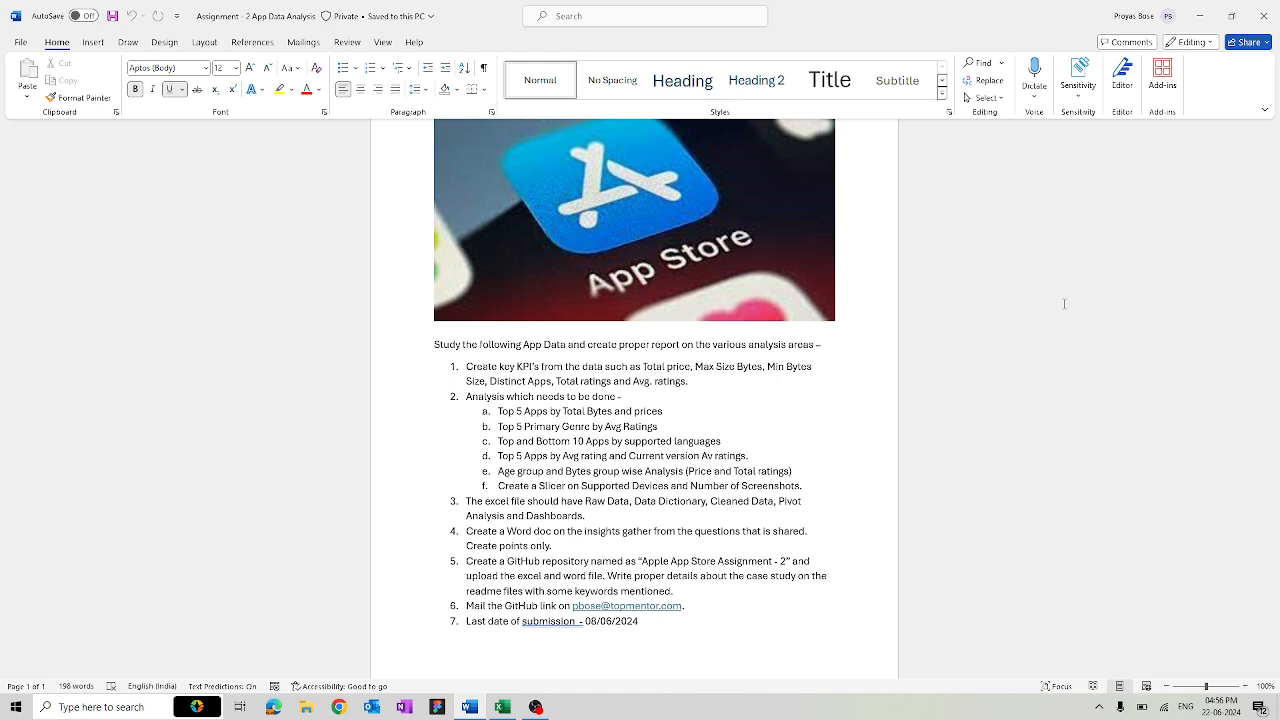
- Switch to the App Data workbook in Excel and autofit the truncated columns from Primary Genre through Supported Languages
key("alt+Tab")
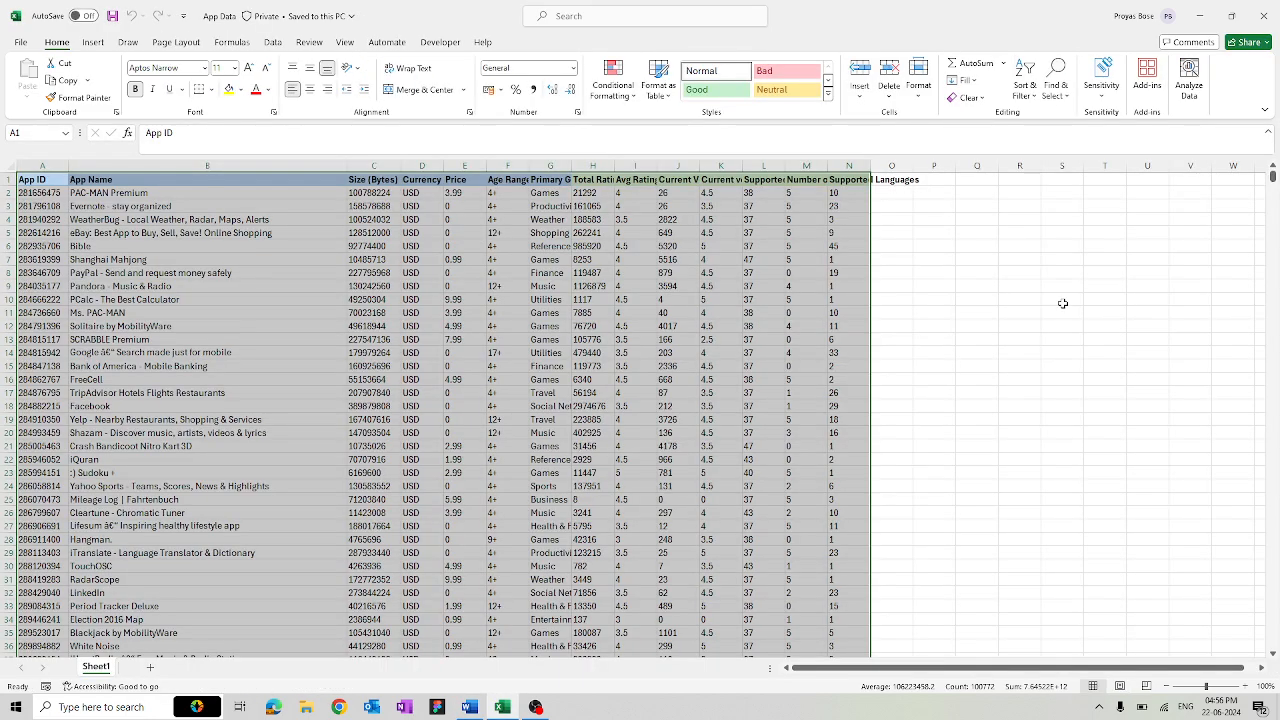
left_click(1062, 301)
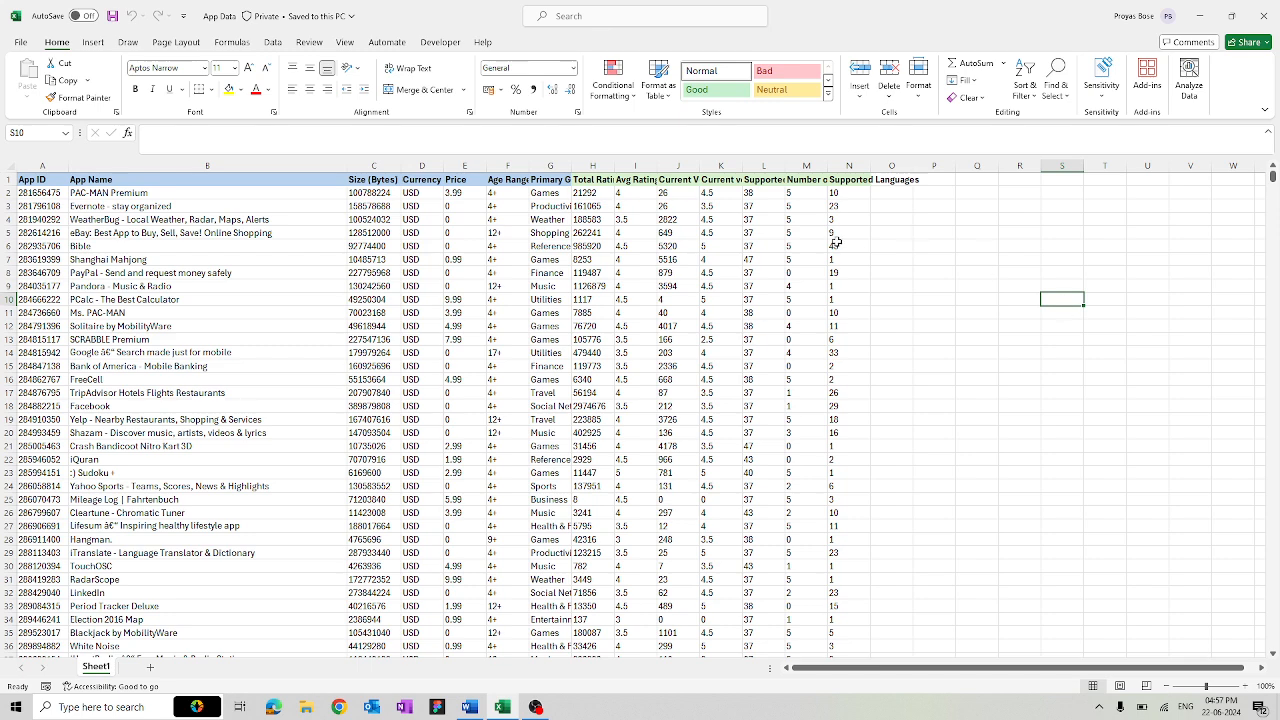
double_click(571, 165)
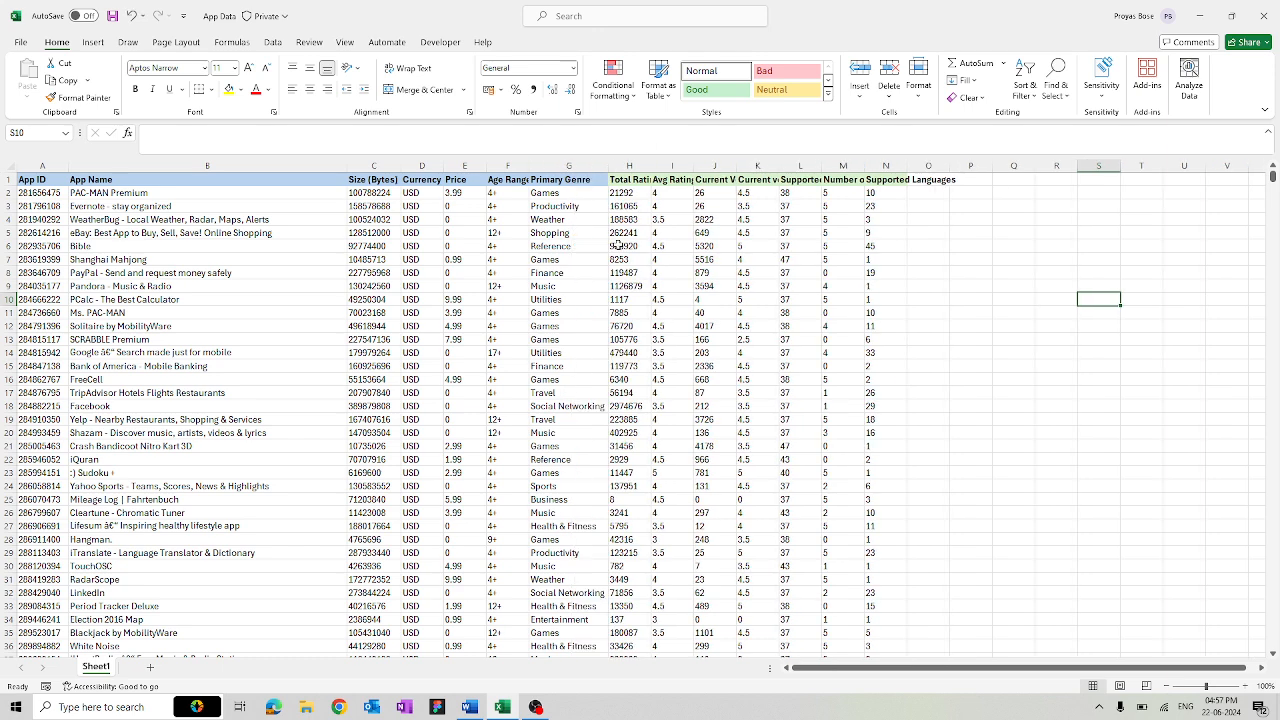
double_click(652, 165)
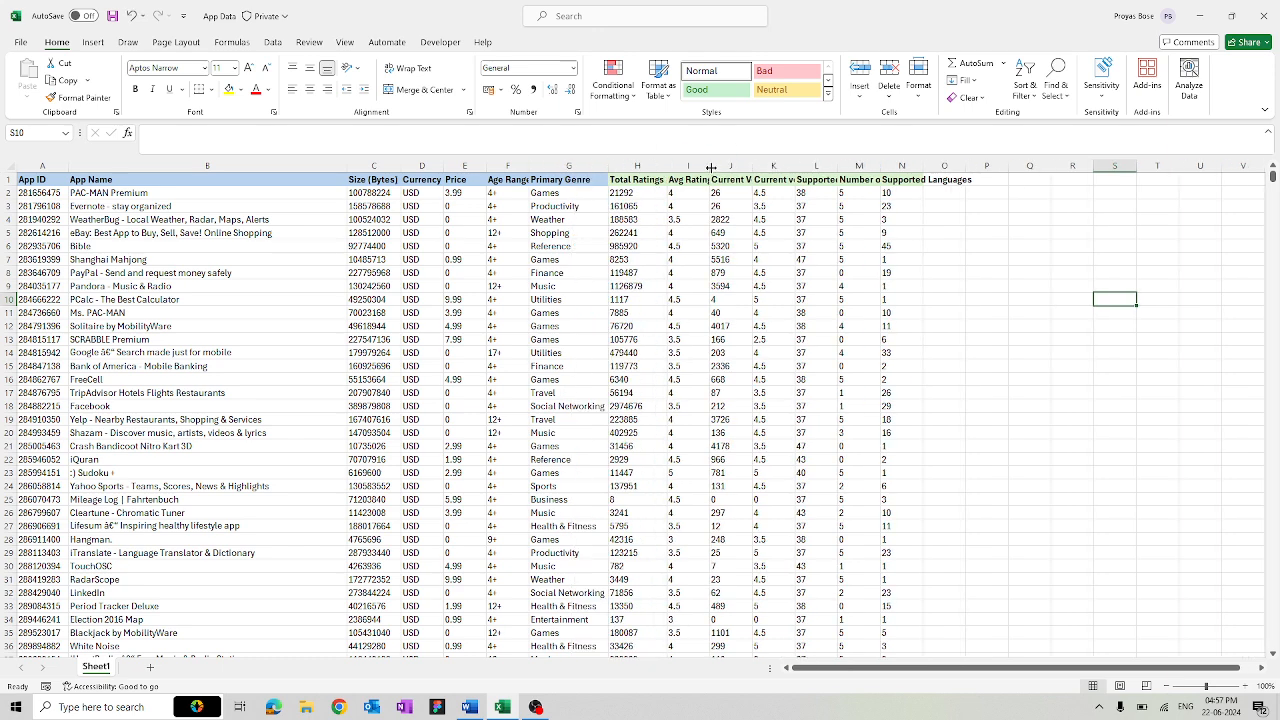
double_click(709, 165)
double_click(756, 166)
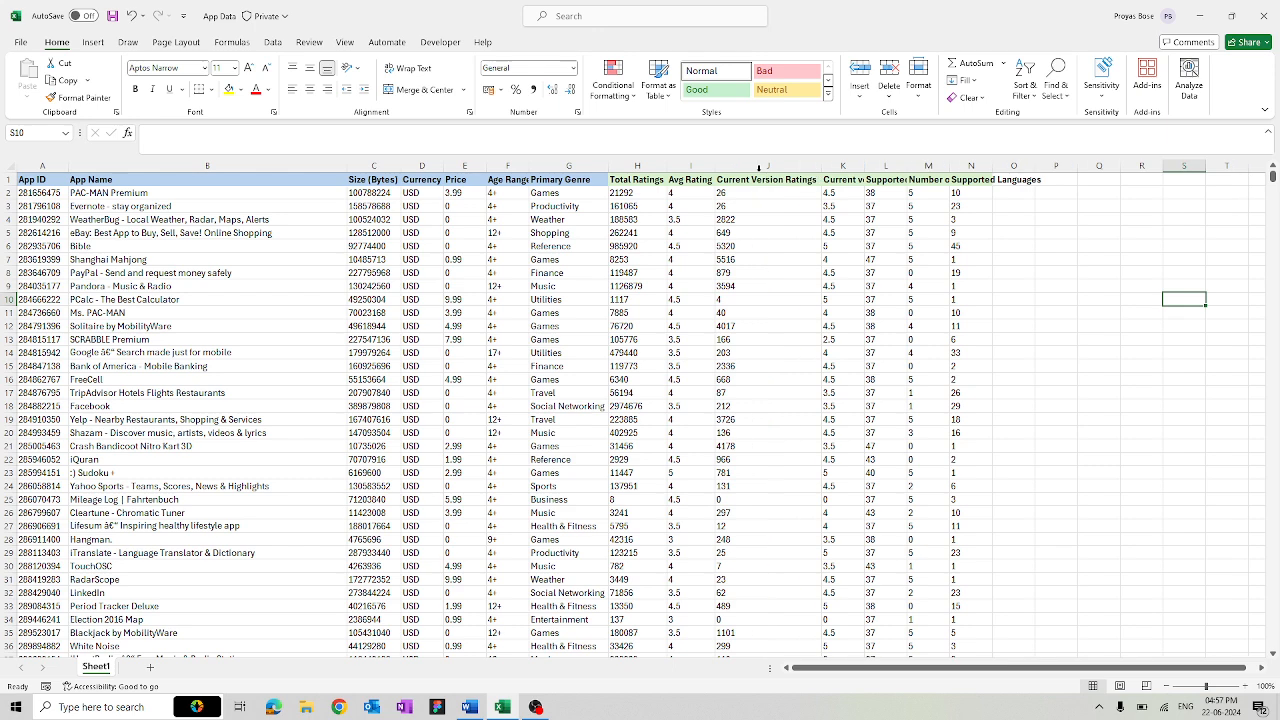
double_click(864, 165)
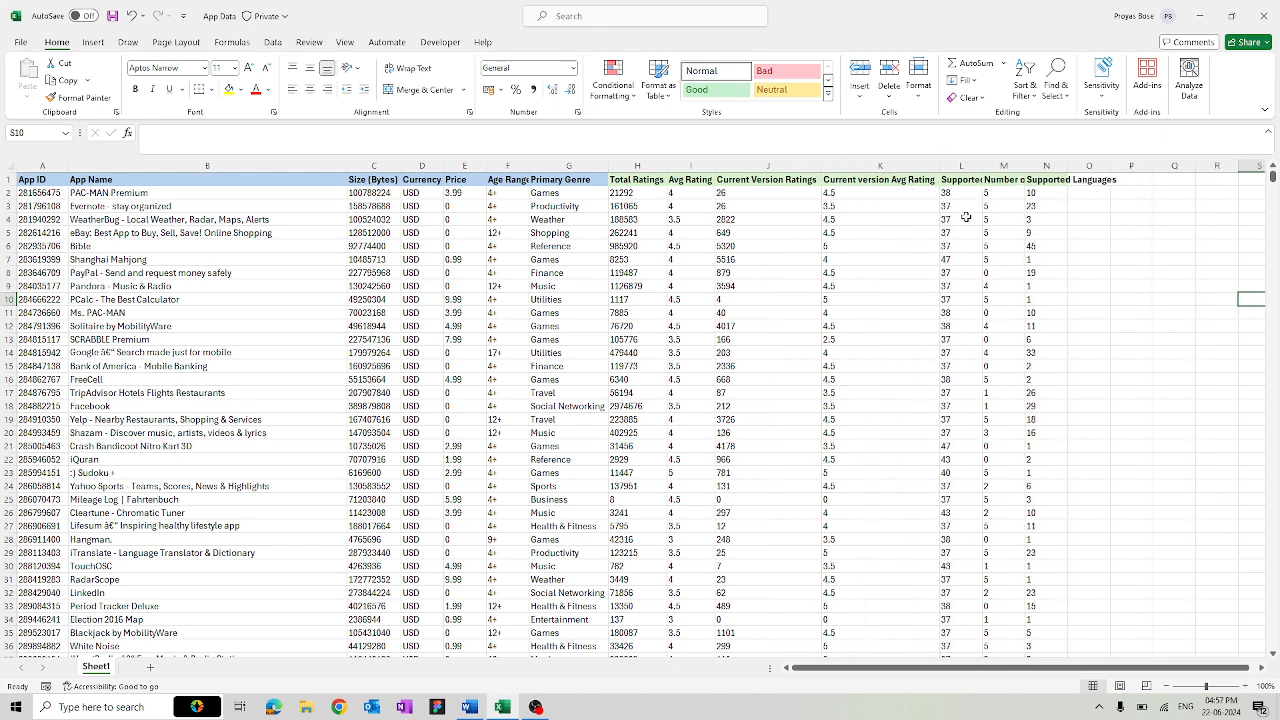
double_click(982, 166)
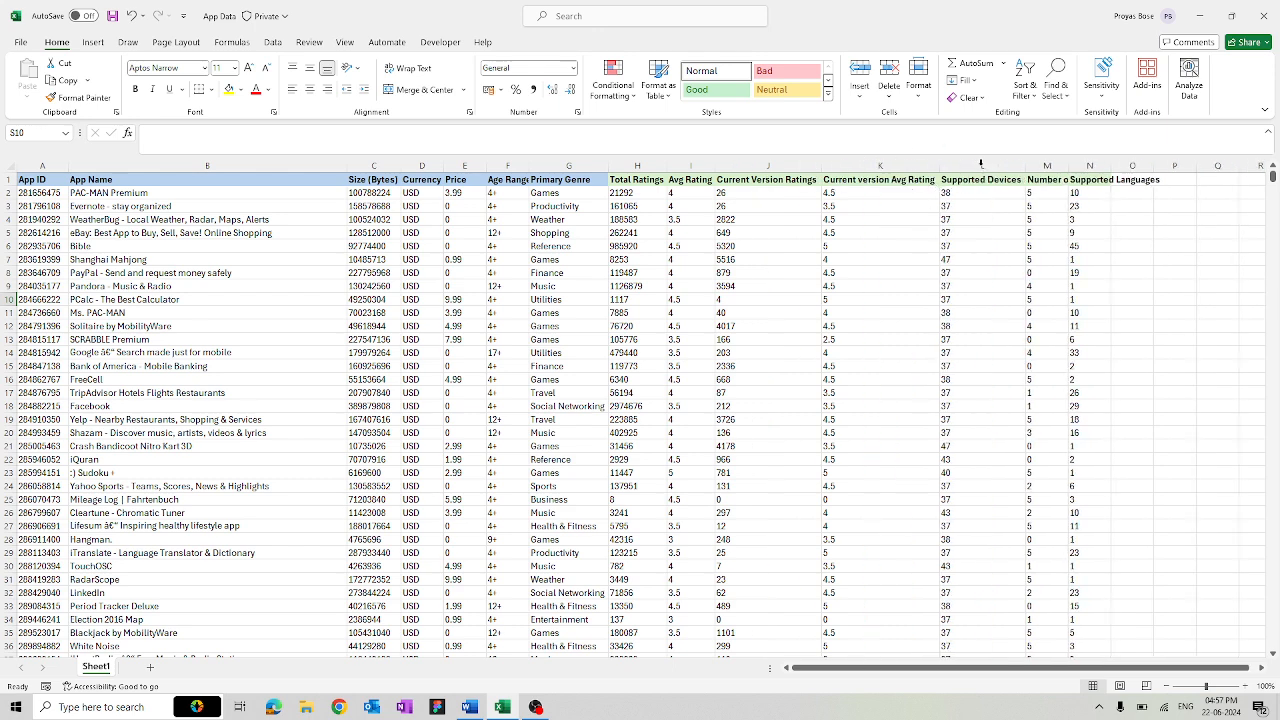
double_click(1069, 166)
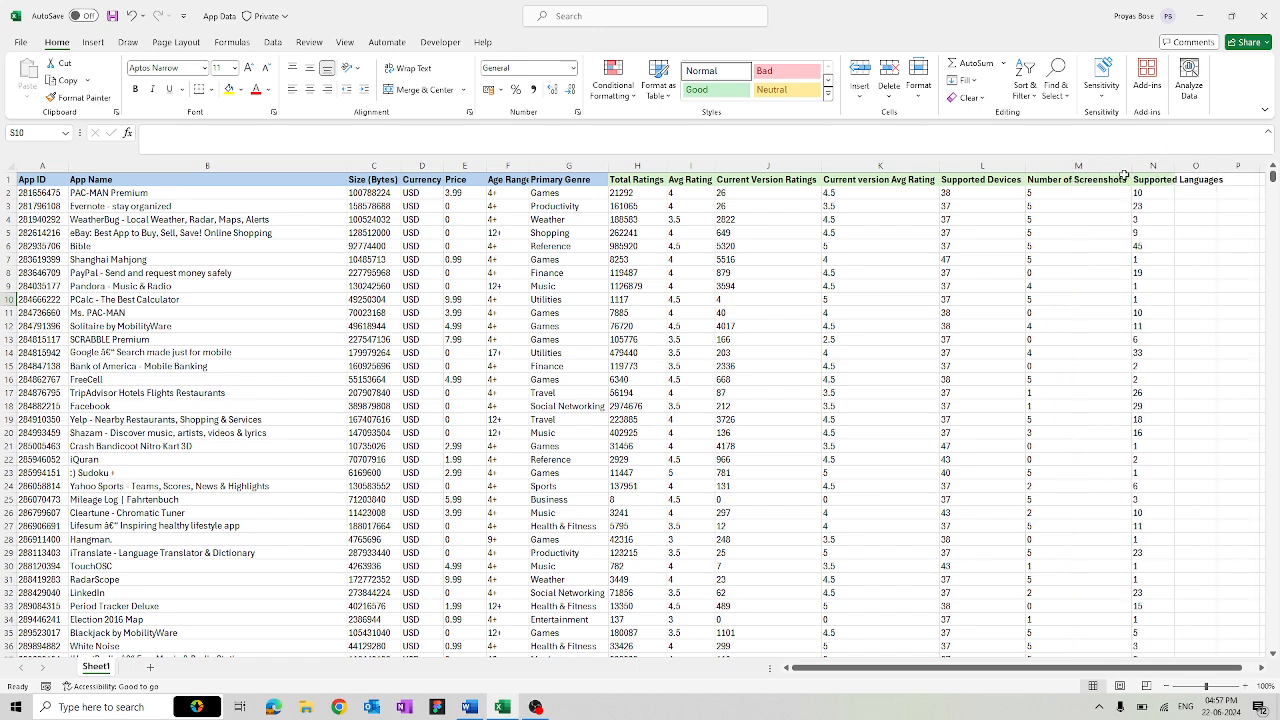
double_click(1174, 166)
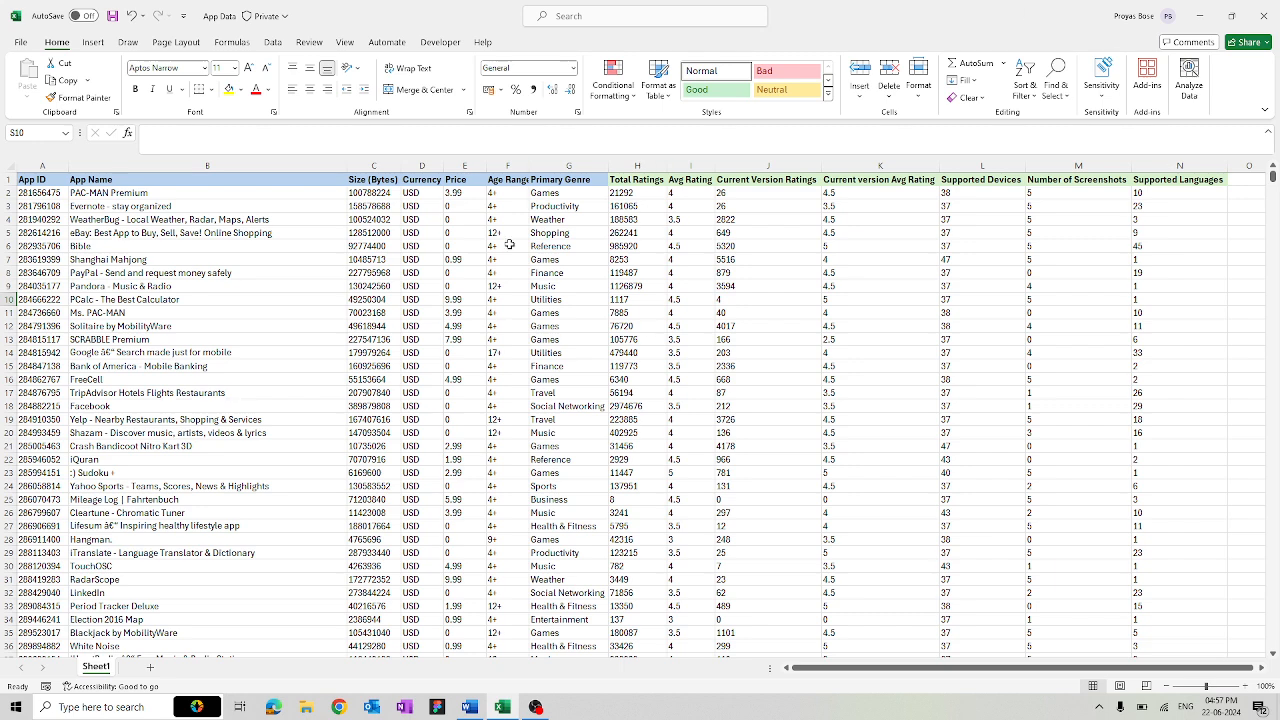
- Create a copy of Sheet1 at the end of the App Data workbook
right_click(93, 668)
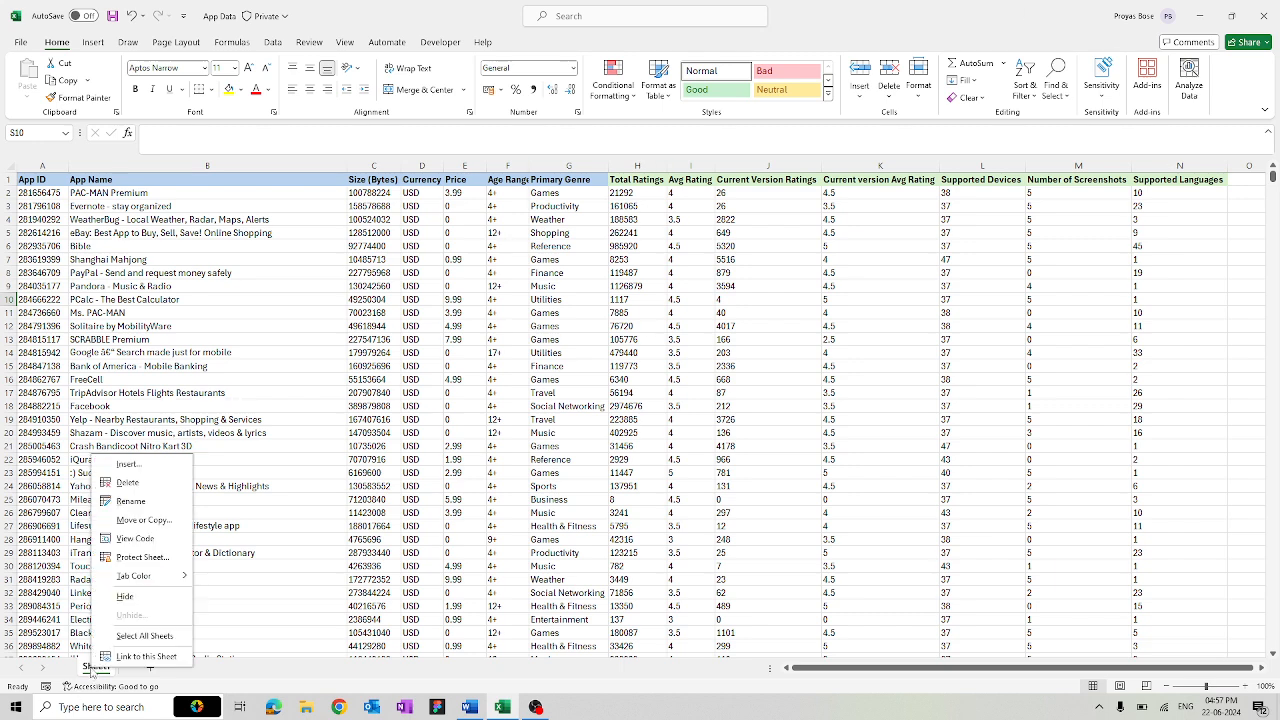
left_click(147, 521)
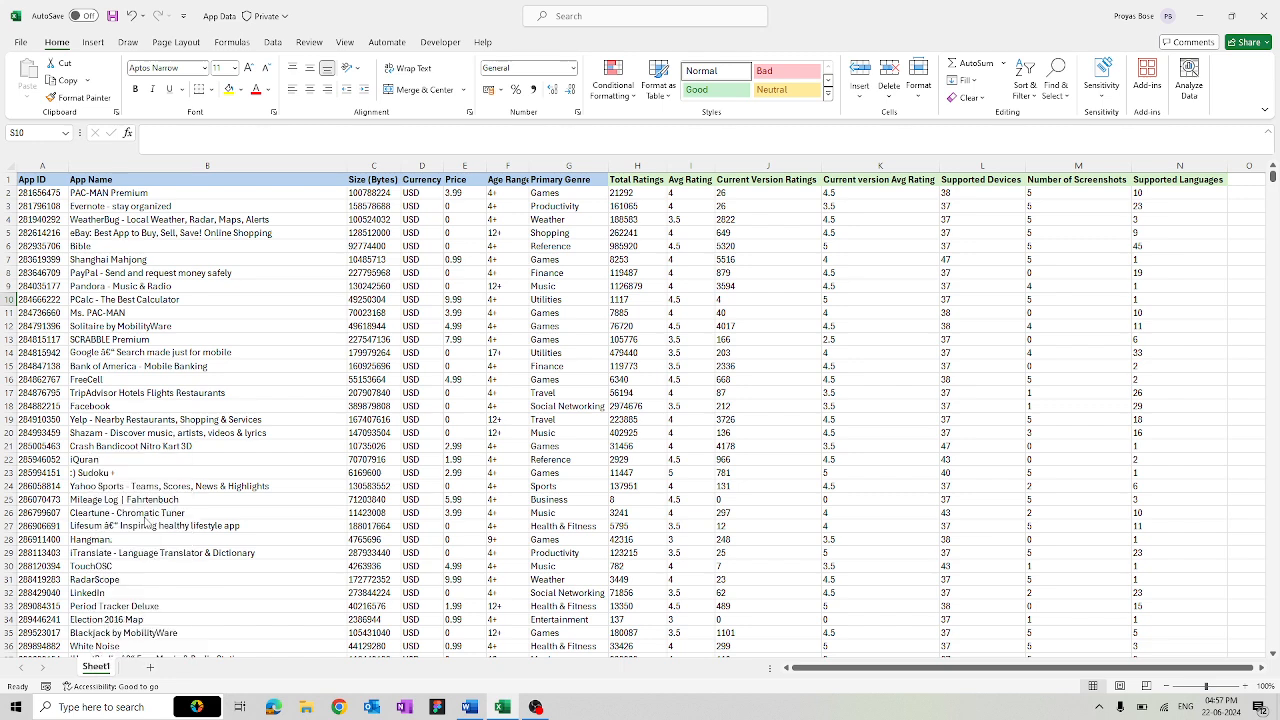
left_click(87, 521)
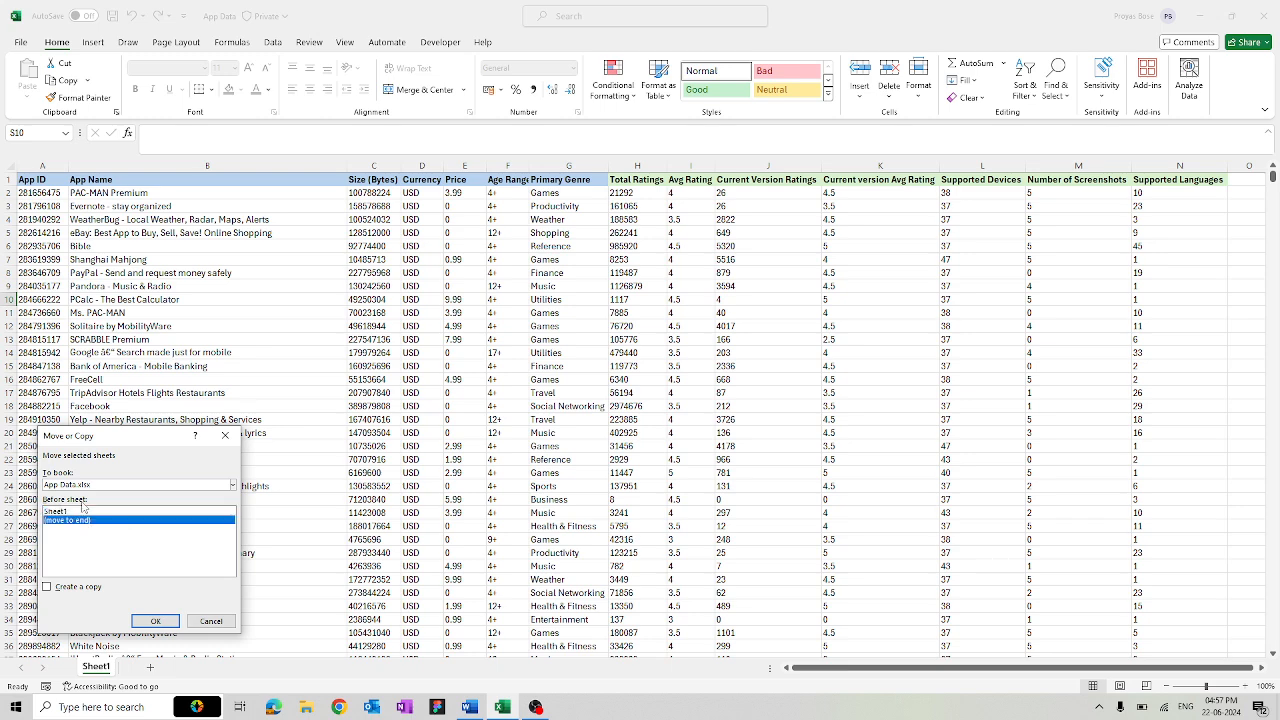
left_click(50, 588)
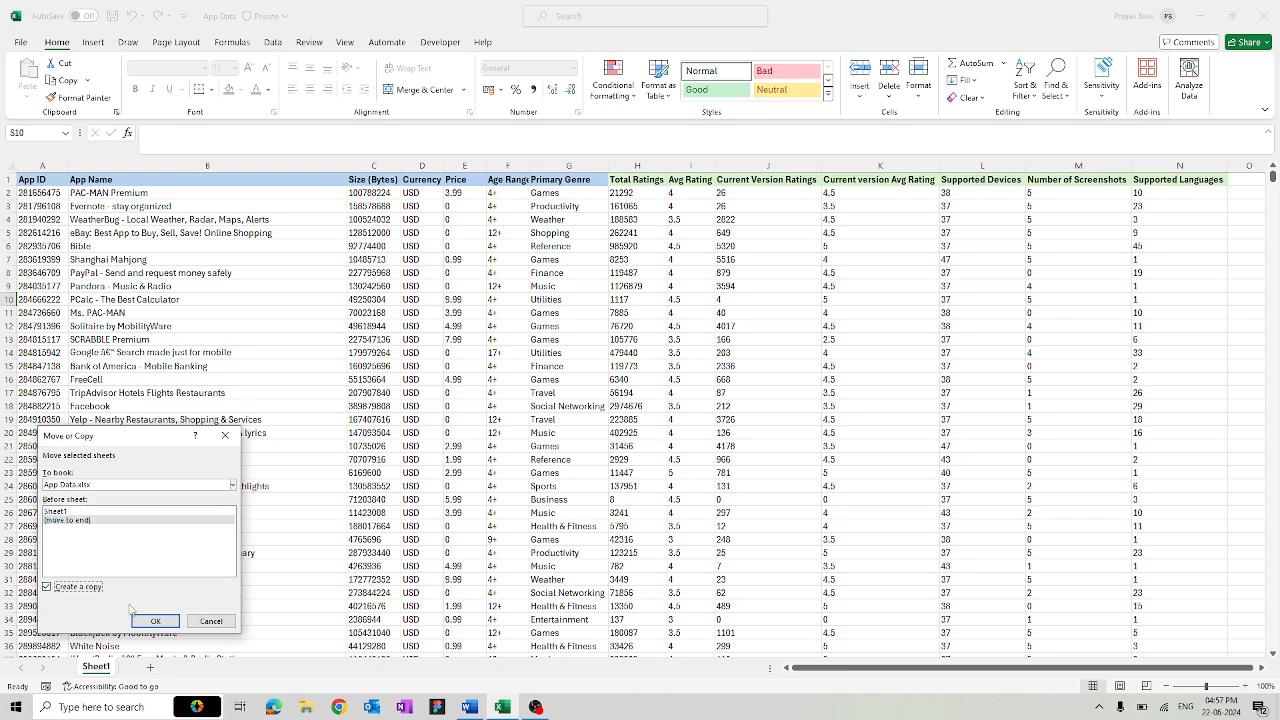
left_click(154, 622)
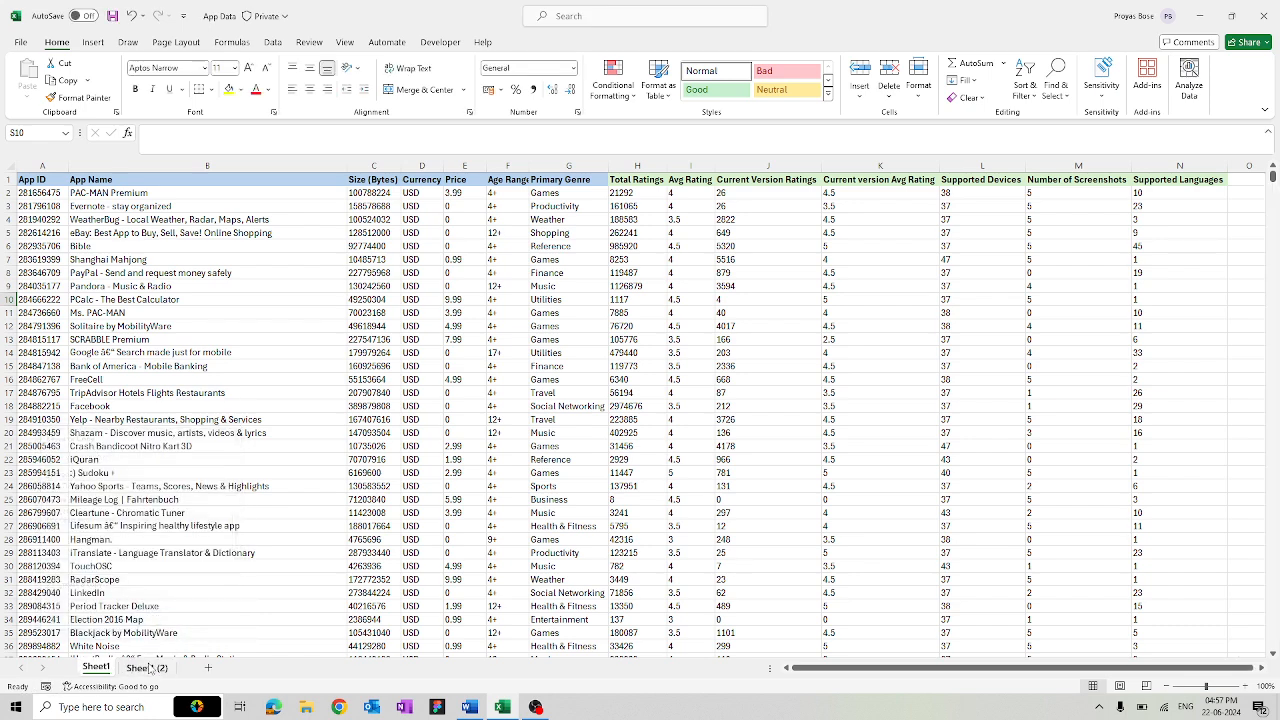
- Rename the copied sheet as Cleaned
double_click(150, 667)
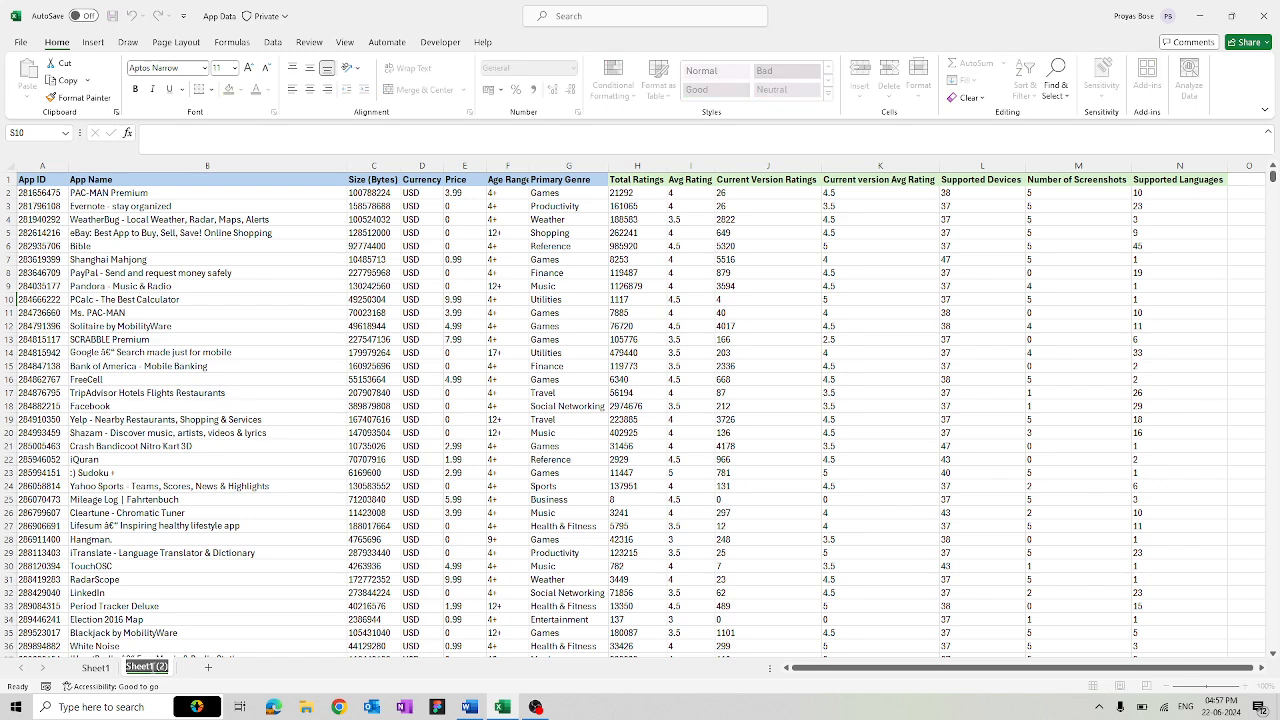
type("Cleaned")
key("Return")
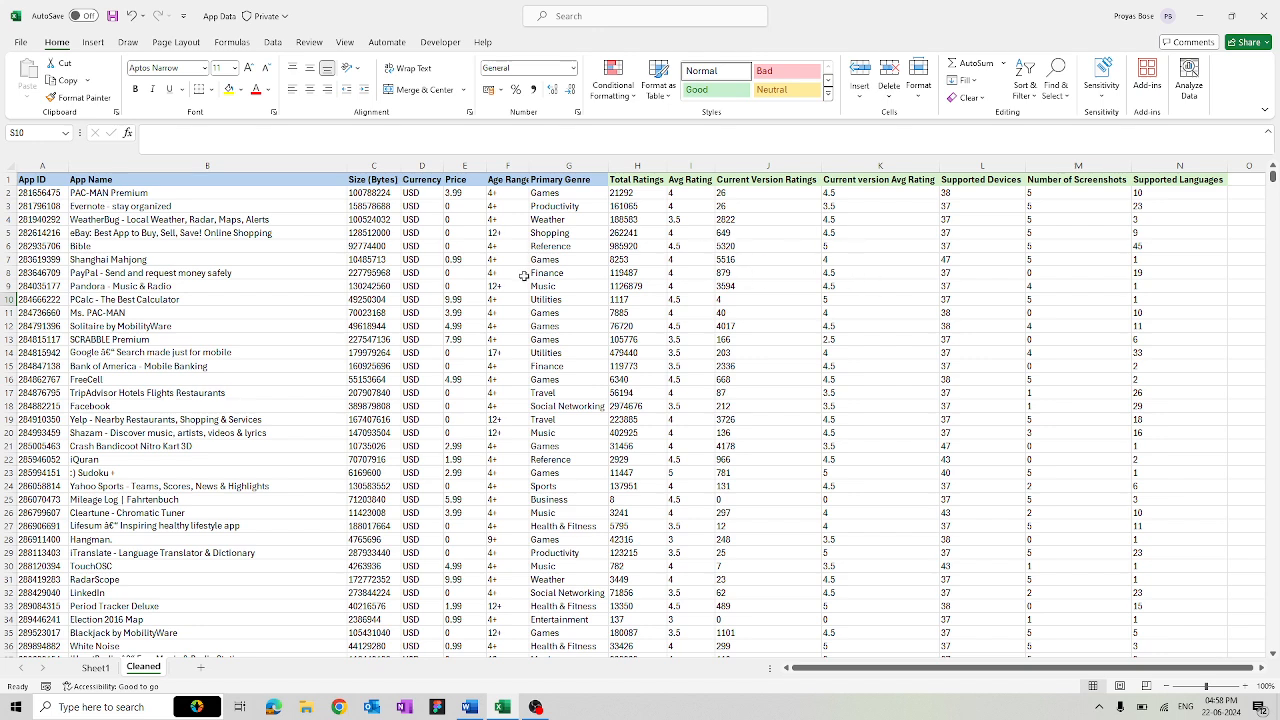
- Remove every "+" from the Age Range column by replacing it with nothing using Find and Replace
left_click(507, 165)
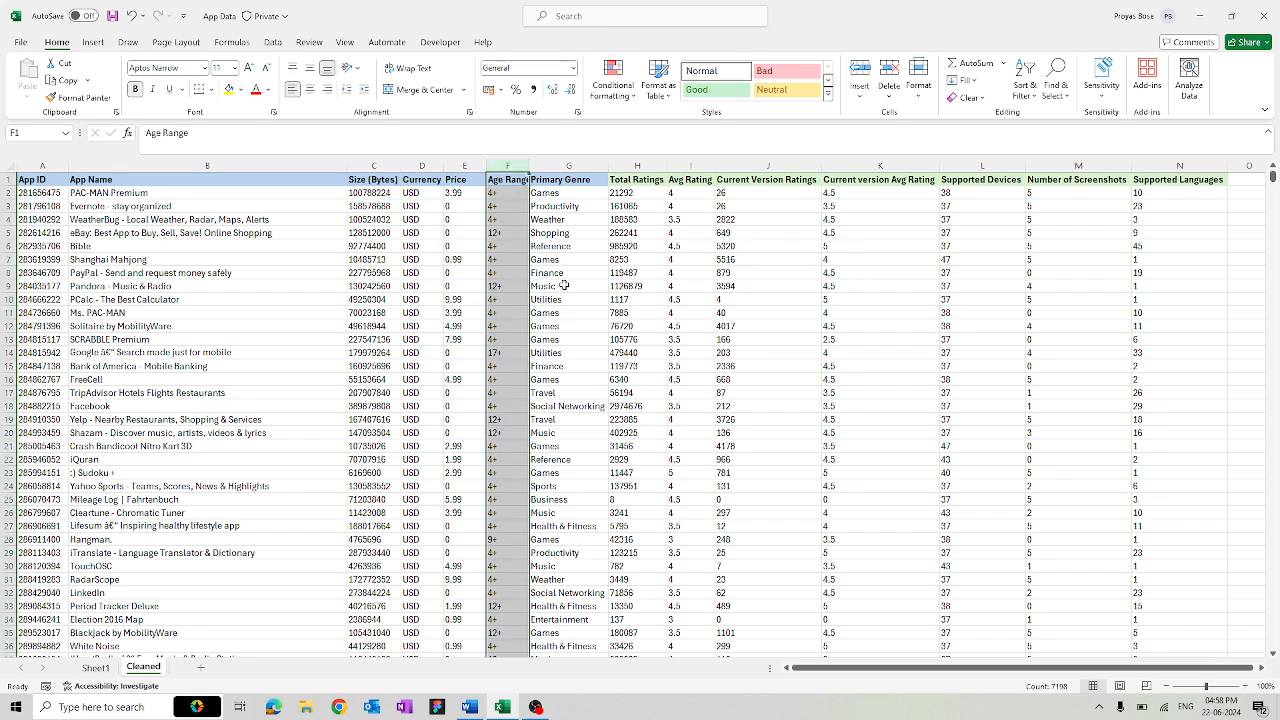
left_click(496, 206)
left_click(493, 220)
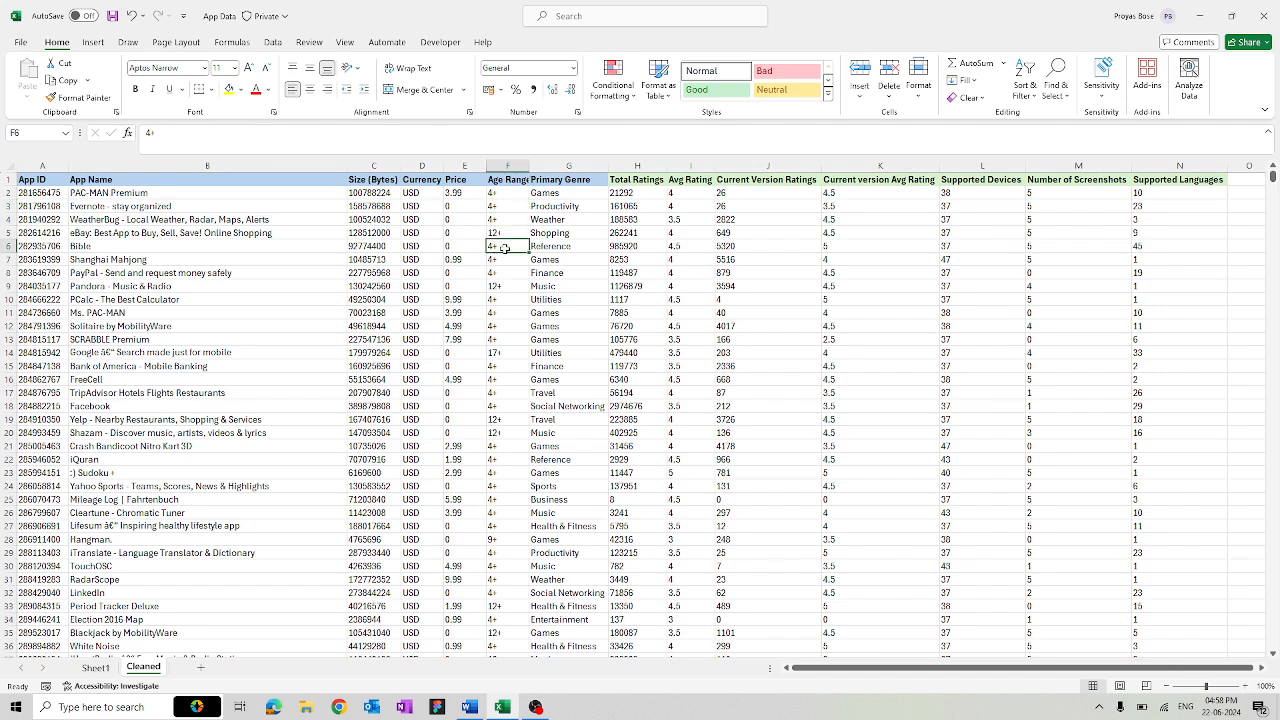
left_click(518, 167)
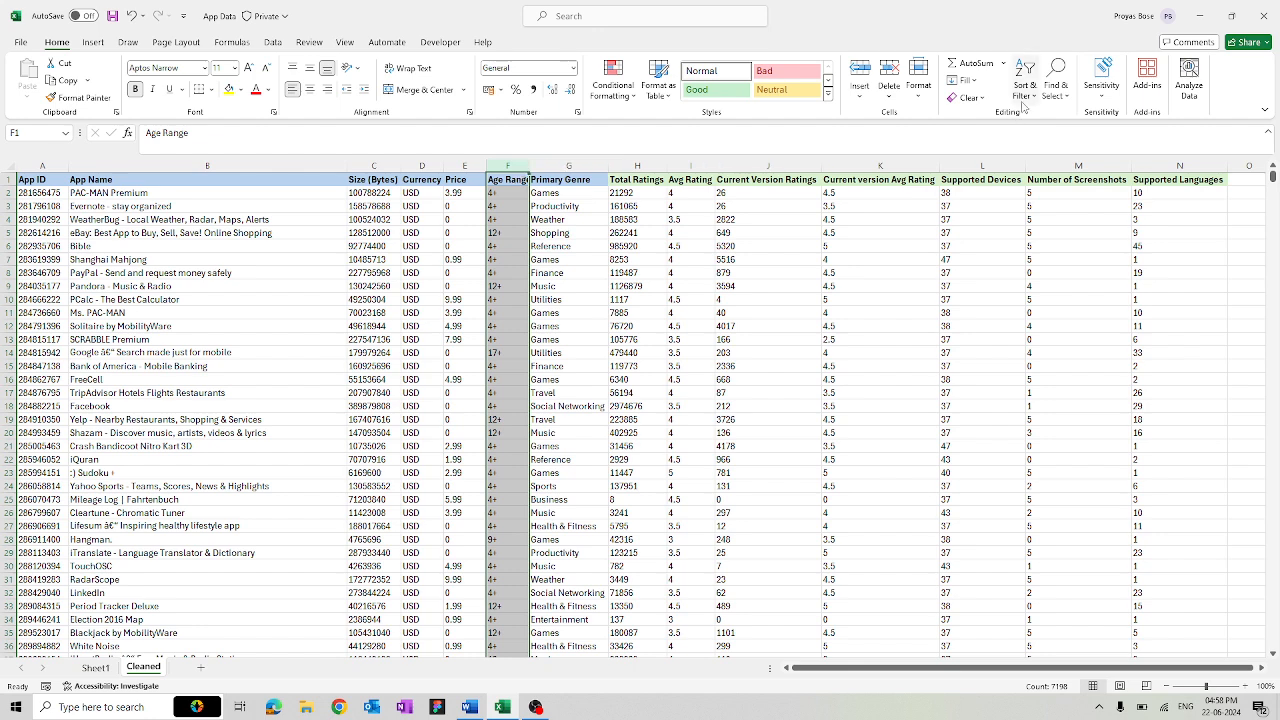
left_click(1056, 88)
left_click(1062, 133)
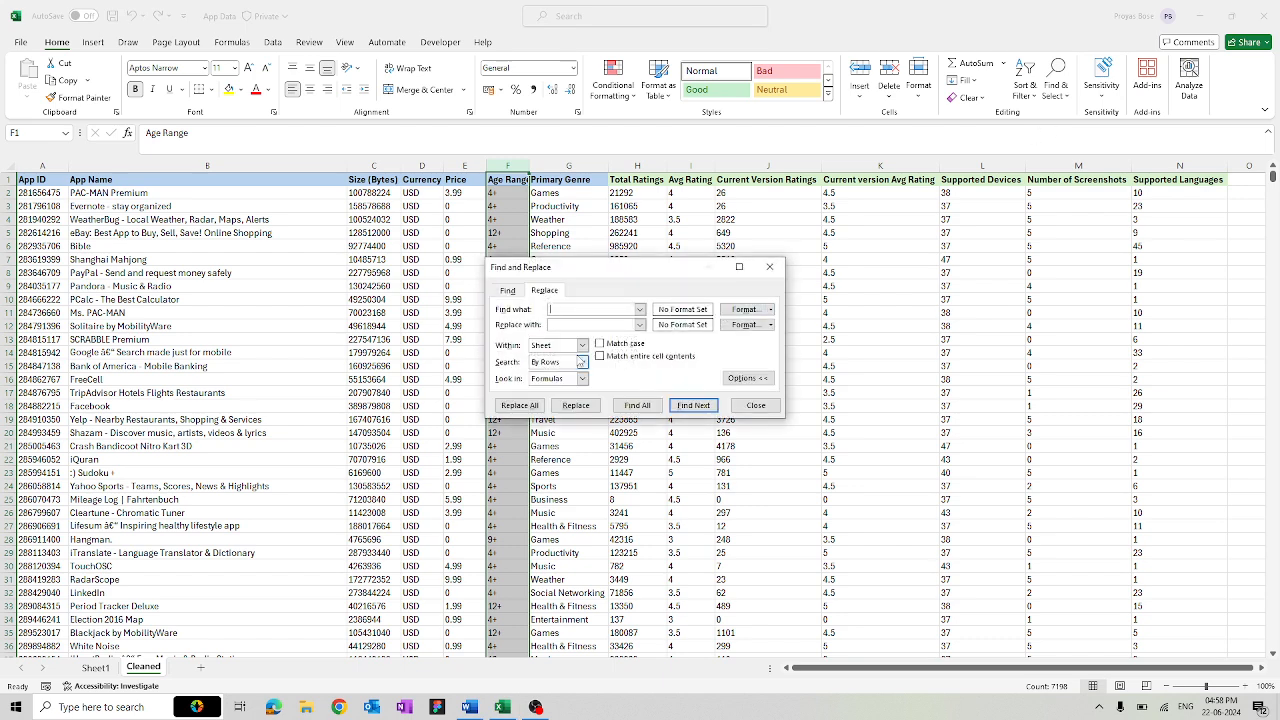
left_click(519, 405)
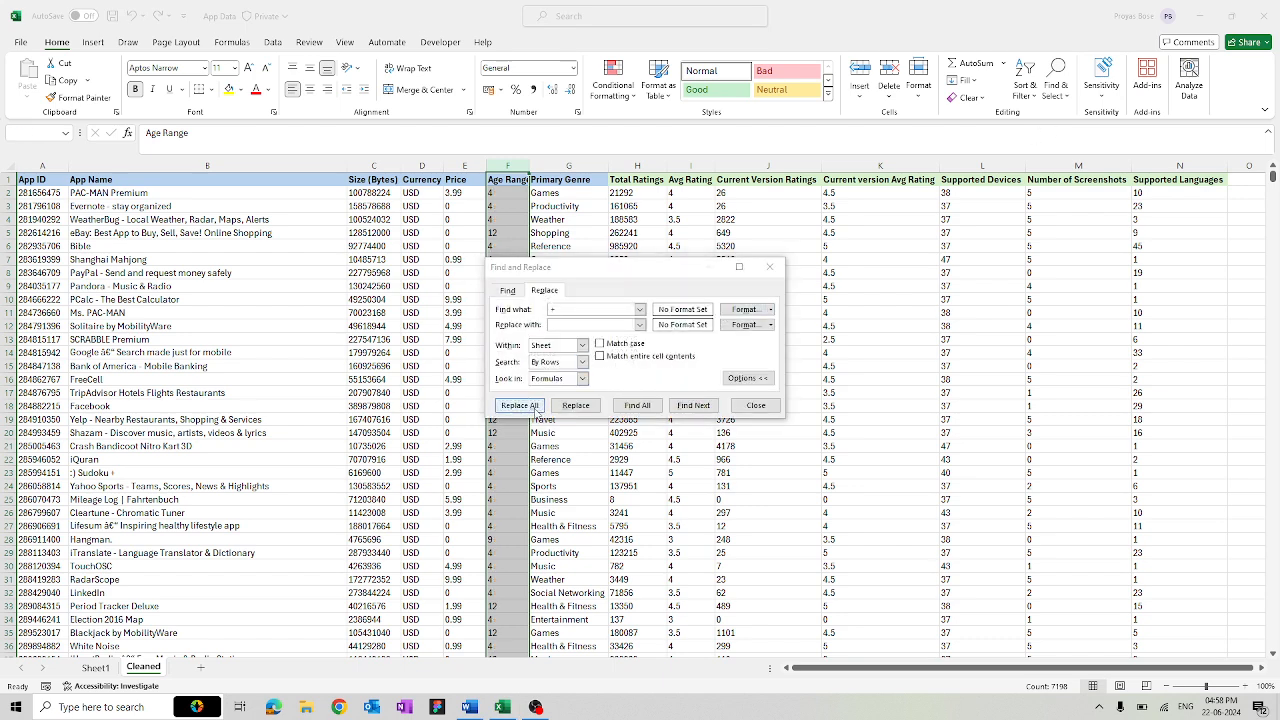
left_click(645, 390)
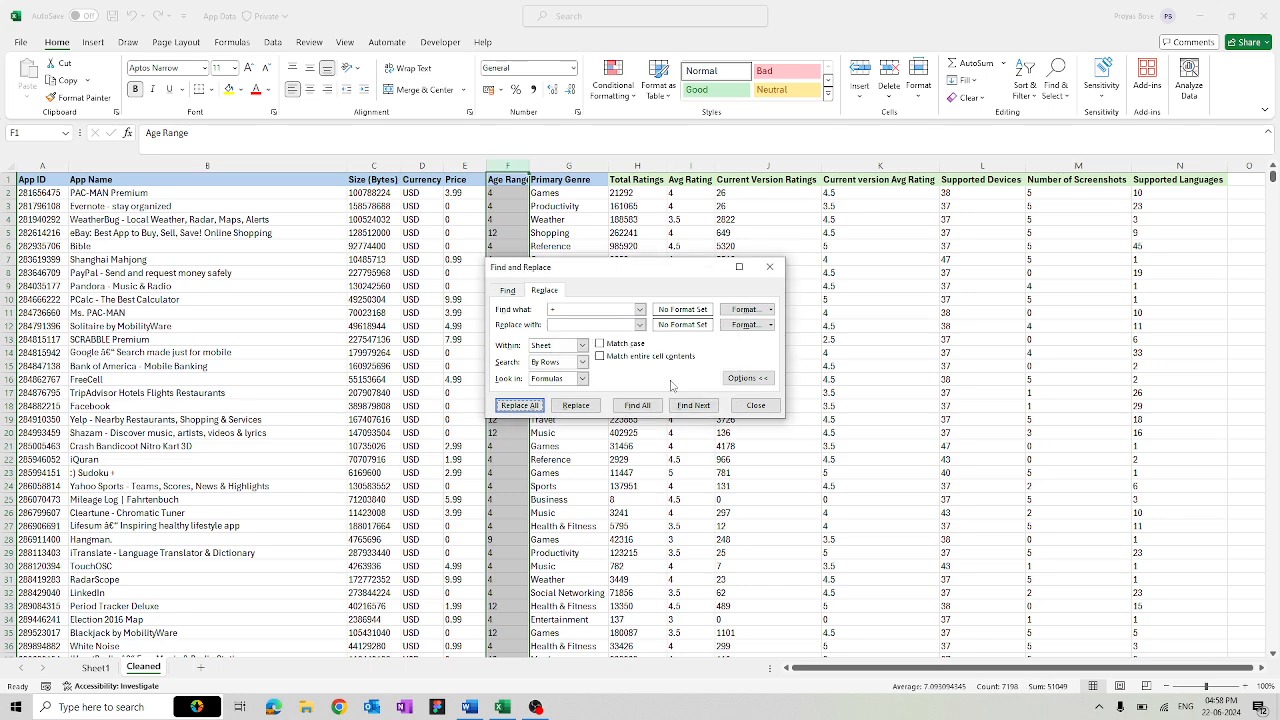
left_click(769, 266)
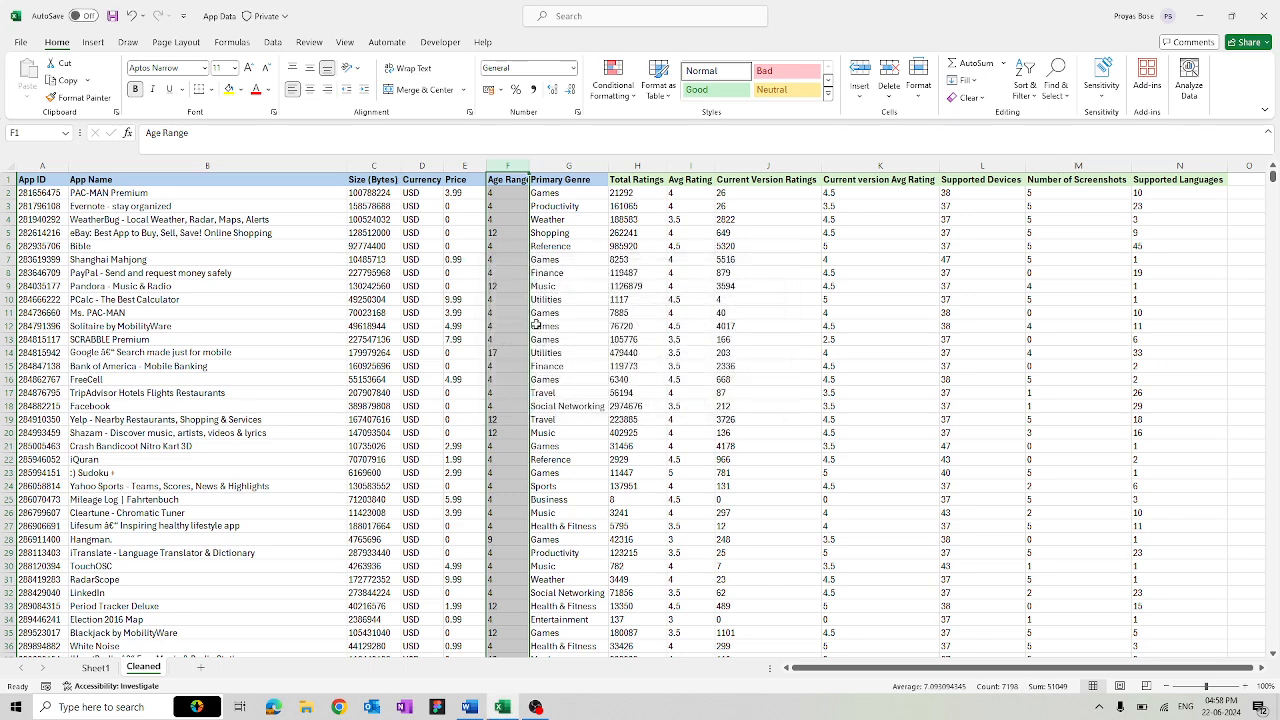
left_click(578, 288)
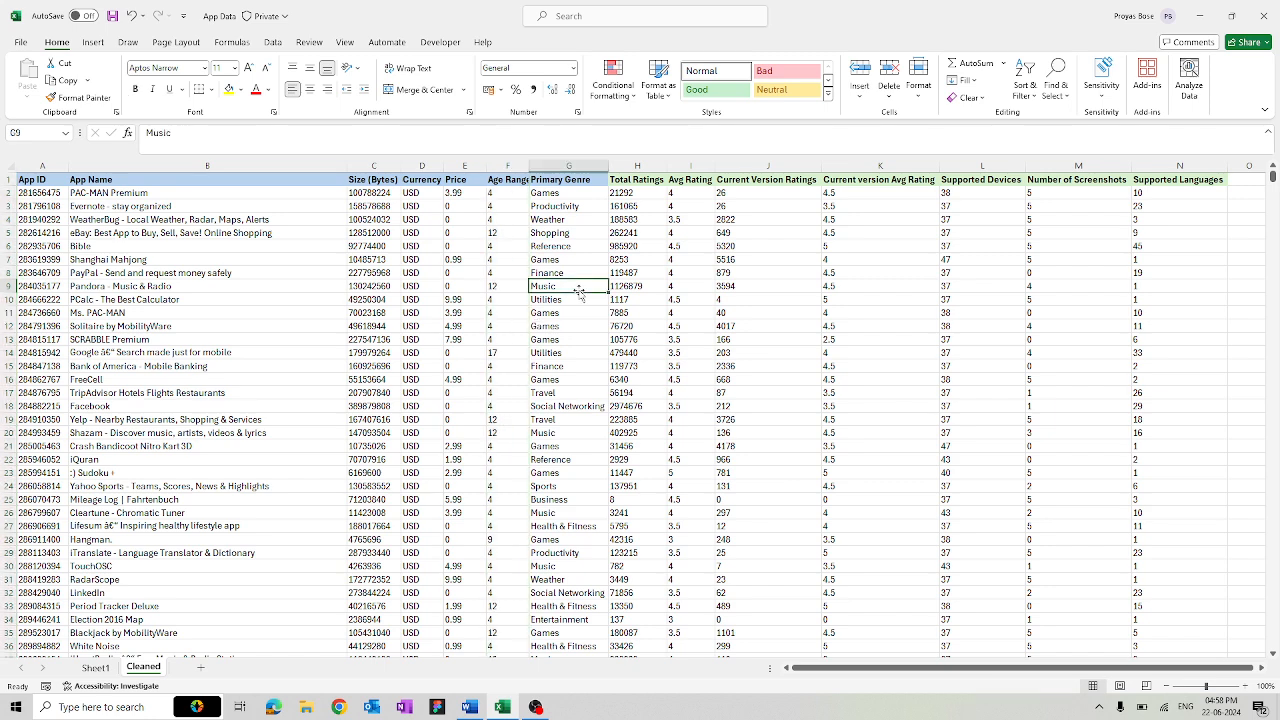
left_click(421, 274)
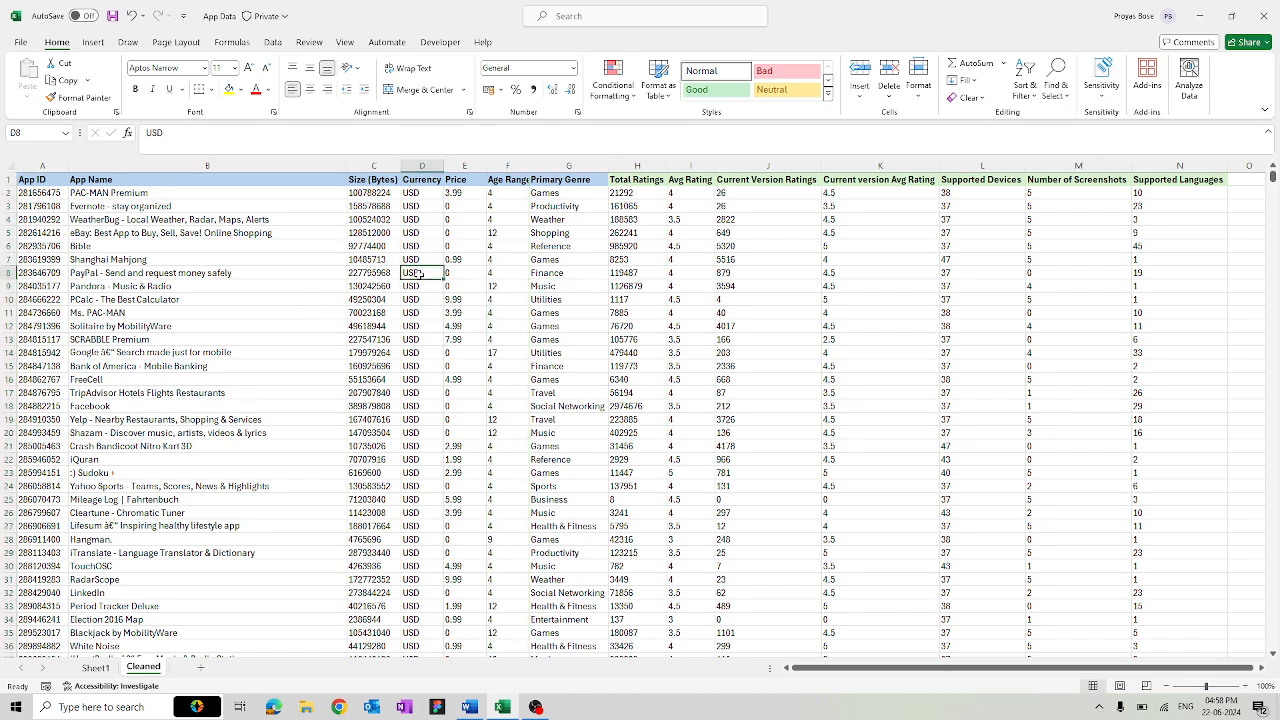
left_click(366, 234)
left_click(497, 245)
- Insert a PivotTable based on the full Cleaned data range A1:N7198 in a new worksheet
left_click(567, 258)
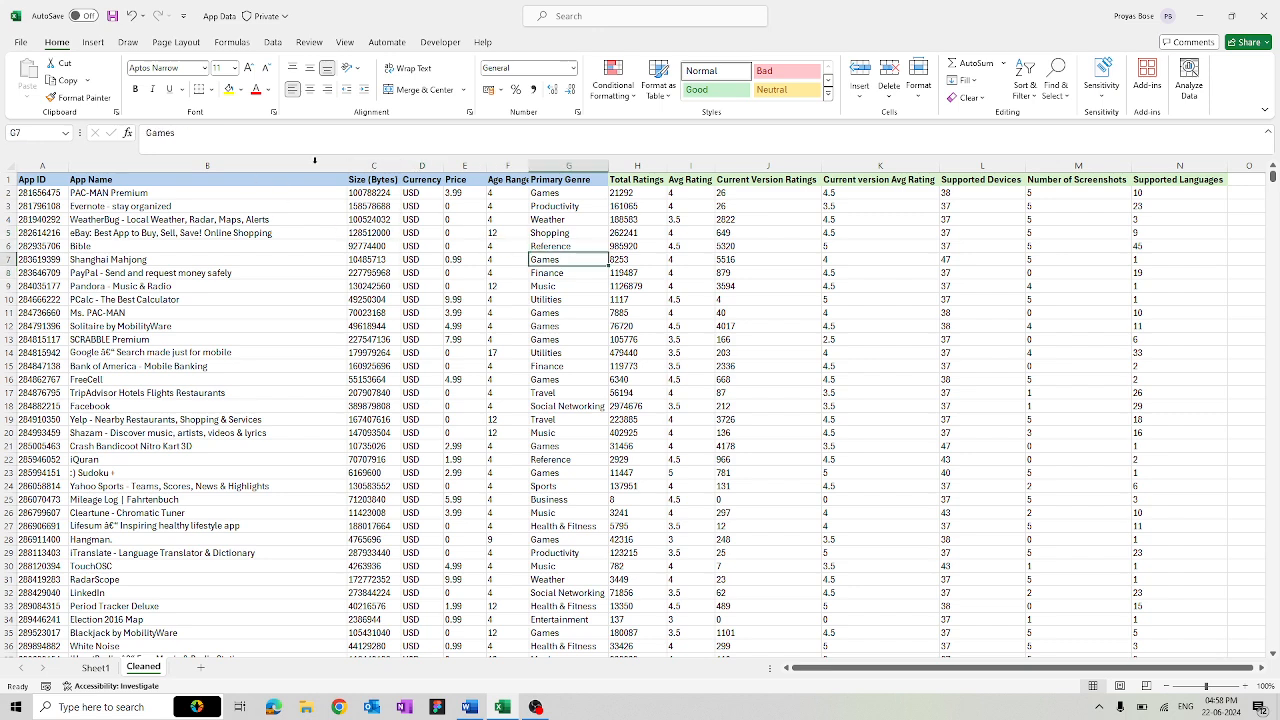
left_click(92, 42)
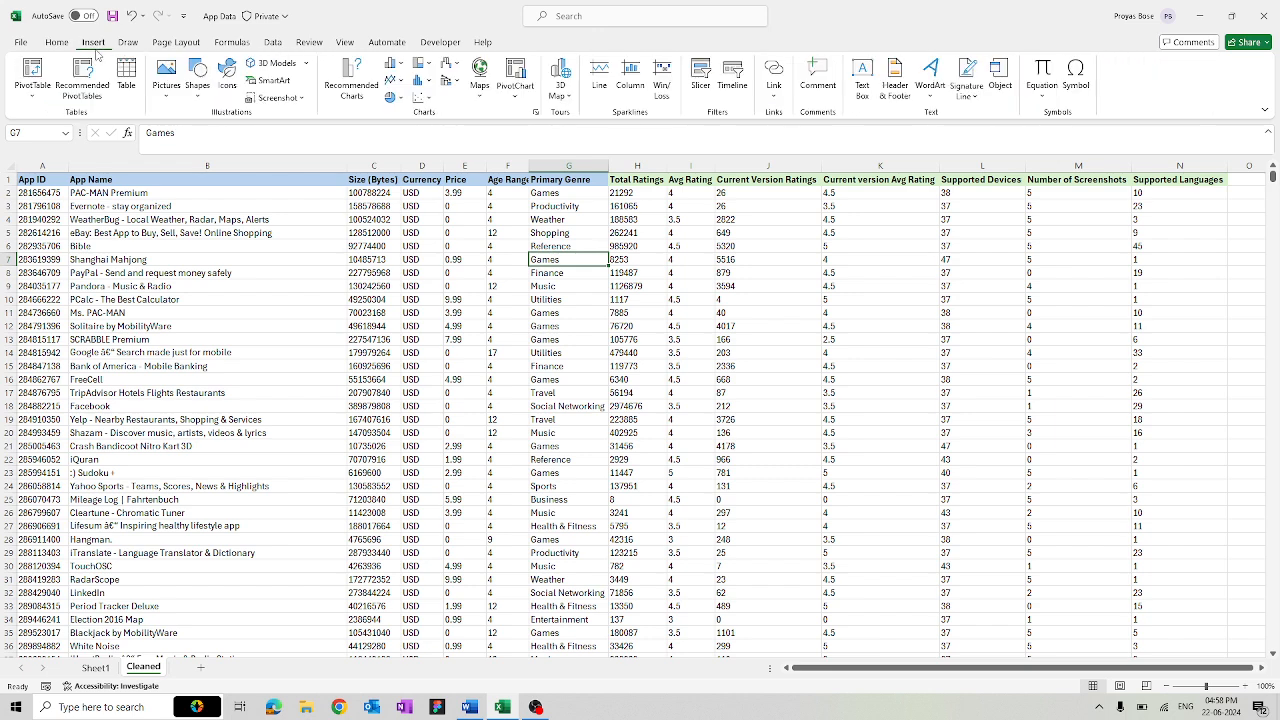
left_click(32, 72)
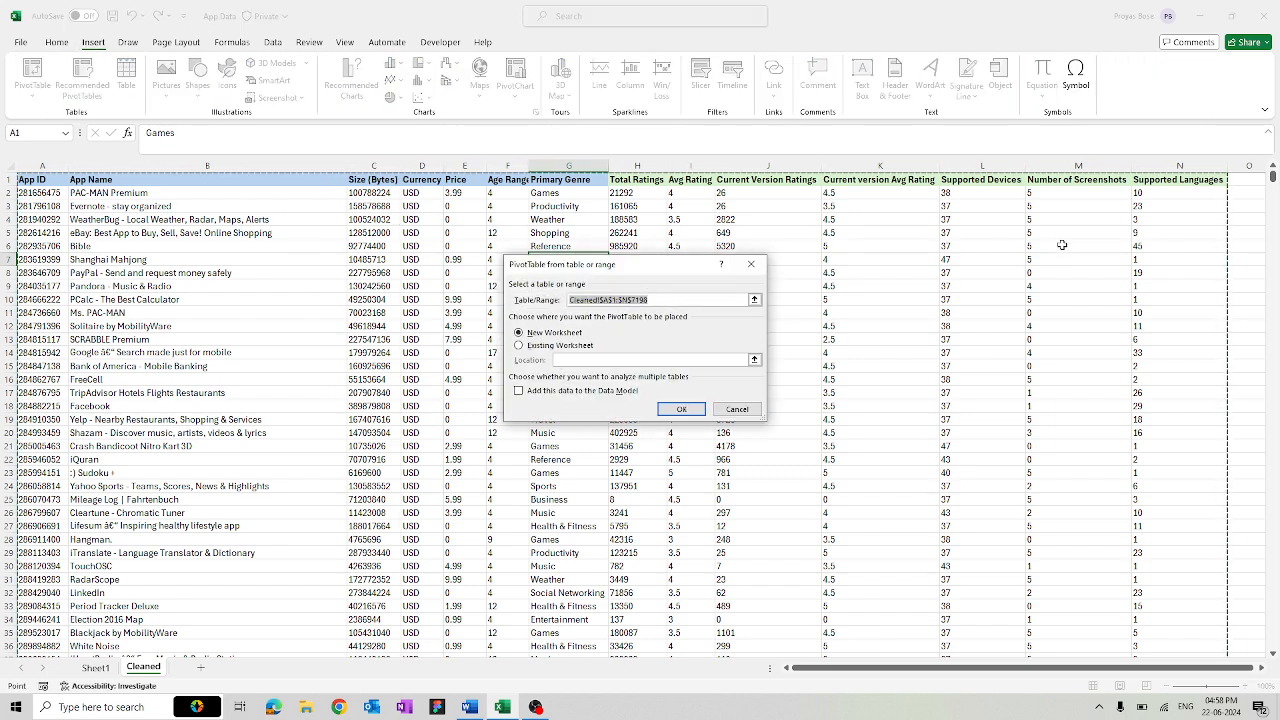
left_click(681, 409)
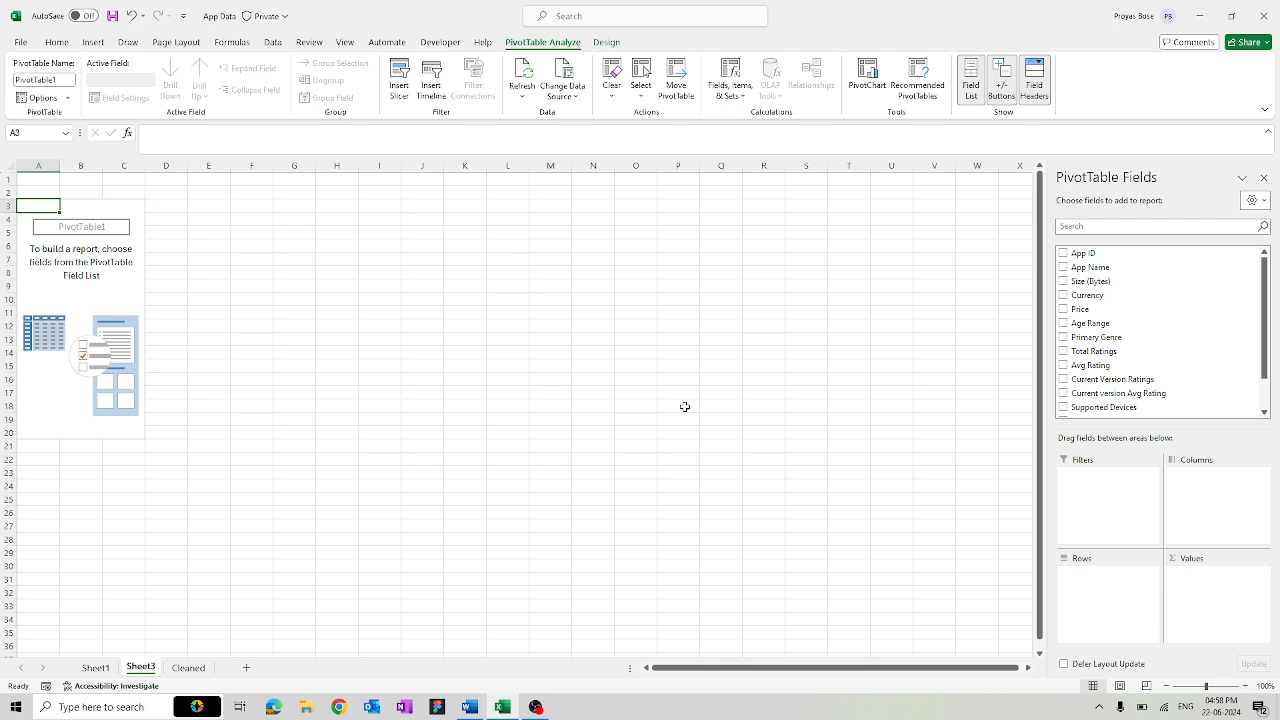
- Rename the new PivotTable sheet as Pivot Analysis and Sheet1 as Raw
double_click(134, 668)
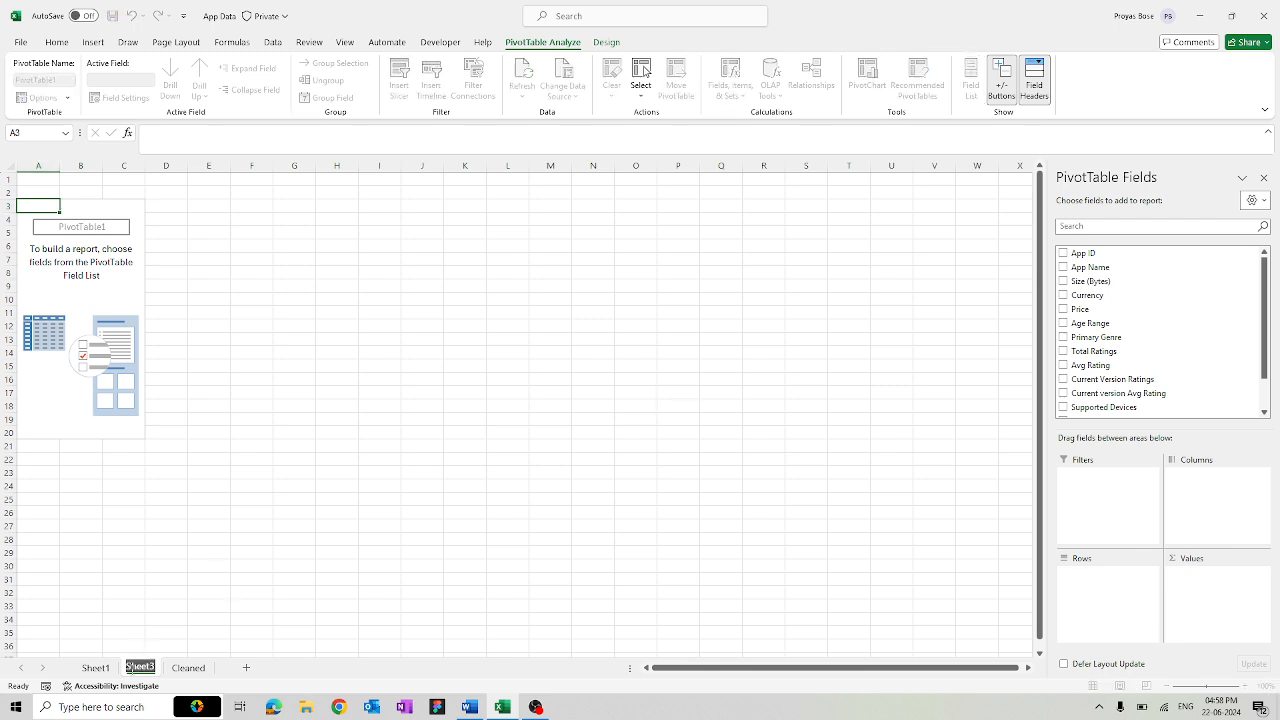
type("Pivot Analysis")
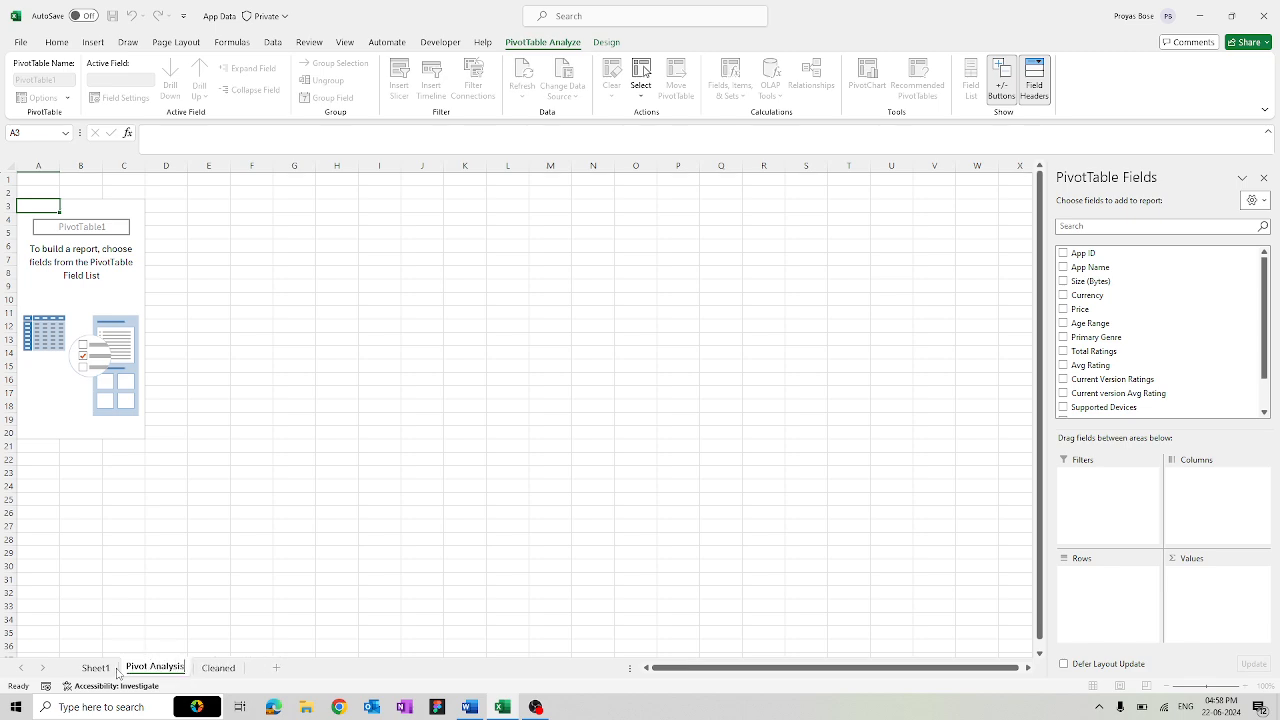
left_click(107, 671)
double_click(96, 667)
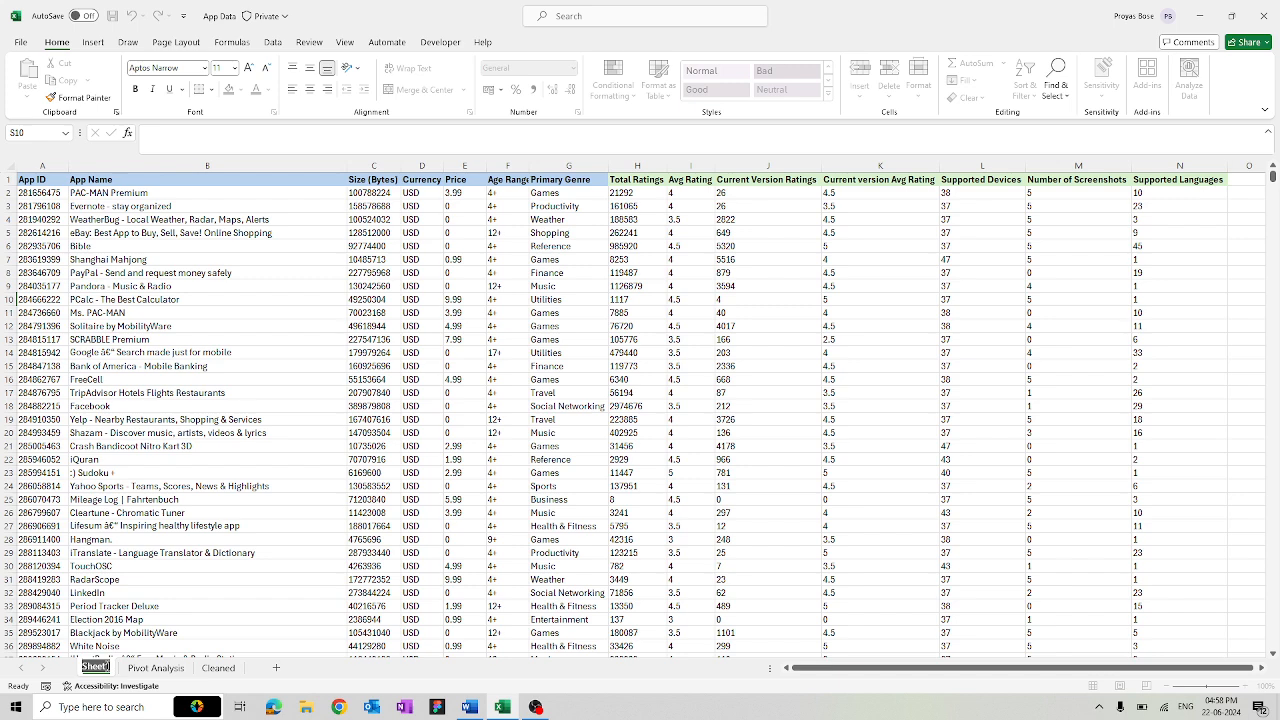
type("Raw")
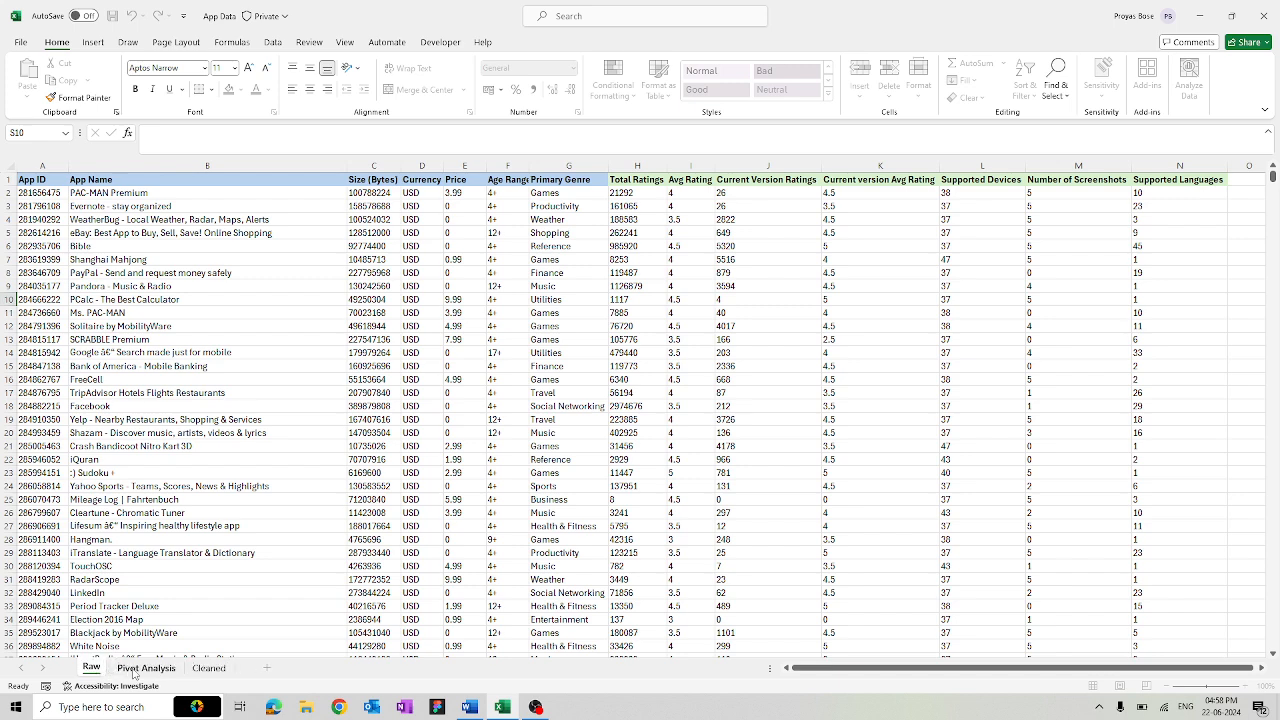
- On the Pivot Analysis sheet, add the Price field to the PivotTable as a summed value
left_click(134, 670)
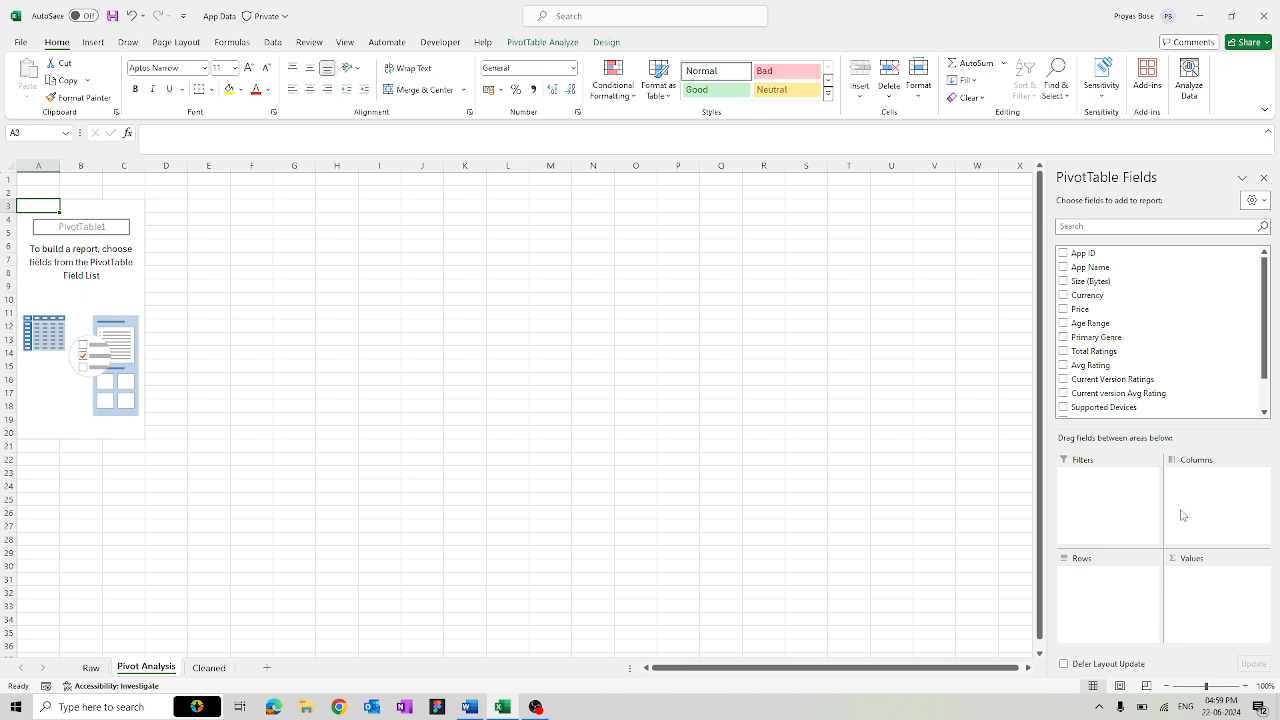
left_click(1064, 310)
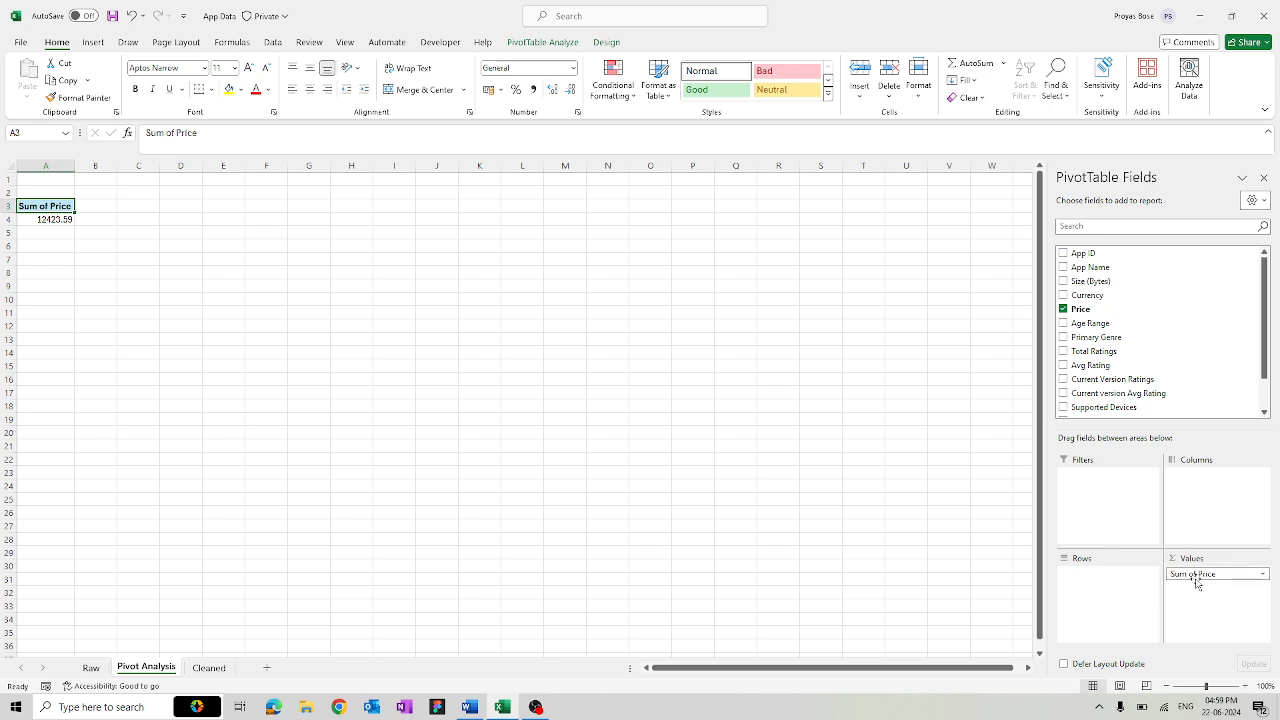
- Copy the Sum of Price PivotTable to A7 and replace its Price field with Size (Bytes)
left_click_drag(47, 206, 48, 217)
key("ctrl+c")
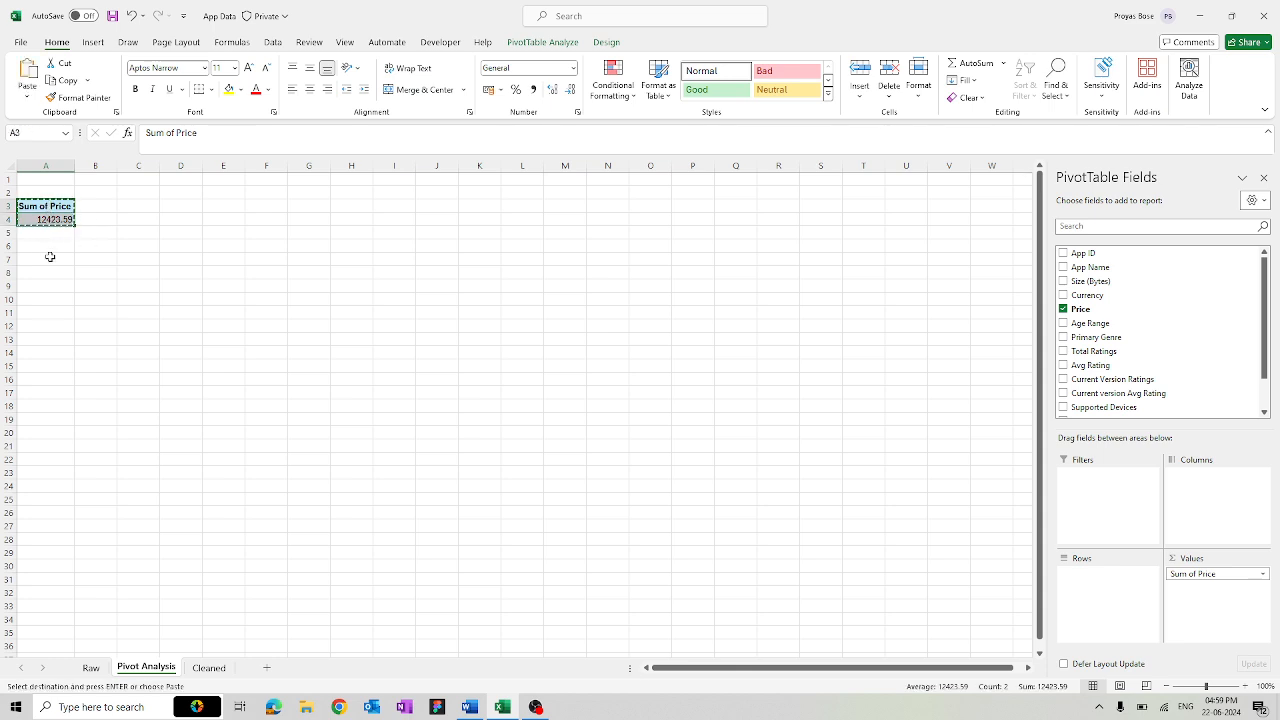
left_click(50, 257)
key("ctrl+v")
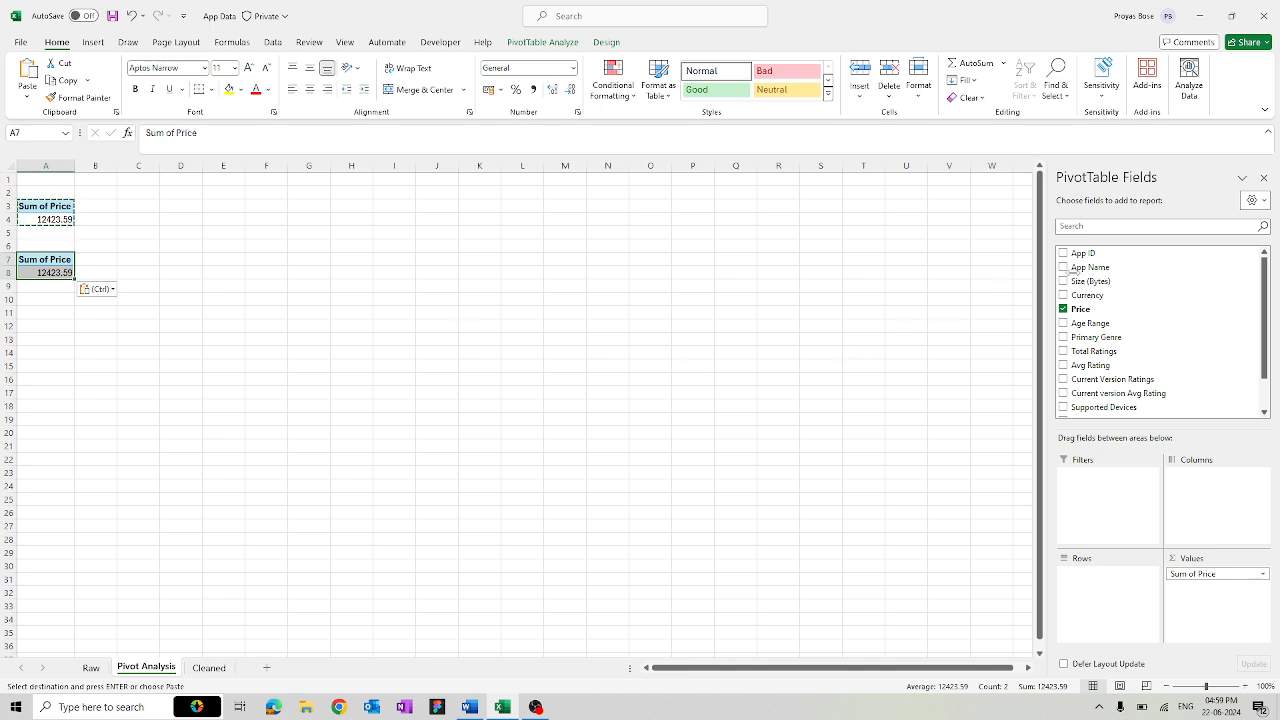
left_click(1064, 309)
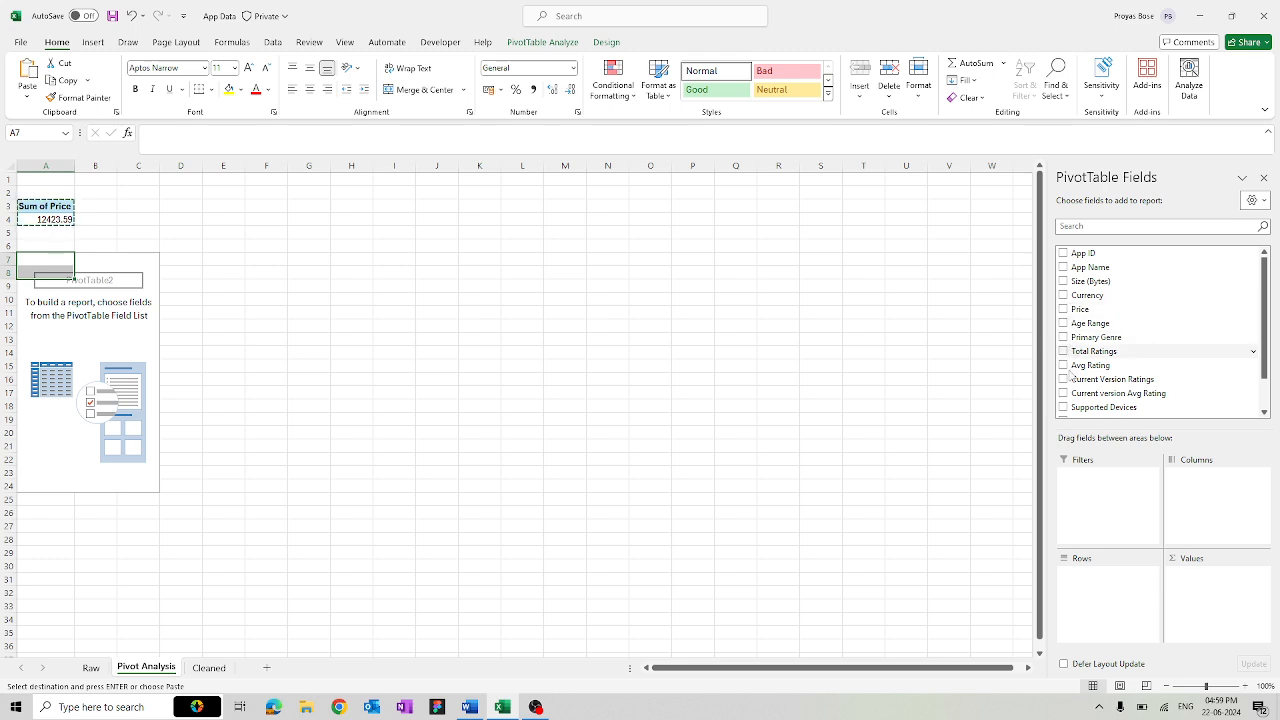
left_click(1063, 282)
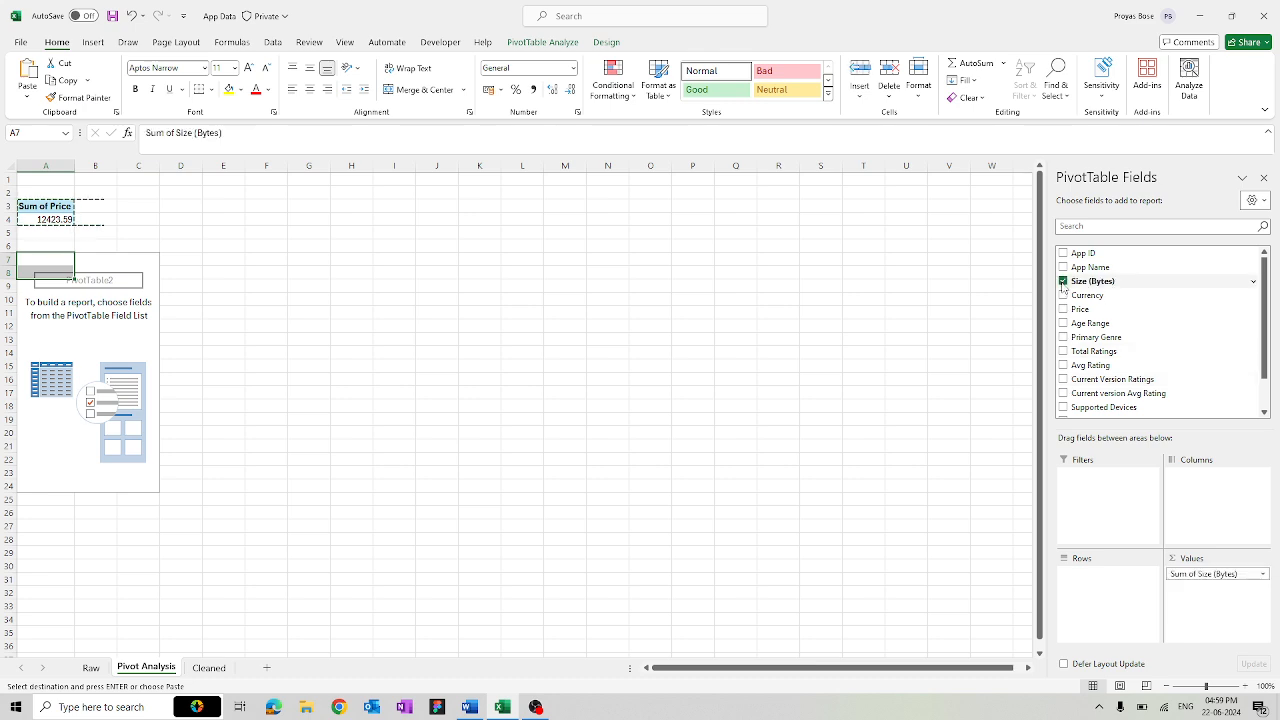
- Summarize the Size (Bytes) value field in the A7 PivotTable by Max
left_click(1262, 574)
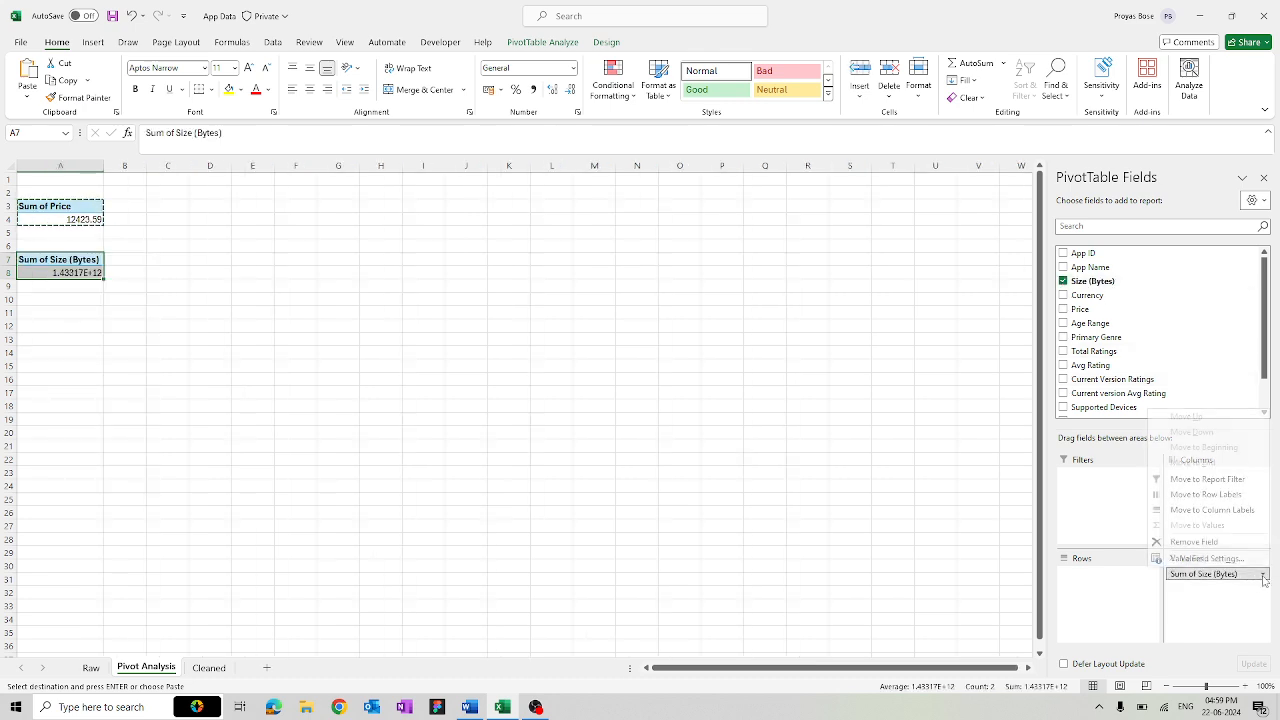
left_click(1210, 559)
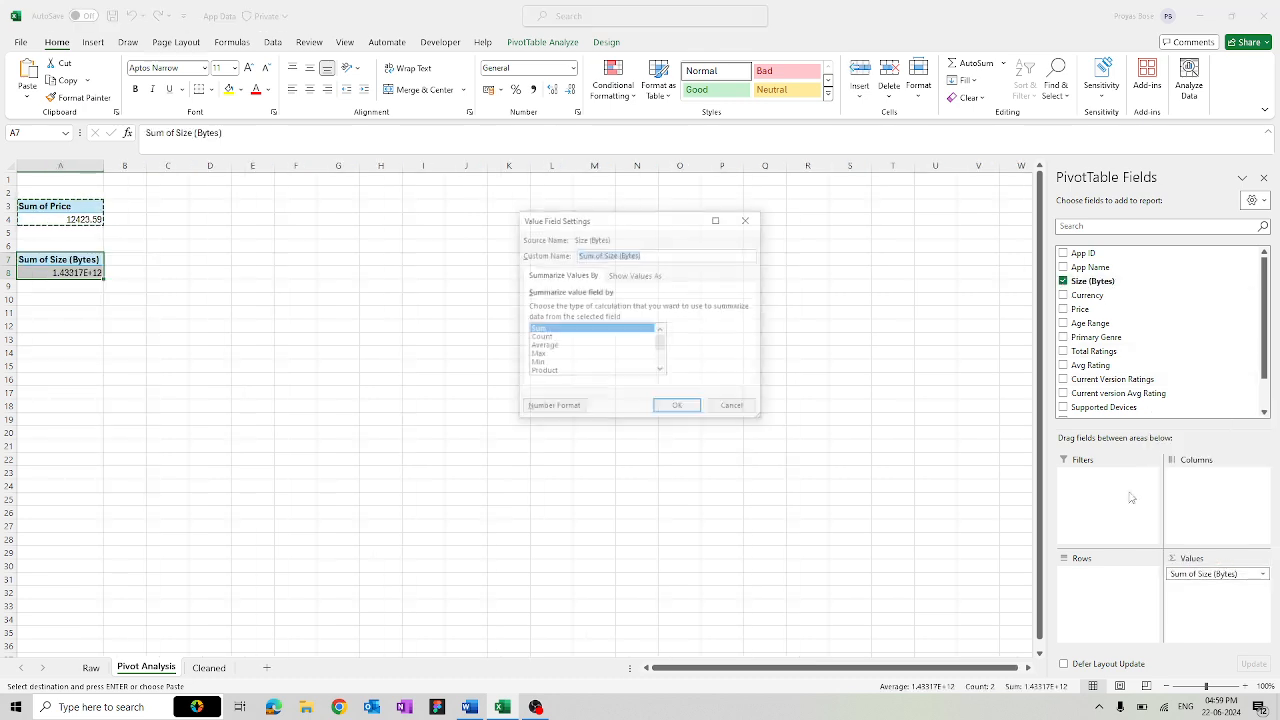
left_click(550, 364)
left_click(566, 355)
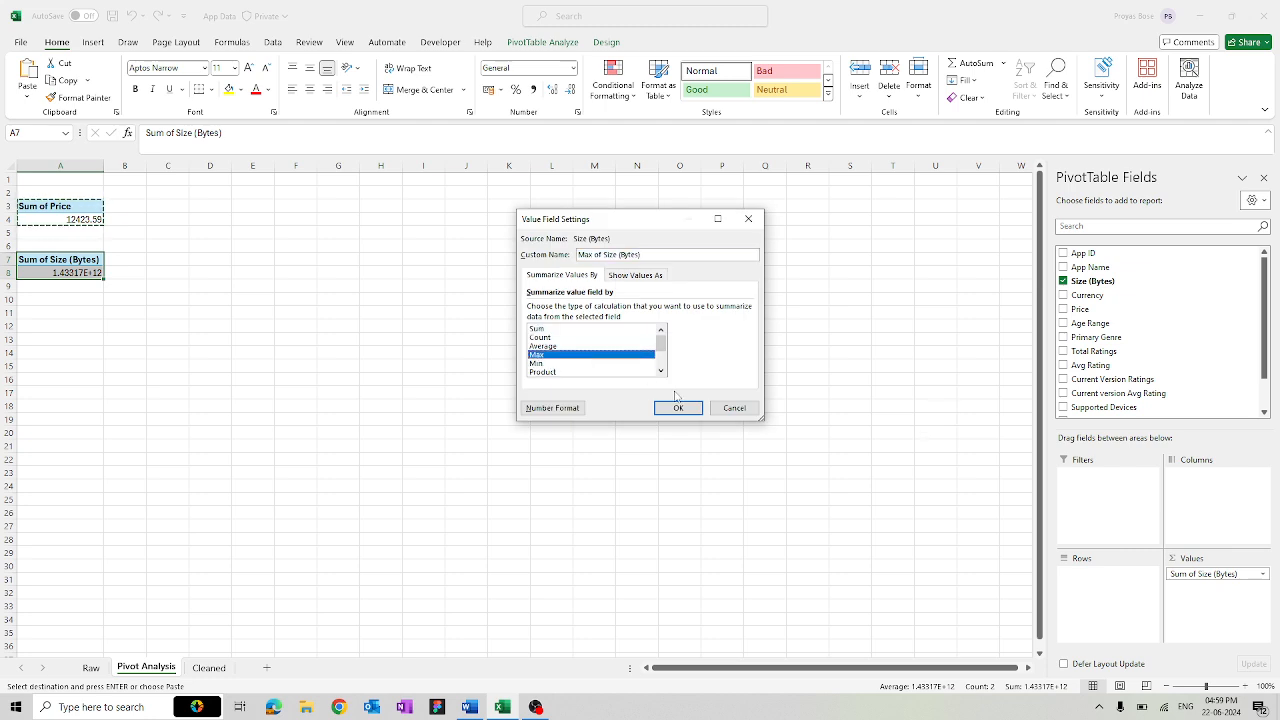
left_click(672, 407)
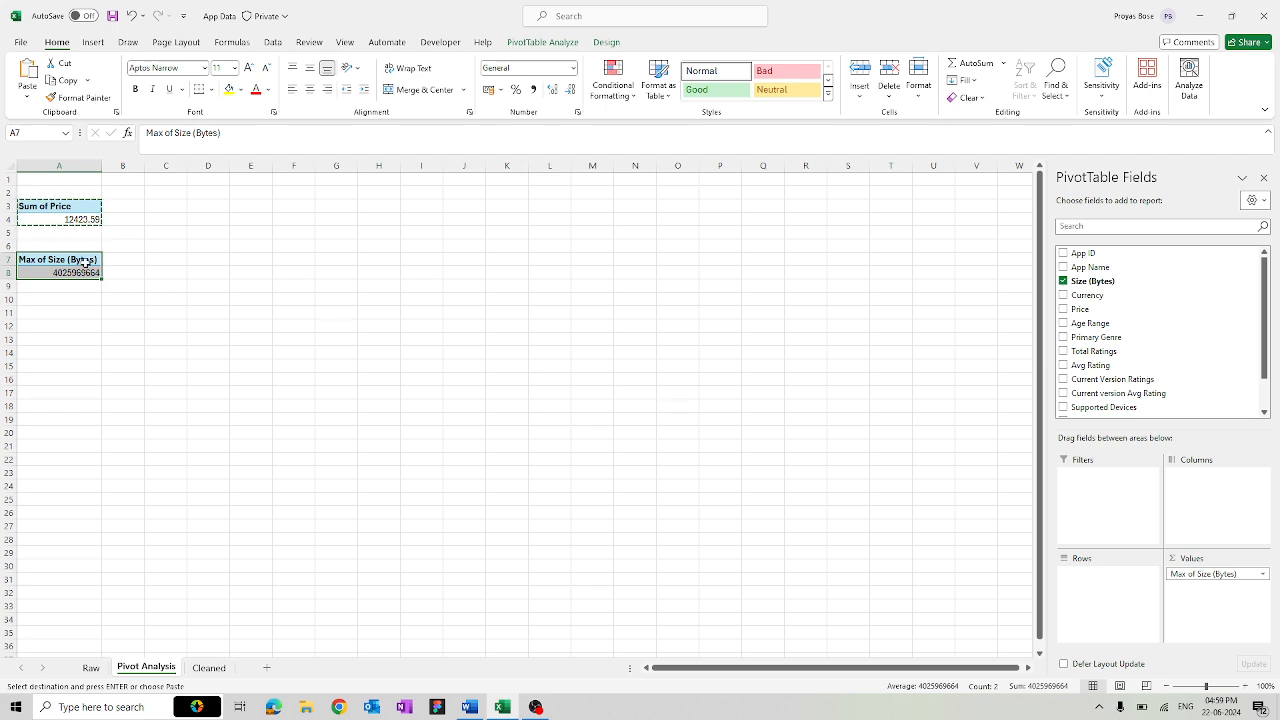
- Copy the Max of Size (Bytes) PivotTable to A10 and summarize the copy's Size (Bytes) field by Min
left_click_drag(84, 262, 86, 268)
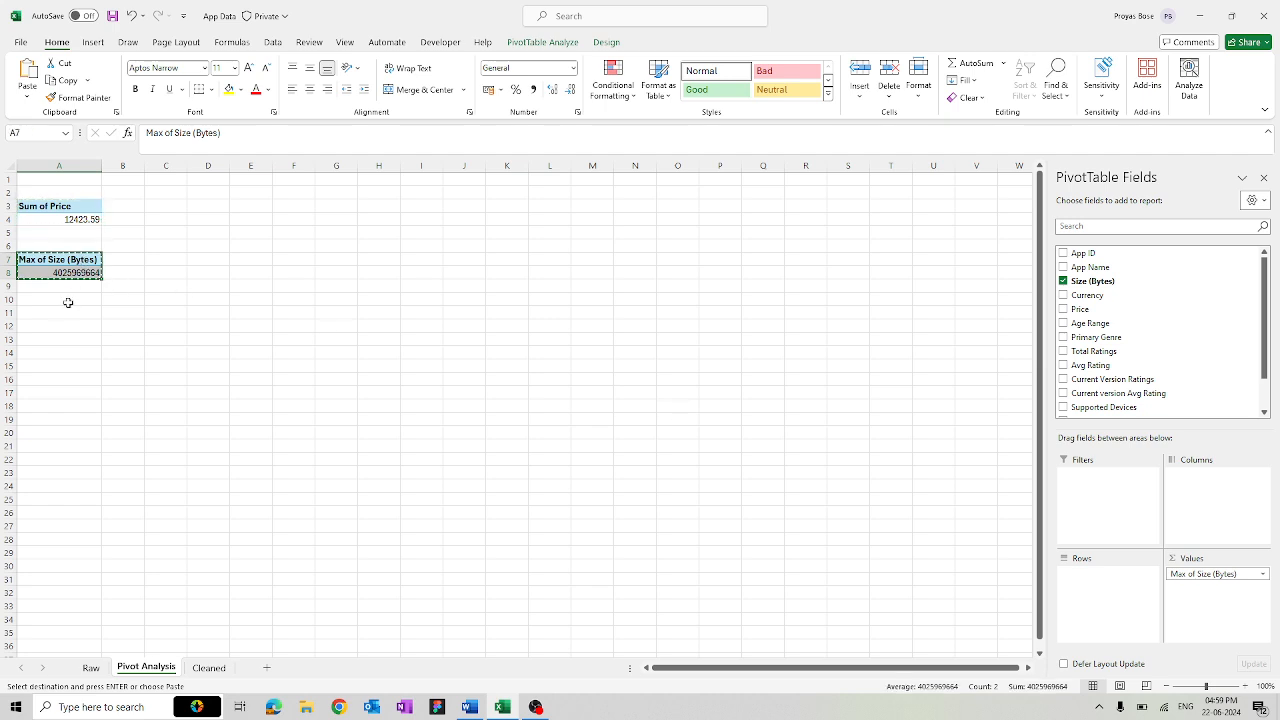
left_click(68, 302)
key("ctrl+v")
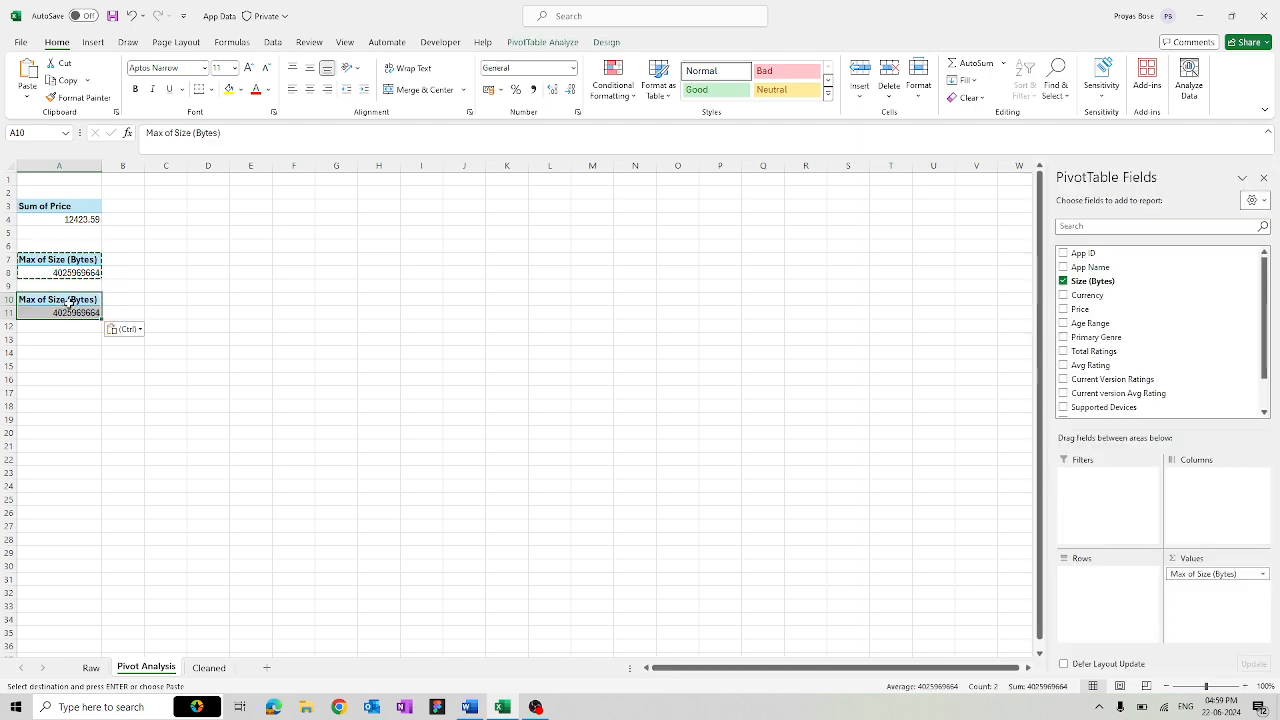
left_click(1262, 574)
left_click(1239, 562)
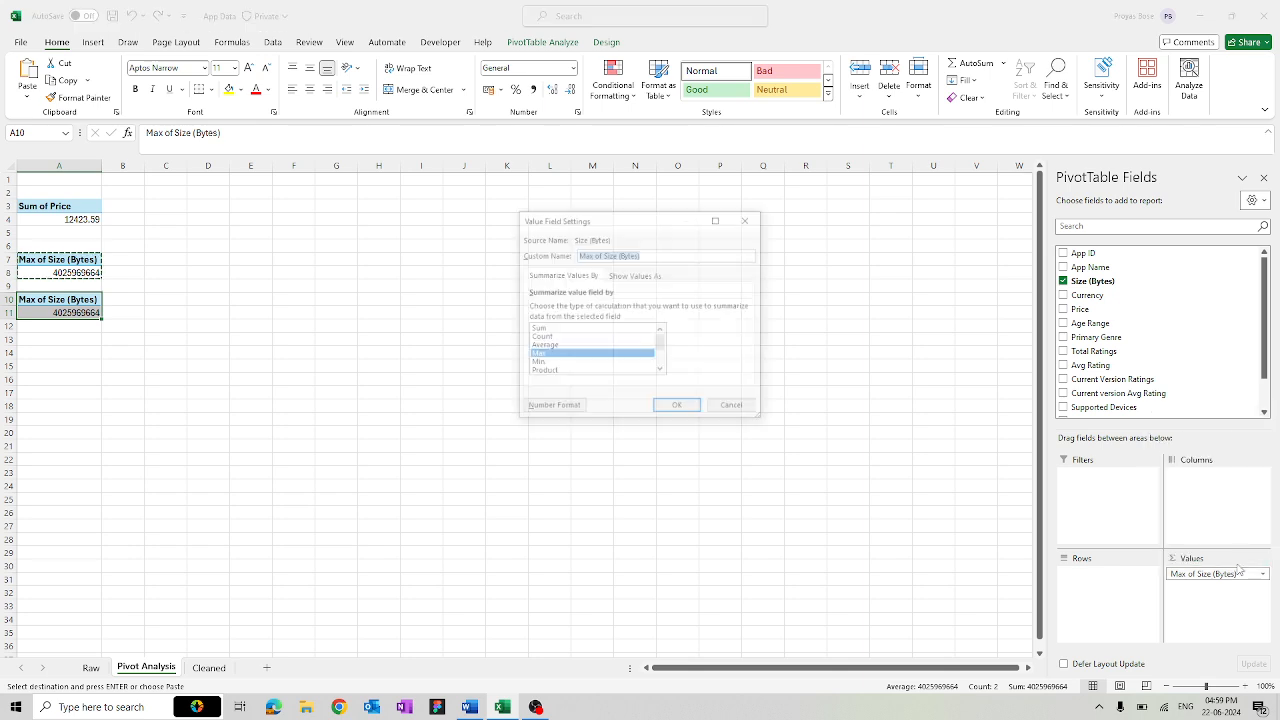
left_click(543, 363)
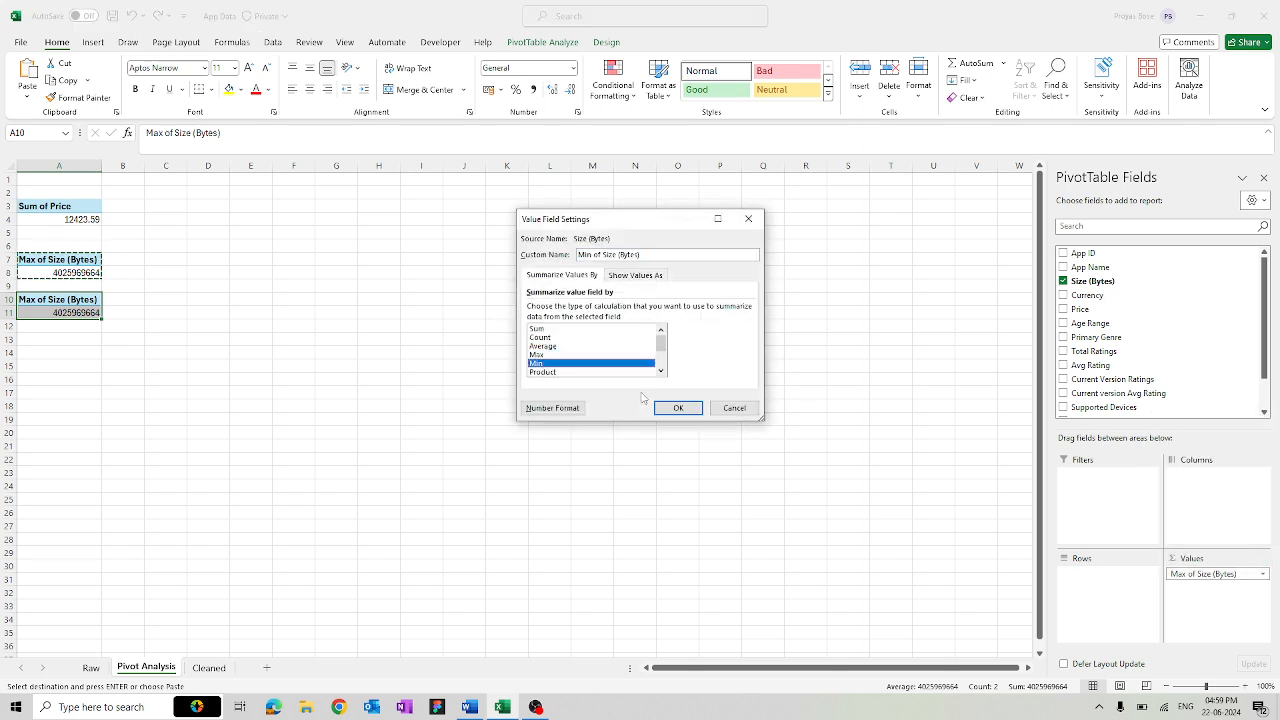
left_click(677, 408)
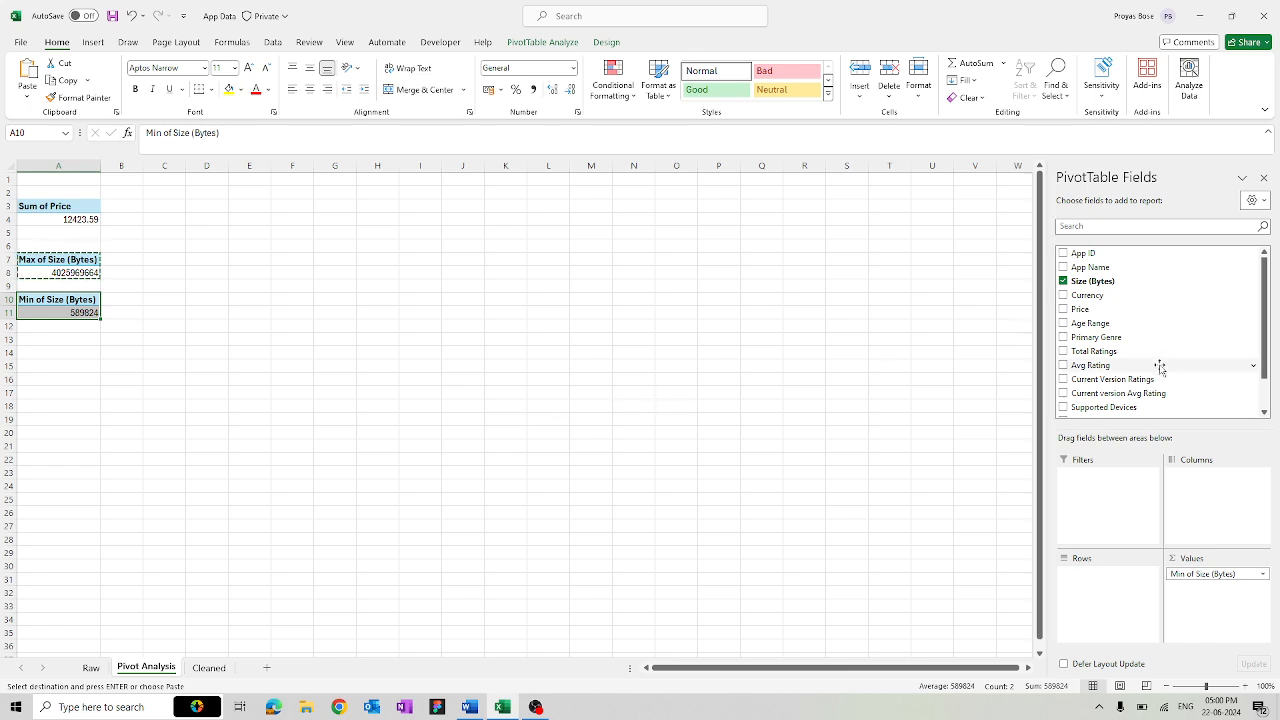
left_click(676, 525)
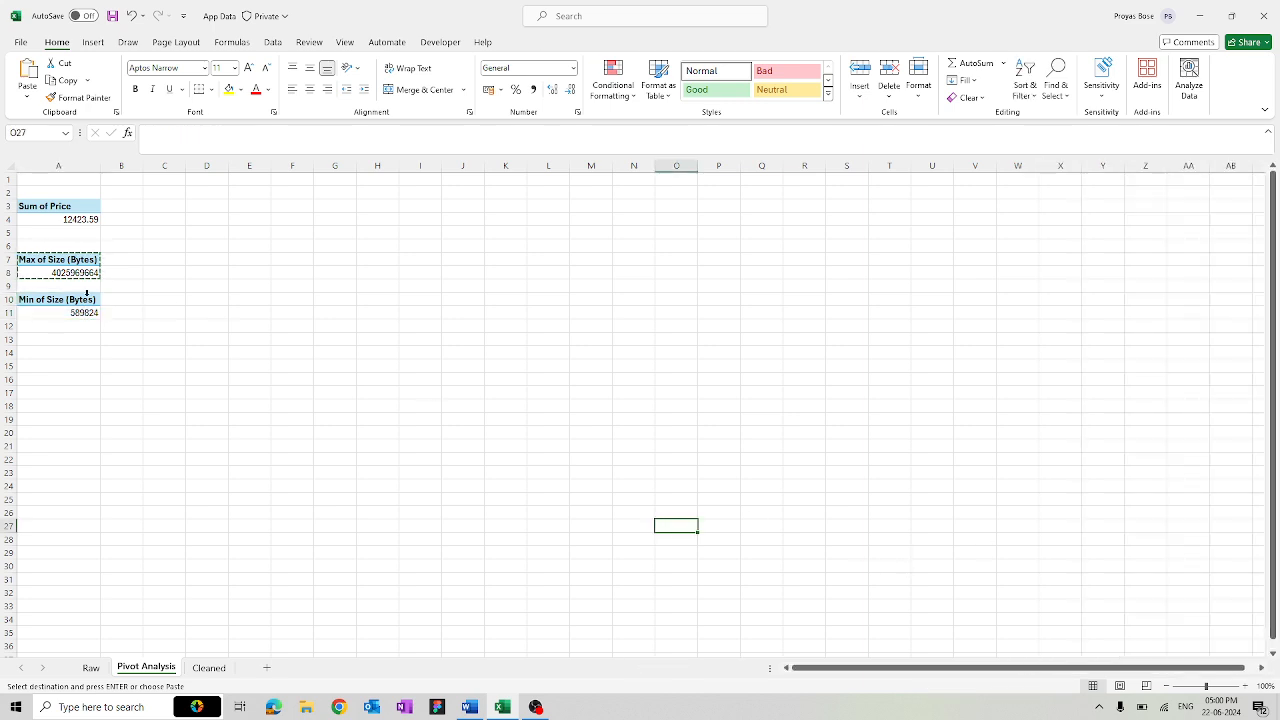
- Copy the Min of Size (Bytes) PivotTable to C3 and replace its value field with App ID
left_click_drag(85, 299, 67, 310)
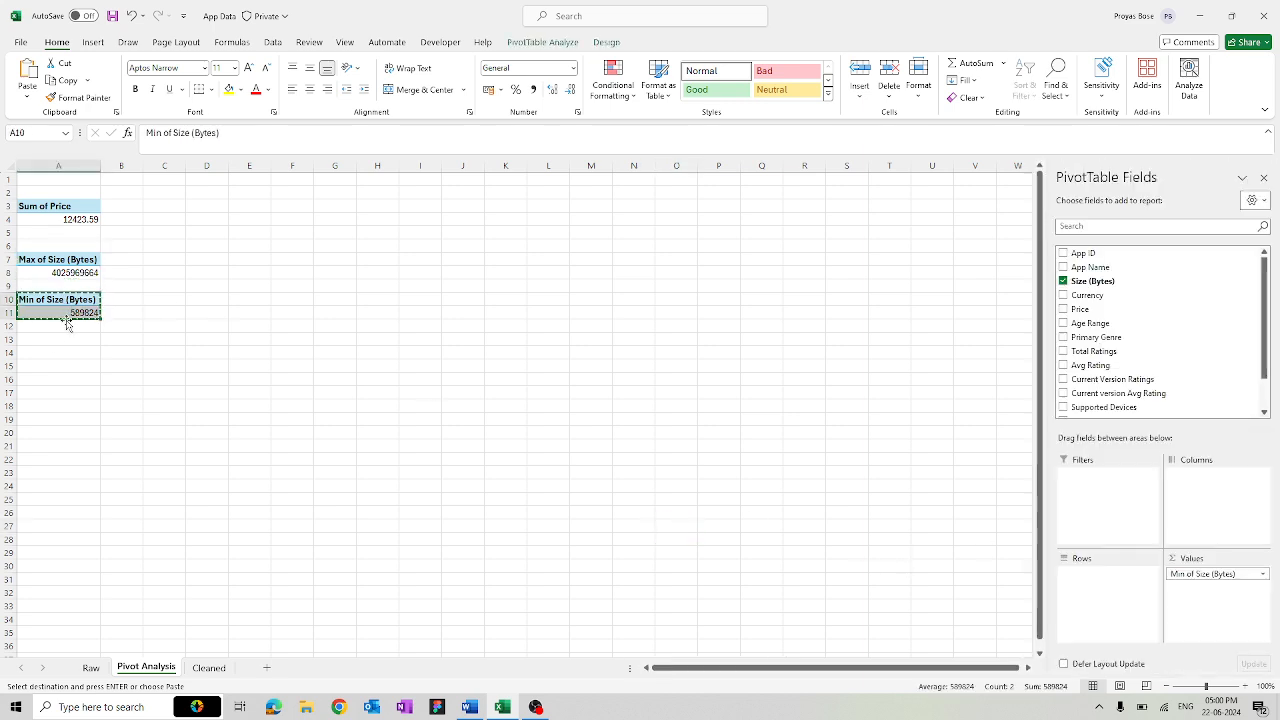
left_click(157, 209)
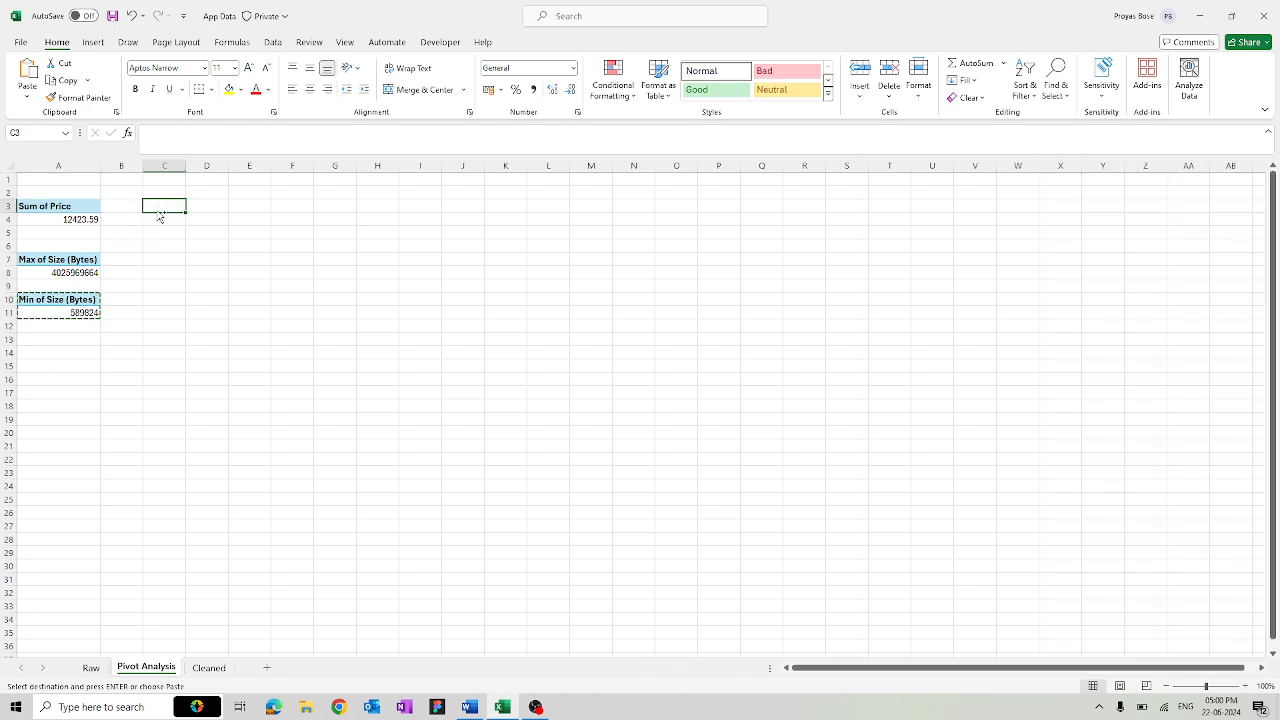
key("ctrl+v")
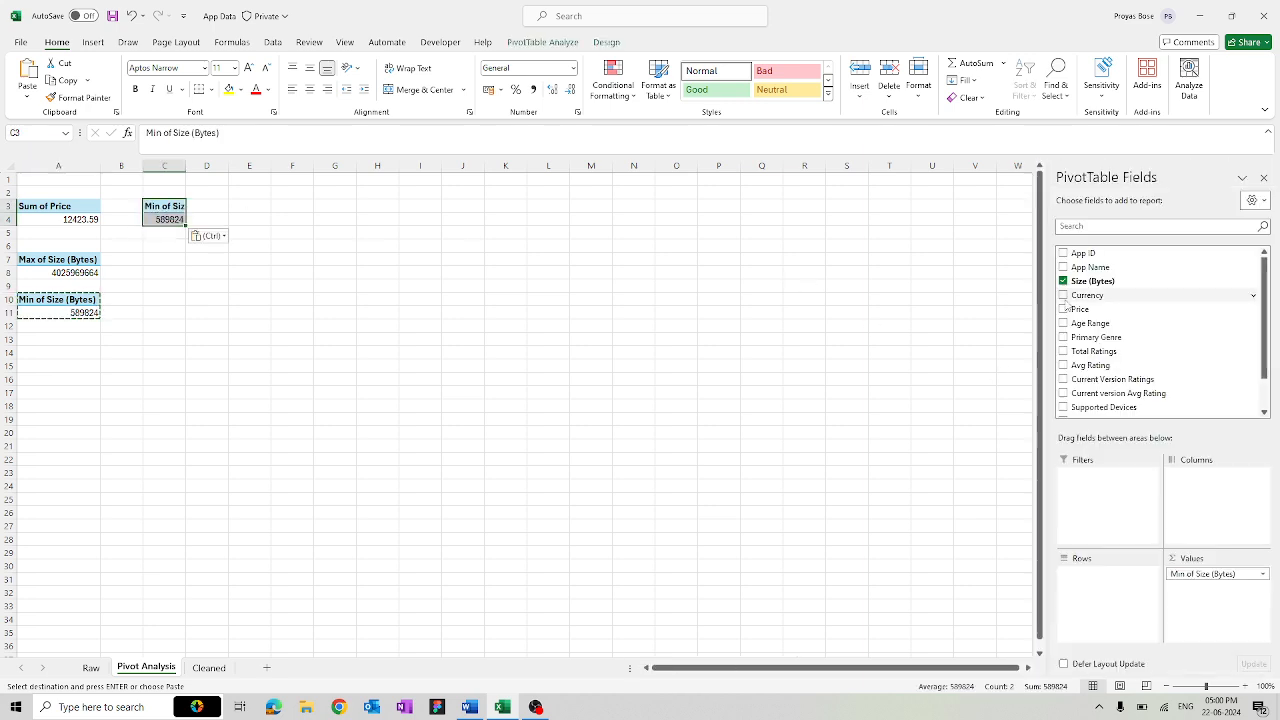
left_click(1064, 281)
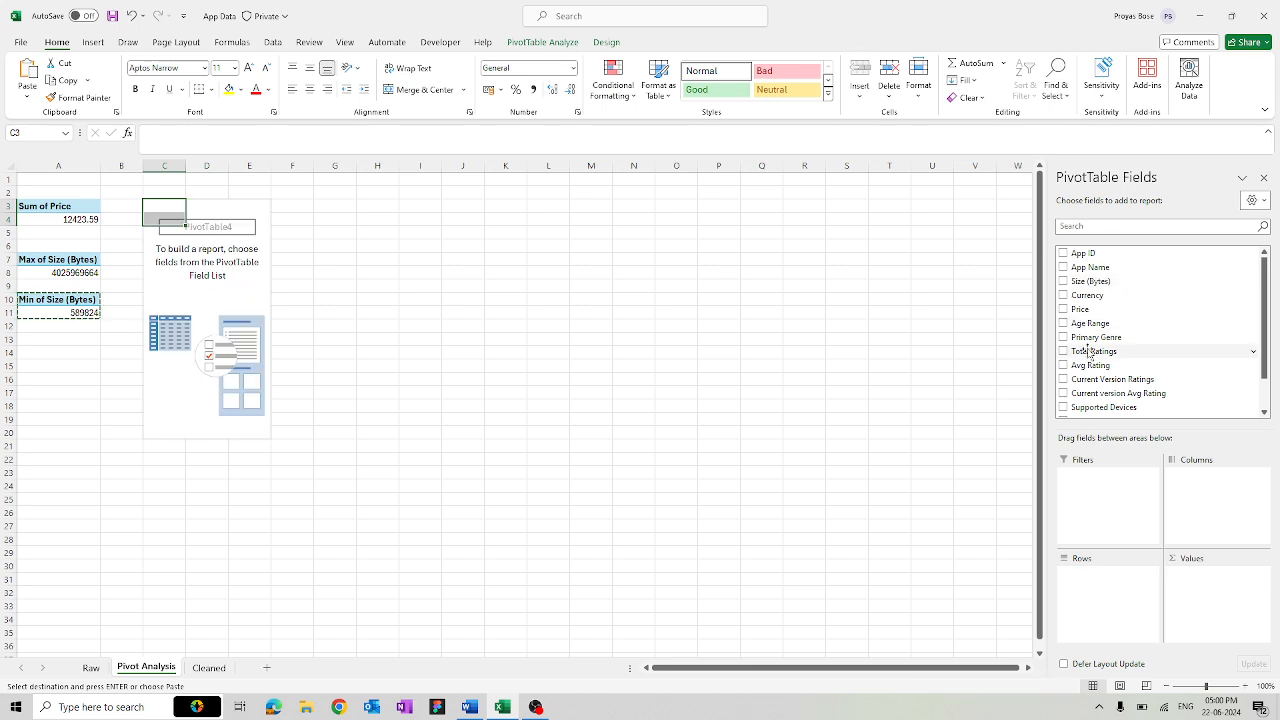
left_click_drag(1087, 253, 1192, 617)
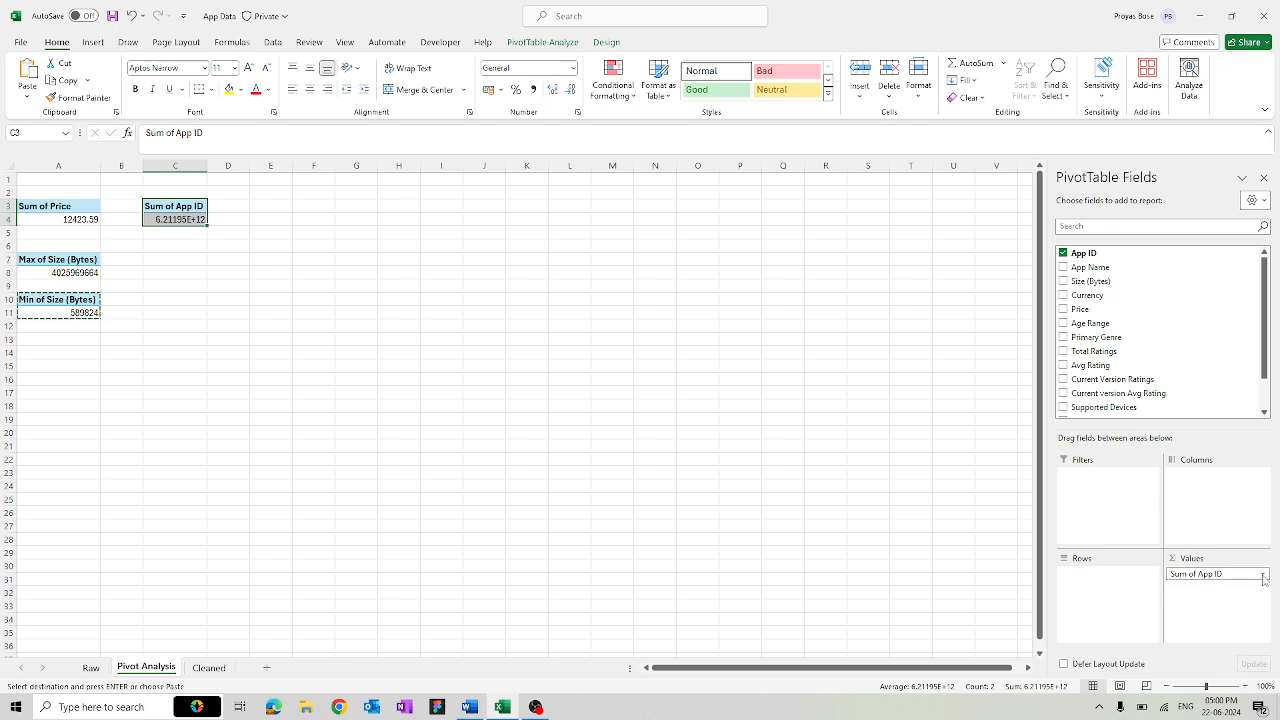
- Summarize App ID in the C3 PivotTable by Count and widen column C slightly
left_click(1228, 573)
left_click(1215, 553)
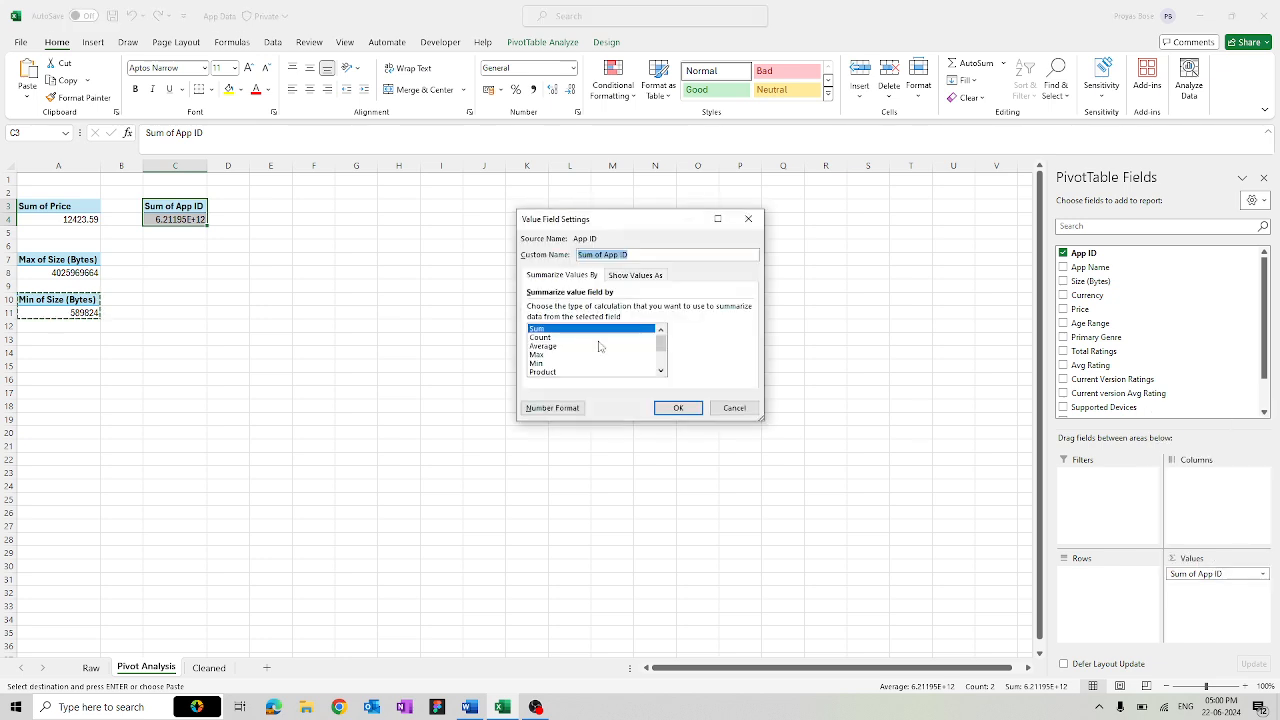
left_click(585, 338)
left_click(668, 407)
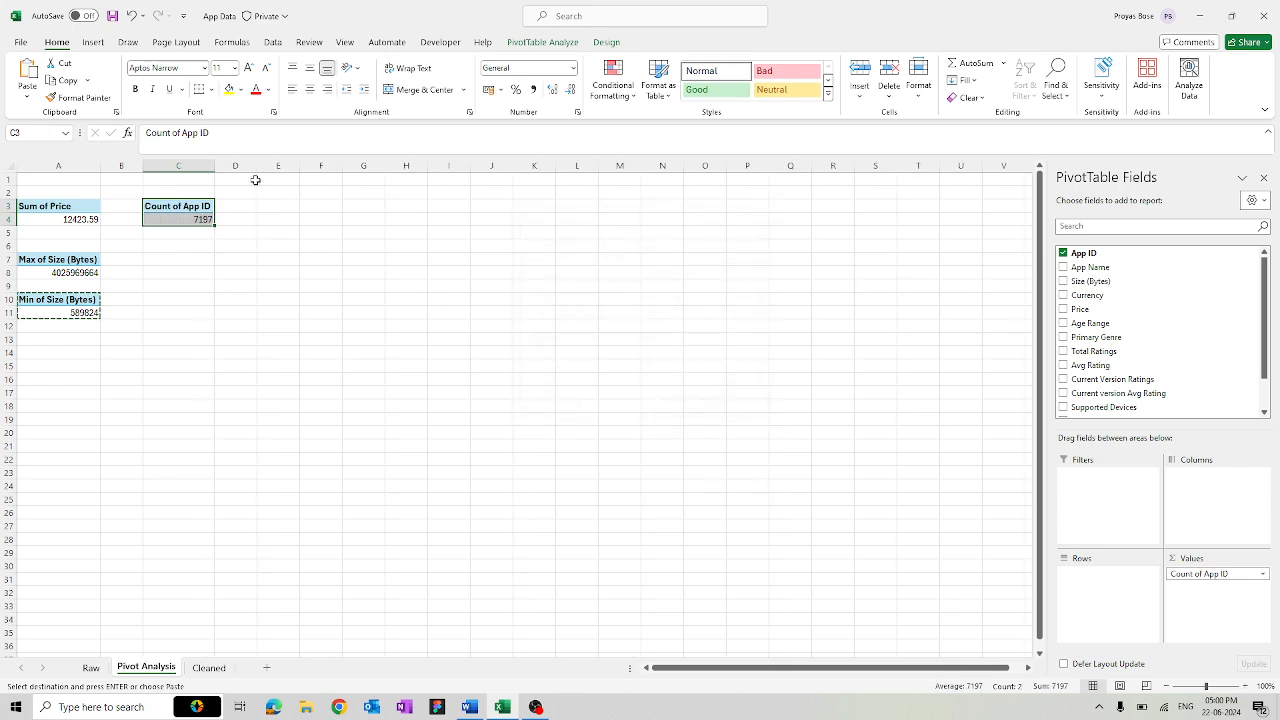
left_click_drag(214, 165, 227, 165)
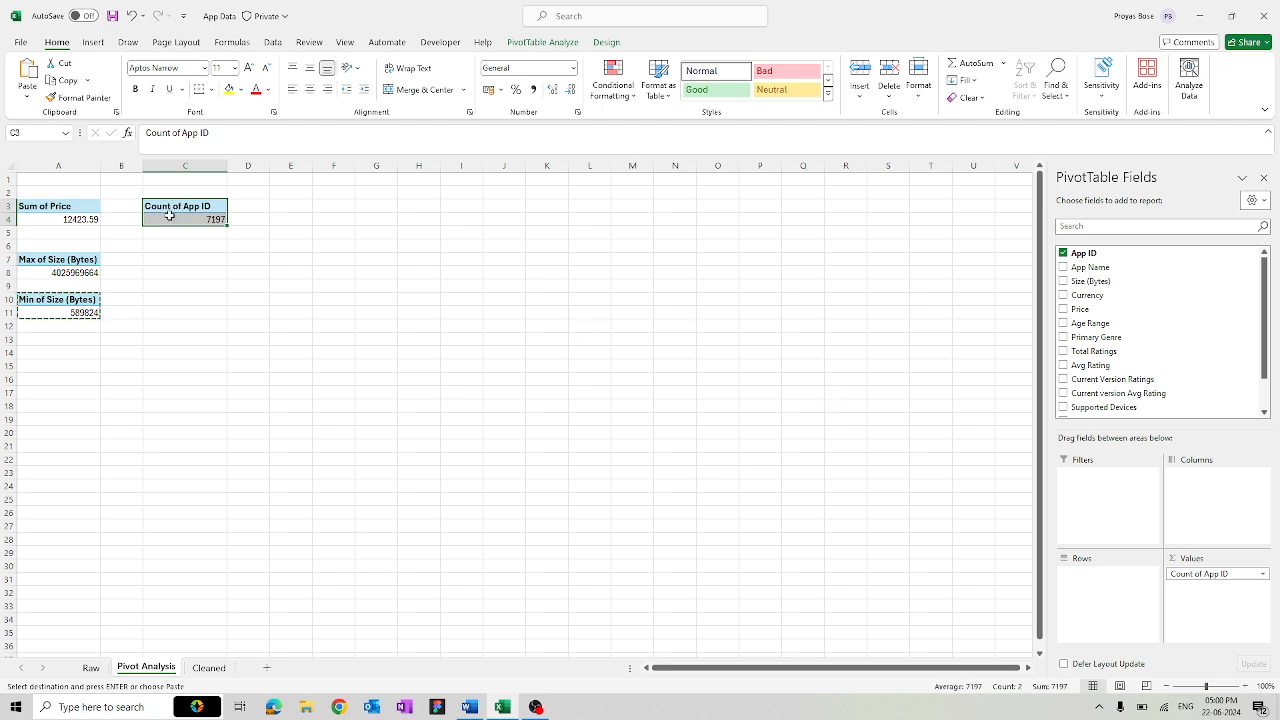
- Copy the Count of App ID PivotTable to C7 and replace its App ID field with a sum of Total Ratings
key("ctrl+c")
left_click(172, 259)
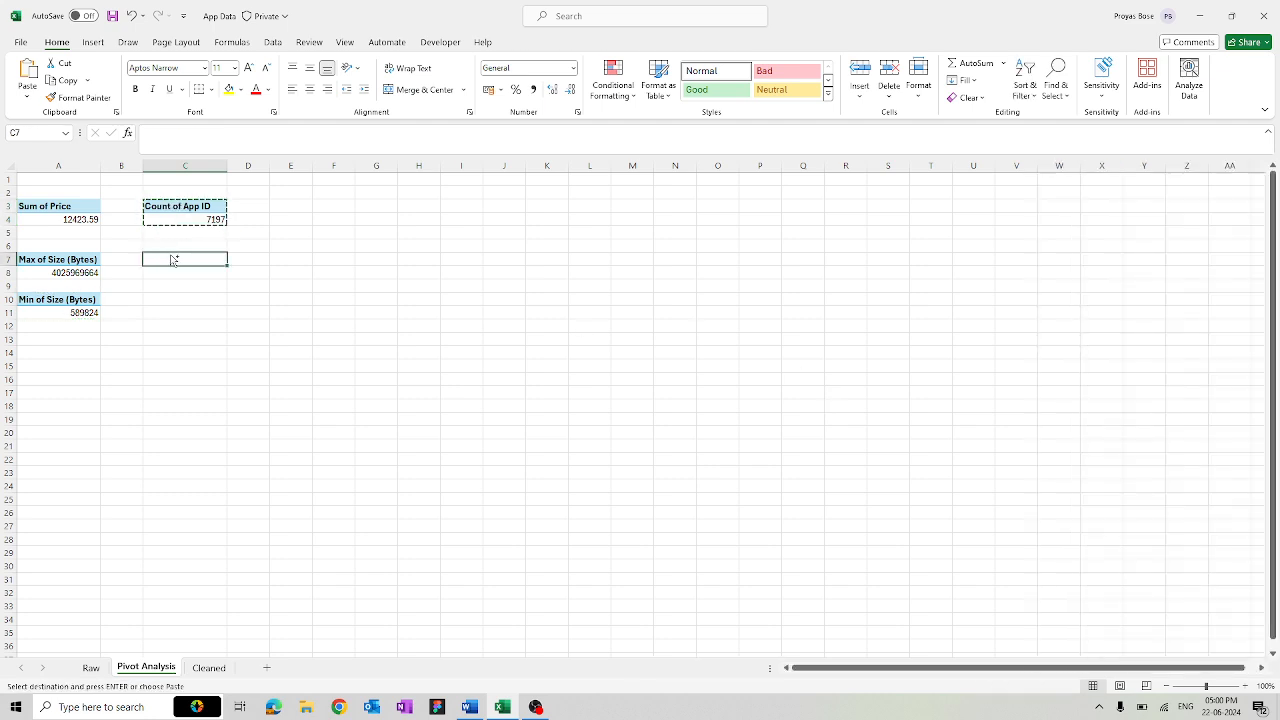
key("ctrl+v")
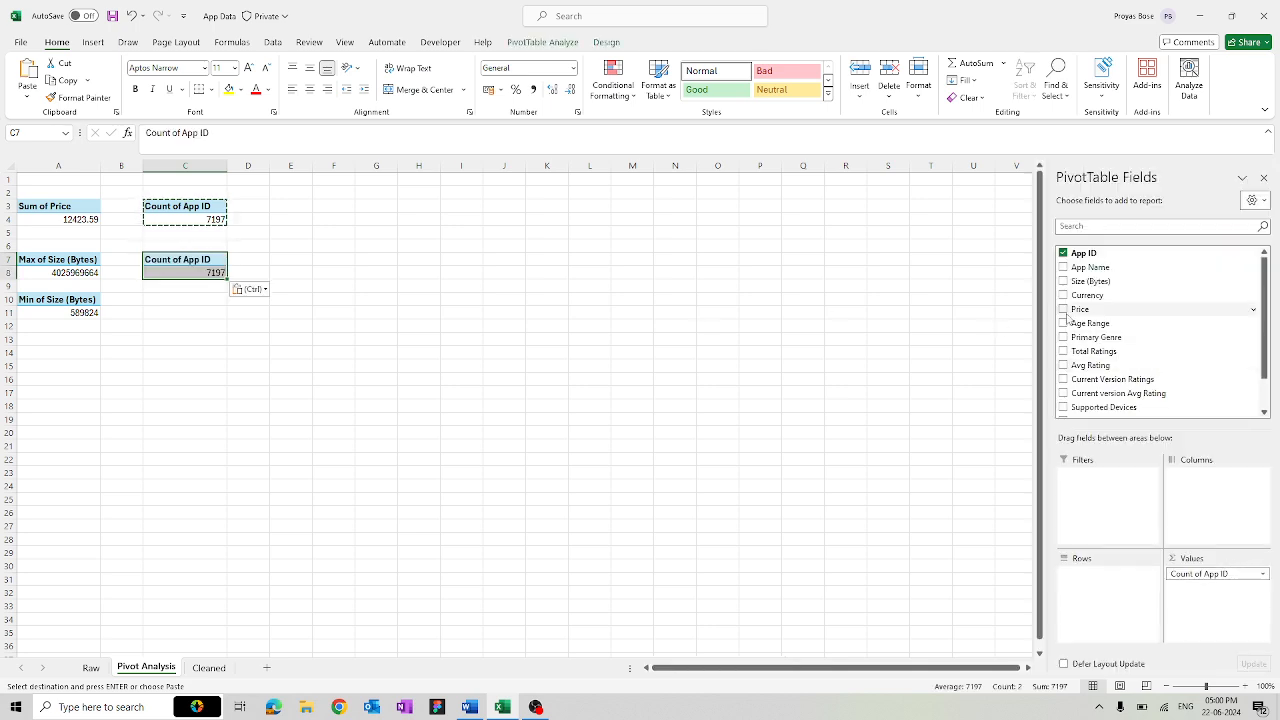
left_click(1063, 253)
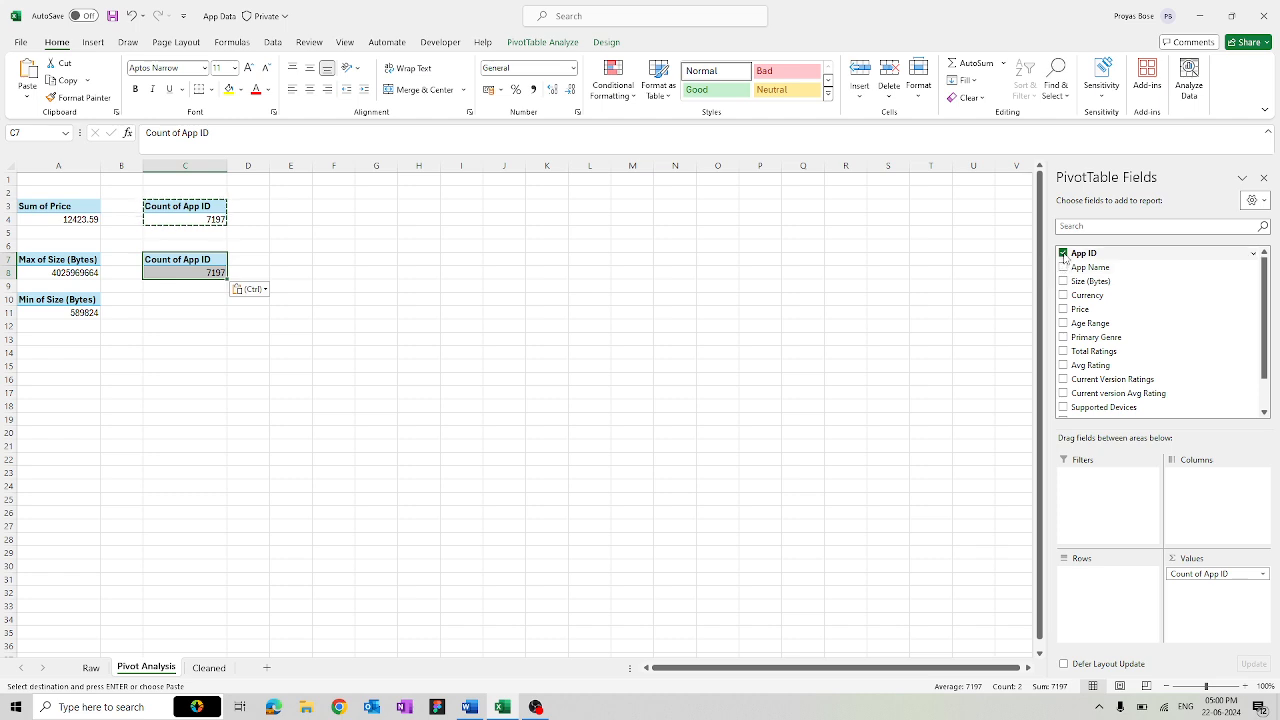
left_click(1063, 351)
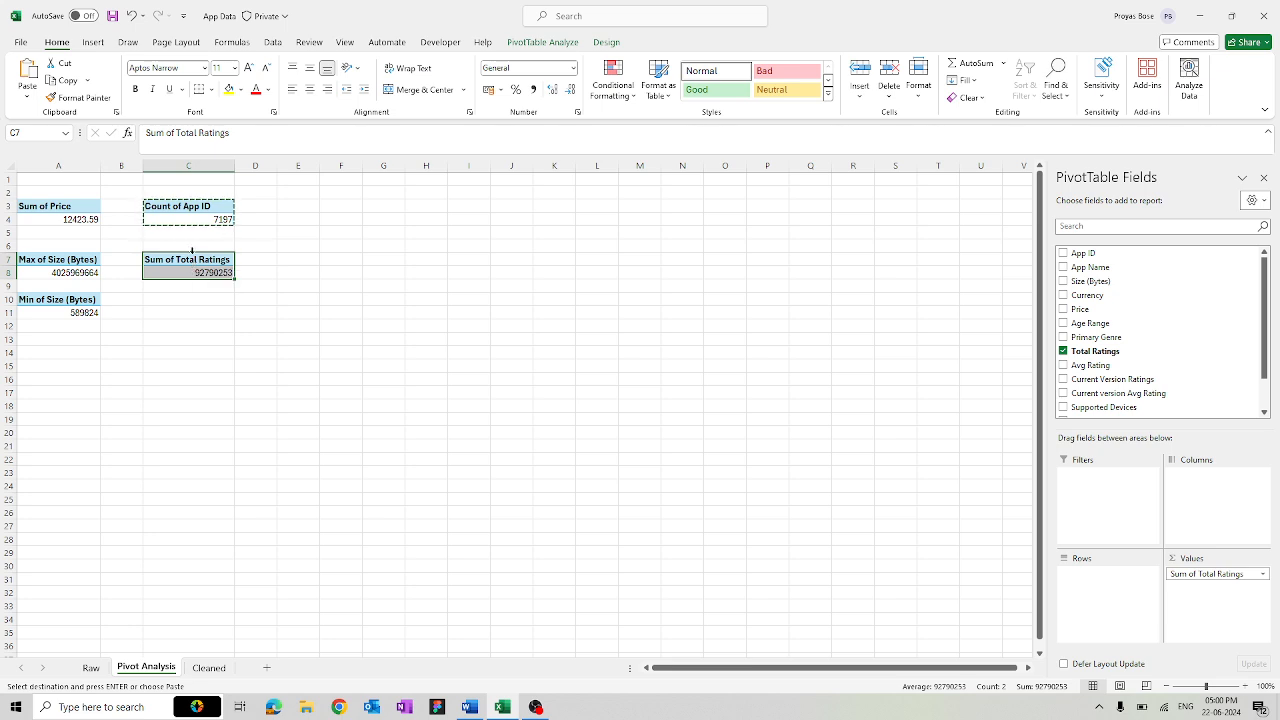
- Copy the Sum of Total Ratings PivotTable to C10 and replace its field with a sum of Avg Rating
left_click(176, 303)
key("ctrl+v")
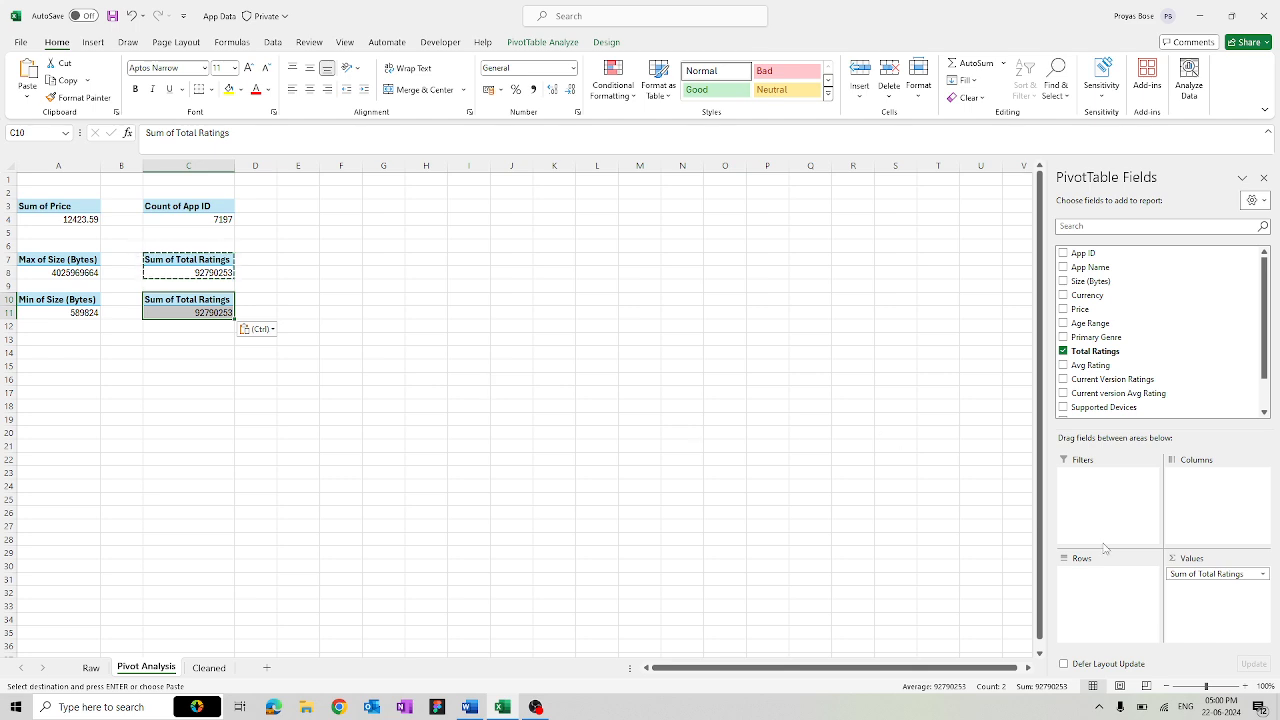
left_click(1063, 351)
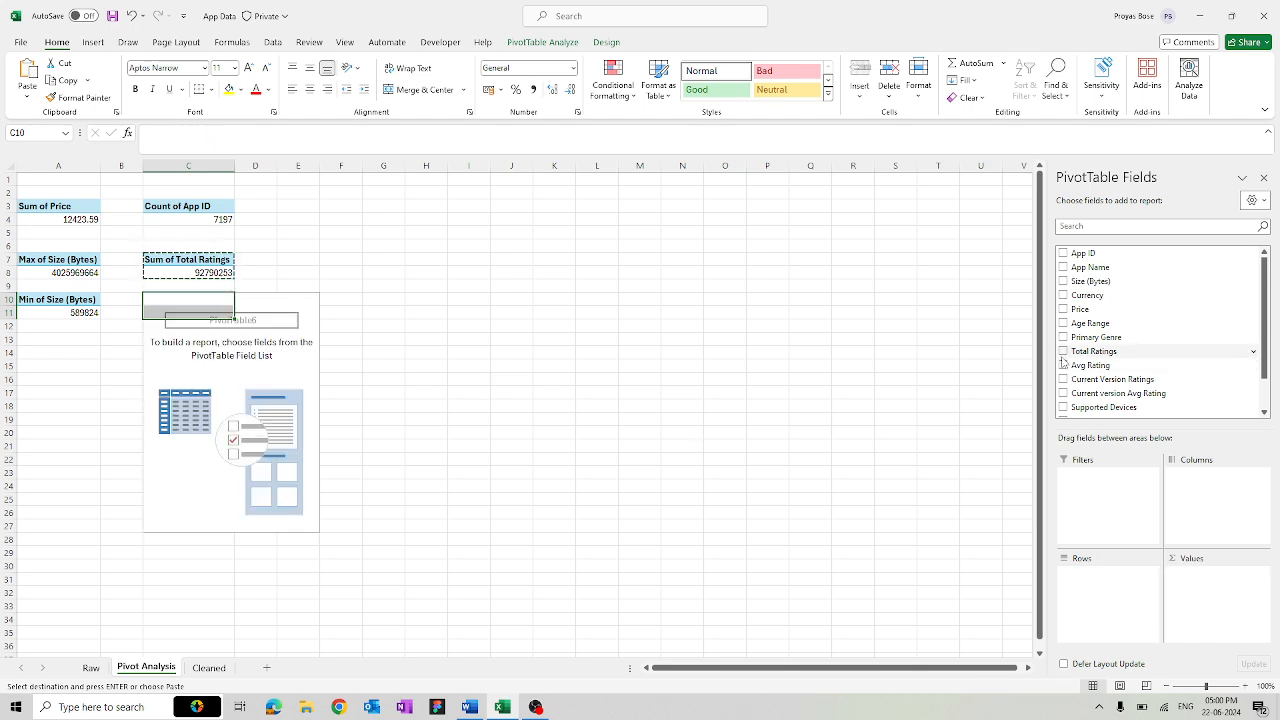
left_click(1063, 365)
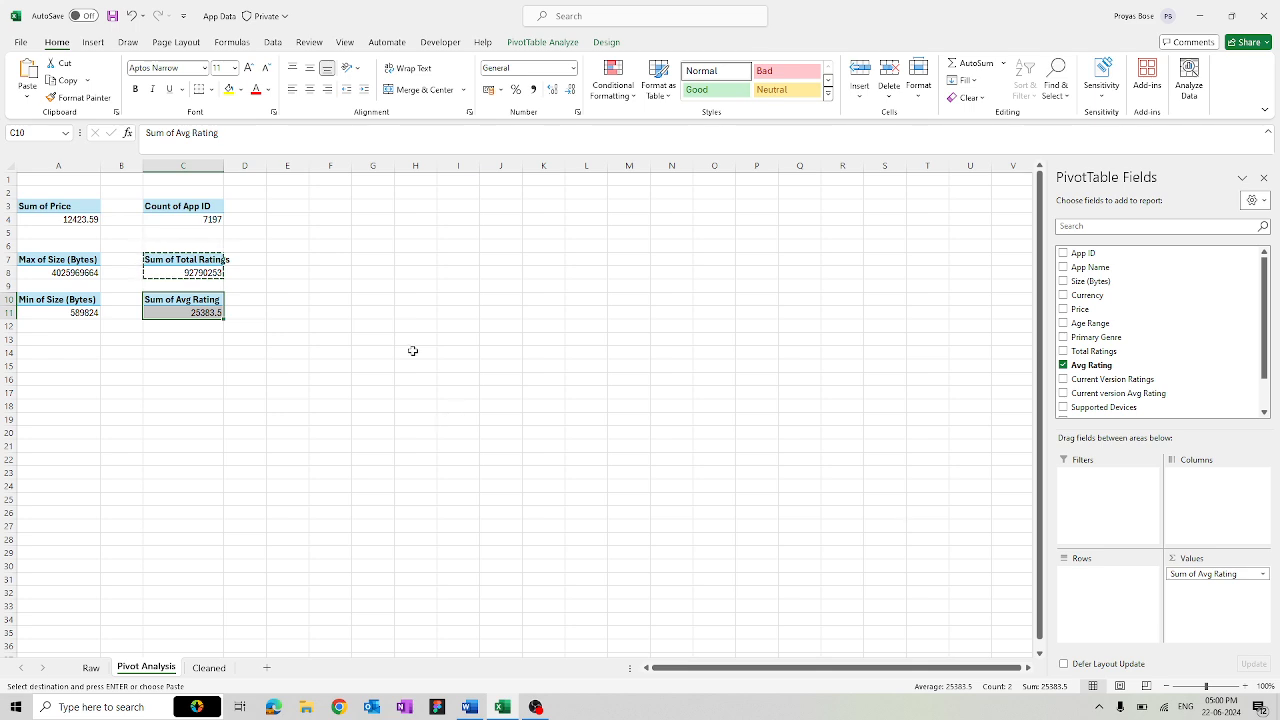
left_click(343, 330)
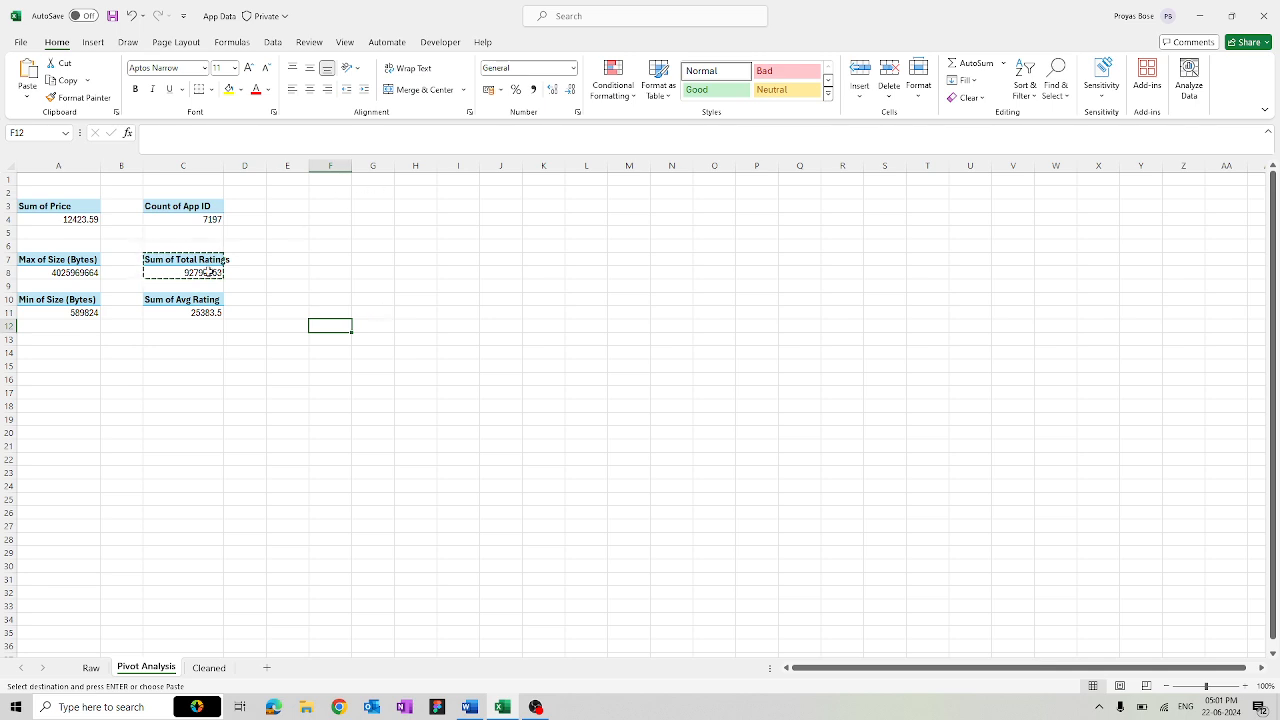
- Copy the Count of App ID PivotTable to F3, using App ID as rows and the sum of Size (Bytes) as values
left_click_drag(187, 210, 187, 218)
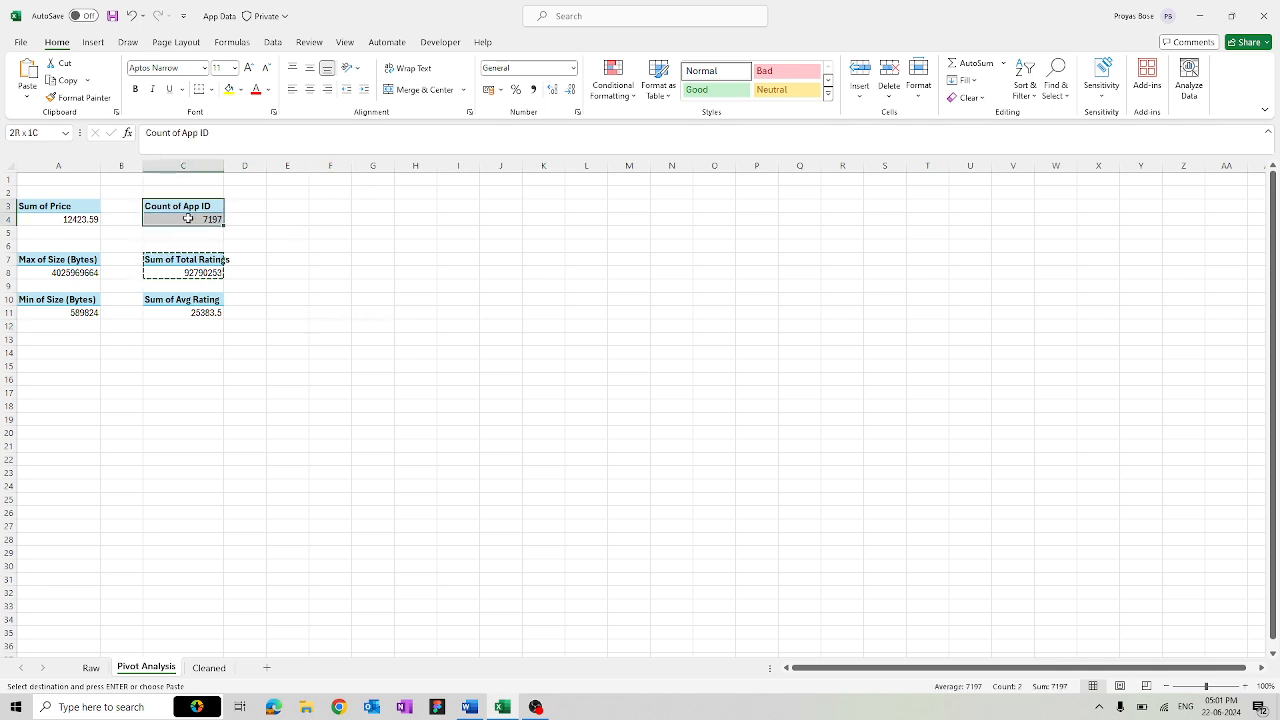
left_click(324, 205)
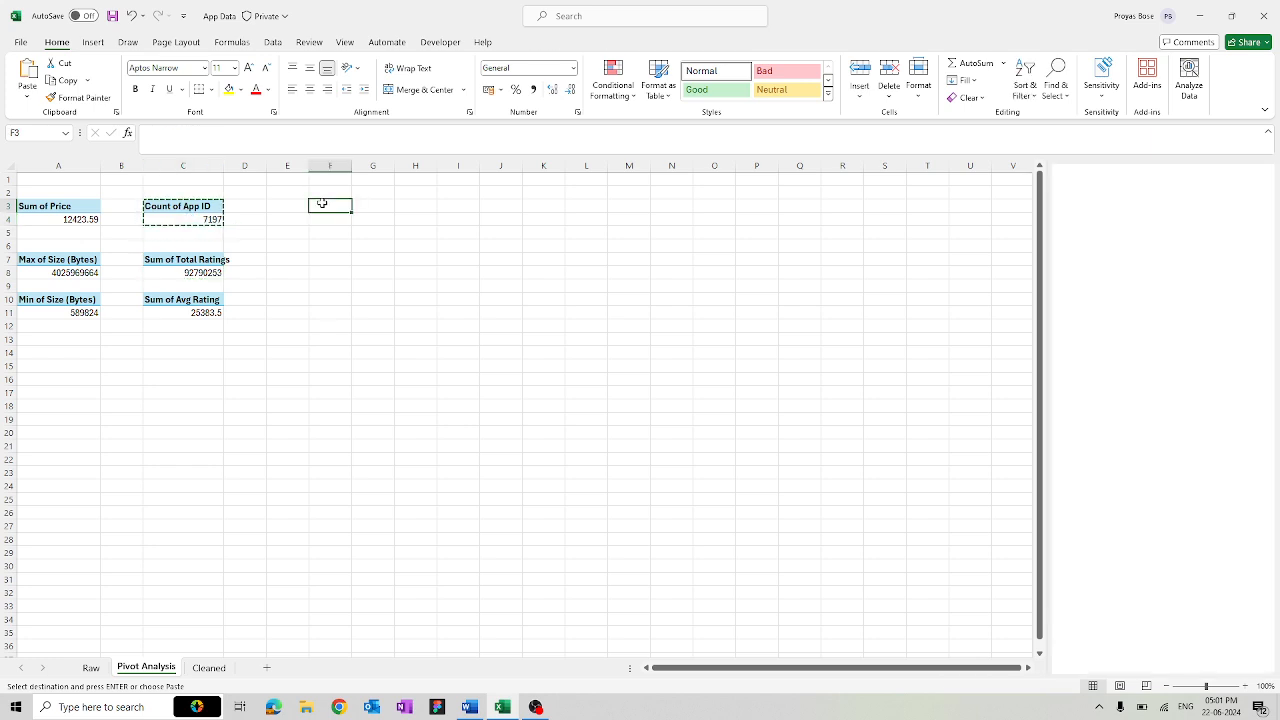
key("ctrl+v")
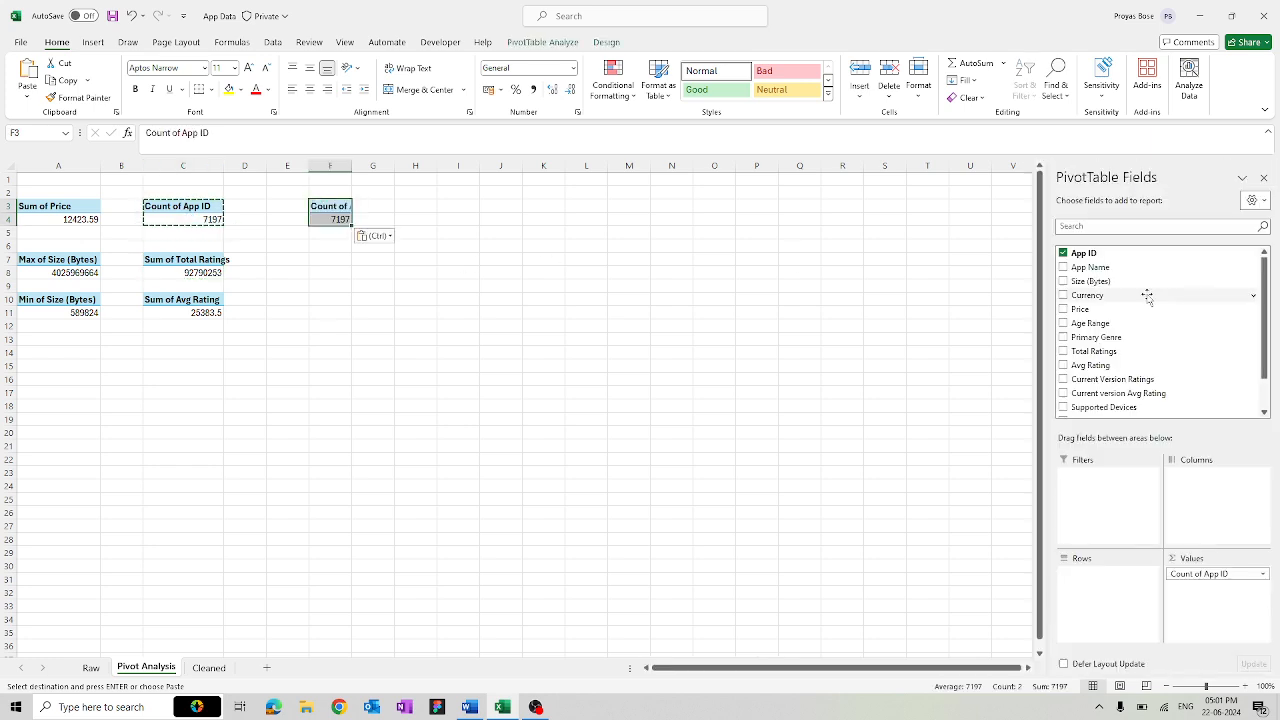
left_click(1064, 253)
left_click_drag(1080, 253, 1088, 592)
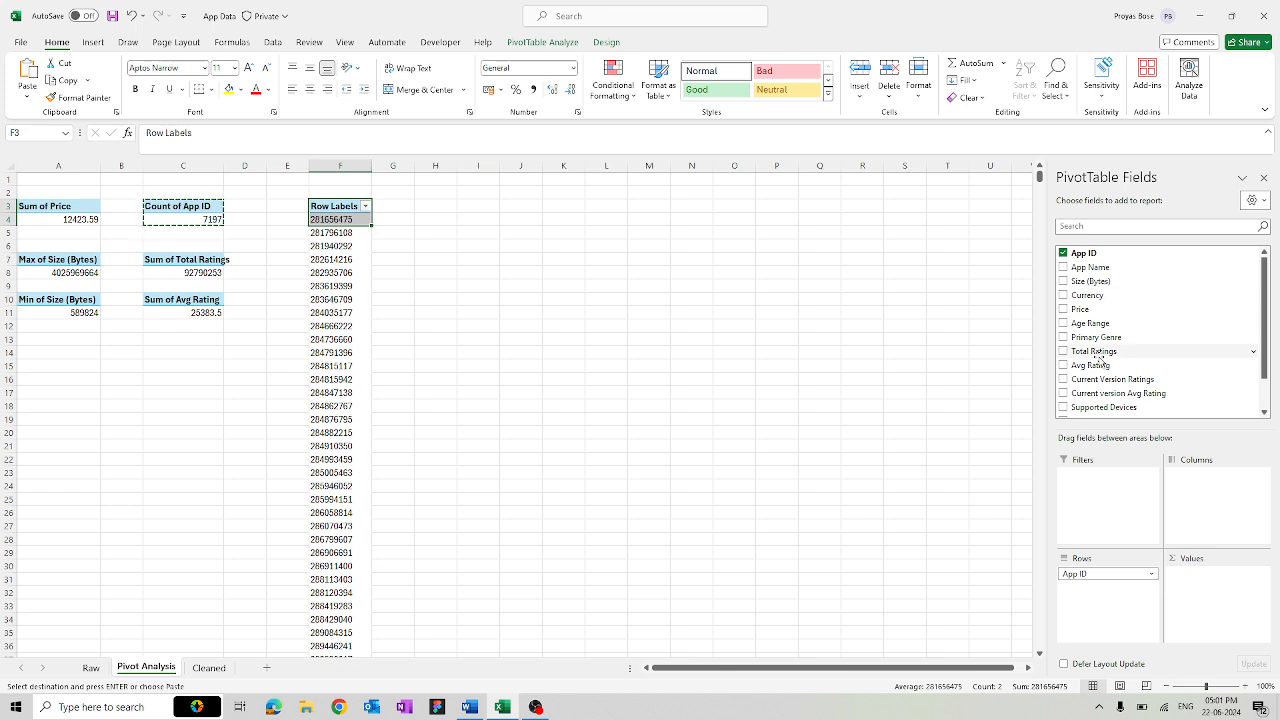
left_click_drag(1092, 281, 1203, 587)
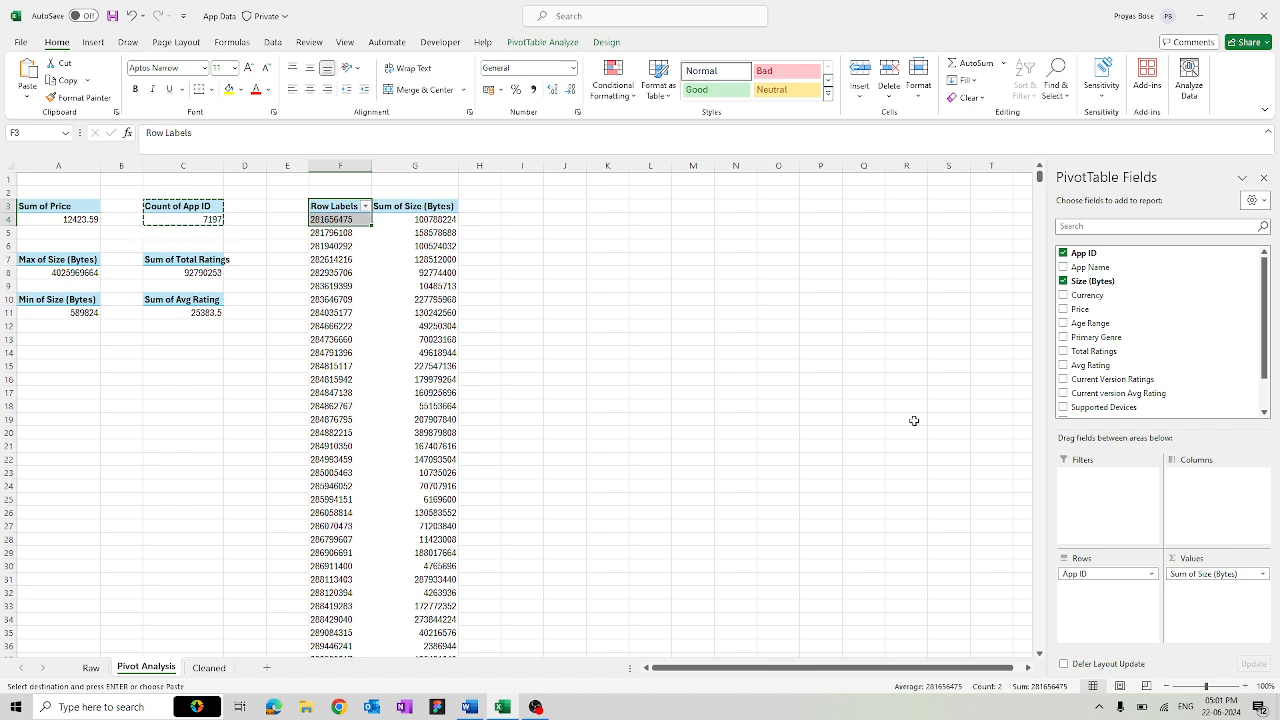
- Filter the F3 PivotTable to the top 5 App ID items by Sum of Size (Bytes)
left_click(365, 206)
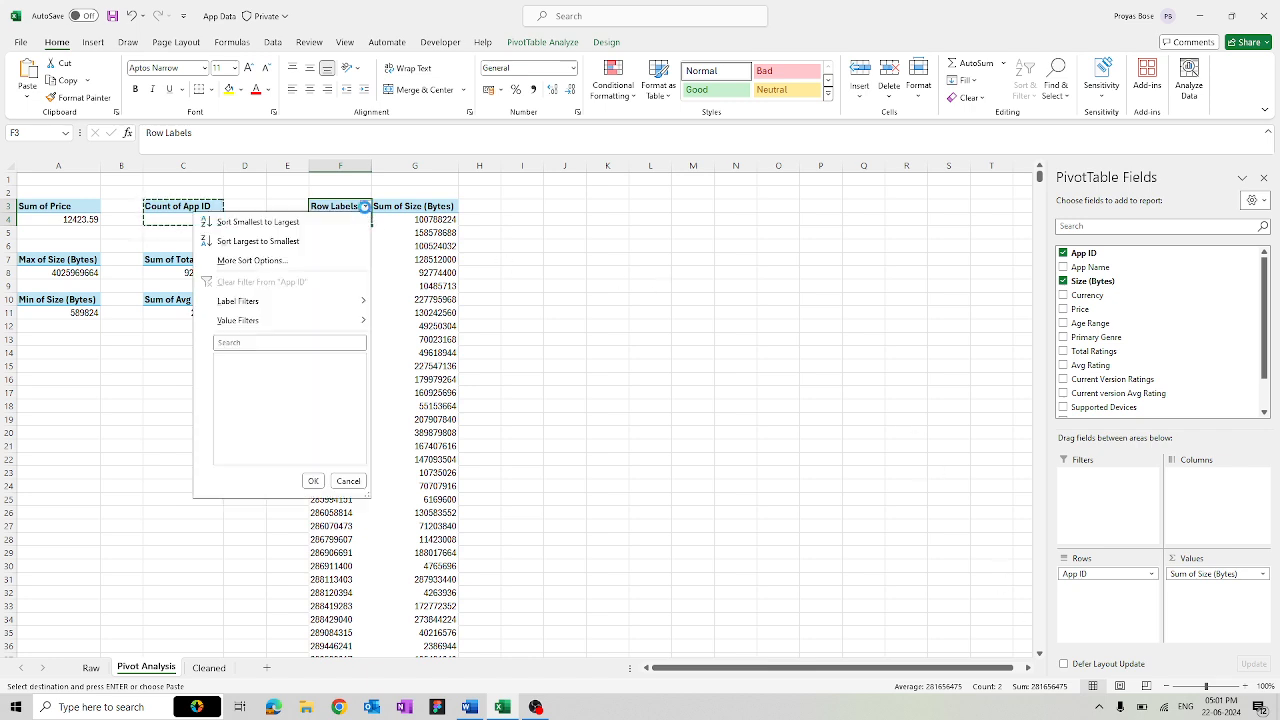
mouse_move(337, 324)
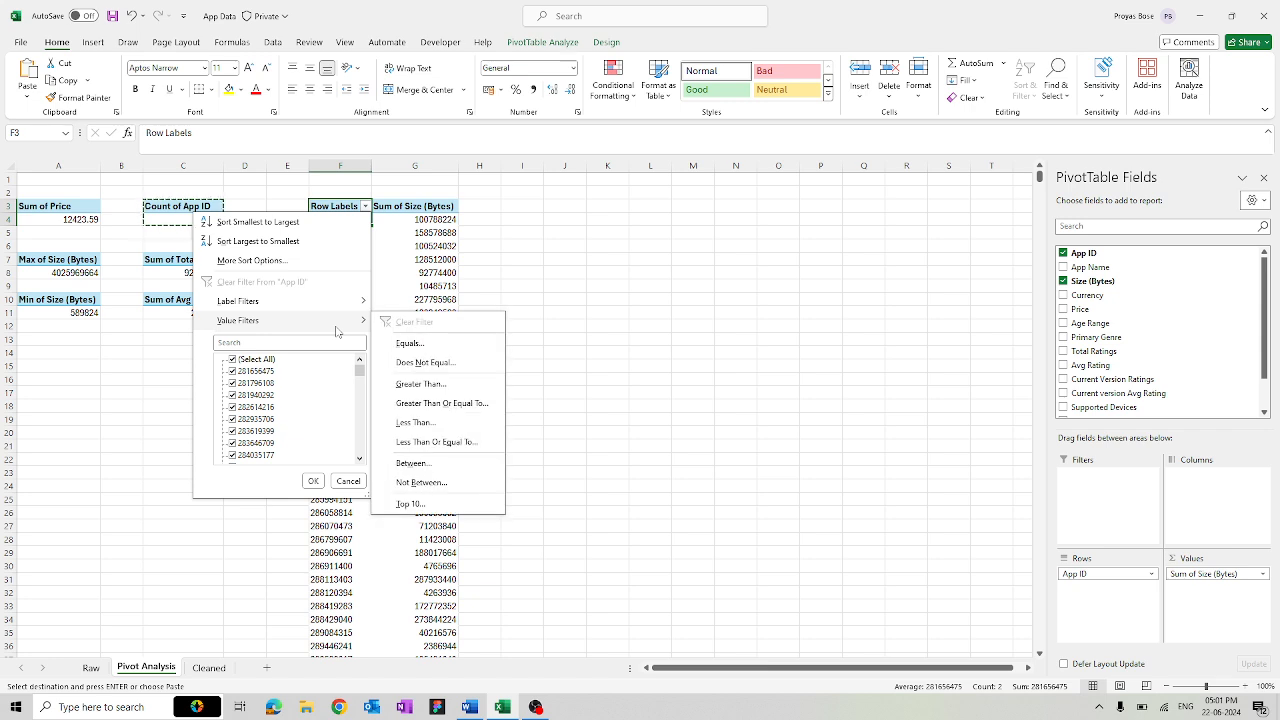
left_click(410, 504)
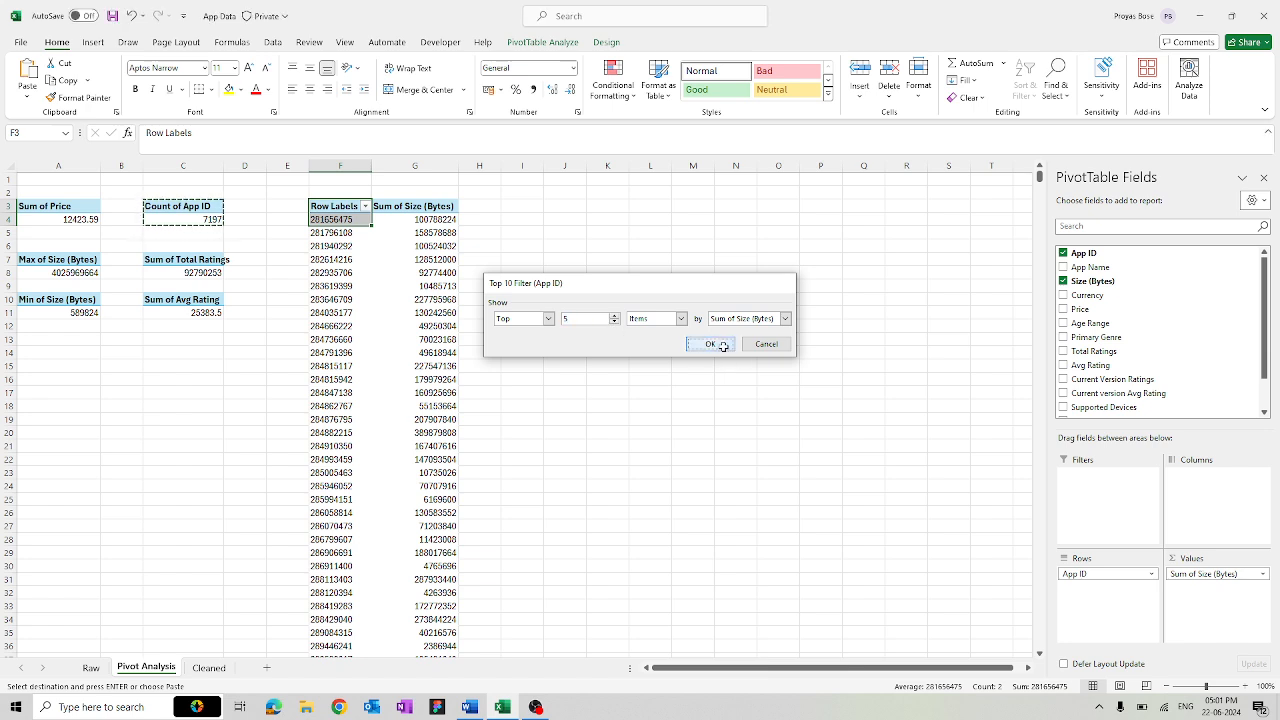
left_click(723, 347)
left_click(452, 260)
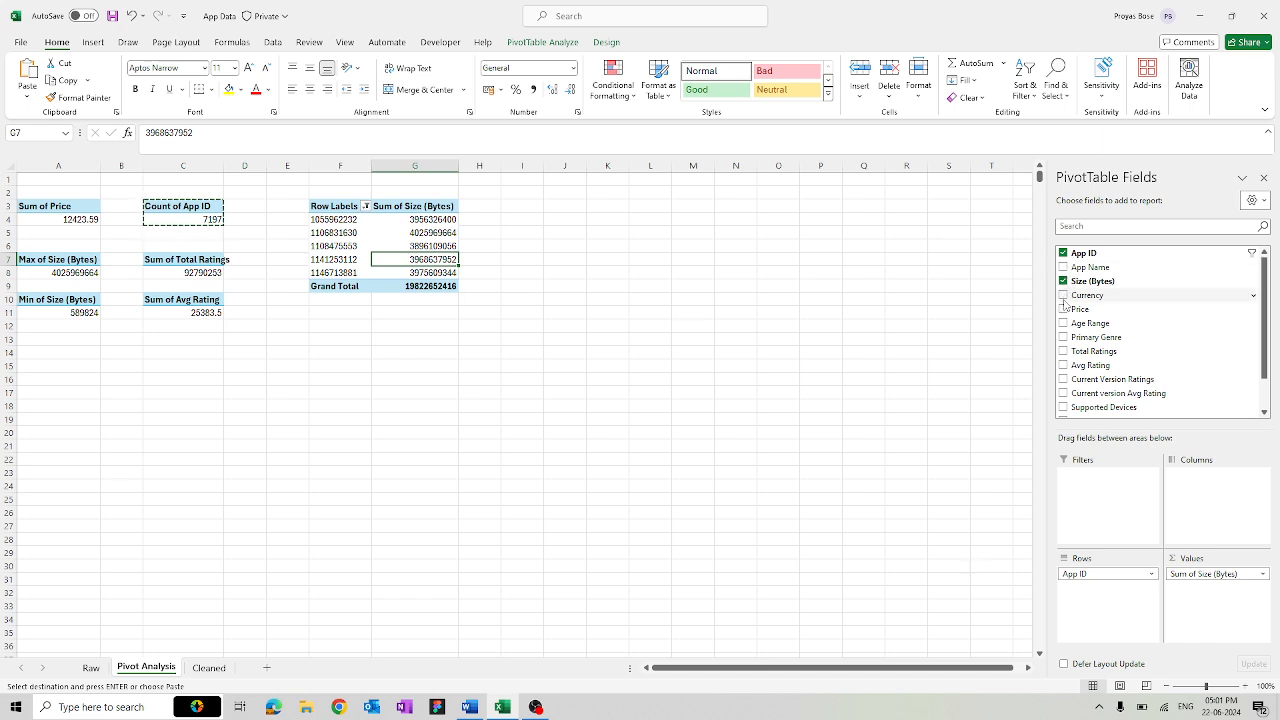
- Replace App ID with App Name in the F3 PivotTable's rows and filter it to the top 5 items by Sum of Size (Bytes)
left_click(1065, 267)
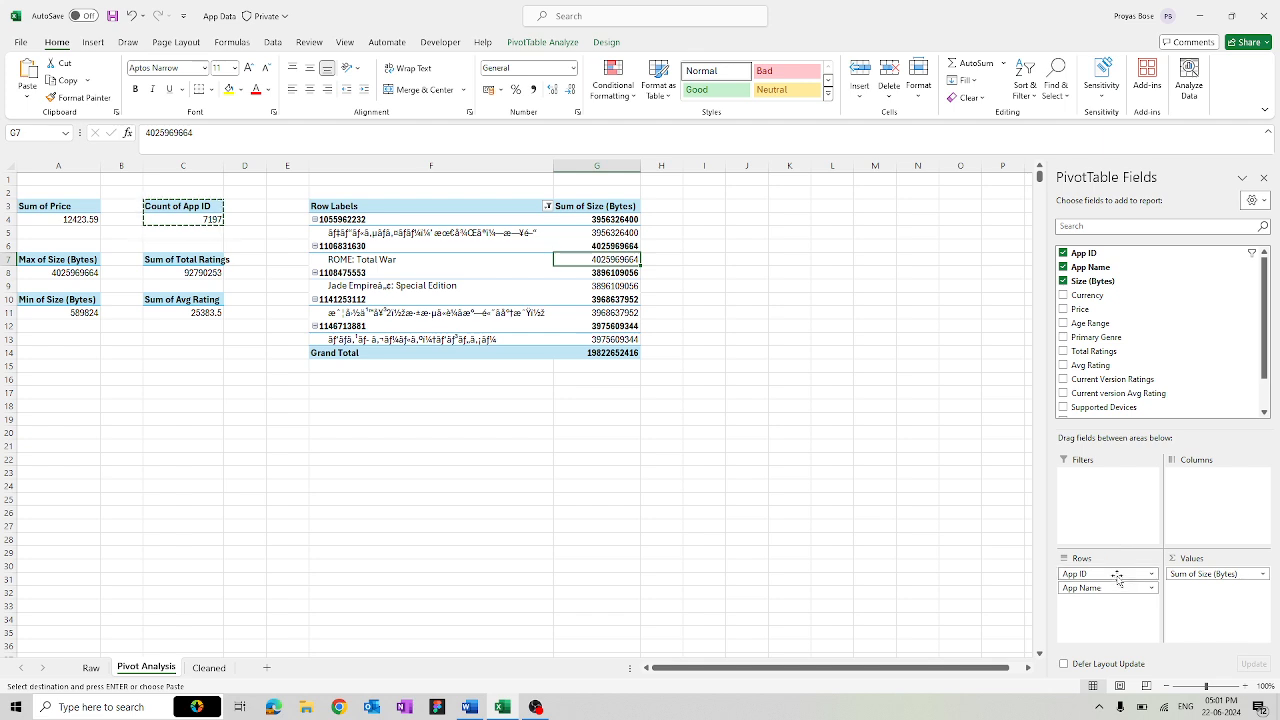
left_click_drag(1117, 576, 1007, 579)
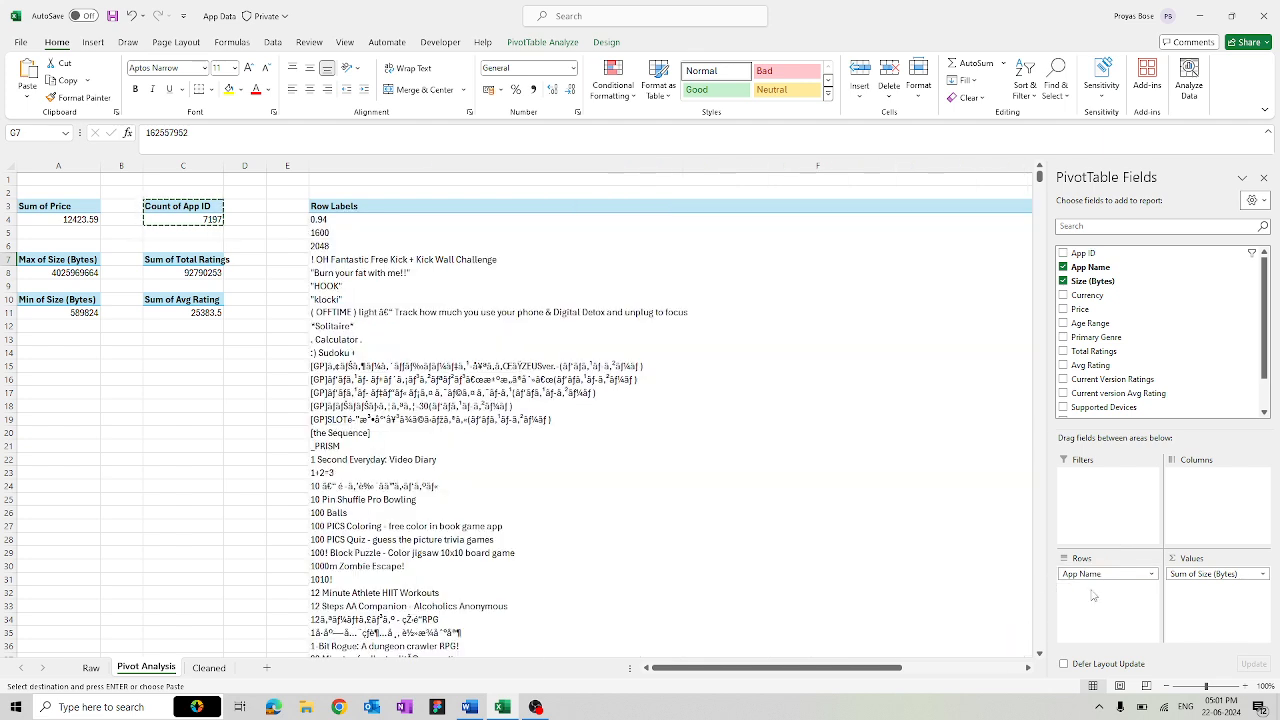
left_click_drag(854, 667, 976, 664)
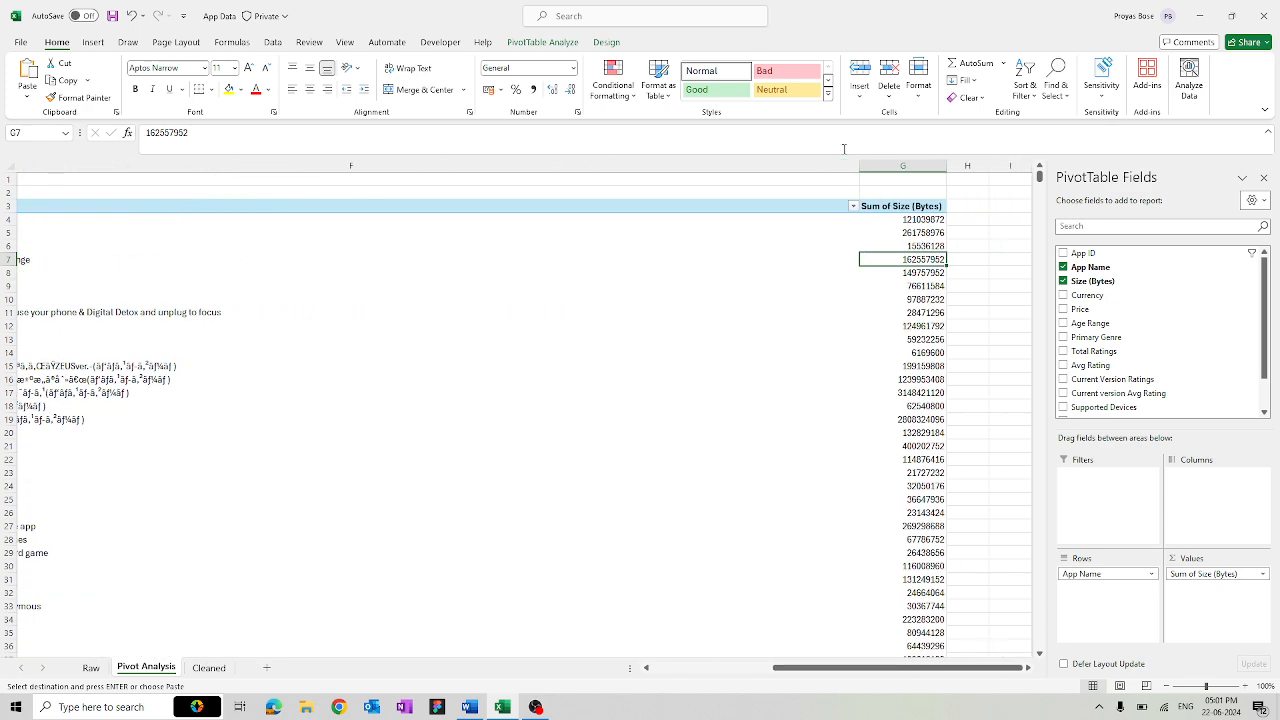
left_click(853, 205)
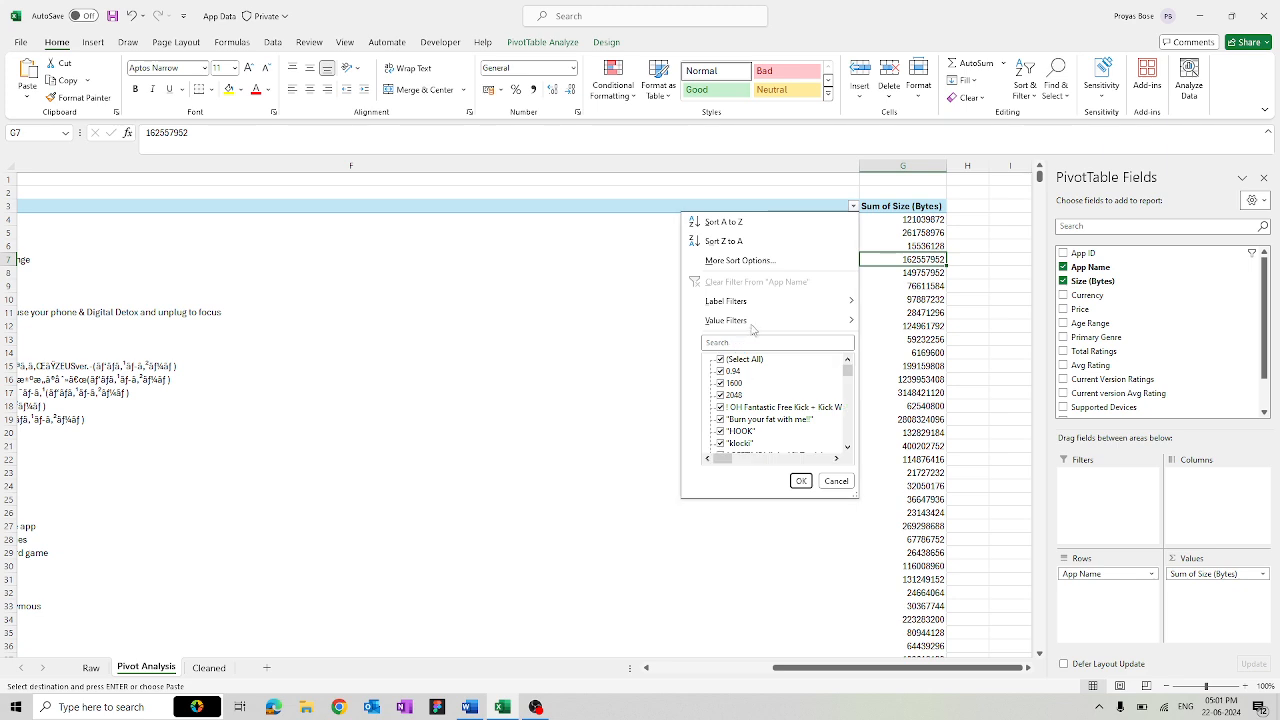
mouse_move(752, 328)
left_click(913, 497)
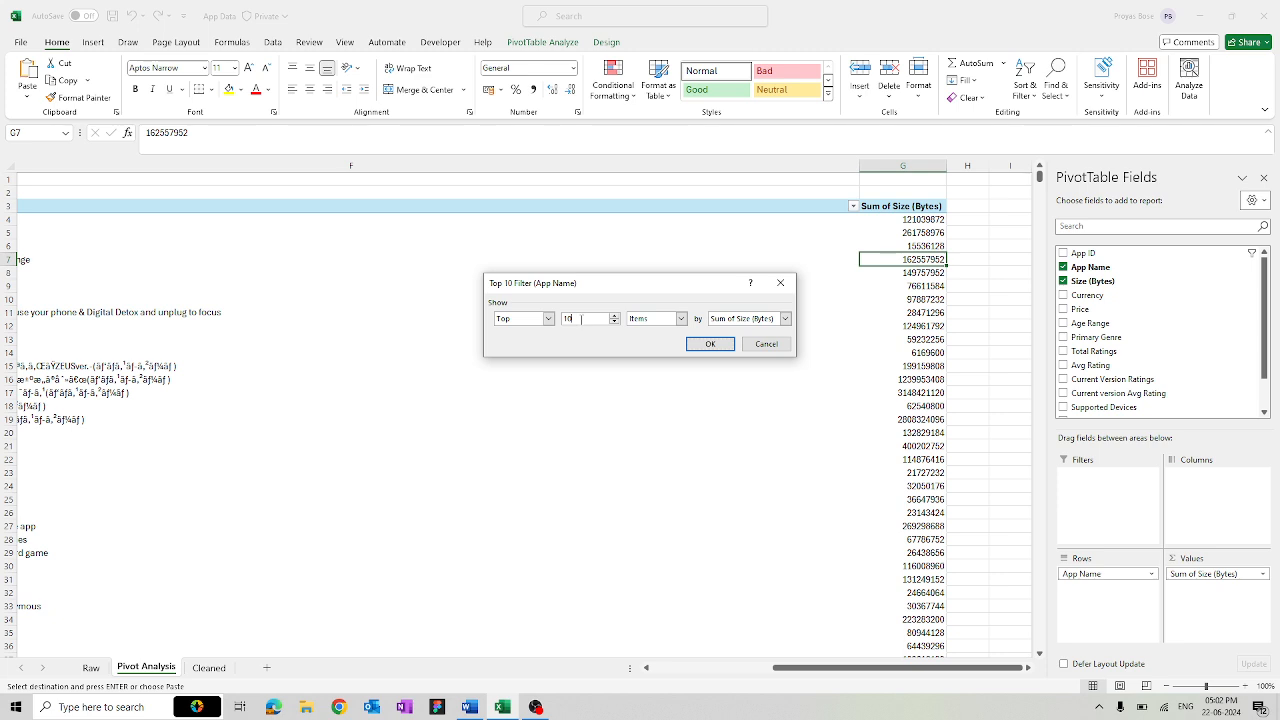
left_click(710, 344)
scroll(538, 377, "left", 6)
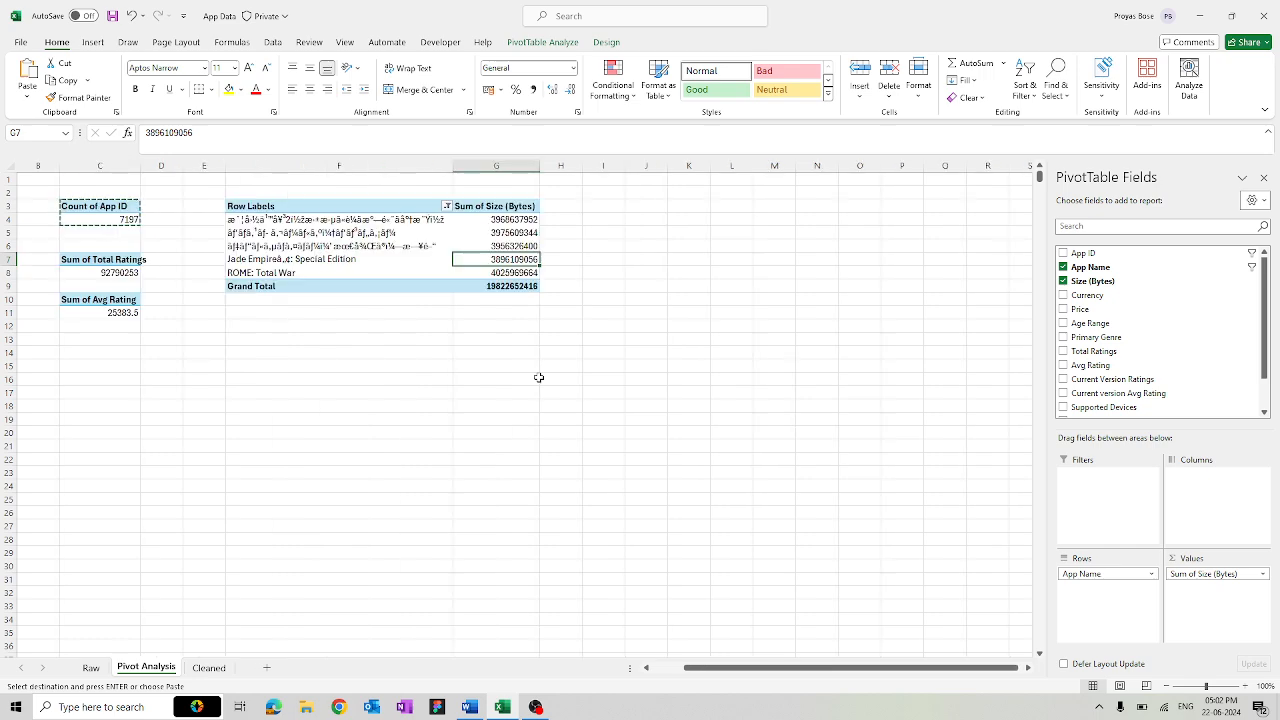
- Copy the Sum of Size (Bytes) PivotTable to F13 and replace its Size (Bytes) field with a sum of Price
scroll(538, 377, "down", 1)
scroll(538, 377, "down", 6)
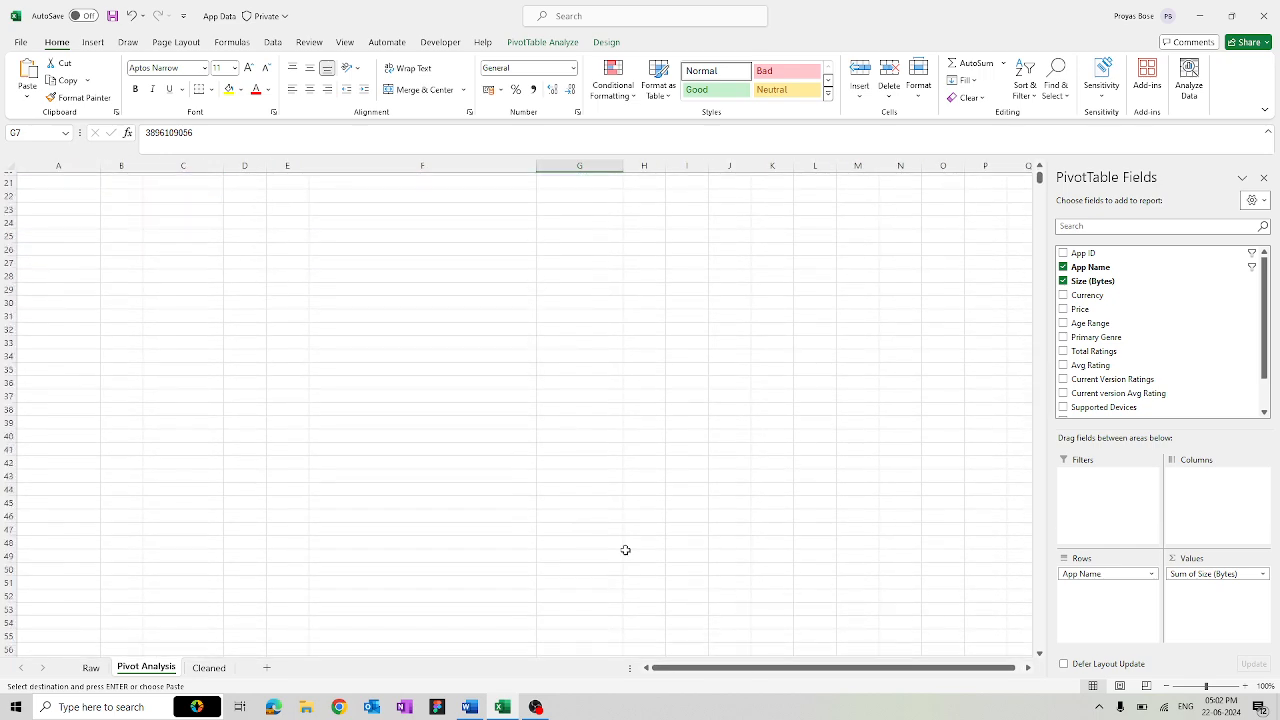
scroll(658, 622, "up", 7)
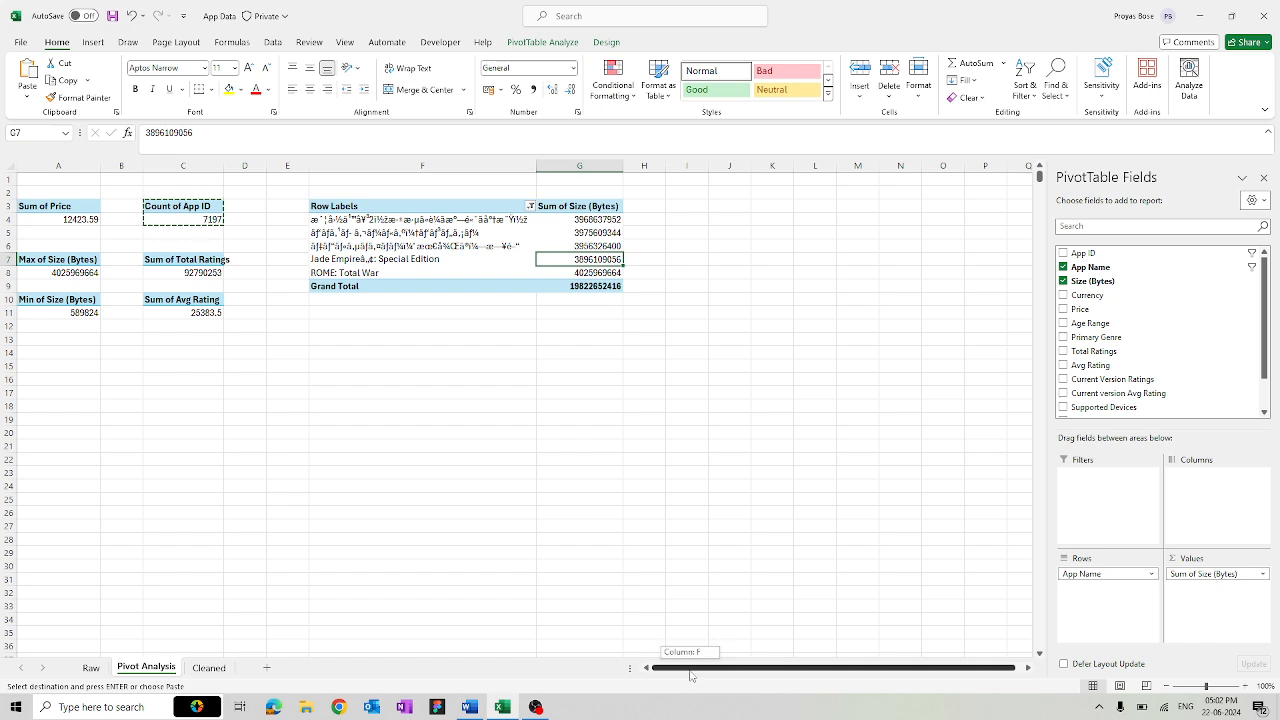
left_click(576, 419)
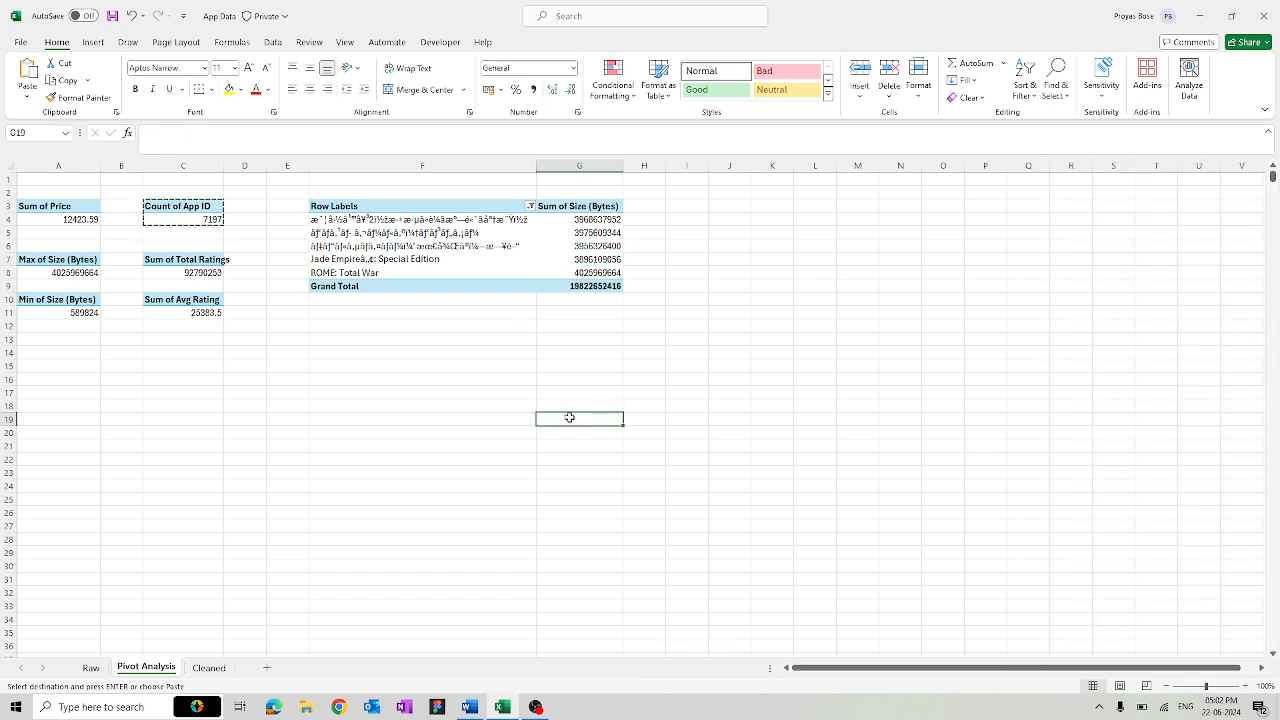
left_click_drag(371, 206, 570, 286)
key("ctrl+c")
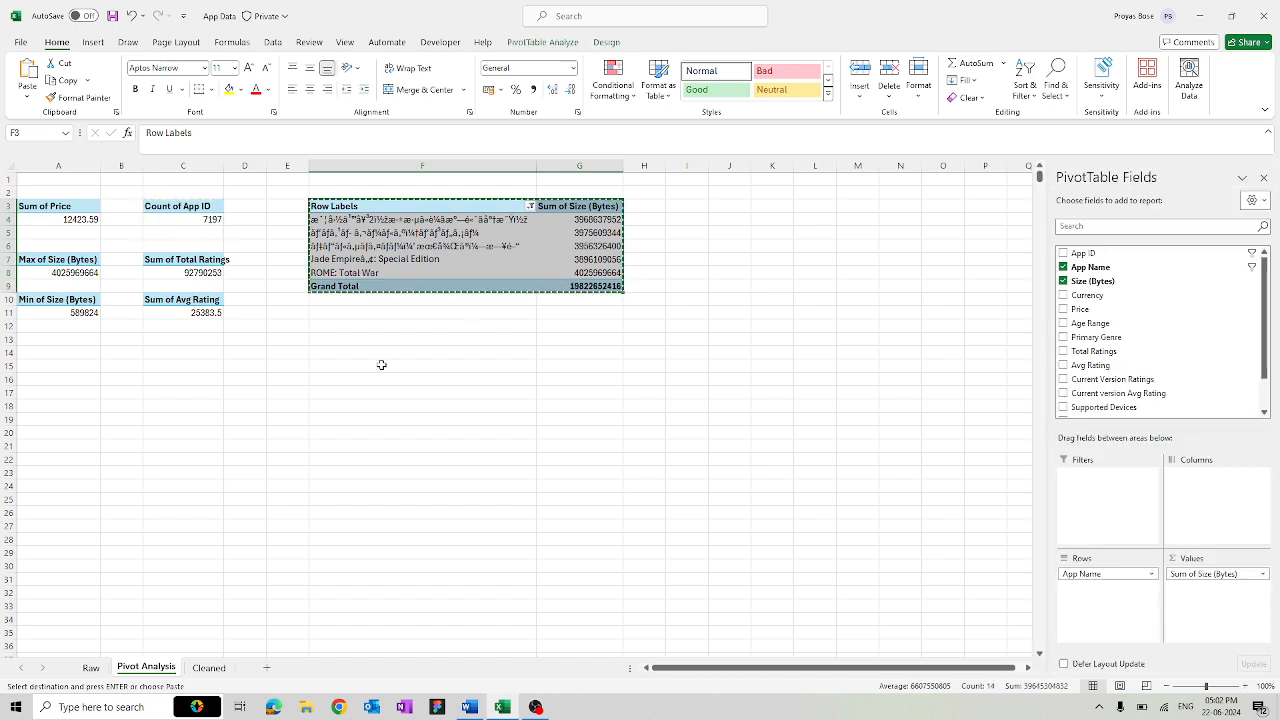
left_click(339, 339)
key("ctrl+v")
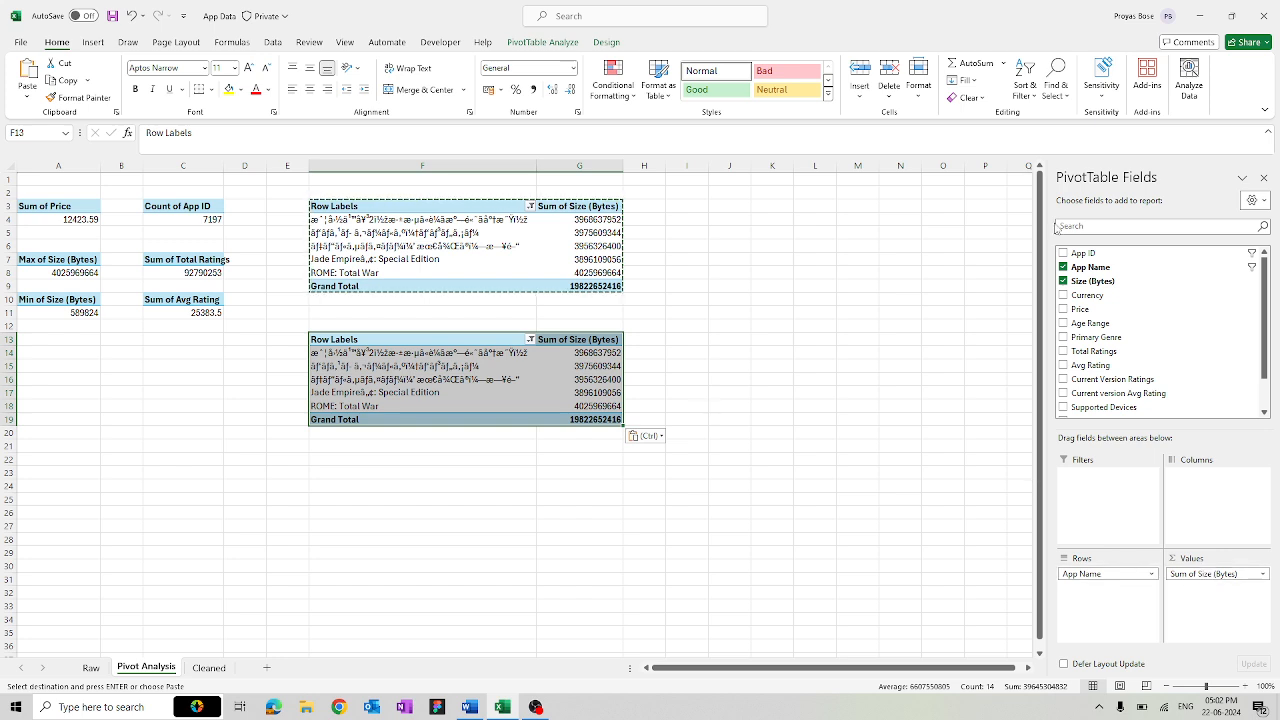
left_click(1063, 281)
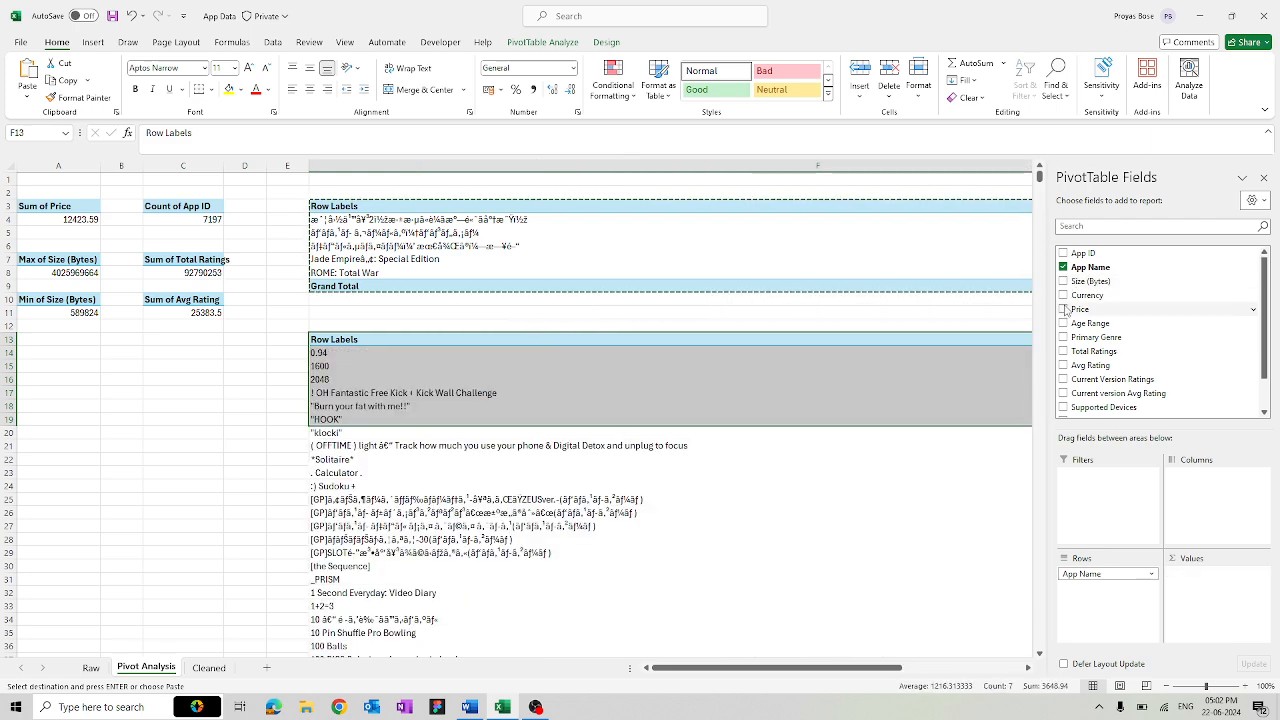
left_click(1063, 309)
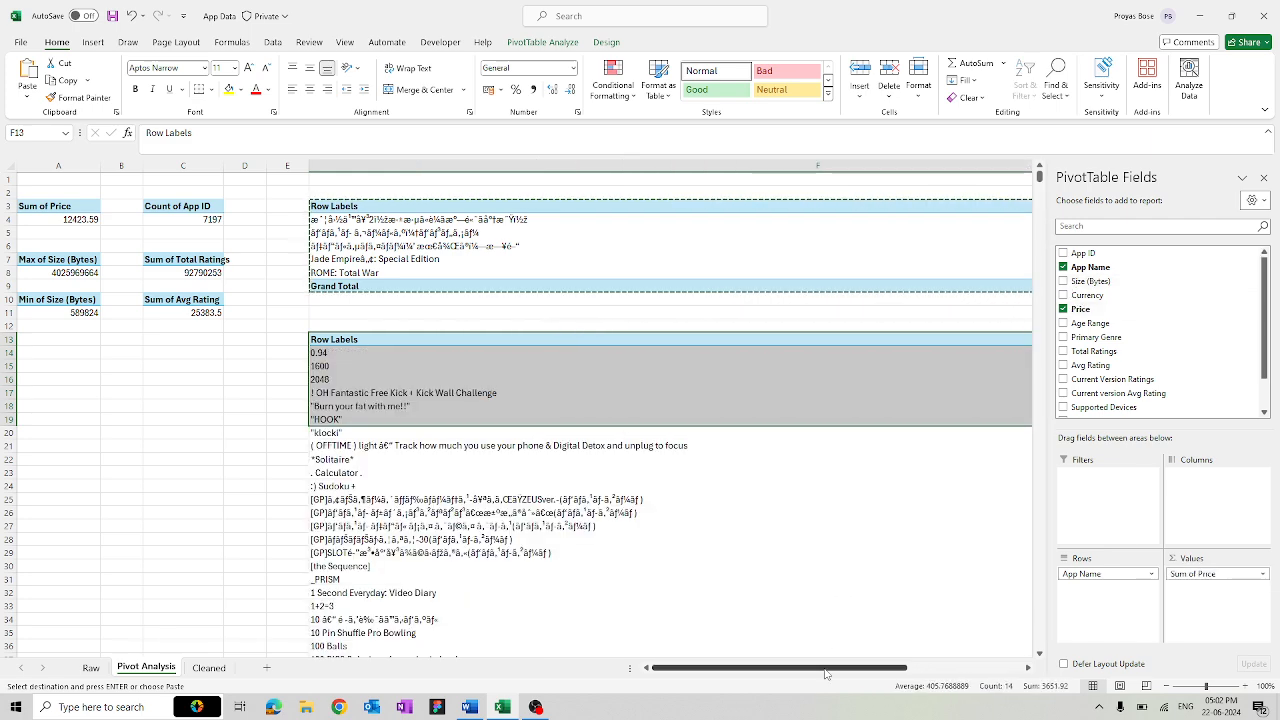
- Filter the F13 PivotTable's App Name rows to the top 5 items by Sum of Price
left_click_drag(830, 668, 945, 668)
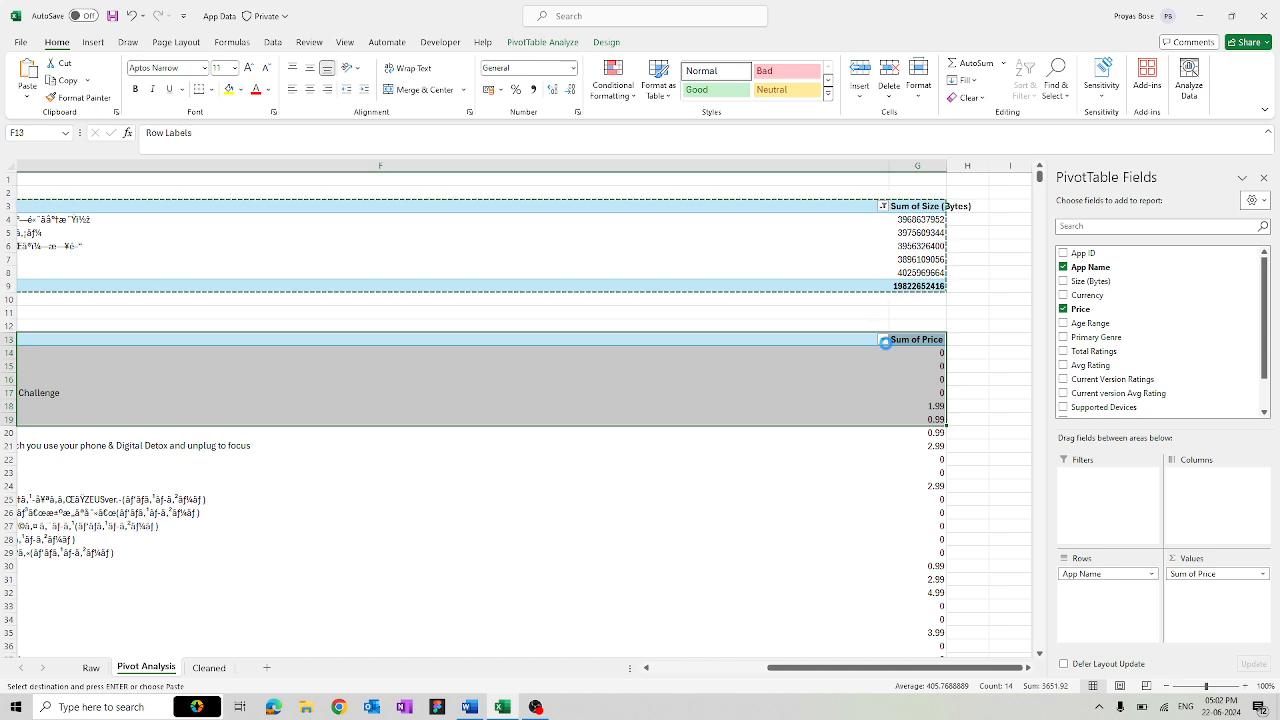
left_click(882, 339)
mouse_move(790, 454)
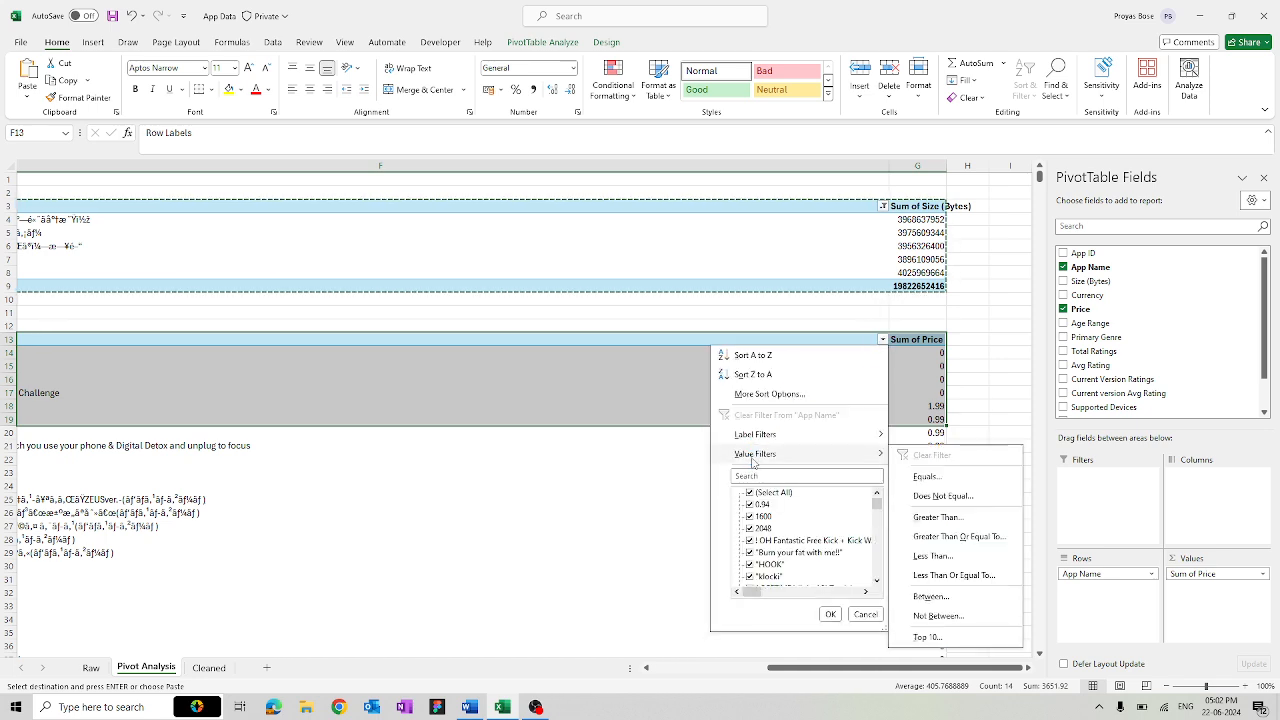
left_click(952, 638)
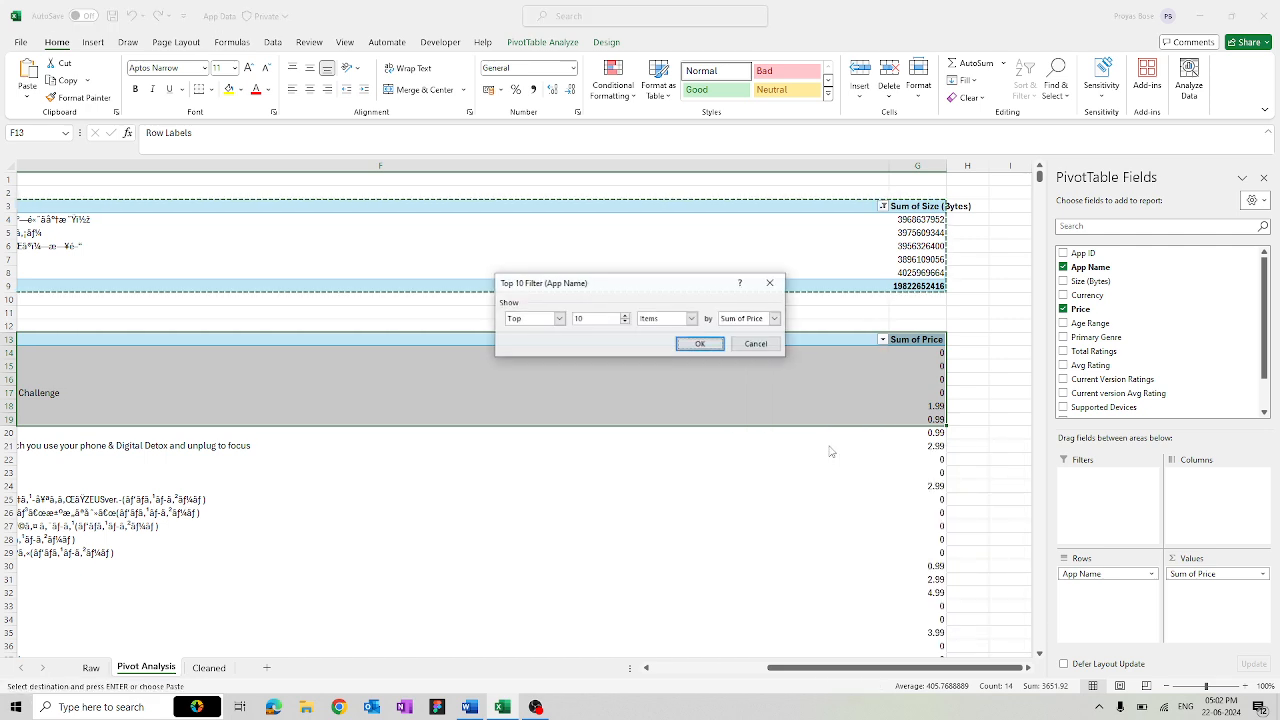
left_click(625, 322)
left_click(625, 322)
left_click(625, 322)
left_click(625, 322)
left_click(625, 322)
left_click(681, 349)
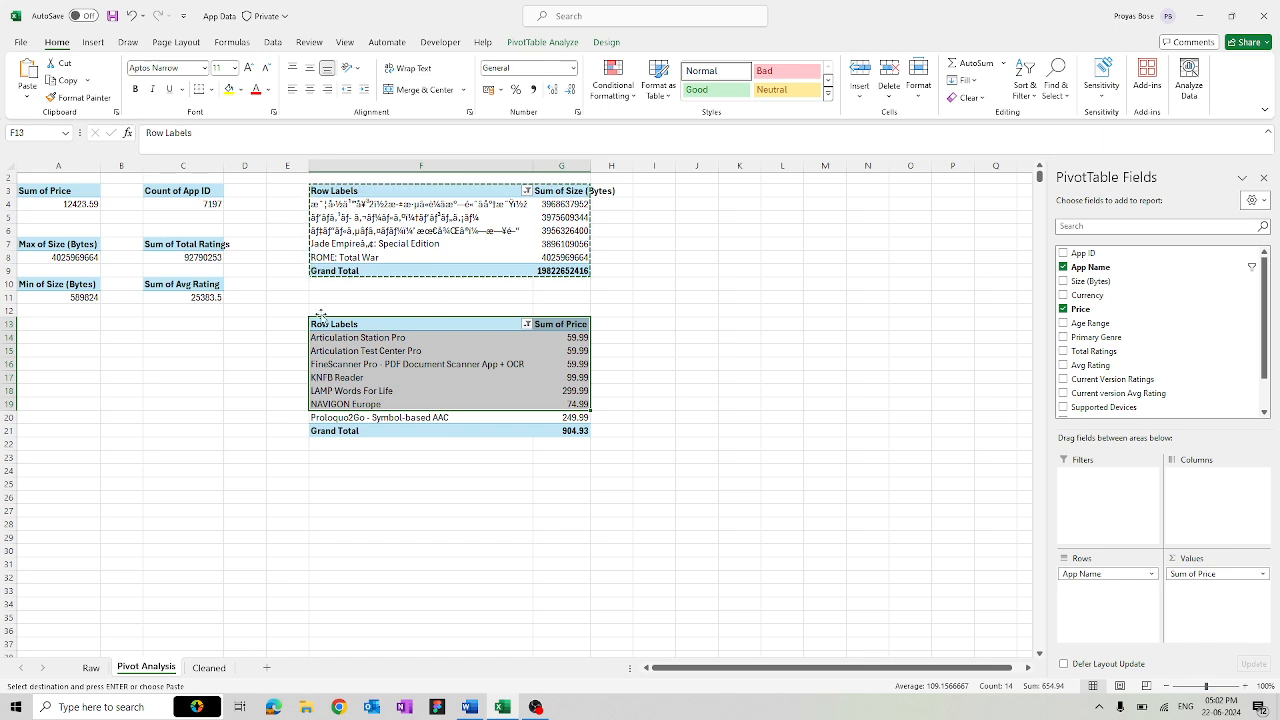
- Remove the Grand Total rows from the Sum of Size (Bytes) and Sum of Price PivotTables in column F
left_click(381, 271)
right_click(381, 271)
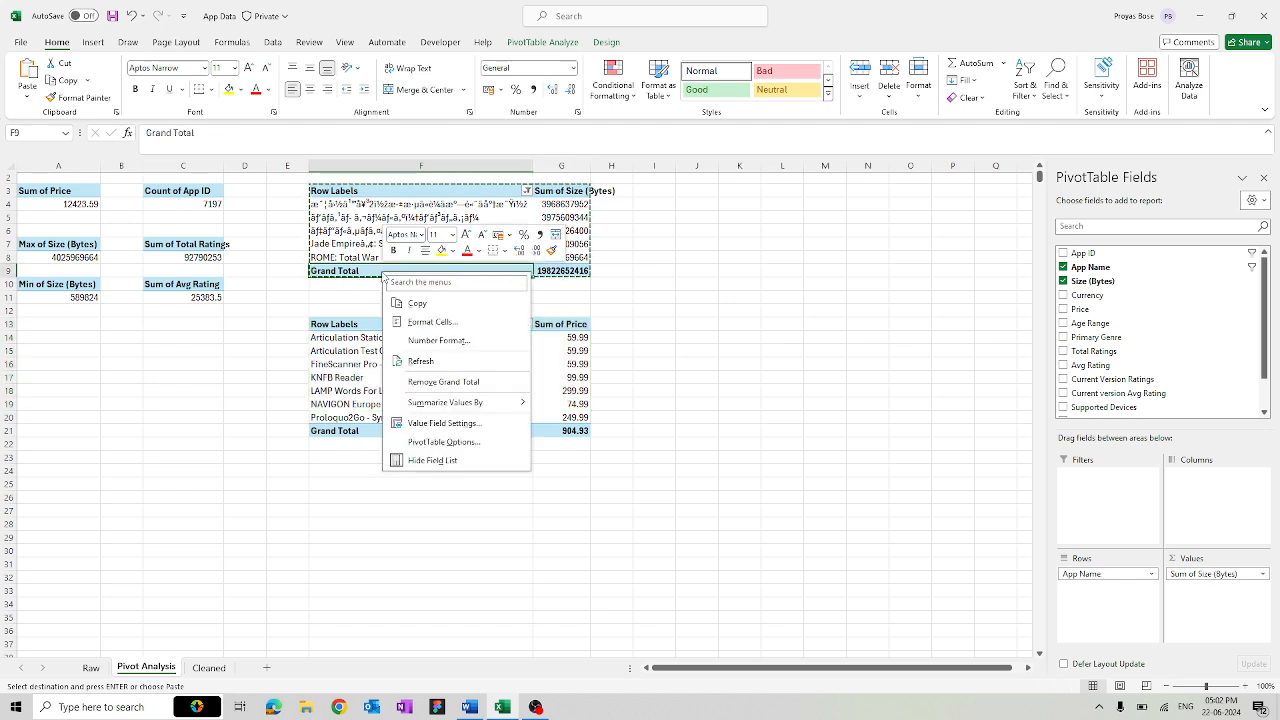
left_click(420, 387)
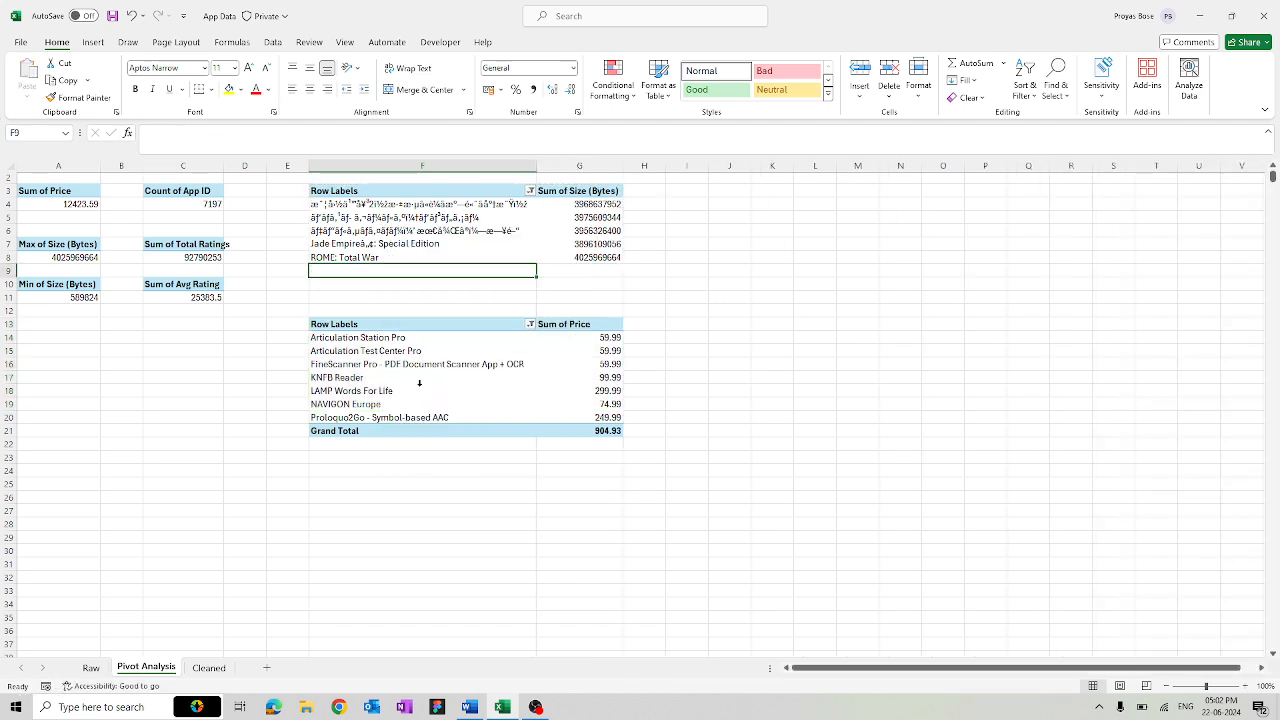
right_click(389, 431)
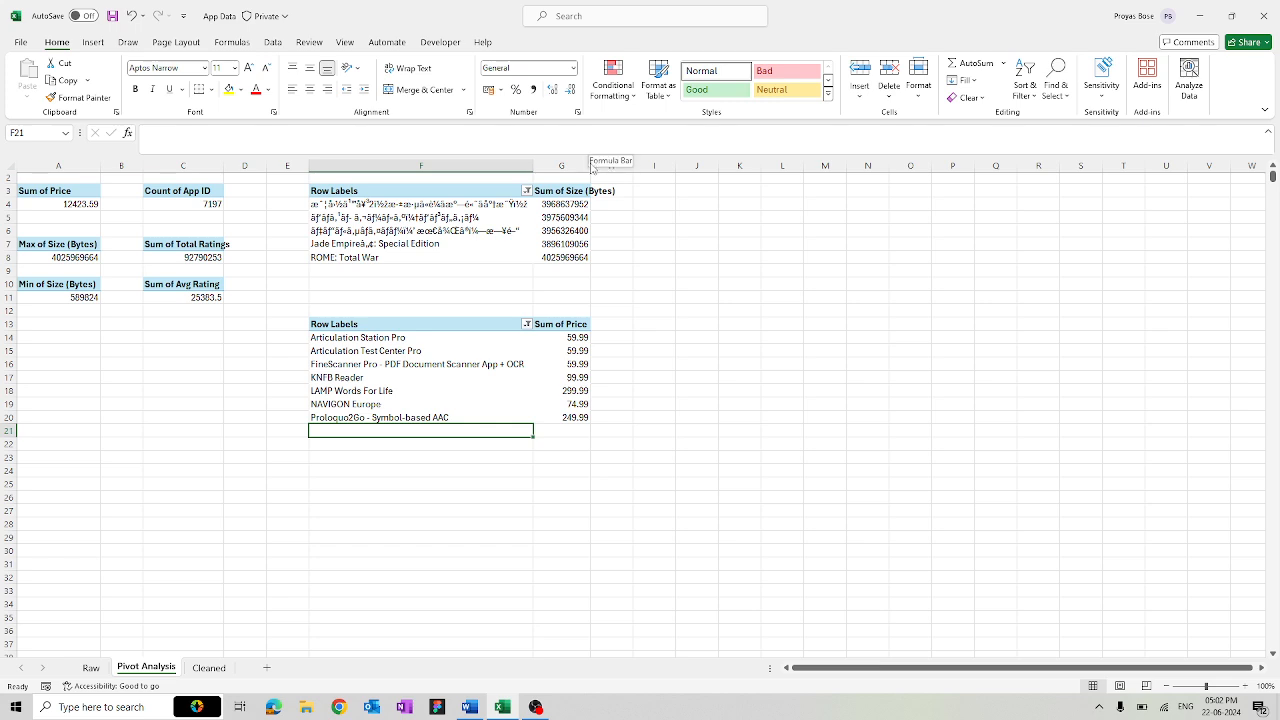
- Autofit column G to the width of its contents
left_click(642, 219)
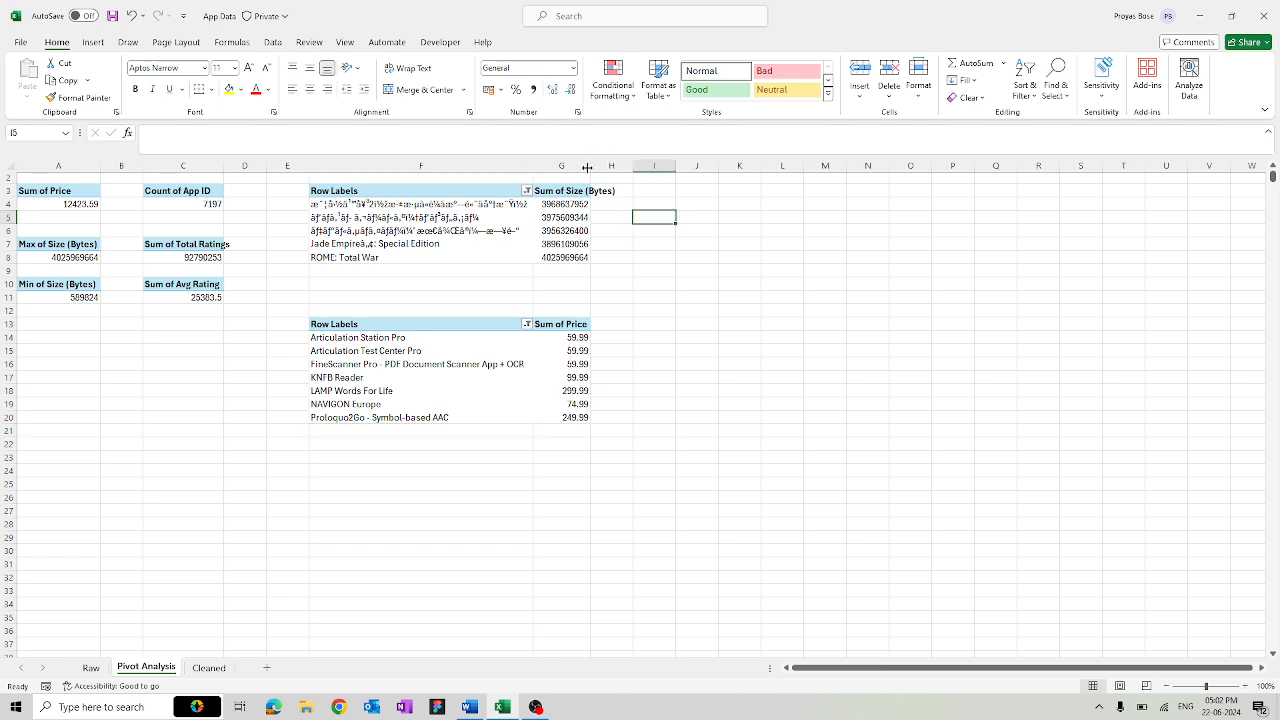
double_click(587, 168)
left_click(668, 312)
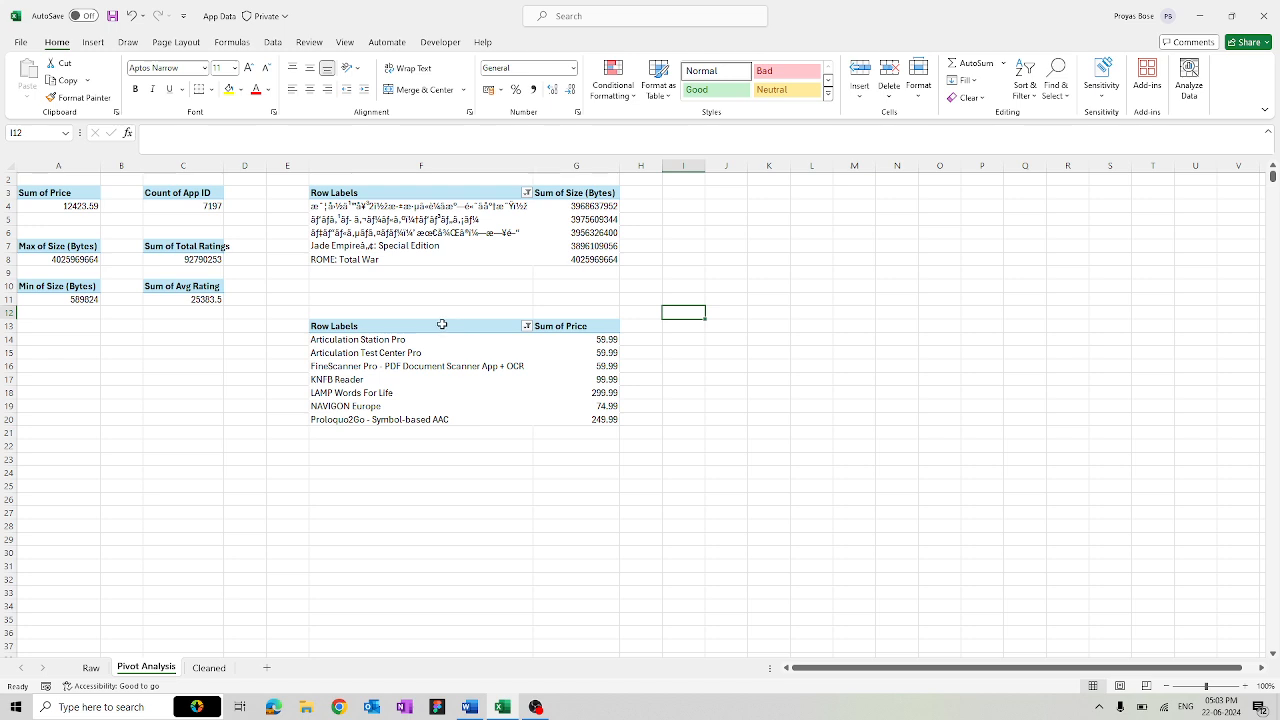
- Copy the F13 PivotTable to F23, using Primary Genre as rows and the sum of Avg Rating as values
left_click_drag(442, 325, 591, 416)
key("ctrl+c")
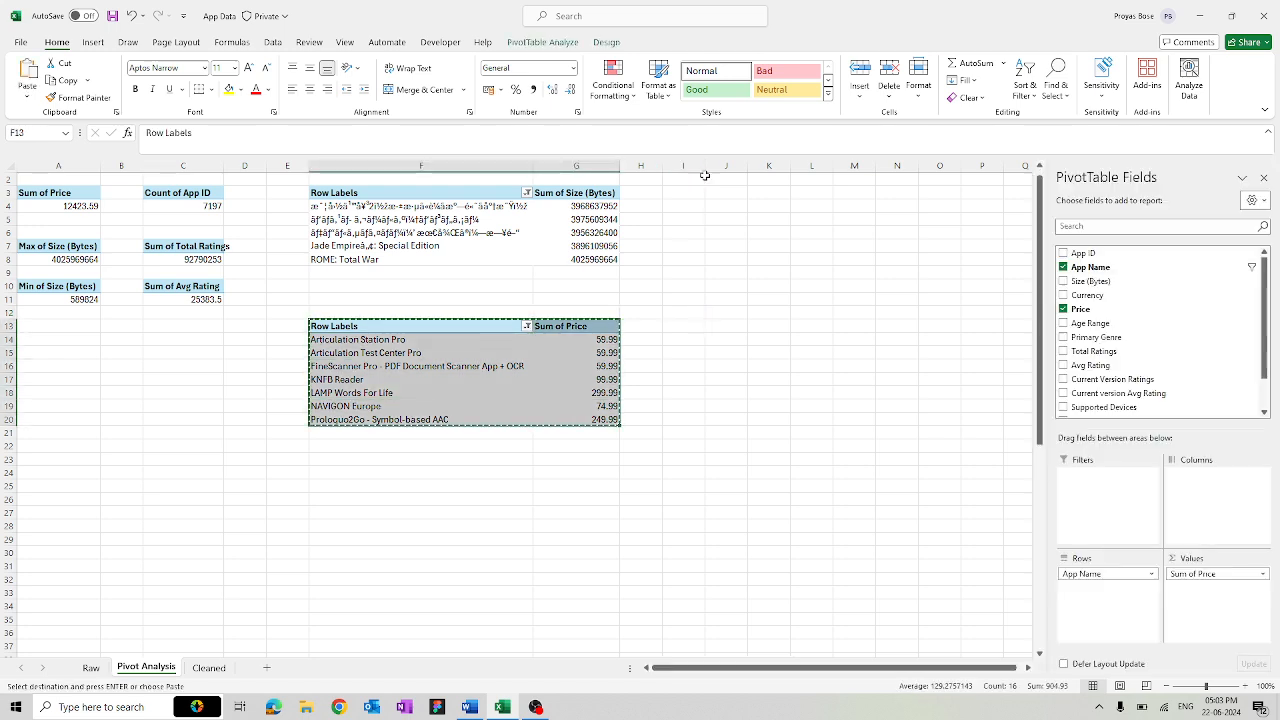
left_click(357, 460)
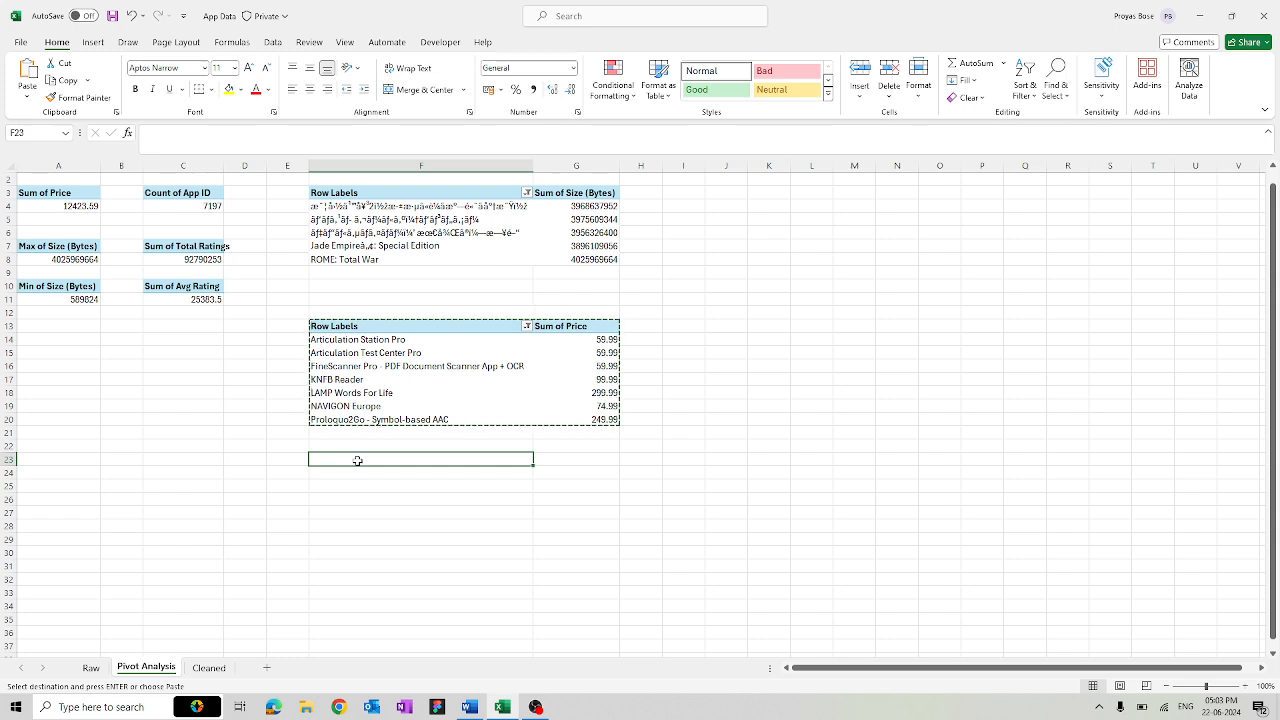
key("ctrl+v")
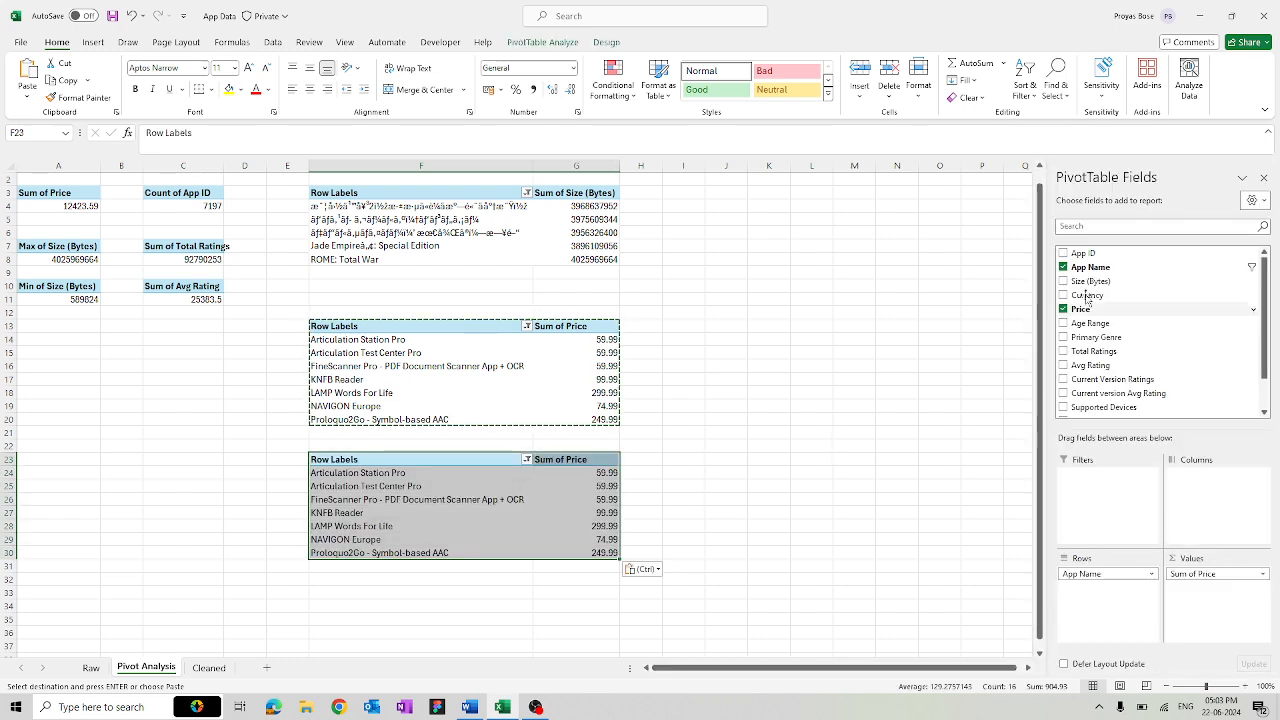
left_click(1063, 267)
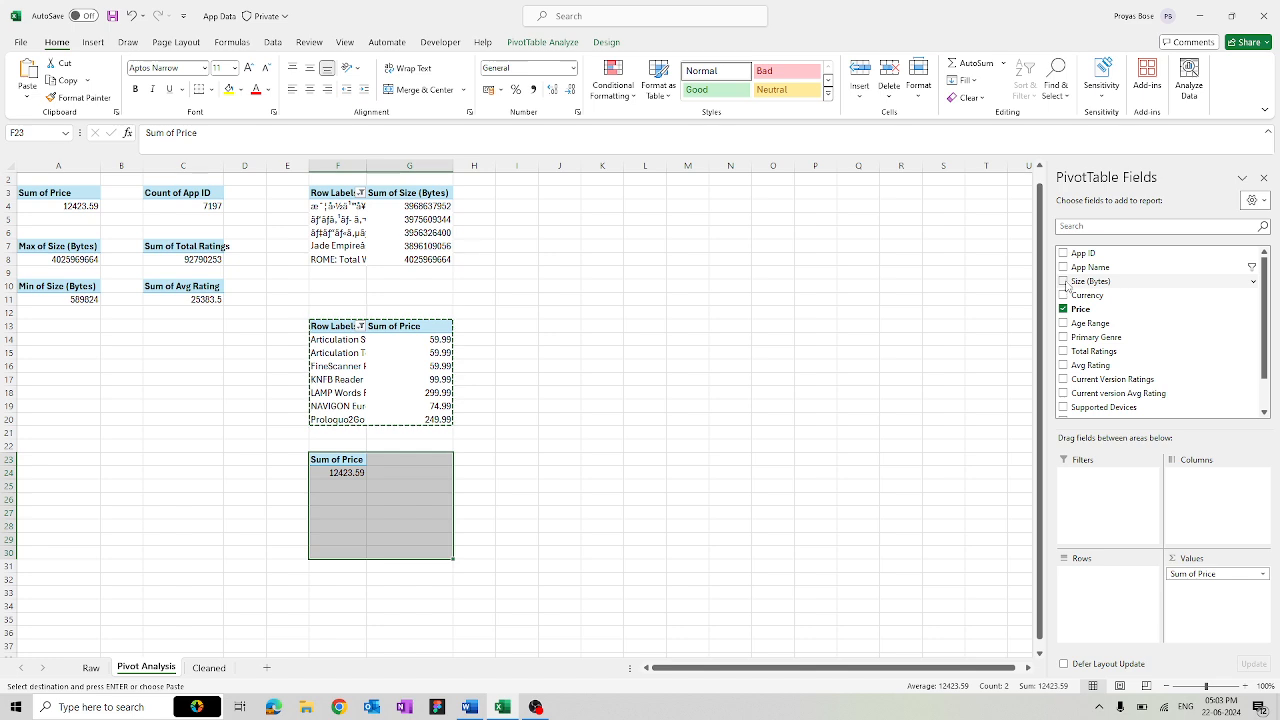
left_click(1064, 337)
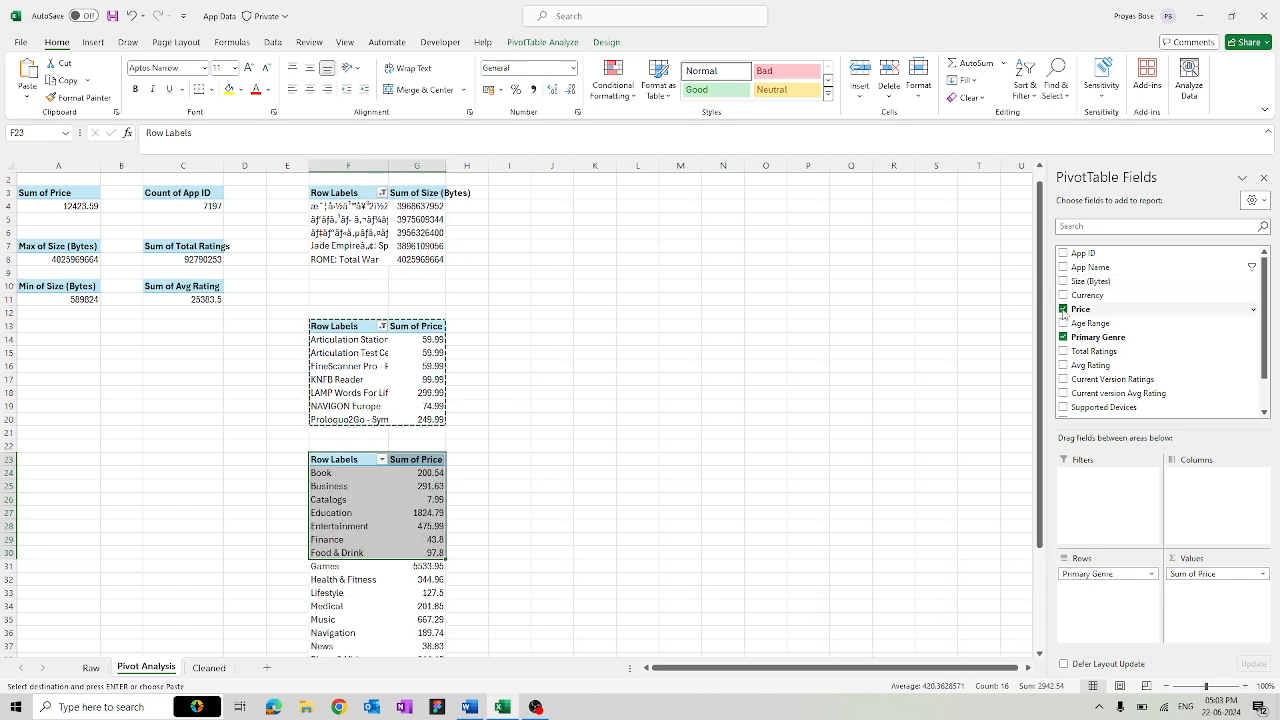
left_click(1063, 309)
left_click(1064, 366)
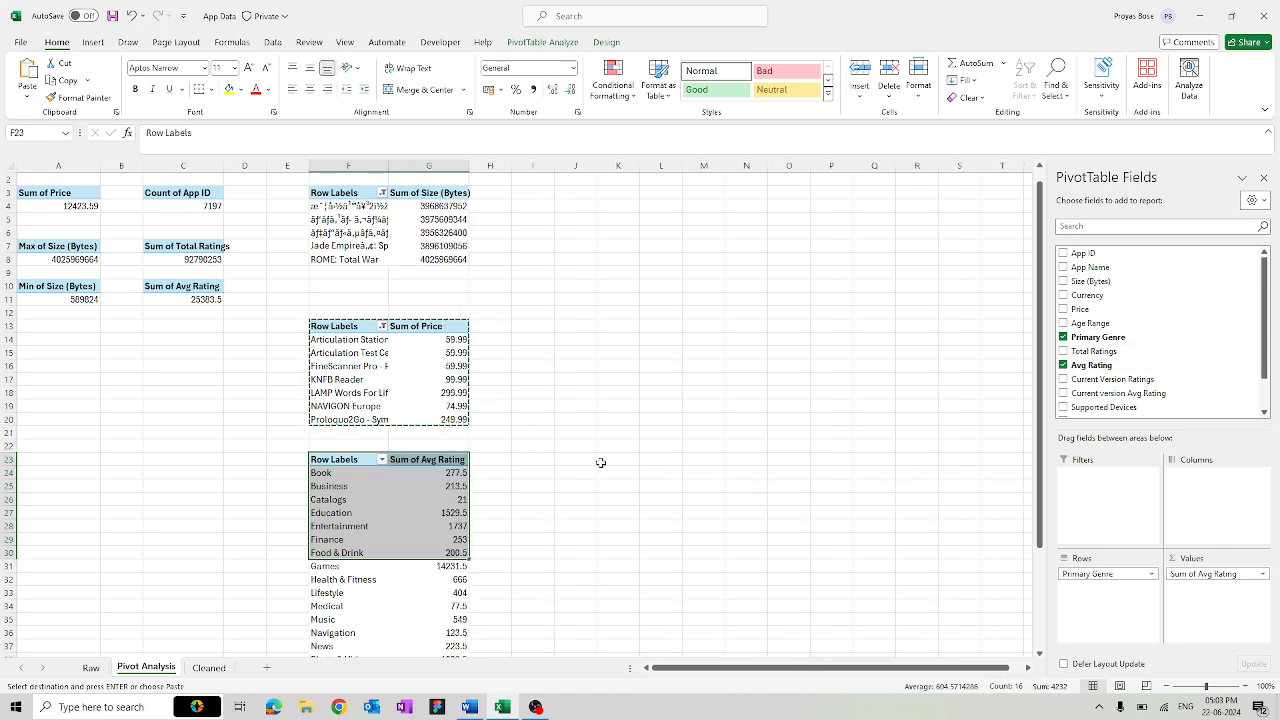
- Filter the F23 PivotTable to the top 5 Primary Genre items by Sum of Avg Rating and widen column F
left_click(382, 459)
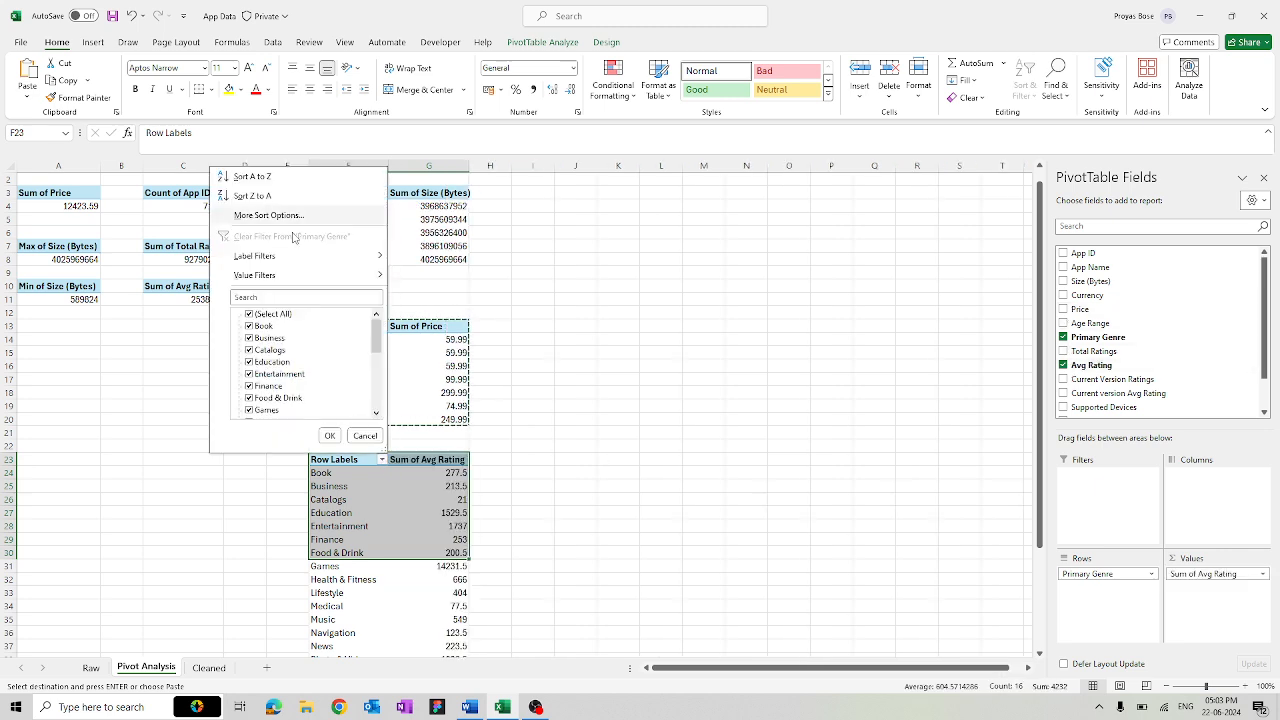
mouse_move(330, 275)
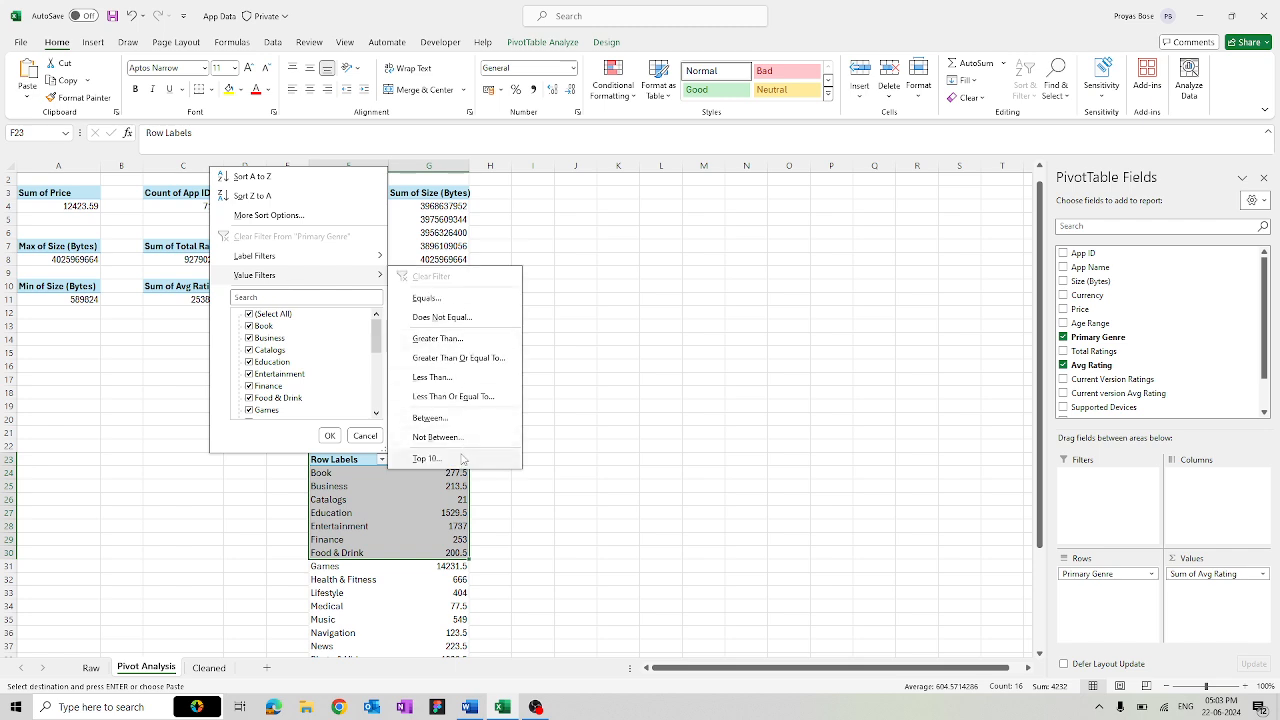
left_click(430, 458)
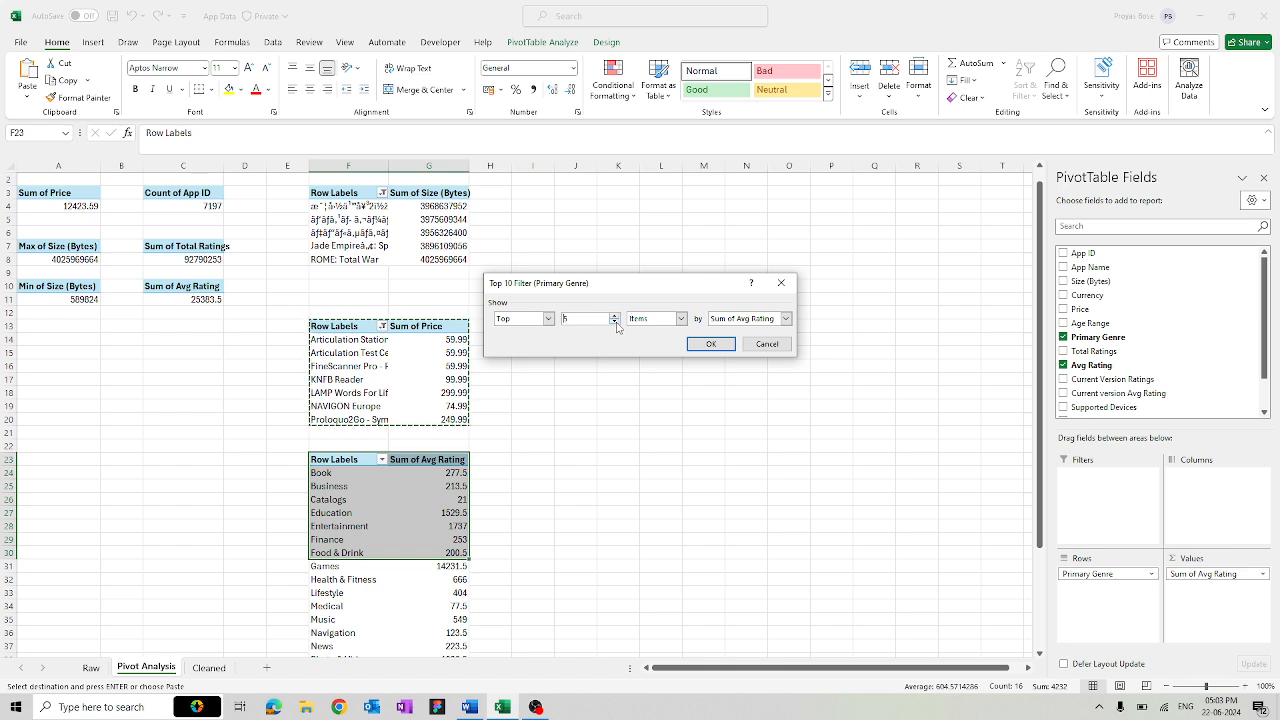
left_click(716, 346)
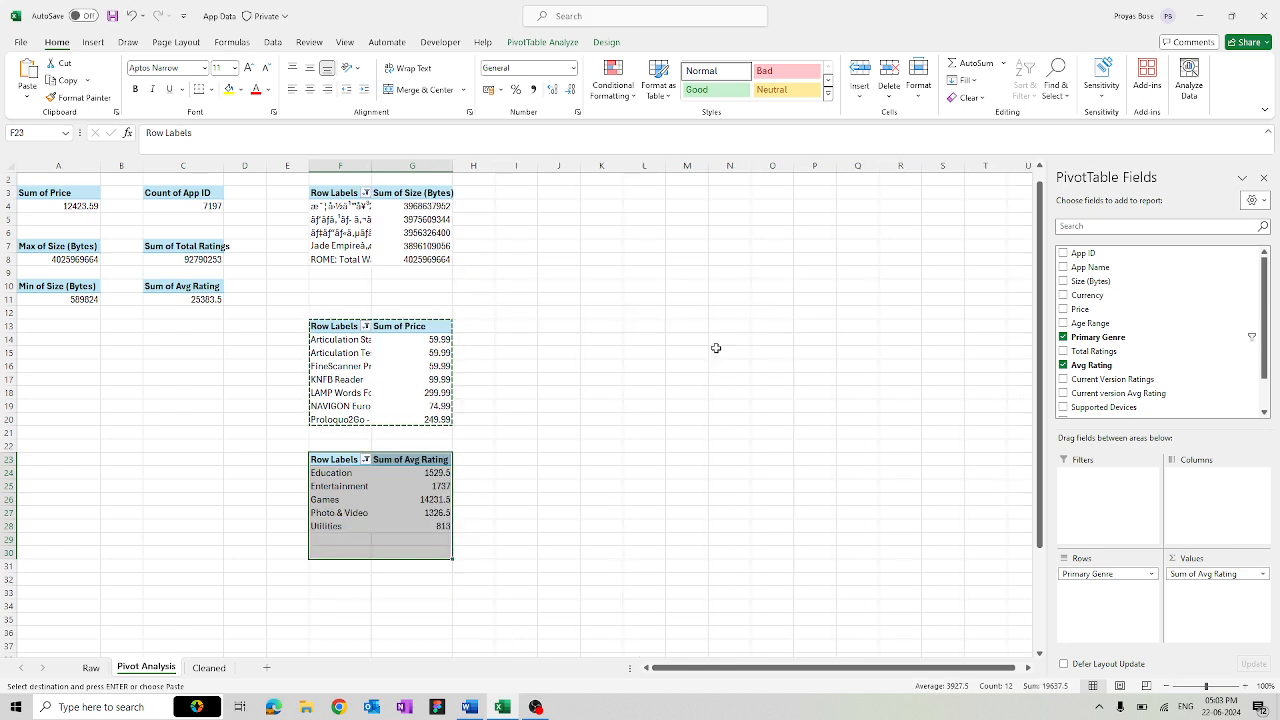
left_click(673, 390)
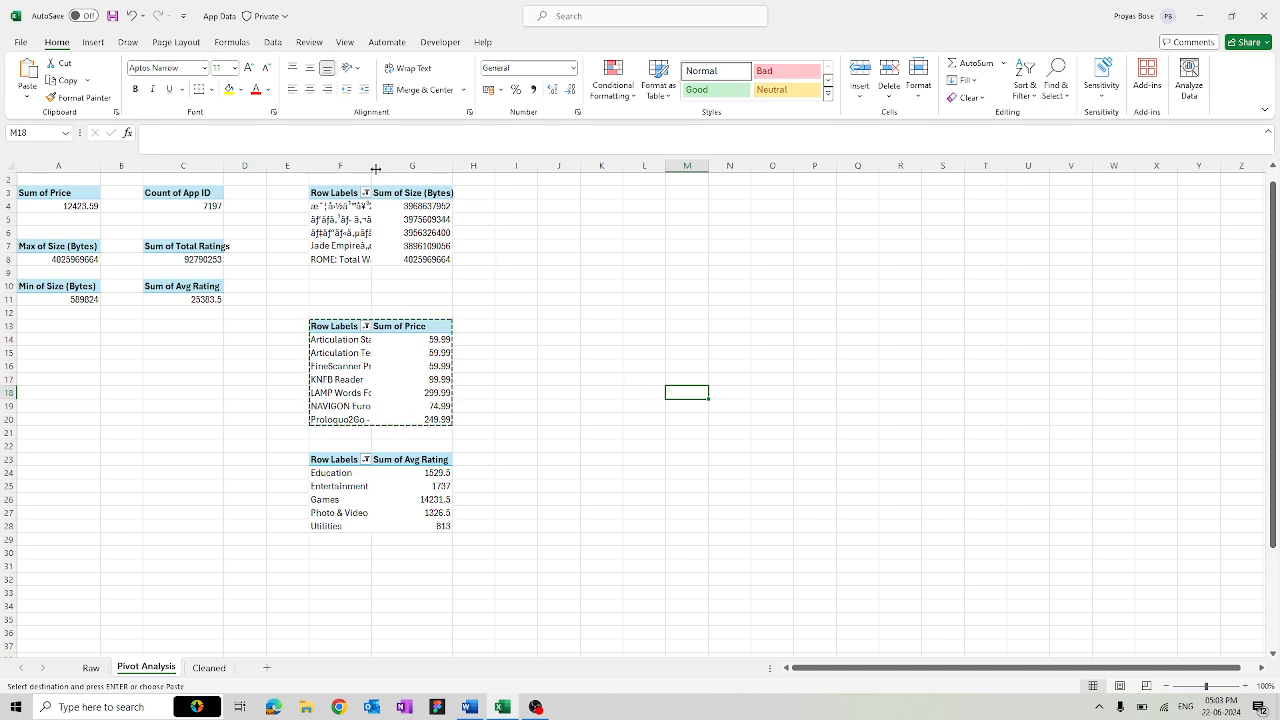
left_click_drag(371, 166, 411, 166)
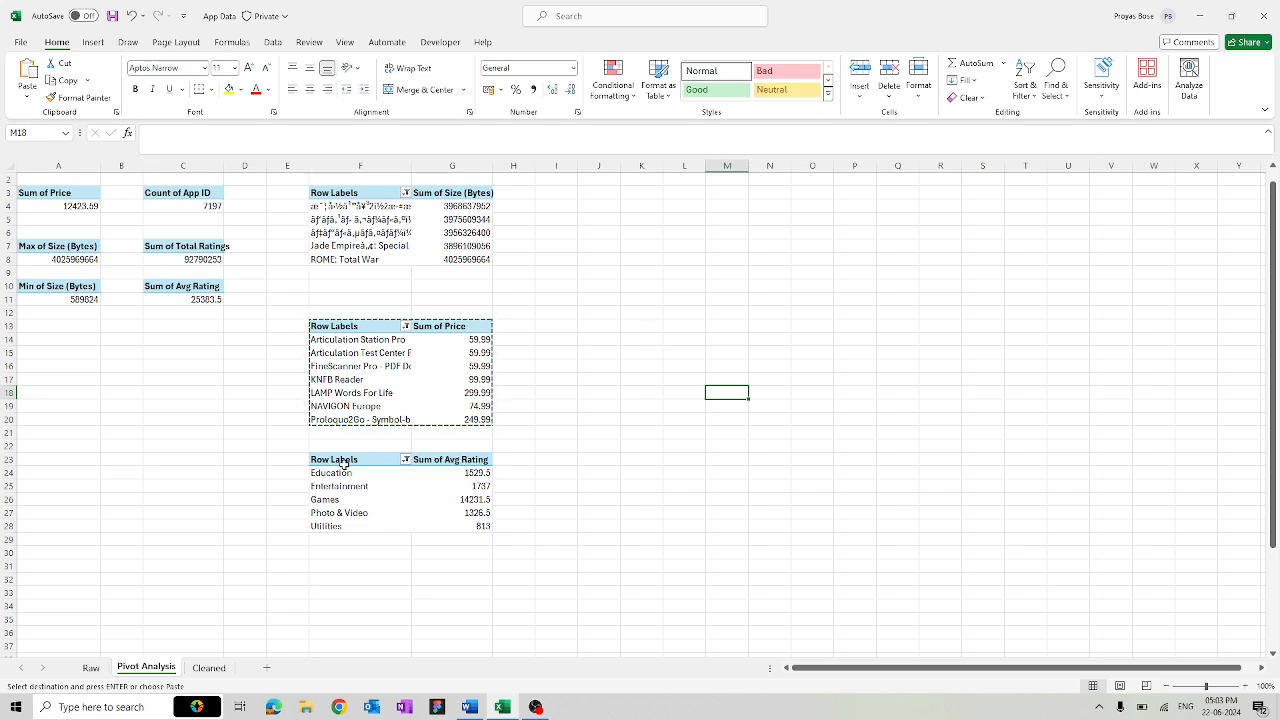
- Copy the F23 PivotTable to J3 and replace Primary Genre with App Name as its rows
left_click_drag(343, 463, 445, 526)
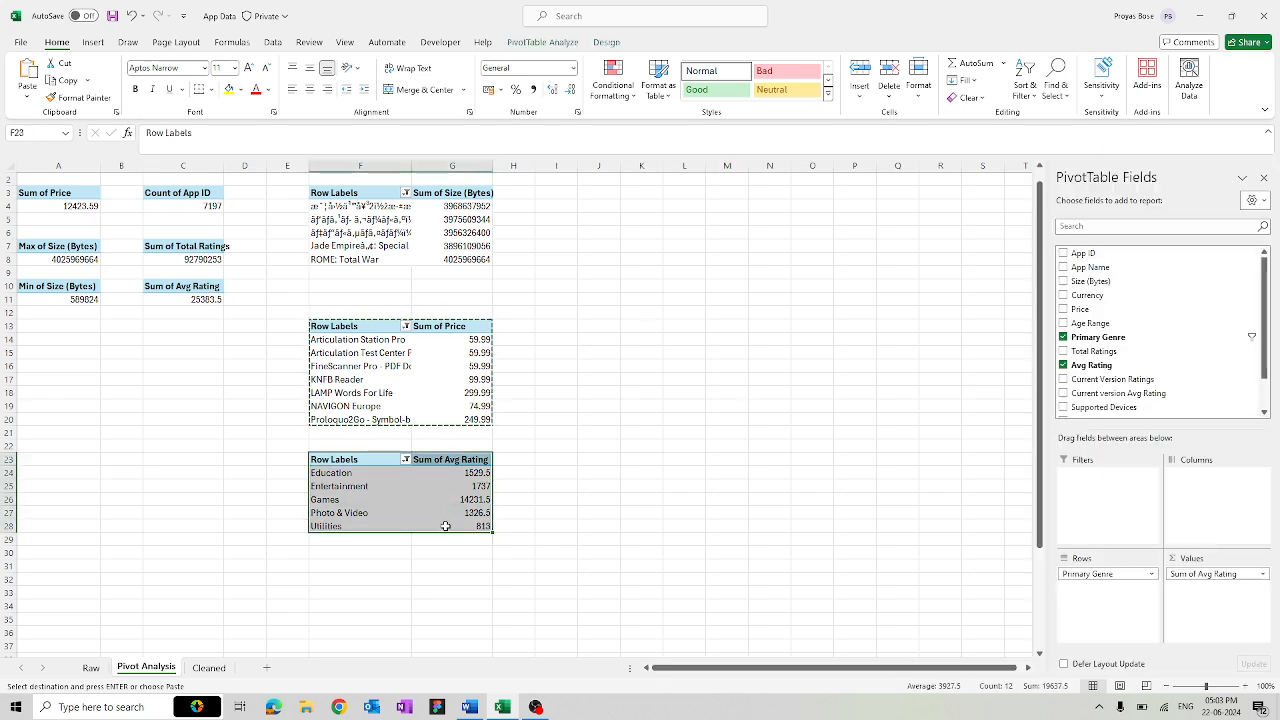
key("ctrl+c")
left_click(588, 196)
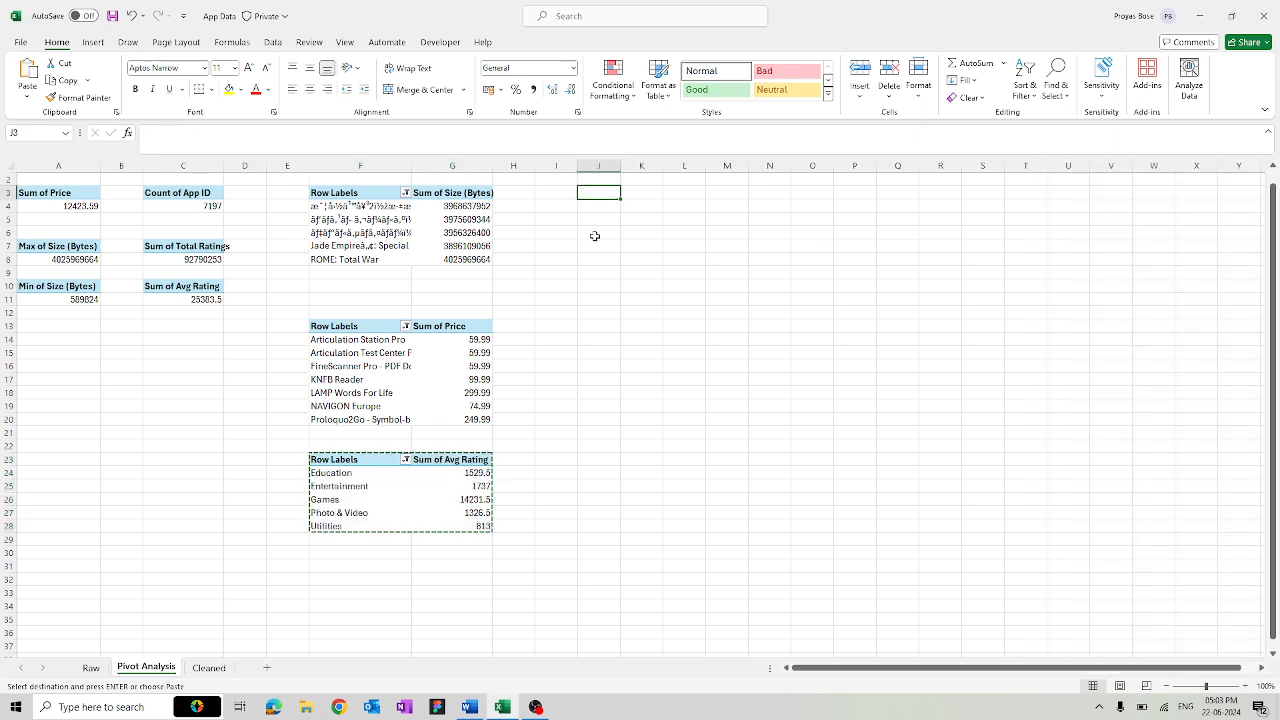
key("ctrl+v")
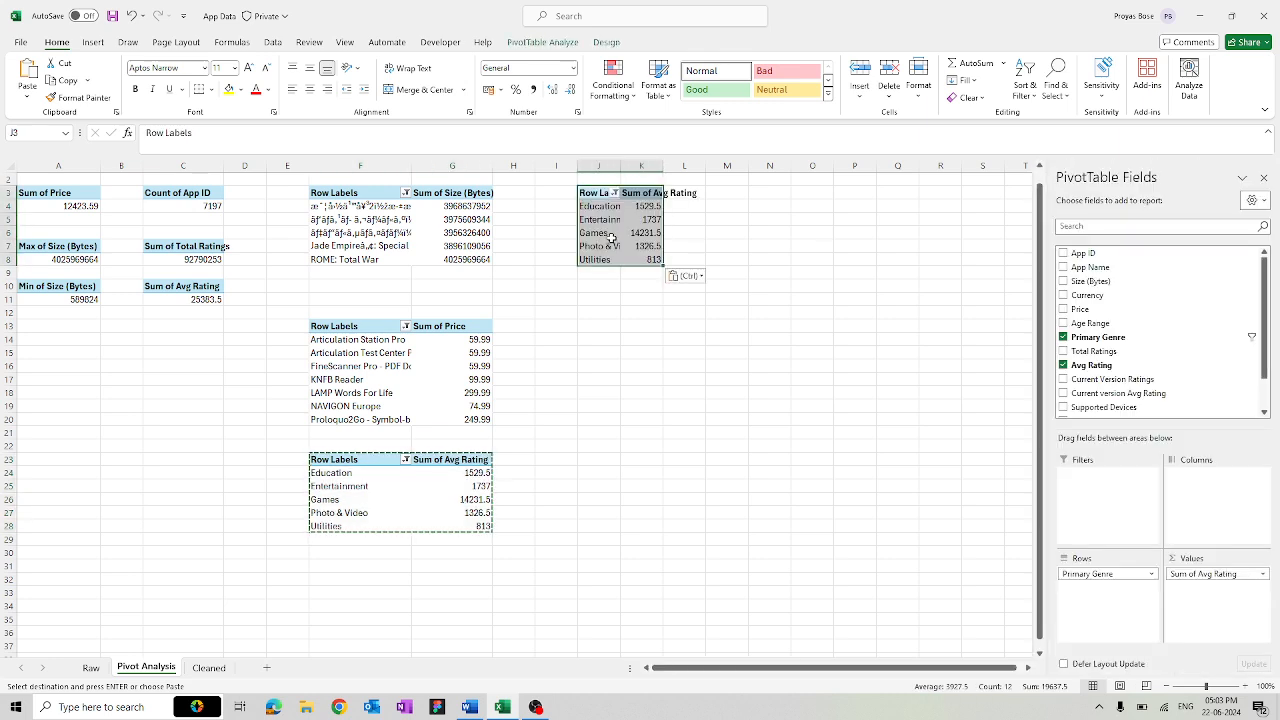
double_click(664, 167)
left_click_drag(1100, 574, 1024, 587)
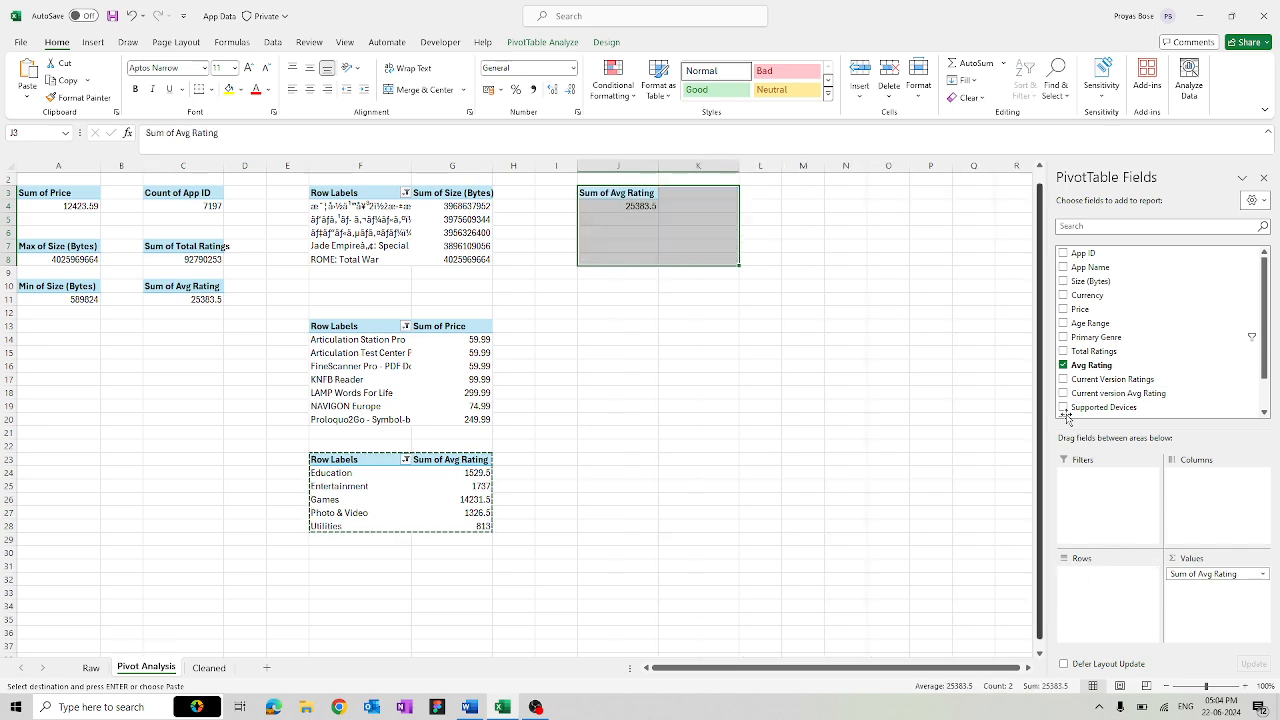
left_click(1063, 267)
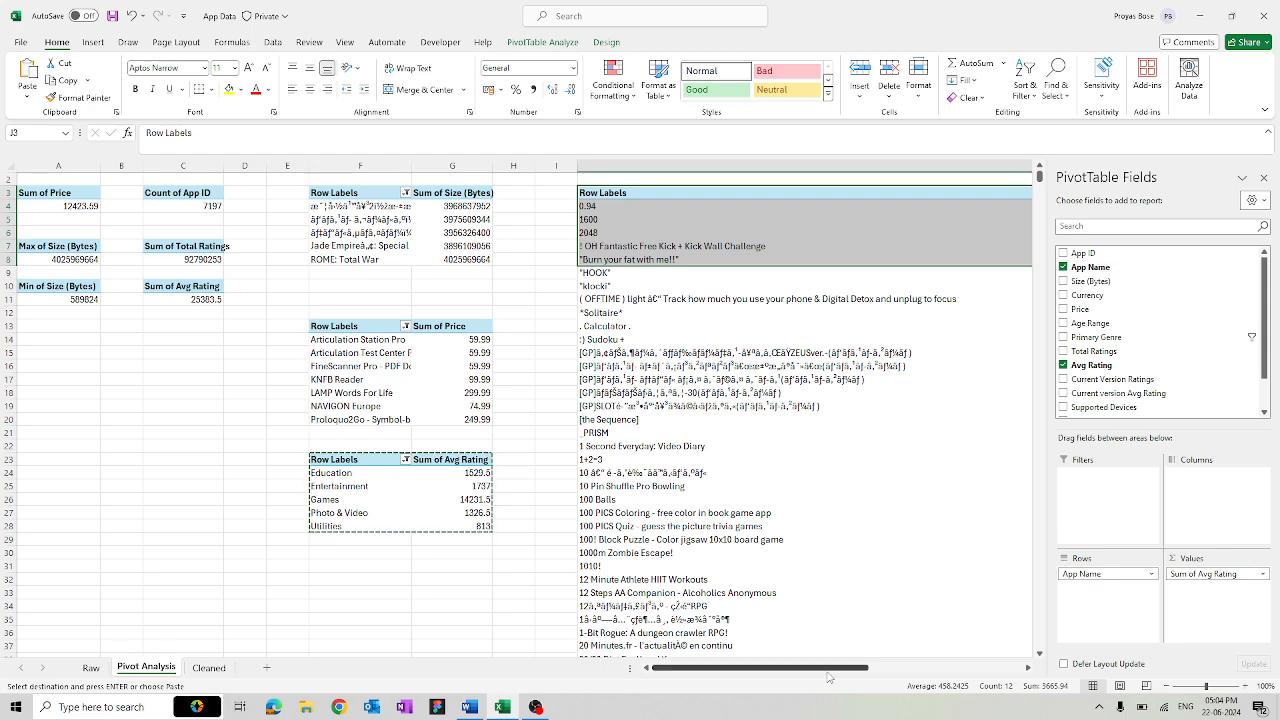
- Filter the J3 PivotTable's App Name rows to the top 5 items by Sum of Avg Rating
left_click_drag(828, 677, 982, 677)
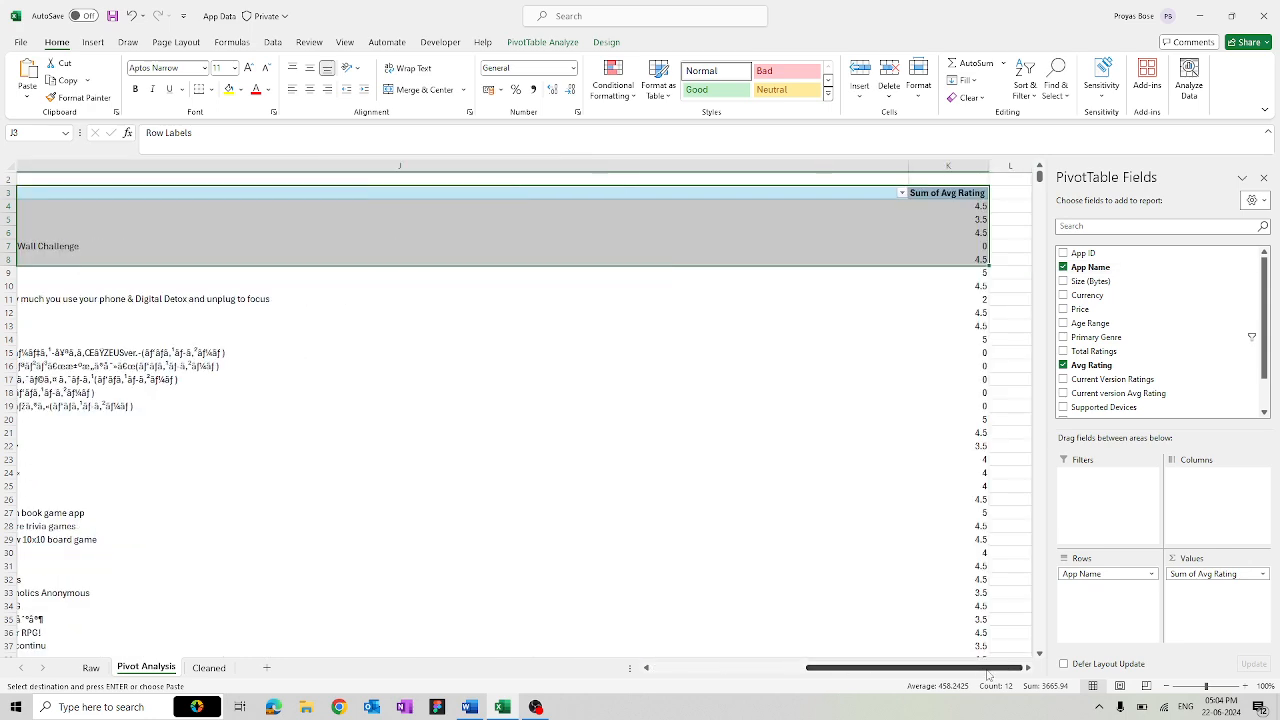
left_click(902, 193)
mouse_move(832, 317)
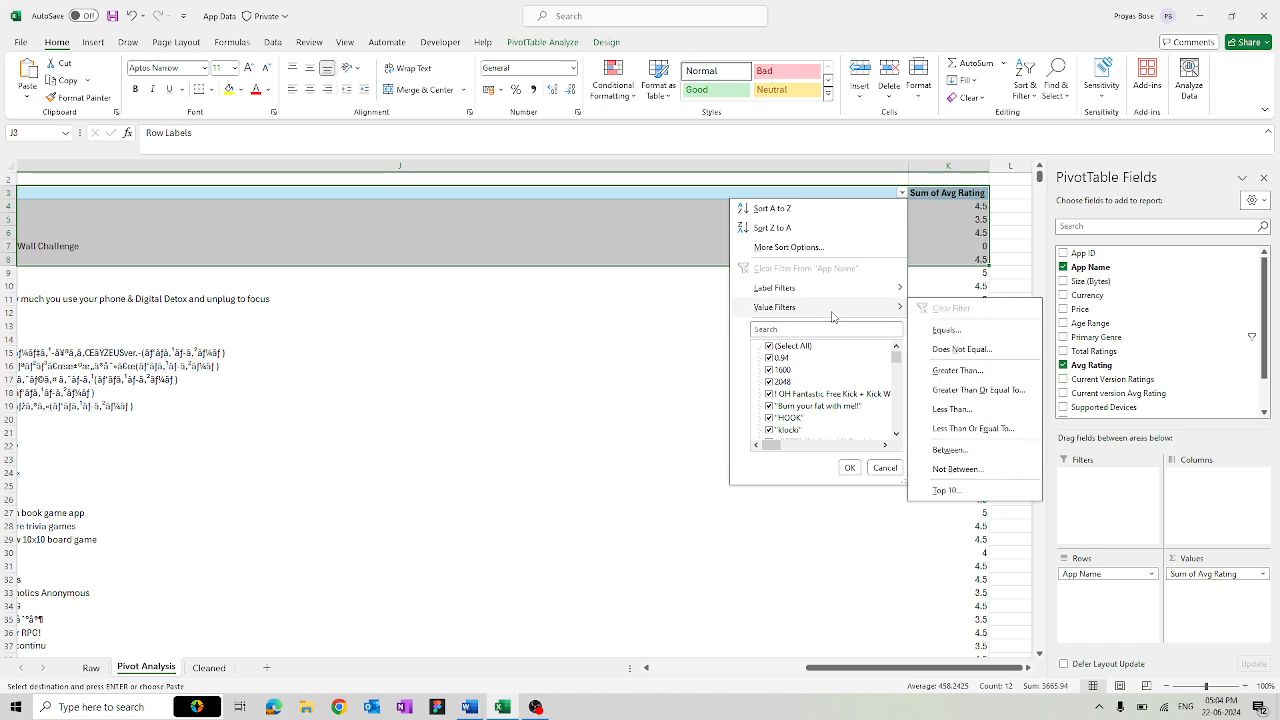
left_click(946, 490)
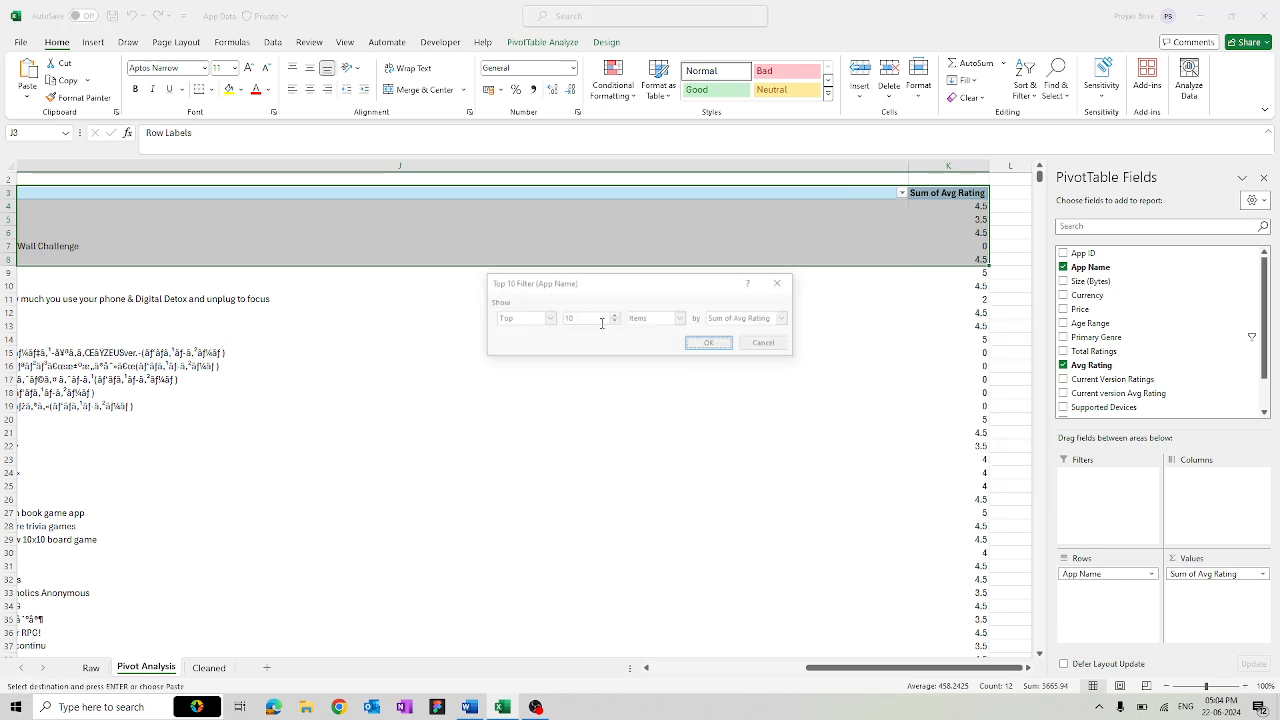
type("5")
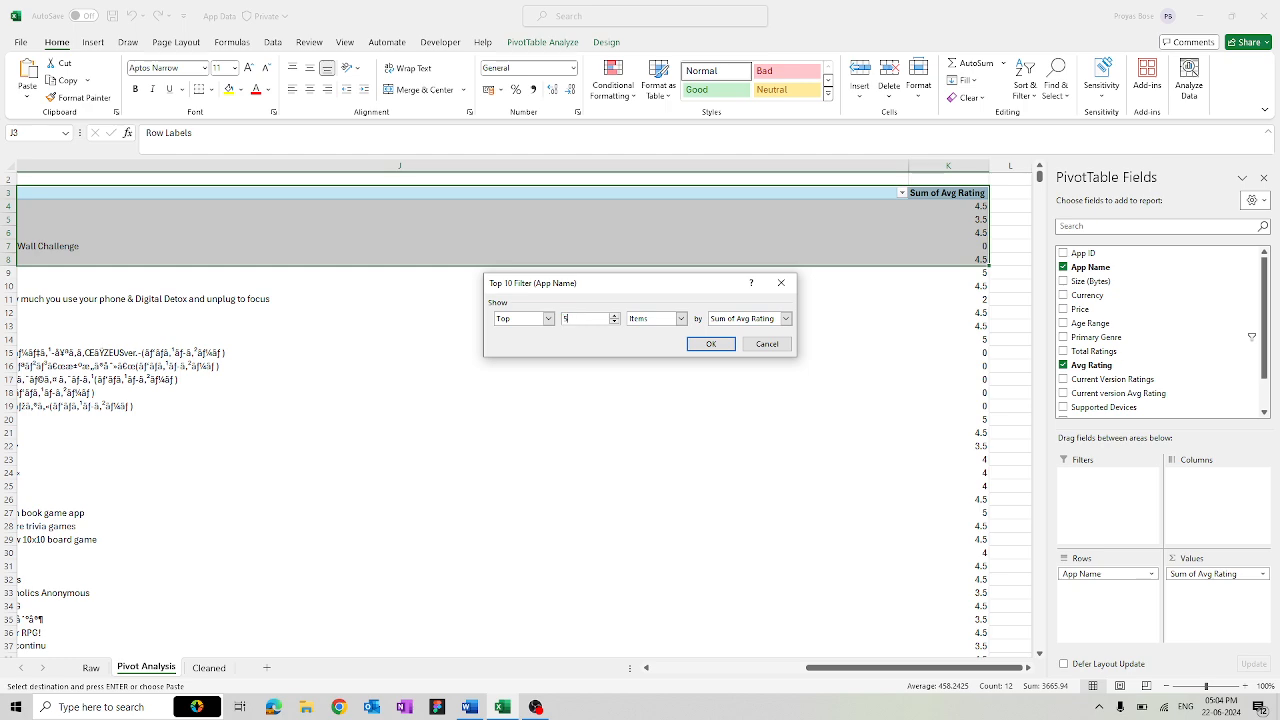
left_click(710, 344)
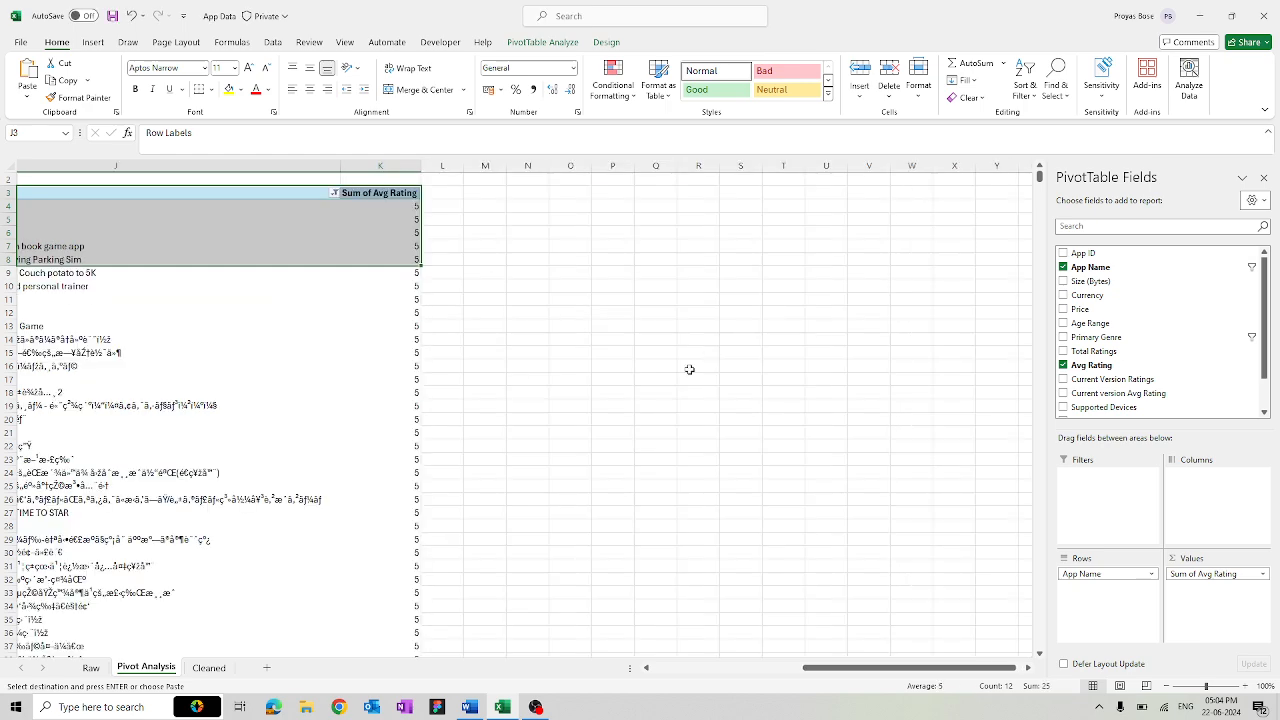
scroll(621, 346, "left", 5)
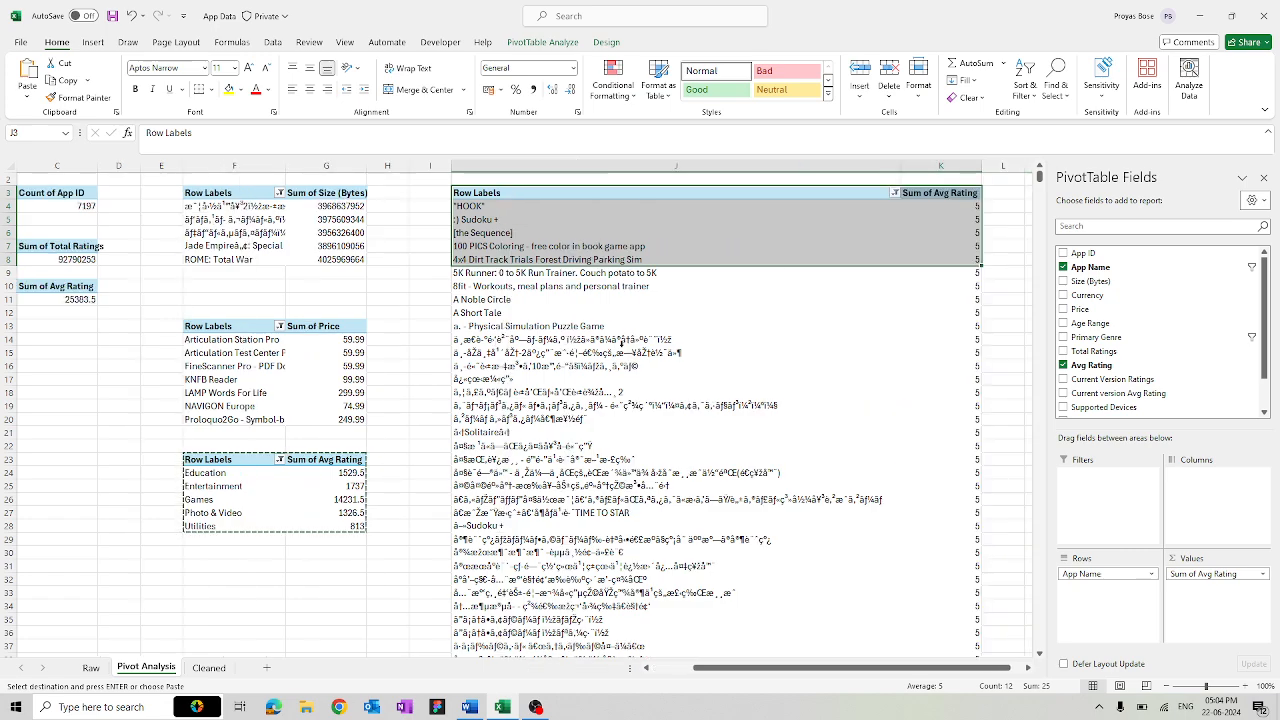
- Examine the filtered app list in the J3 PivotTable and its average ratings
scroll(621, 344, "down", 20)
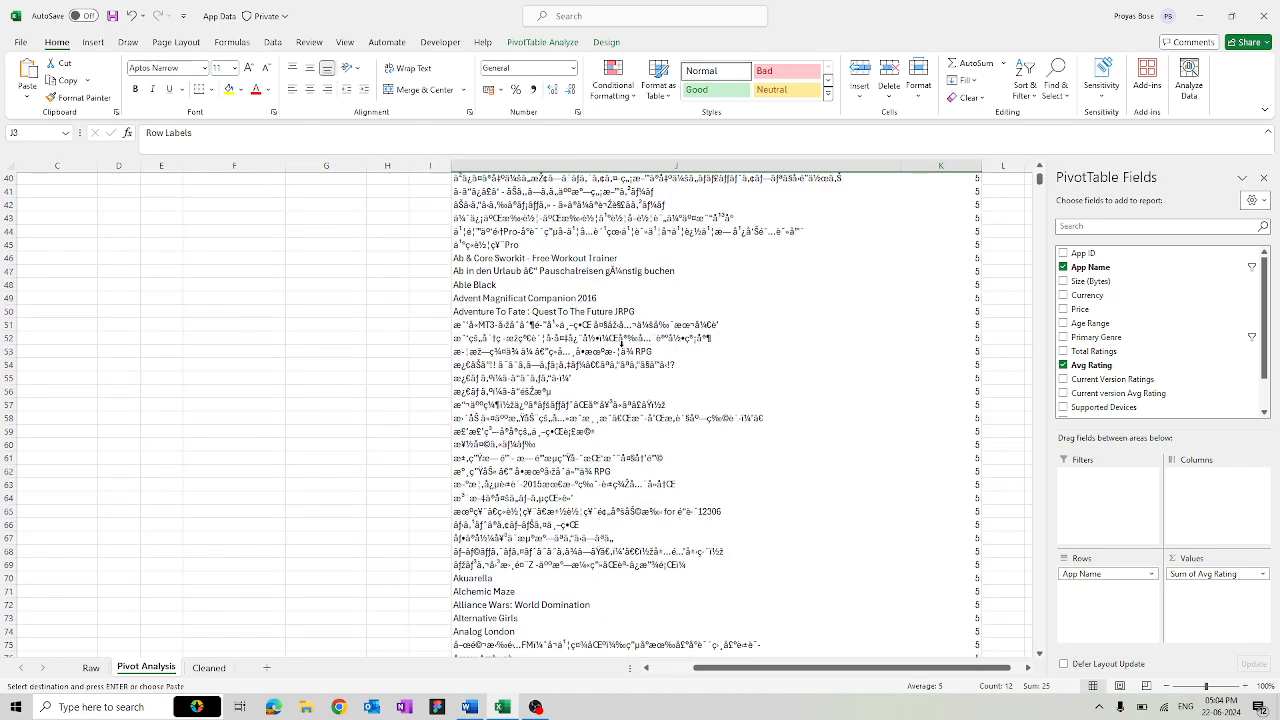
scroll(621, 344, "down", 19)
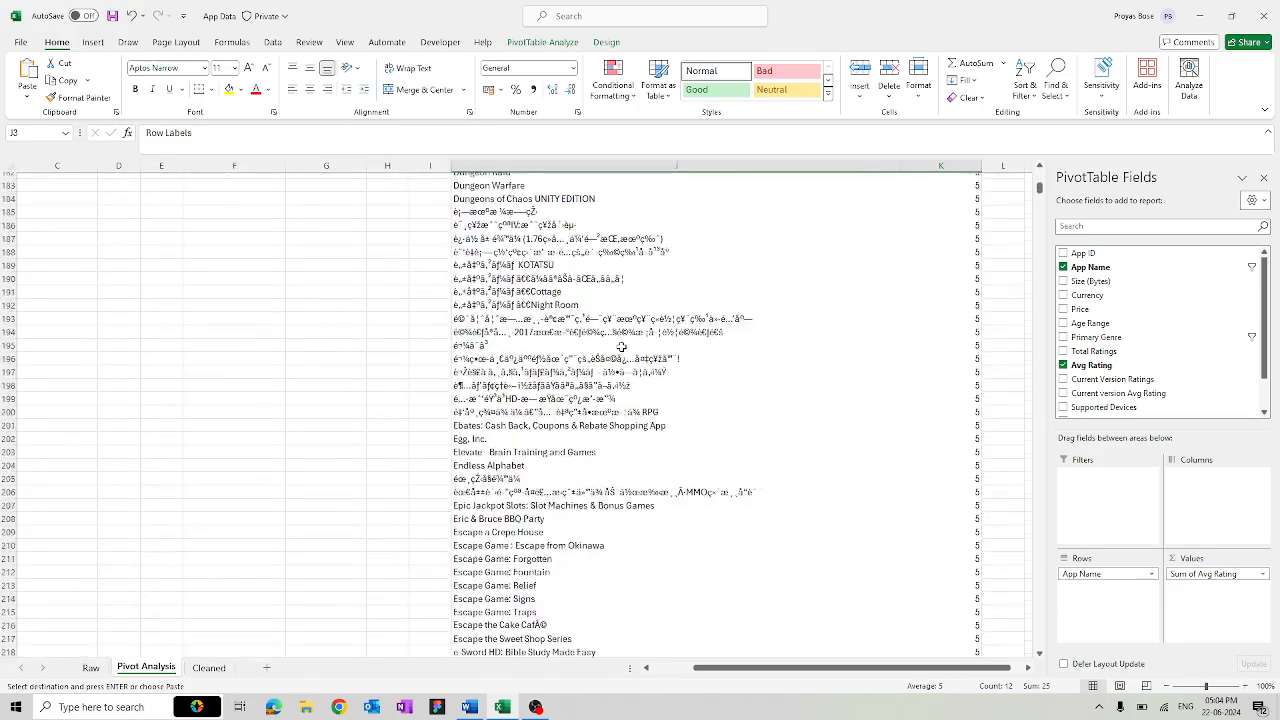
scroll(621, 344, "up", 20)
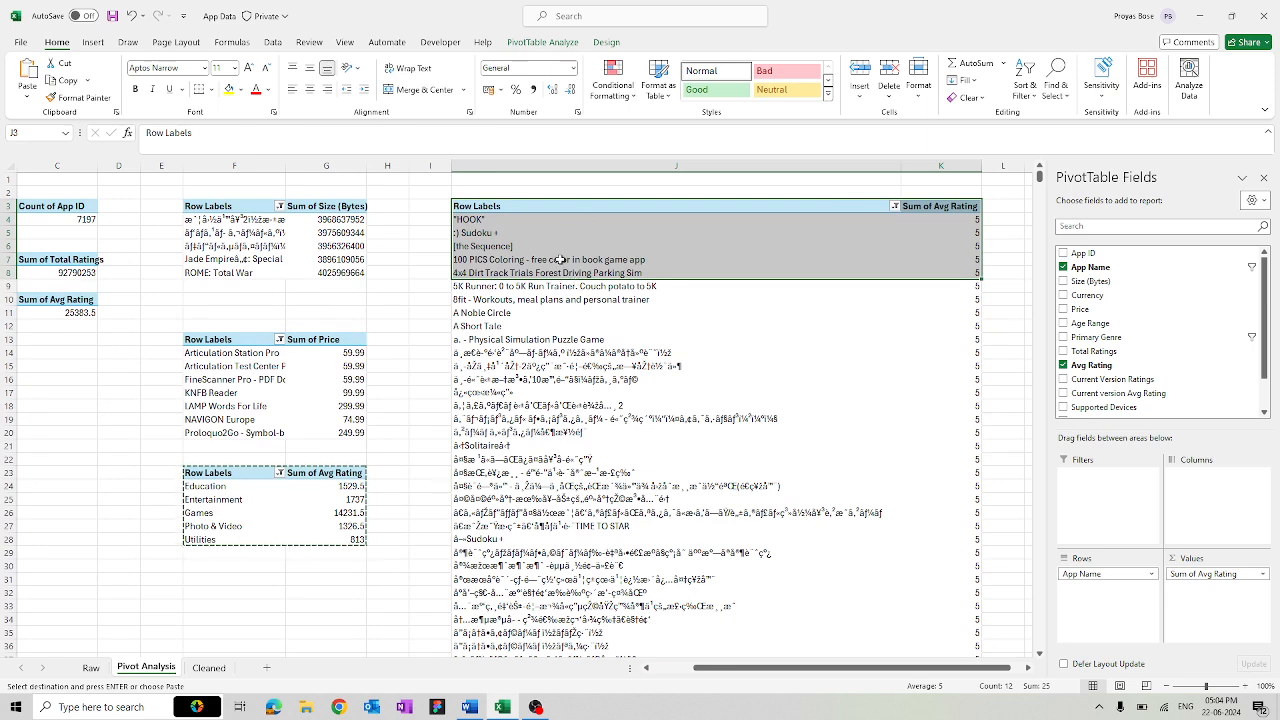
left_click(532, 286)
left_click_drag(644, 287, 957, 318)
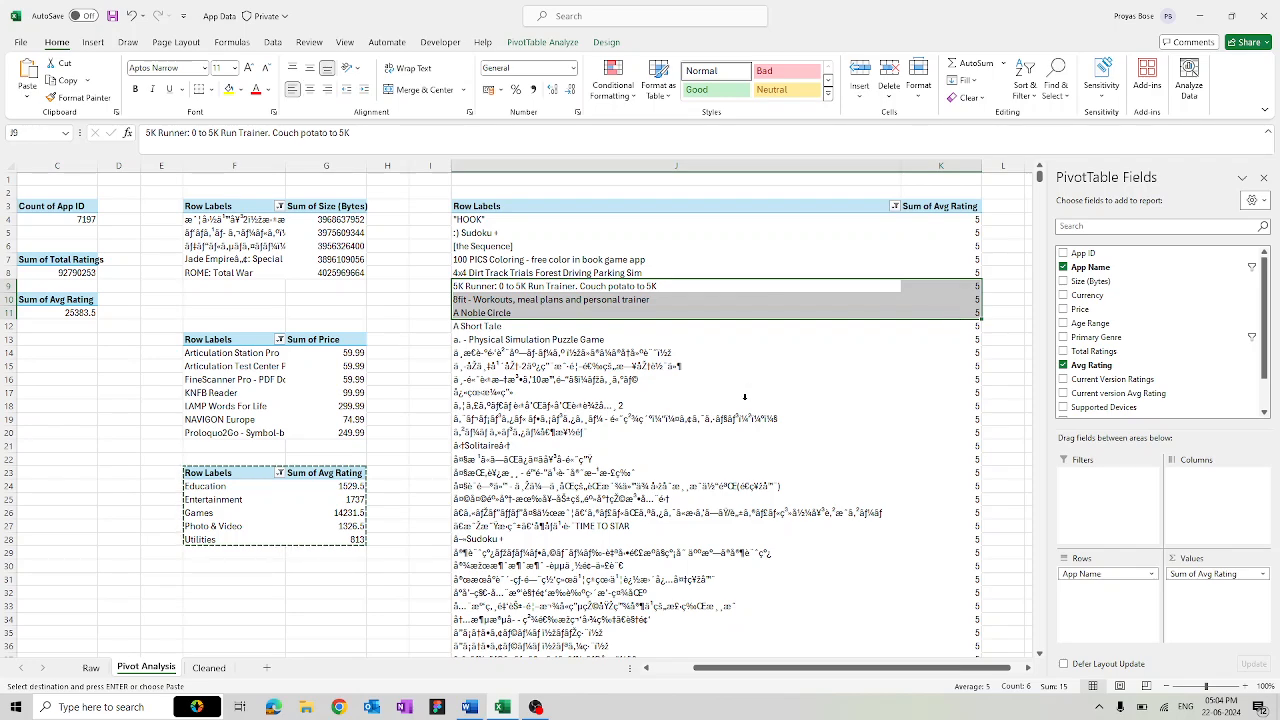
left_click(656, 331)
left_click(757, 178)
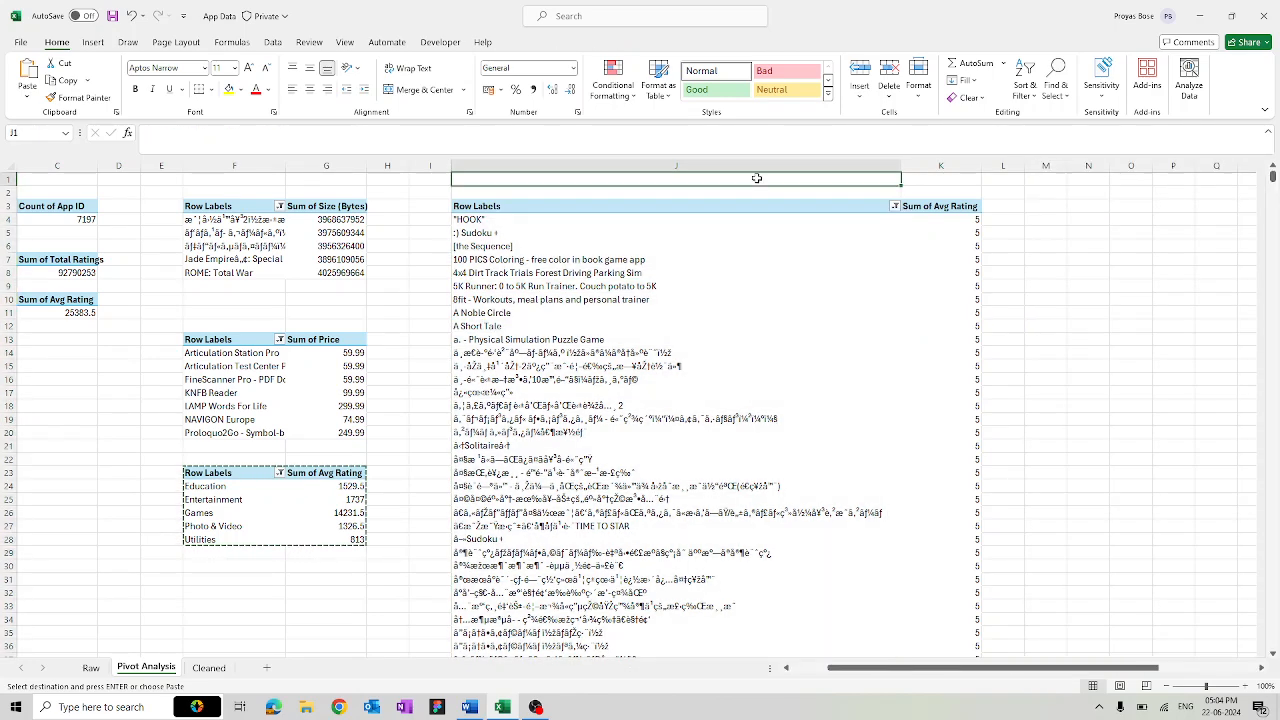
left_click(762, 202)
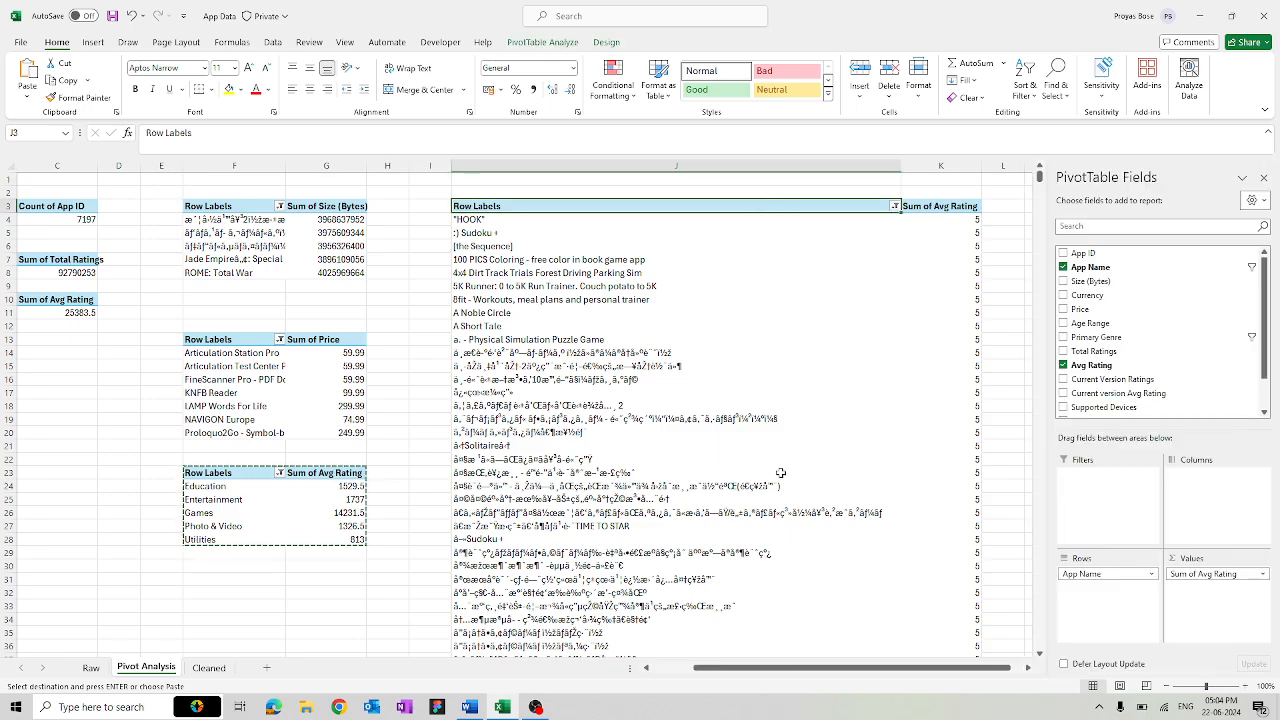
scroll(628, 424, "down", 11)
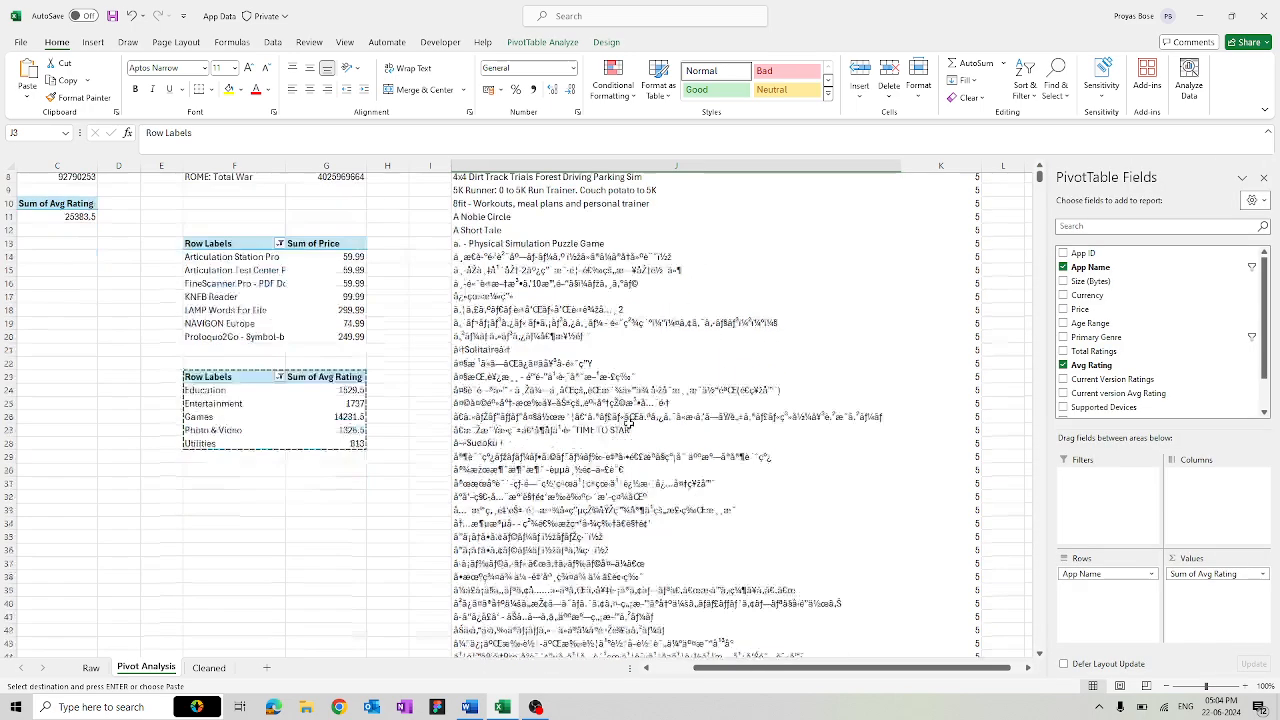
scroll(628, 424, "up", 11)
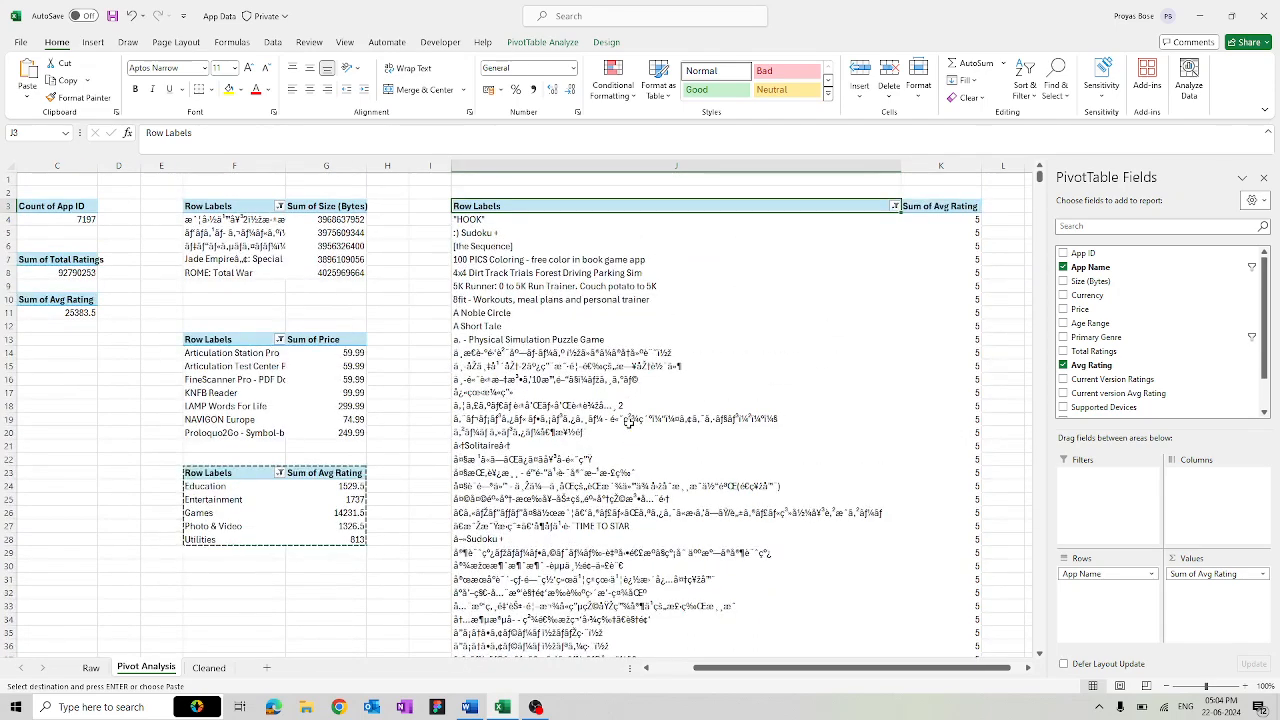
key("Escape")
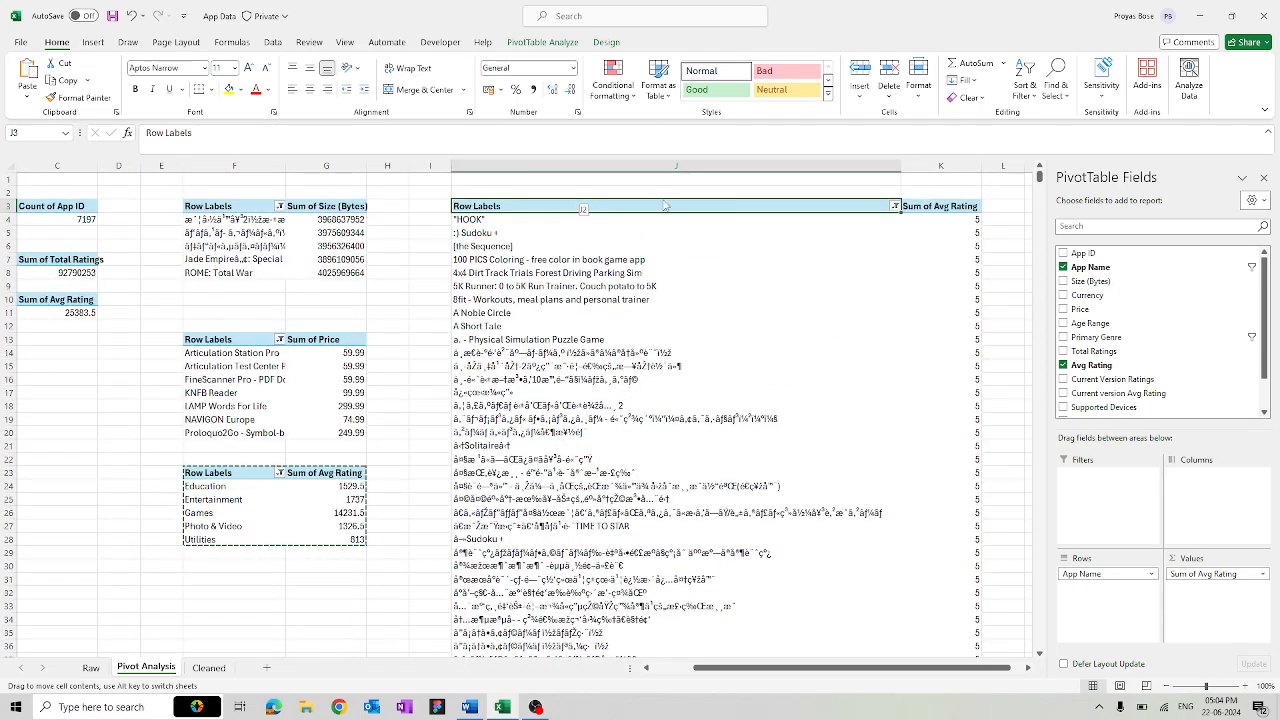
left_click(930, 207)
left_click_drag(914, 213, 758, 222)
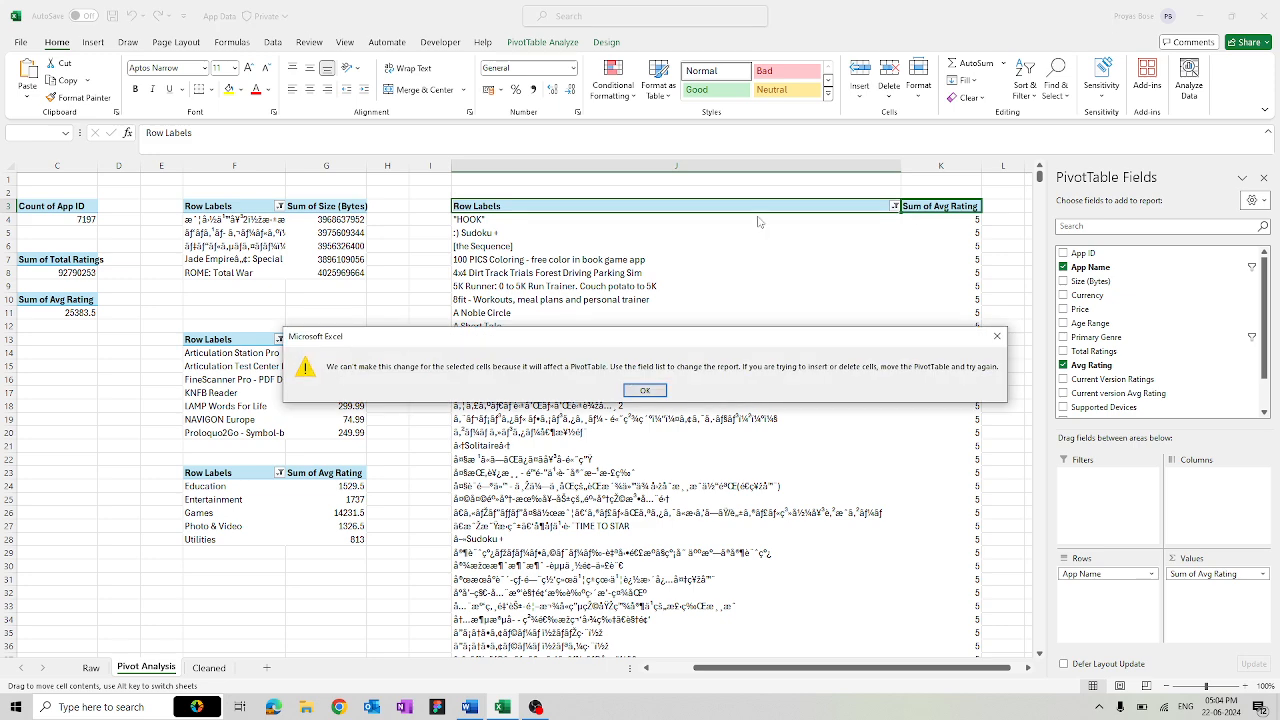
left_click(997, 336)
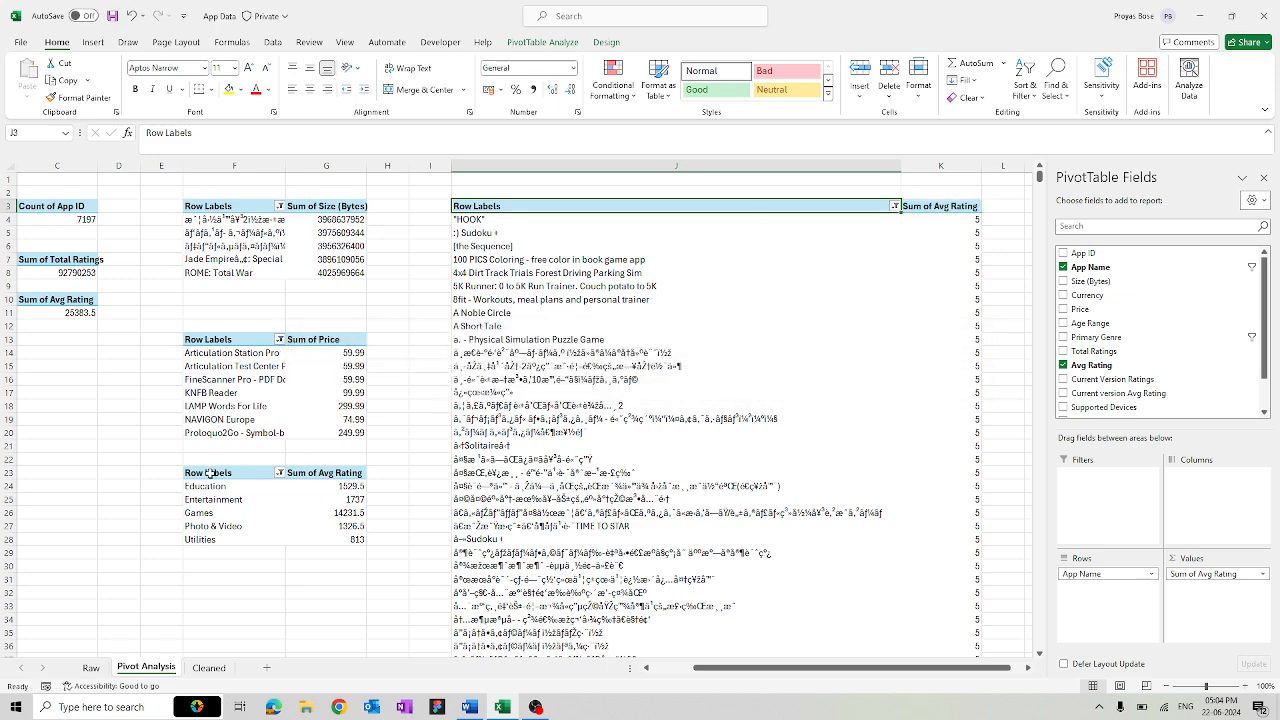
- Copy the Primary Genre PivotTable at F23 to cell M3
left_click_drag(208, 474, 340, 536)
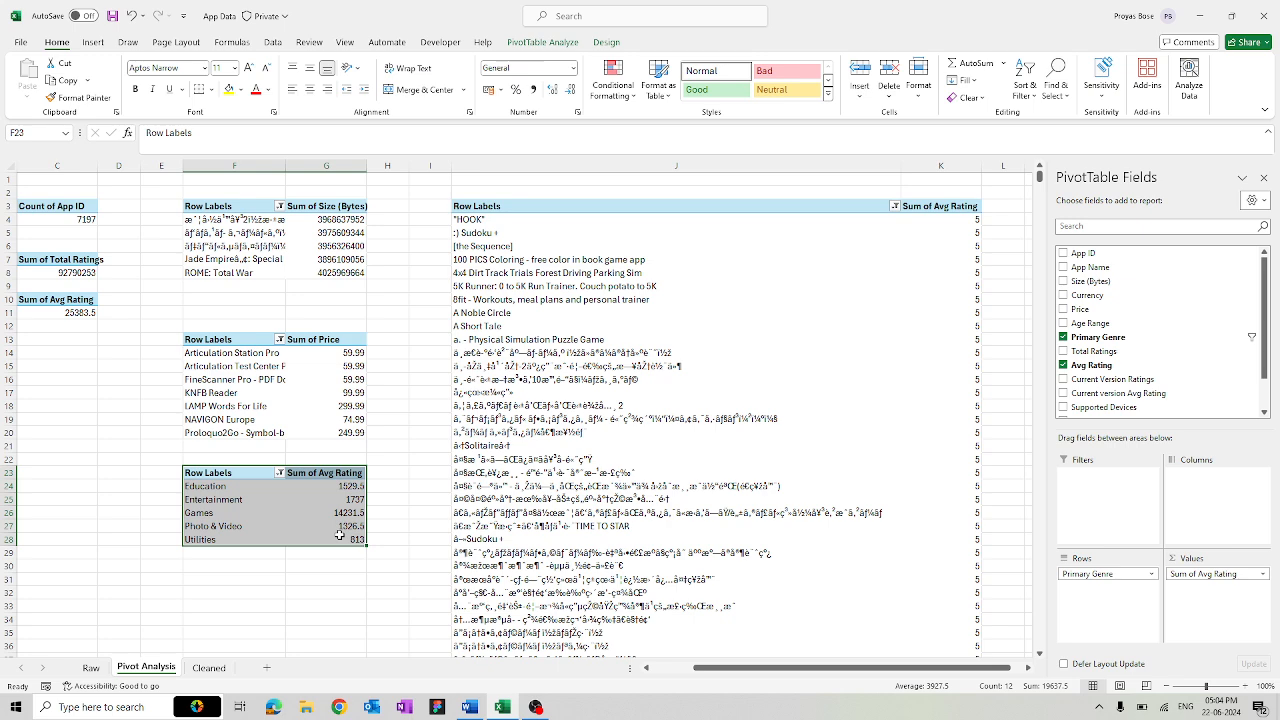
key("ctrl+c")
left_click(1027, 668)
left_click(1027, 668)
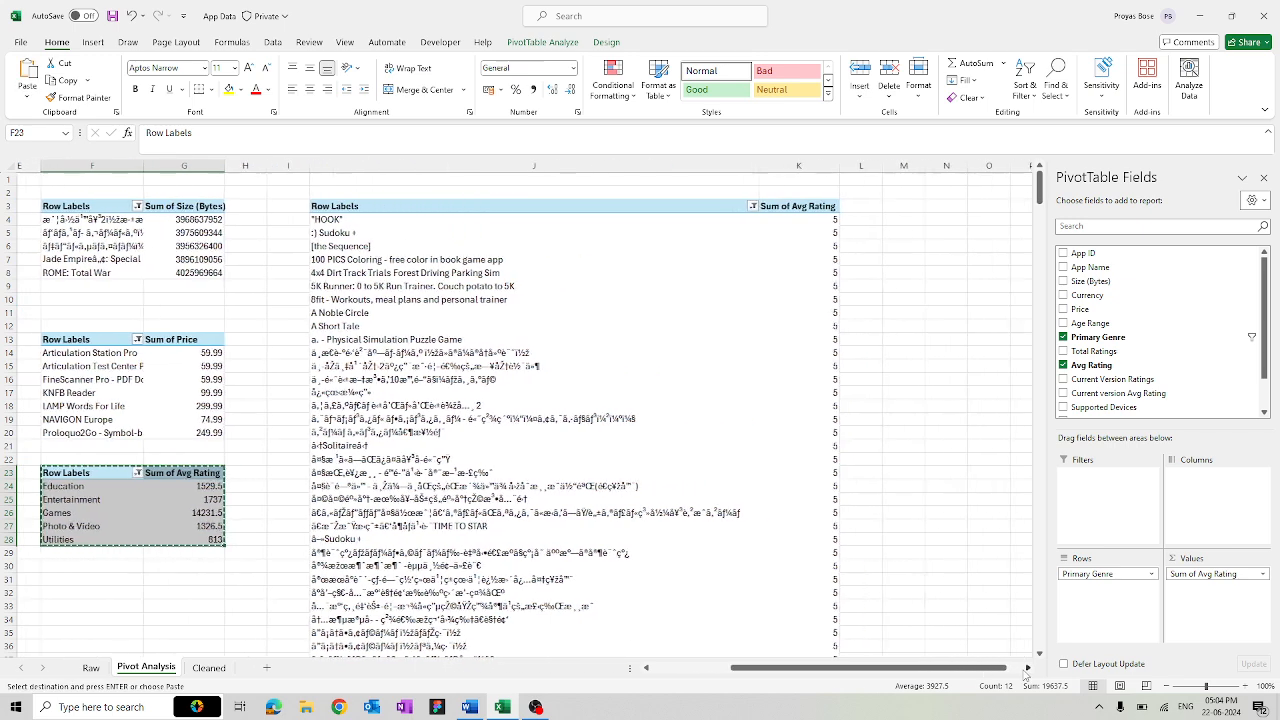
left_click(1027, 668)
left_click(610, 206)
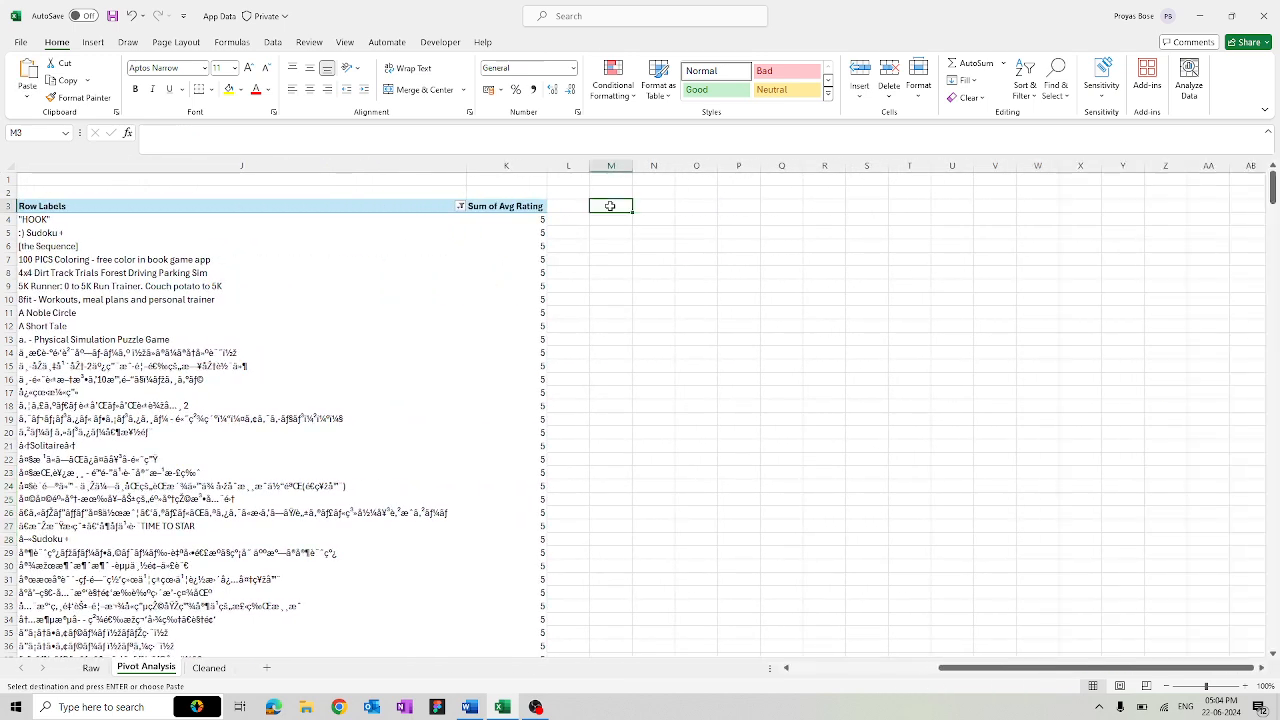
key("ctrl+v")
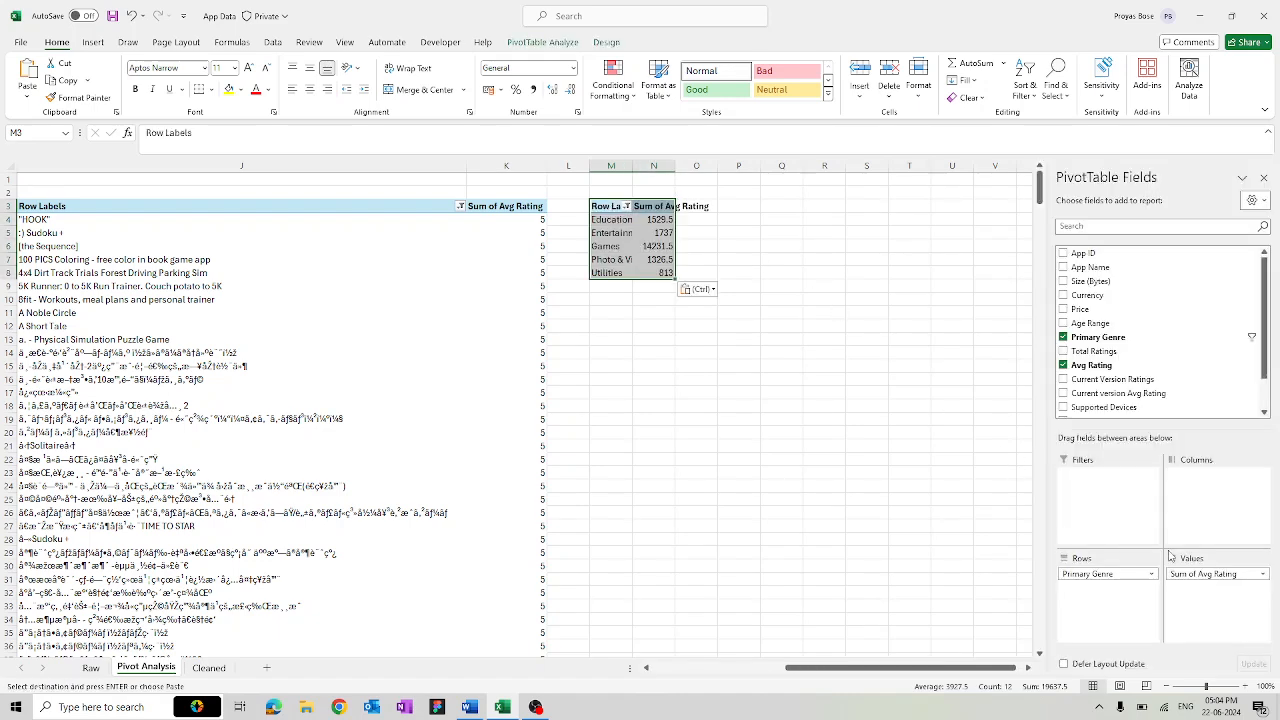
- Replace Primary Genre with App ID as the rows of the M3 PivotTable, keeping Sum of Avg Rating as values
left_click_drag(1113, 566, 975, 572)
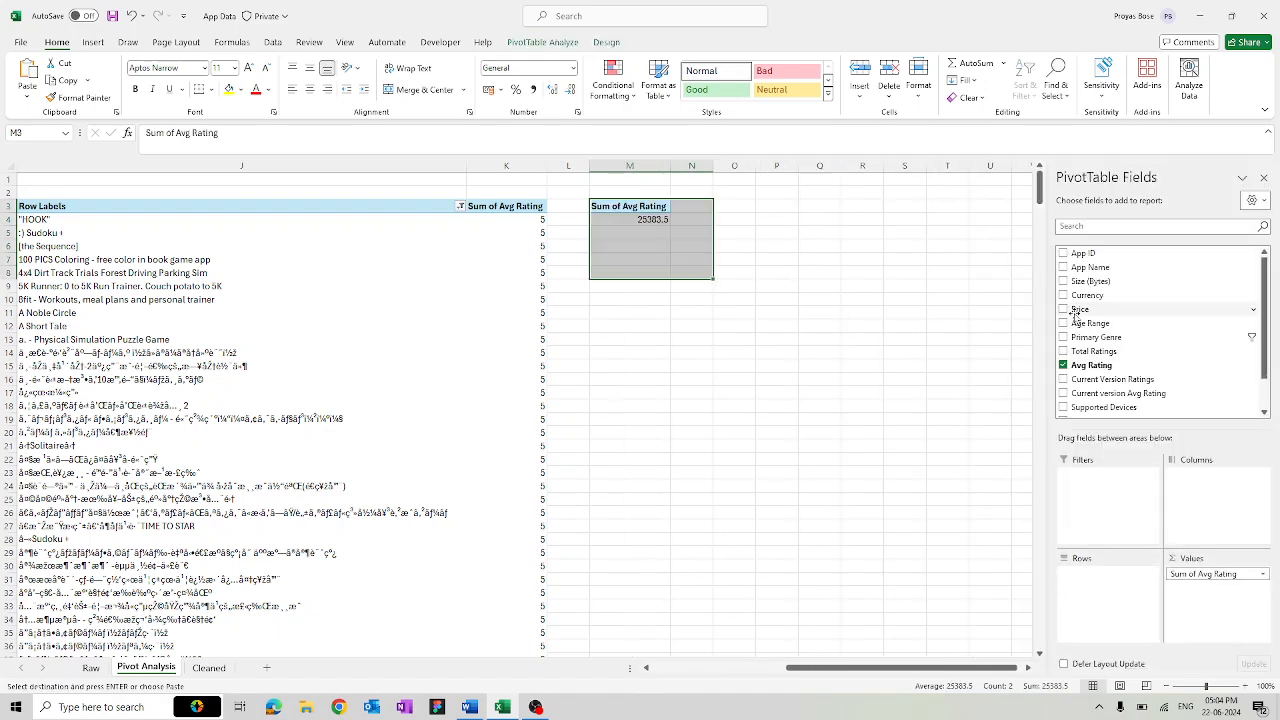
left_click(1063, 254)
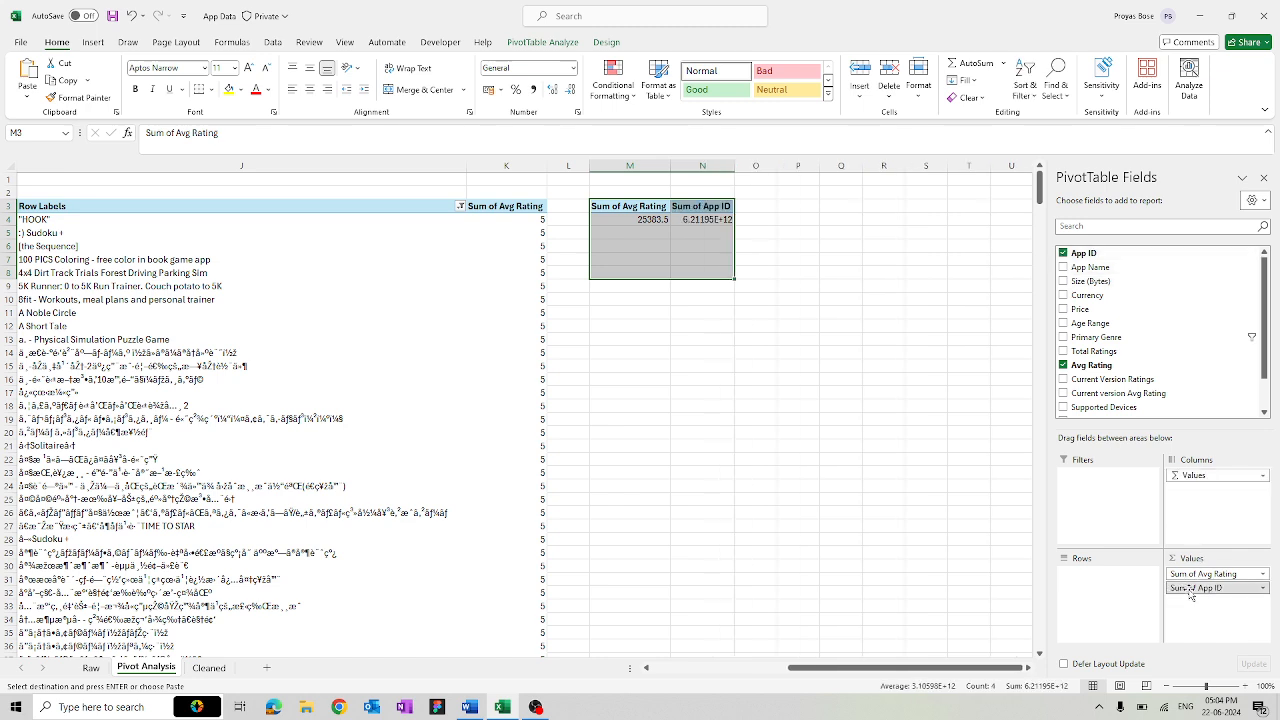
left_click_drag(1190, 588, 1104, 588)
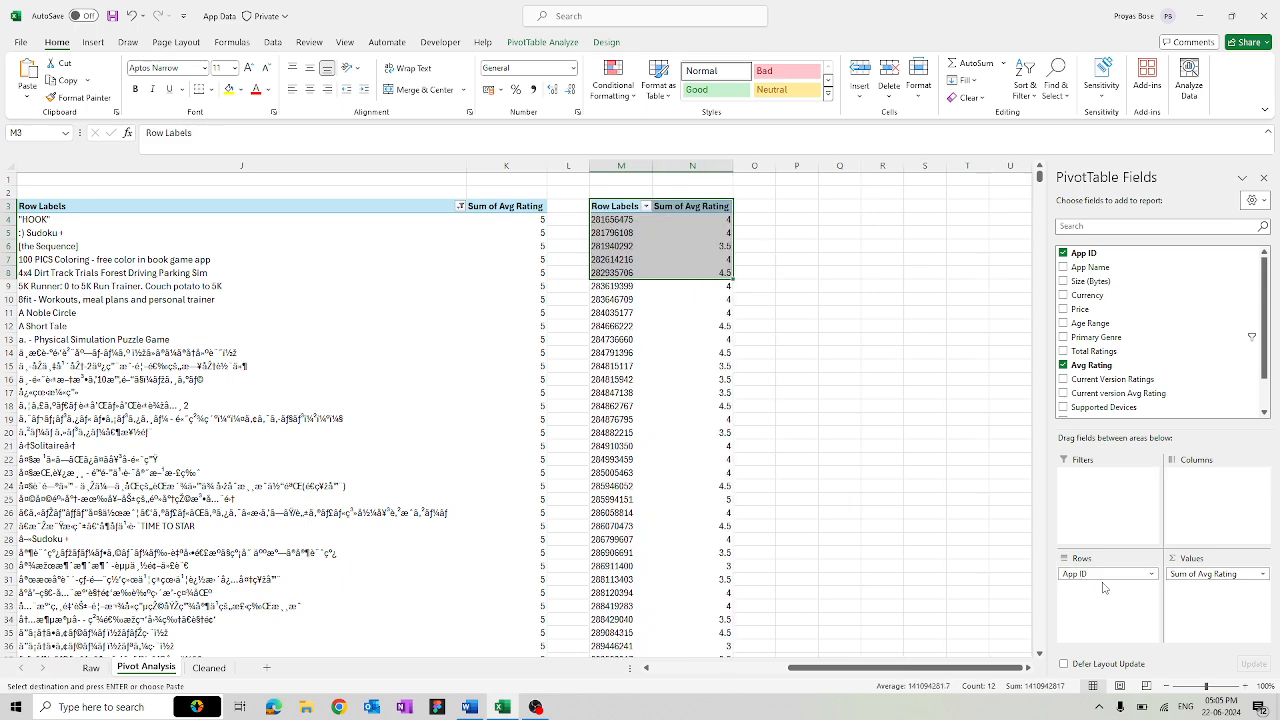
- Replace Avg Rating with Sum of Current Version Ratings in the M3 PivotTable and filter App ID to the top 5 items by it
left_click_drag(1200, 572, 989, 583)
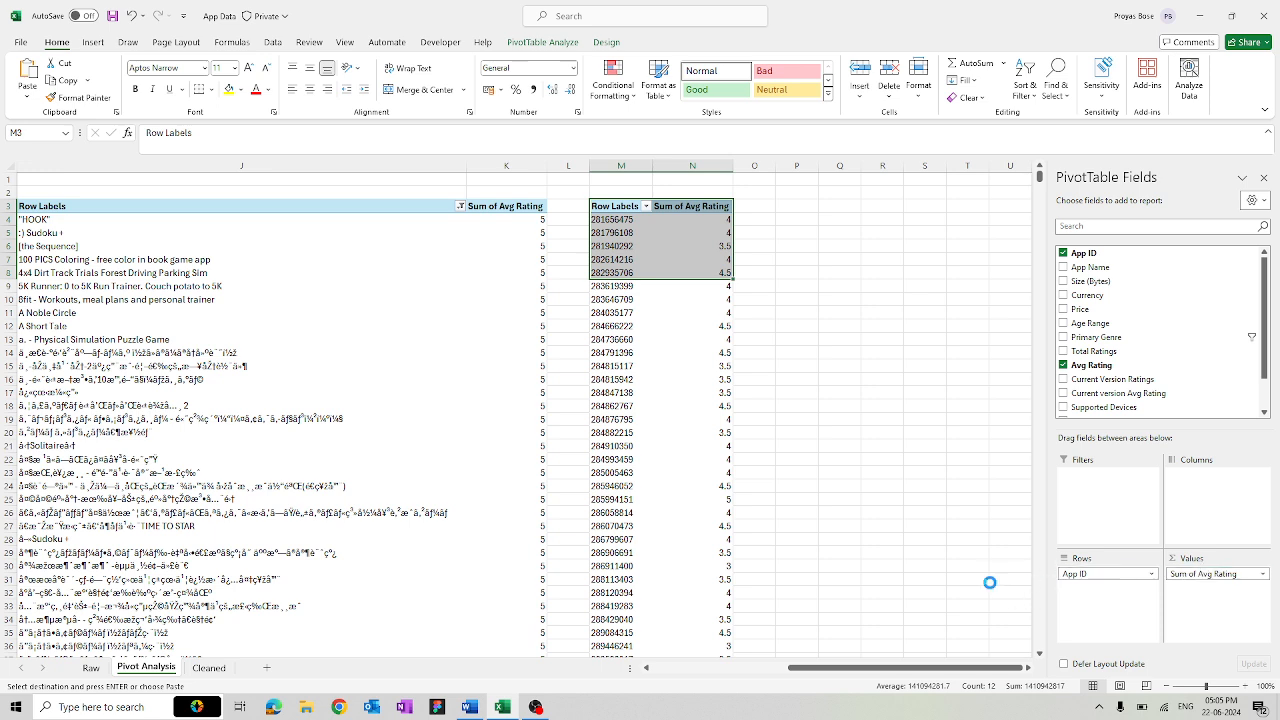
left_click(1062, 379)
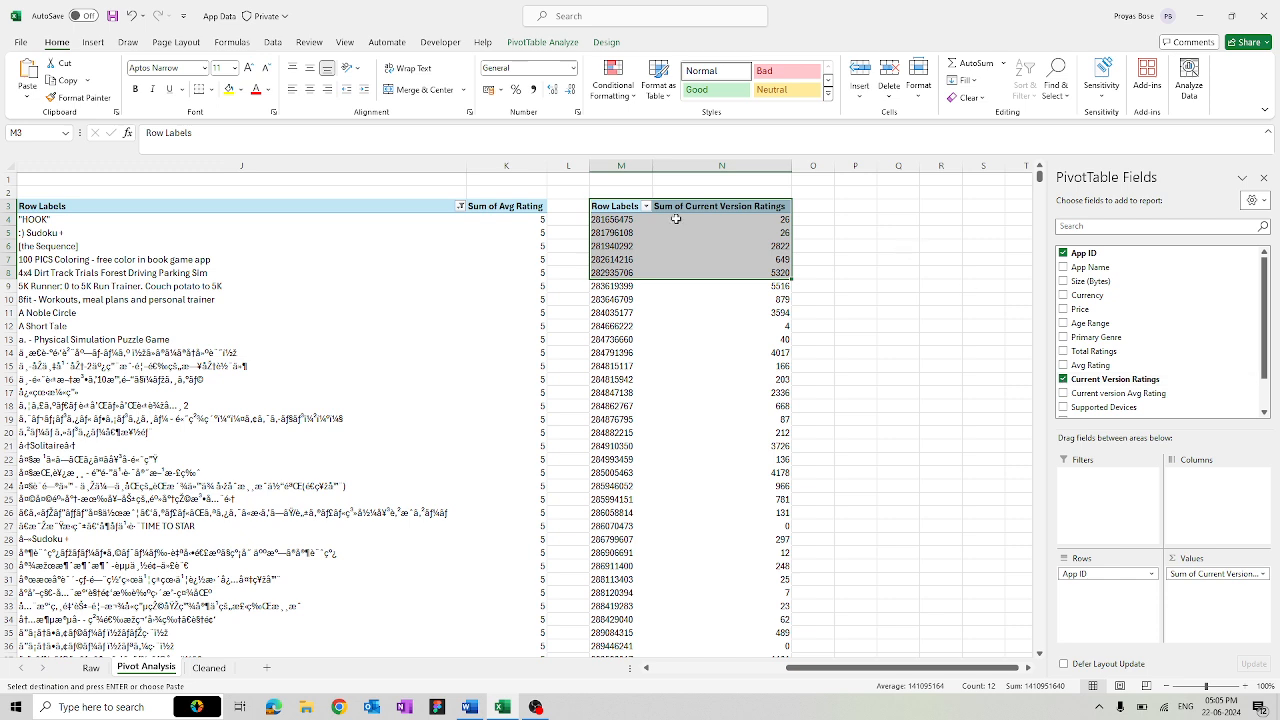
left_click(647, 206)
mouse_move(594, 320)
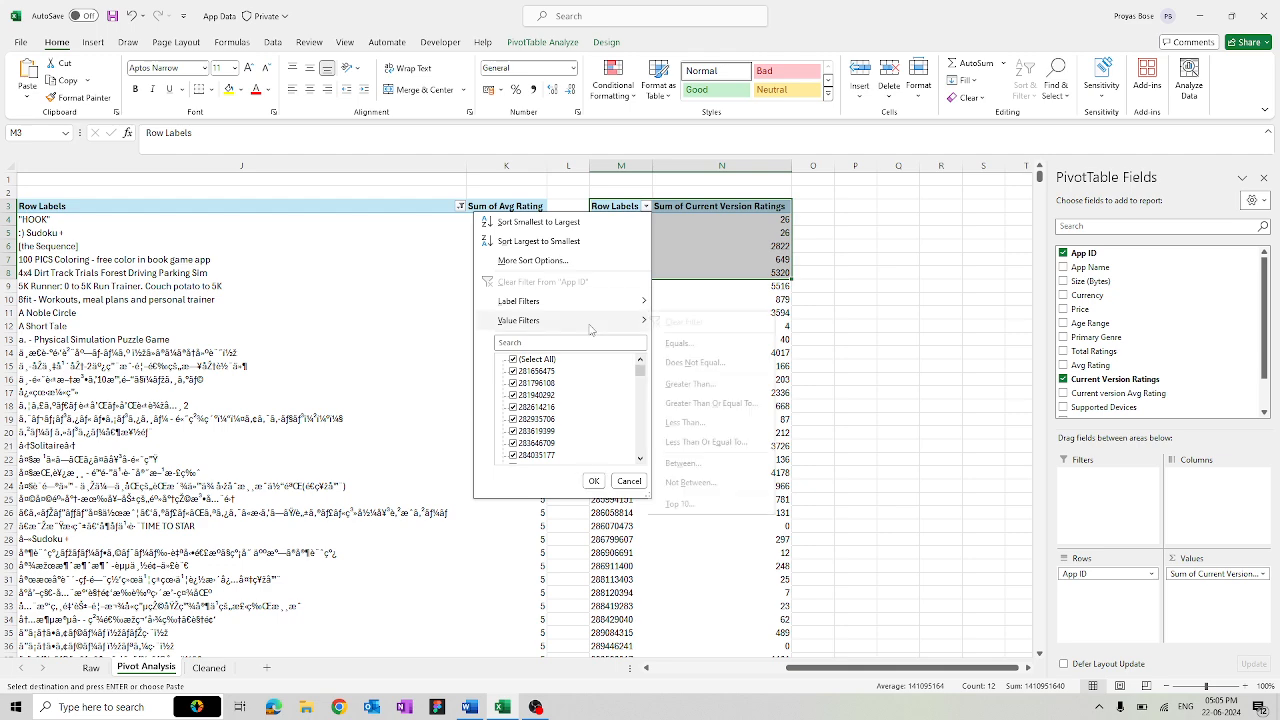
left_click(690, 503)
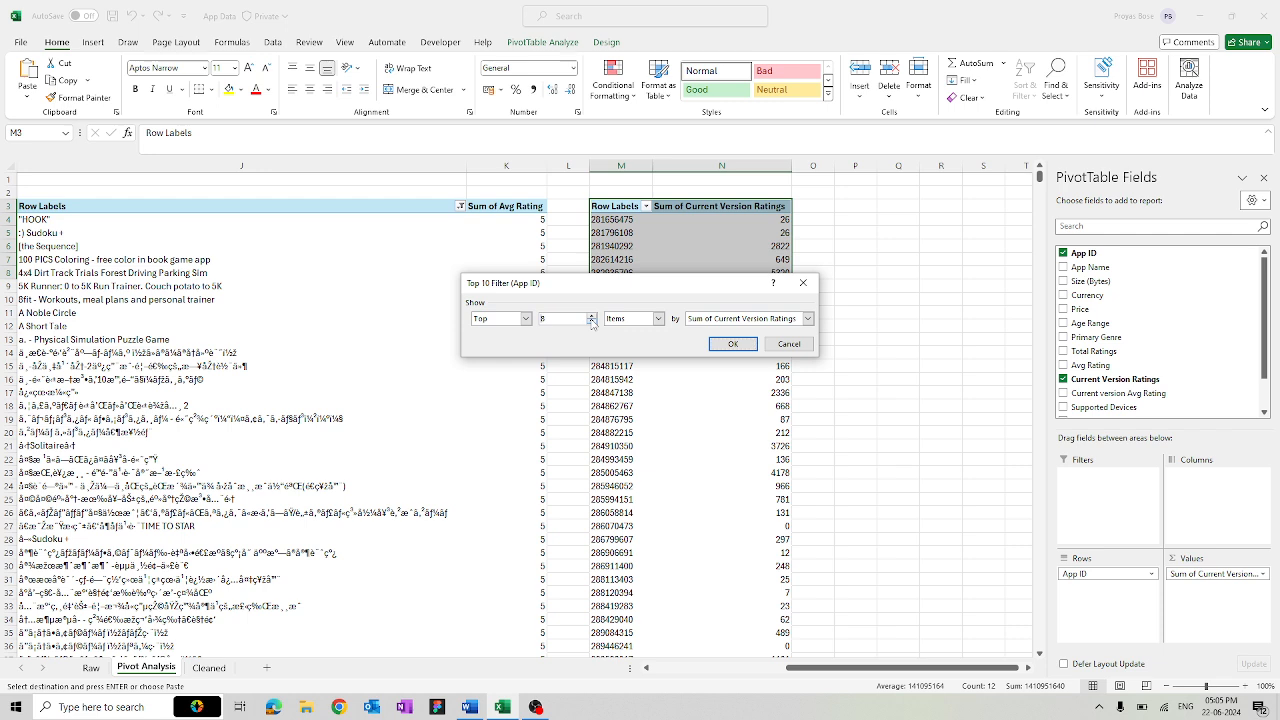
left_click(720, 343)
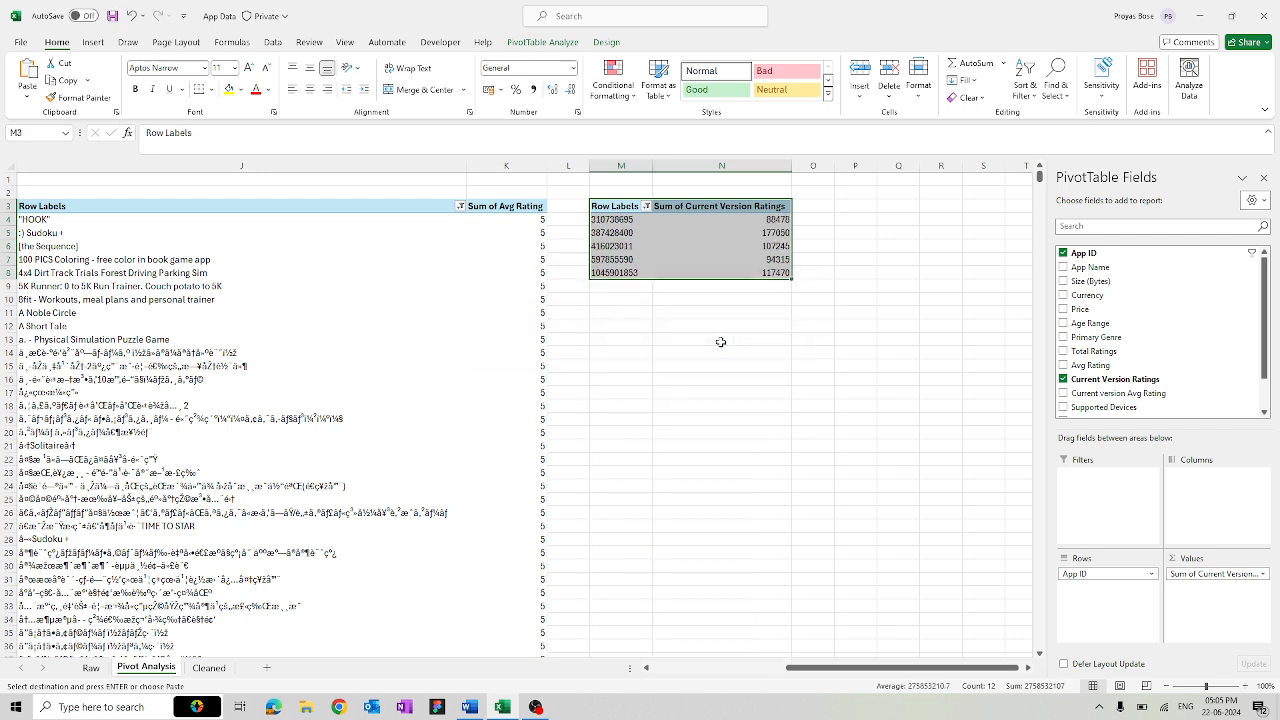
left_click(720, 340)
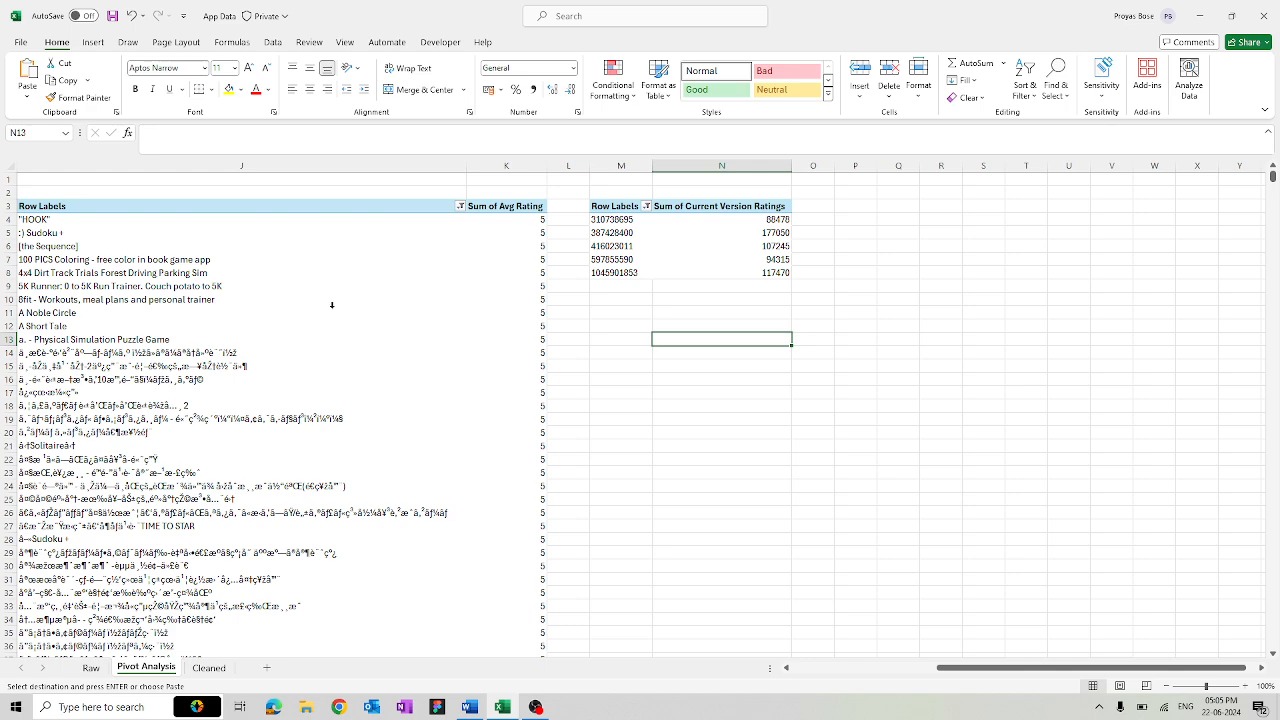
- Replace App Name with App ID as the rows of the J3 PivotTable, keeping Sum of Avg Rating as values
left_click(405, 300)
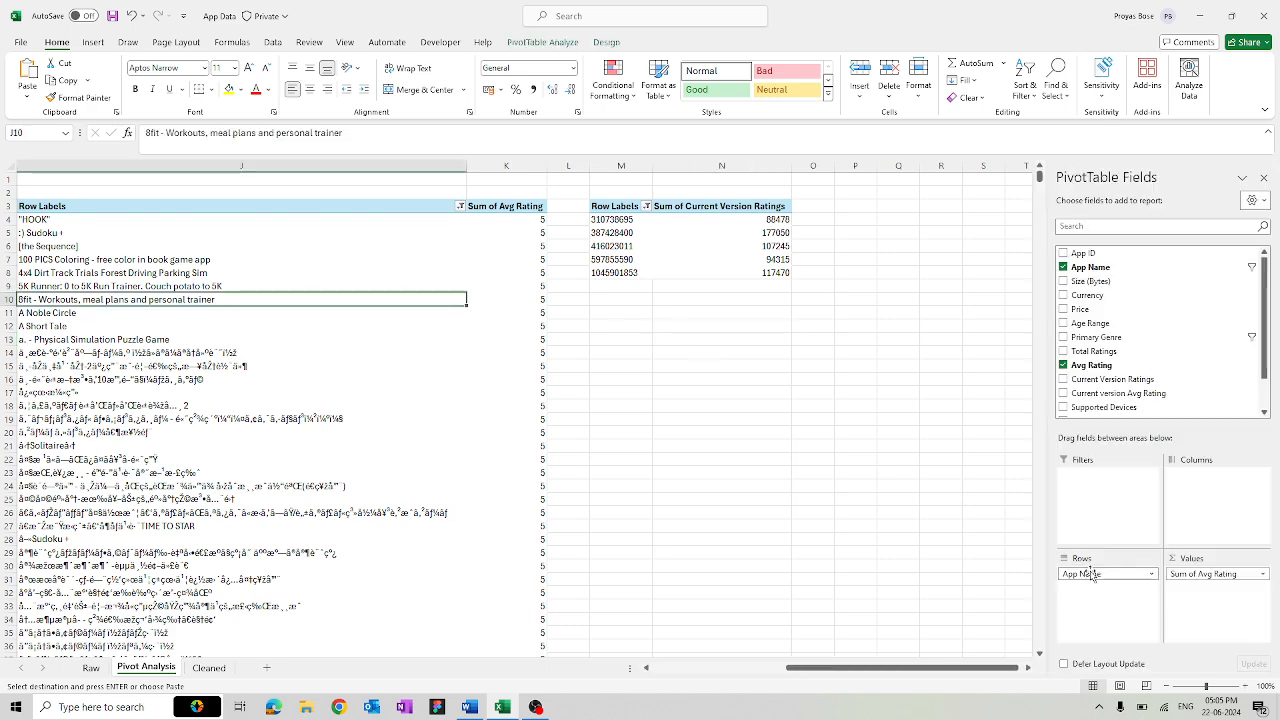
left_click_drag(1091, 574, 1000, 578)
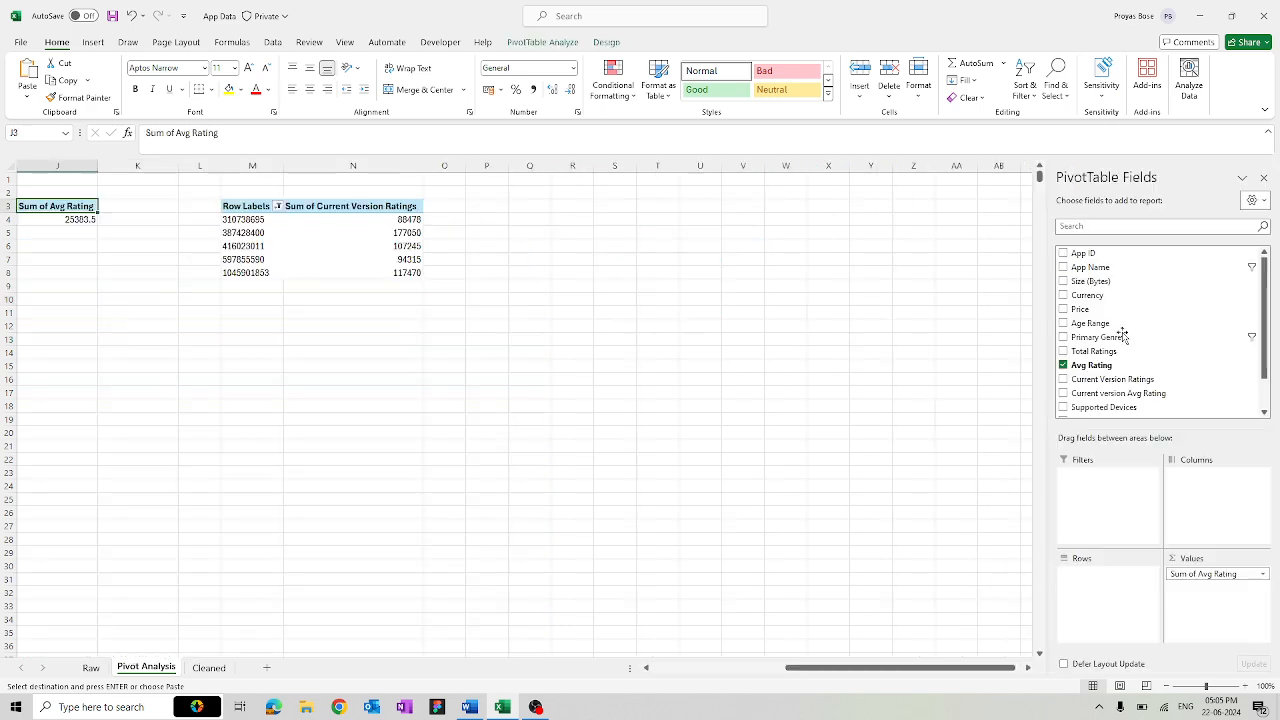
left_click(1064, 253)
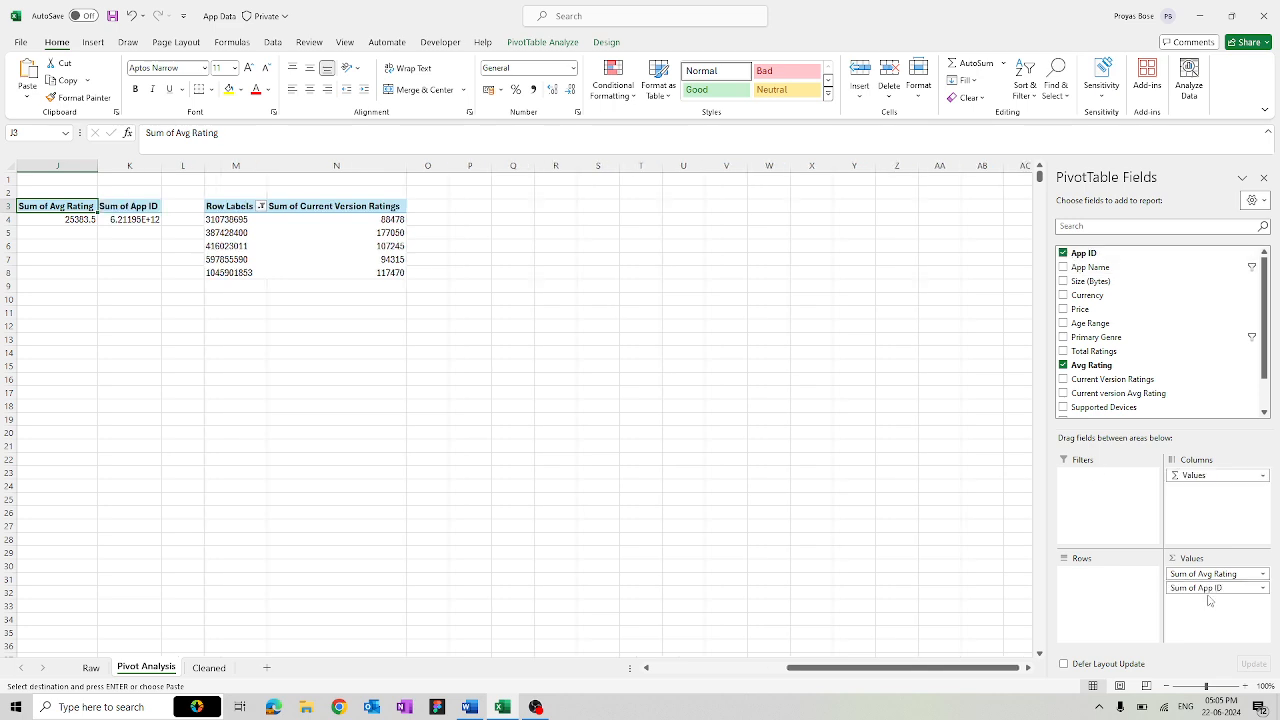
left_click_drag(1191, 586, 1111, 589)
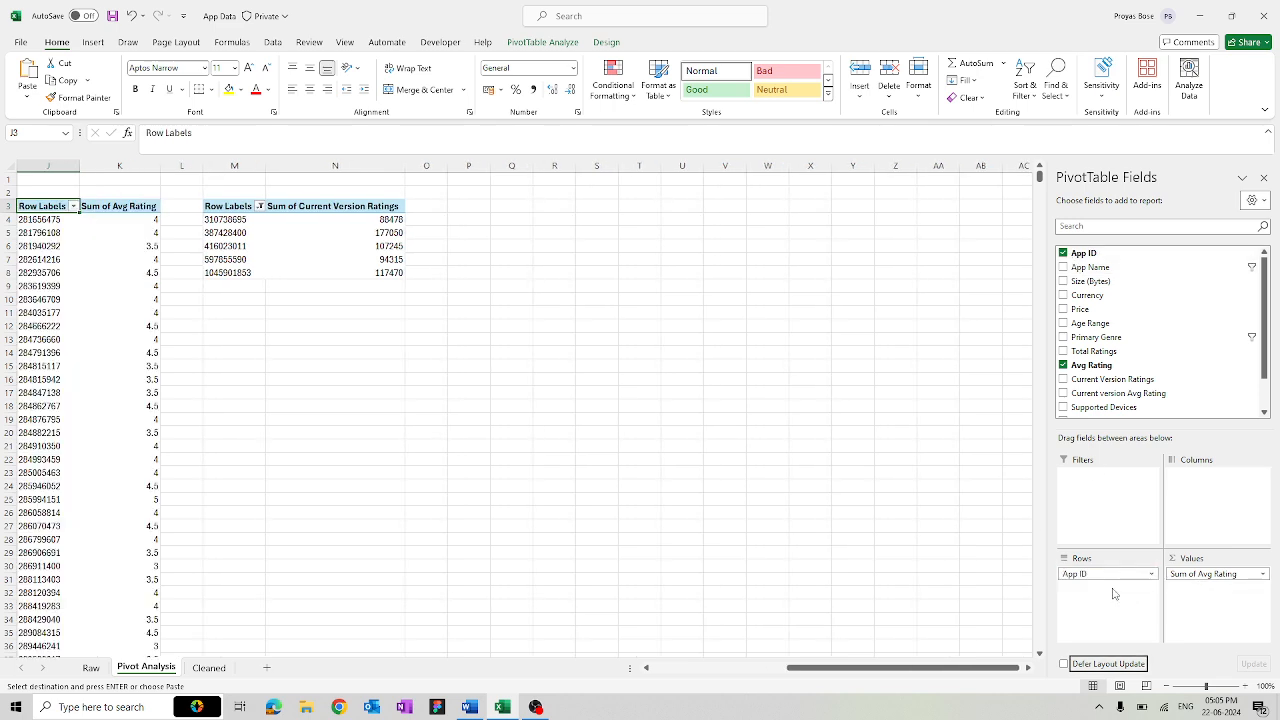
- Filter the J3 PivotTable's App ID rows to the top 5 items by Sum of Avg Rating
left_click(73, 206)
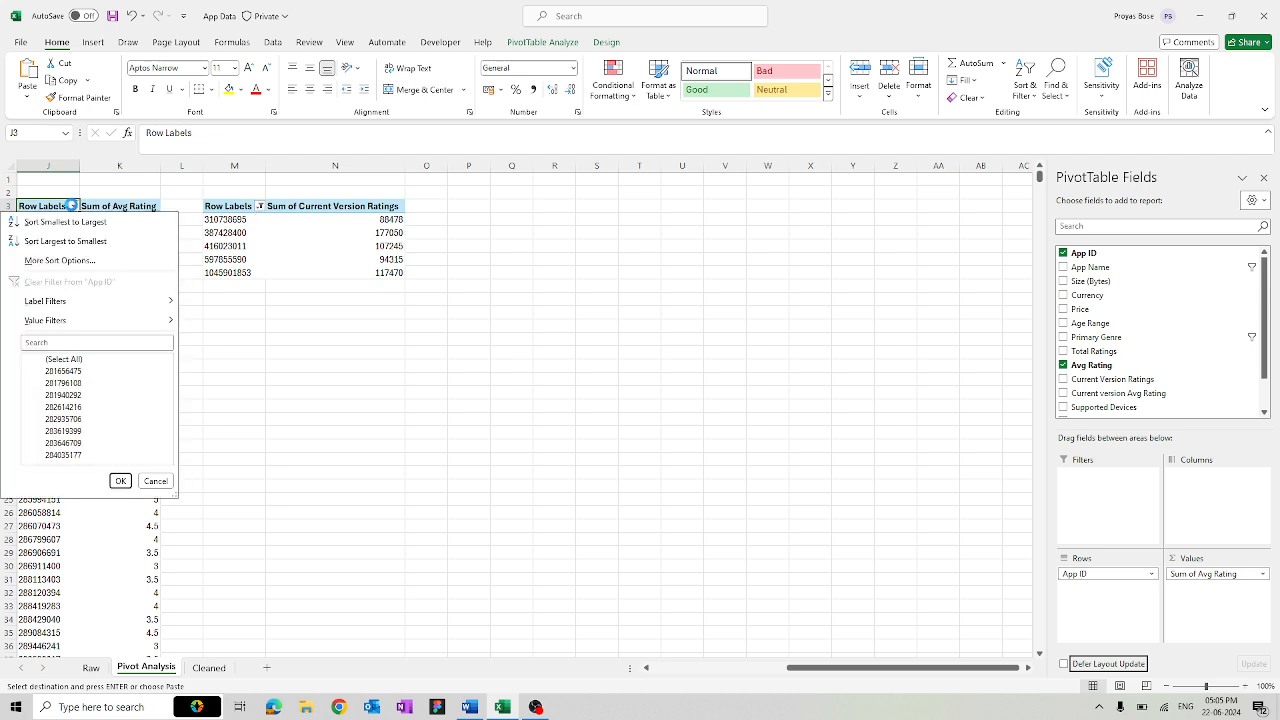
mouse_move(98, 331)
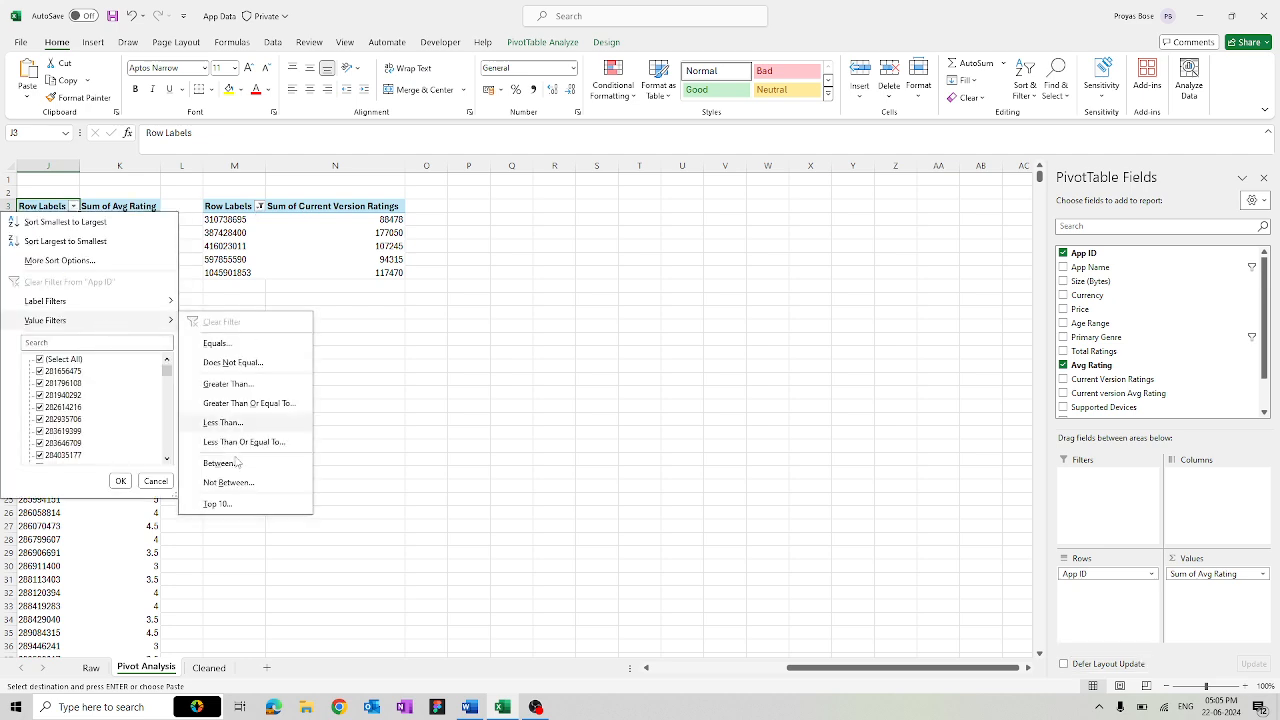
left_click(233, 501)
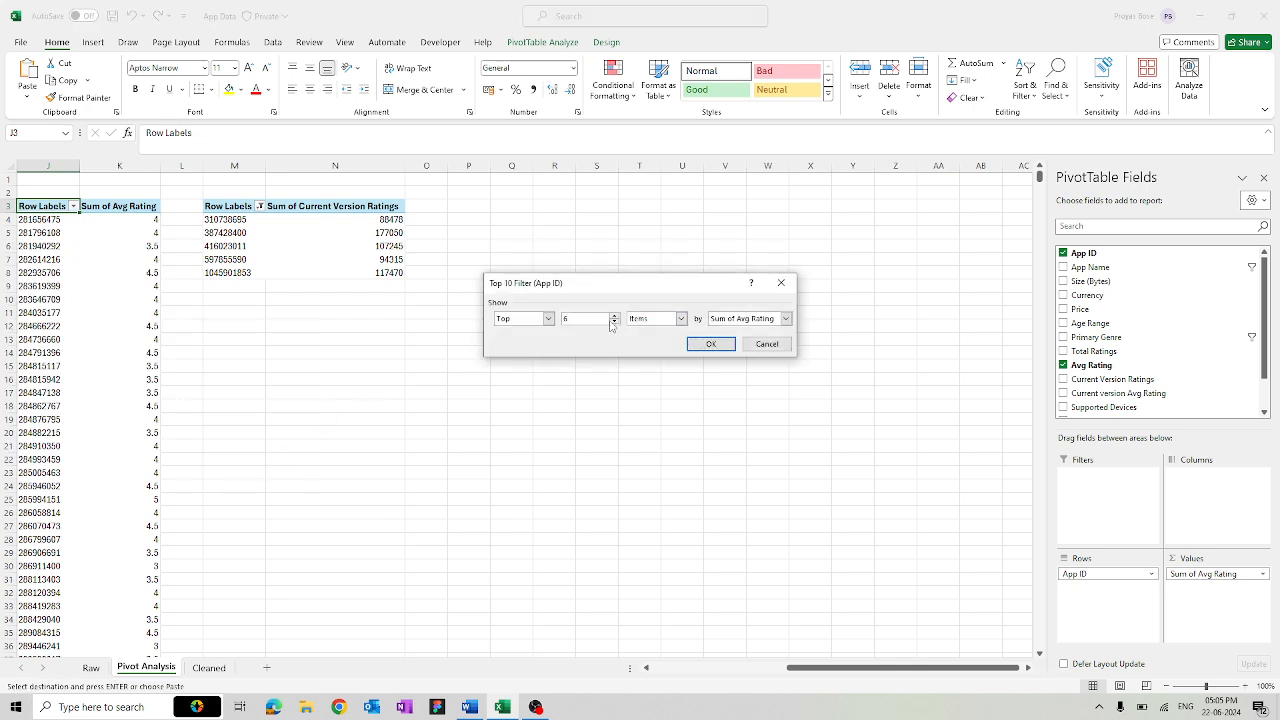
type("5")
left_click(709, 343)
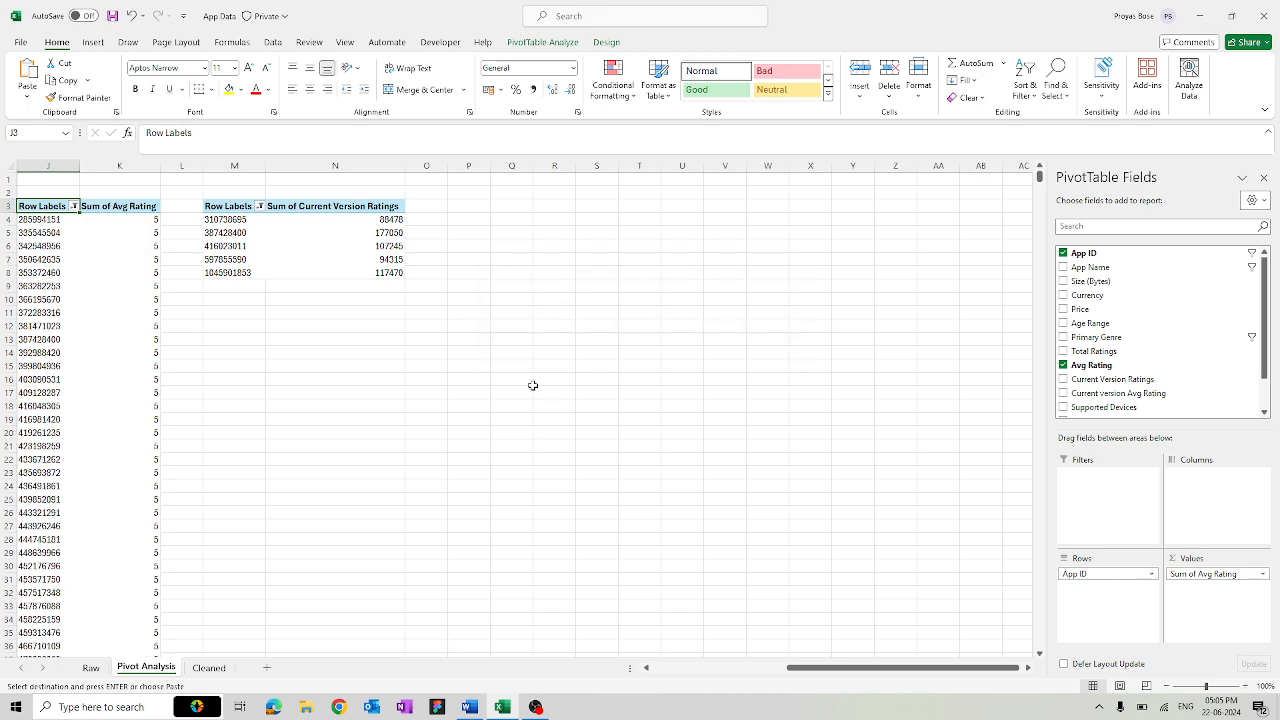
- Copy the Current Version Ratings PivotTable at M3 to cell M12
scroll(533, 385, "left", 3)
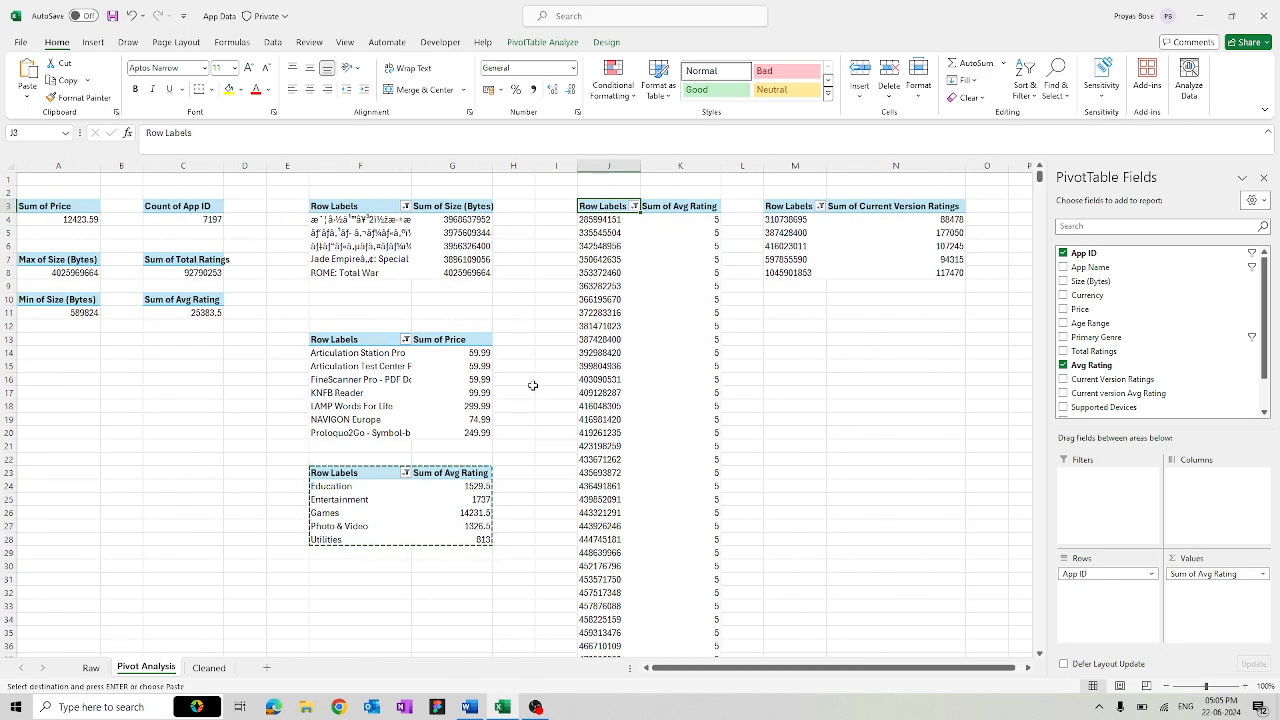
left_click(830, 418)
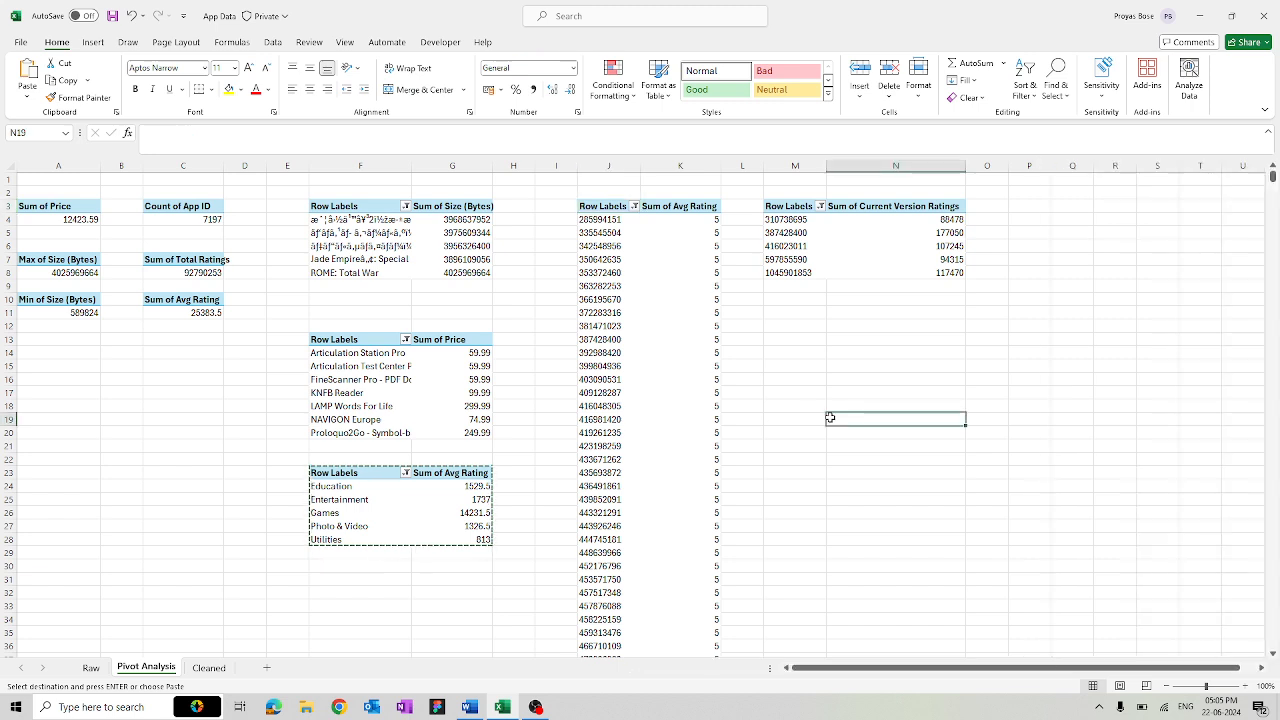
left_click(782, 375)
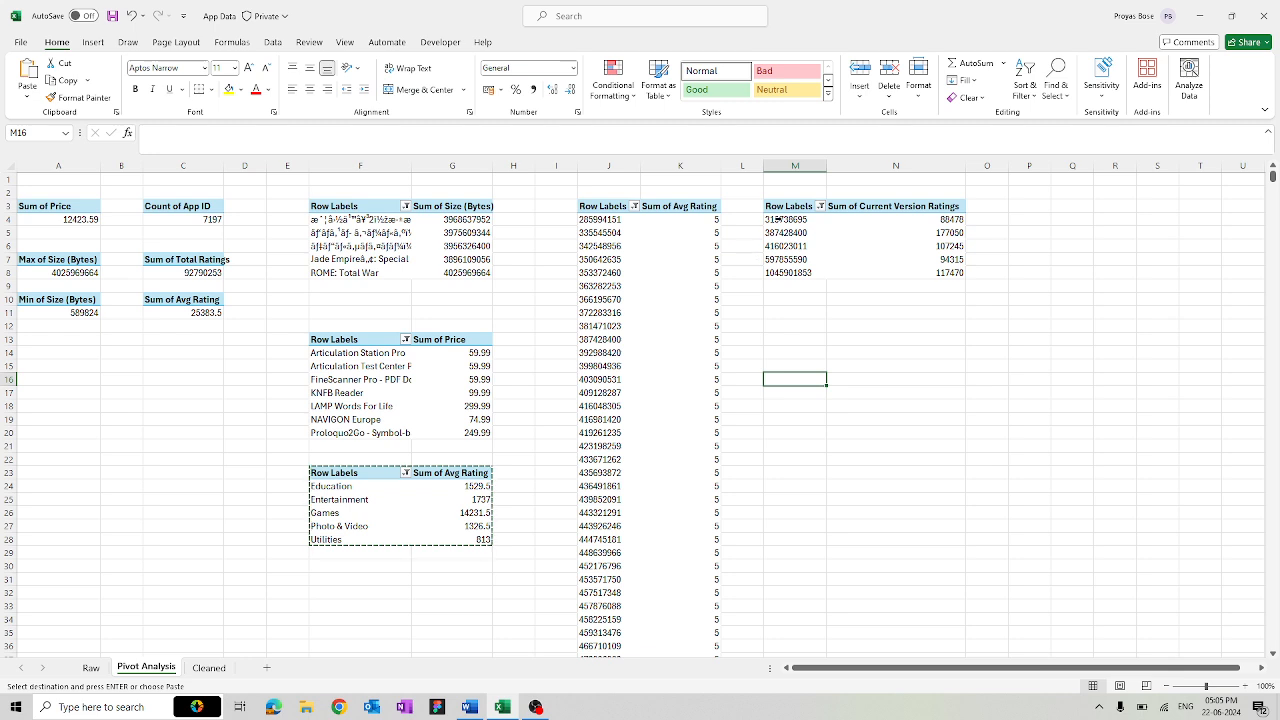
left_click_drag(778, 207, 875, 271)
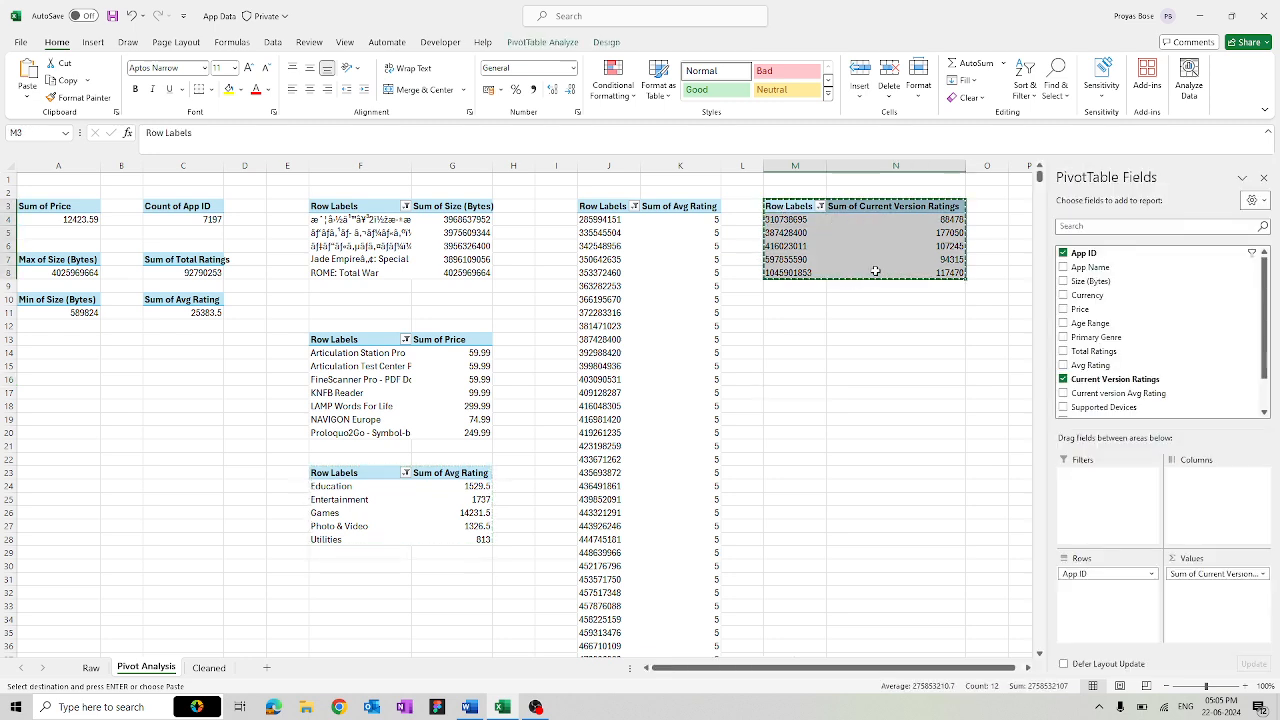
left_click(787, 325)
key("ctrl+v")
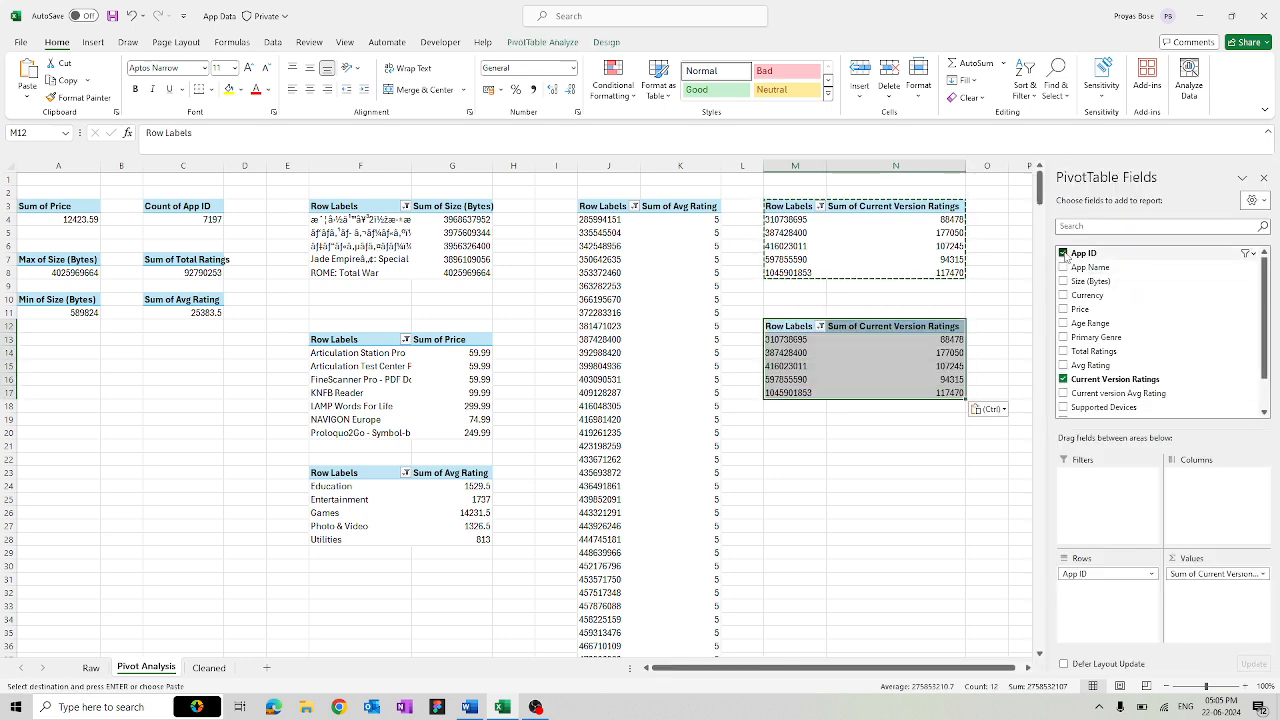
- Replace the M12 PivotTable's fields with Age Range as rows and Sum of Price as values
left_click(1064, 254)
left_click(1063, 379)
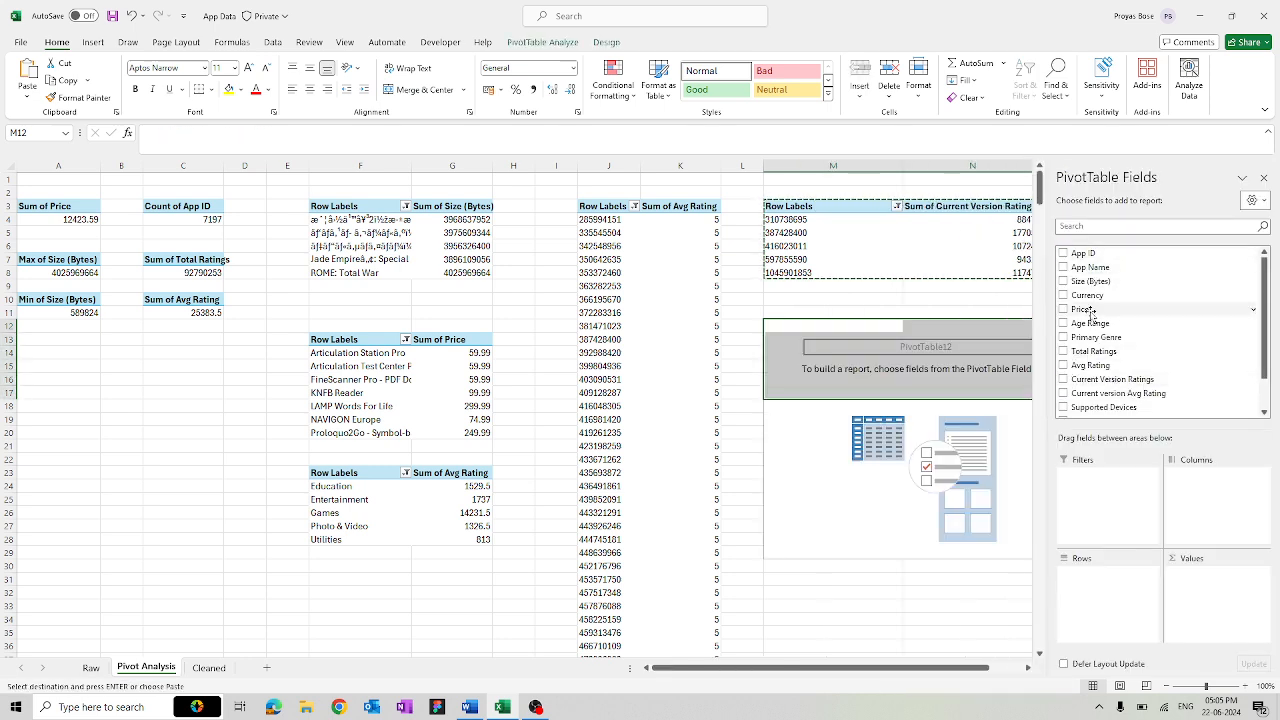
left_click_drag(1090, 323, 1087, 609)
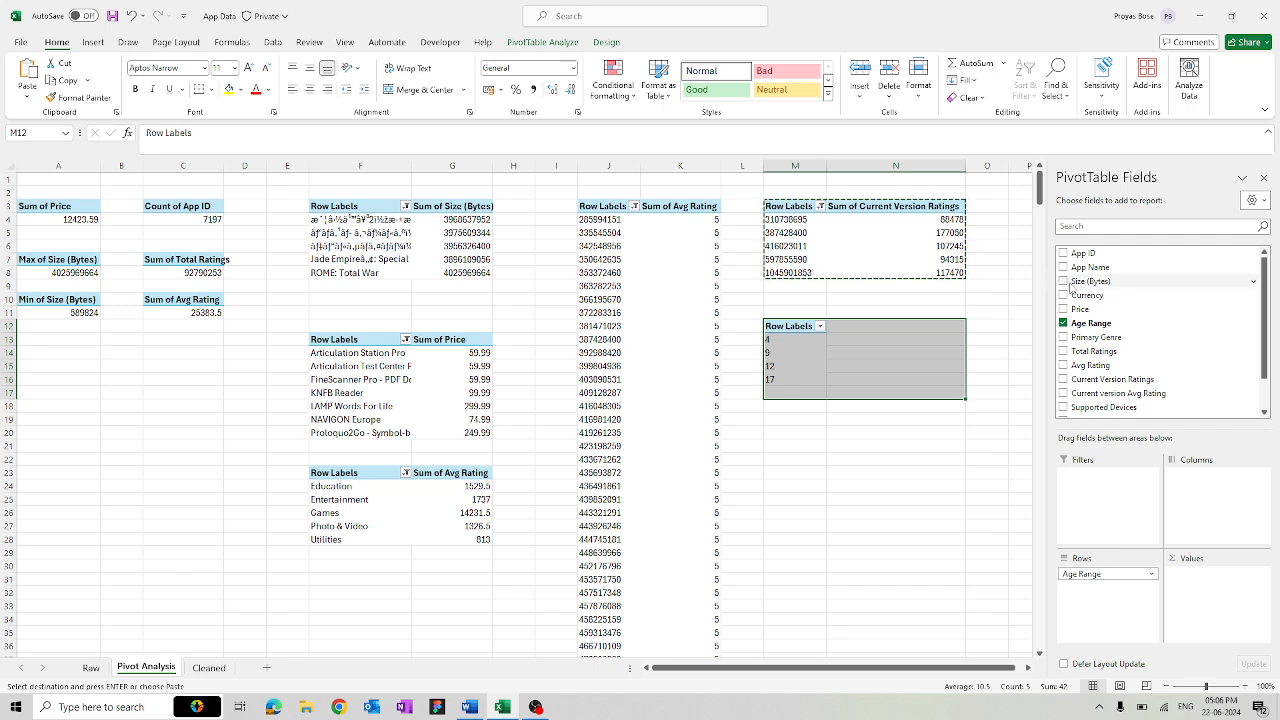
left_click_drag(1090, 309, 1217, 588)
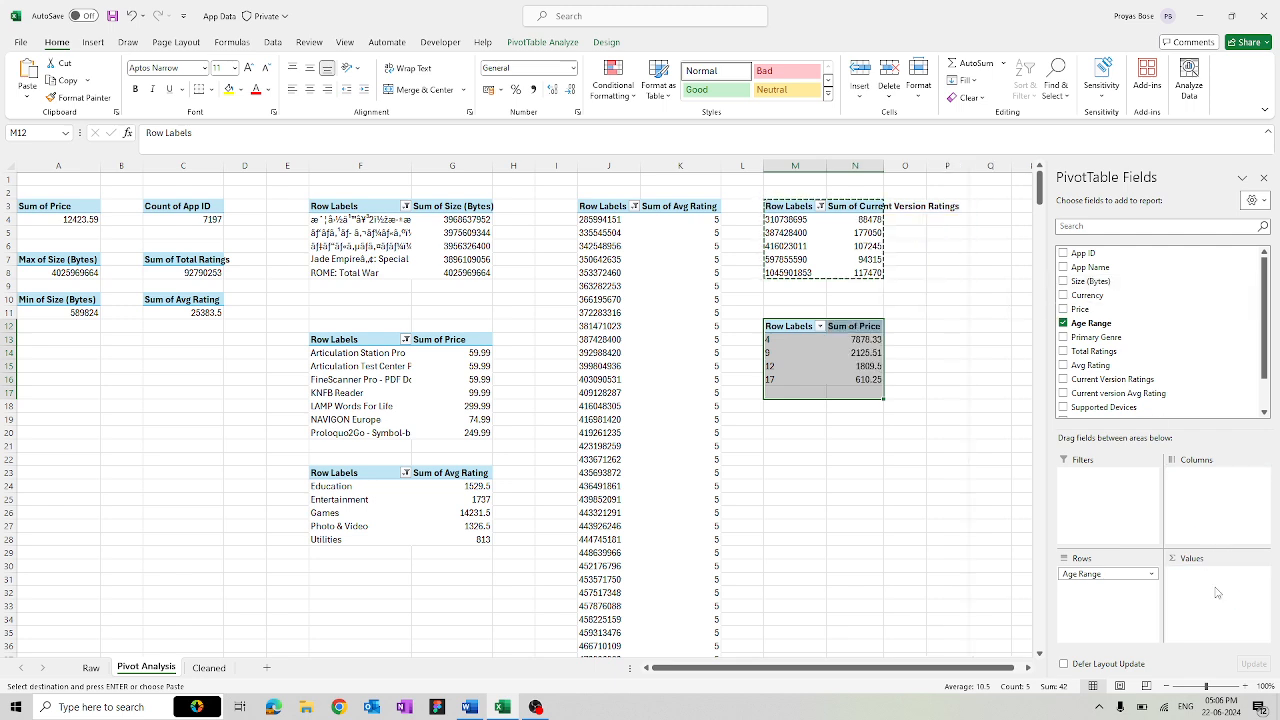
- Copy the Age Range PivotTable at M12 to cell M19
left_click_drag(776, 326, 818, 366)
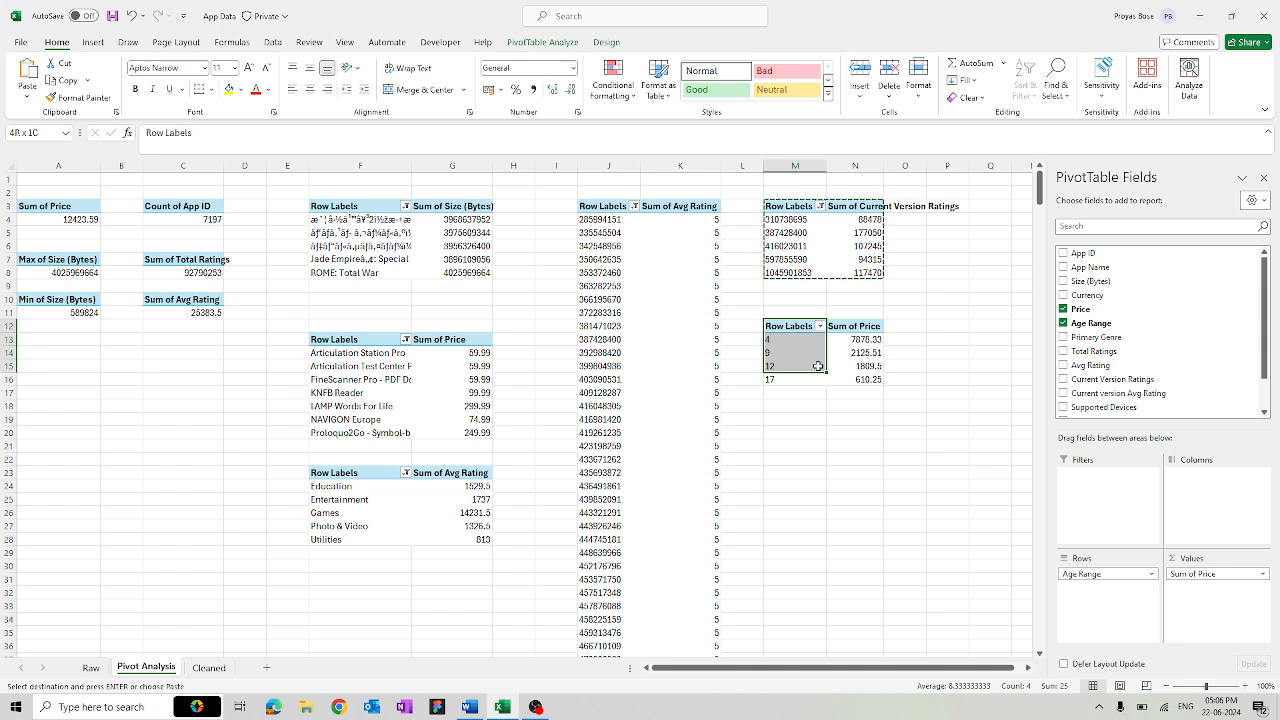
left_click_drag(857, 379, 866, 382)
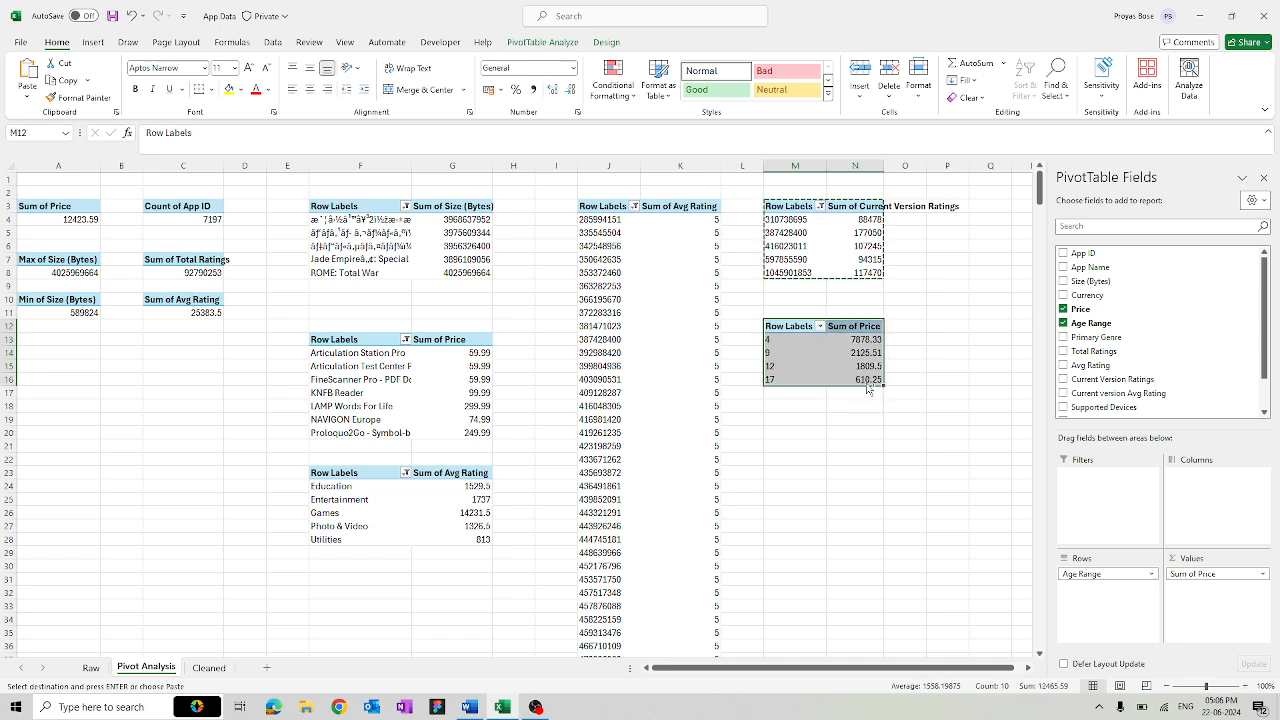
key("ctrl+c")
left_click(866, 380, "ctrl")
left_click(795, 421)
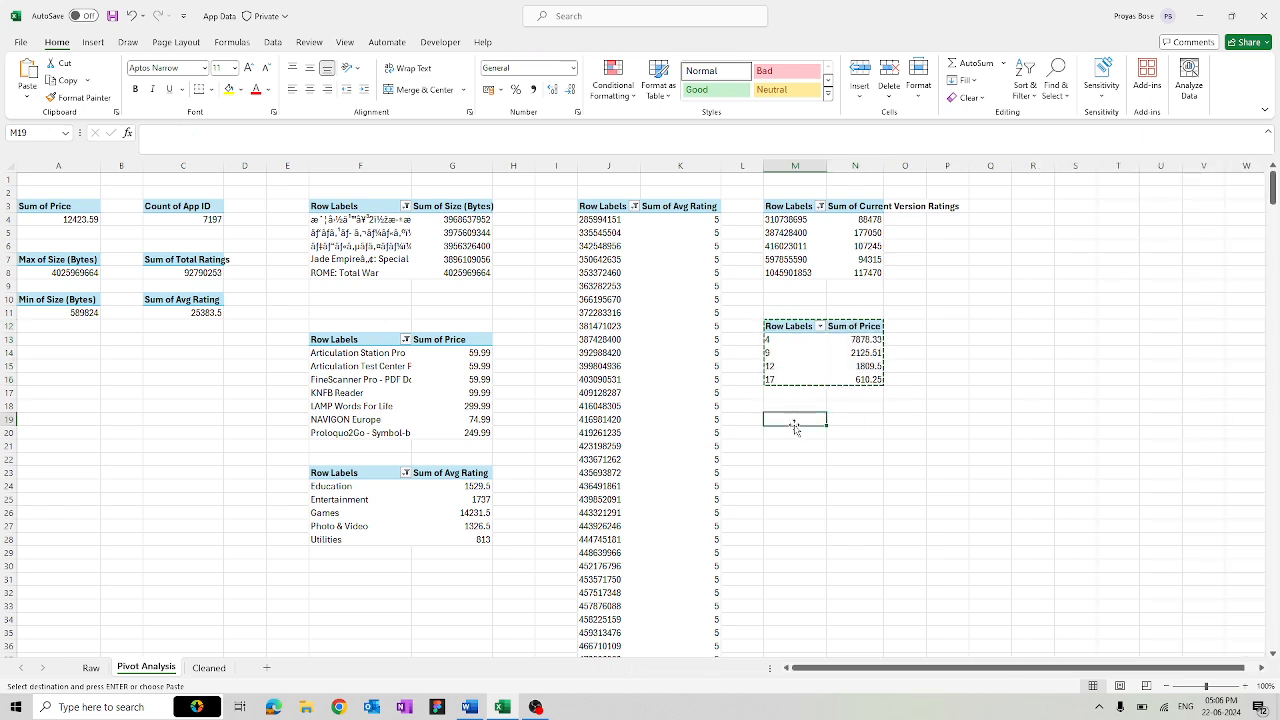
key("ctrl+v")
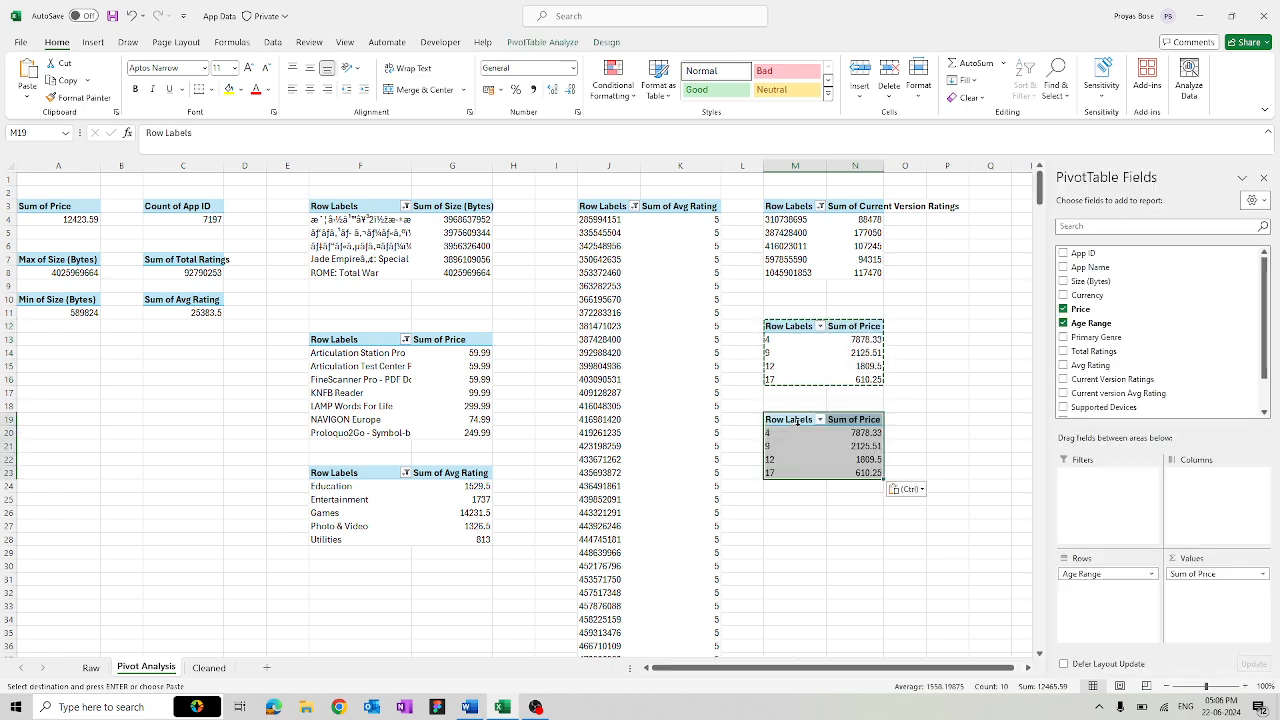
- Replace the M19 PivotTable's fields with Size (Bytes) as rows and Sum of Avg Rating as values
left_click_drag(1080, 565, 997, 580)
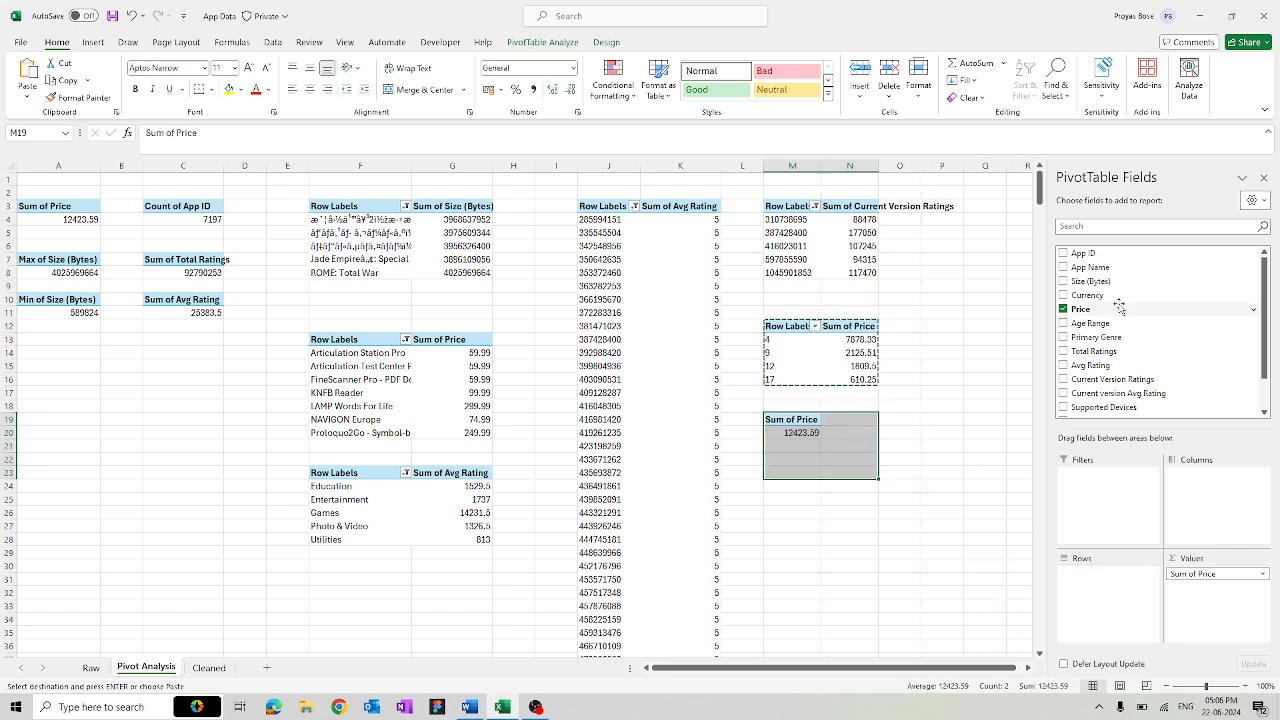
left_click_drag(1090, 281, 1106, 606)
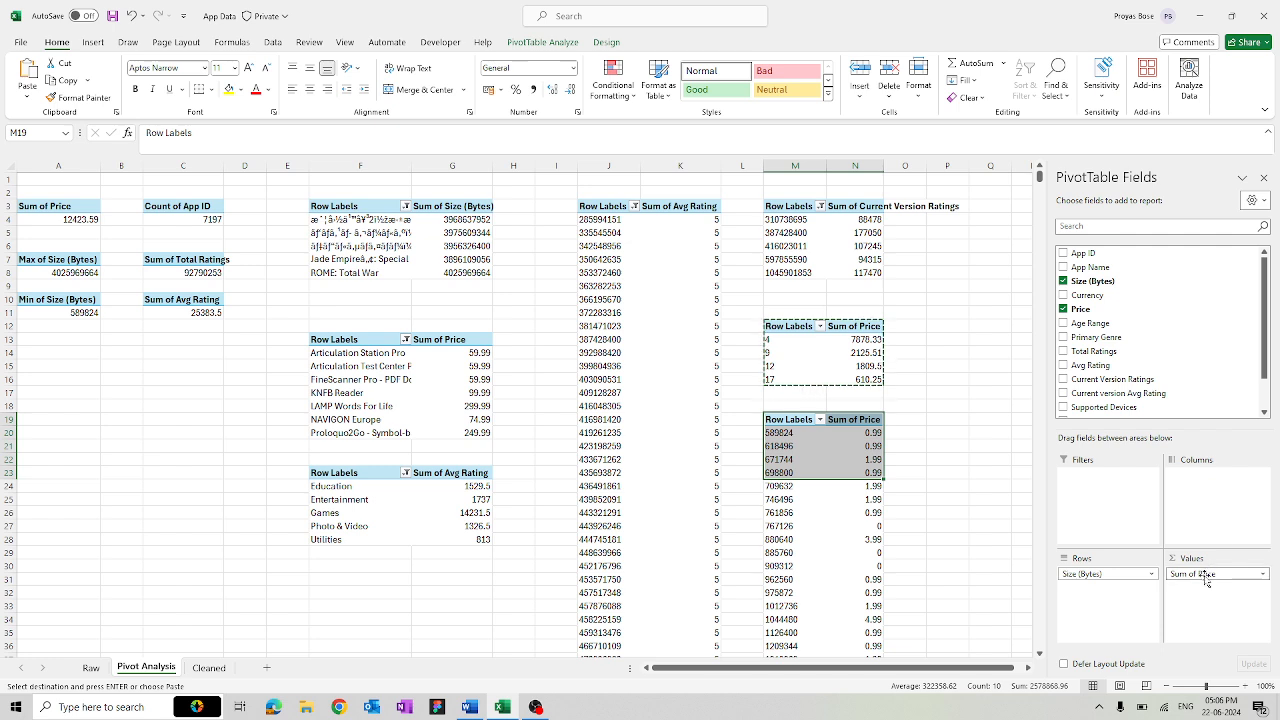
left_click_drag(1206, 578, 995, 595)
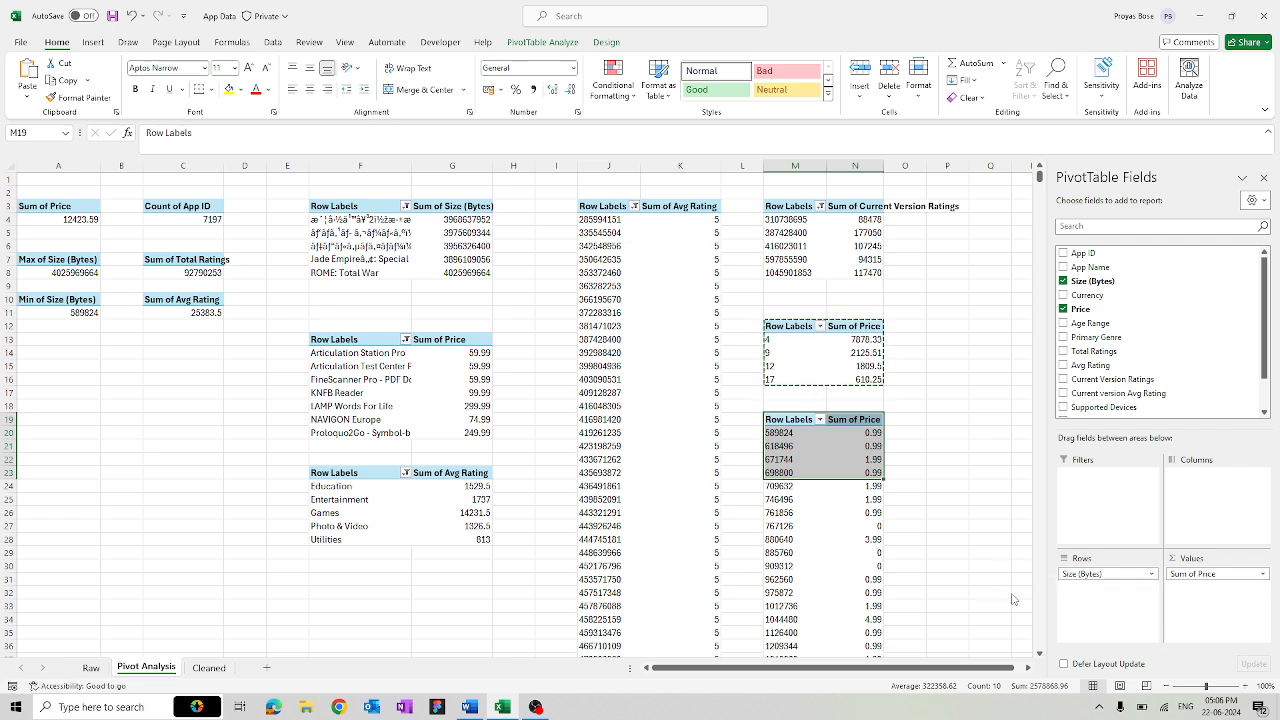
left_click(1065, 367)
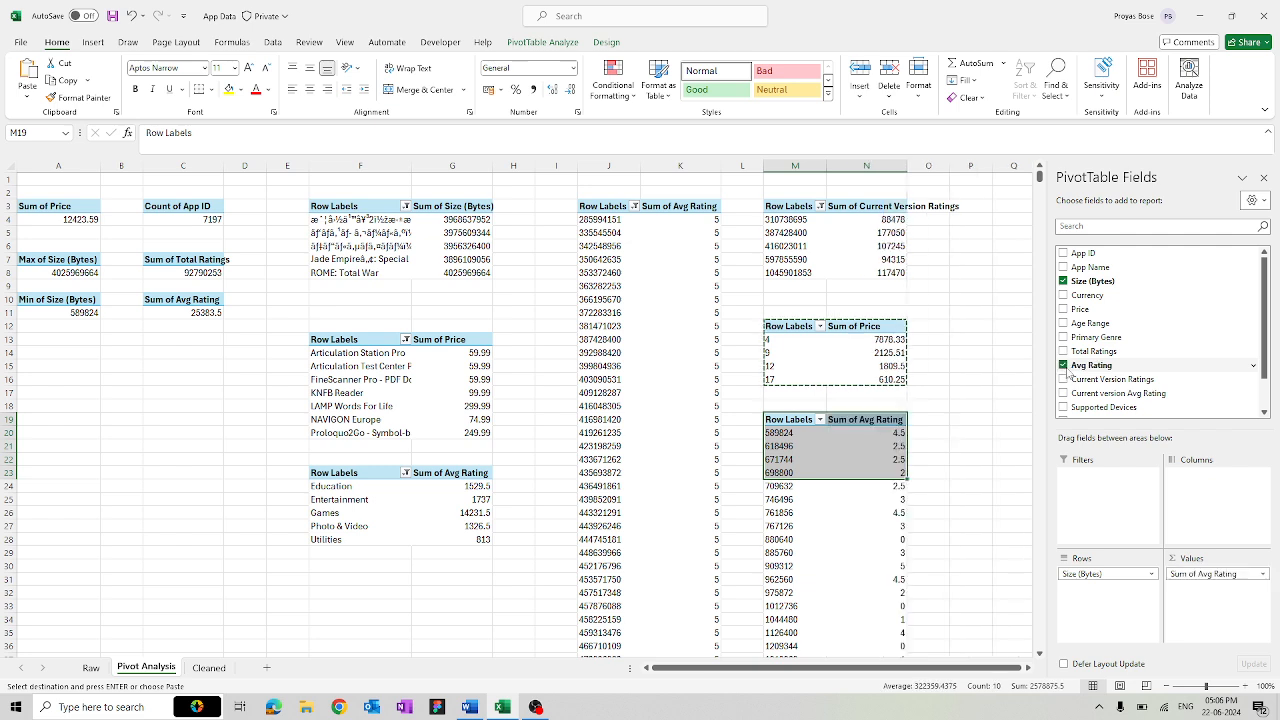
left_click(791, 434)
right_click(792, 435)
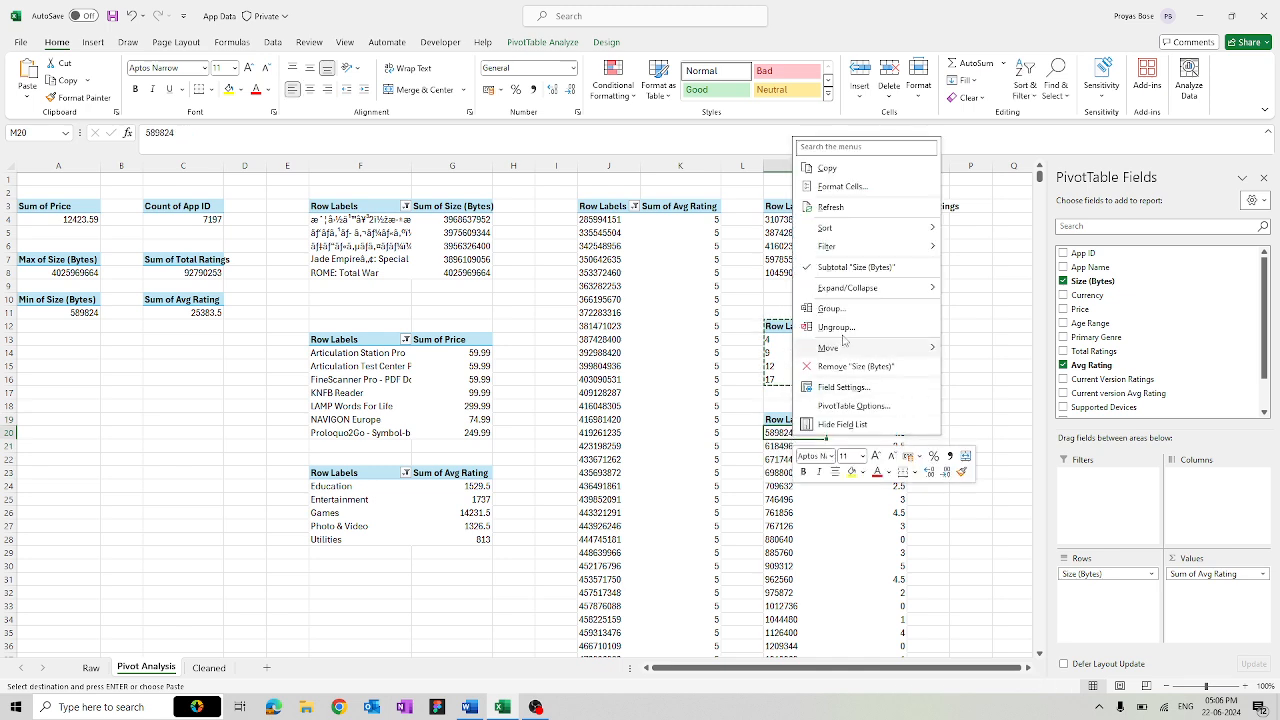
key("Escape")
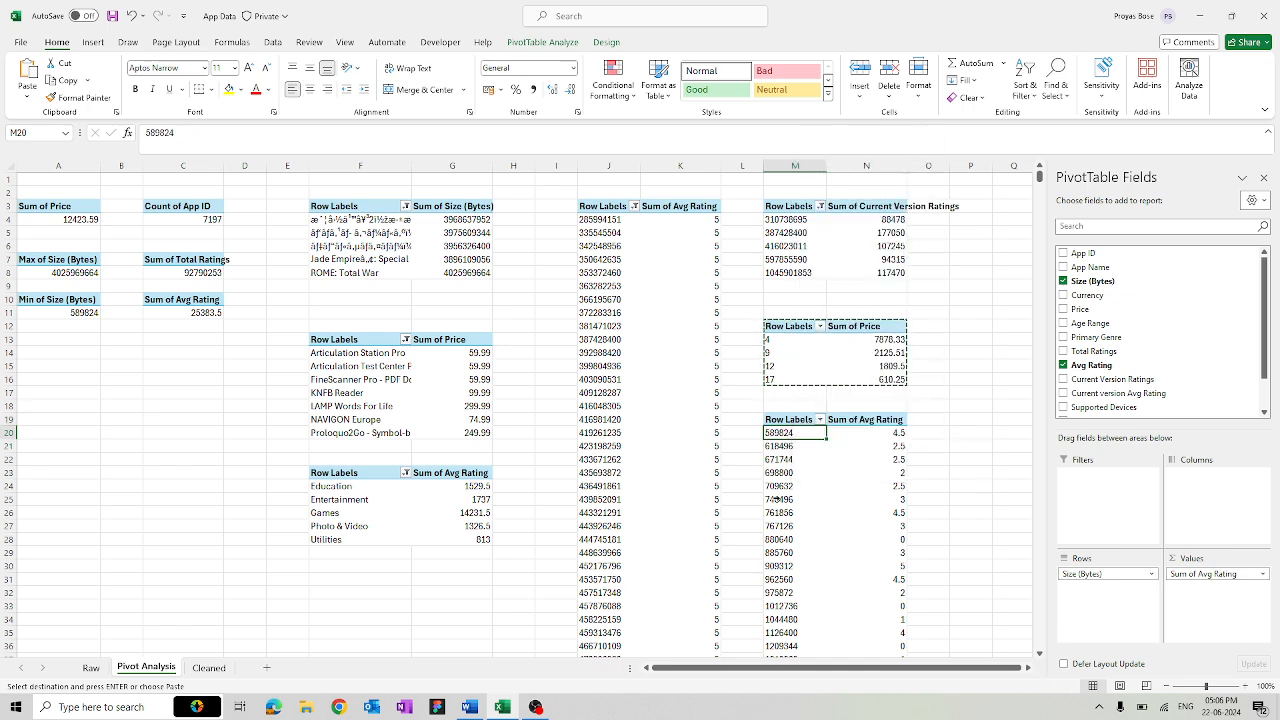
left_click(778, 498)
right_click(778, 498)
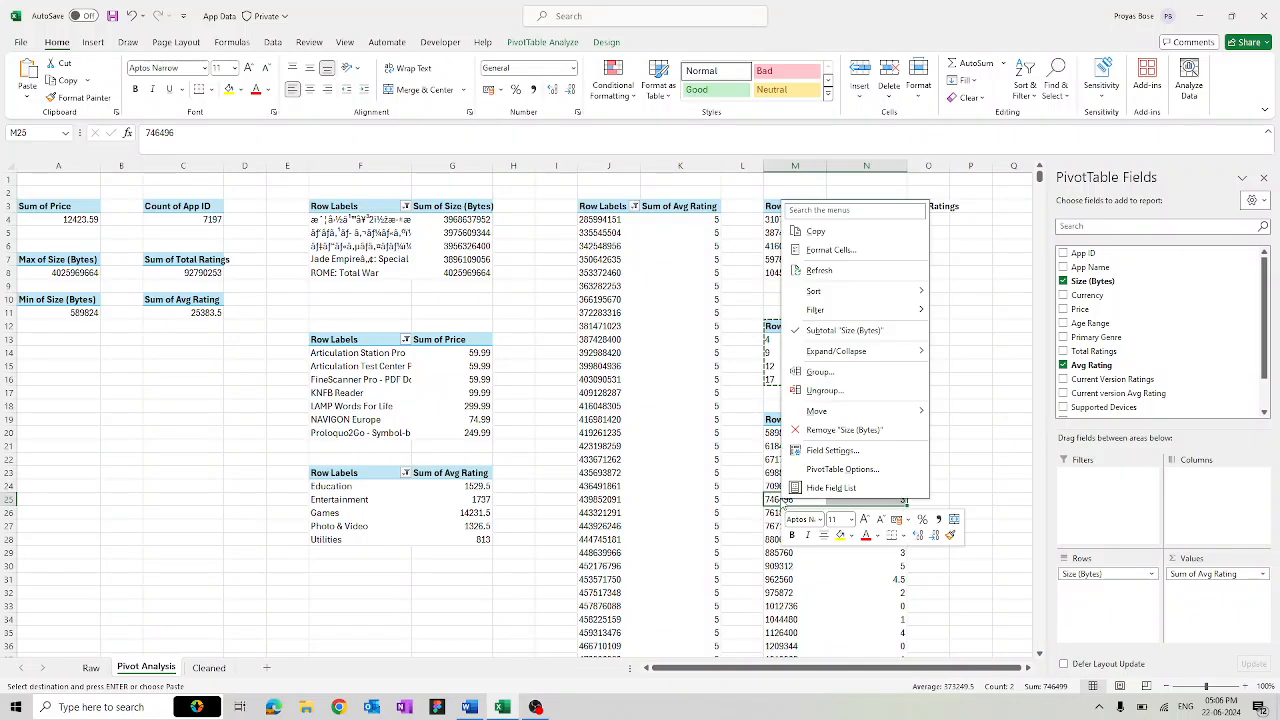
left_click(820, 371)
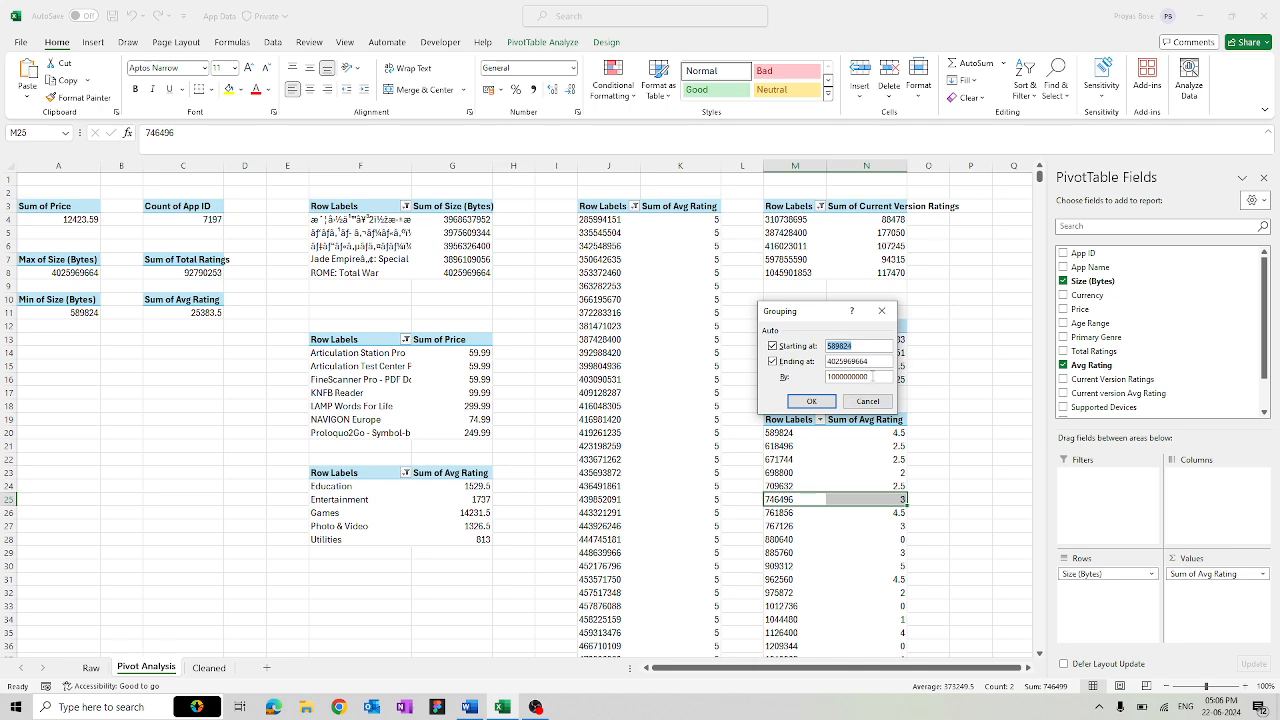
left_click(812, 401)
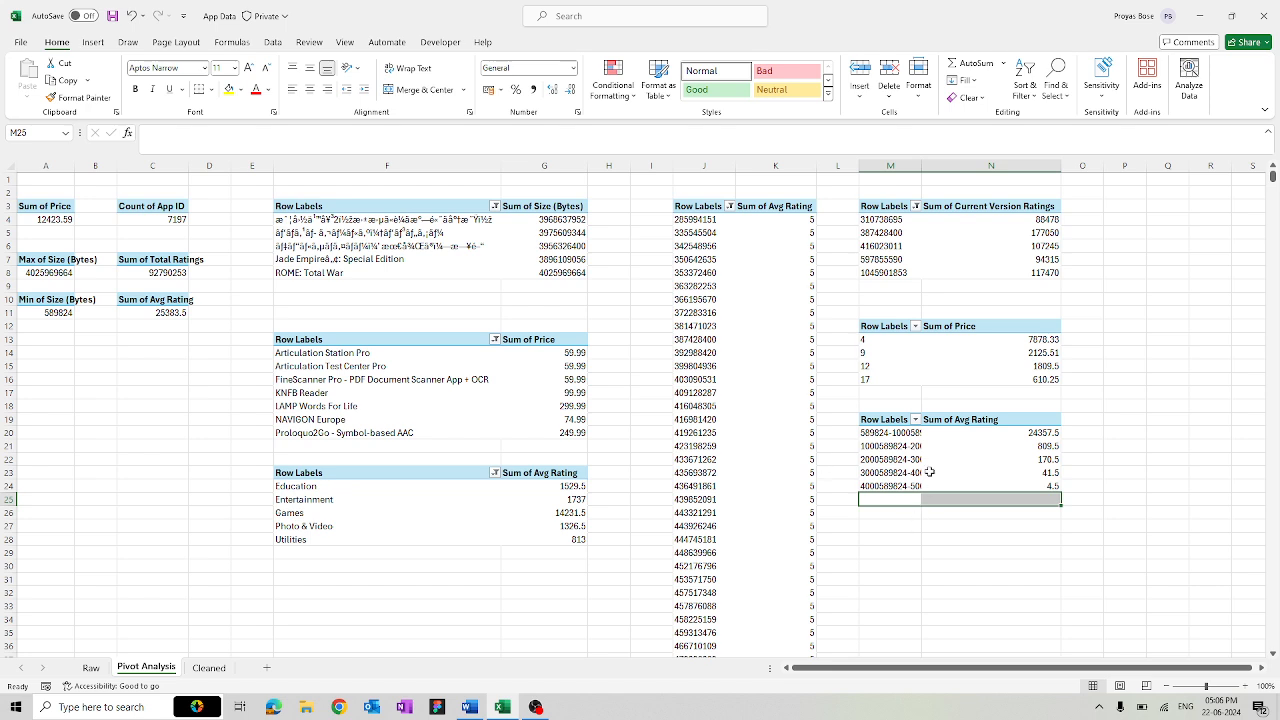
- Widen column M so the grouped size-range labels fit
left_click_drag(920, 164, 958, 163)
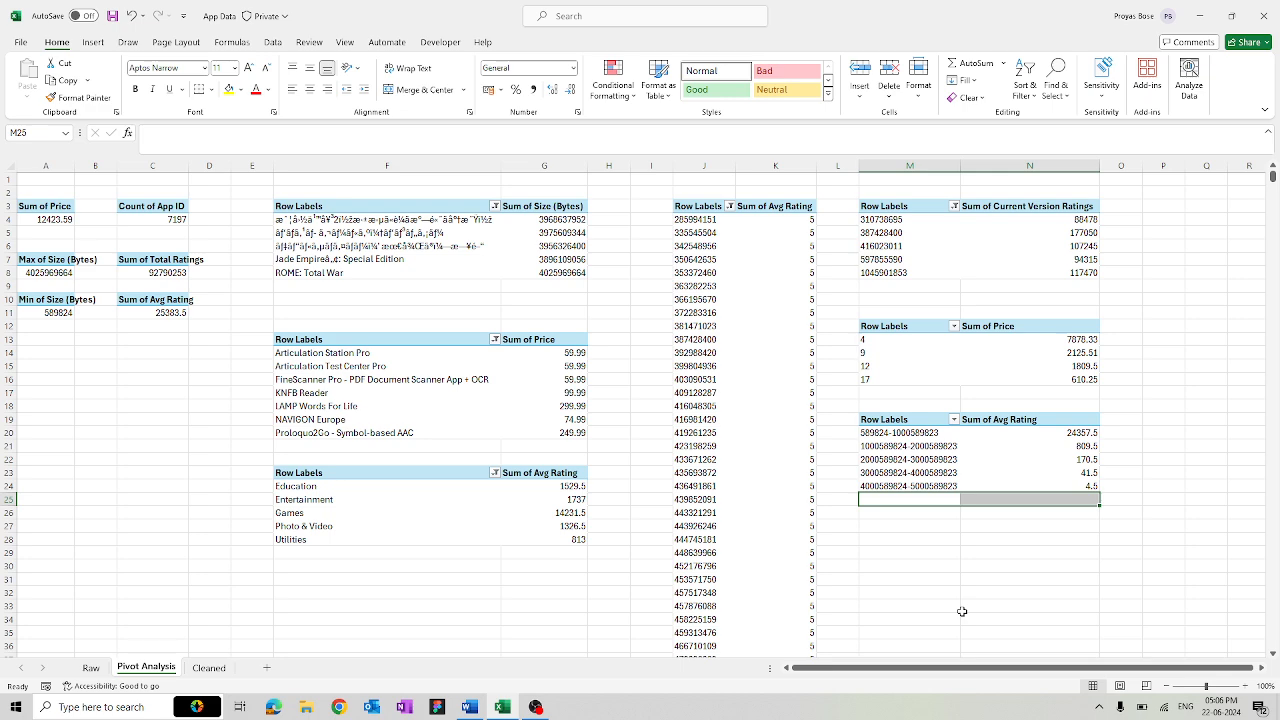
scroll(961, 611, "down", 8)
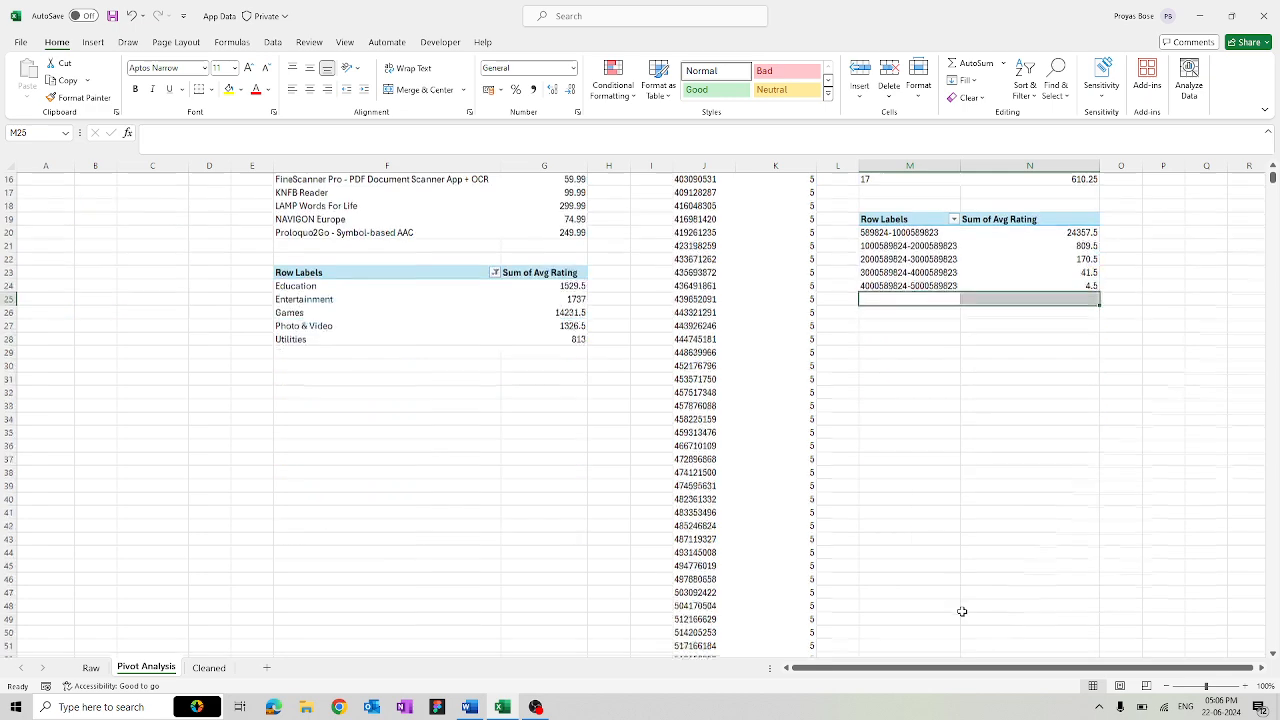
scroll(961, 611, "up", 1)
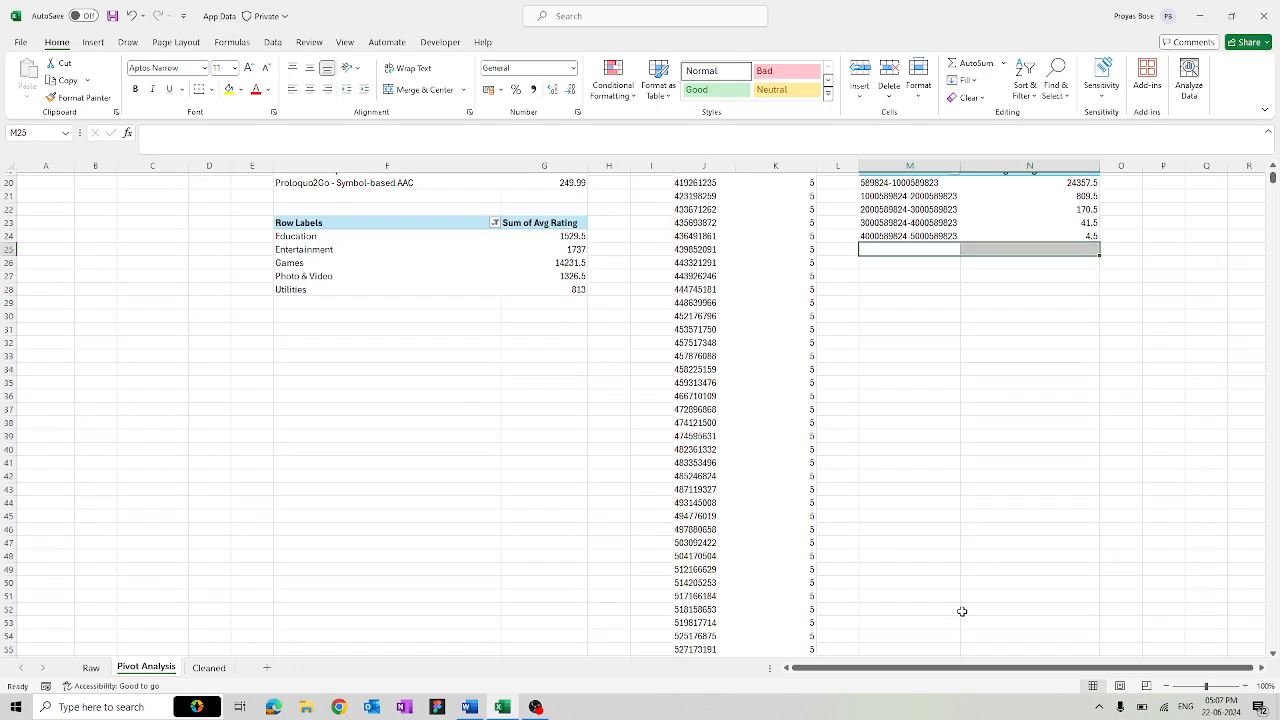
- Copy the Primary Genre PivotTable at F23 to cell F32
left_click(361, 342)
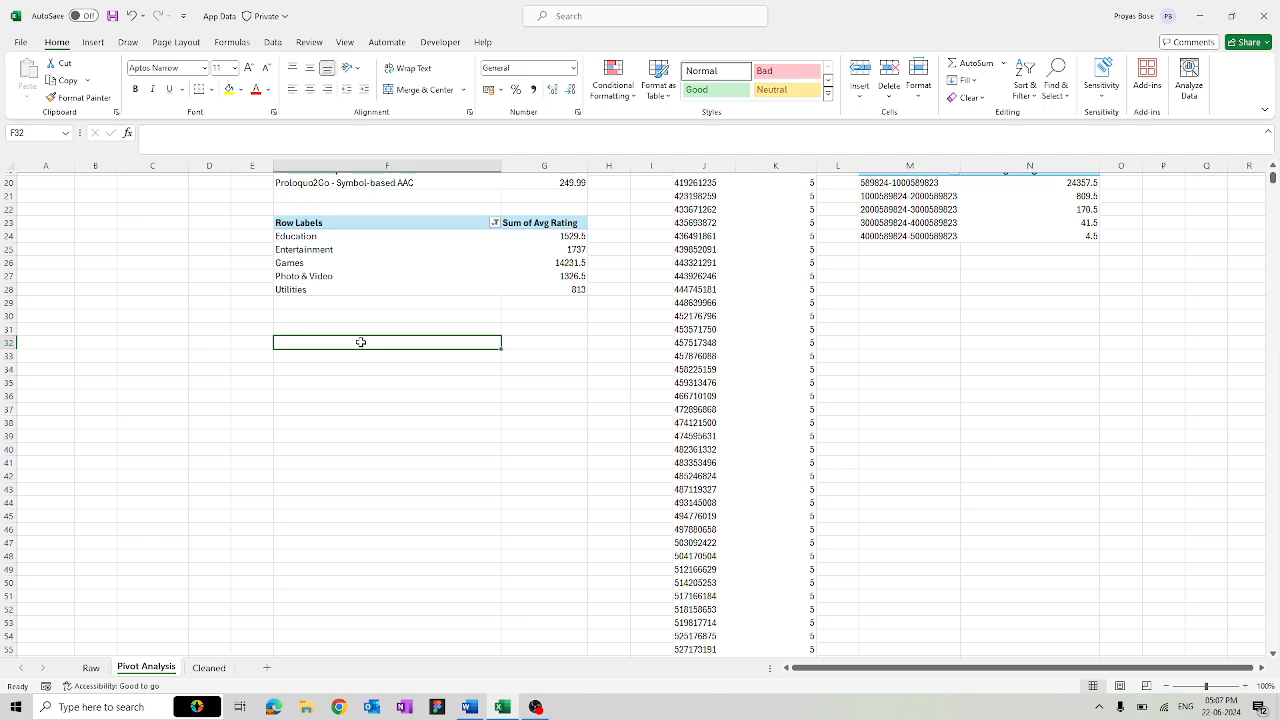
scroll(361, 342, "up", 5)
left_click(297, 416)
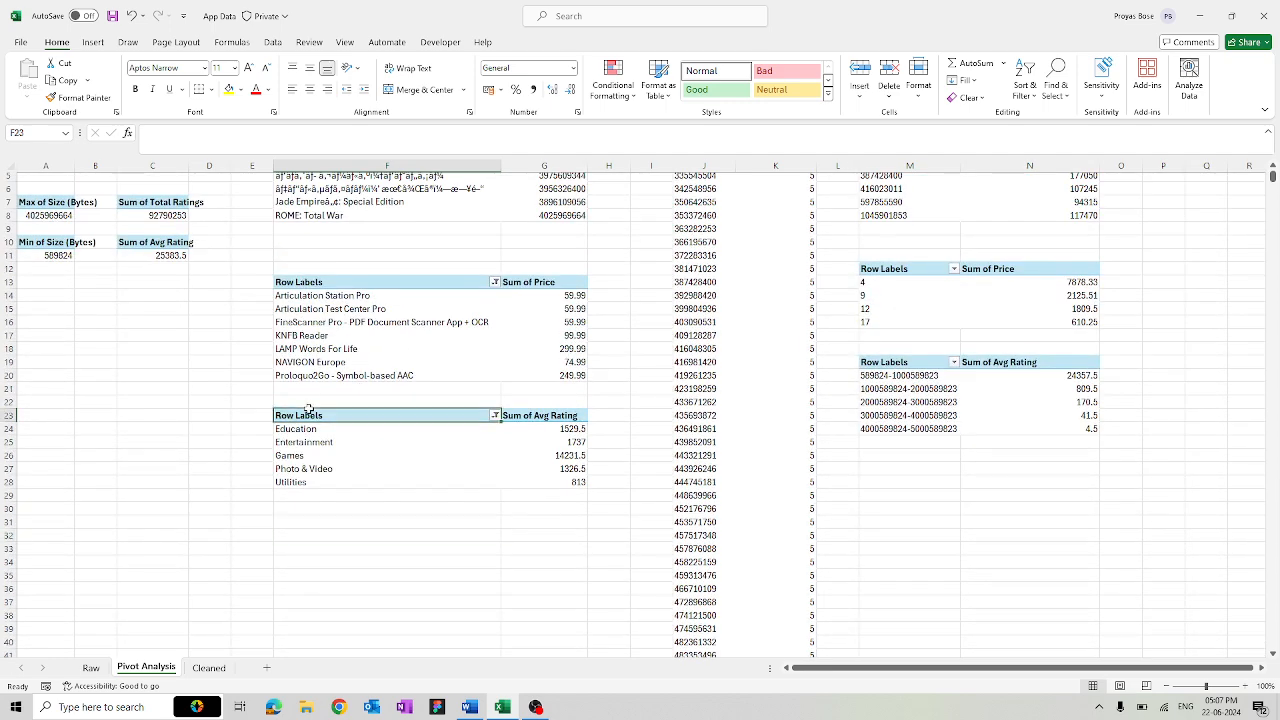
left_click_drag(340, 416, 542, 481)
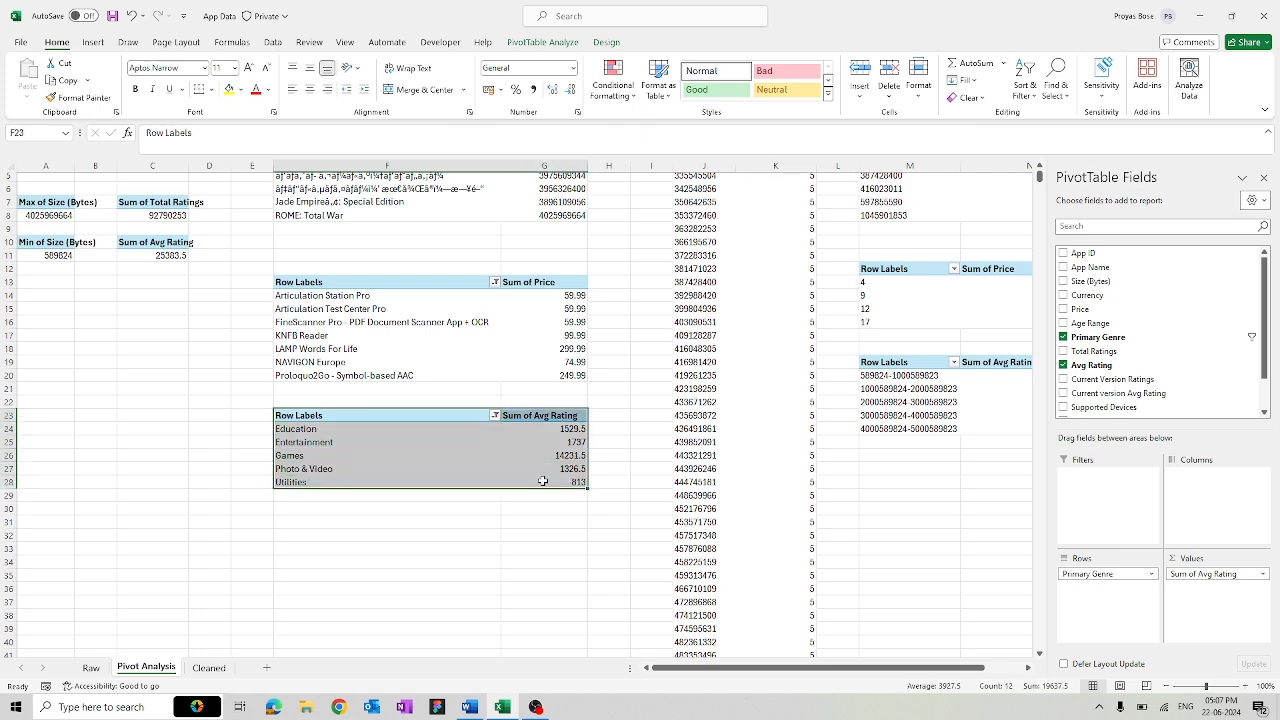
key("ctrl+c")
left_click(307, 535)
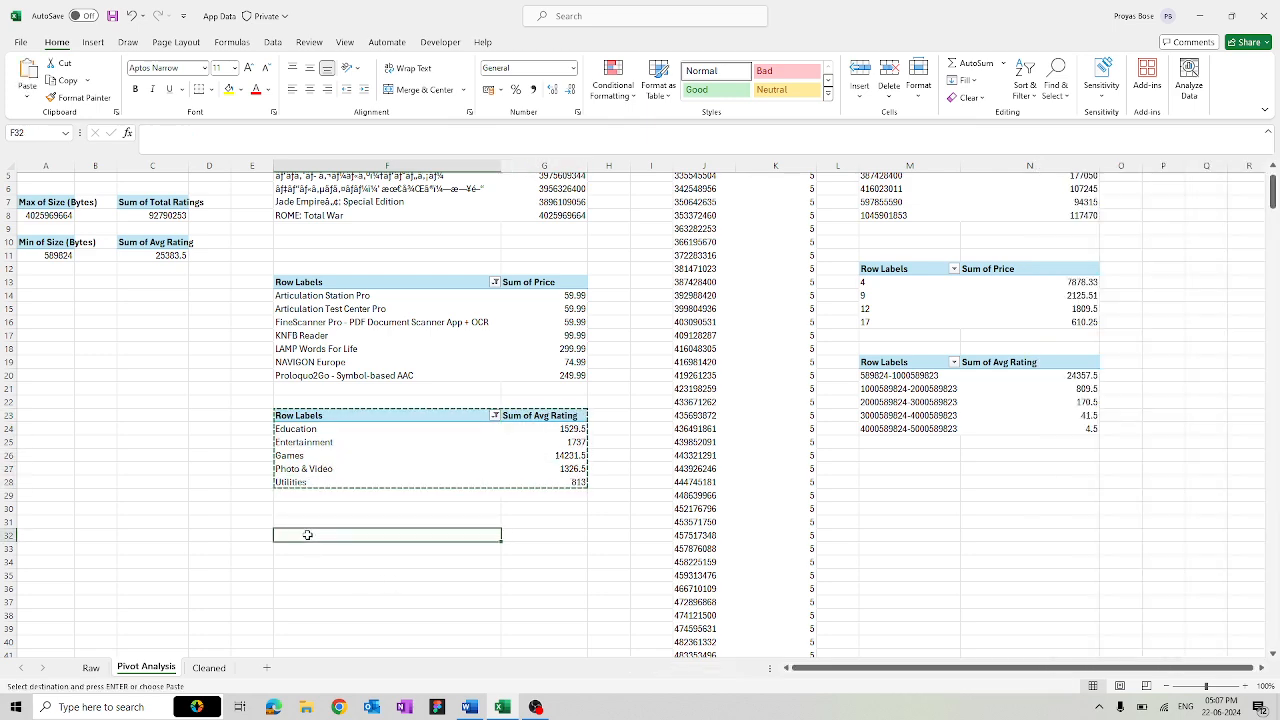
key("ctrl+v")
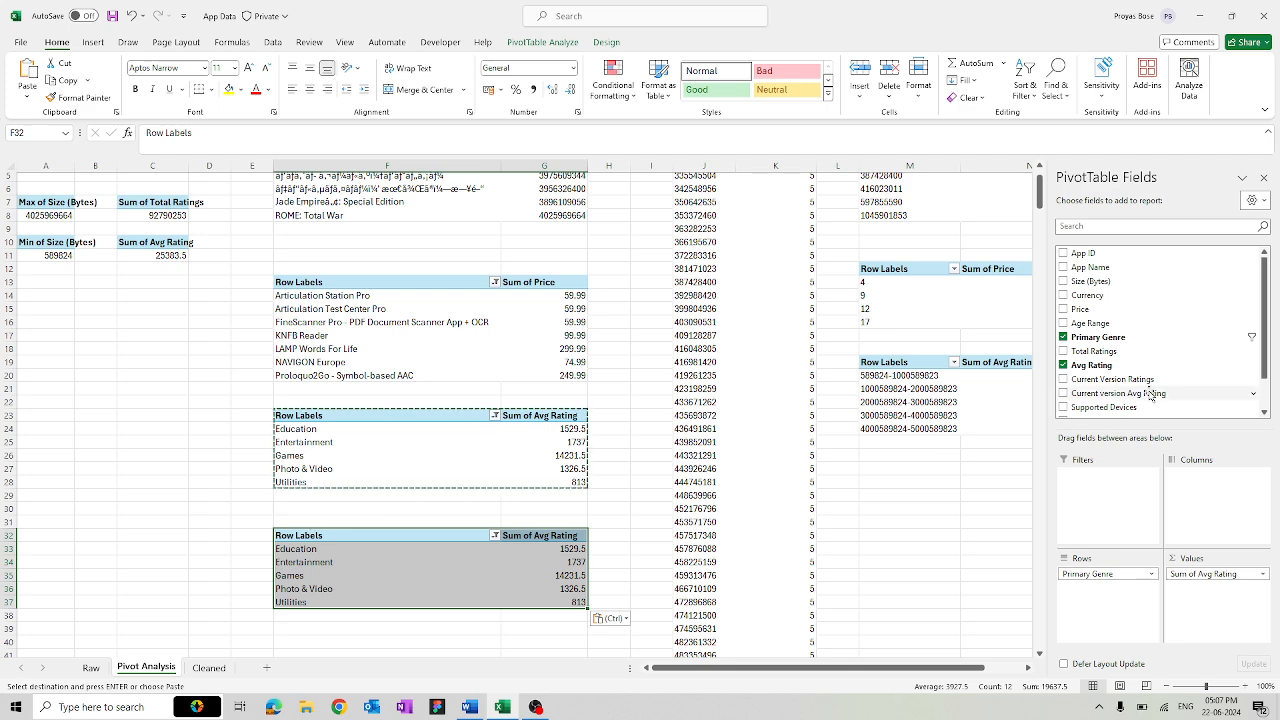
- Replace the F32 PivotTable's fields with App ID as rows and Sum of Supported Languages as values
left_click(1064, 337)
left_click(1064, 365)
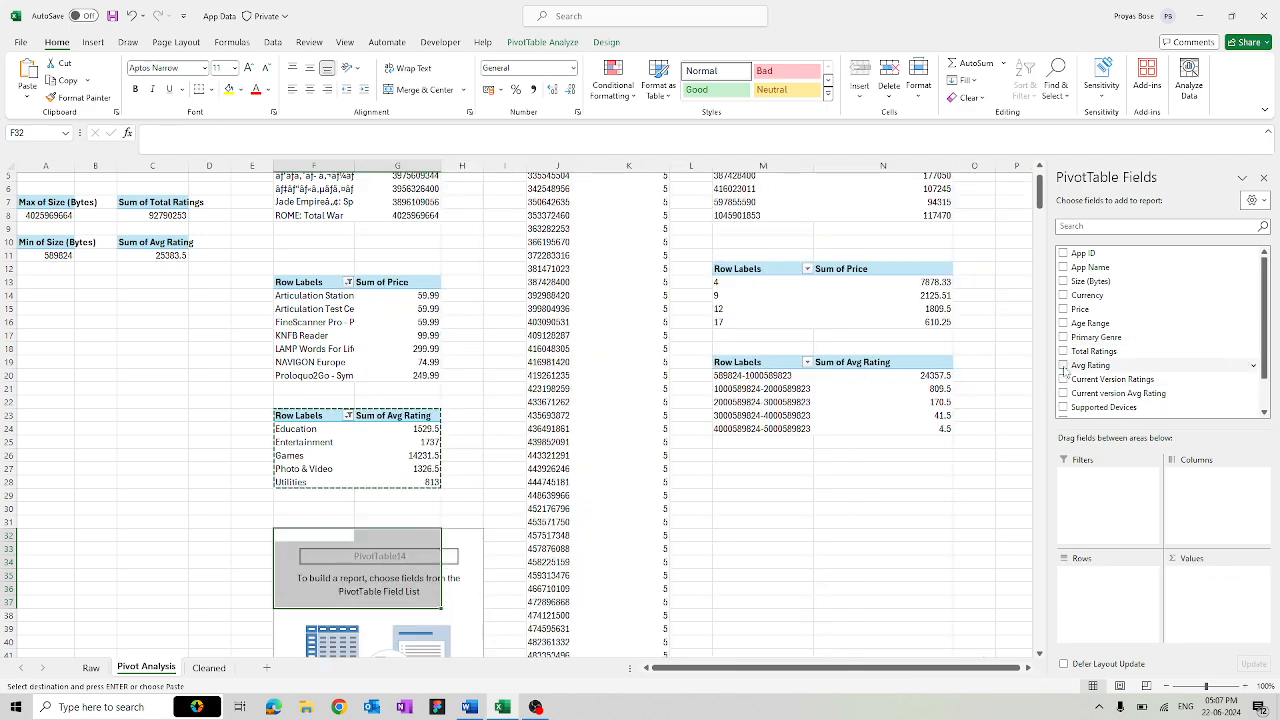
left_click(1064, 253)
left_click_drag(1218, 573, 1135, 591)
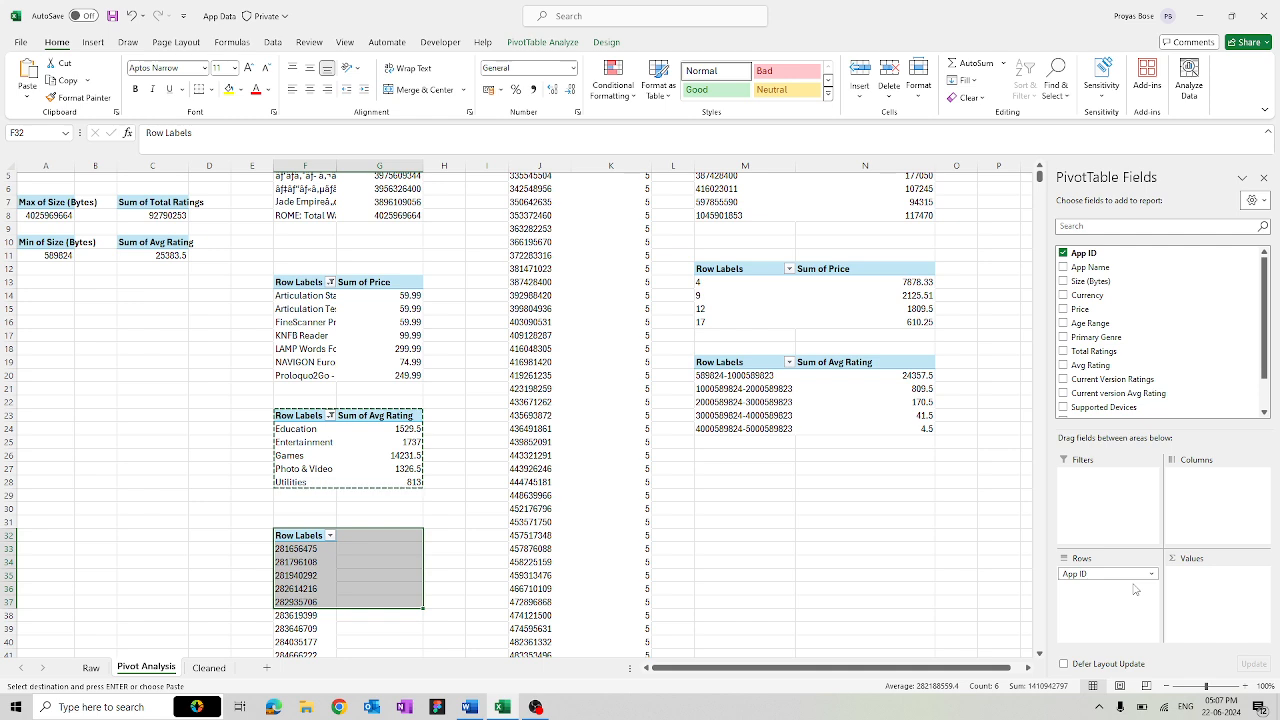
scroll(1166, 394, "down", 1)
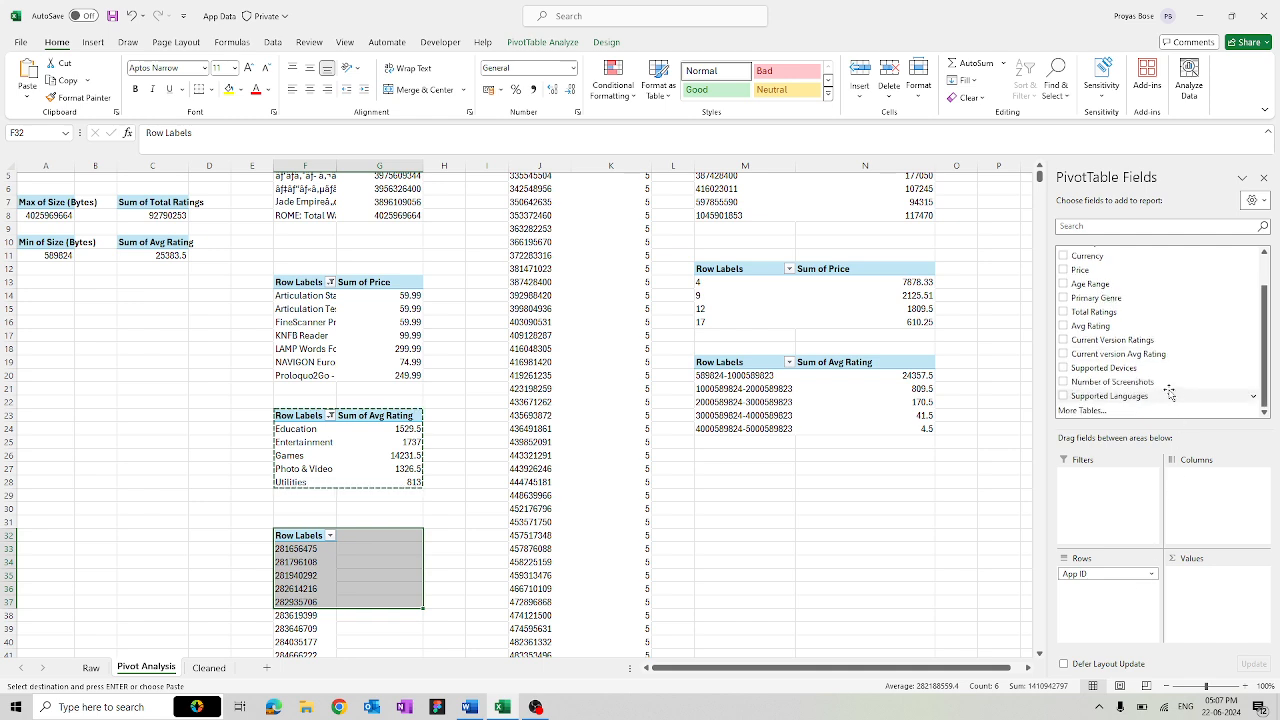
left_click(1063, 396)
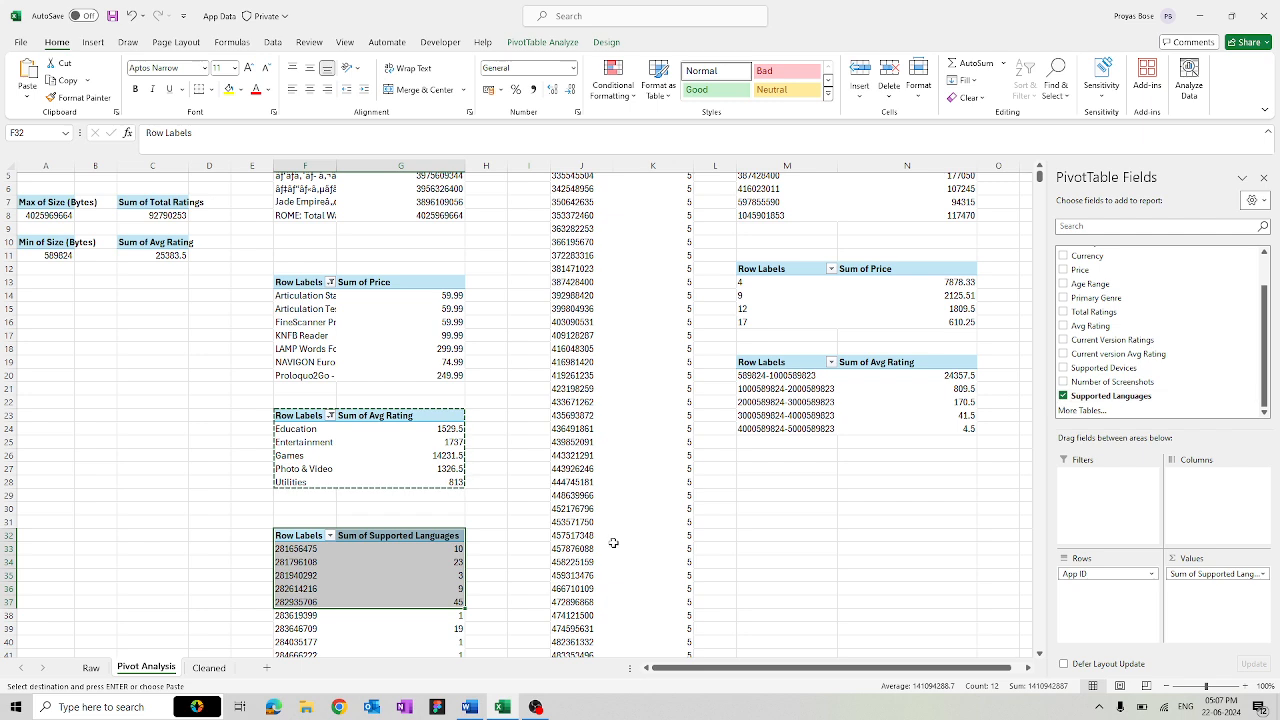
- Filter the F32 PivotTable's App IDs to the top 10 items by Sum of Supported Languages
left_click(330, 536)
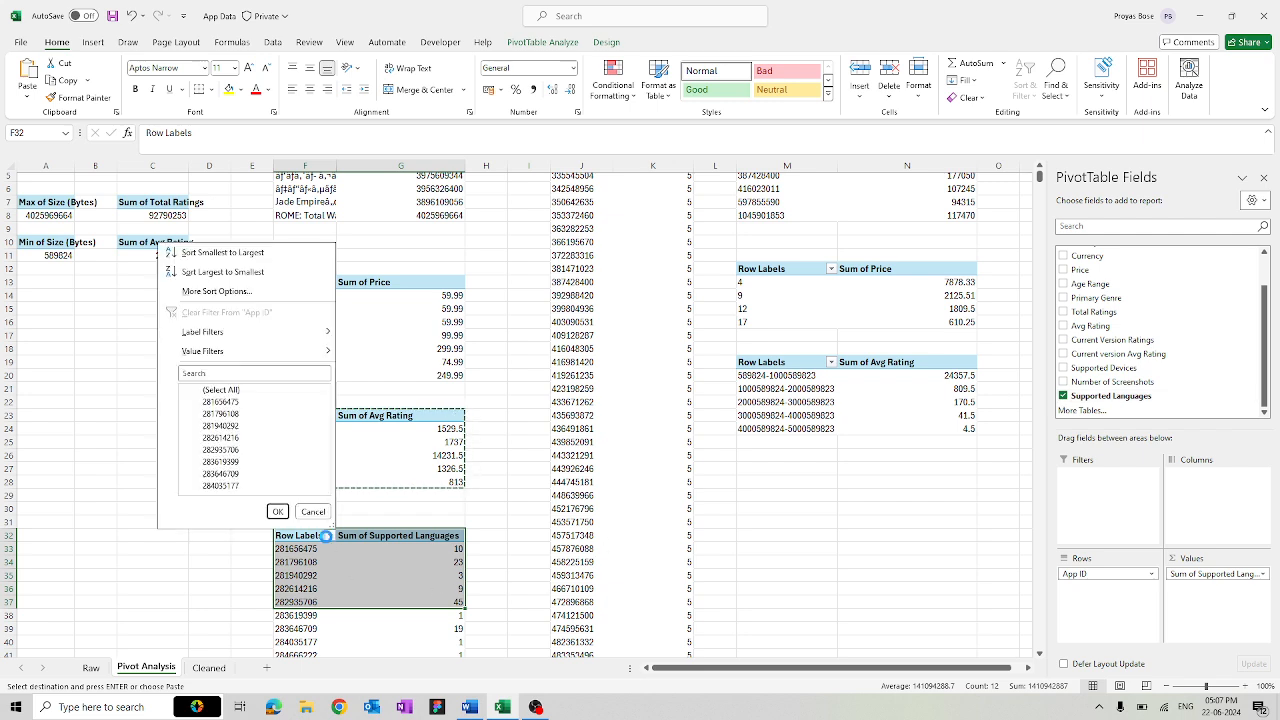
mouse_move(274, 352)
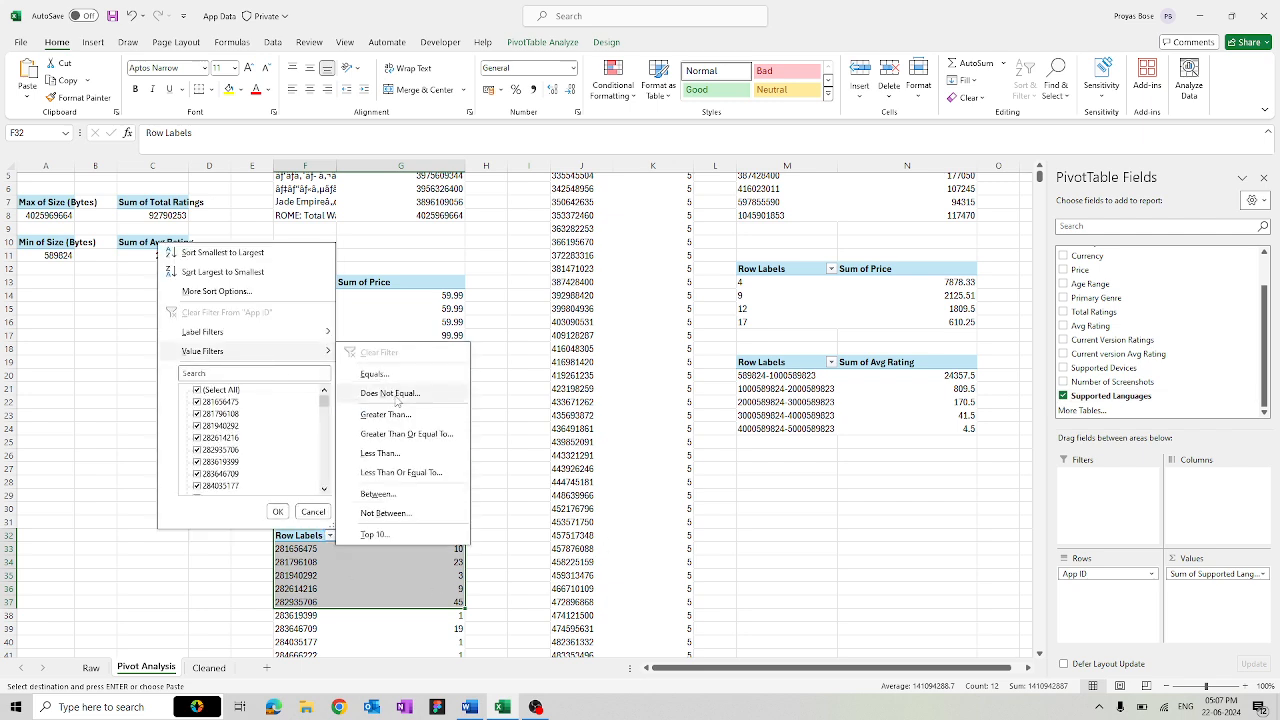
left_click(399, 535)
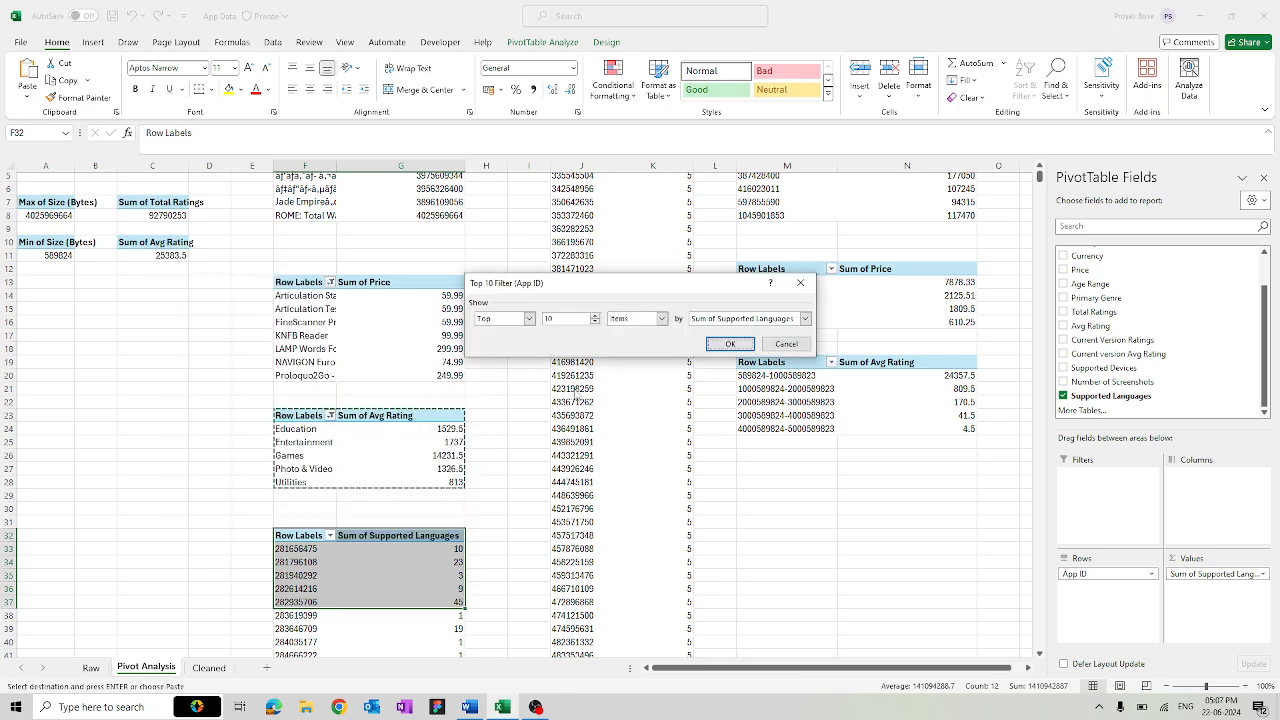
left_click(726, 343)
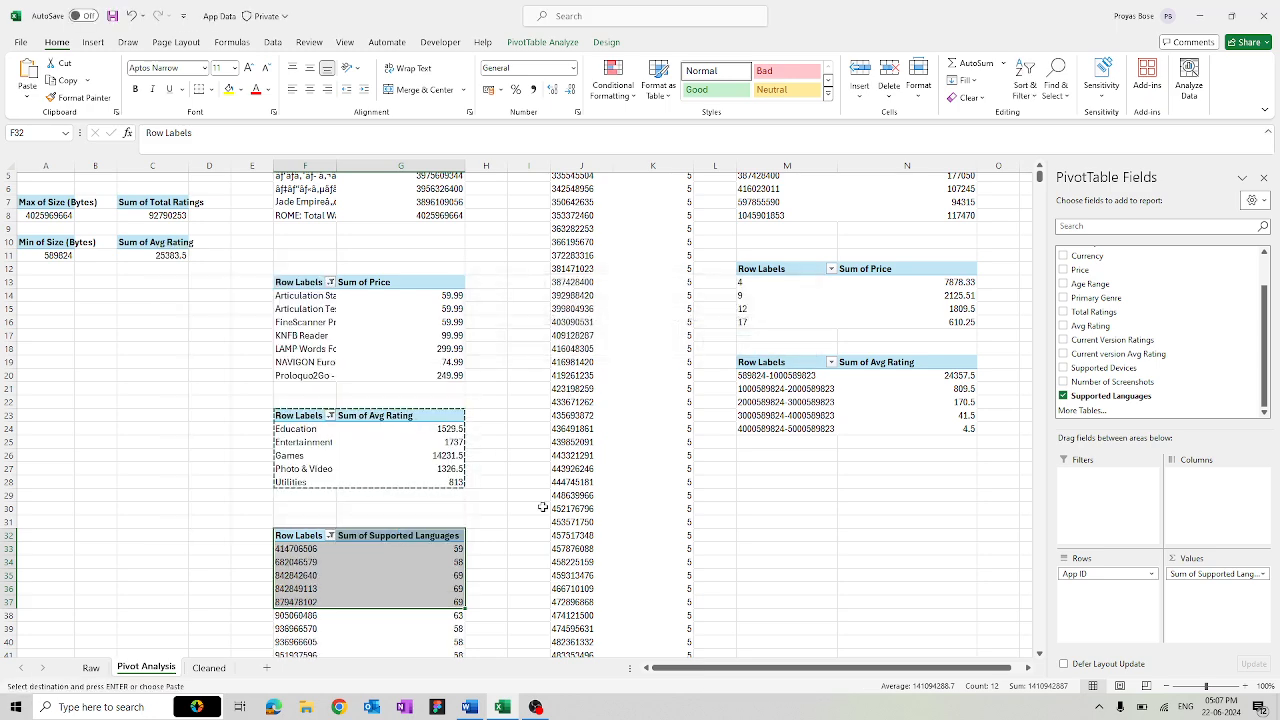
scroll(510, 480, "down", 13)
scroll(524, 527, "up", 11)
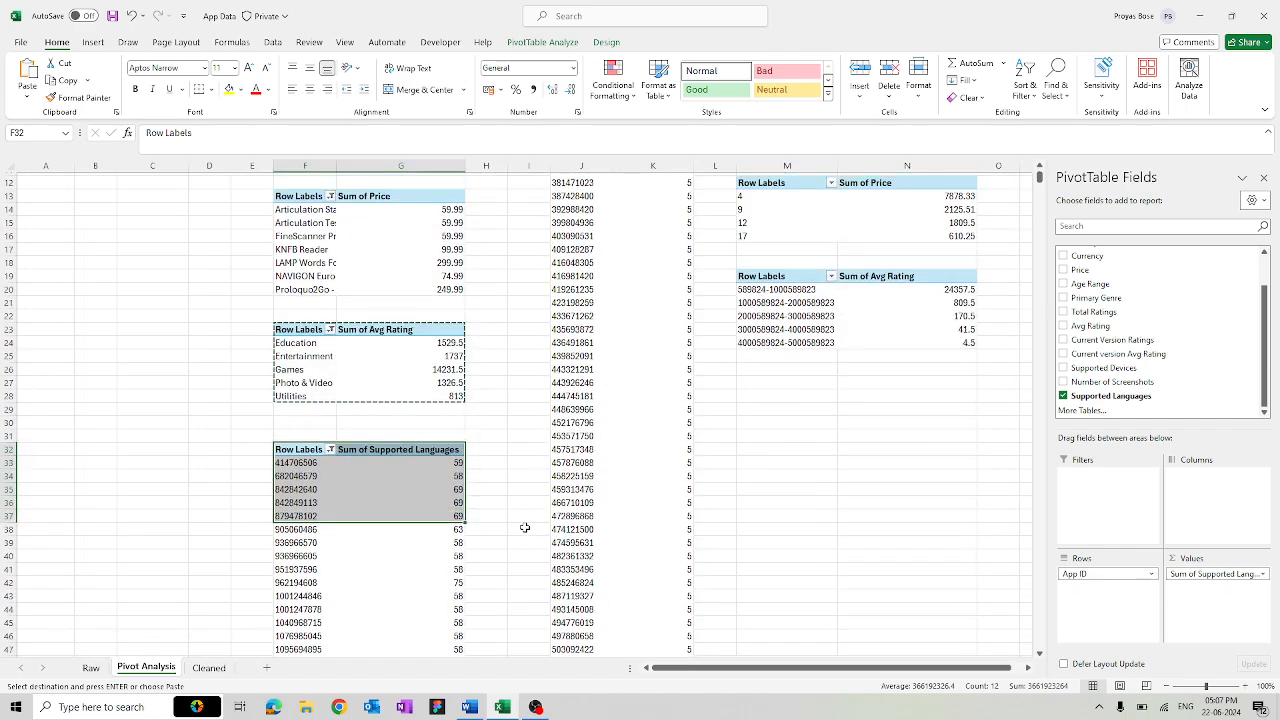
scroll(524, 527, "down", 5)
- Copy the whole Supported Languages PivotTable at F32 to cell M28
left_click(309, 264)
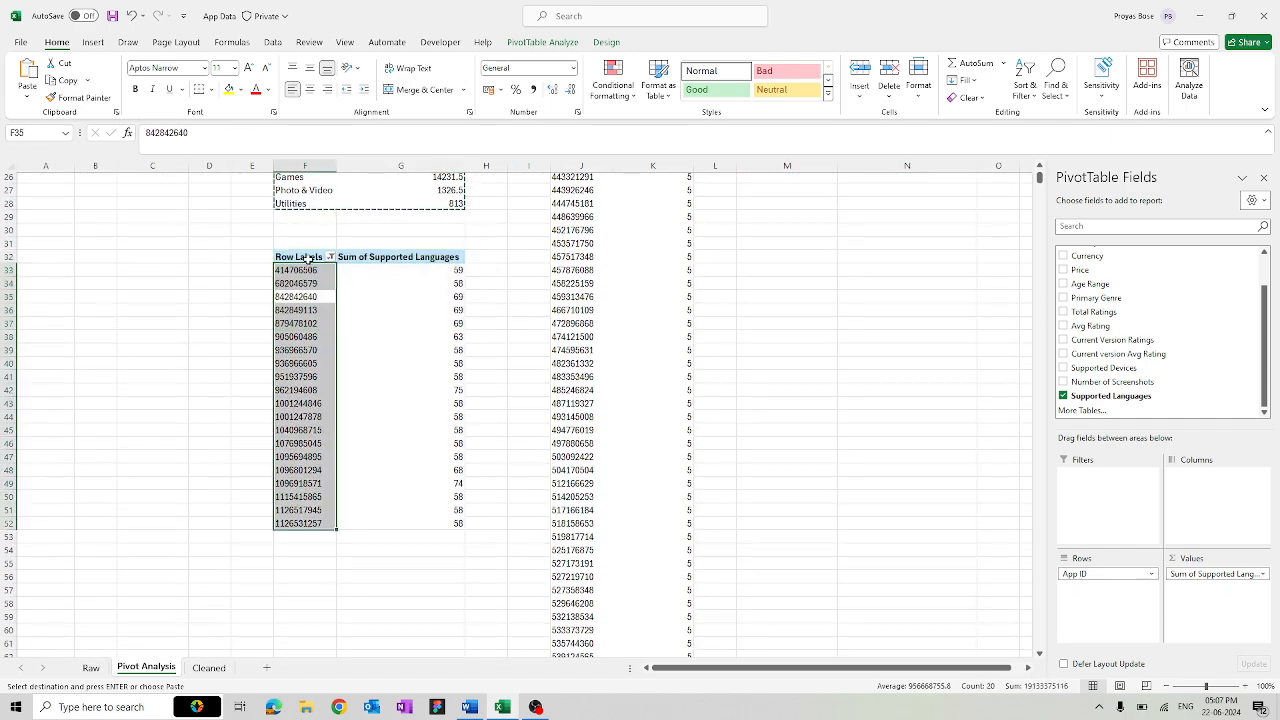
left_click_drag(309, 260, 423, 517)
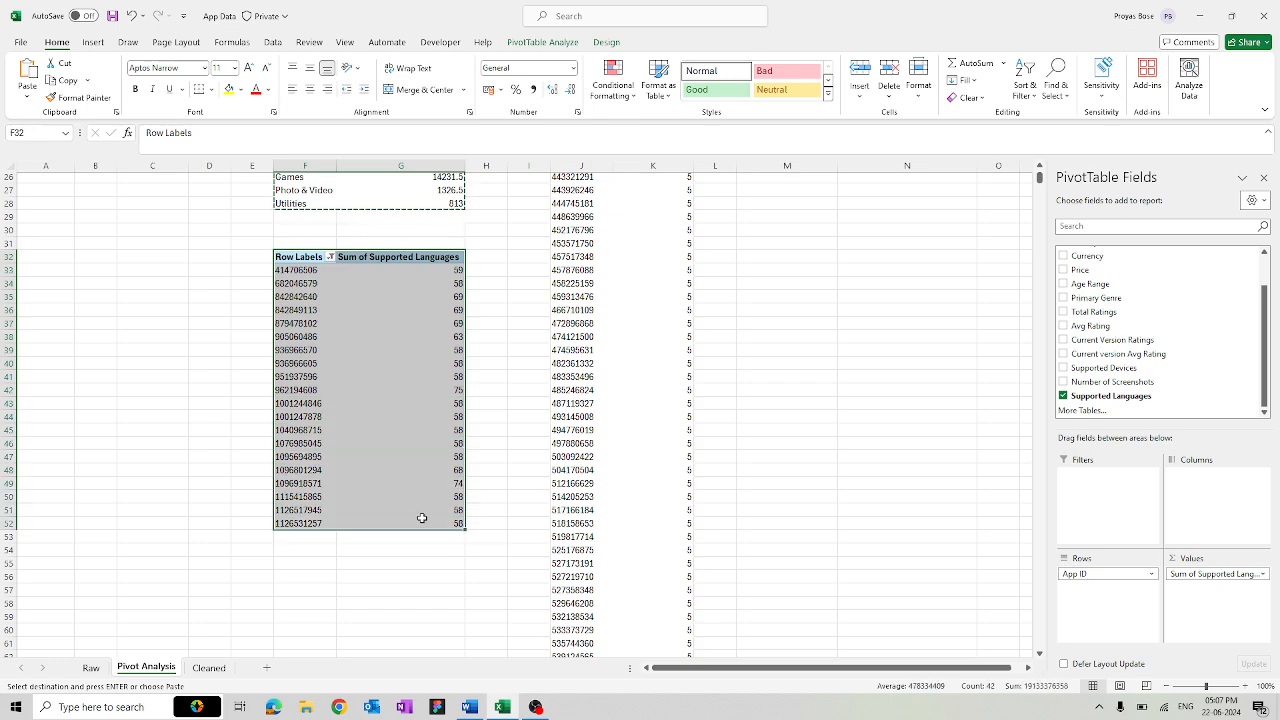
key("ctrl+c")
scroll(789, 397, "up", 7)
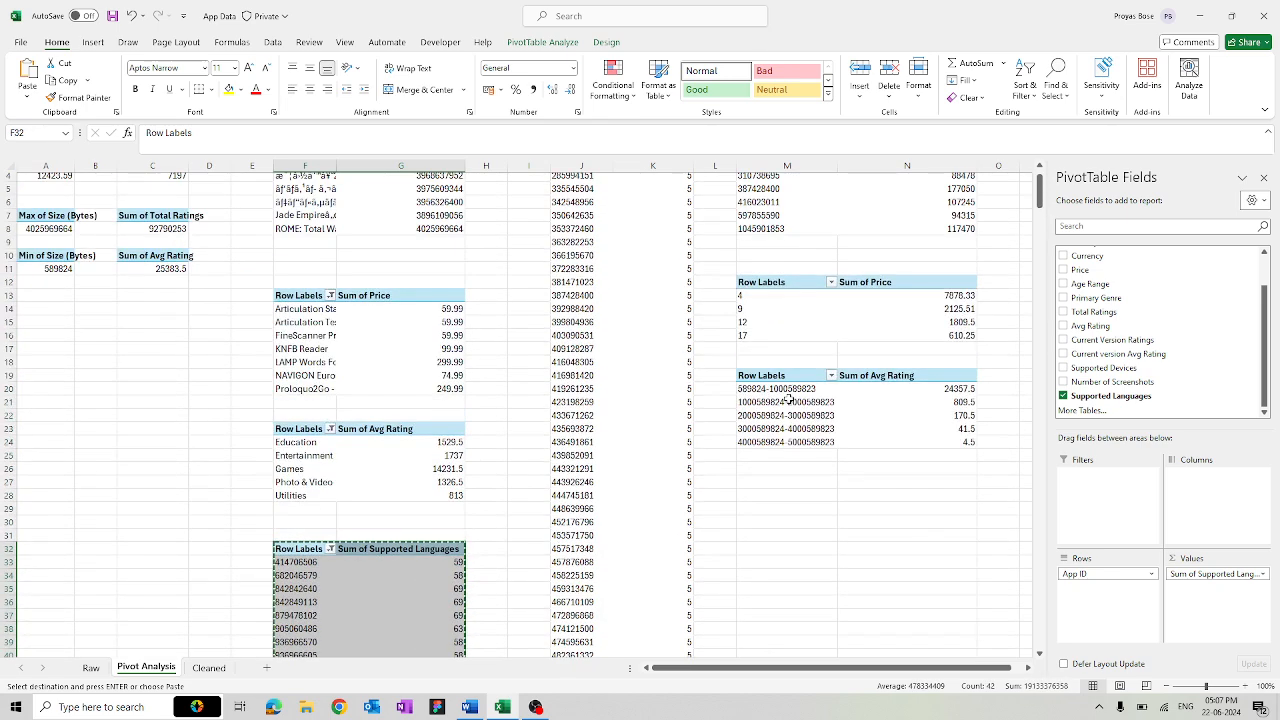
left_click(767, 492)
key("ctrl+v")
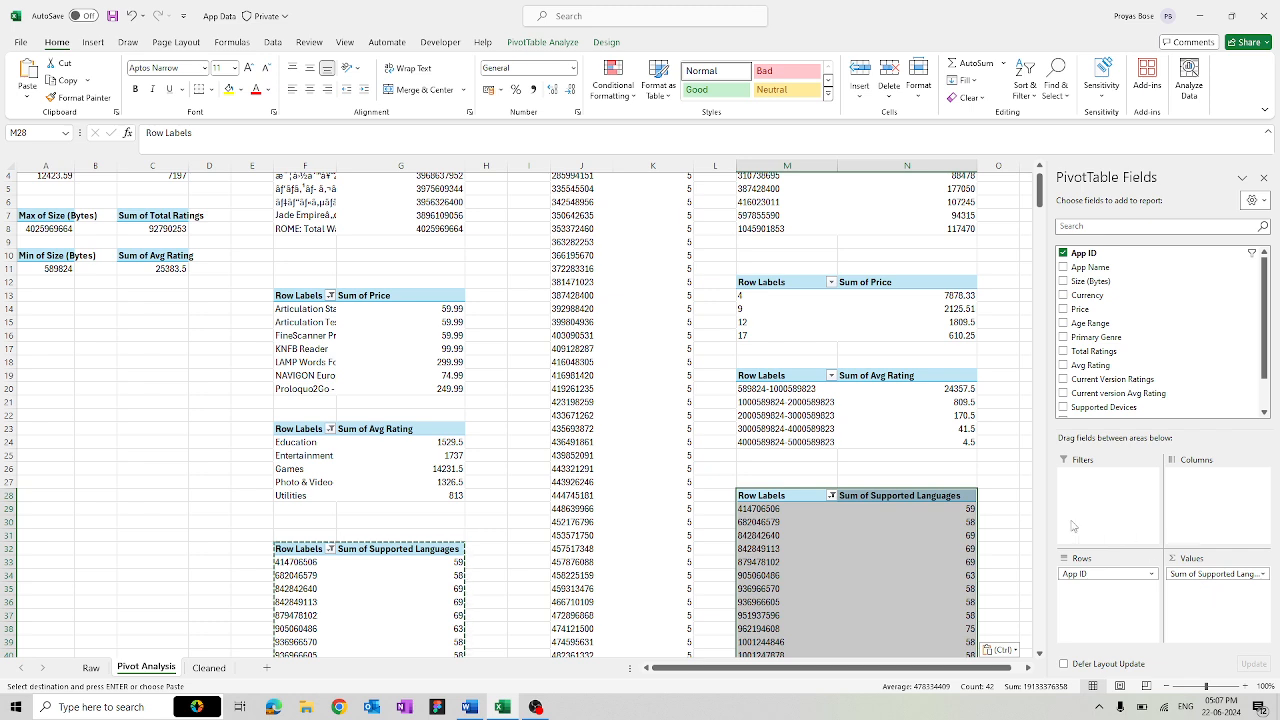
- Change the M28 PivotTable's value filter to the bottom 10 App IDs by Sum of Supported Languages
left_click(831, 495)
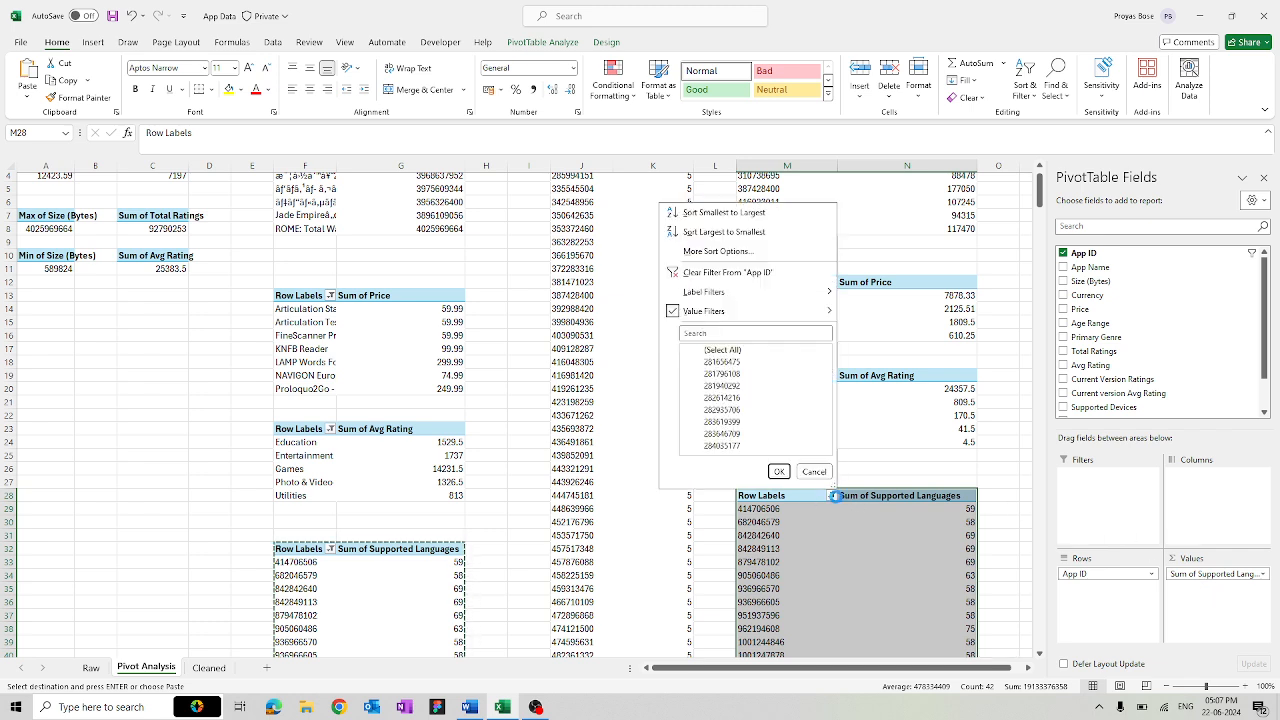
mouse_move(760, 314)
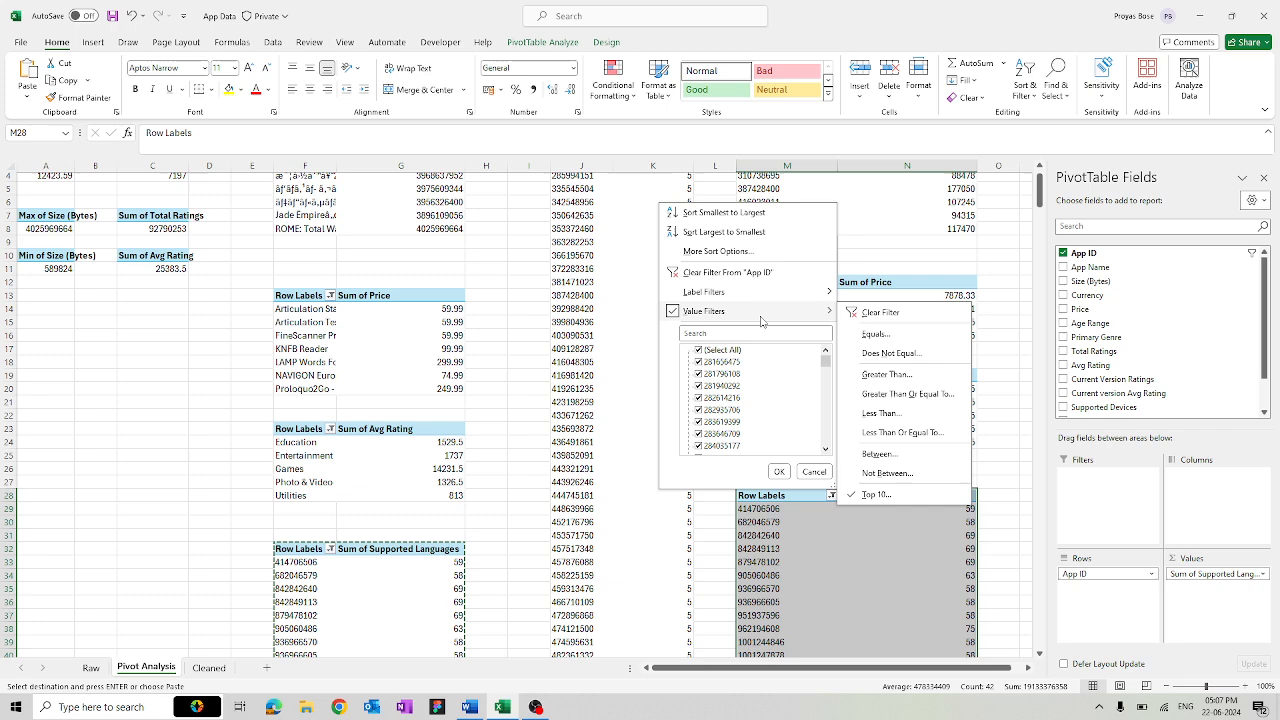
left_click(908, 500)
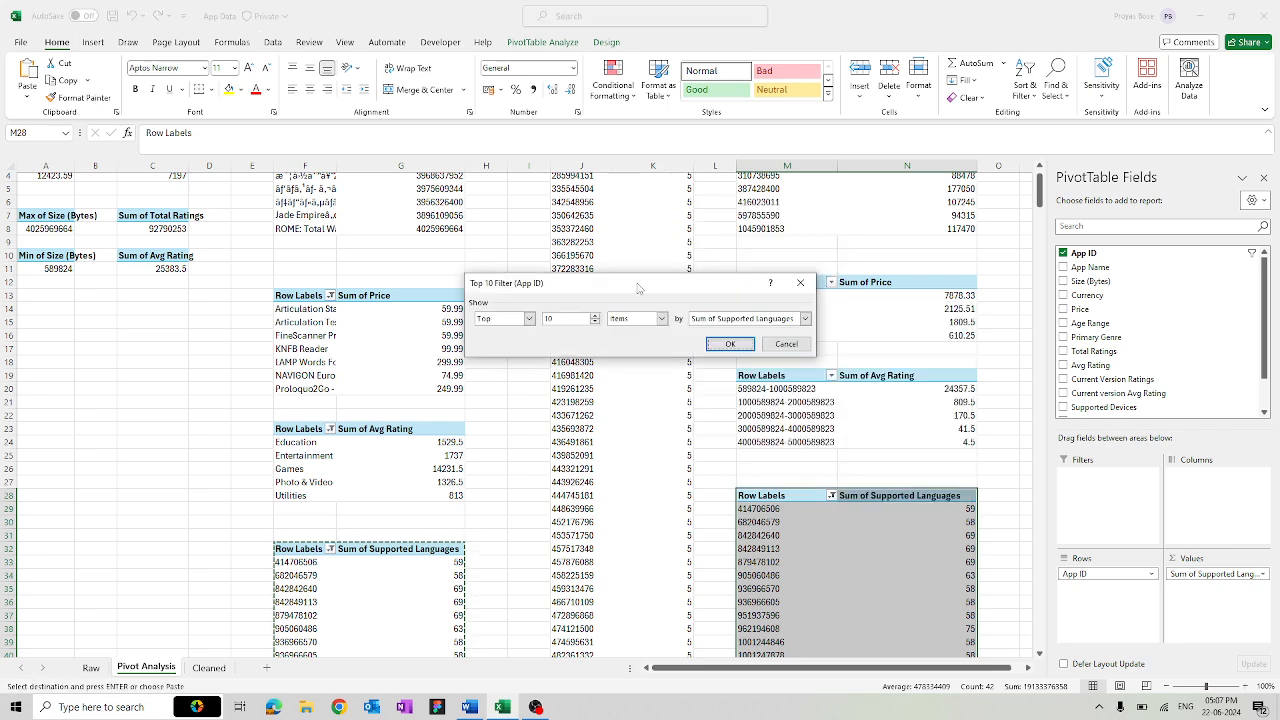
left_click(529, 319)
left_click(516, 345)
left_click(748, 348)
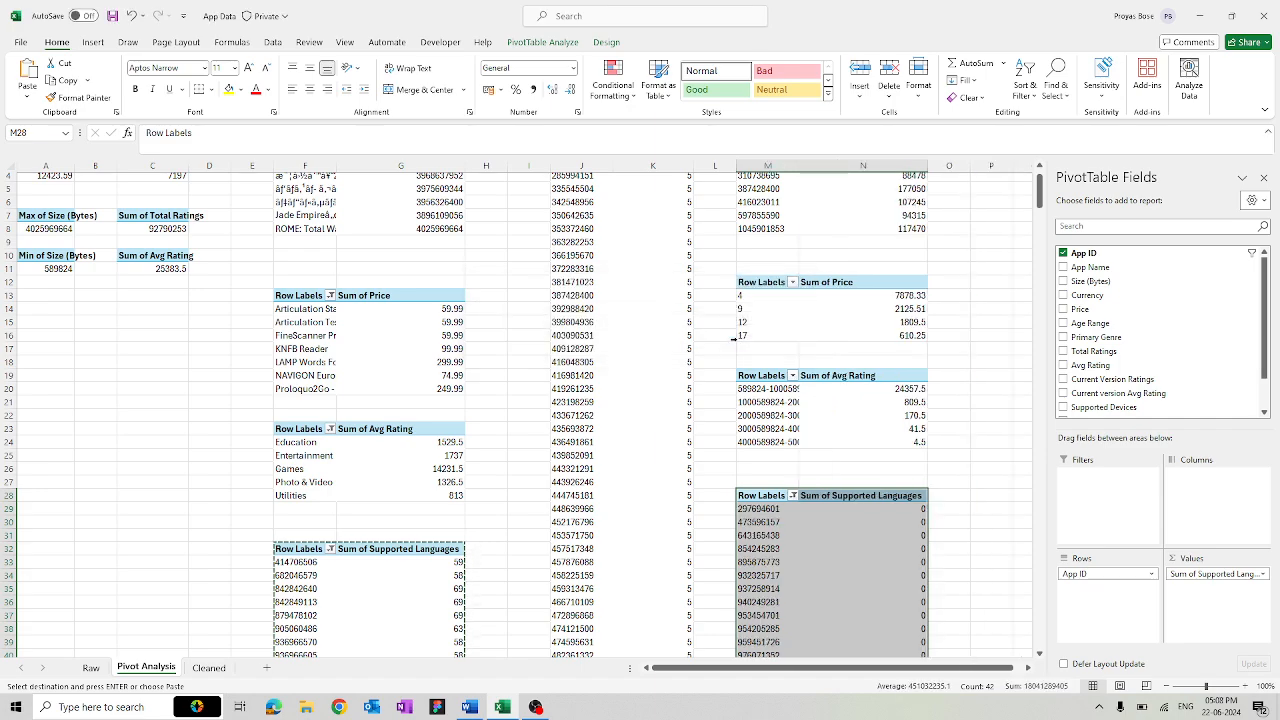
scroll(784, 407, "down", 18)
scroll(784, 407, "up", 19)
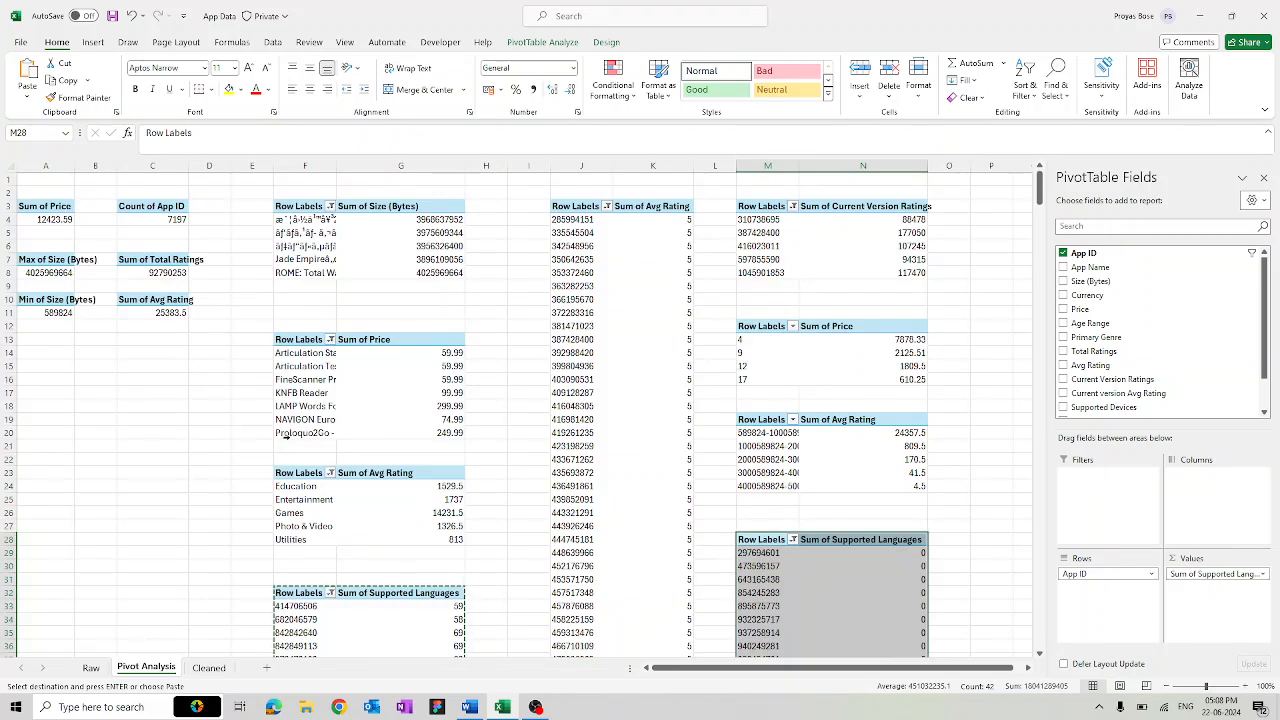
- Move the Pivot Analysis sheet behind the Cleaned sheet
left_click(226, 431)
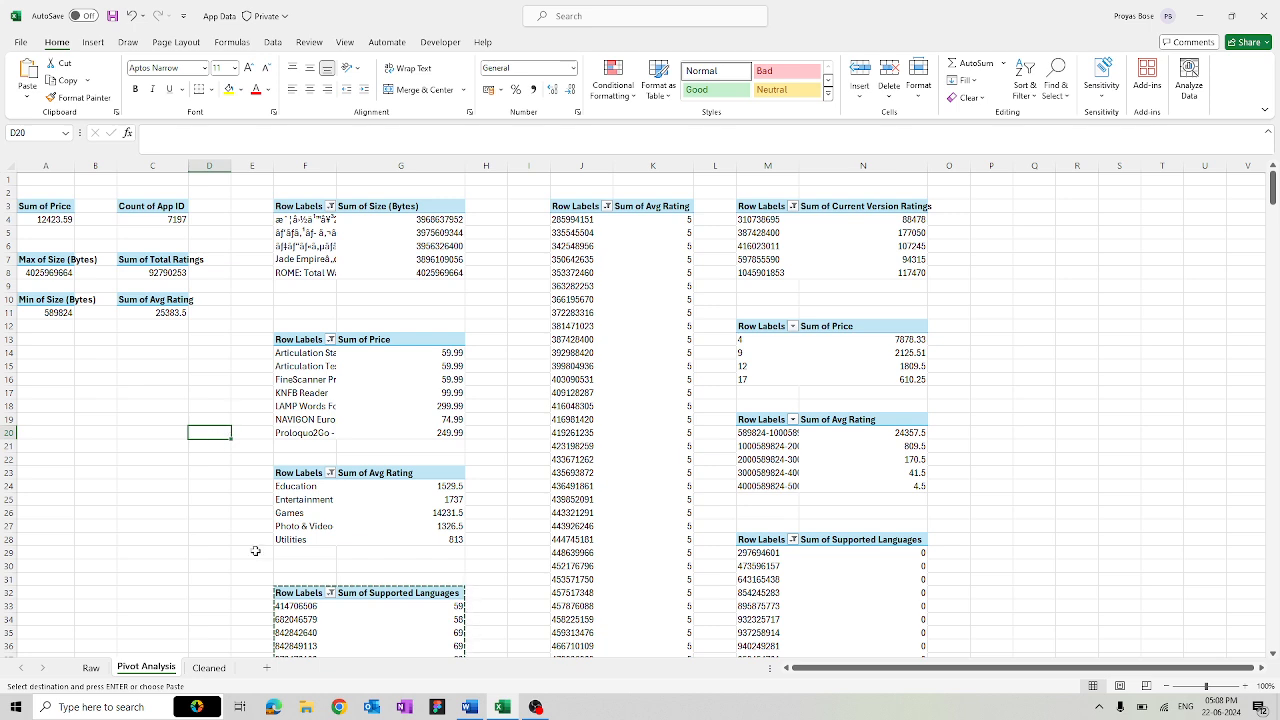
left_click(222, 670)
left_click_drag(230, 672, 240, 678)
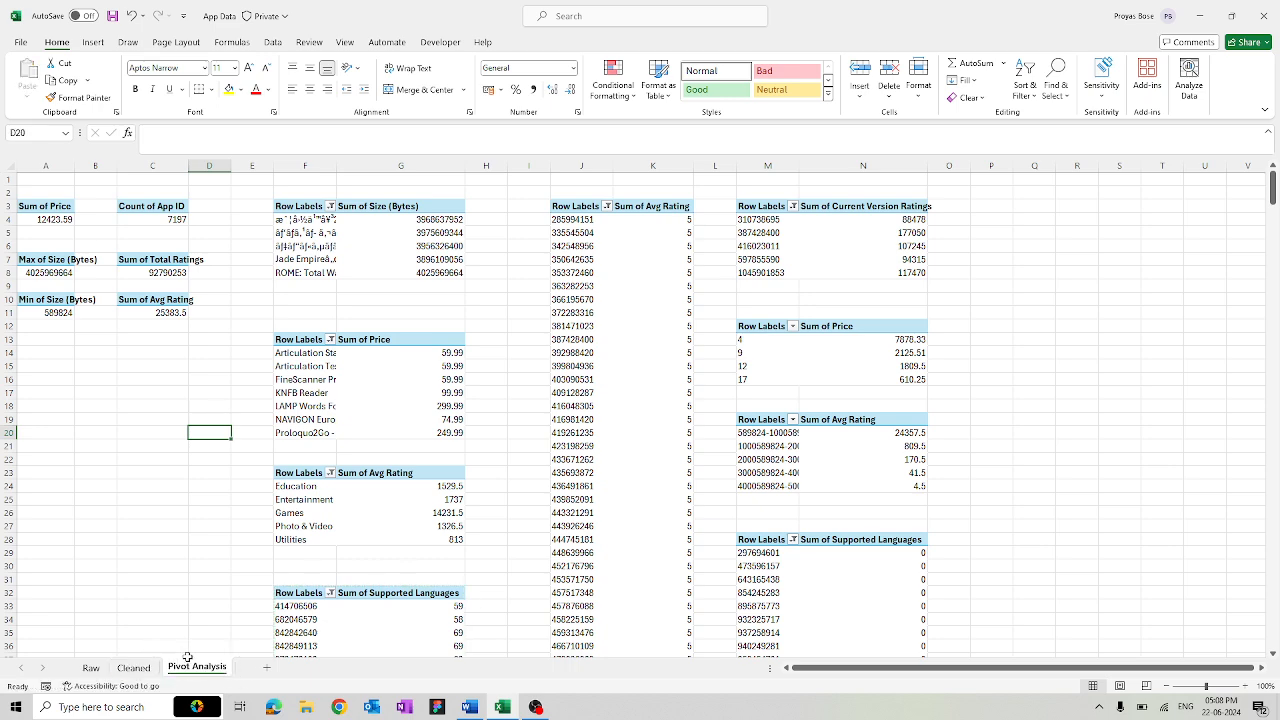
- Add a new worksheet after Pivot Analysis and name it Dashboard
left_click(266, 670)
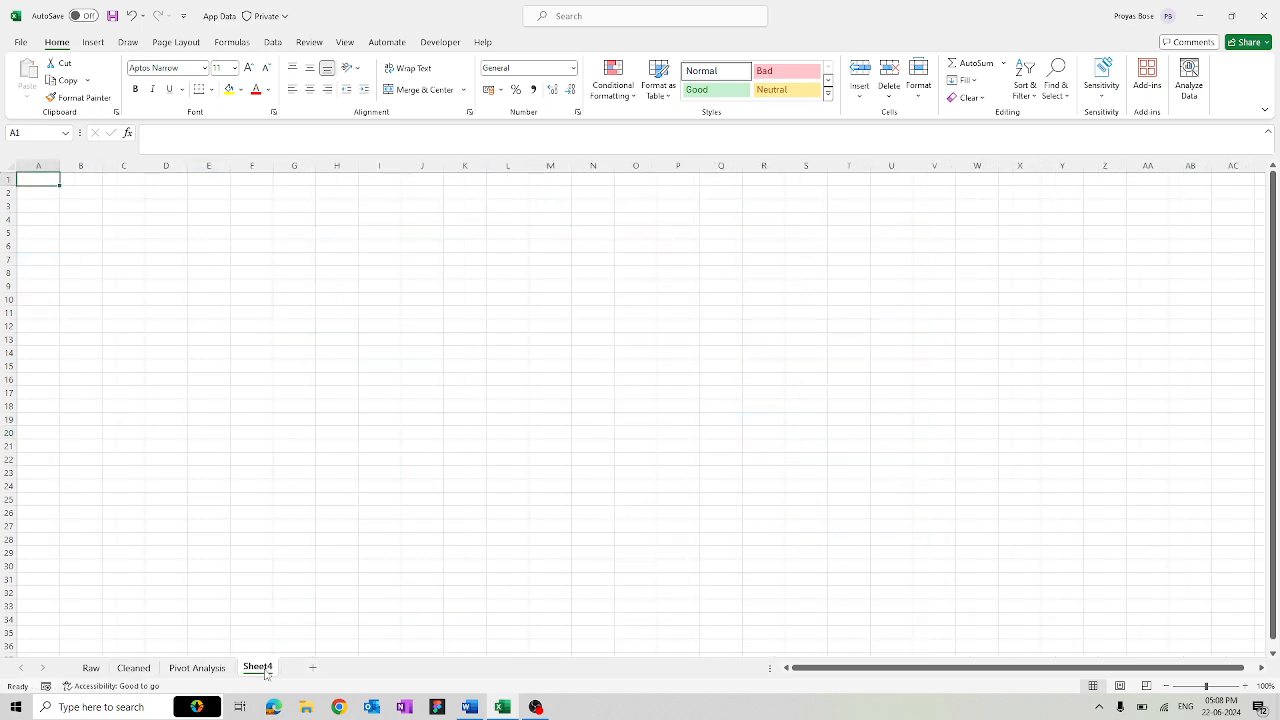
double_click(258, 667)
type("Dashboard")
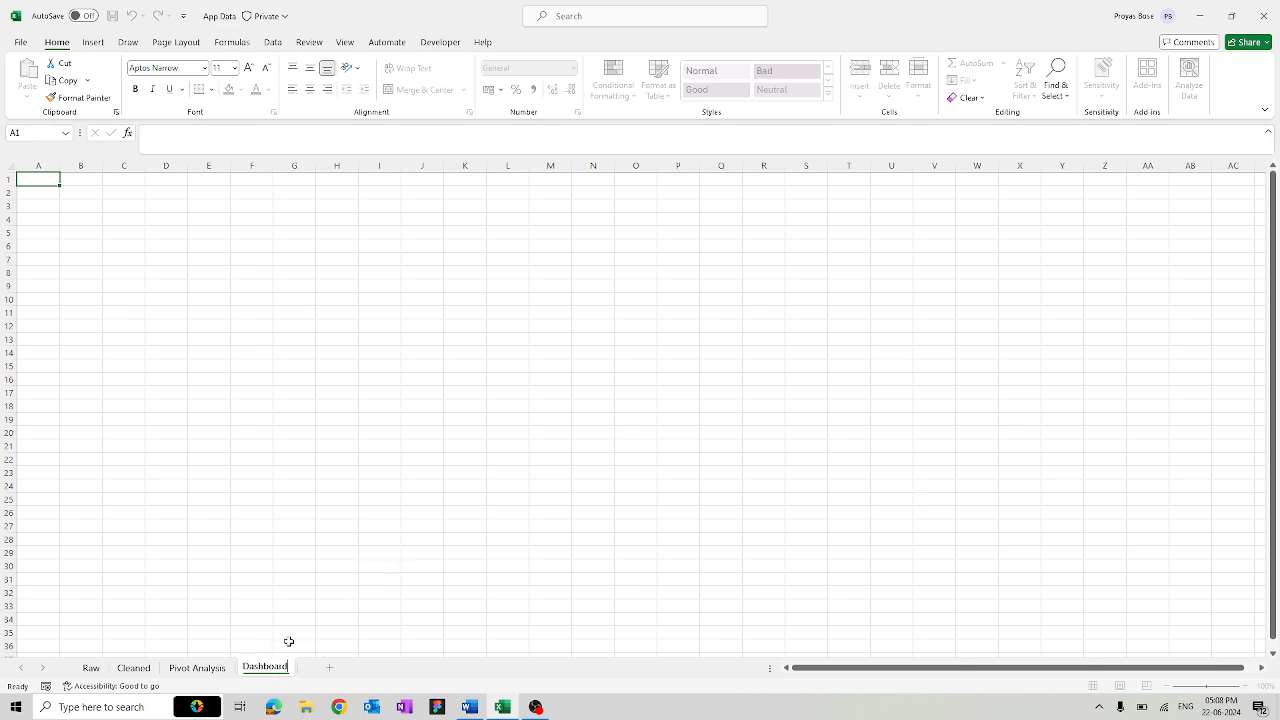
left_click(318, 614)
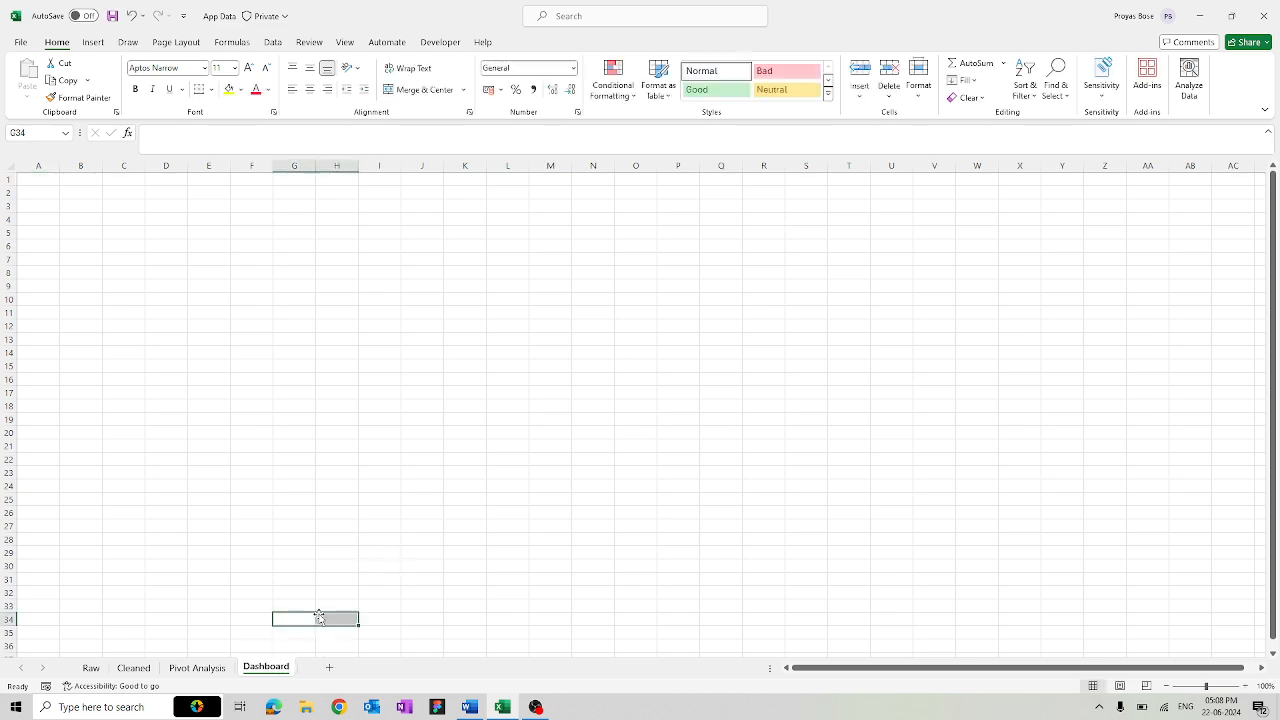
- Hide the gridlines on the Dashboard sheet
left_click(383, 247)
left_click(344, 43)
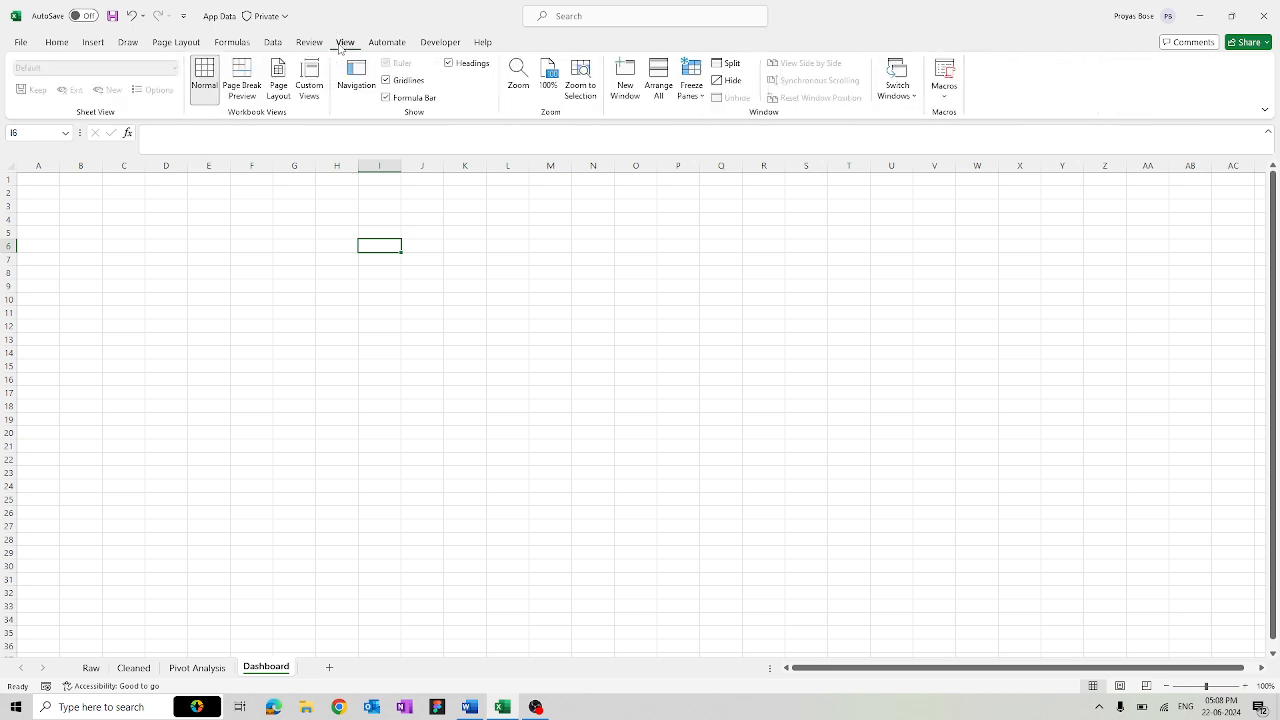
left_click(386, 82)
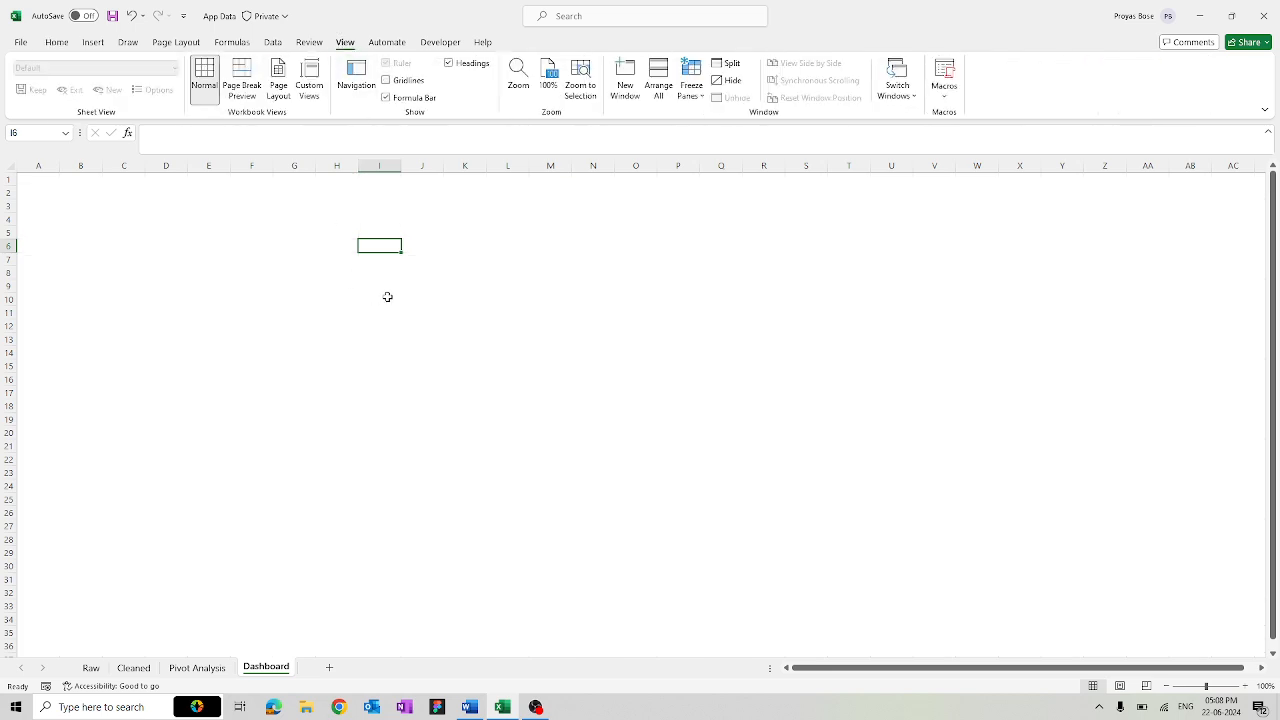
left_click(404, 286)
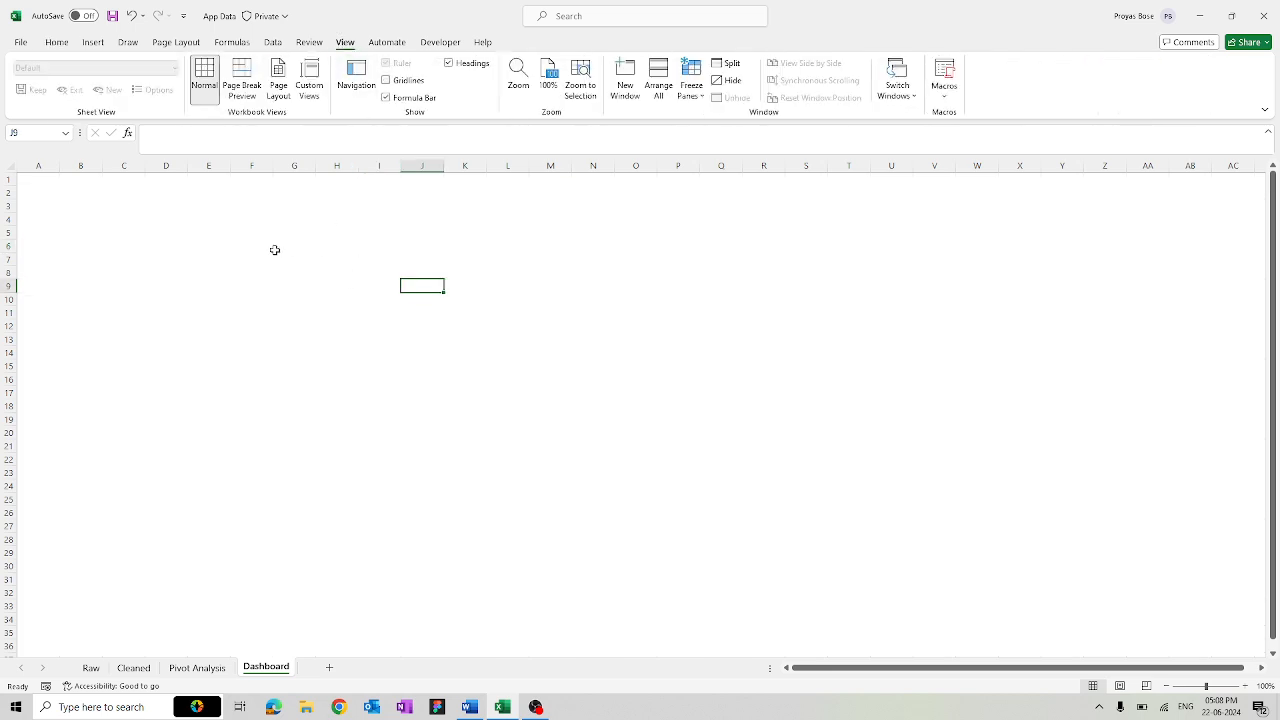
left_click(68, 46)
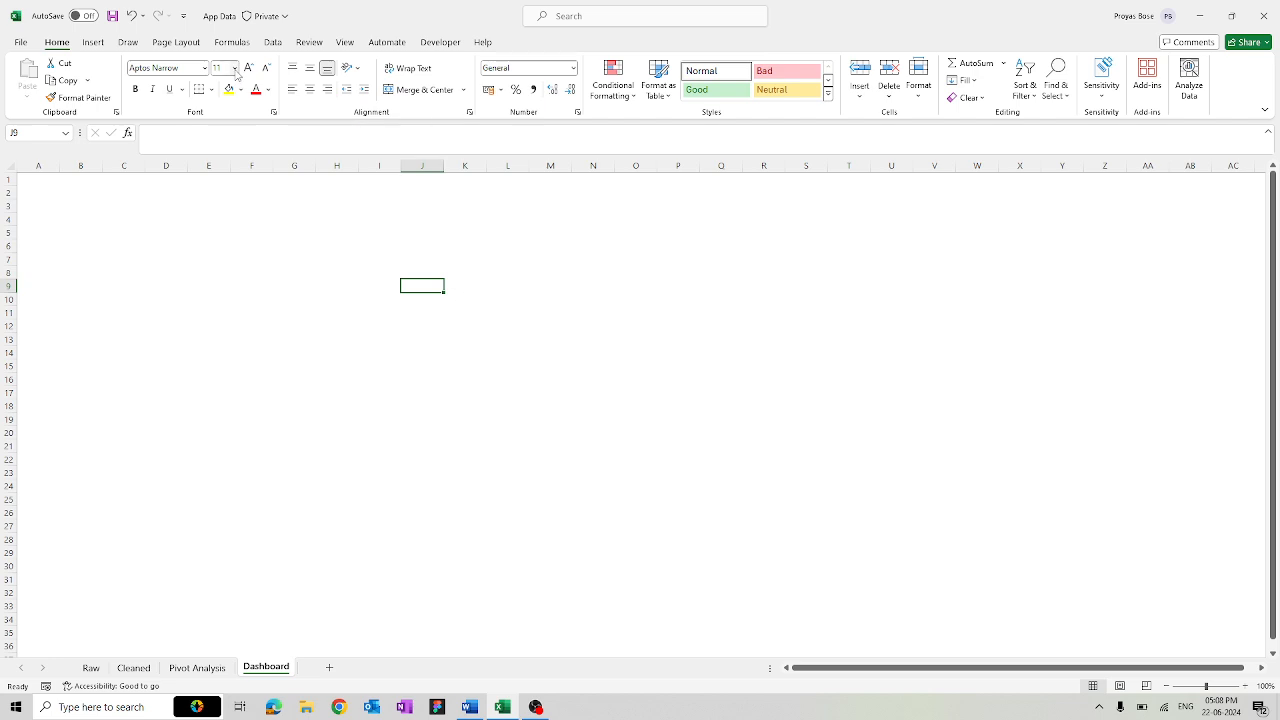
- Insert a WordArt title in the plain black fill style on the Dashboard sheet reading "Apple App Analysis"
left_click(93, 43)
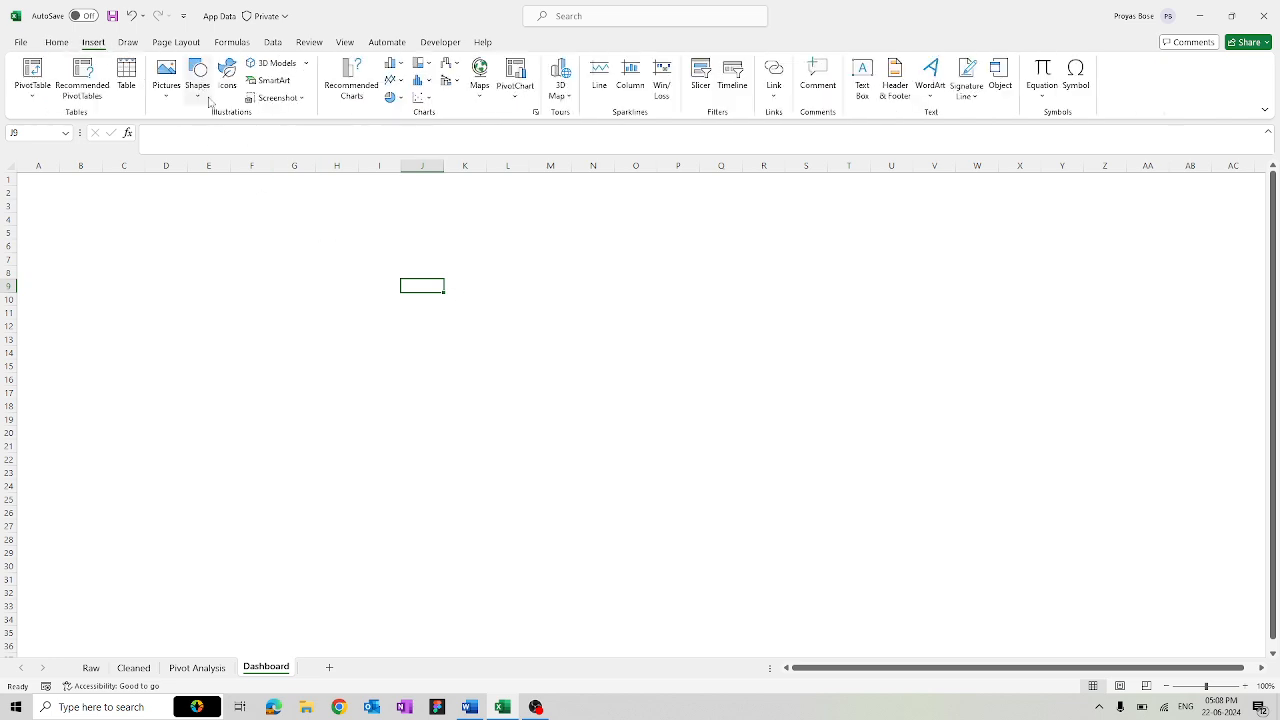
left_click(138, 205)
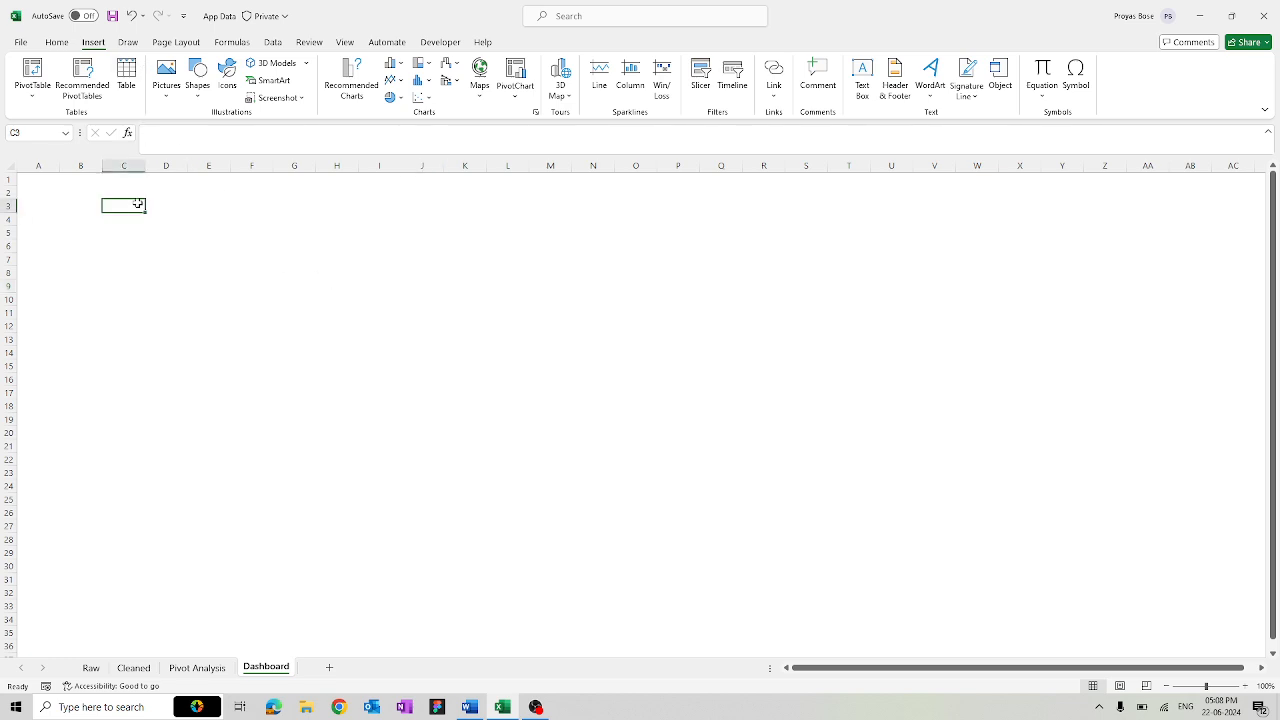
left_click(62, 44)
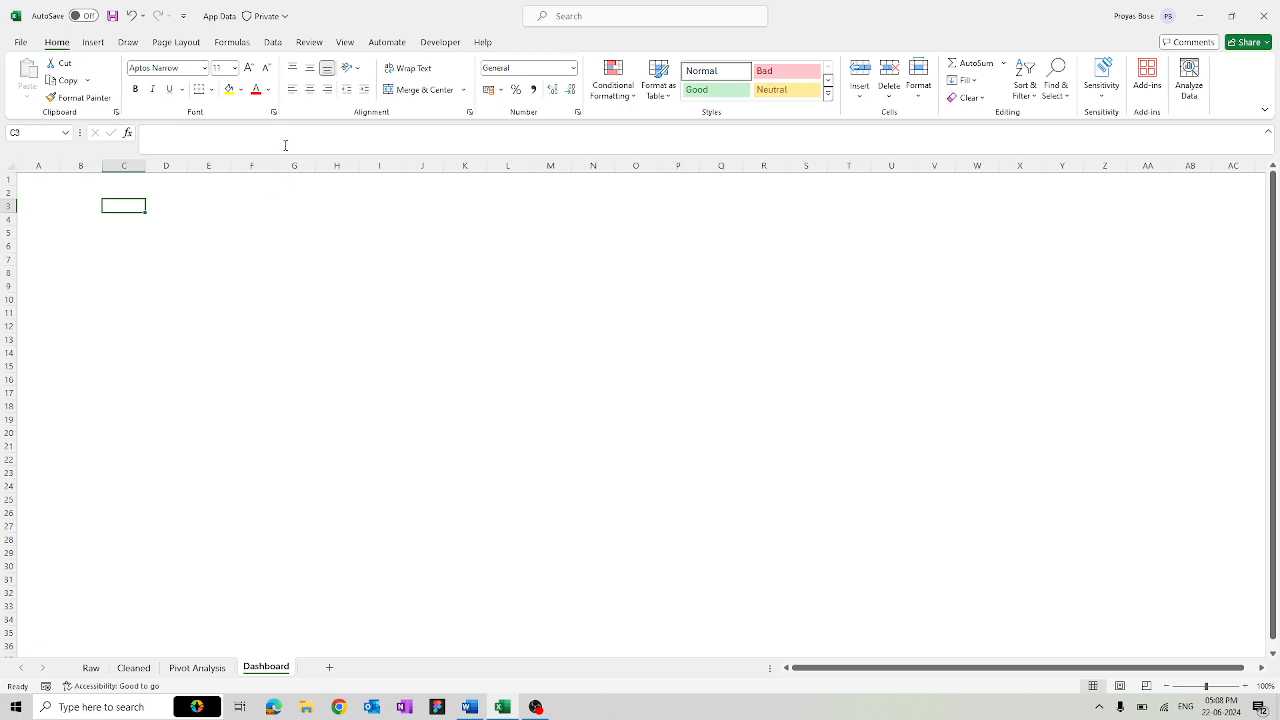
left_click(93, 43)
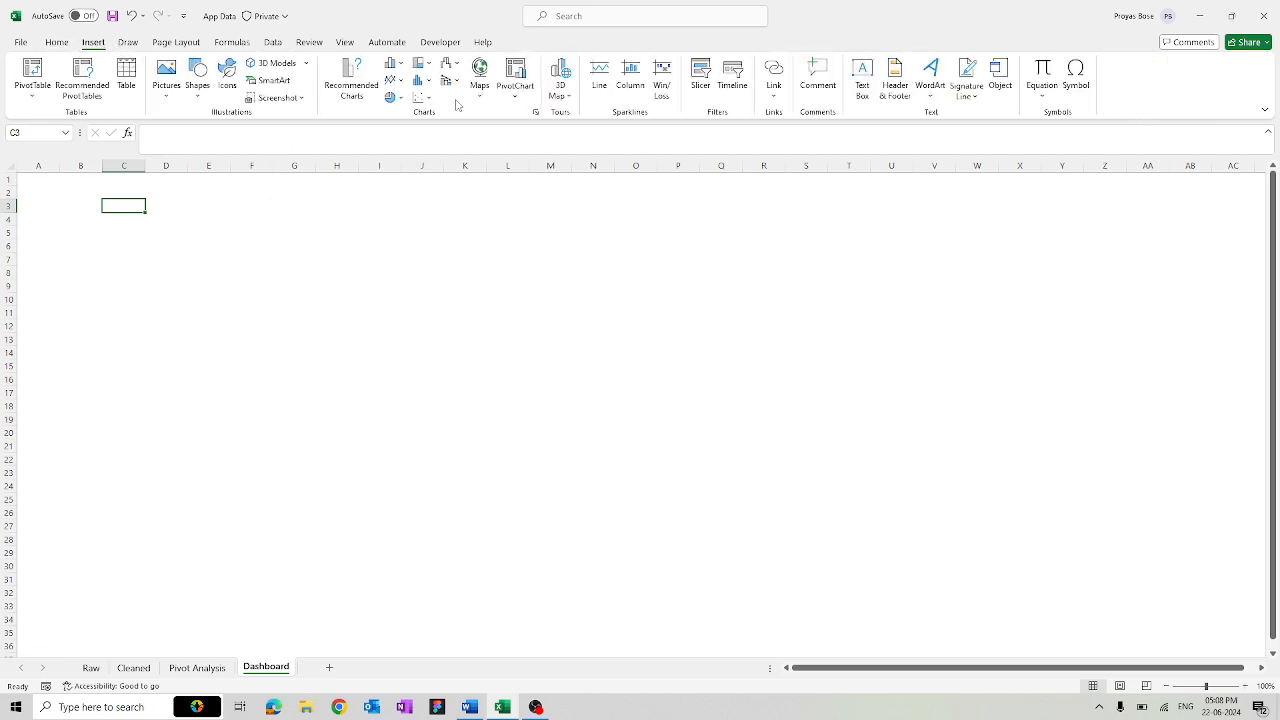
left_click(930, 75)
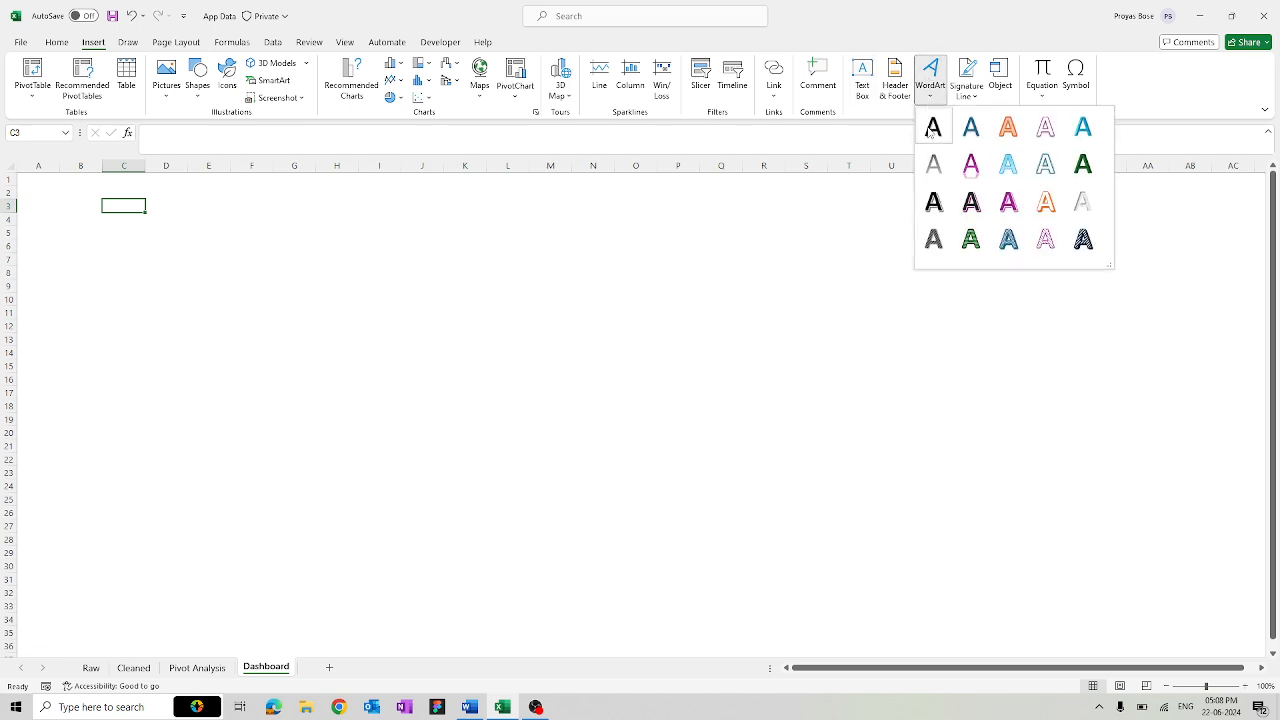
left_click(930, 127)
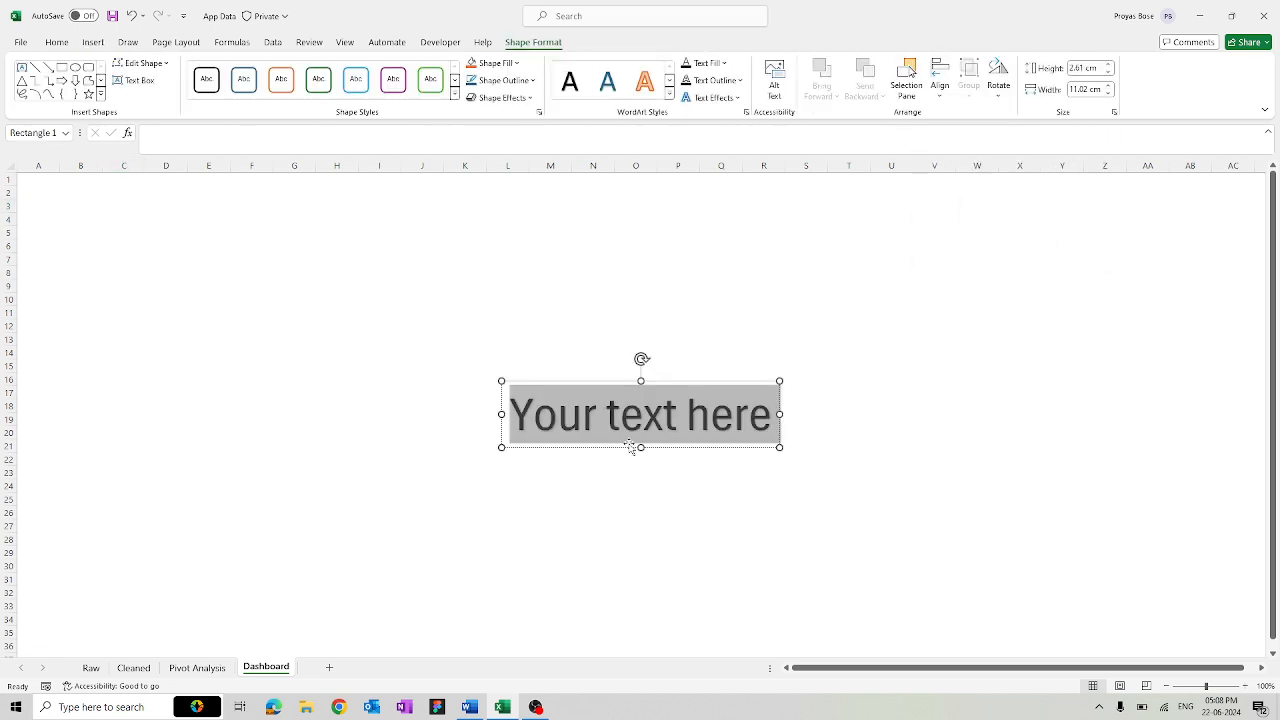
type("APP")
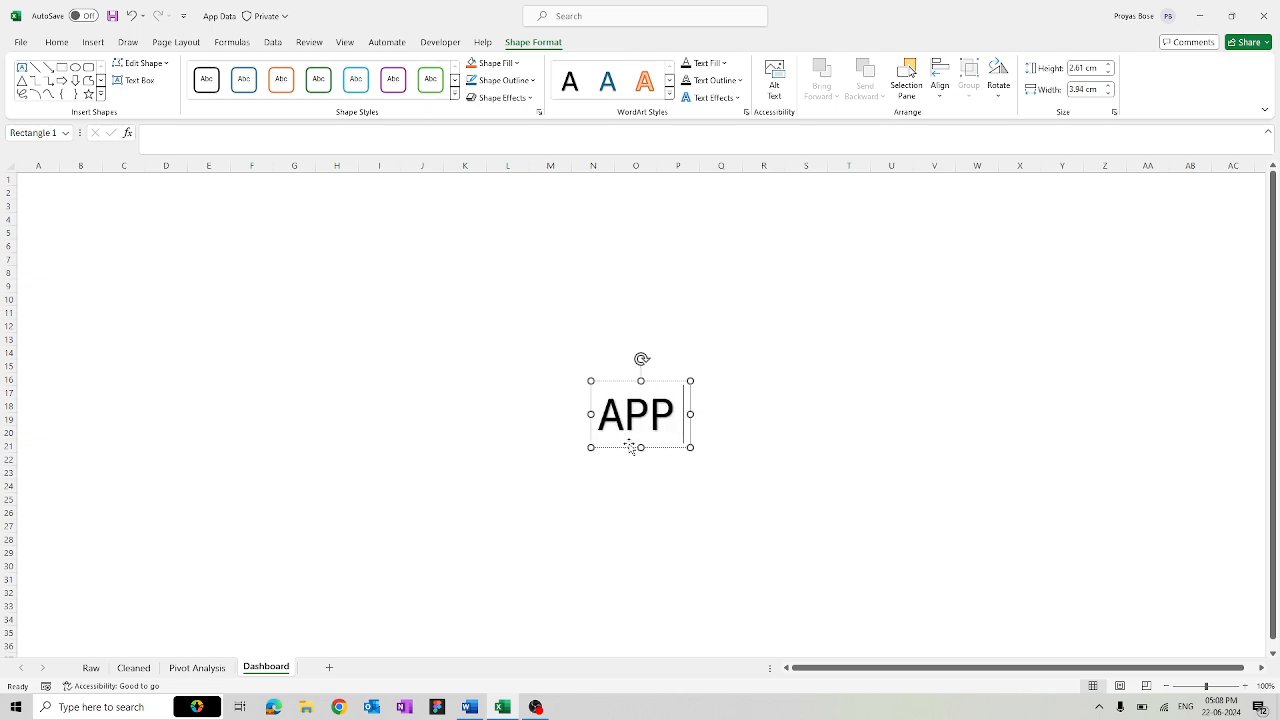
key("BackSpace")
key("BackSpace")
type("pple")
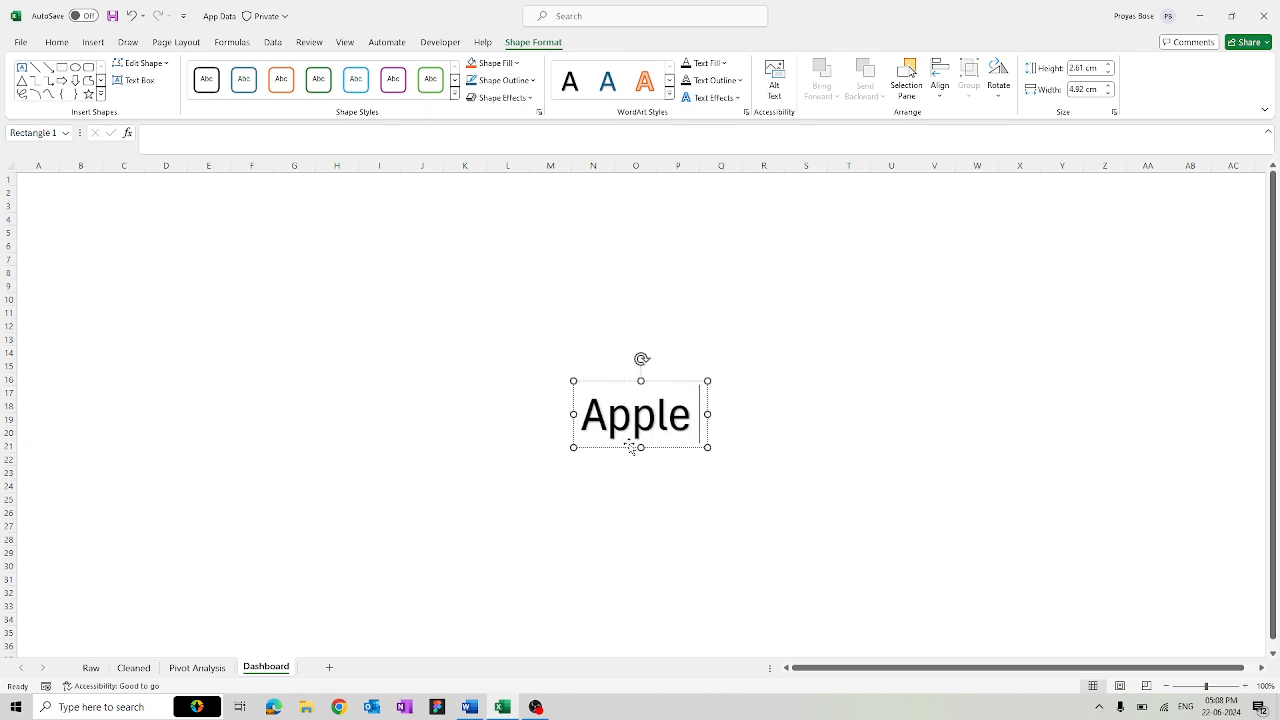
type(" App Analysis")
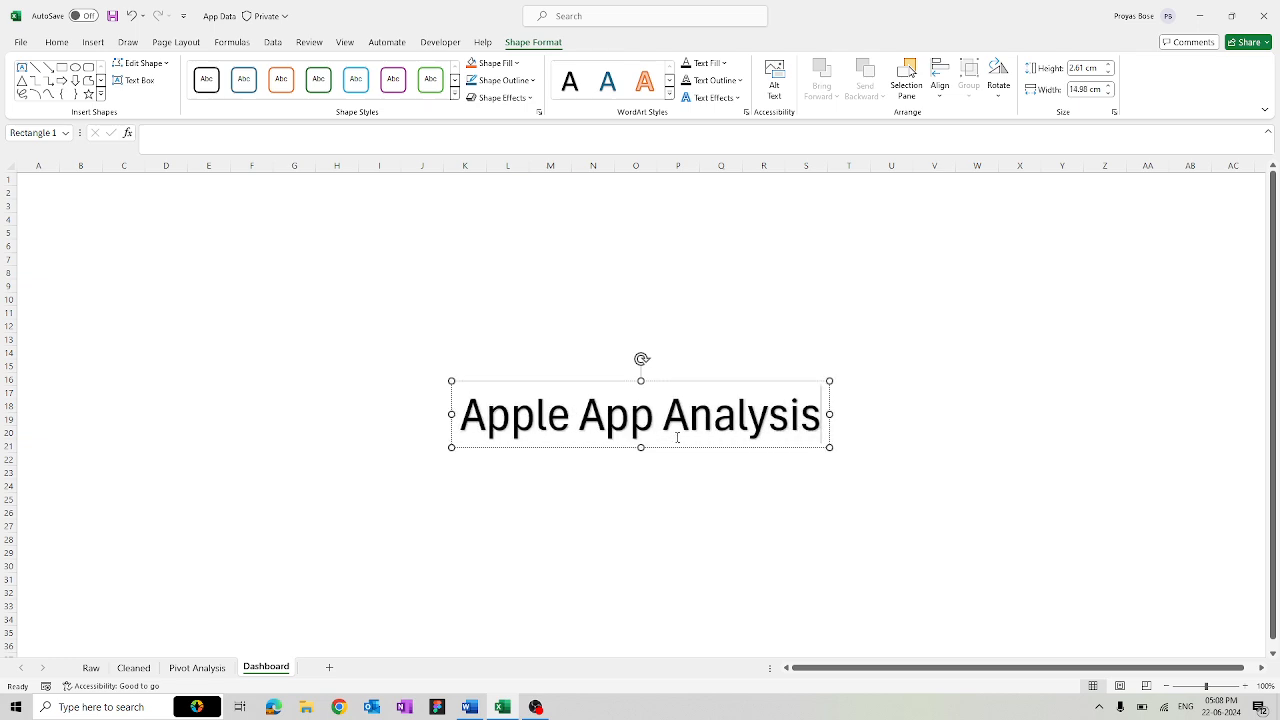
- Move the WordArt title to the first rows of the Dashboard, around columns J to R, and reduce its font size
left_click_drag(677, 437, 619, 243)
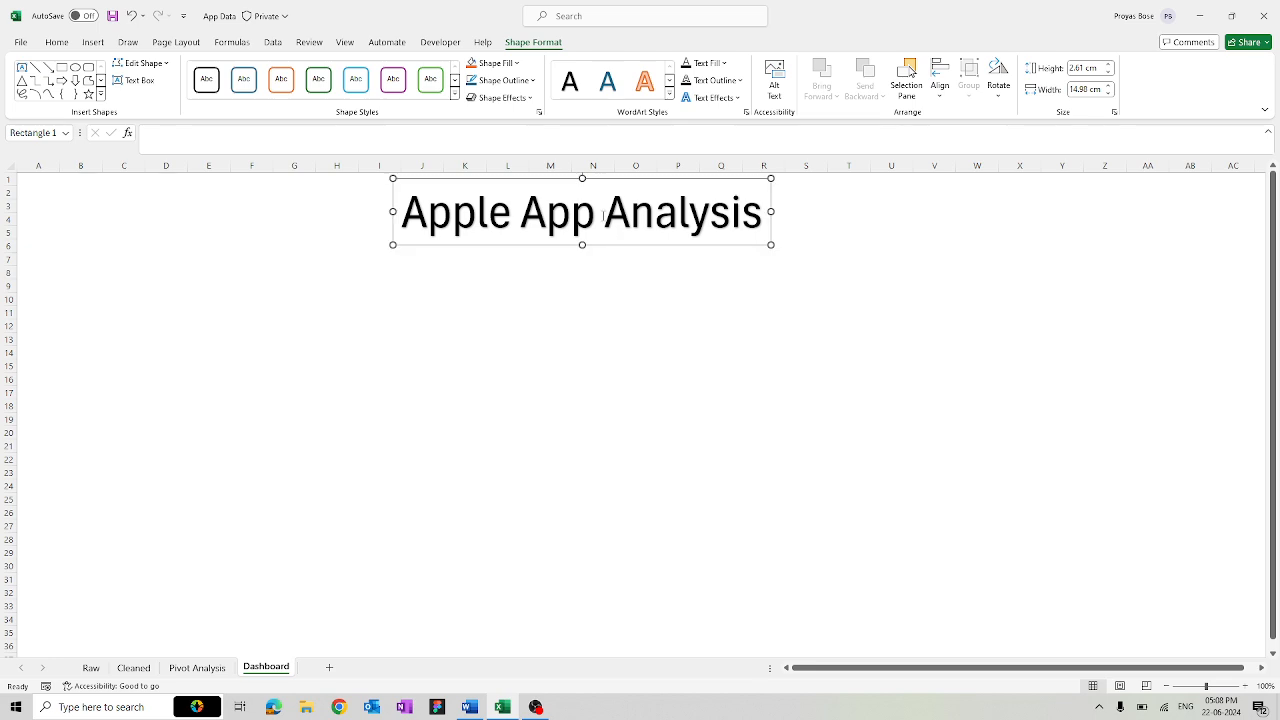
left_click(620, 220)
triple_click(620, 220)
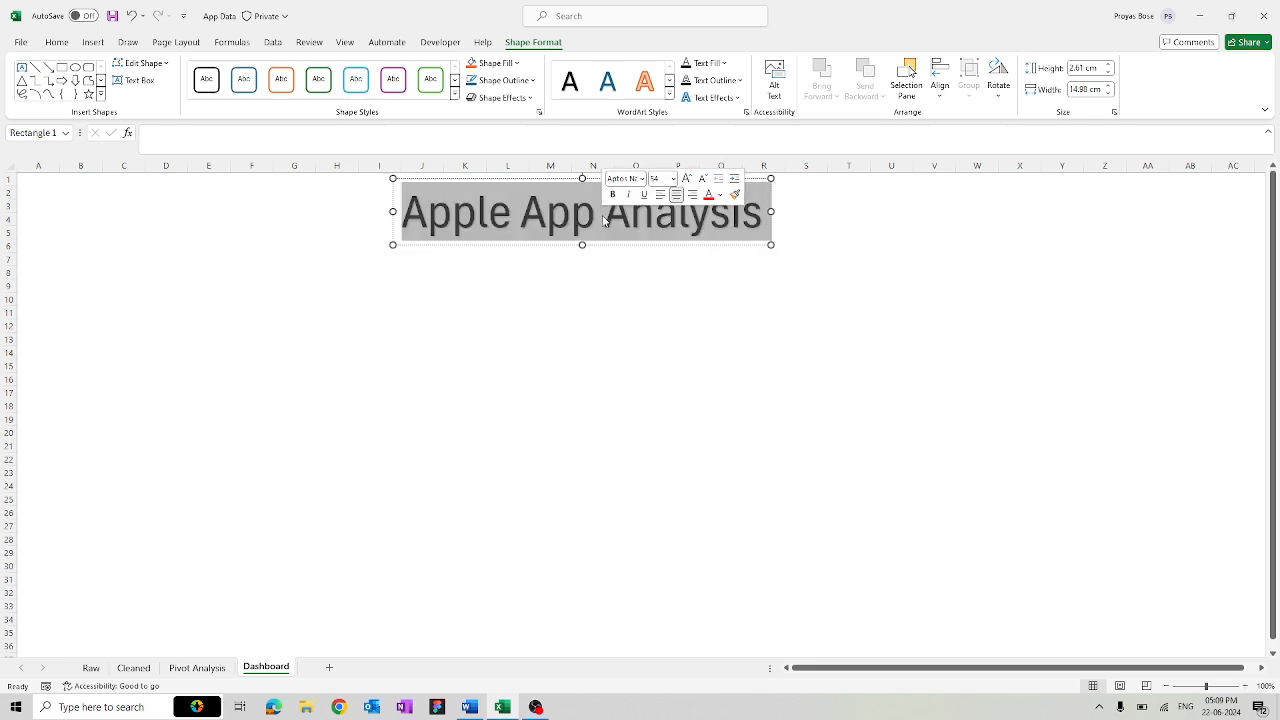
left_click(703, 179)
left_click(703, 179)
left_click(548, 353)
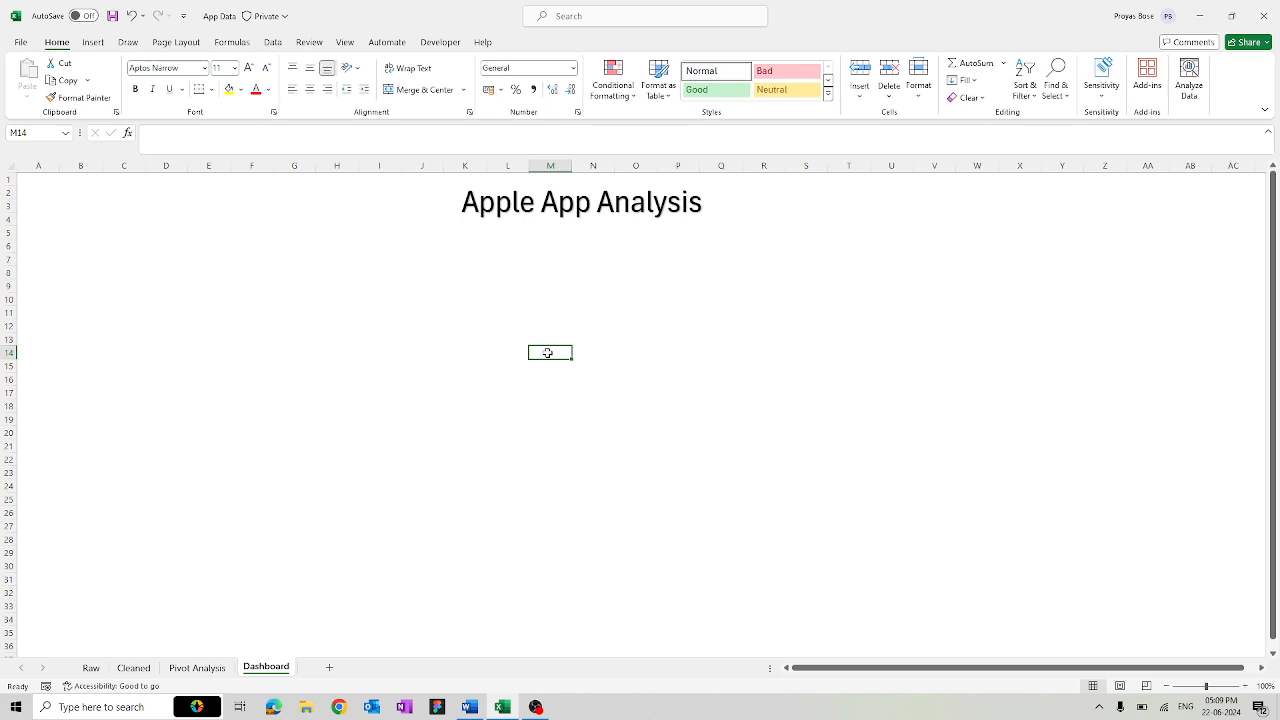
- Copy the six KPI PivotTables in A3:C11 of Pivot Analysis and paste them into the Dashboard starting at E7
left_click(192, 676)
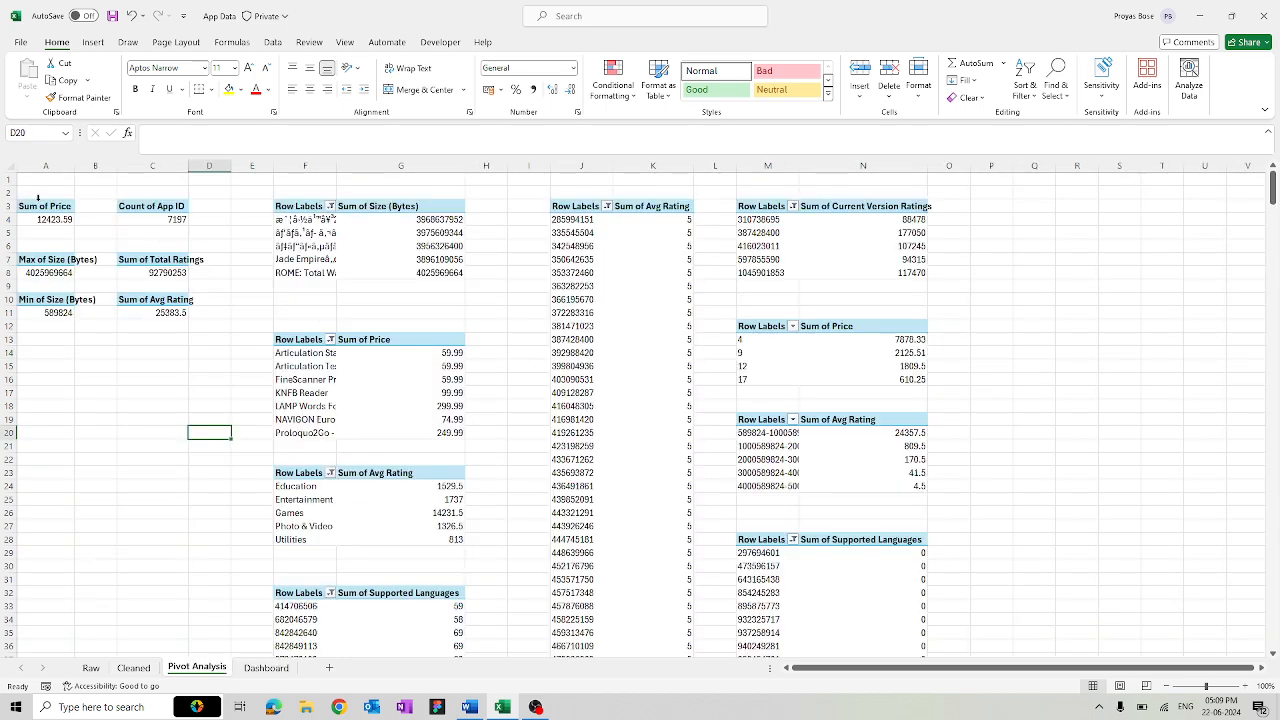
left_click(123, 220)
left_click(50, 219)
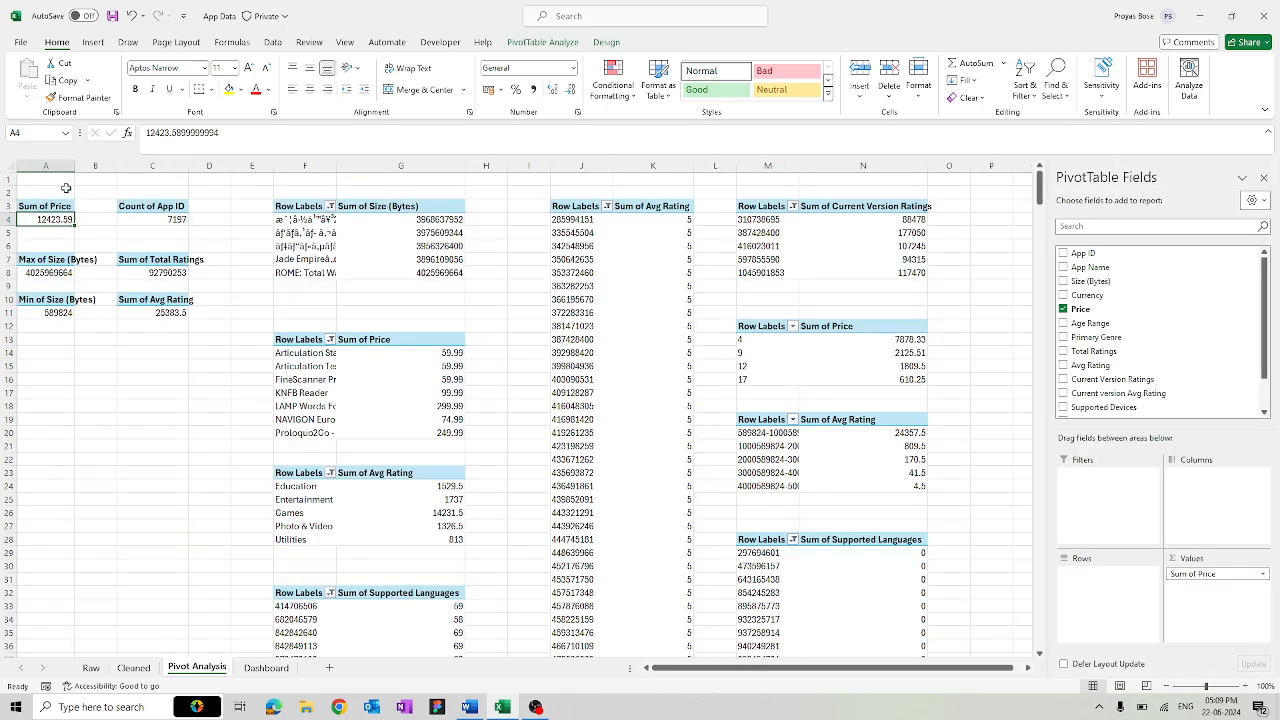
left_click_drag(48, 206, 140, 311)
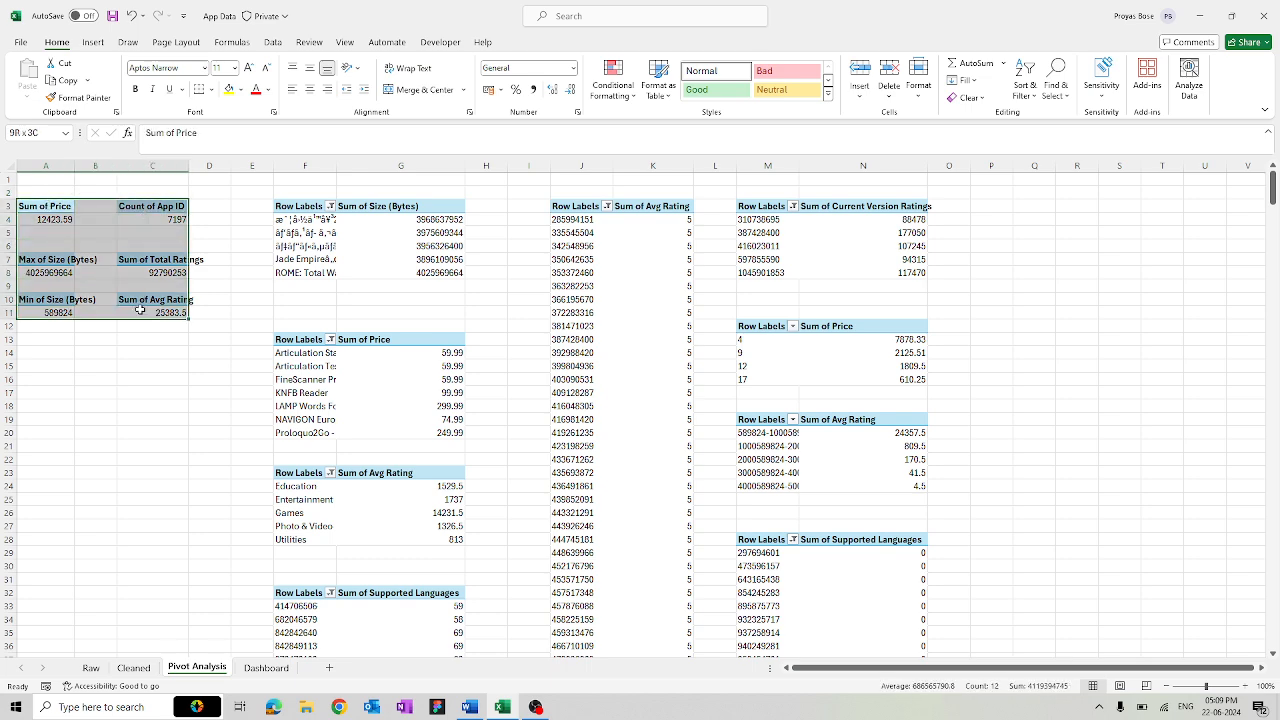
key("ctrl+c")
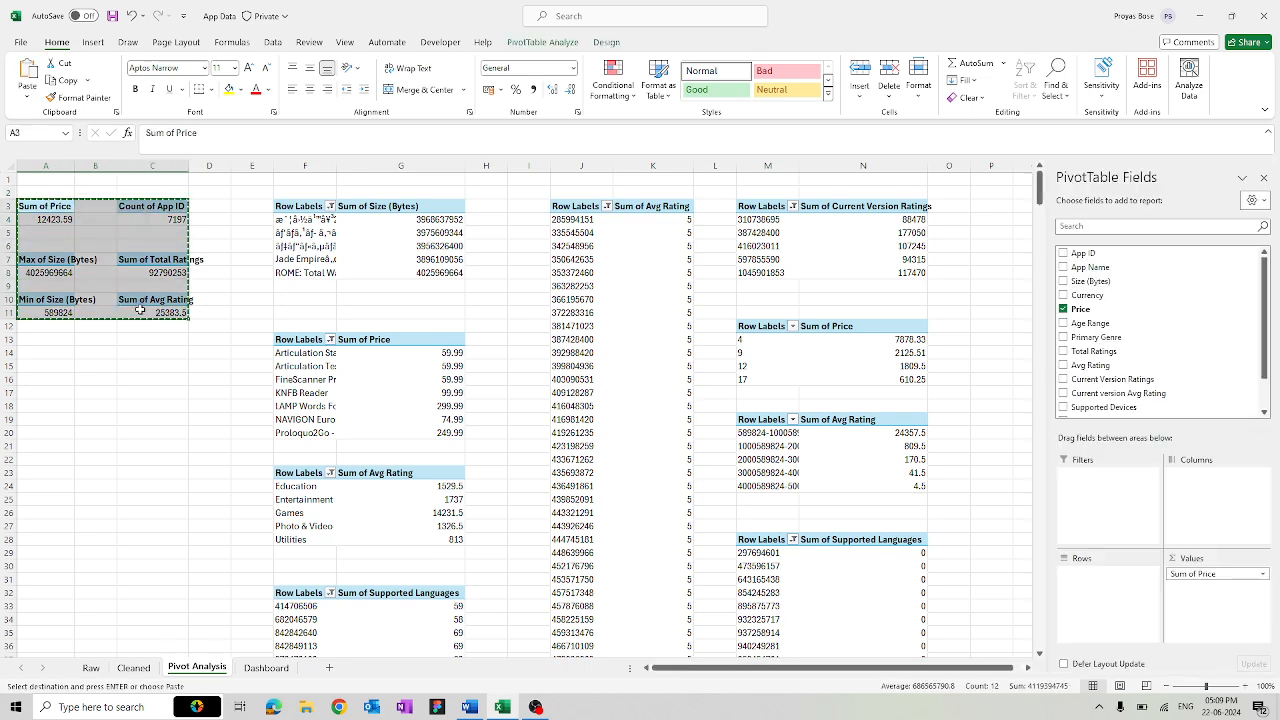
left_click(266, 667)
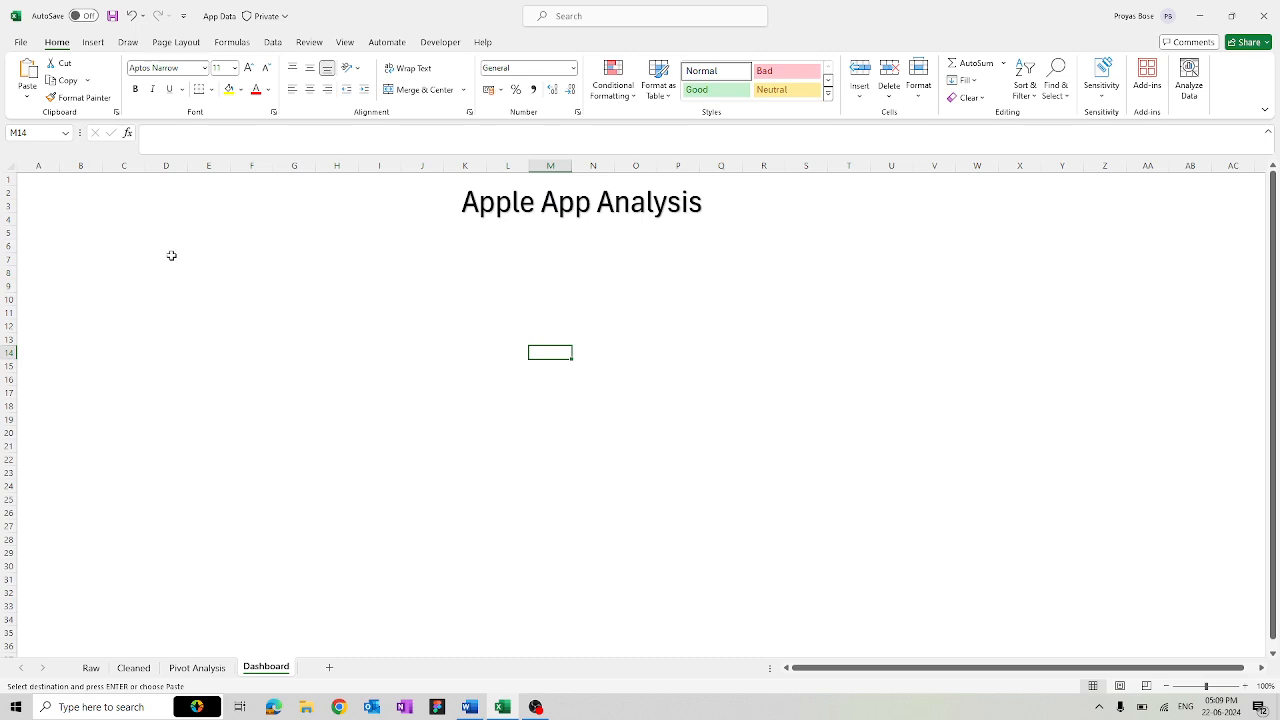
left_click(205, 259)
key("ctrl+v")
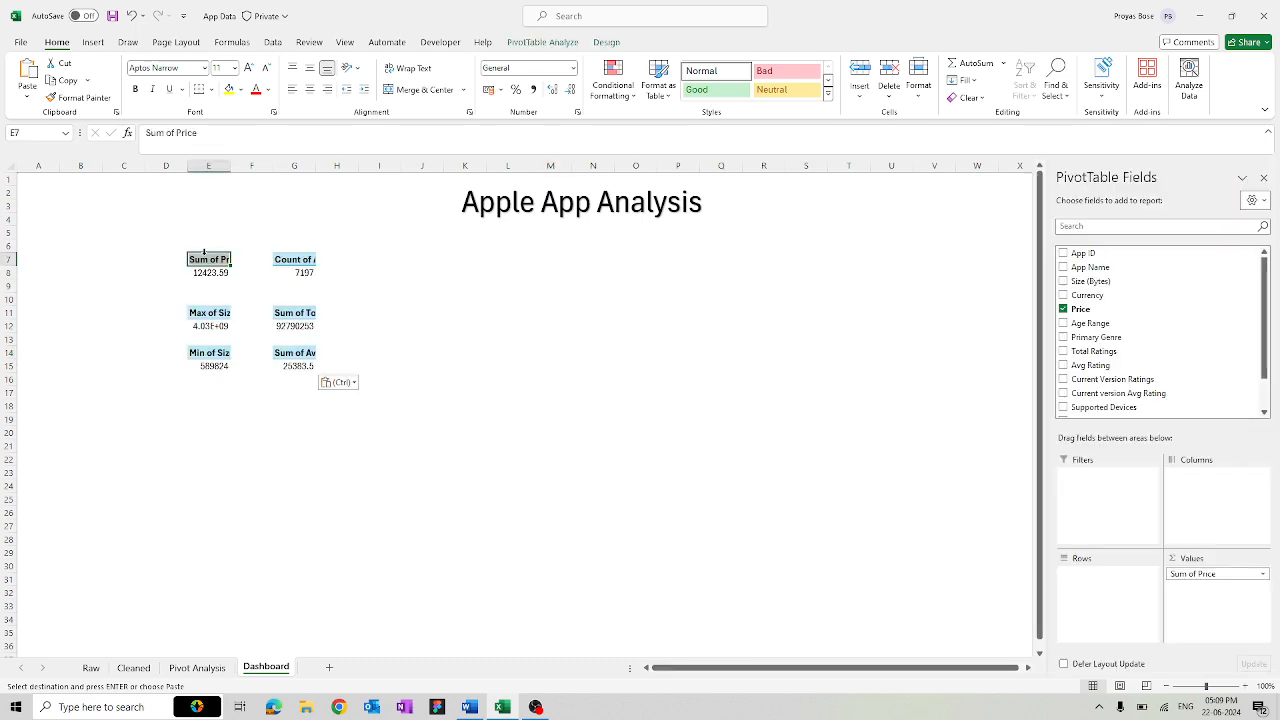
- Widen Dashboard columns E and G and centre the contents of the pasted KPI block E7:G15 horizontally
left_click_drag(231, 166, 262, 166)
left_click_drag(346, 166, 383, 166)
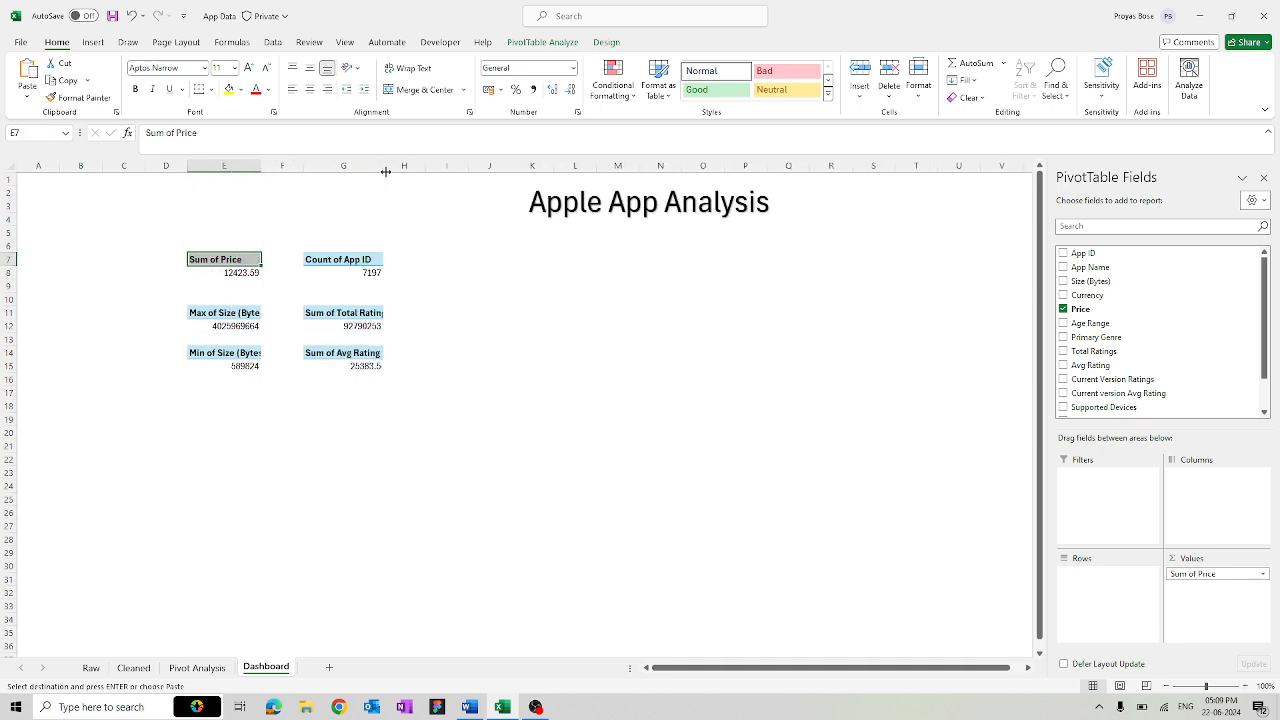
left_click(422, 303)
left_click_drag(238, 266, 372, 340)
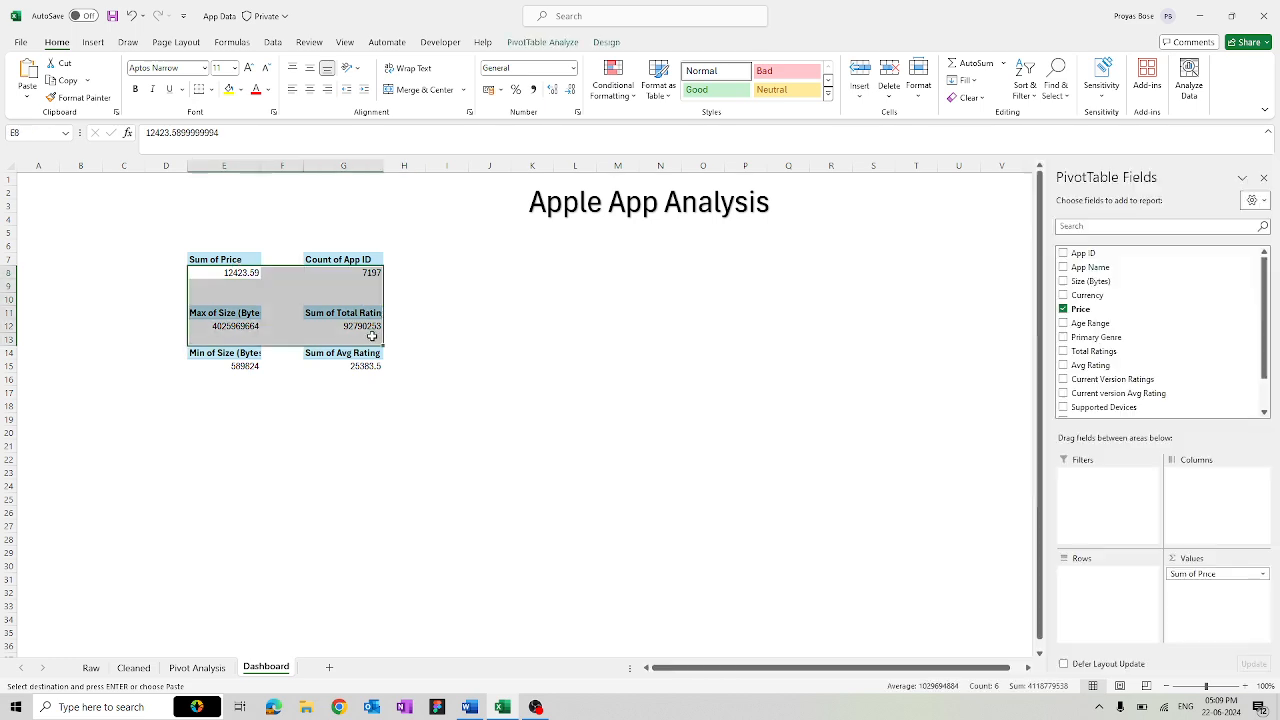
left_click(239, 235)
left_click_drag(222, 260, 356, 368)
left_click(310, 89)
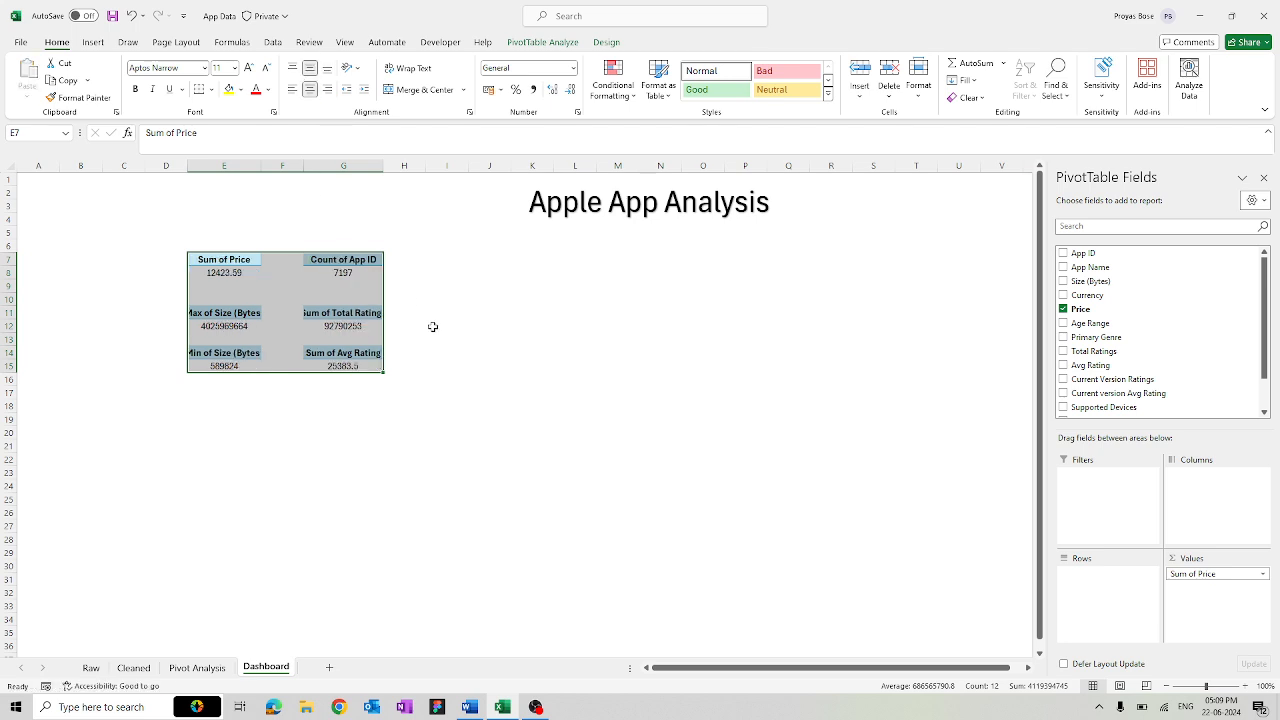
left_click(85, 305)
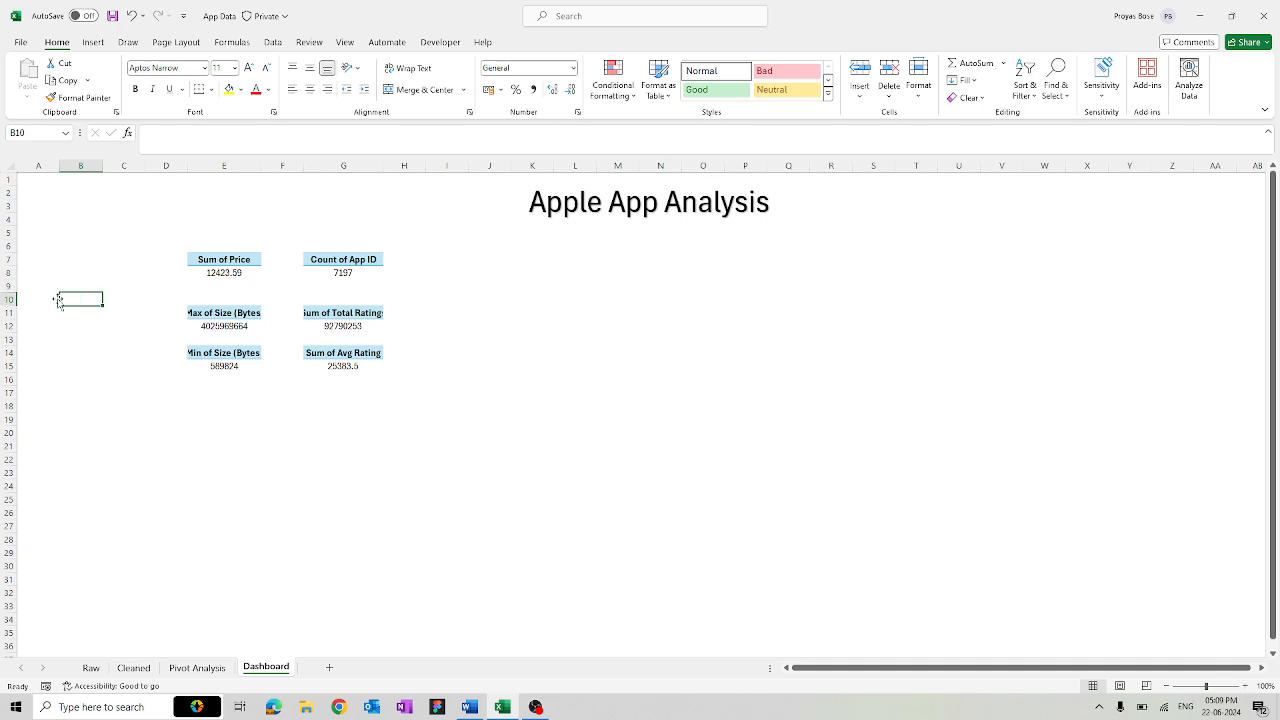
- Delete the empty row 9 on the Dashboard to even out the spacing between the KPI tables
left_click(7, 286)
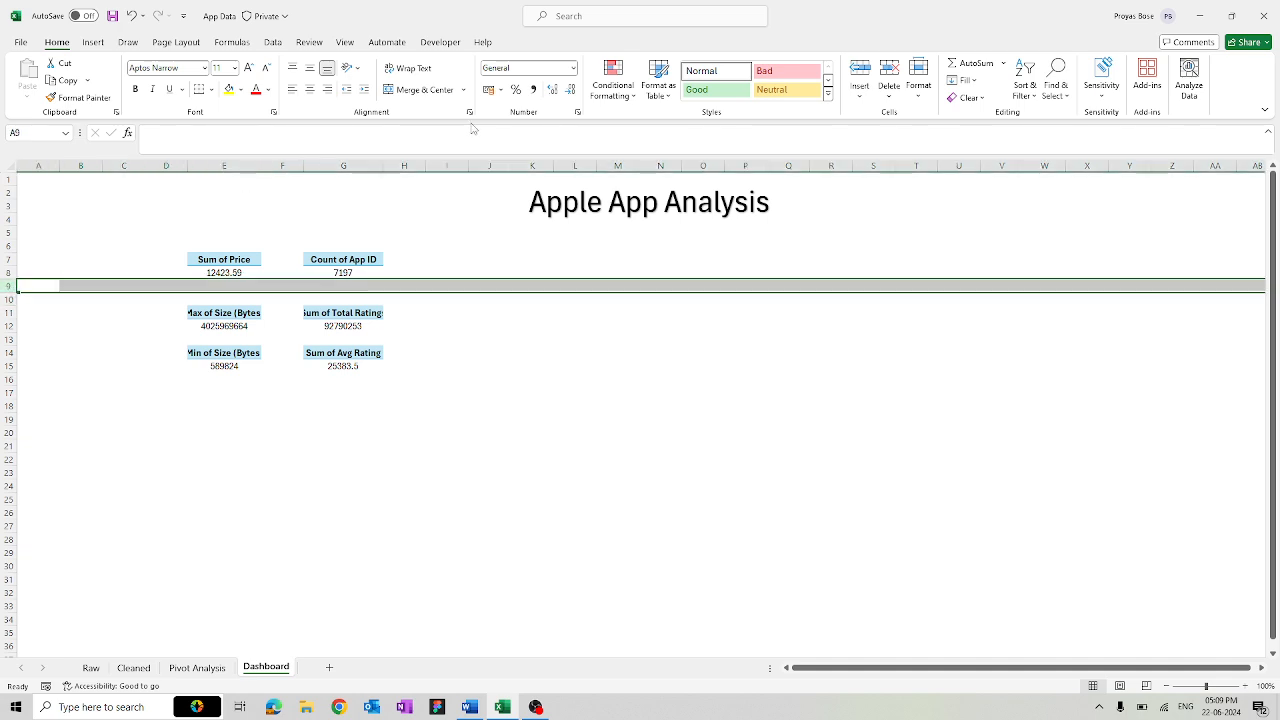
left_click(892, 70)
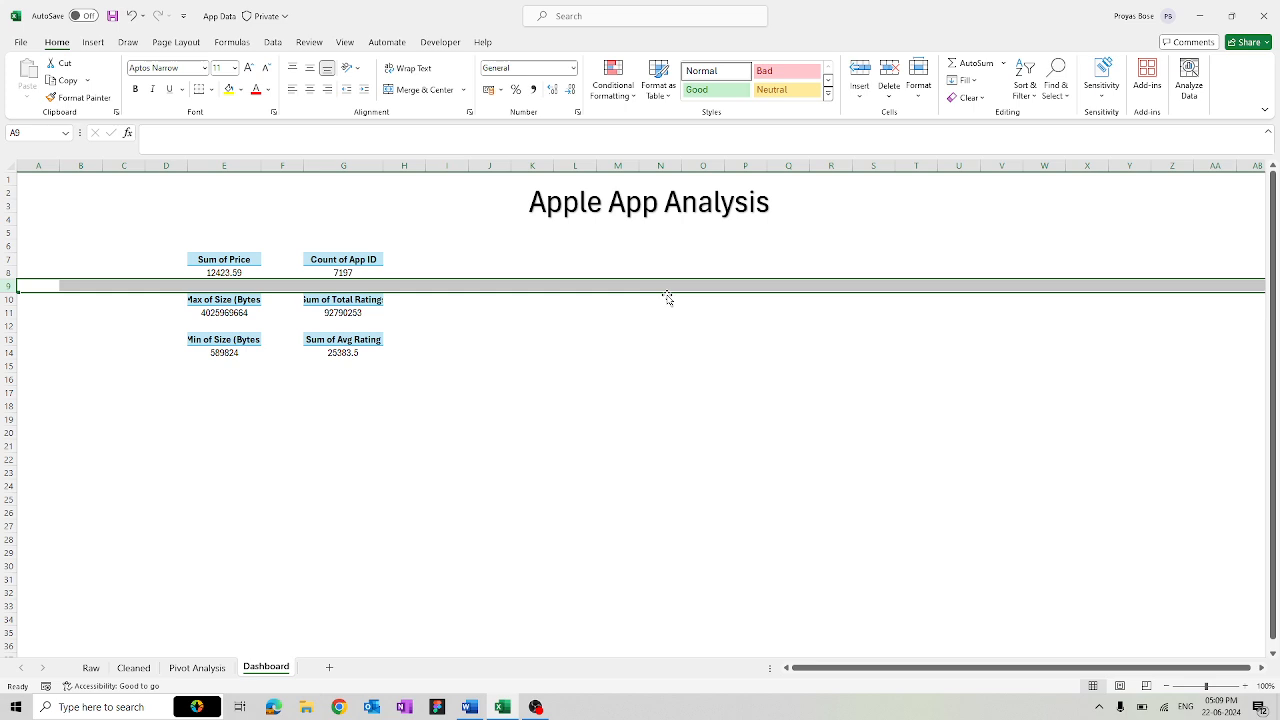
left_click(613, 351)
left_click(232, 259)
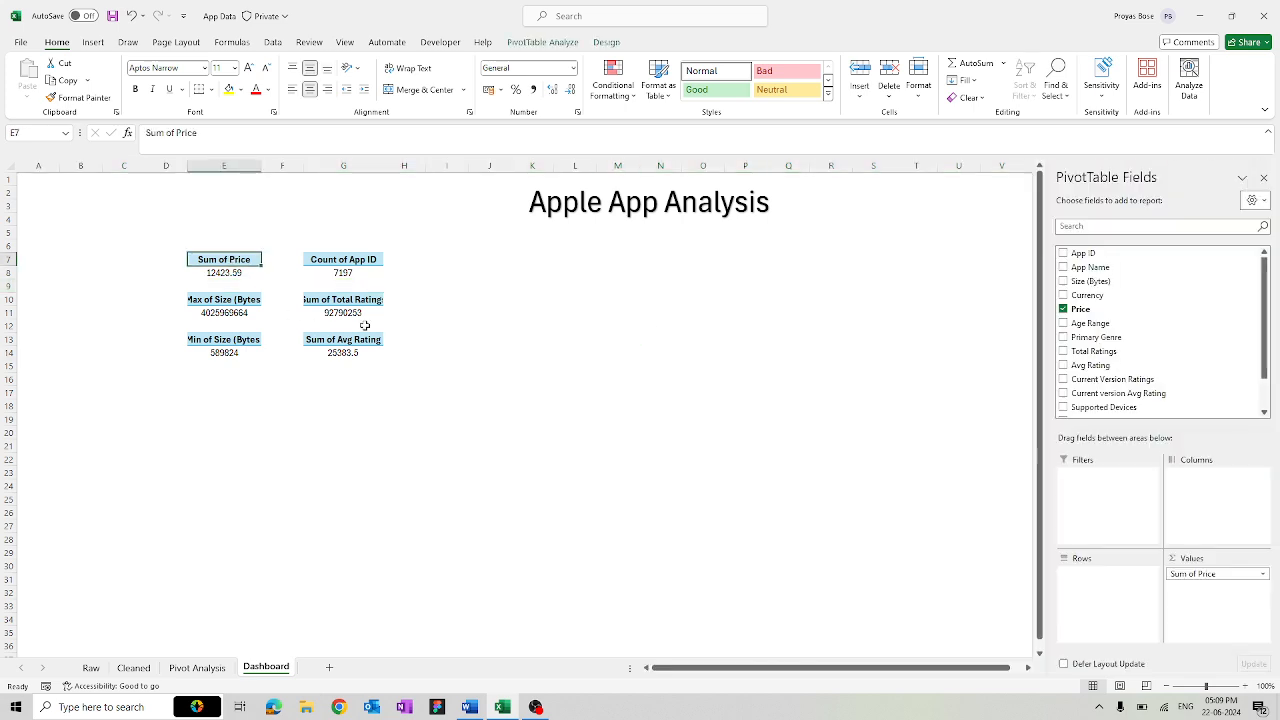
left_click(543, 390)
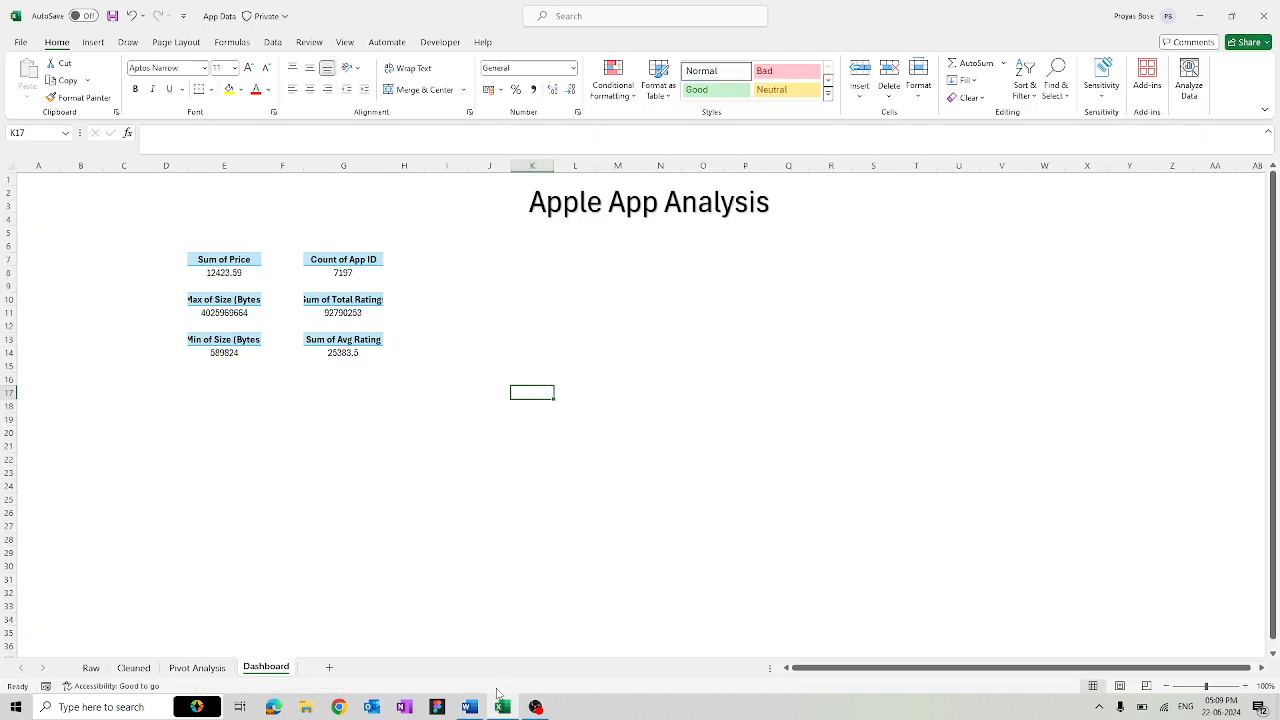
- Insert a Clustered Column PivotChart from the App Name by Sum of Size (Bytes) PivotTable on the Pivot Analysis sheet
left_click(197, 667)
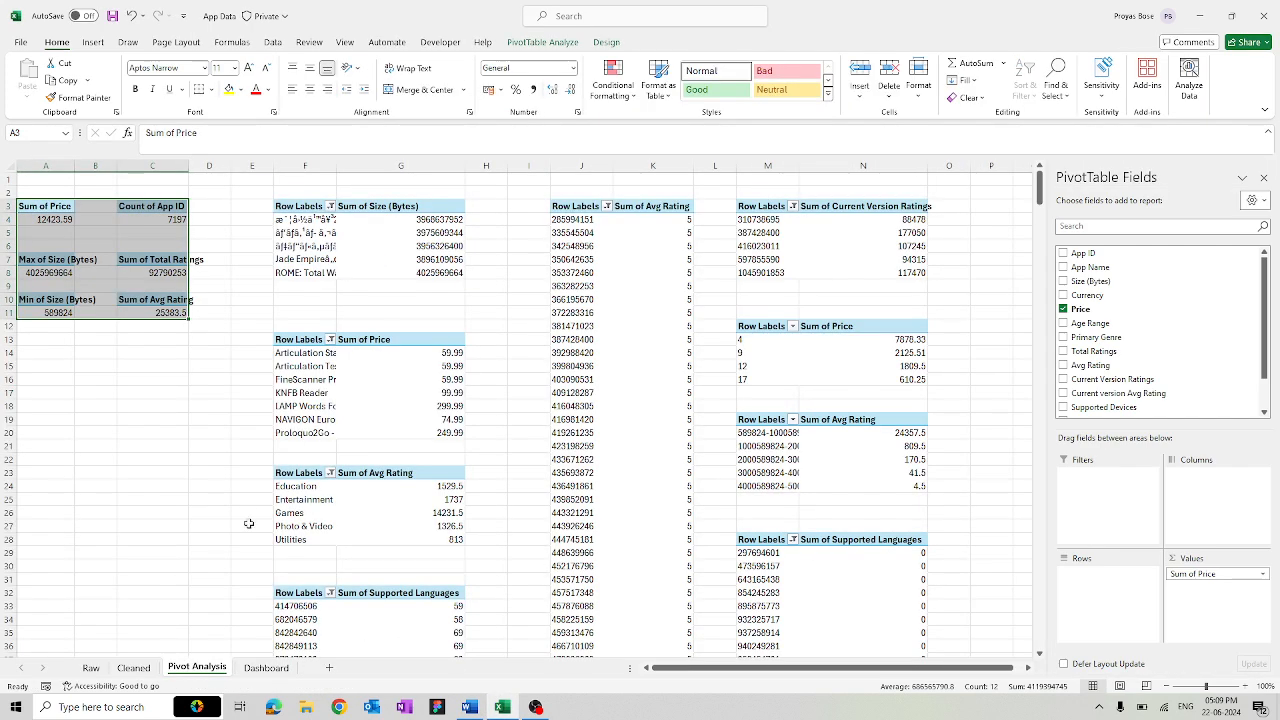
left_click_drag(305, 210, 409, 270)
left_click(408, 245)
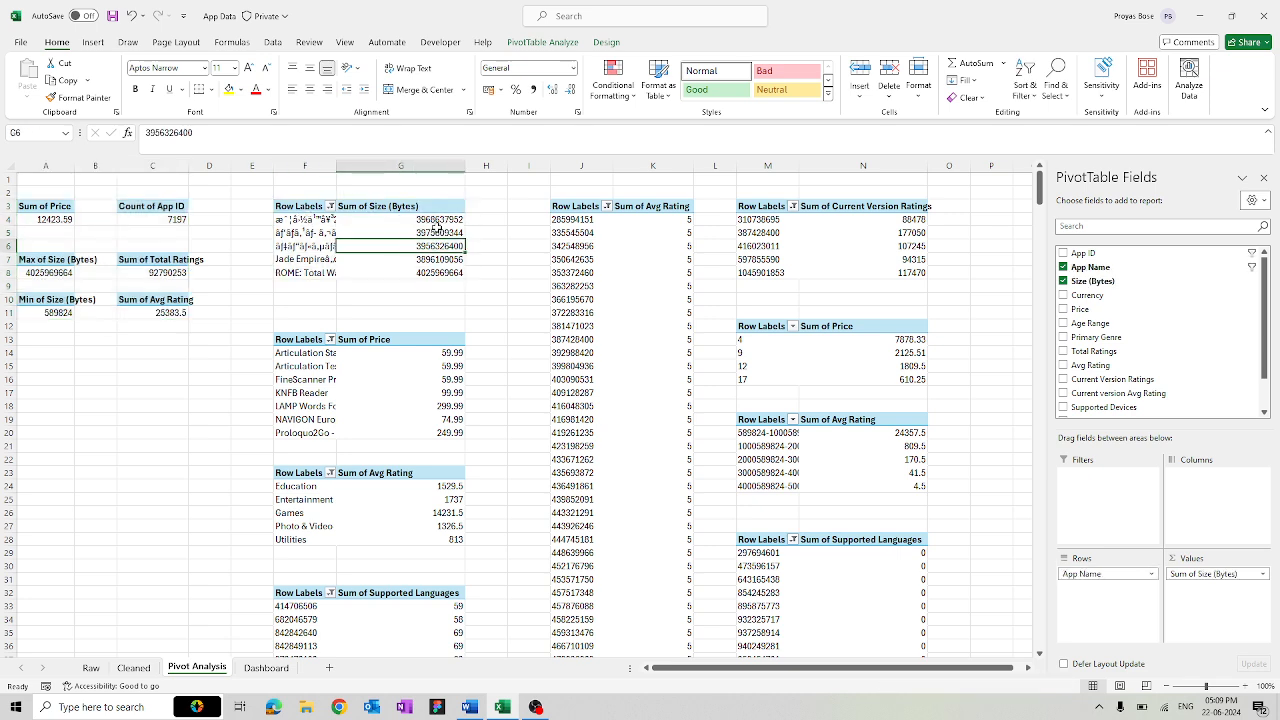
left_click(538, 42)
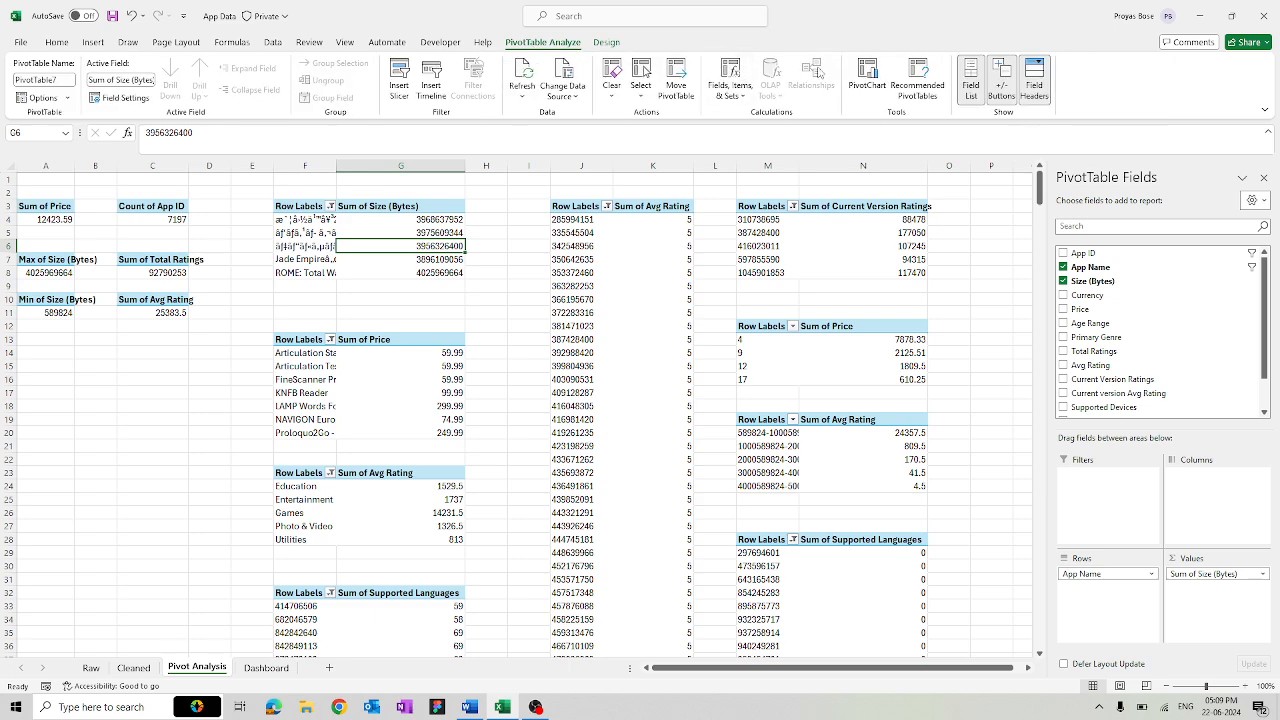
left_click(867, 80)
mouse_move(590, 302)
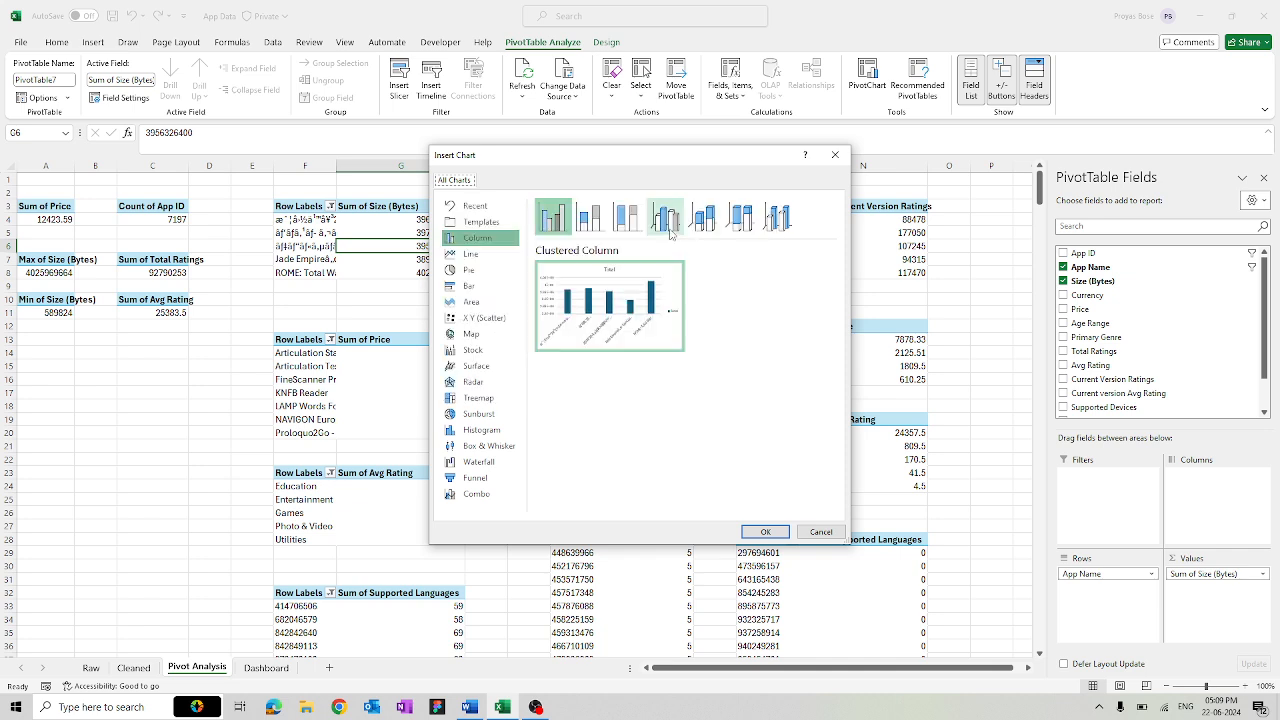
left_click(668, 228)
left_click(703, 220)
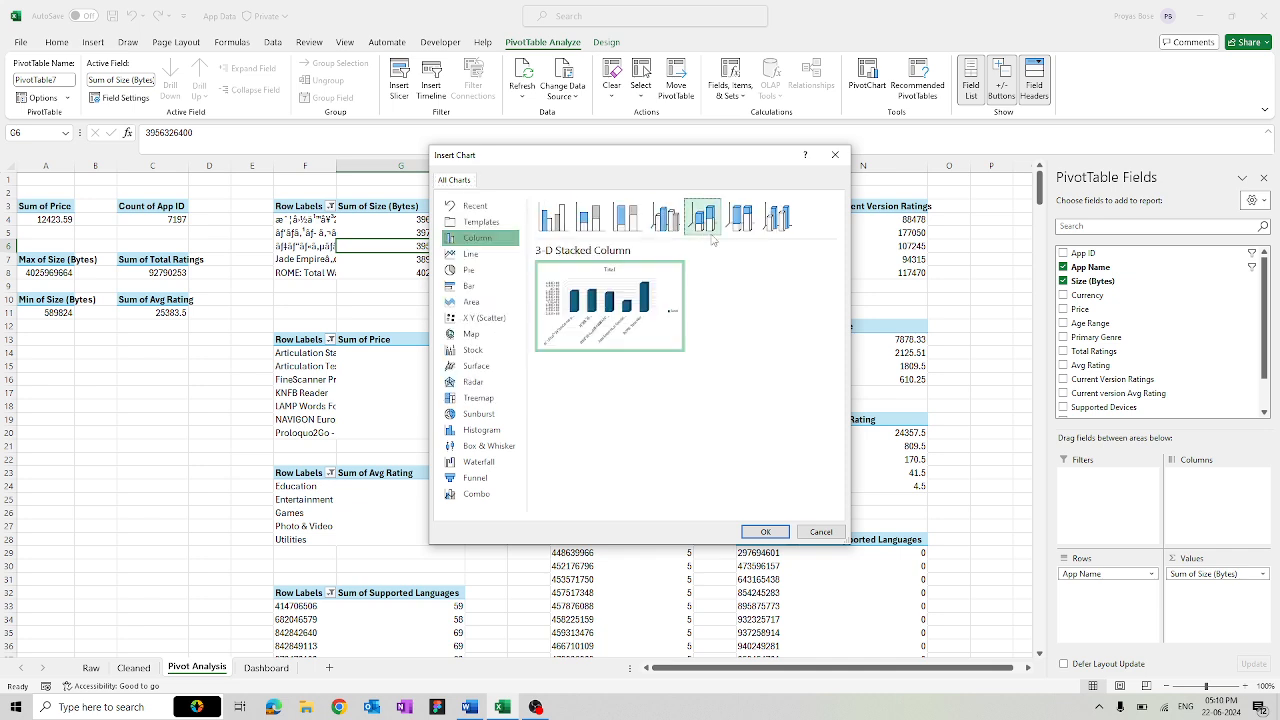
left_click(750, 222)
left_click(778, 218)
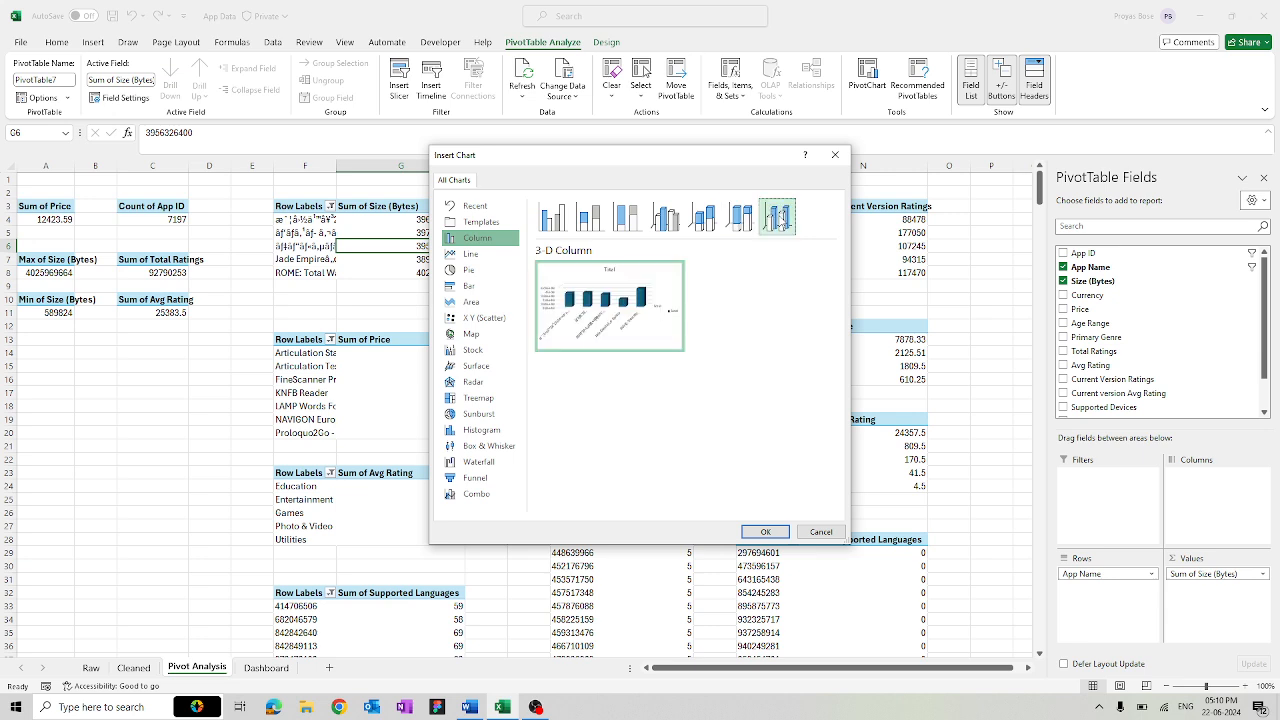
left_click(595, 228)
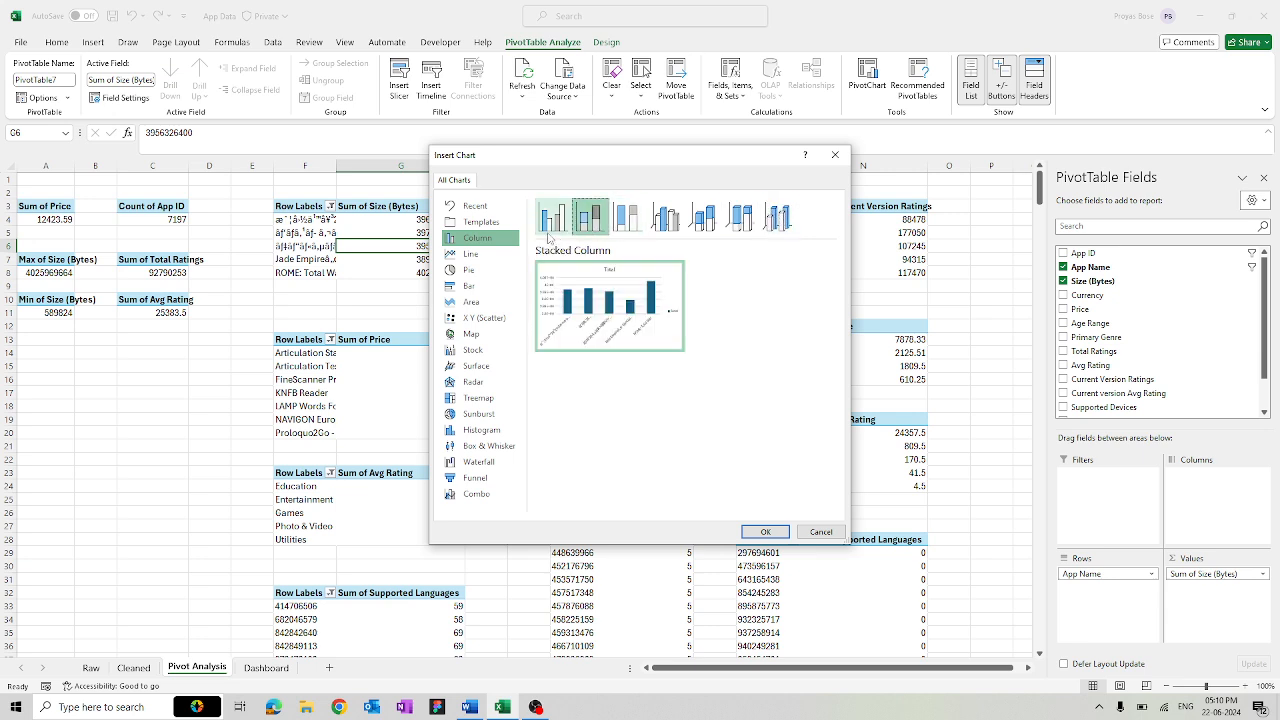
left_click(553, 217)
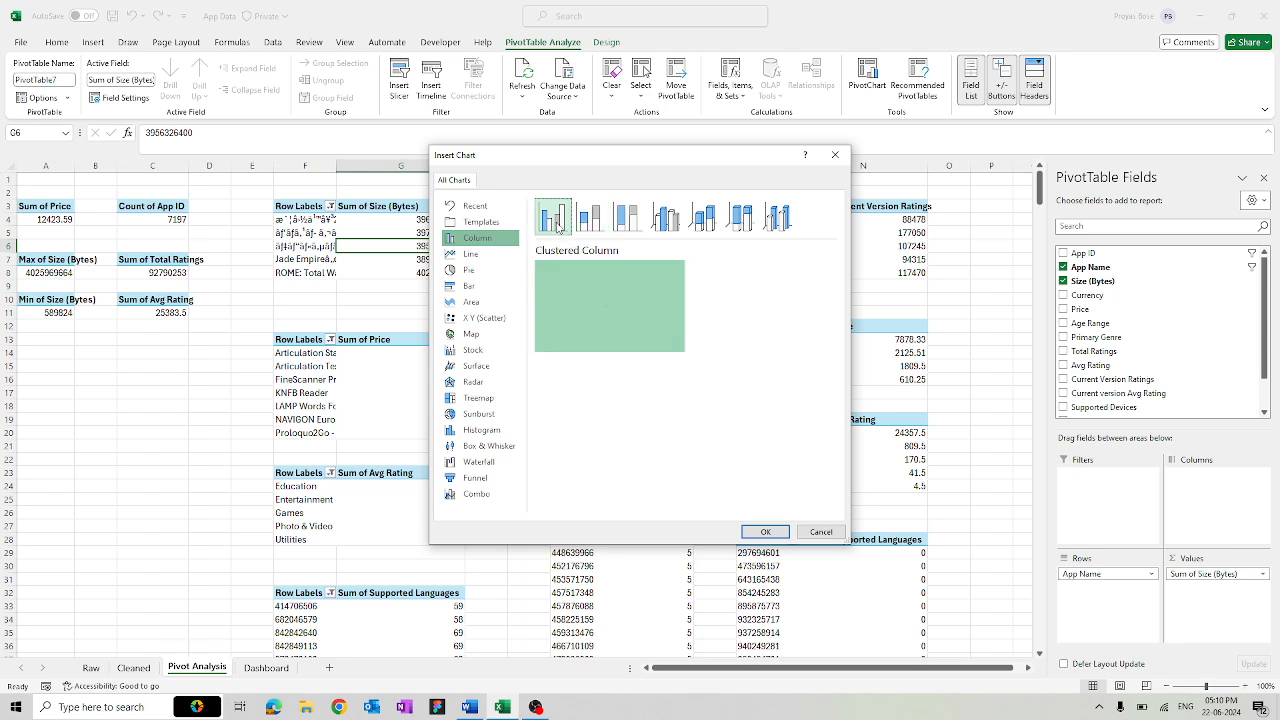
left_click(765, 531)
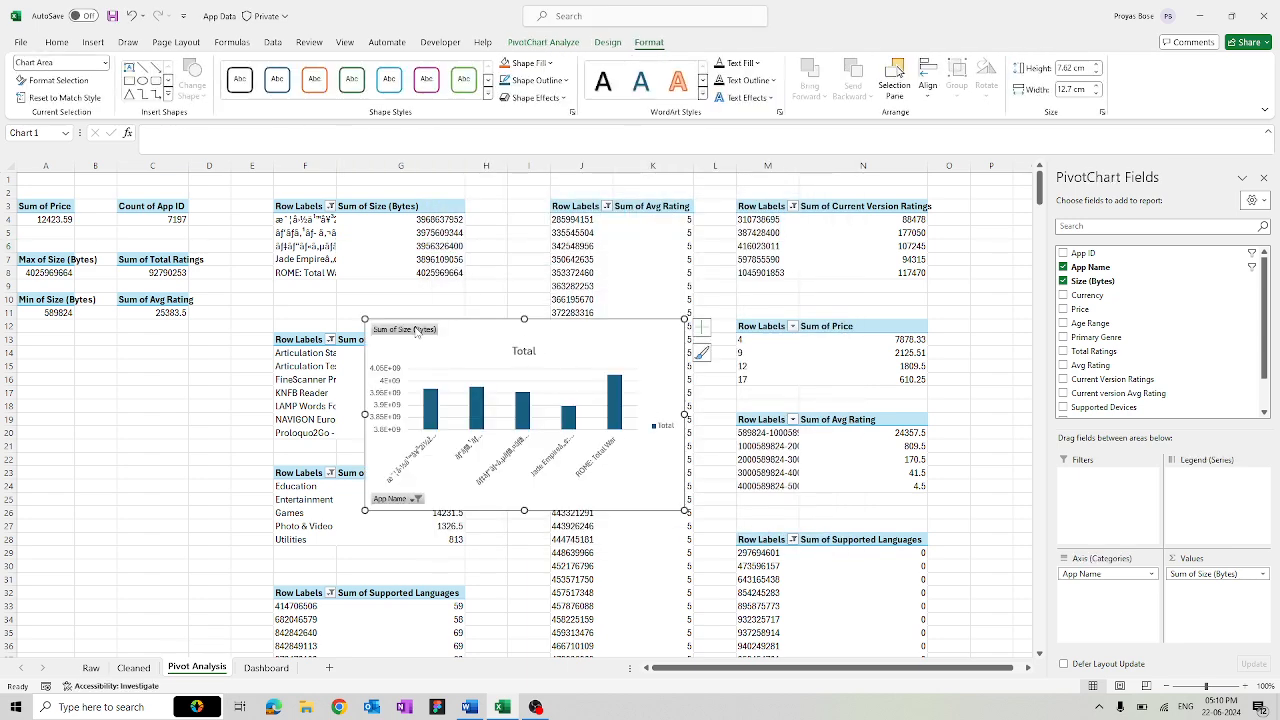
- Hide all field buttons on the Sum of Size (Bytes) PivotChart and delete its legend
right_click(416, 330)
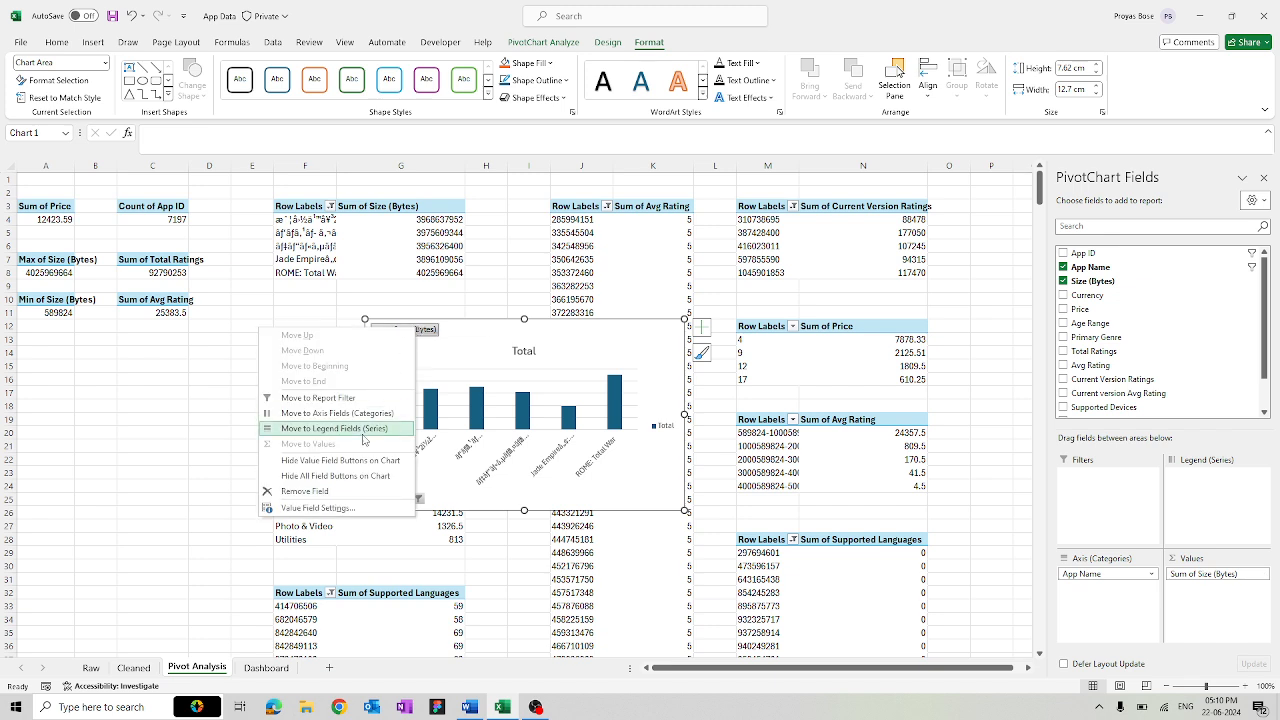
right_click(432, 330)
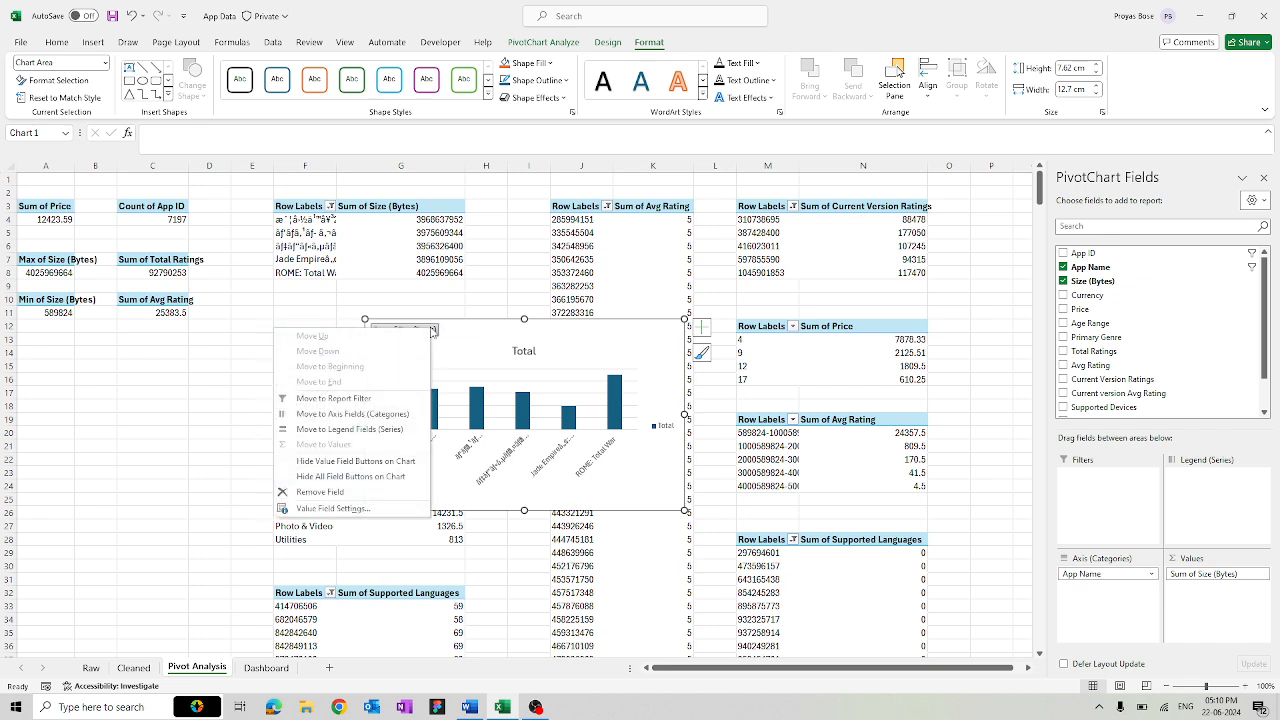
left_click(358, 476)
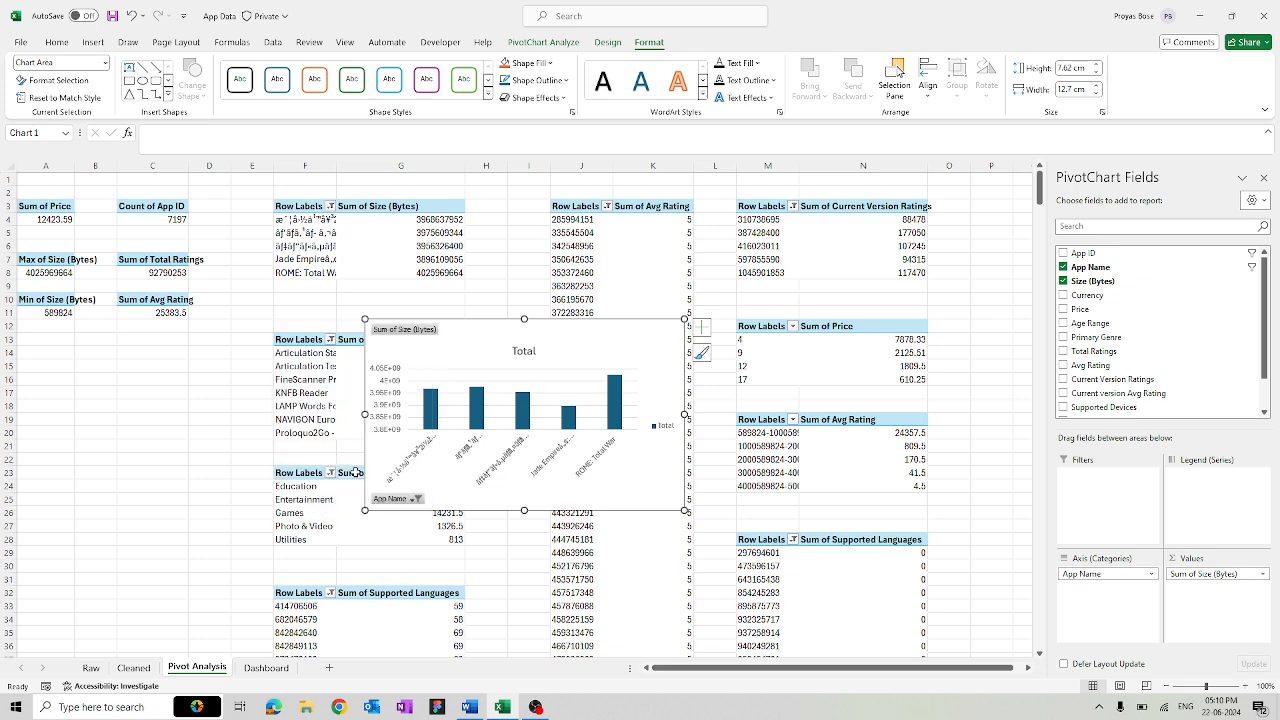
left_click(664, 421)
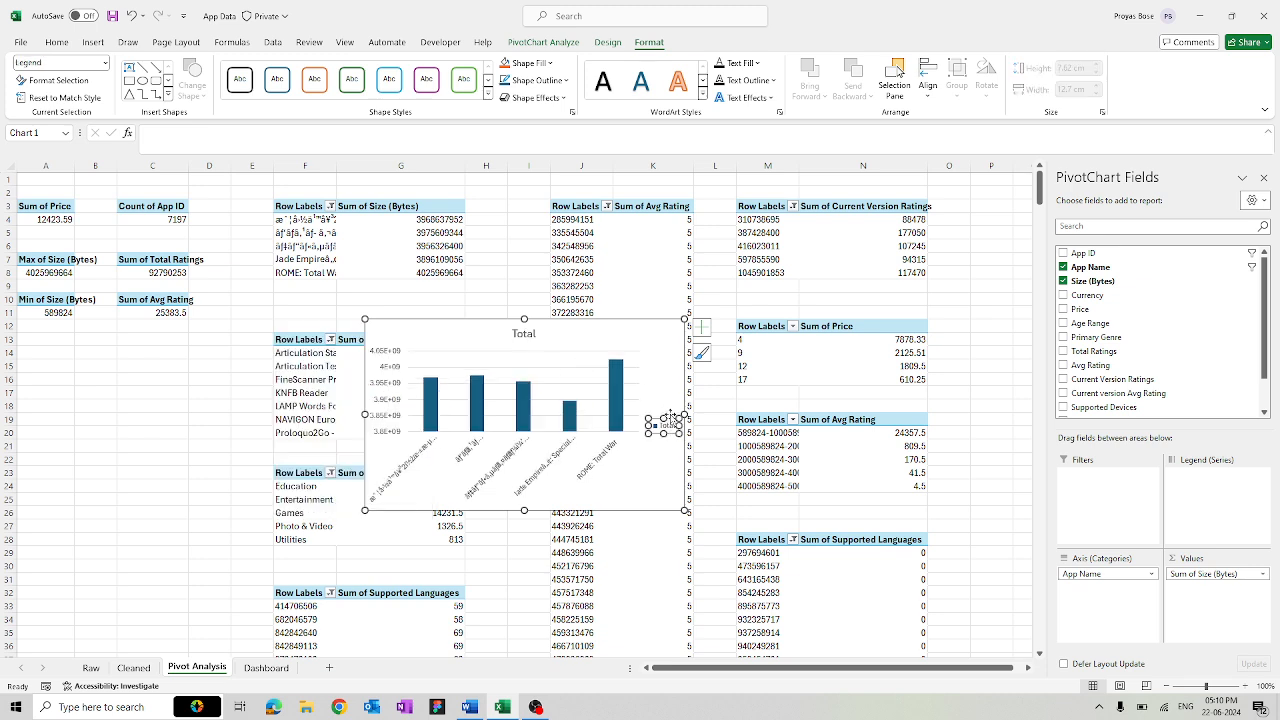
left_click(671, 416)
left_click(671, 420)
key("Delete")
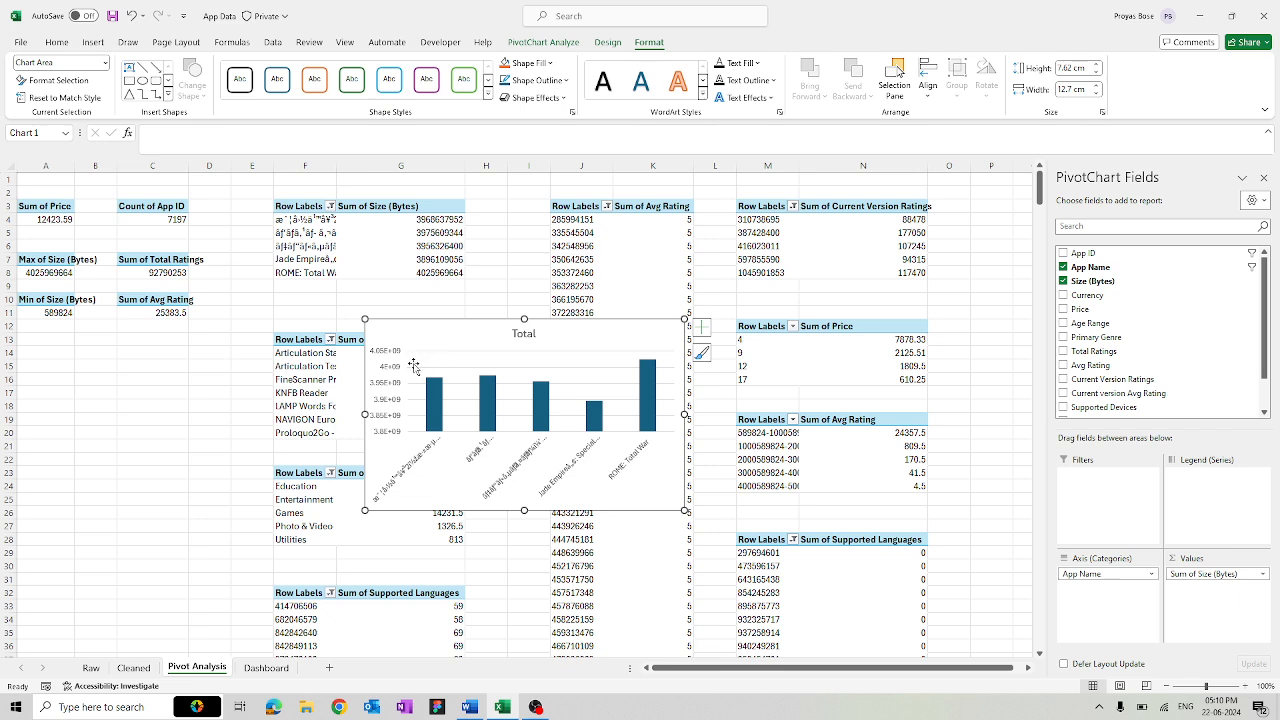
- Change the PivotChart's title to "Top 5 App Name by Bytes"
left_click(453, 370)
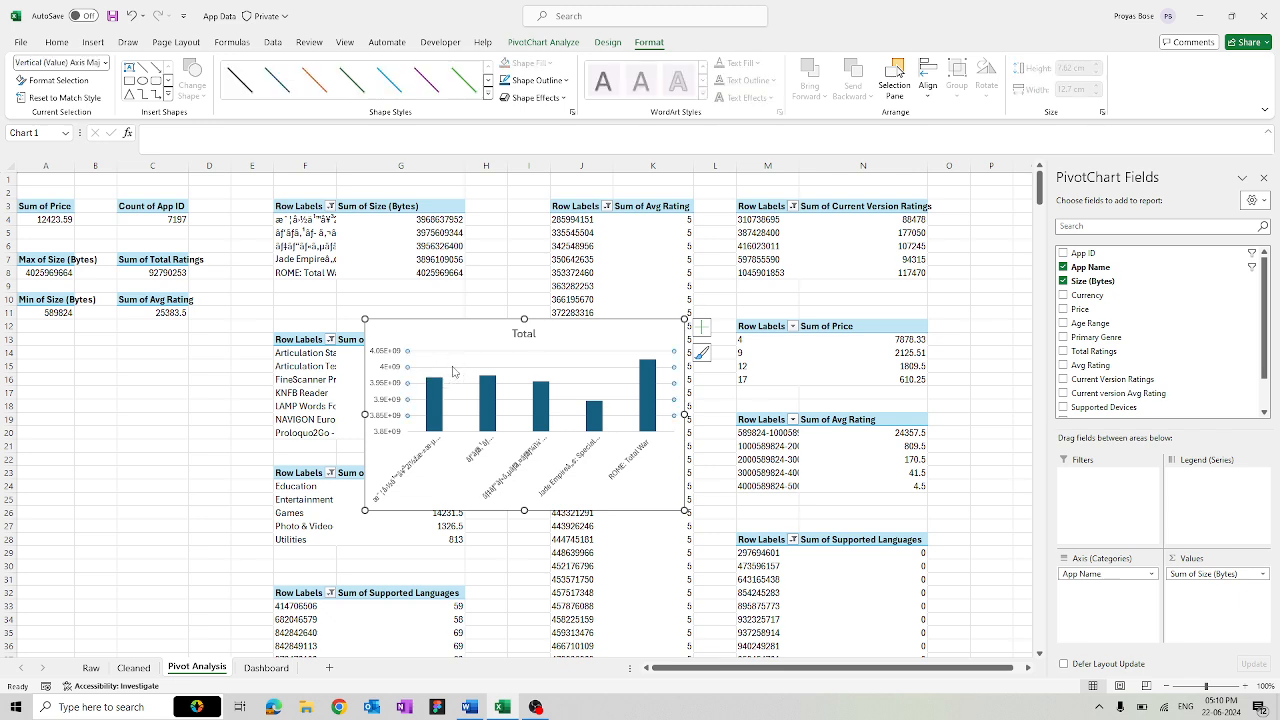
double_click(526, 334)
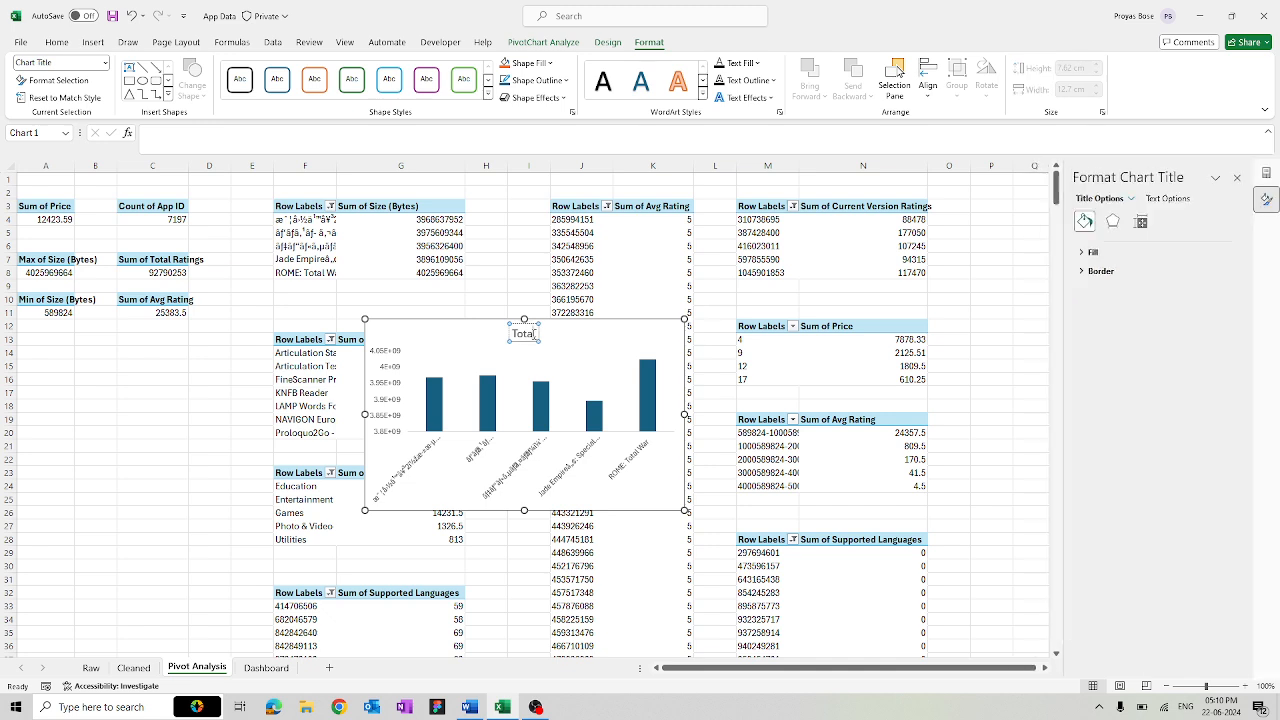
double_click(535, 334)
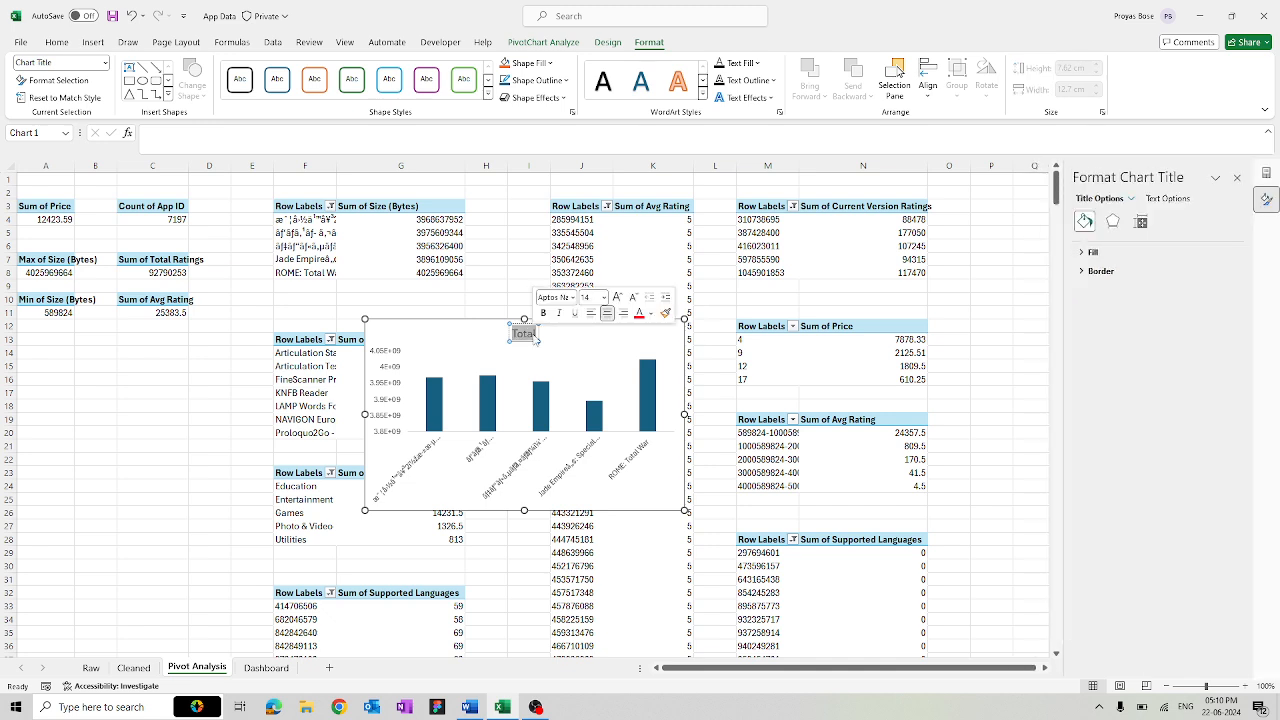
type("Top 5")
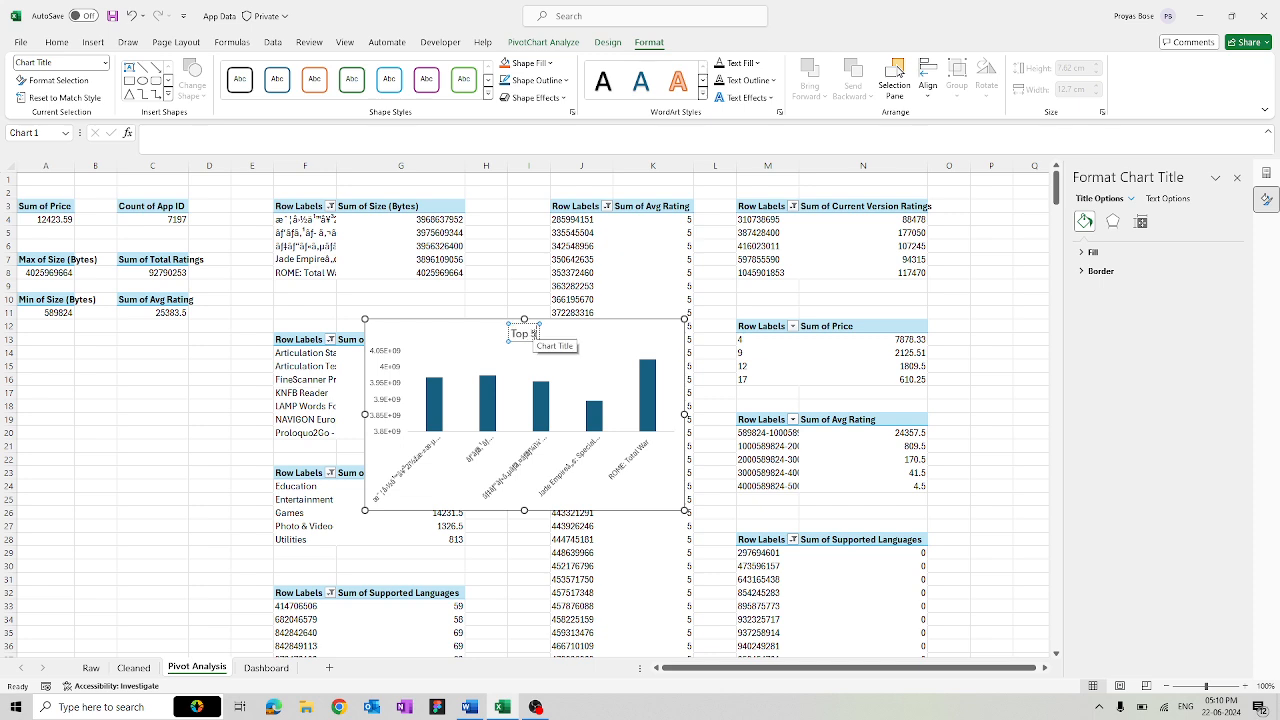
type(" App Name by Bytes")
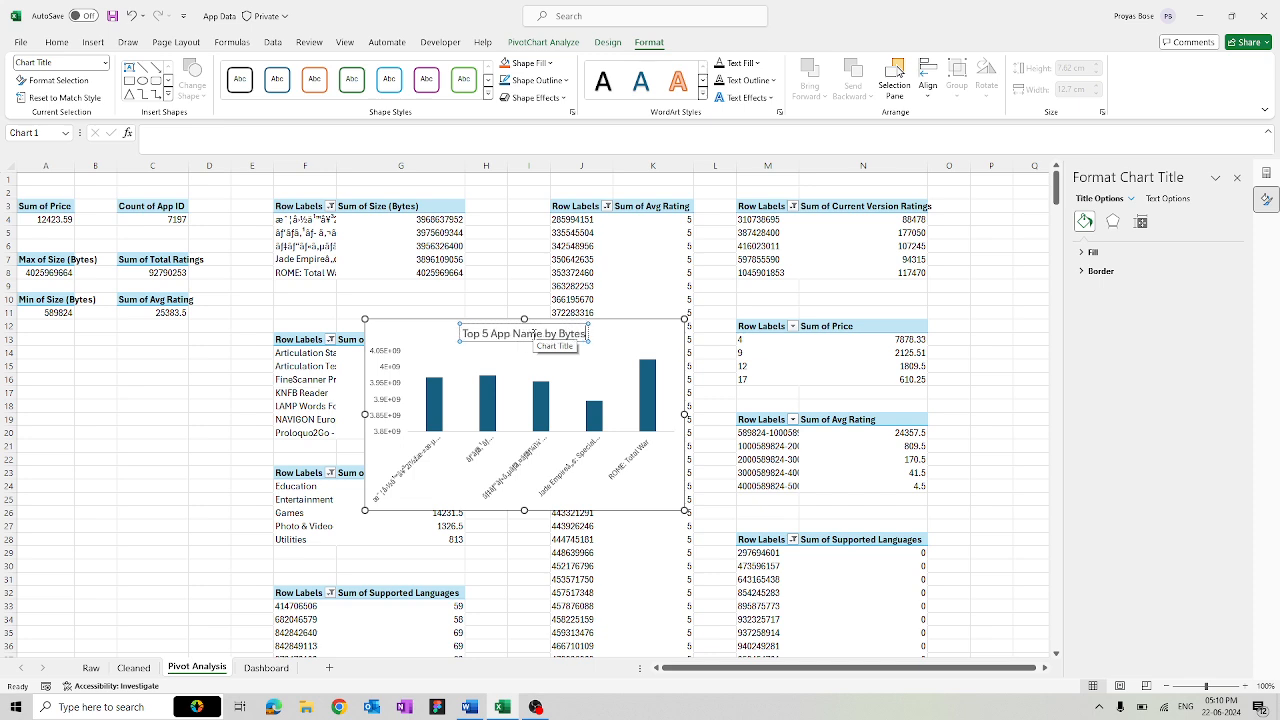
- Move the Top 5 App Name chart to cell I6 of the Dashboard sheet and shrink it to about 6.77 cm high by 10.53 cm wide
left_click(623, 321)
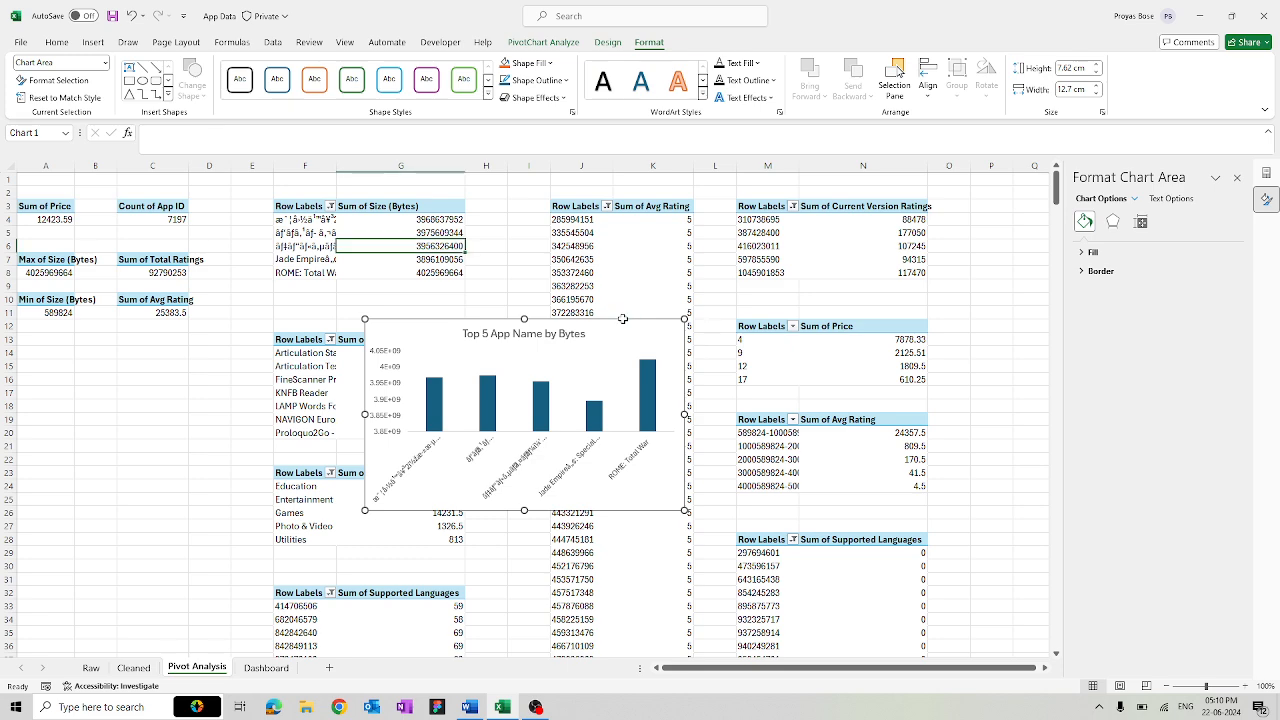
key("Delete")
left_click(266, 667)
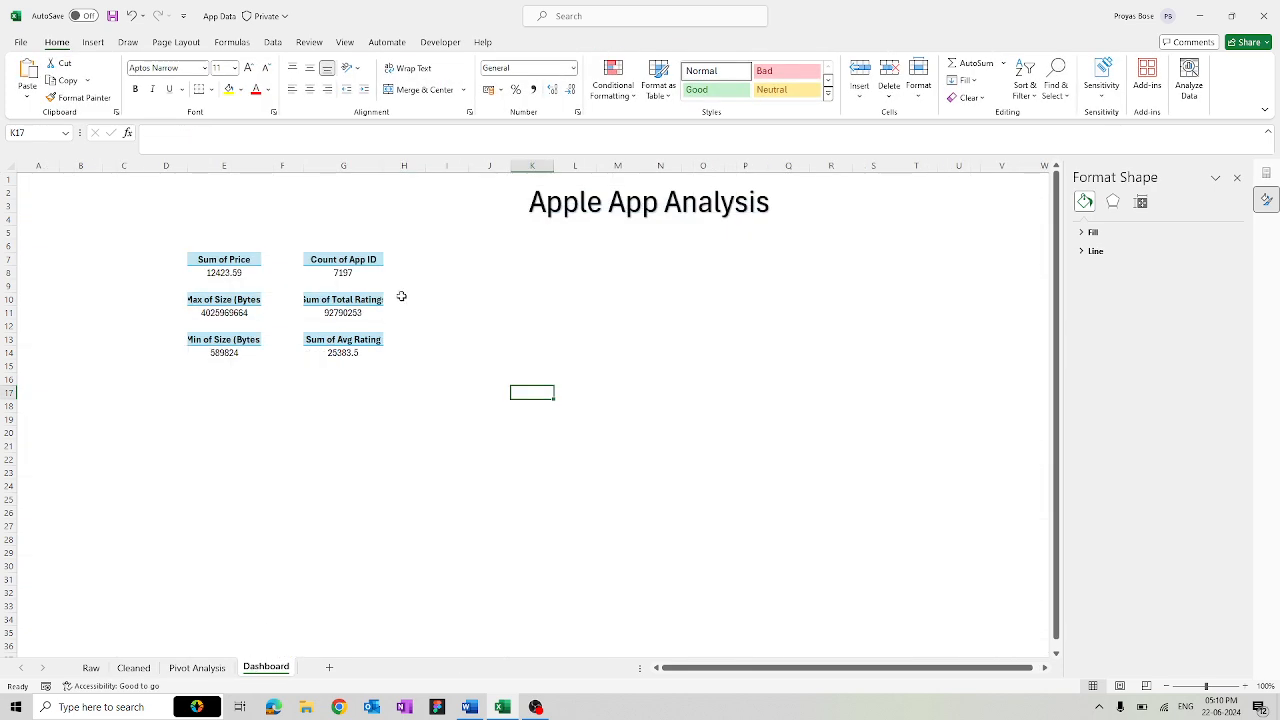
left_click(461, 248)
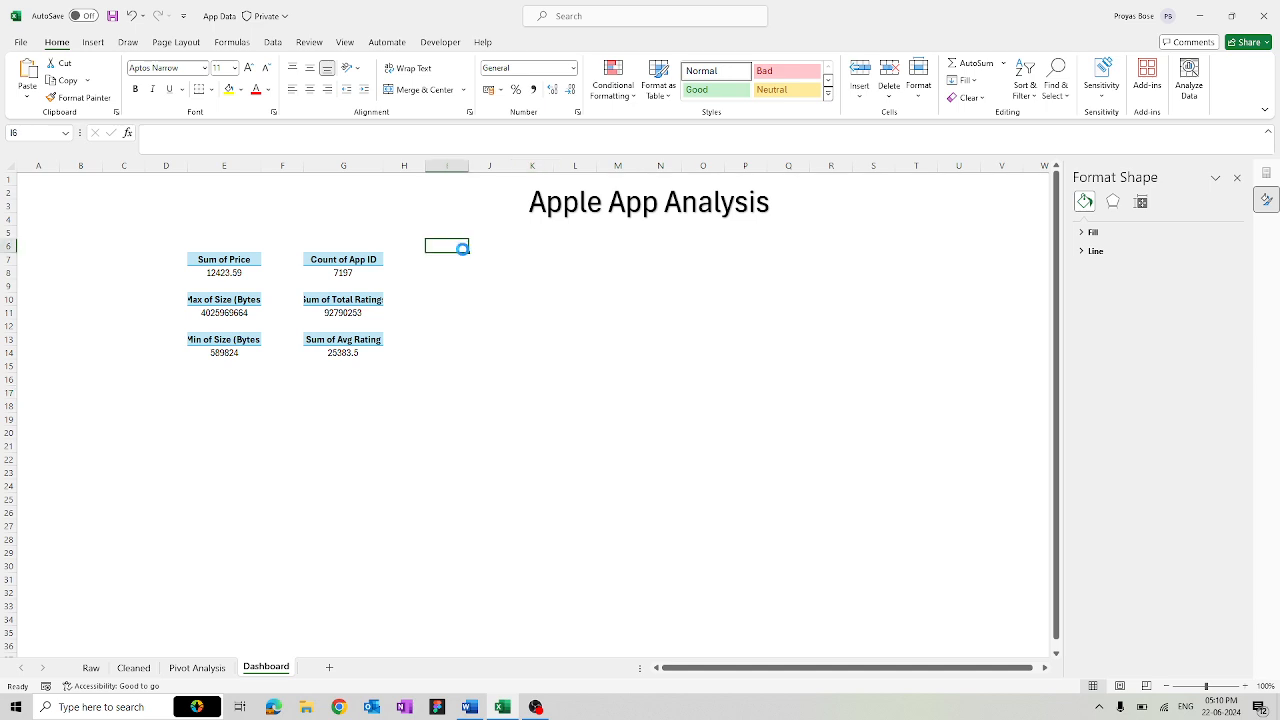
key("ctrl+v")
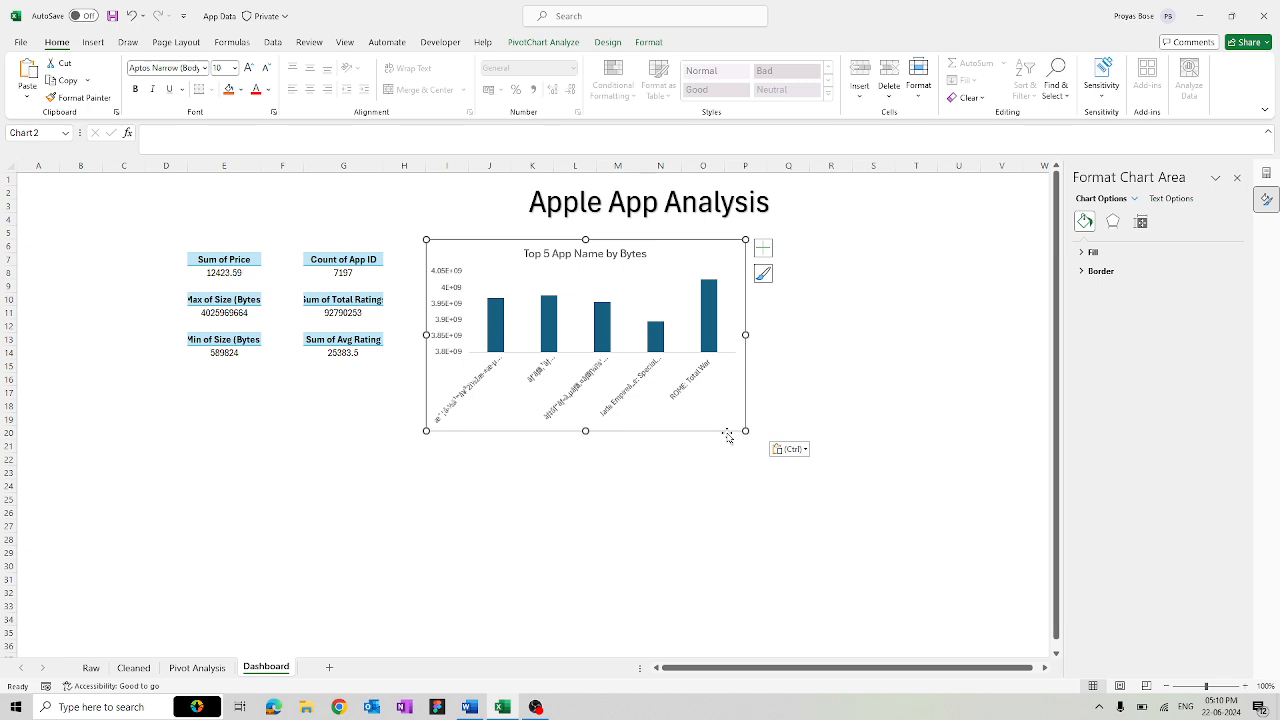
left_click_drag(745, 430, 690, 409)
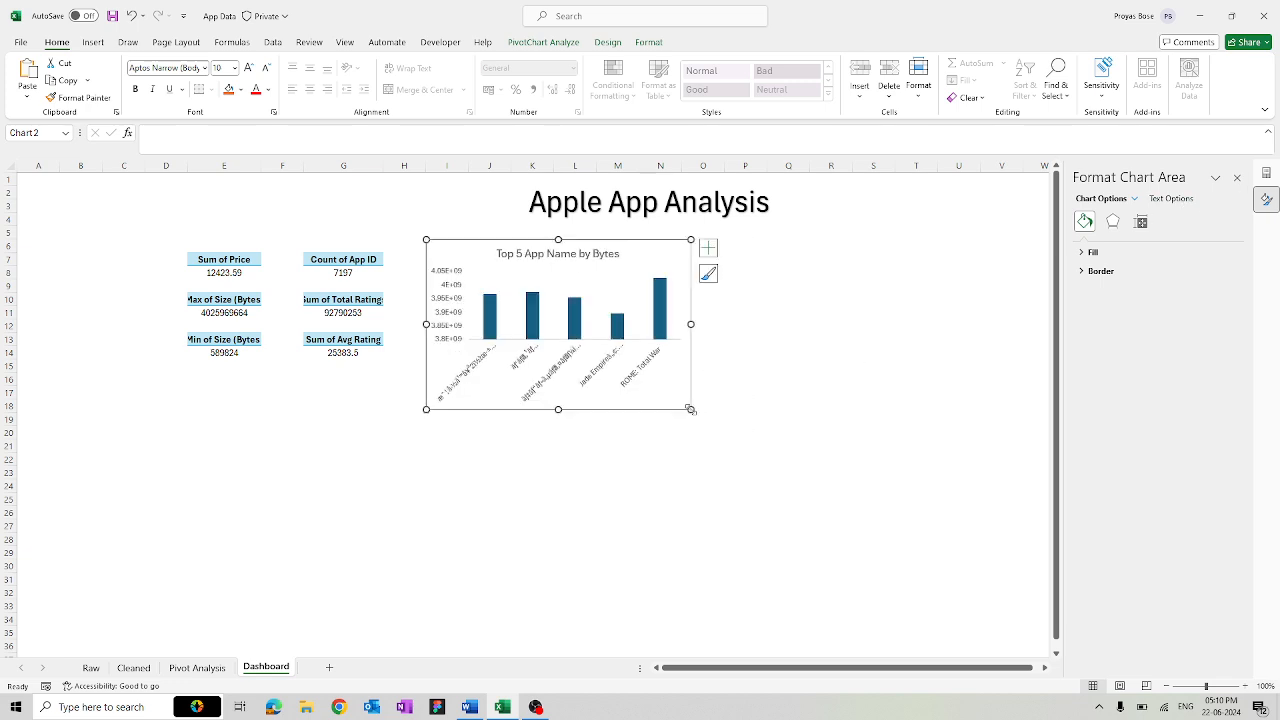
- Recolour the Top 5 App Name chart's columns orange using the third Colorful palette
left_click(554, 43)
left_click(607, 43)
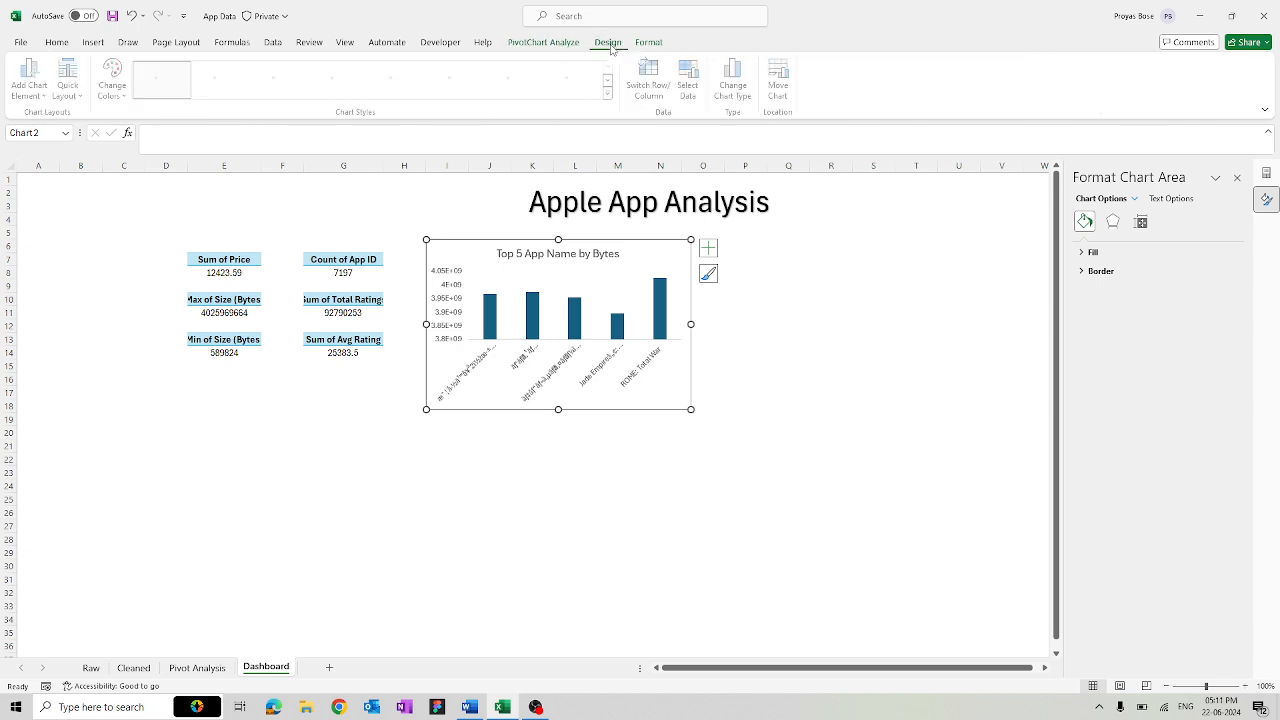
left_click(648, 43)
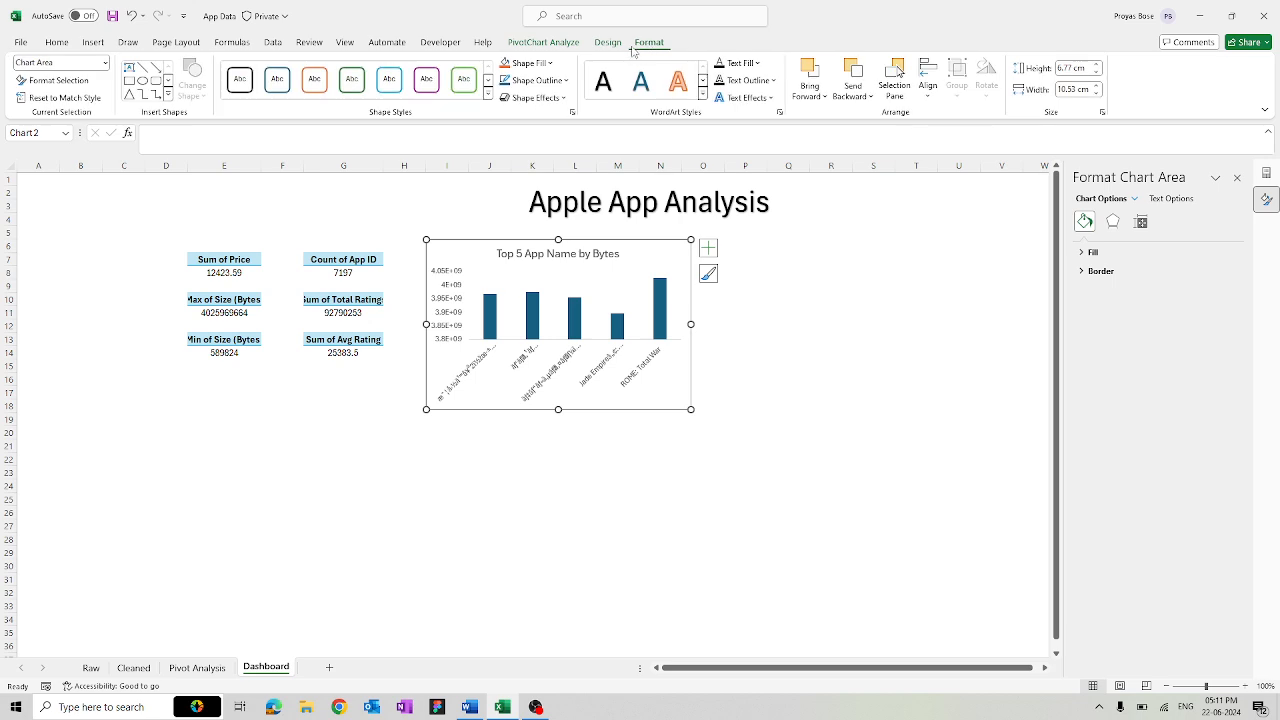
left_click(607, 43)
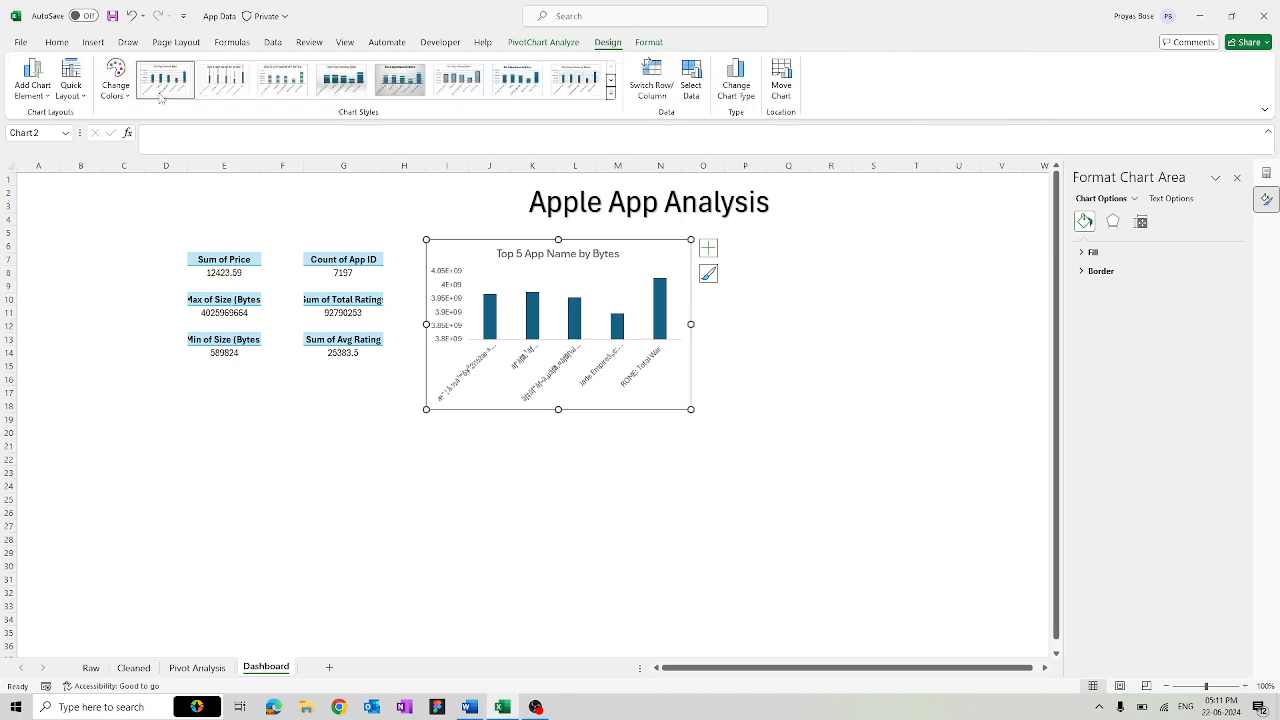
left_click(115, 80)
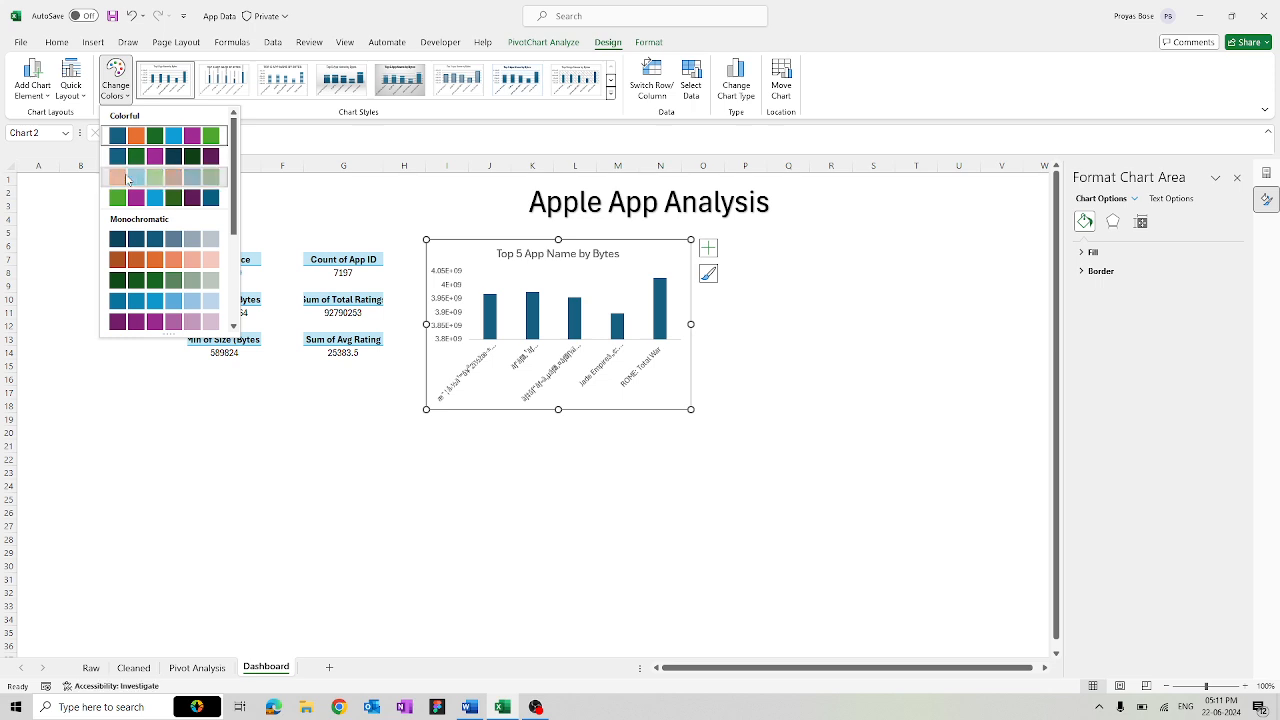
left_click(127, 178)
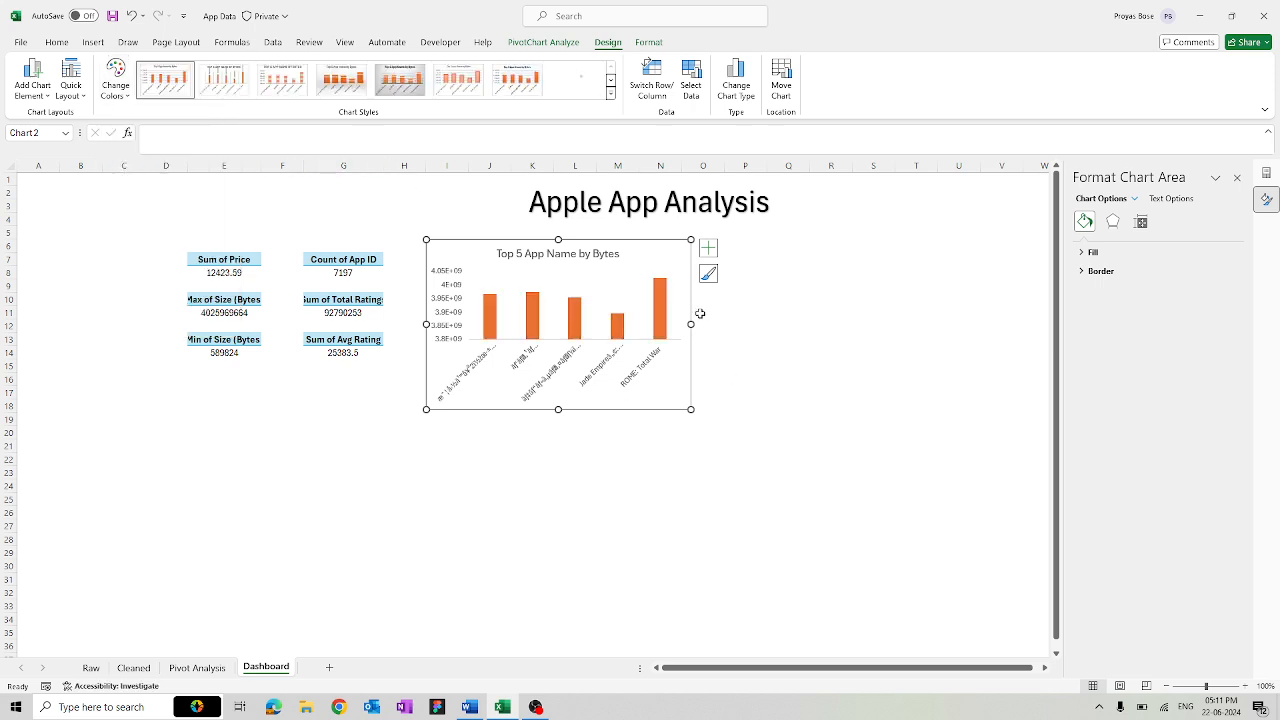
- Widen the Top 5 App Name chart slightly so its right edge falls within column O, and close the formatting pane
left_click_drag(691, 324, 711, 325)
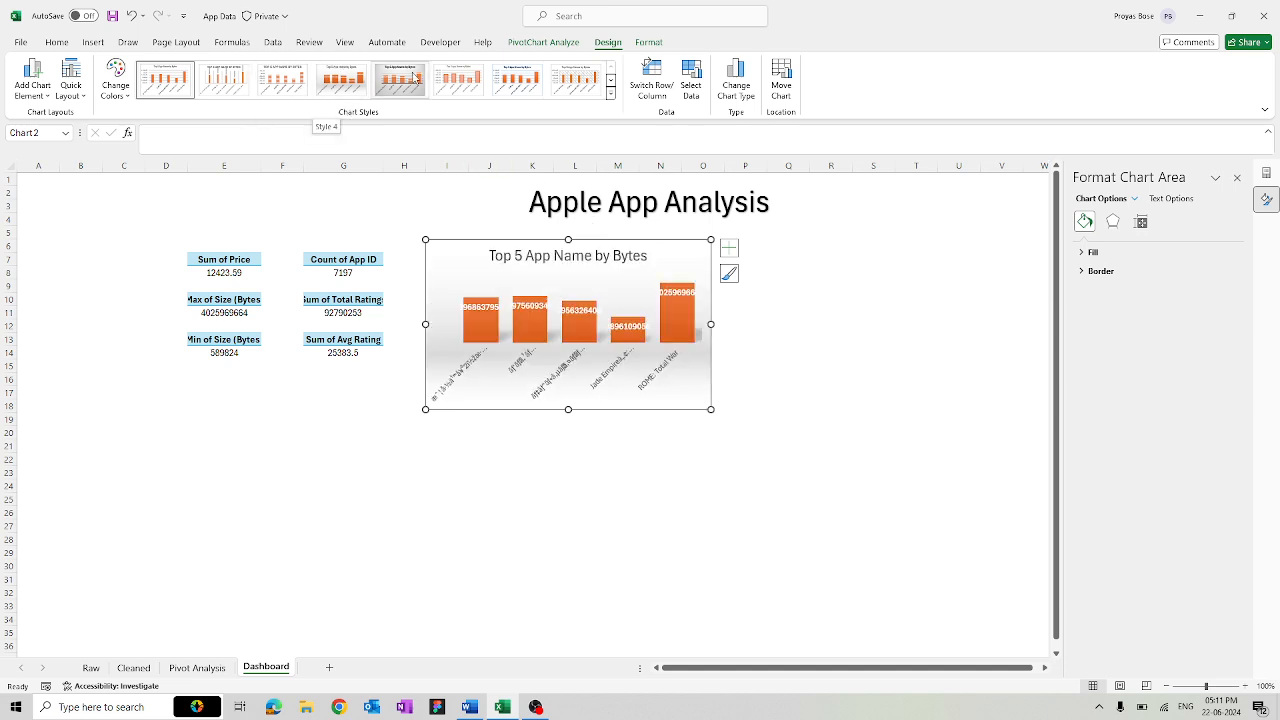
left_click(882, 313)
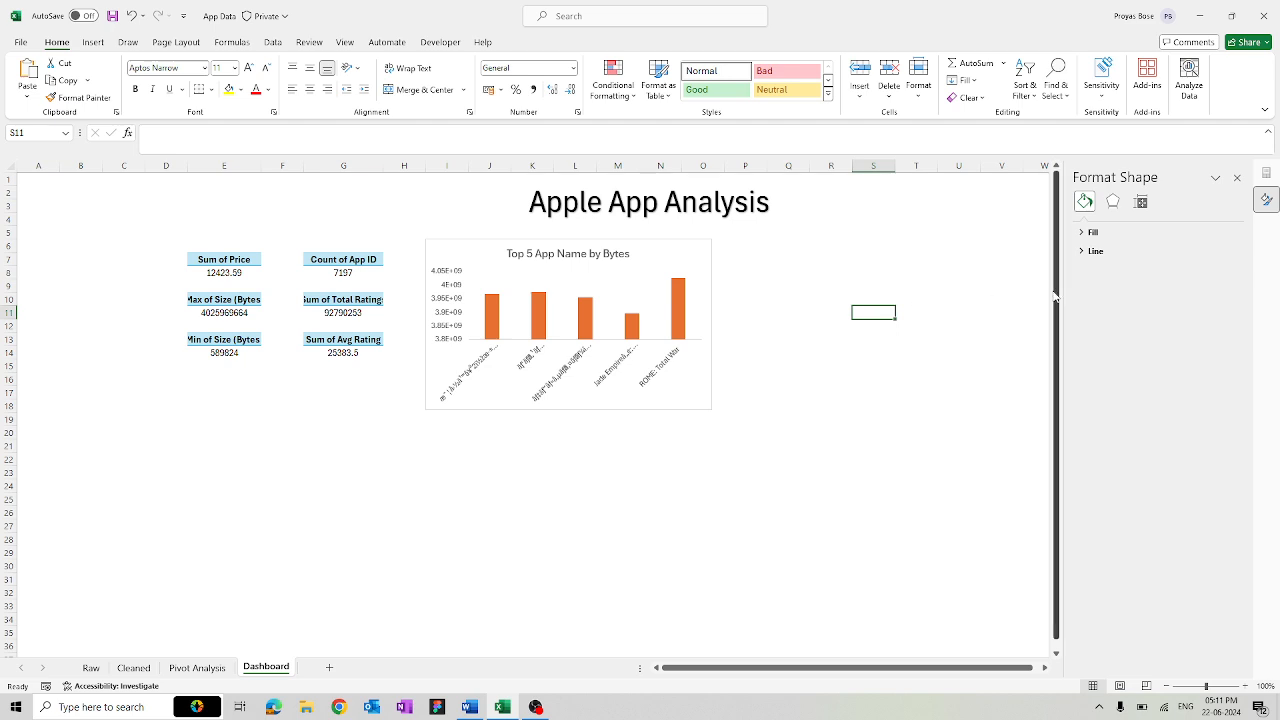
left_click(1238, 178)
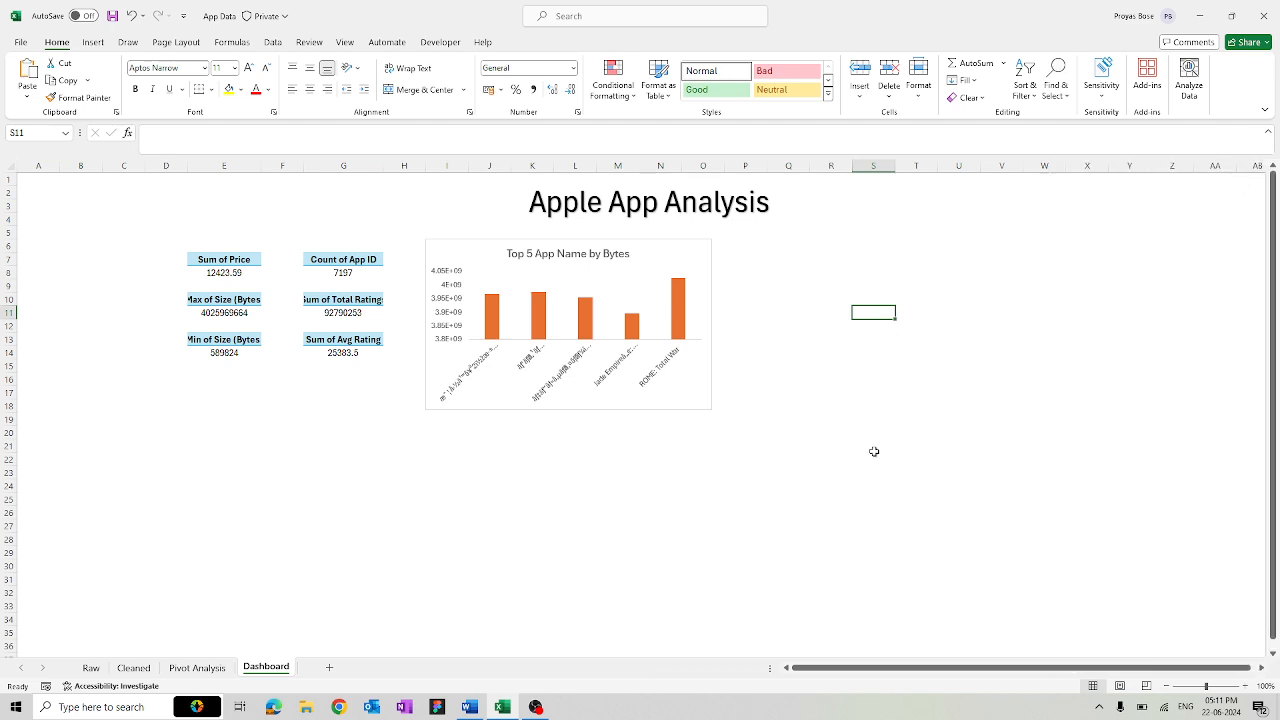
- On the Pivot Analysis sheet, select the pivot table of app names by Sum of Price and widen column F to fit the names
left_click(208, 669)
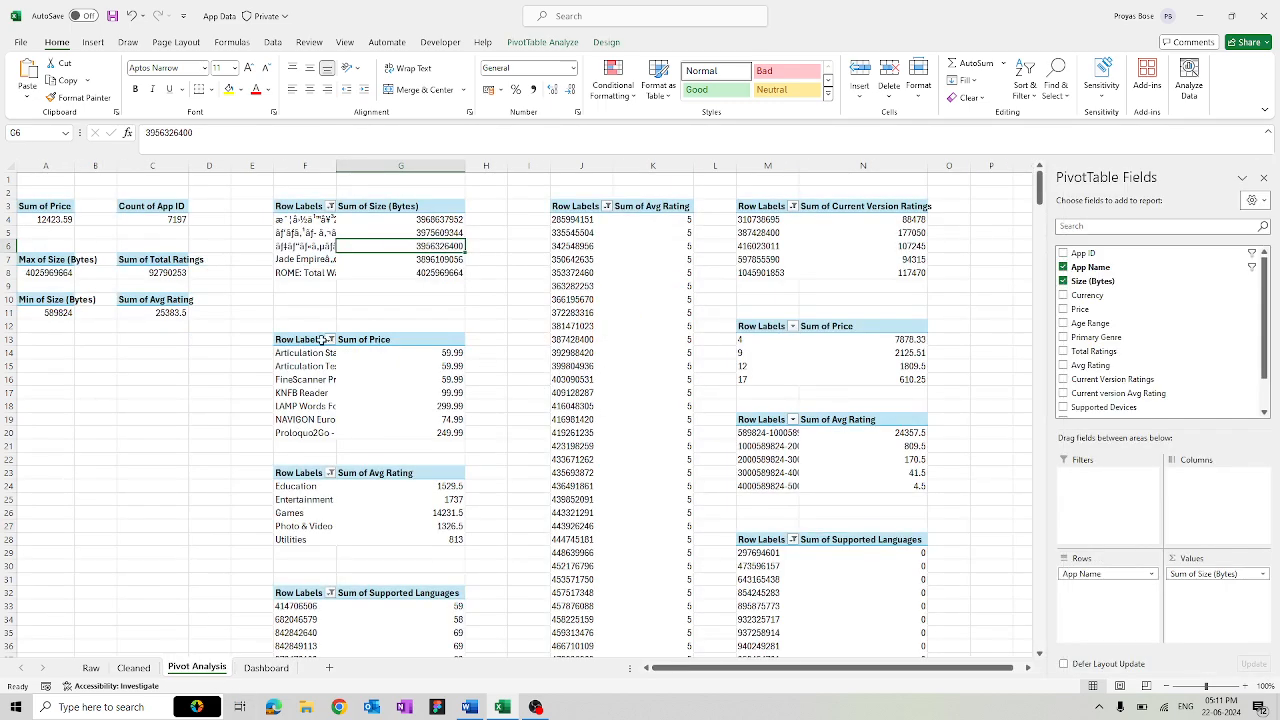
left_click_drag(296, 338, 405, 440)
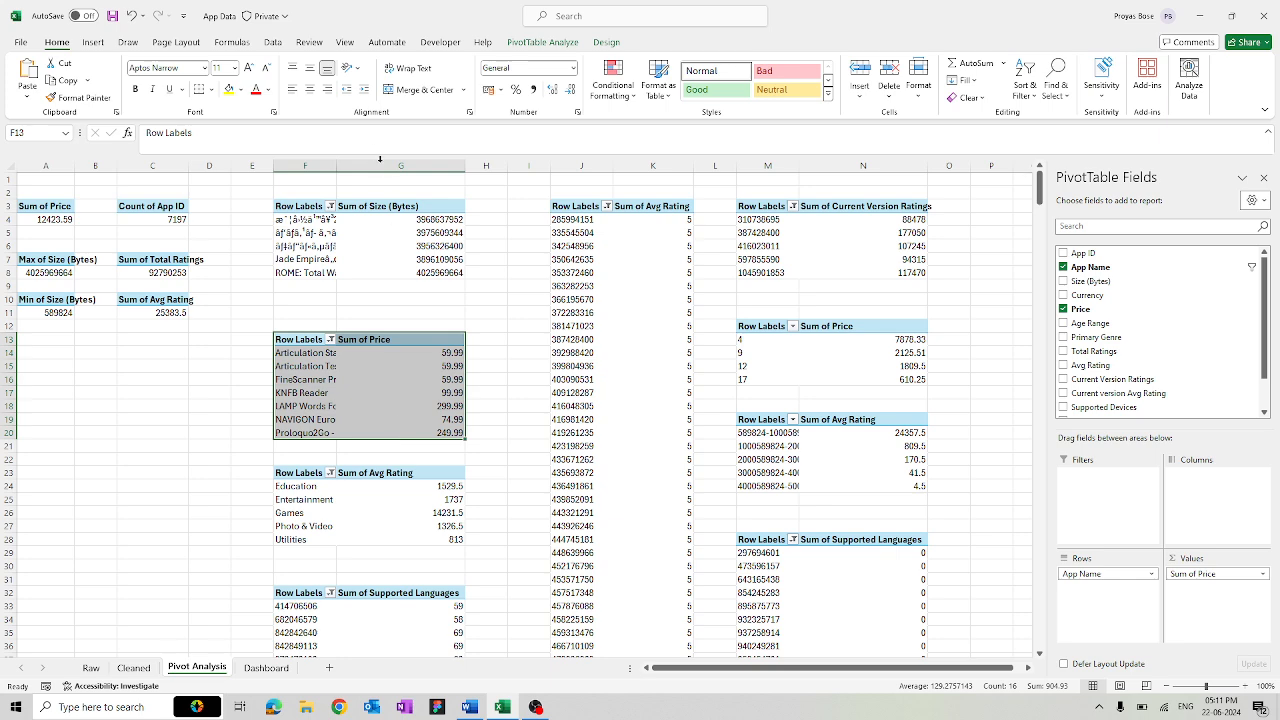
left_click_drag(336, 165, 410, 168)
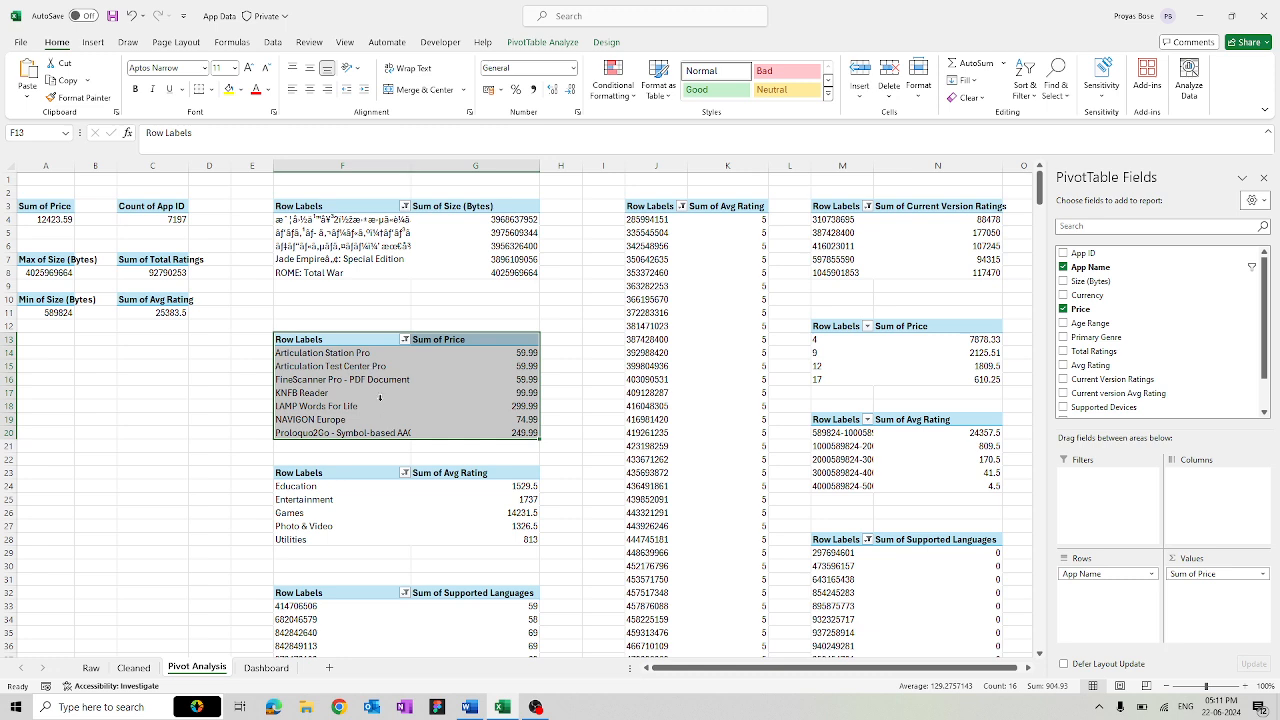
mouse_move(364, 339)
left_mouse_down()
mouse_move(450, 378)
mouse_move(372, 347)
left_mouse_up()
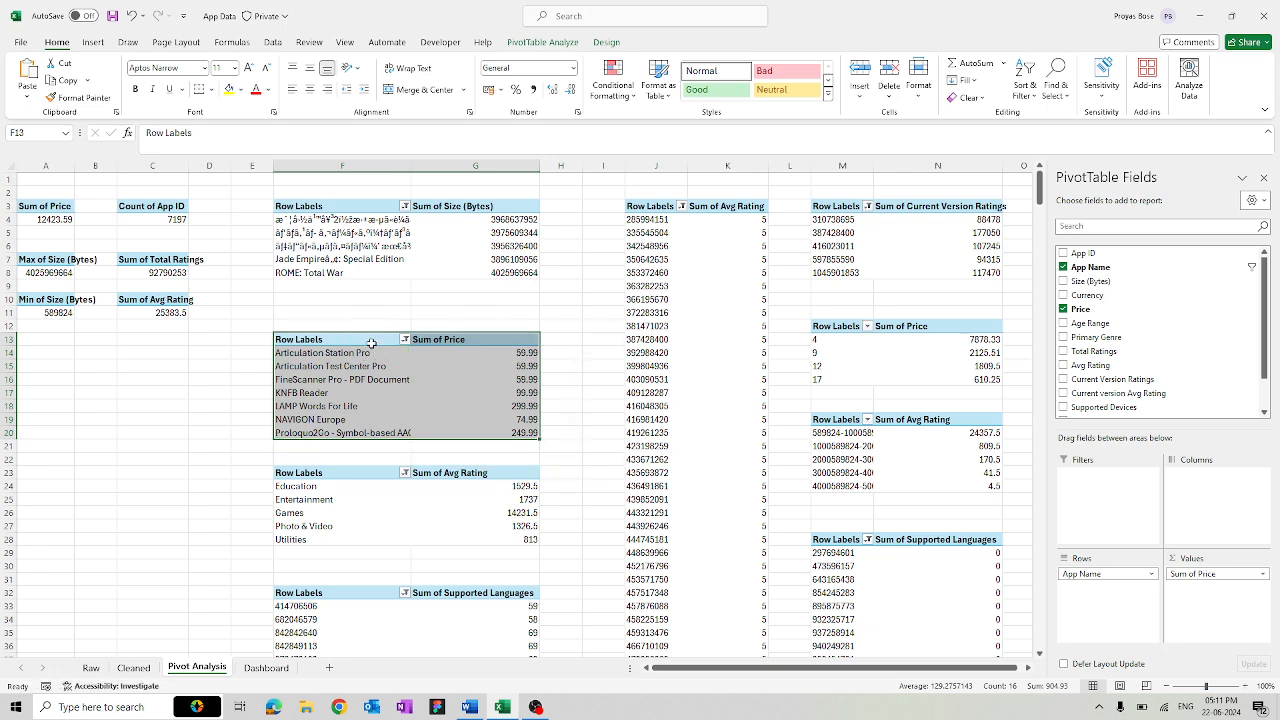
- Insert a clustered bar PivotChart from the Sum of Price by app name pivot table and move it clear of the table
left_click(554, 46)
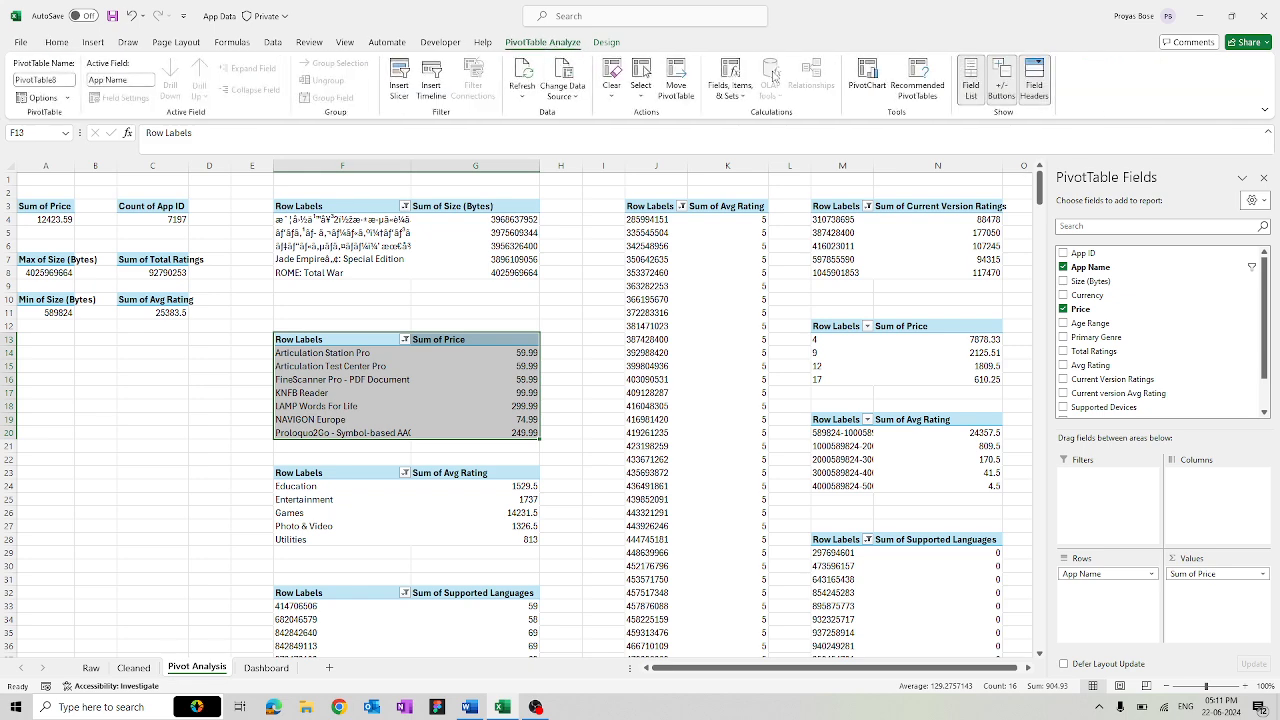
left_click(869, 76)
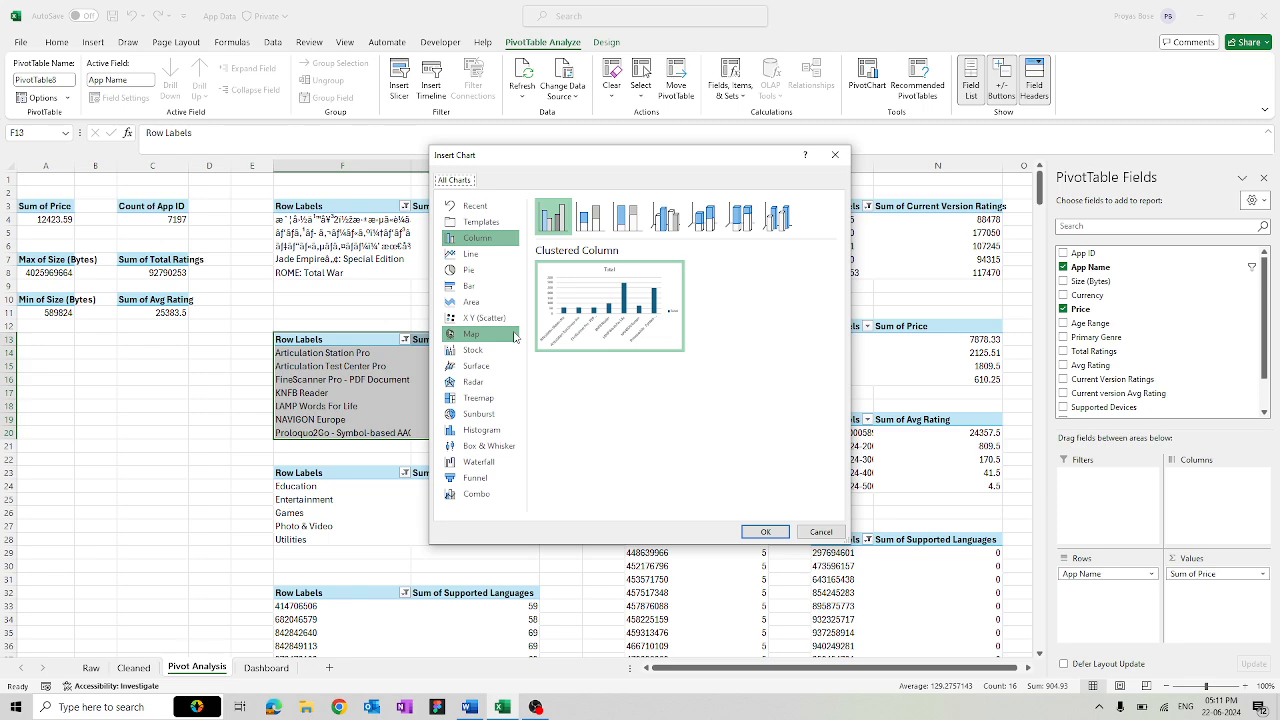
left_click(487, 287)
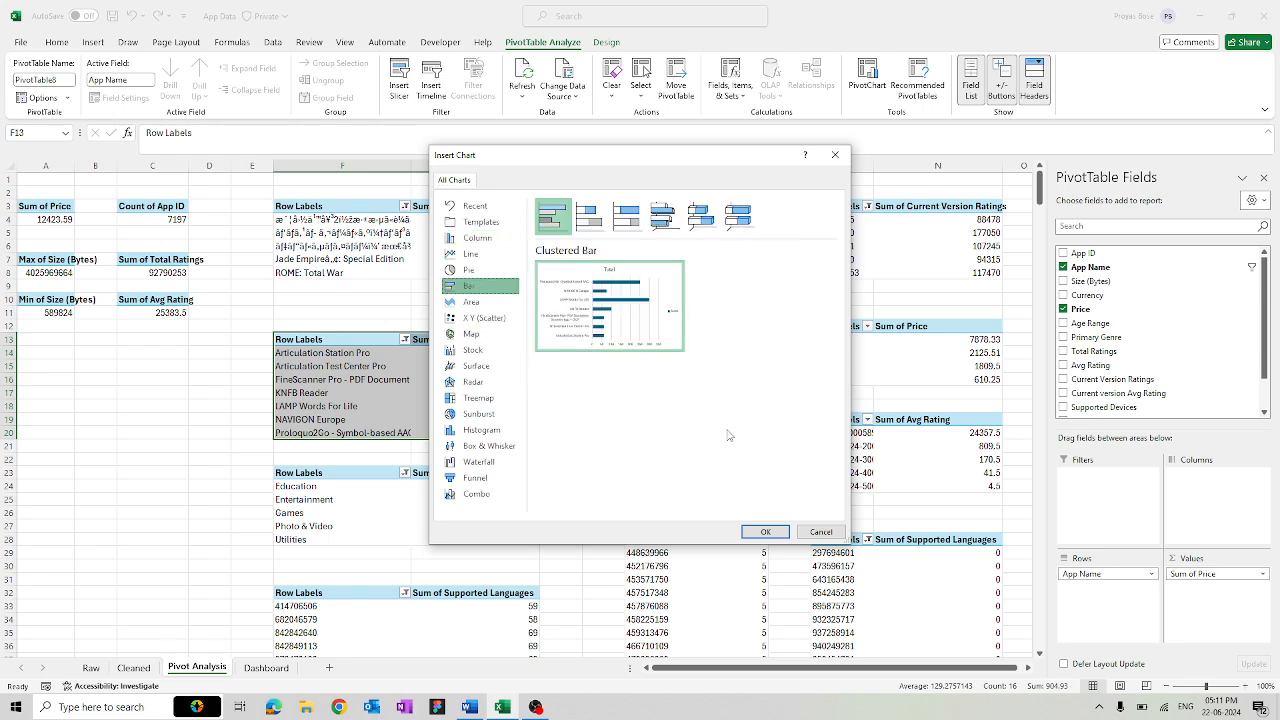
left_click(764, 531)
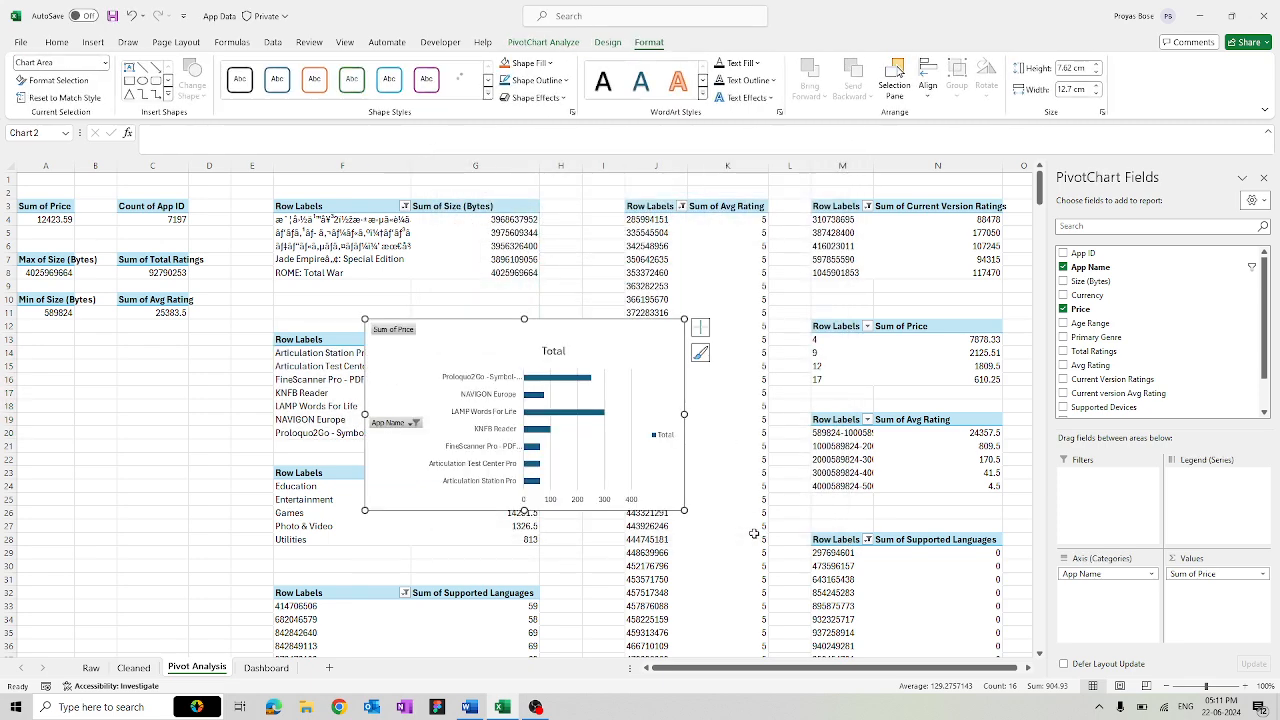
left_click_drag(544, 328, 725, 287)
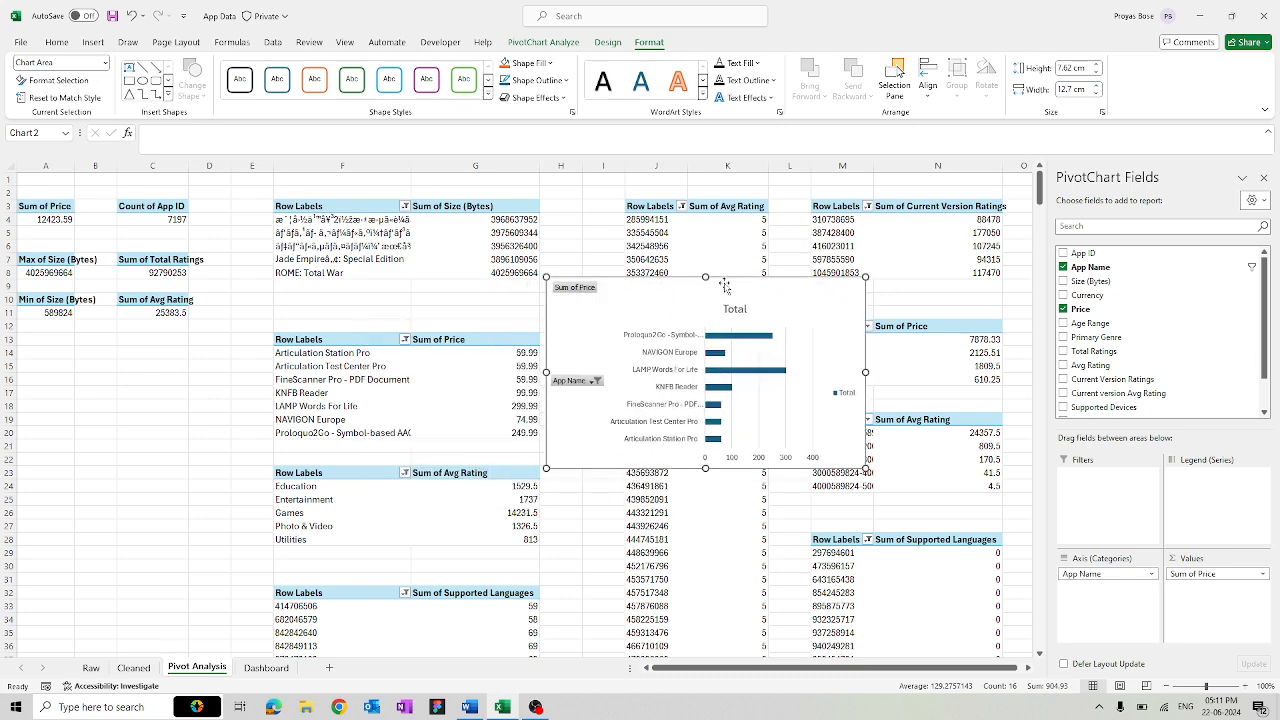
- Sort the app names in the price pivot table in descending order by Sum of Price
left_click(404, 340)
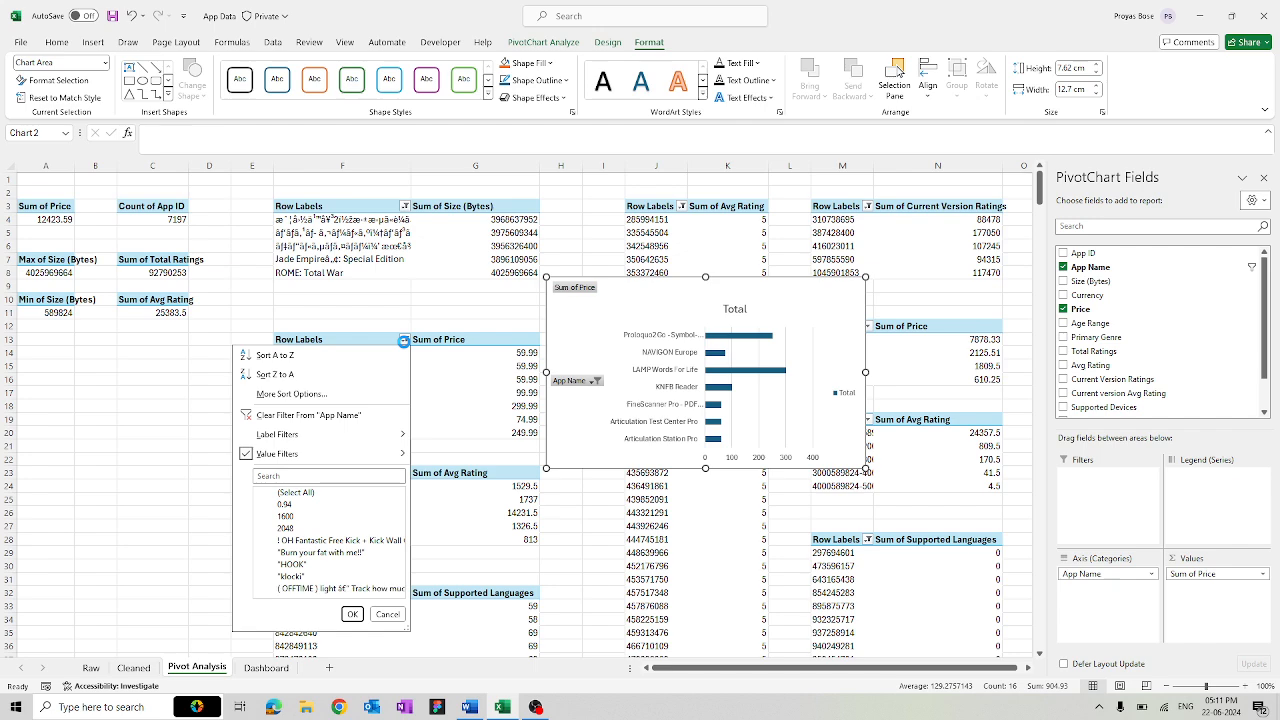
left_click(339, 395)
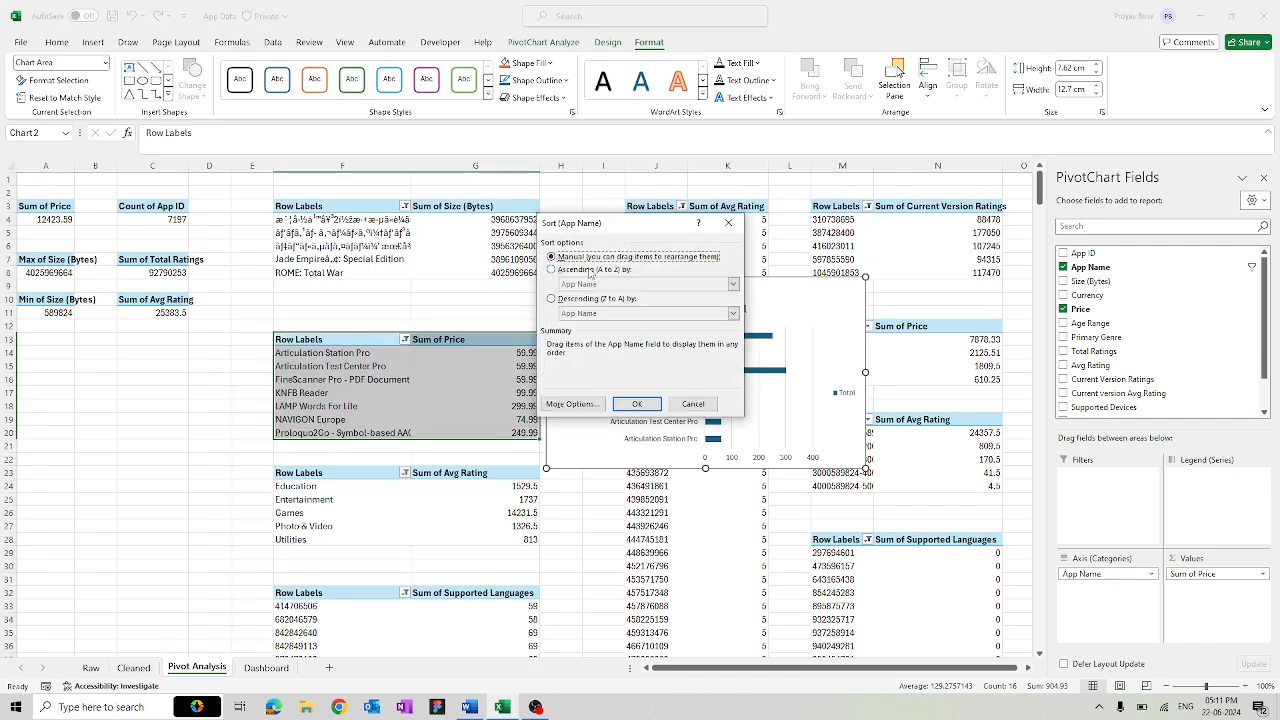
left_click(566, 270)
left_click(575, 298)
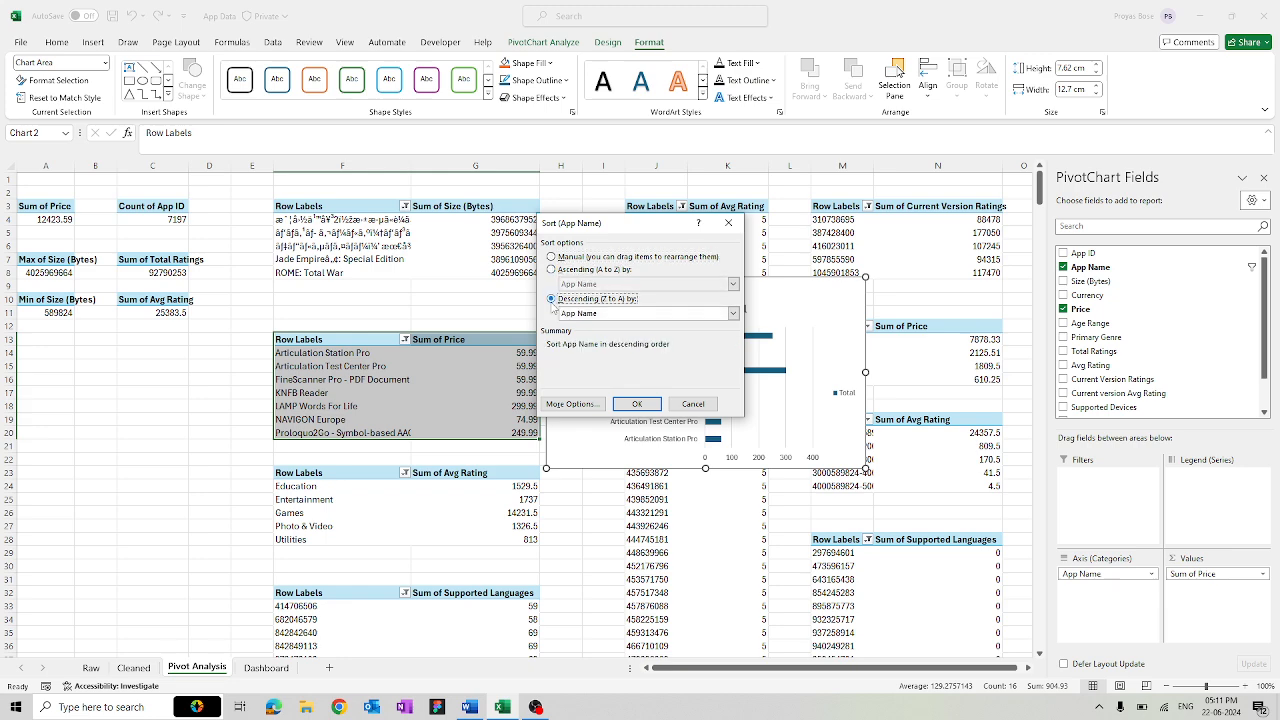
left_click(596, 314)
left_click(595, 334)
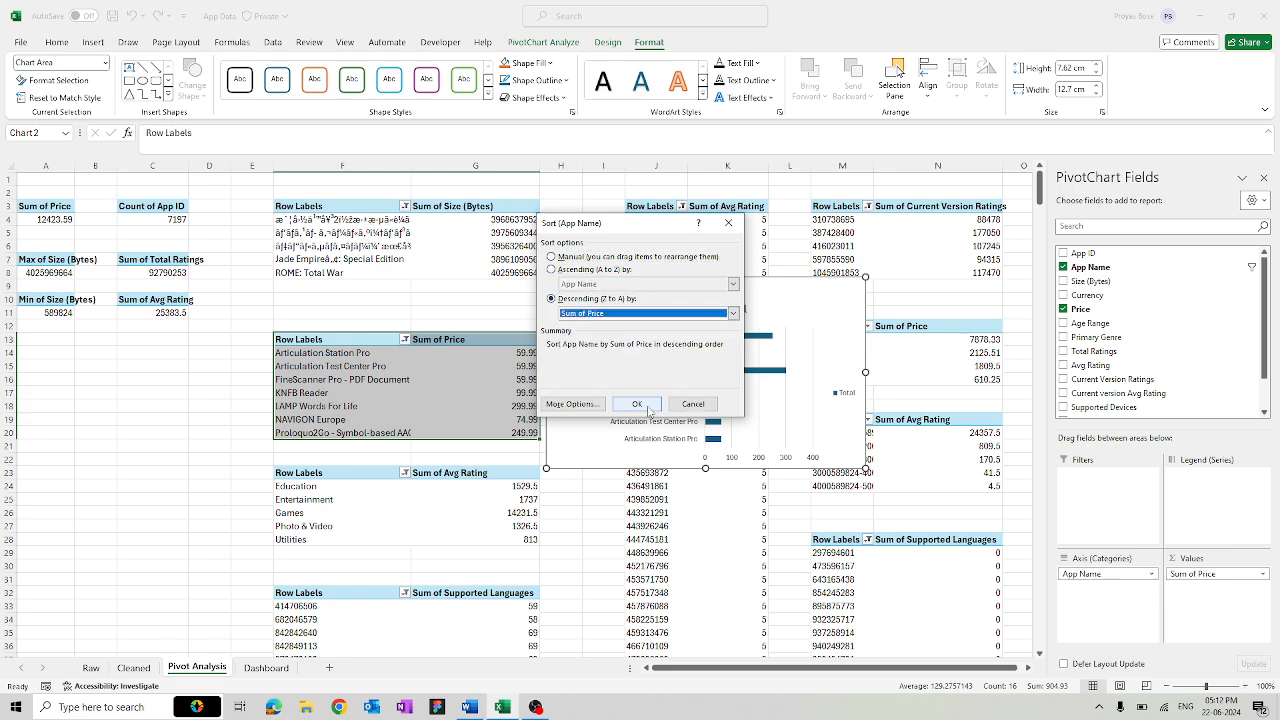
left_click(644, 405)
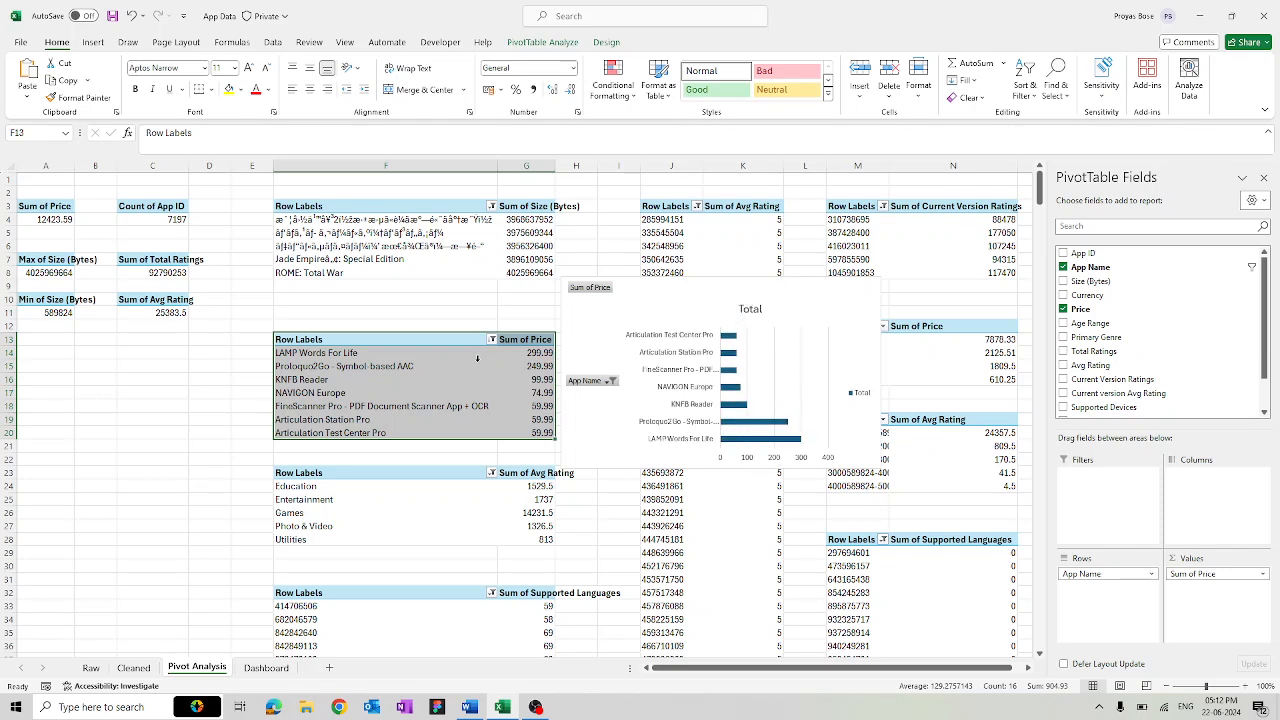
- Delete the legend from the app price bar chart
left_click(776, 339)
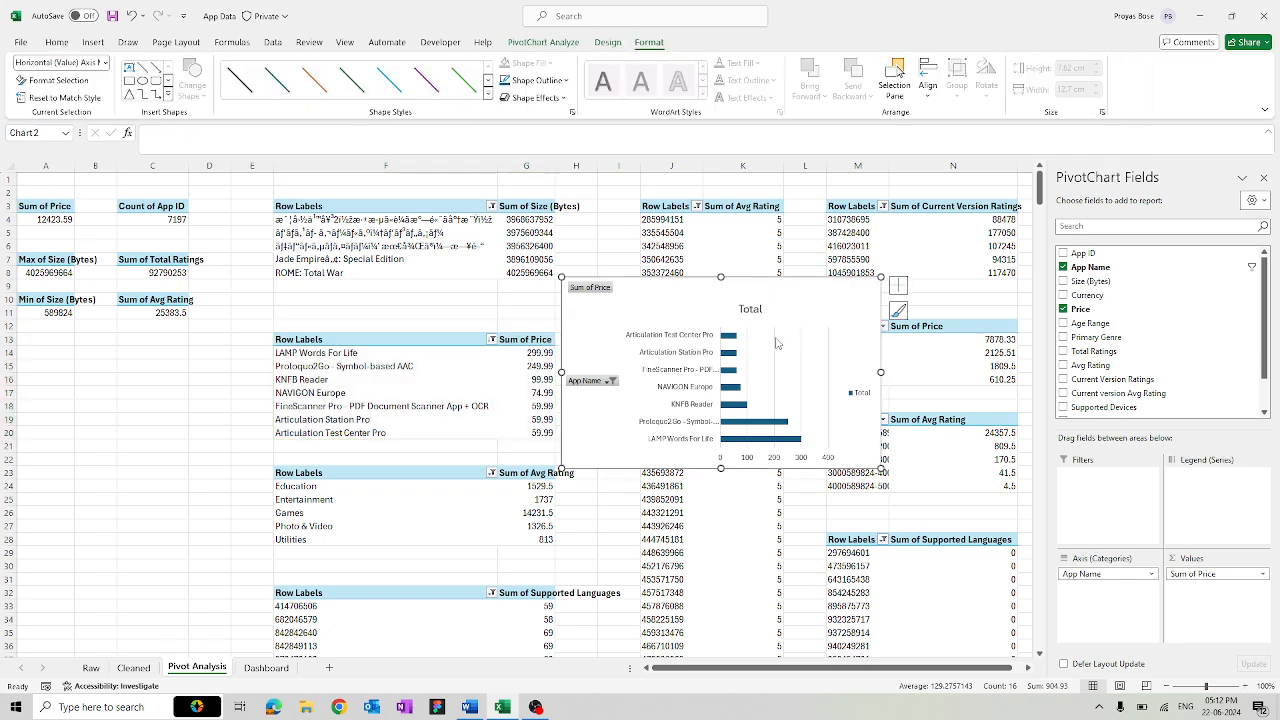
double_click(784, 347)
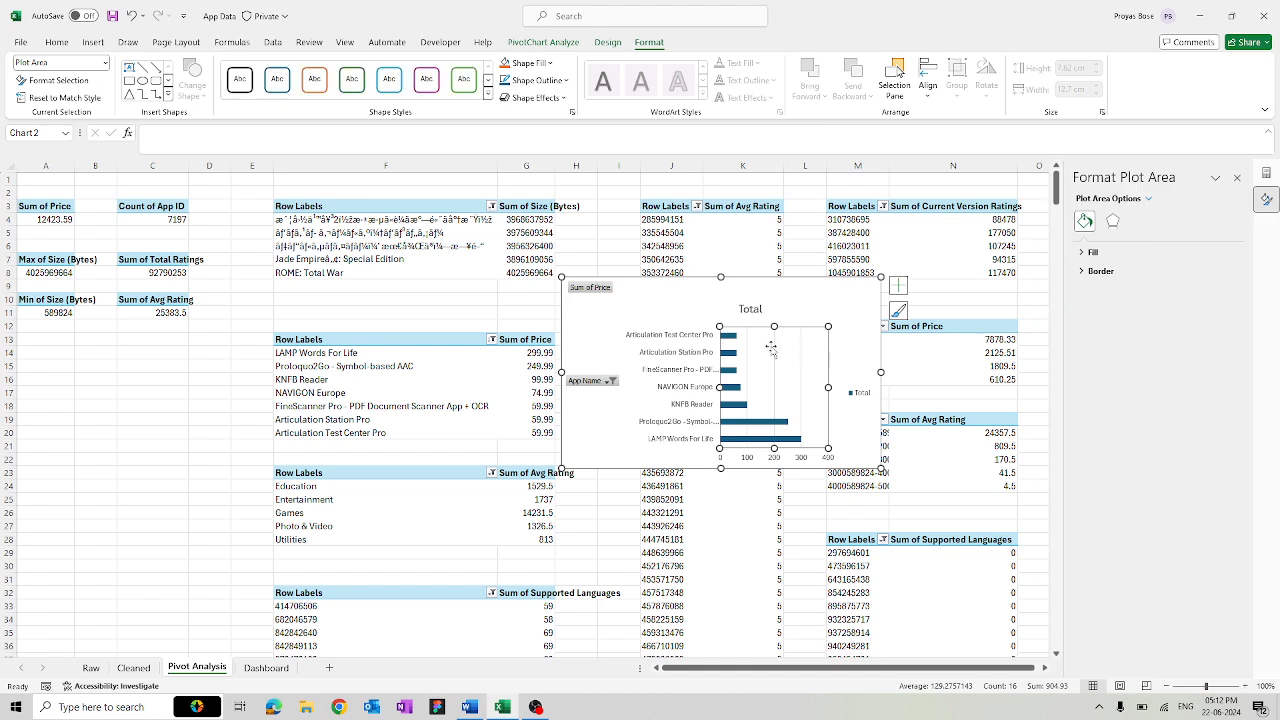
left_click(776, 352)
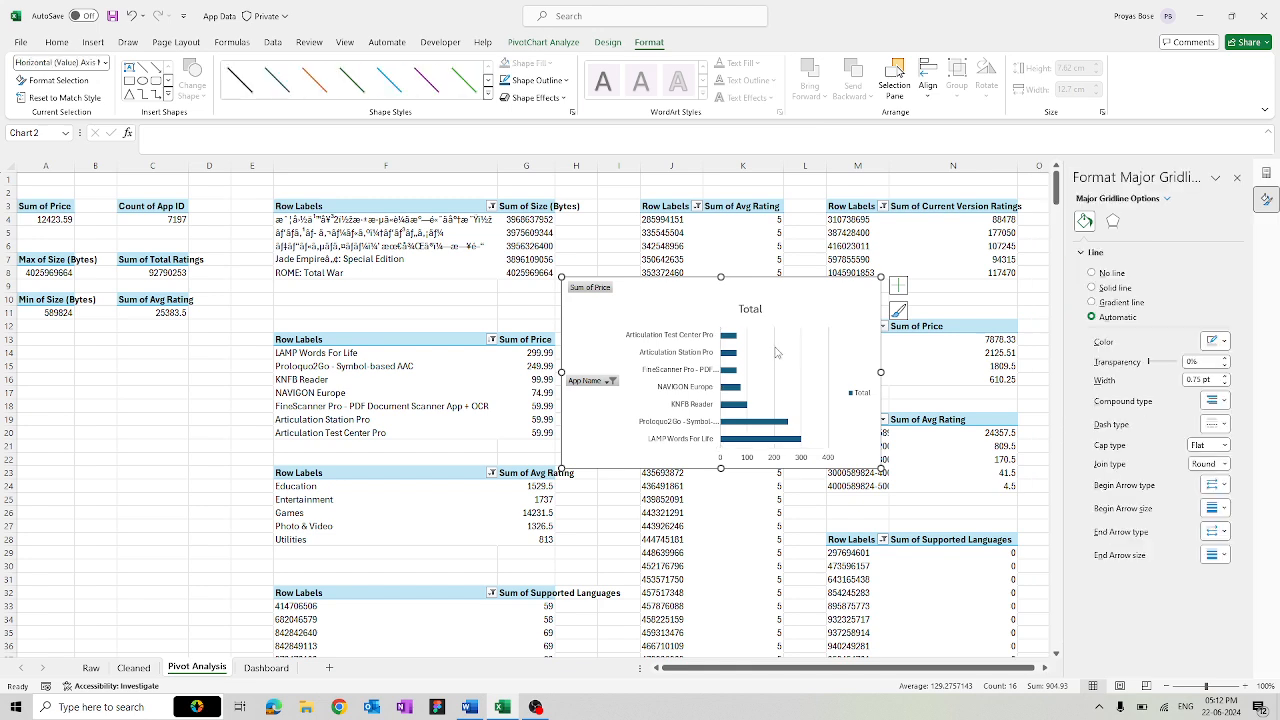
left_click(830, 356)
left_click(829, 355)
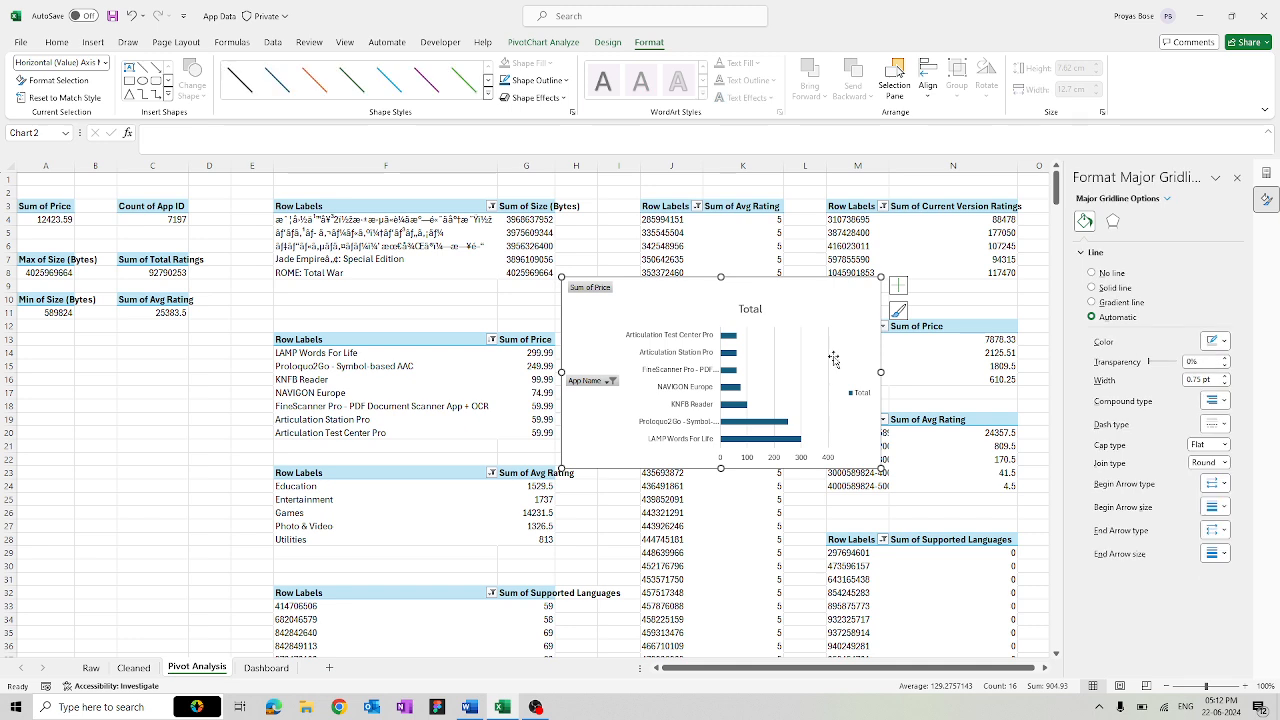
left_click(856, 390)
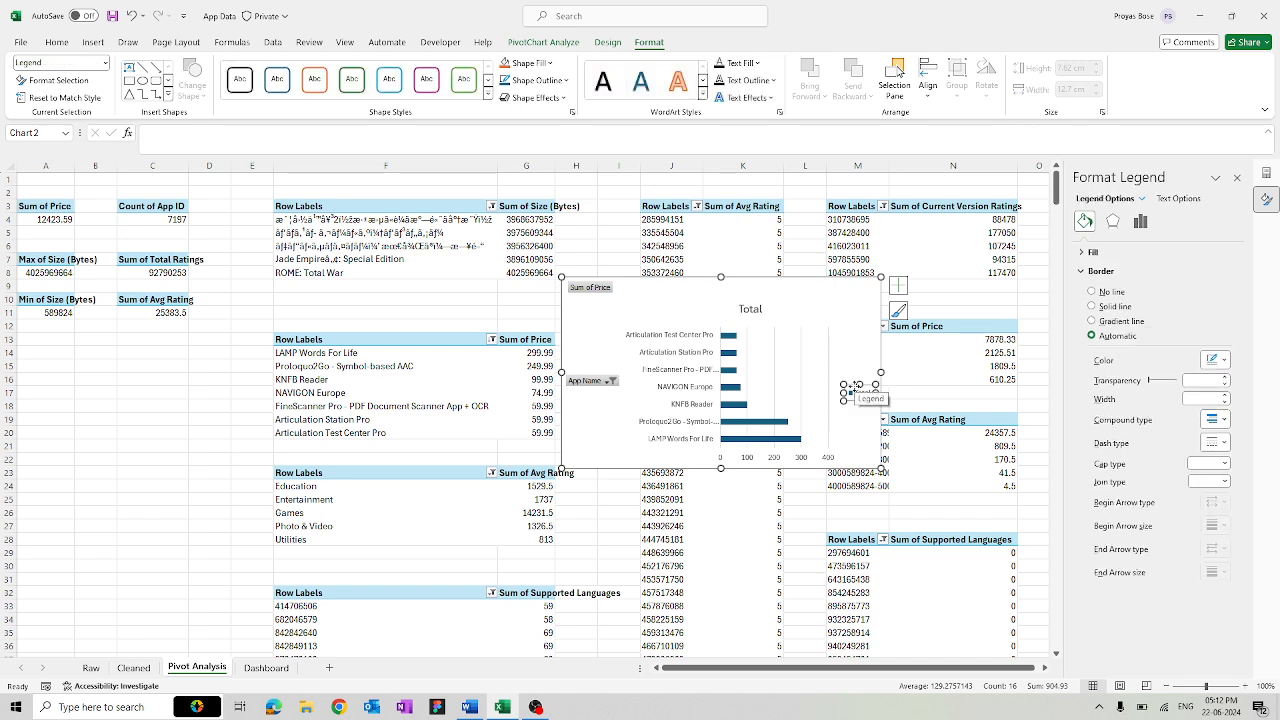
key("Delete")
- Change the bar chart's title to "Top 5 Primary genere by Price"
left_click(752, 309)
double_click(752, 309)
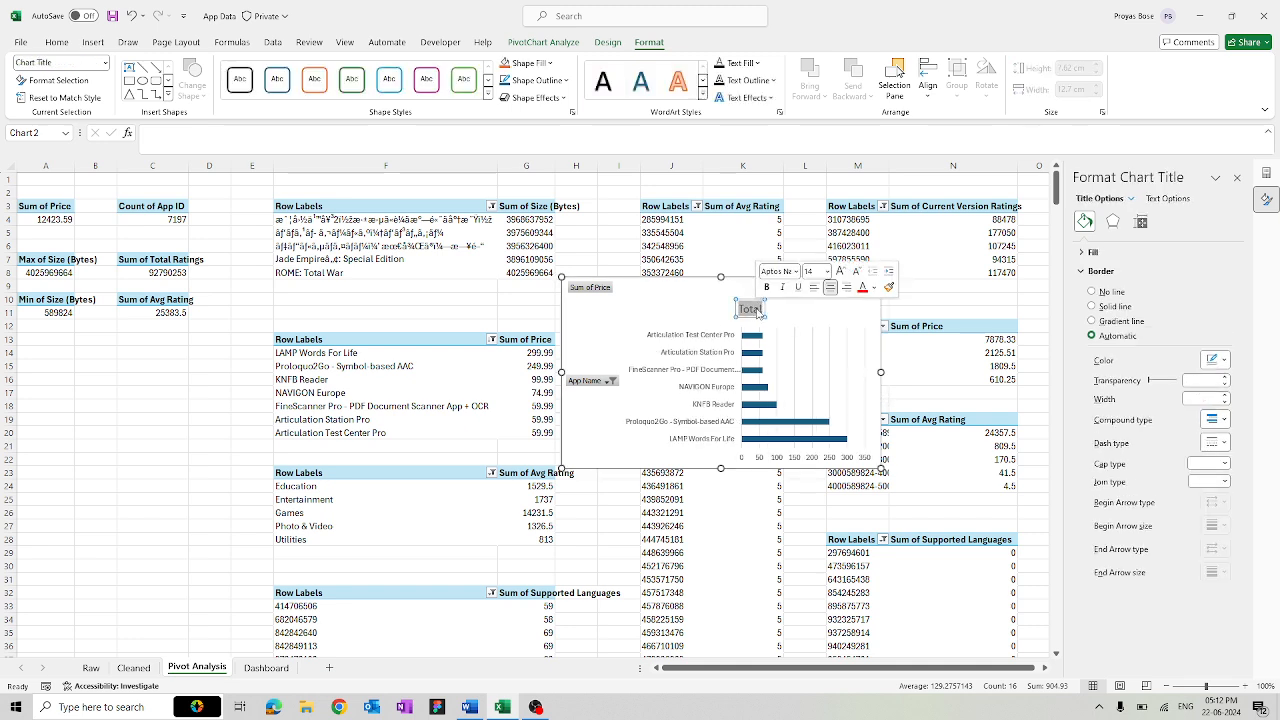
type("Top 5")
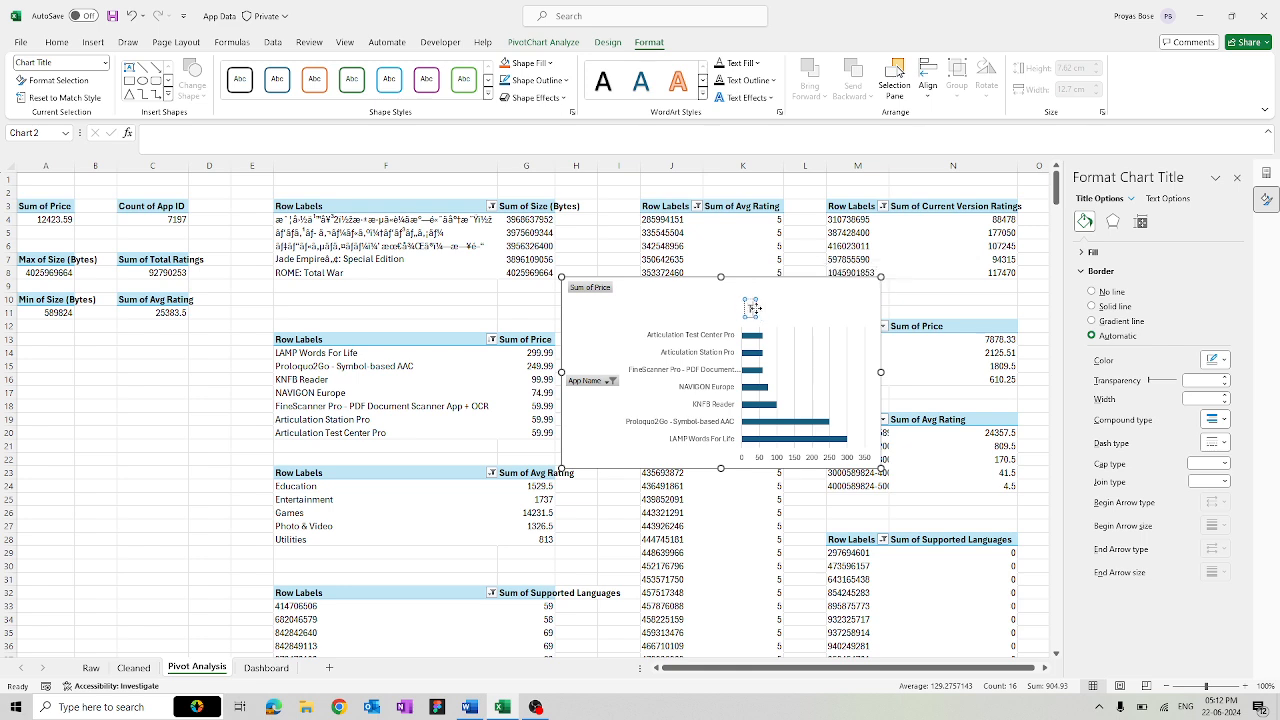
type(" Pri")
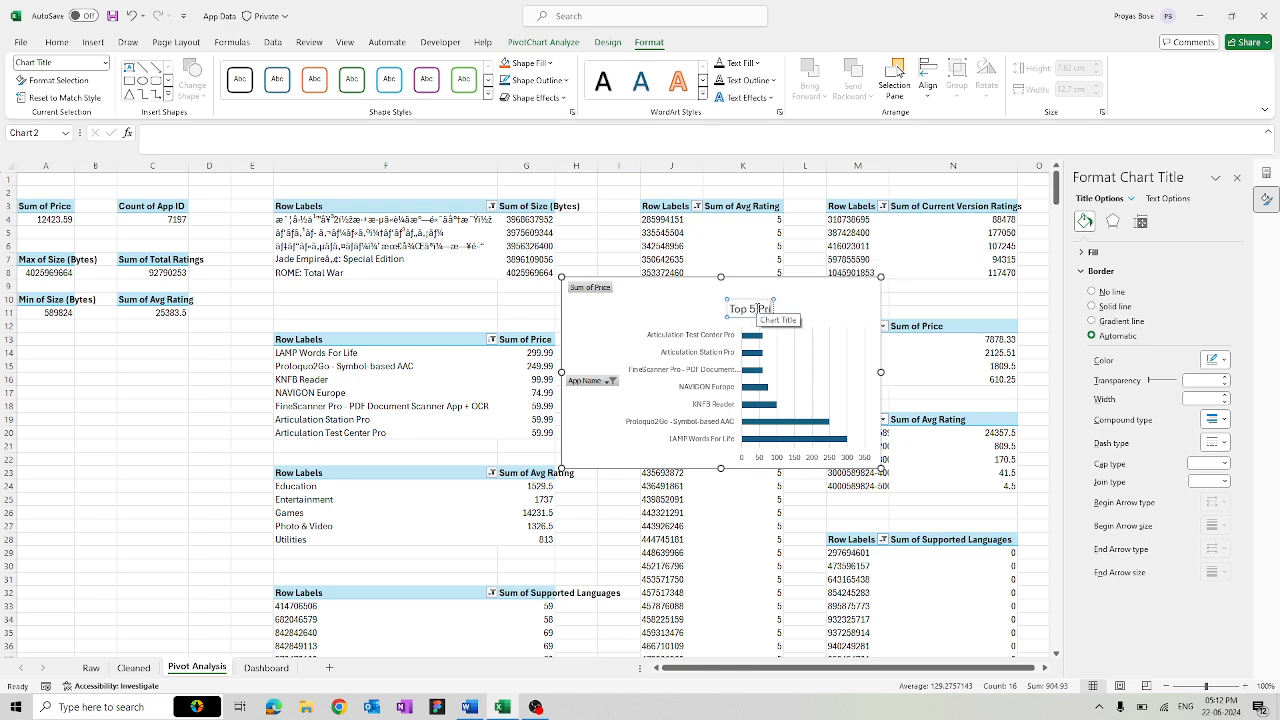
type("mary genere")
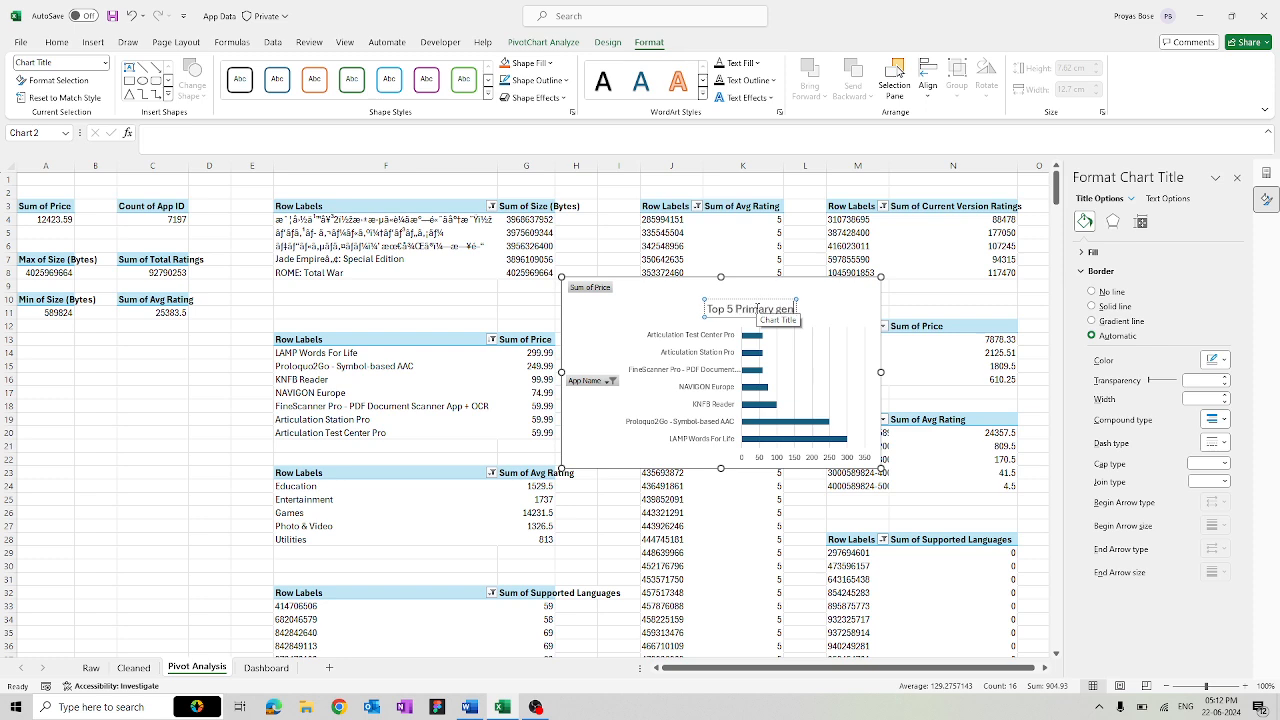
type(" by")
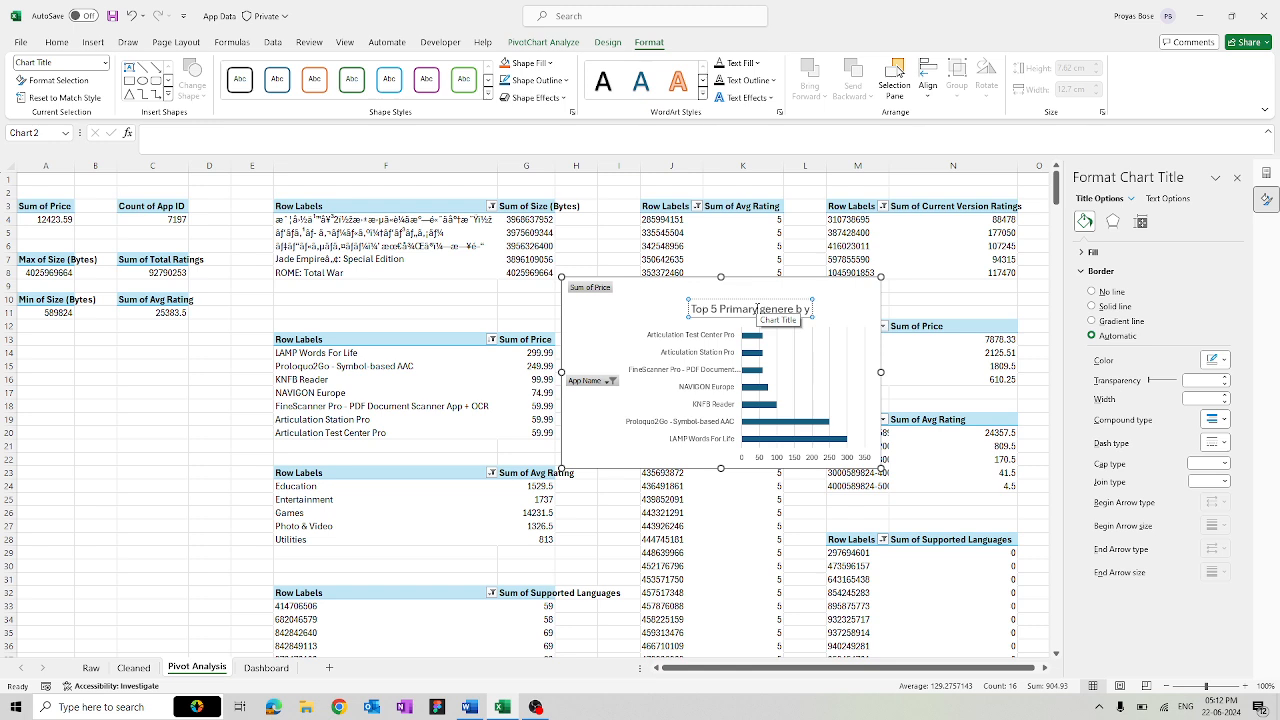
type(" Price")
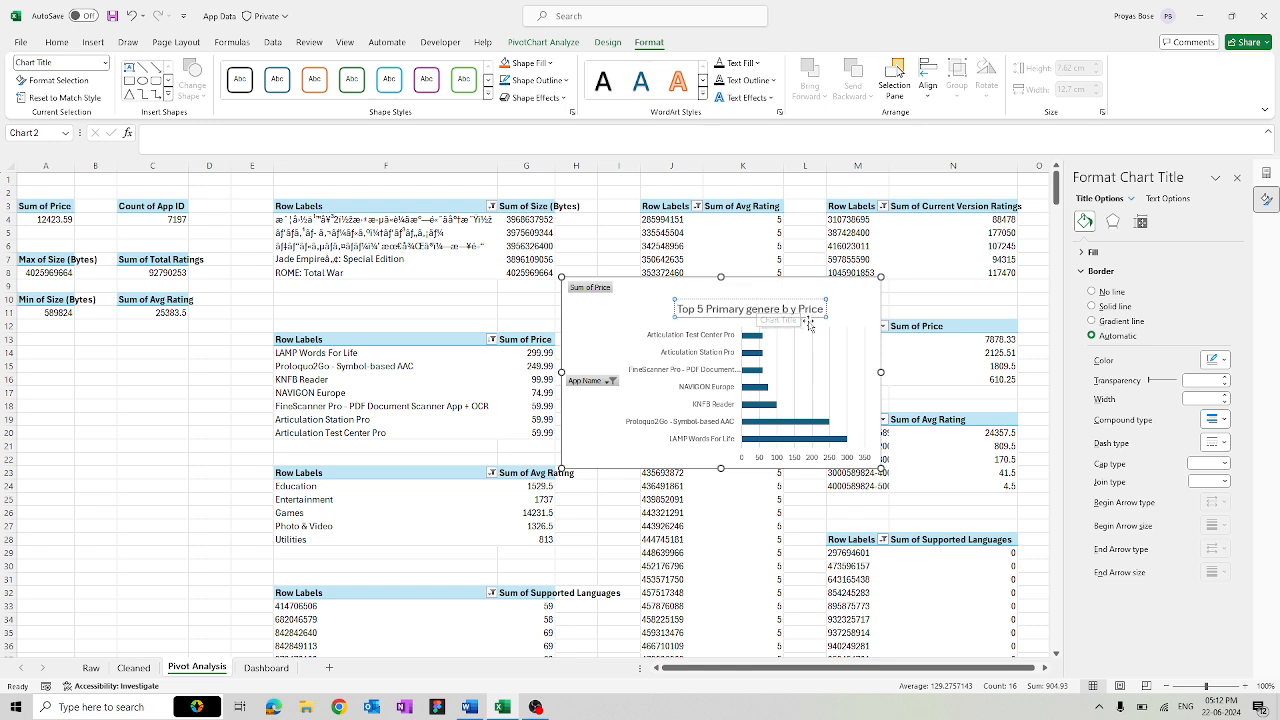
key("BackSpace")
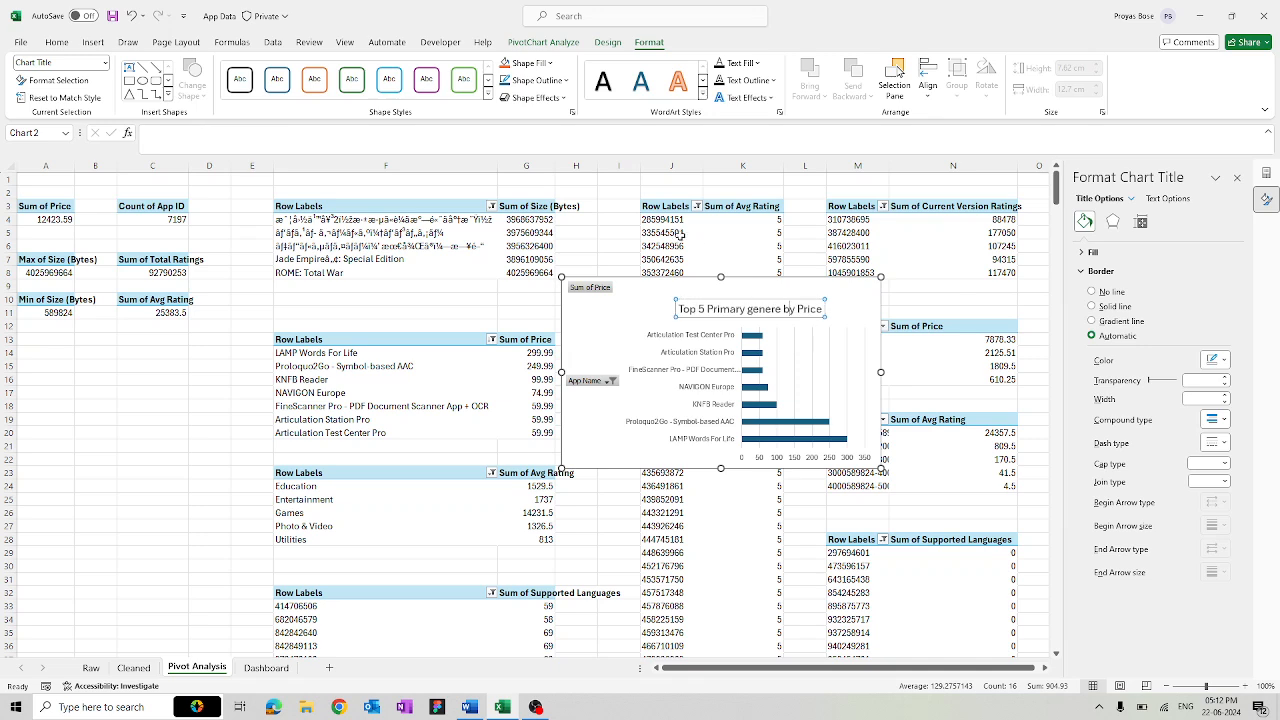
- Hide all field buttons on the price bar chart and remove its major gridlines
right_click(598, 289)
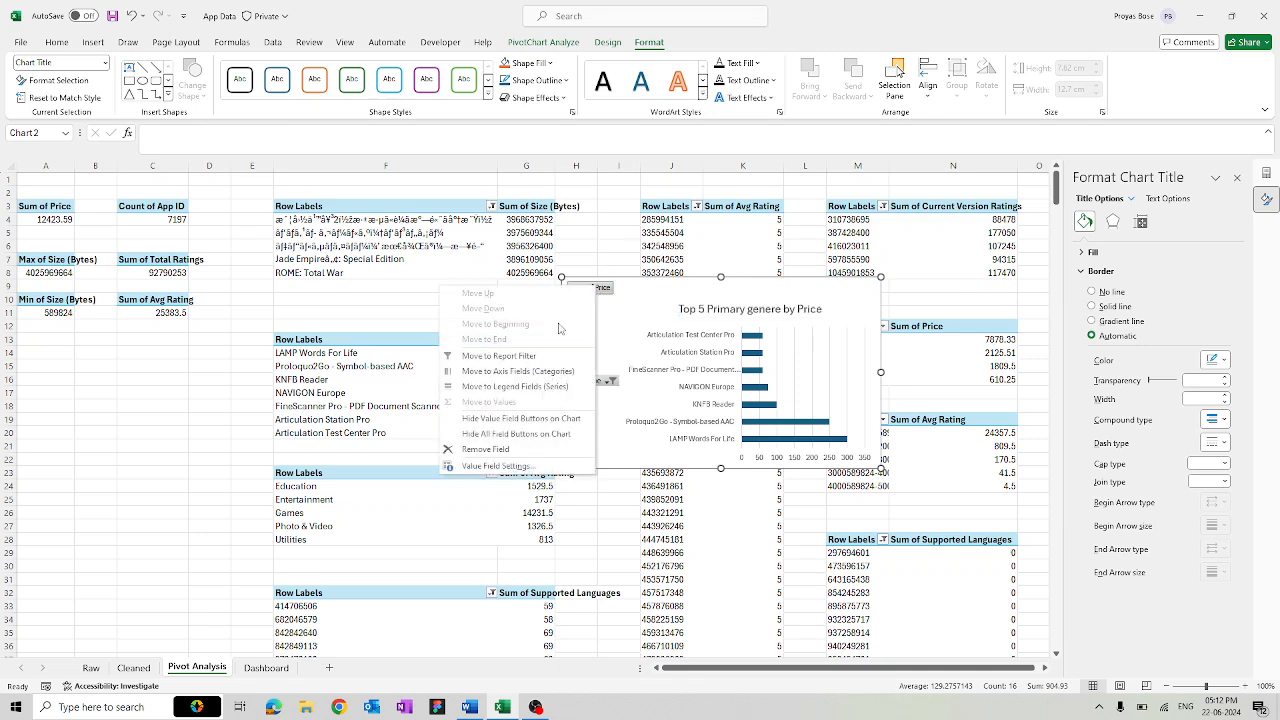
left_click(518, 434)
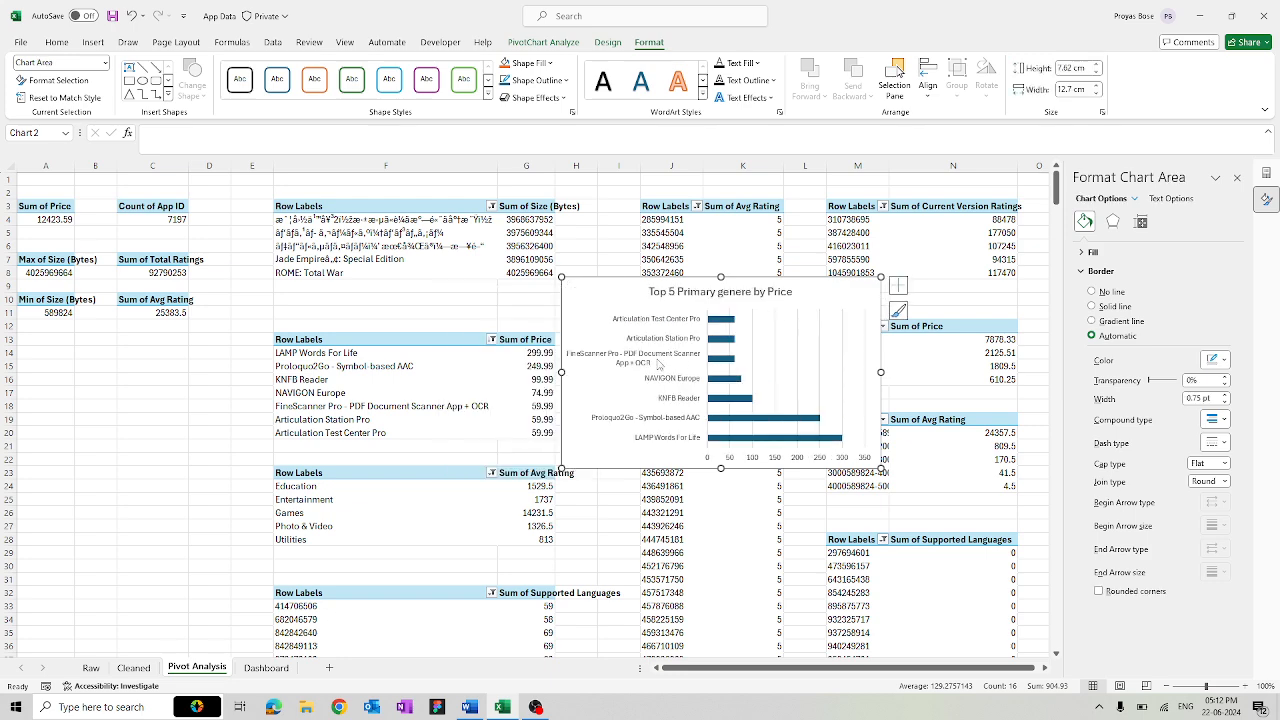
left_click(753, 340)
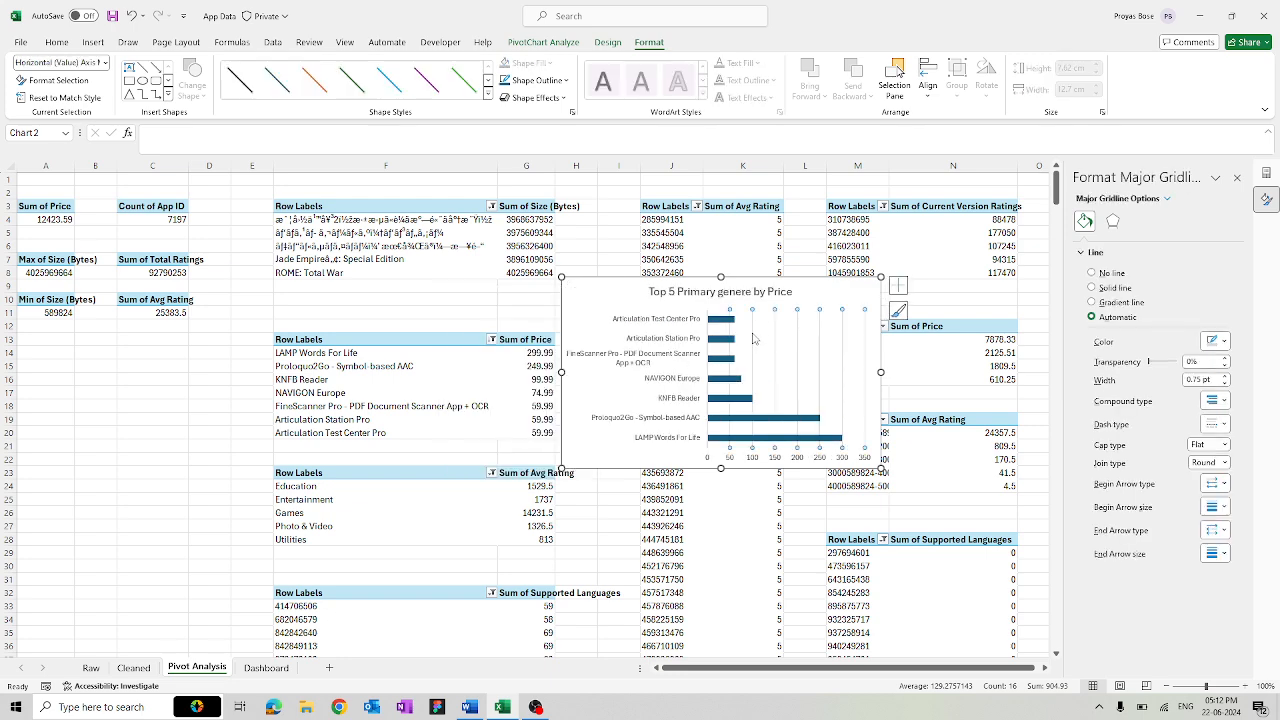
key("Escape")
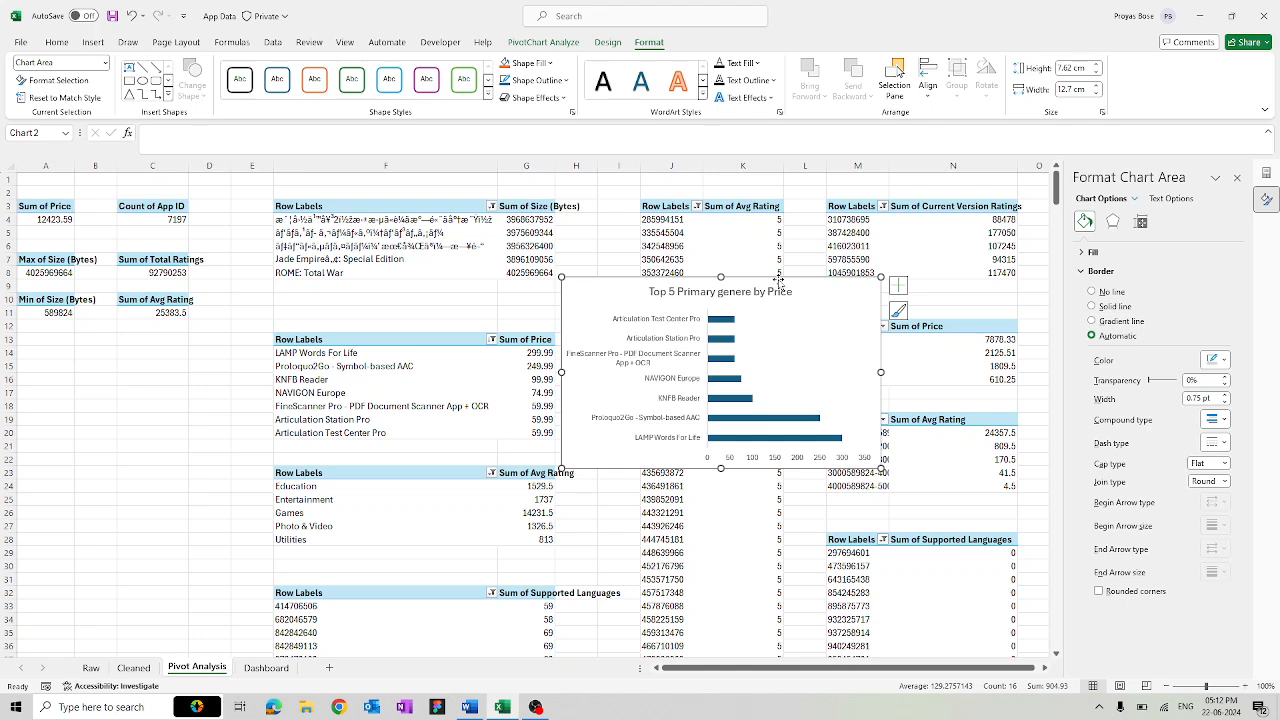
- Move the price bar chart to the Dashboard sheet and place it beside the "Top 5 App Name by Bytes" chart with their top edges aligned
key("Delete")
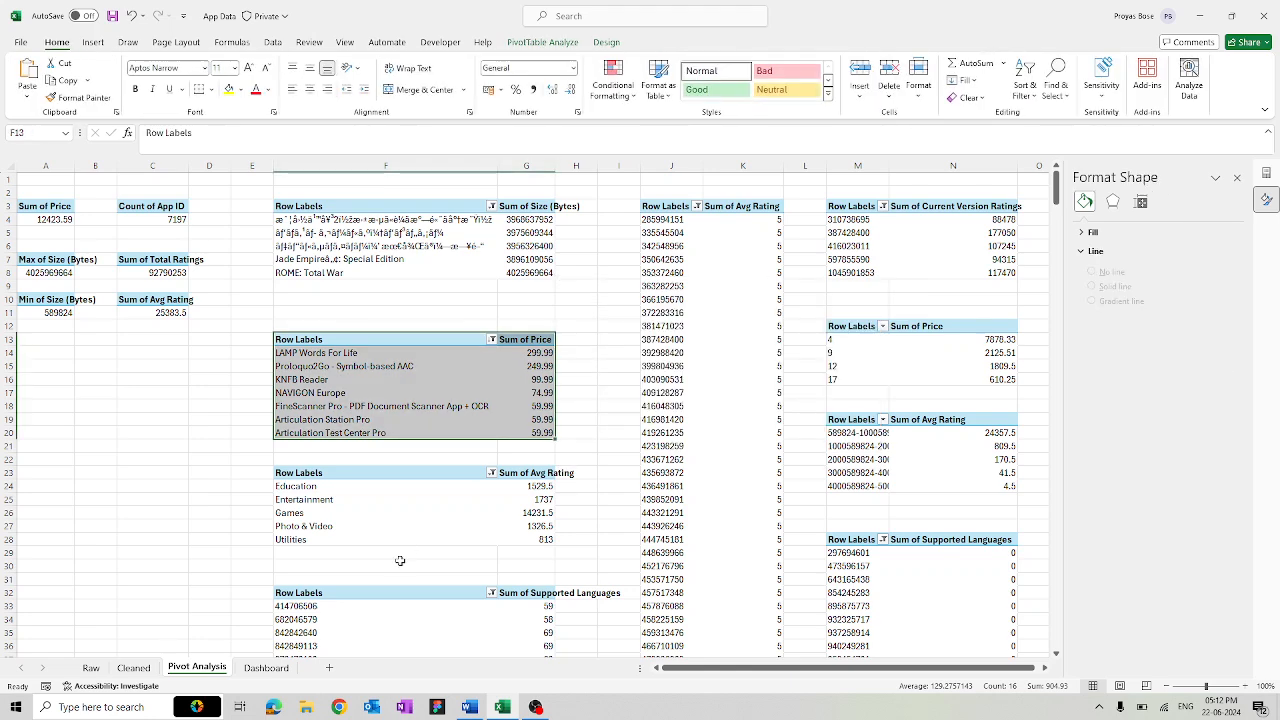
left_click(266, 667)
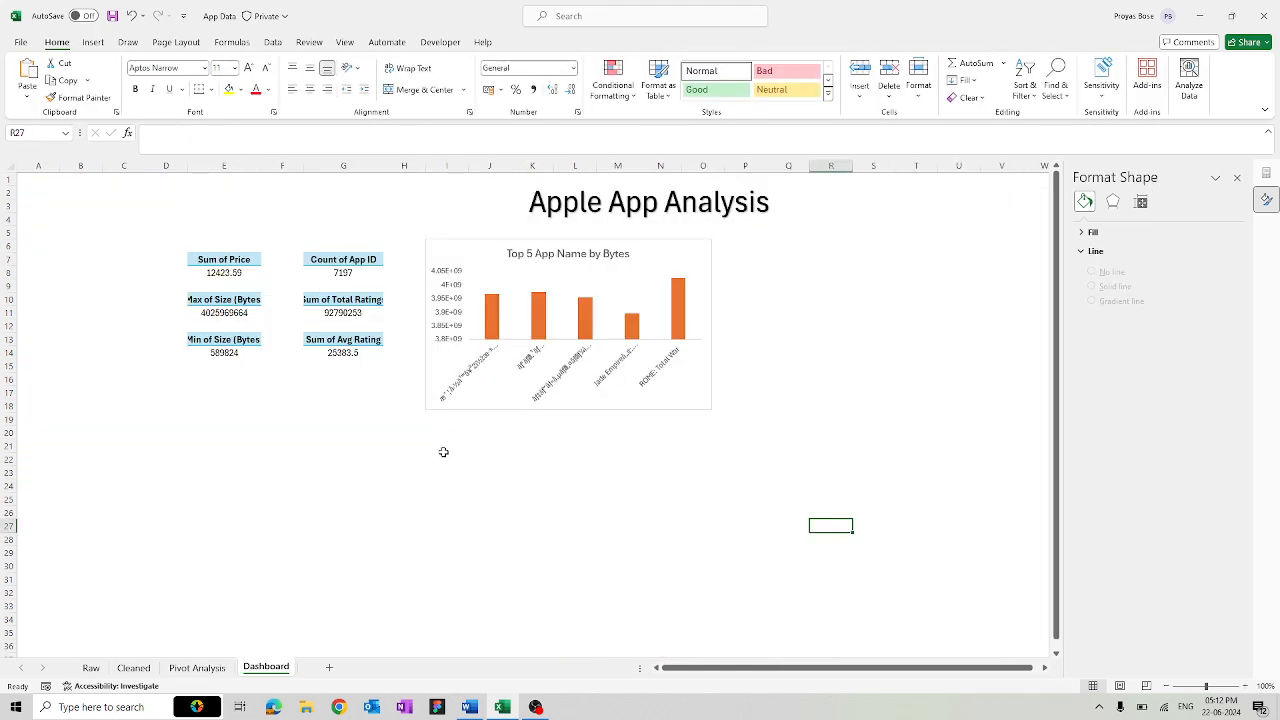
left_click(531, 480)
key("ctrl+v")
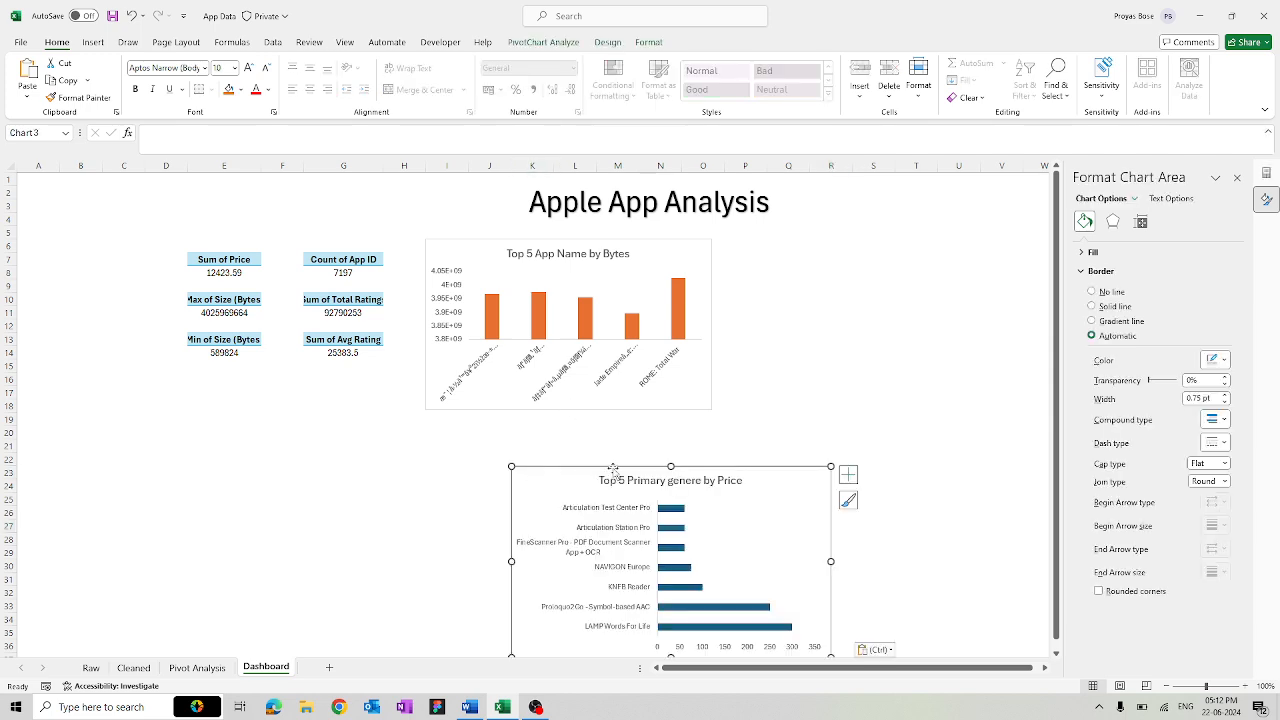
left_click_drag(564, 496, 769, 272)
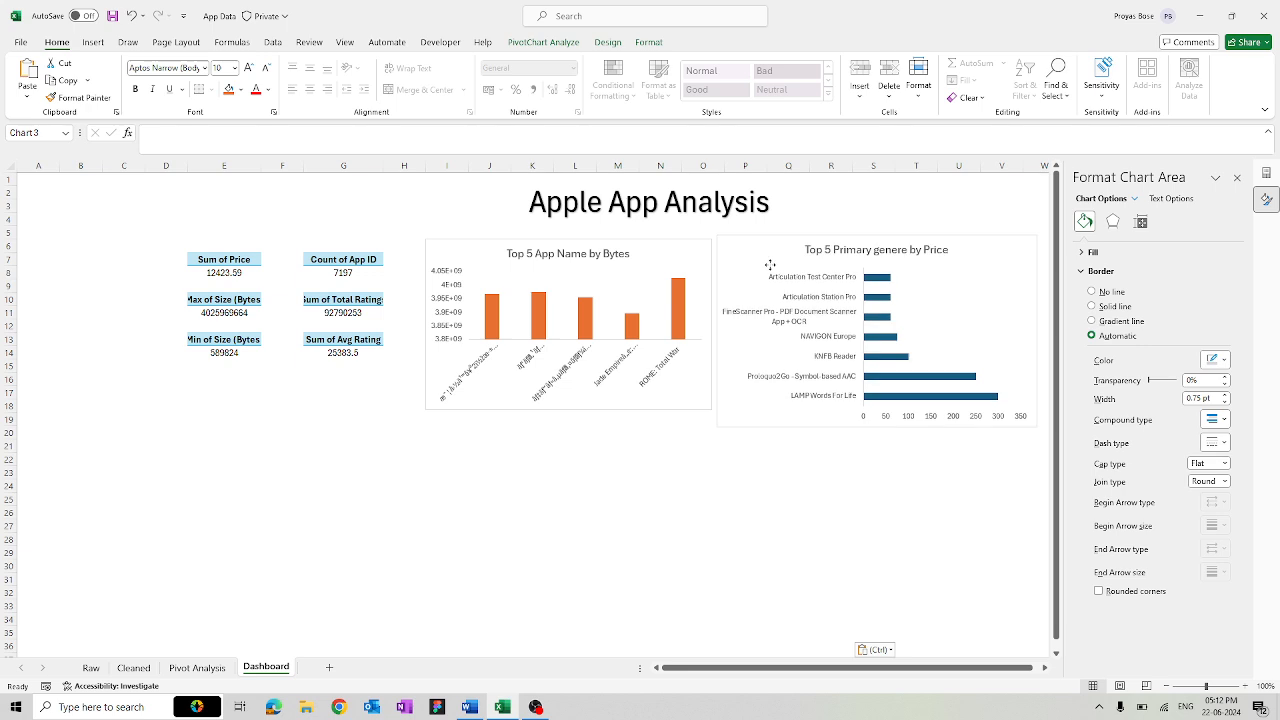
left_click(769, 269)
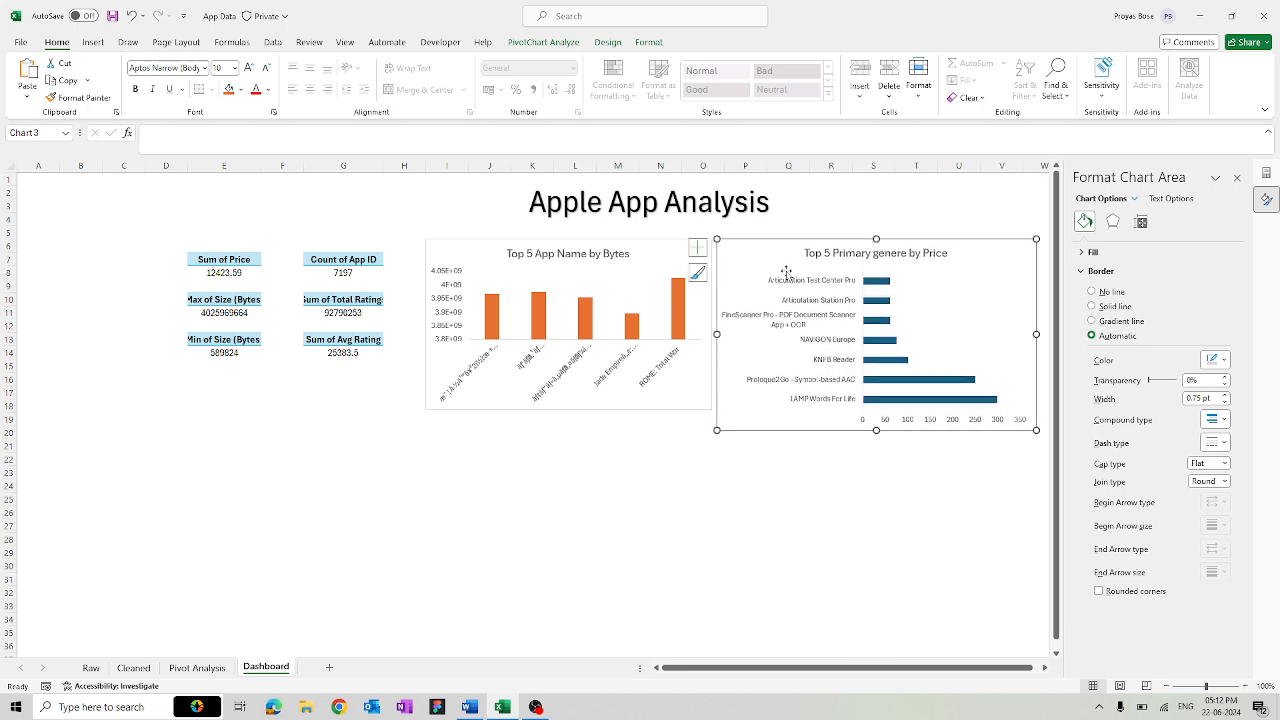
- Narrow the price bar chart and reduce its height so its bottom edge aligns with the "Top 5 App Name by Bytes" chart
left_click_drag(1036, 334, 963, 336)
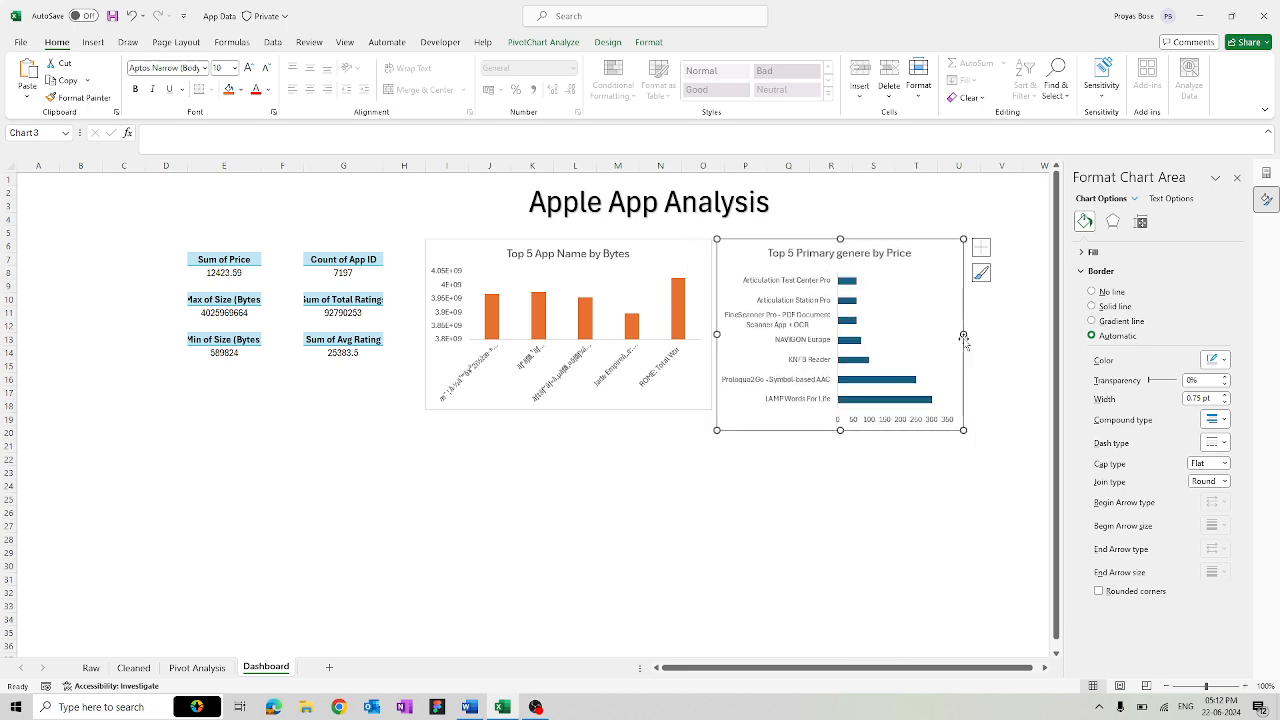
left_click_drag(838, 399, 839, 409)
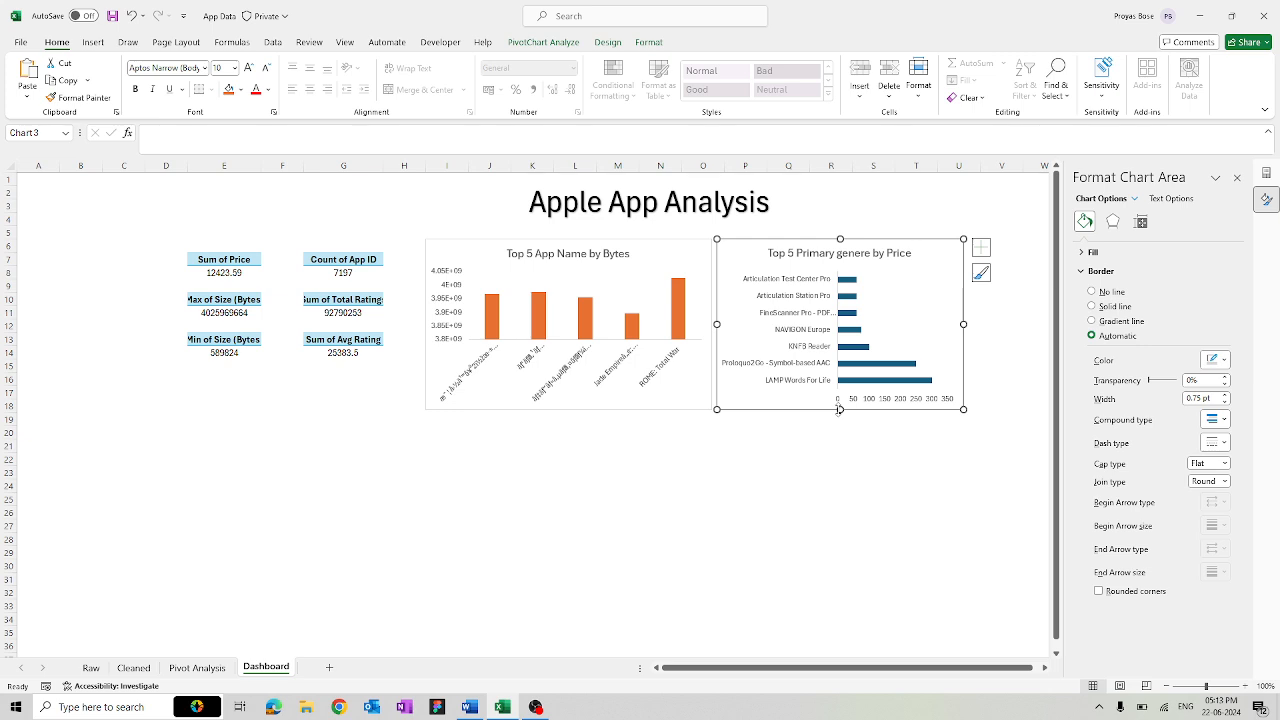
left_click(720, 477)
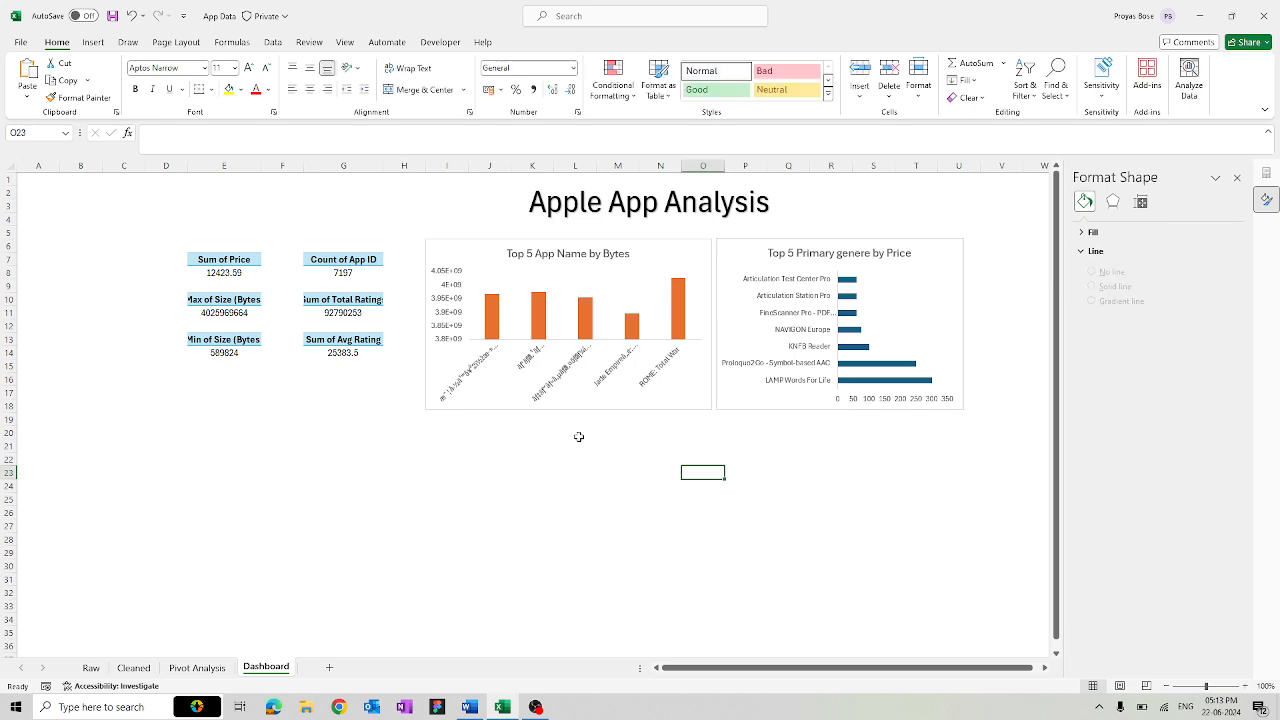
- Insert a doughnut PivotChart from the primary genre by Sum of Avg Rating pivot table on the Pivot Analysis sheet
left_click(182, 668)
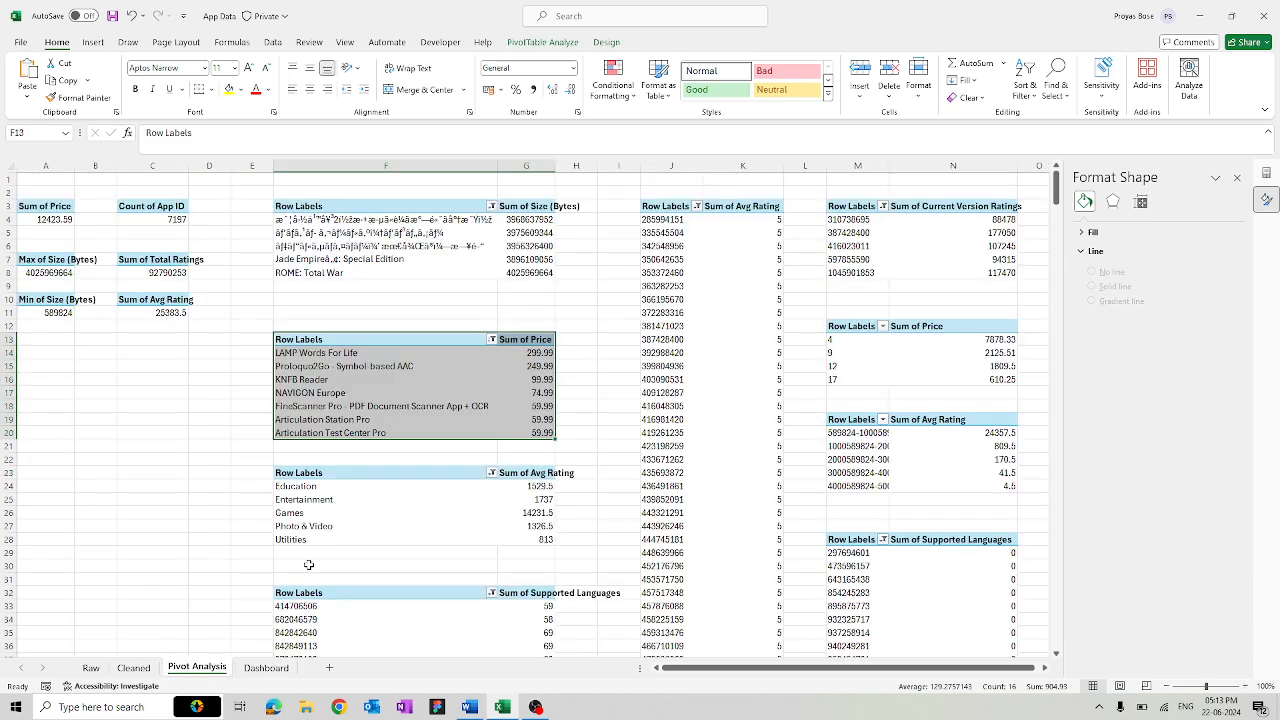
scroll(309, 565, "down", 5)
left_click(355, 295)
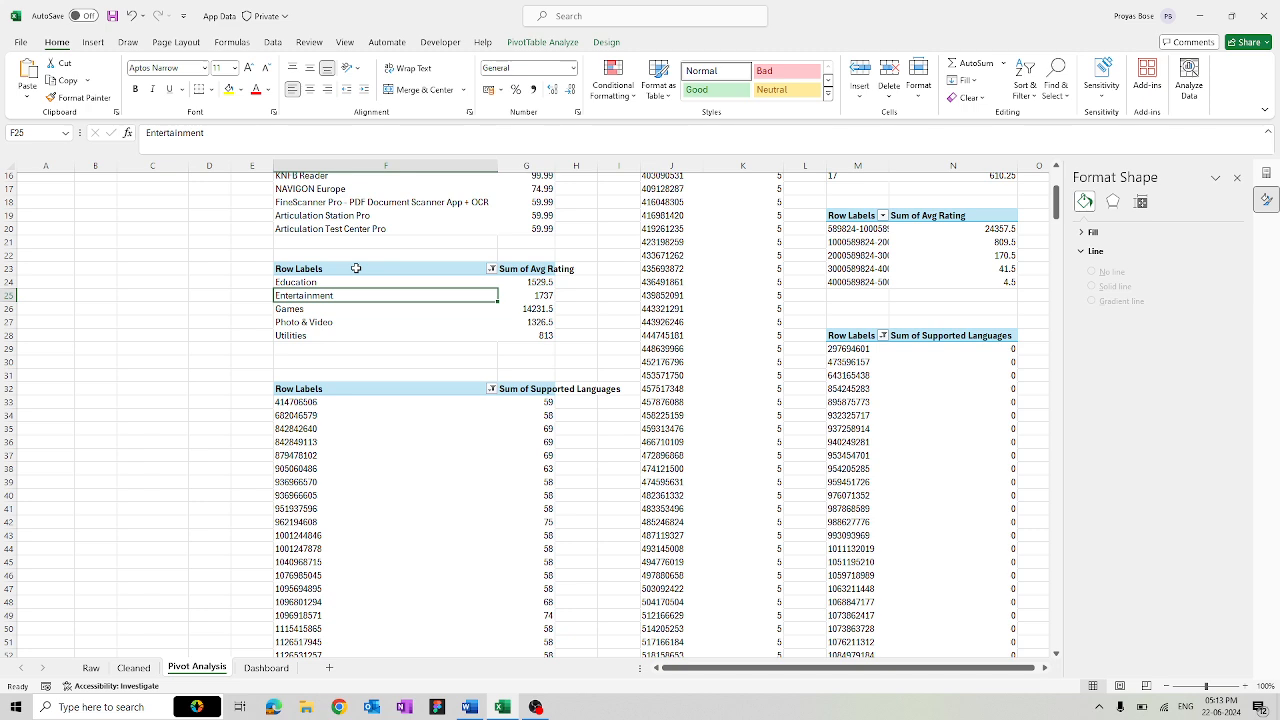
left_click(352, 269)
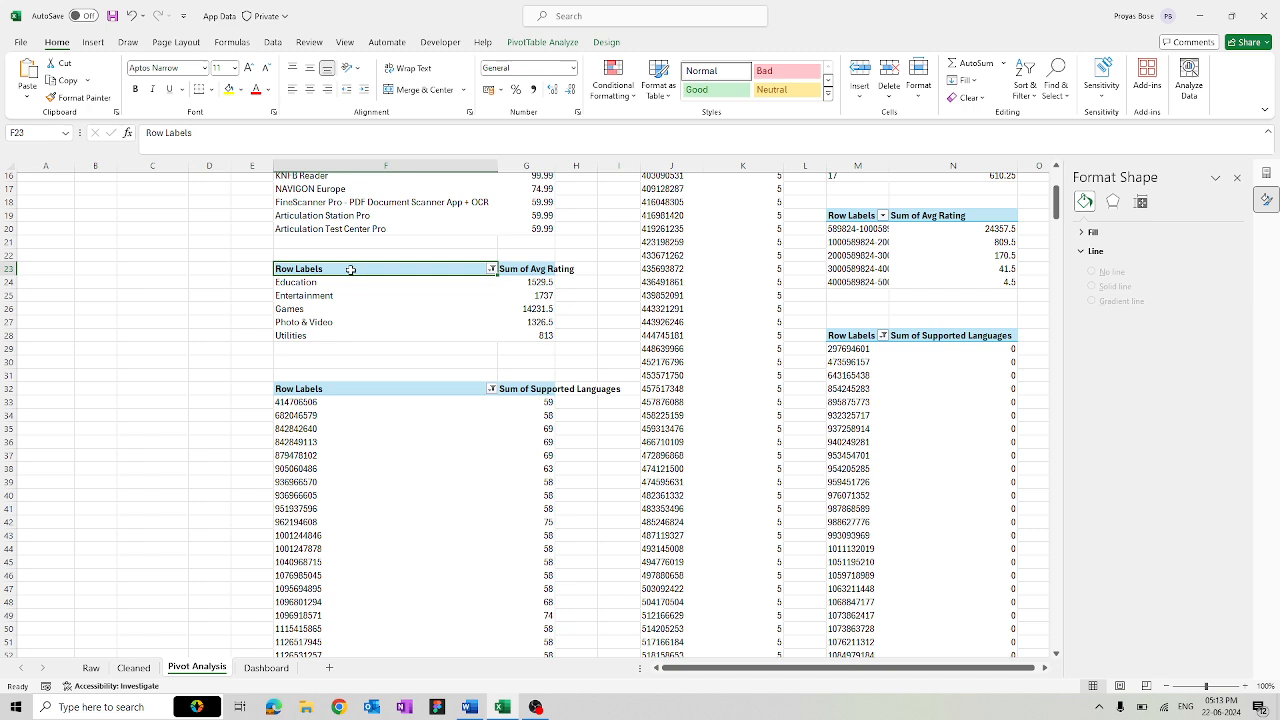
left_click_drag(351, 269, 530, 331)
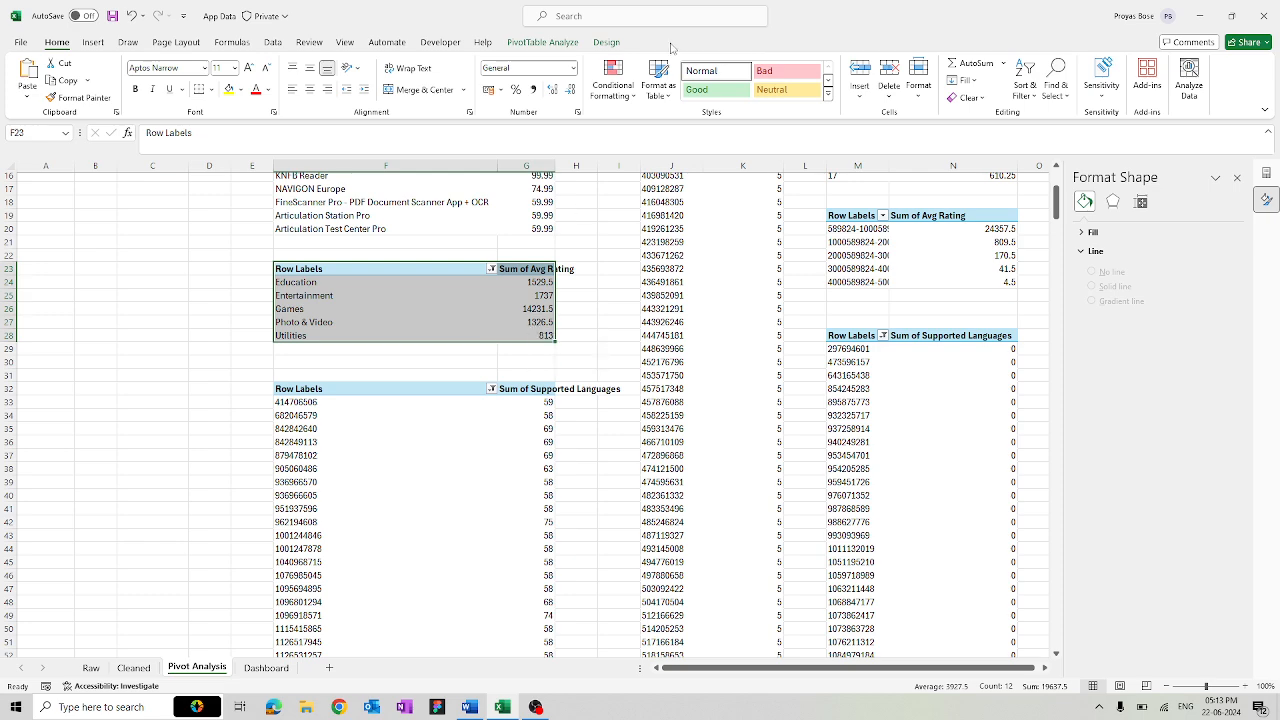
left_click(542, 42)
left_click(862, 86)
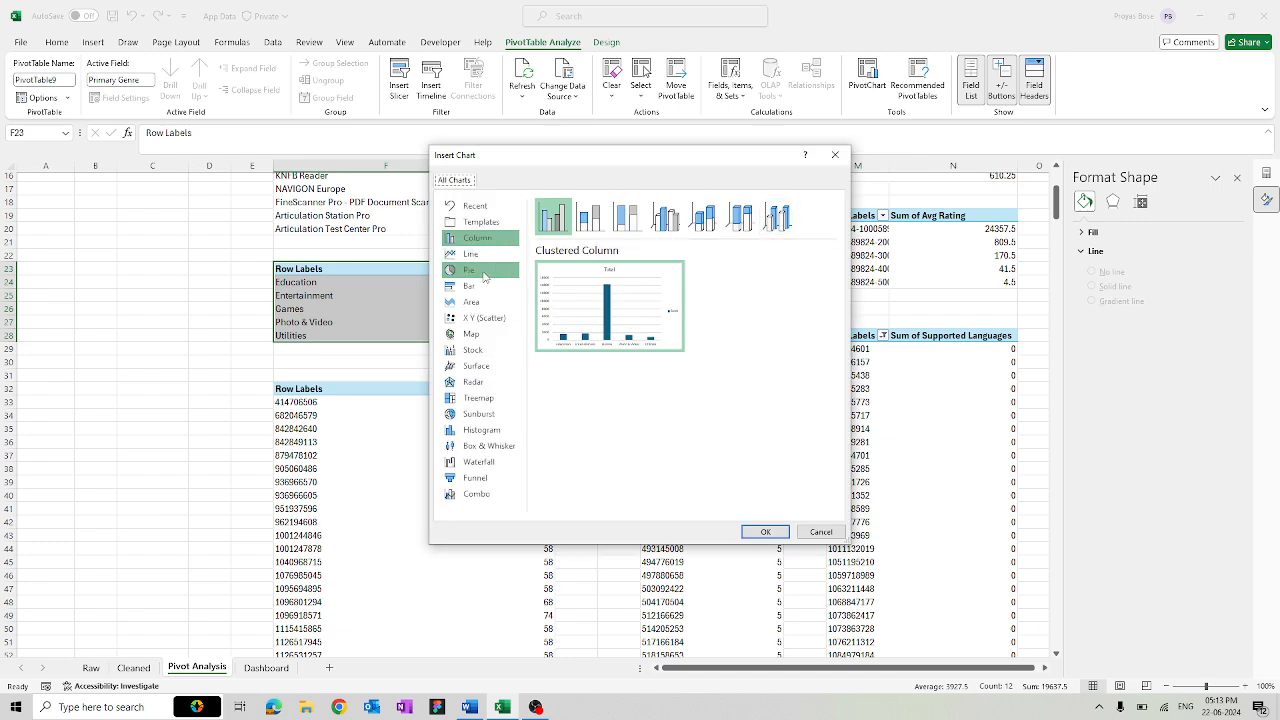
left_click(488, 272)
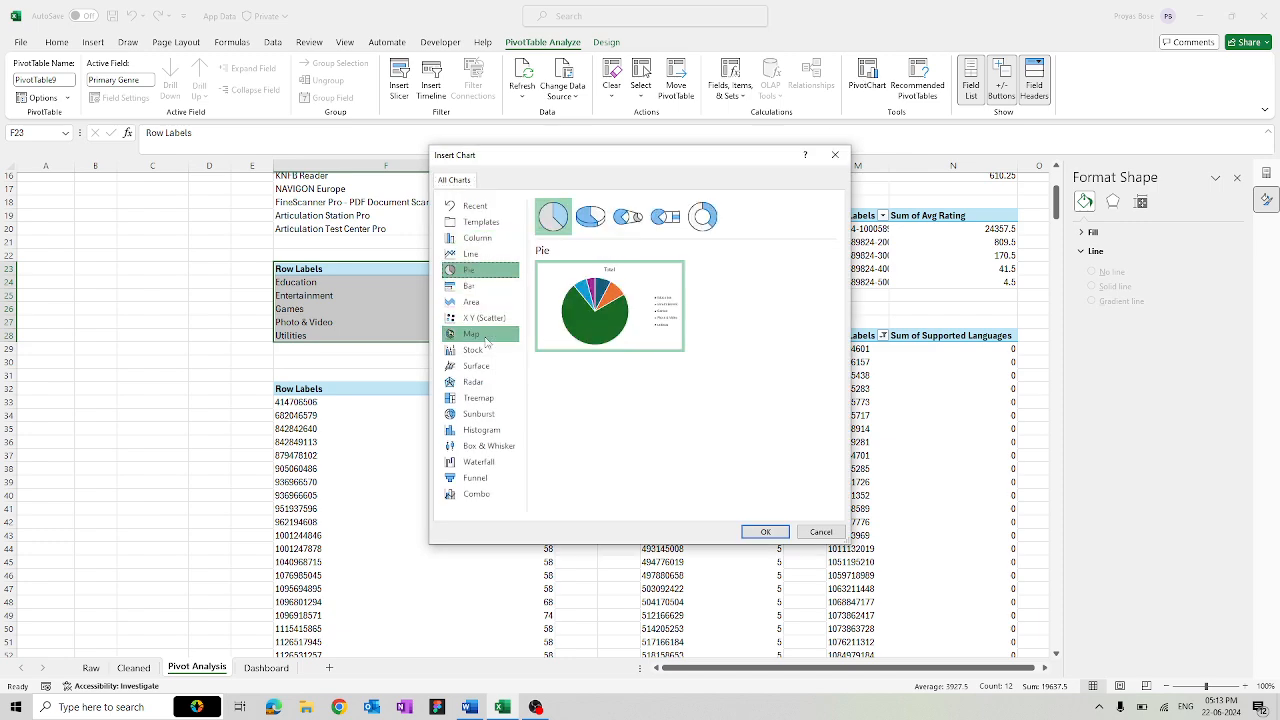
left_click(701, 224)
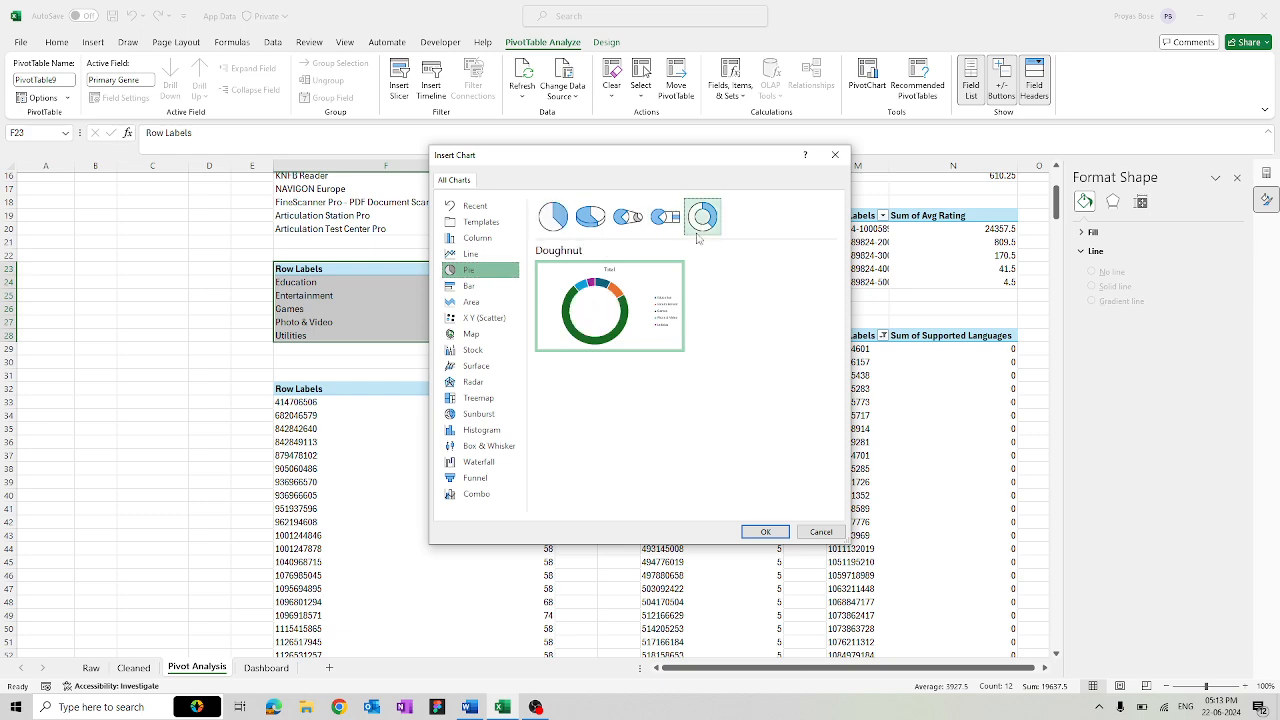
left_click(764, 531)
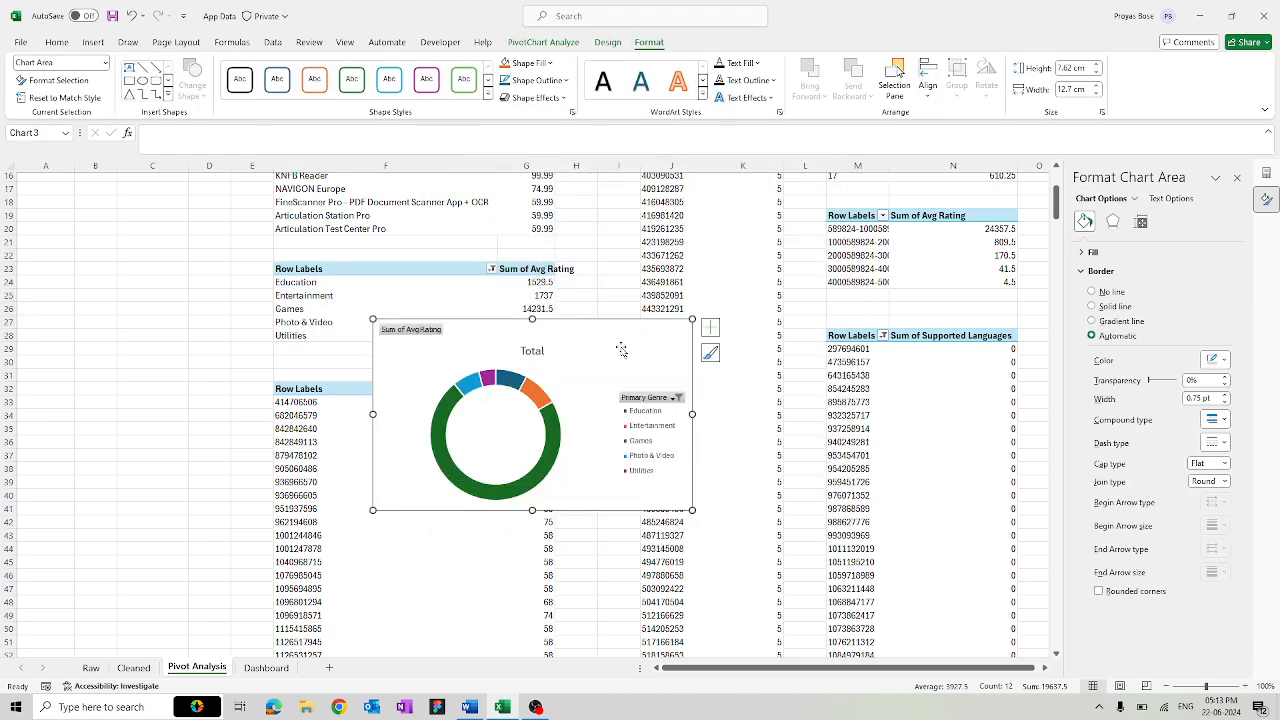
- Move the doughnut chart to the Dashboard sheet and place it directly below the "Top 5 App Name by Bytes" chart
key("Delete")
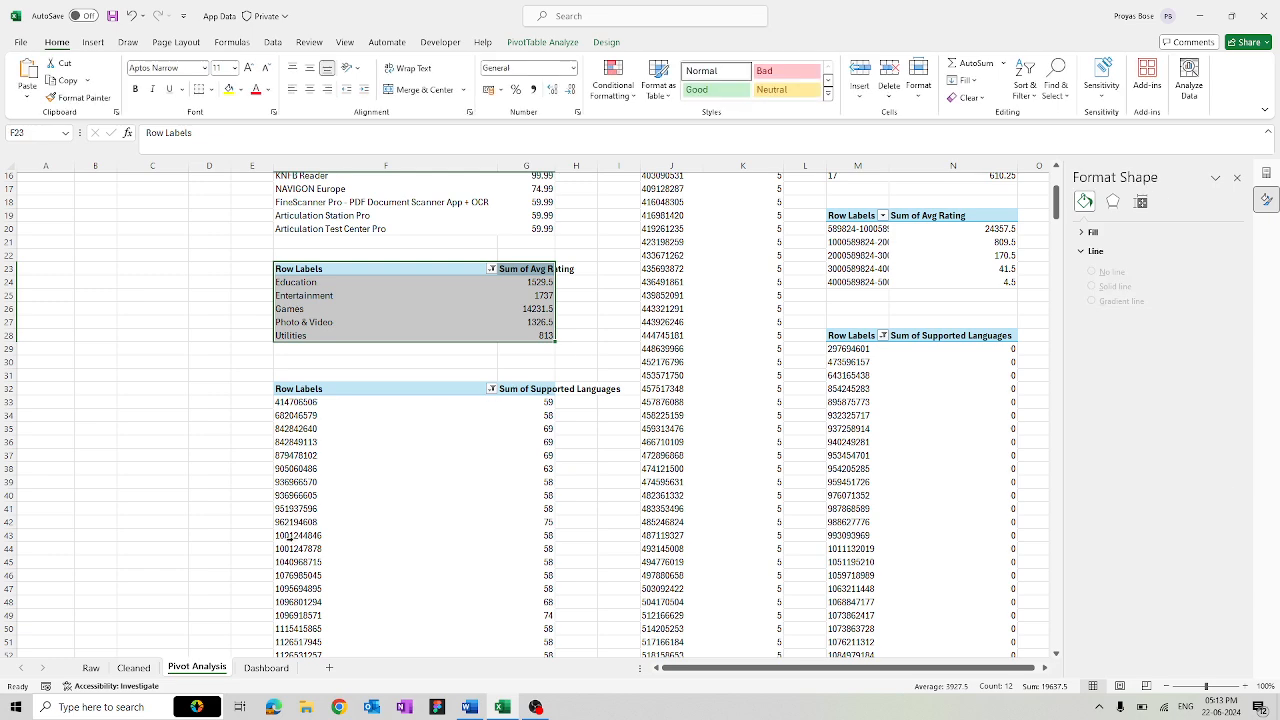
left_click(266, 667)
key("ctrl+v")
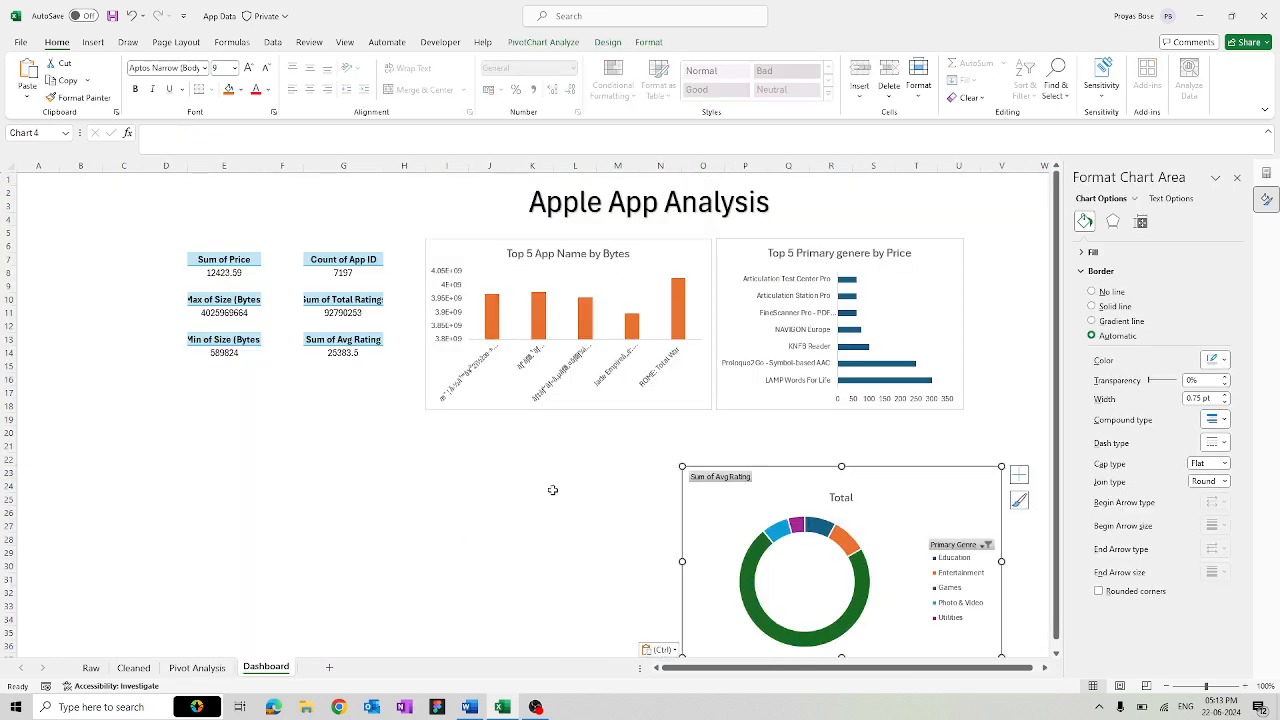
left_click_drag(752, 508, 495, 453)
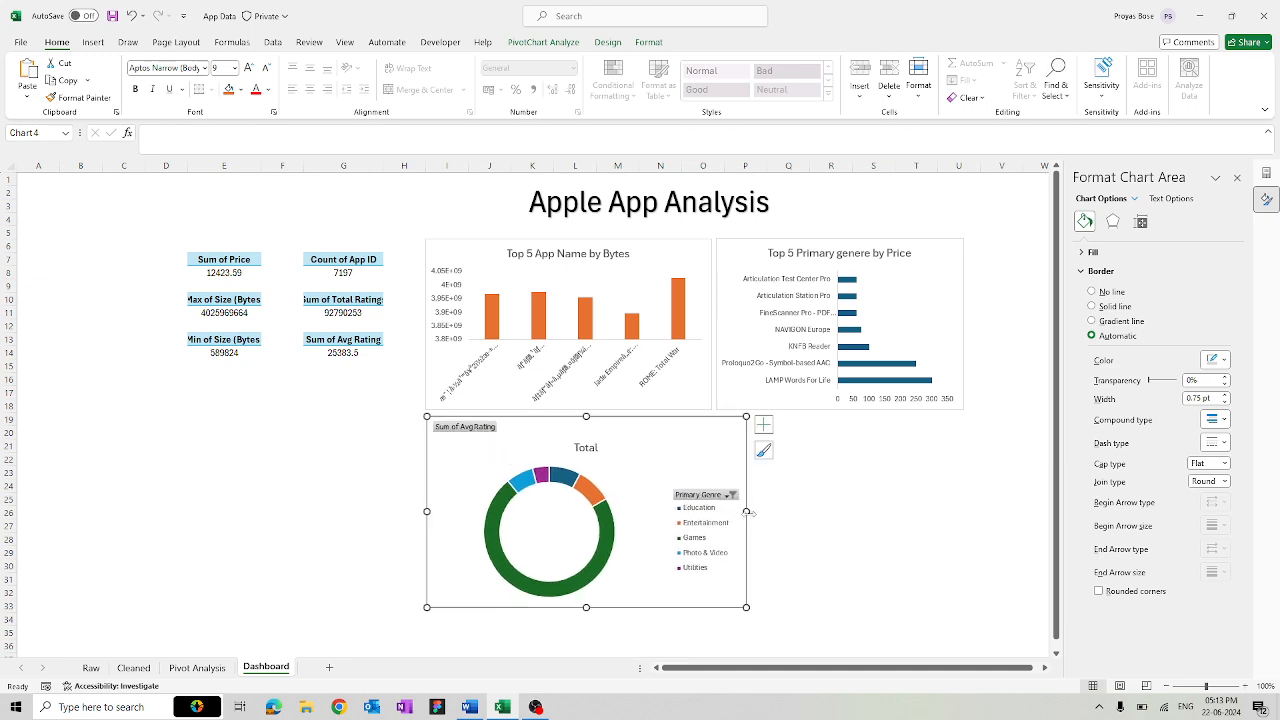
- Narrow the doughnut chart to match the width of the chart above it and hide all its field buttons
left_click_drag(746, 511, 708, 511)
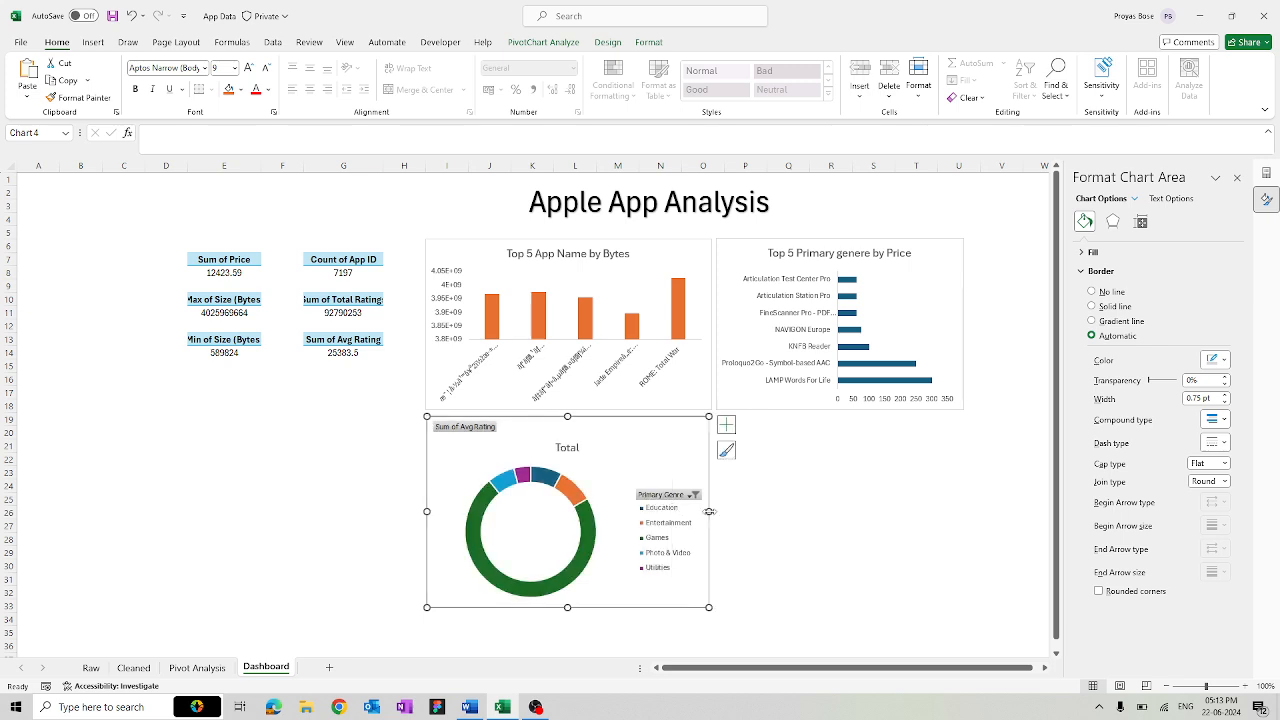
right_click(668, 495)
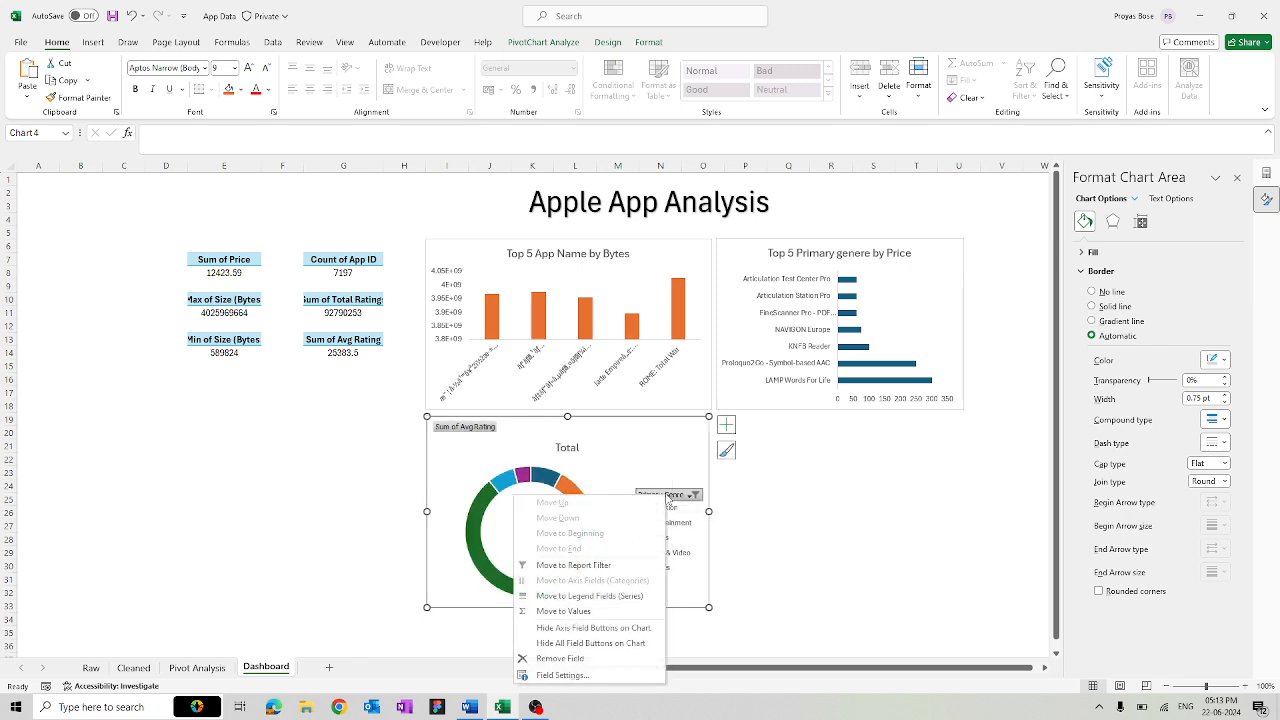
left_click(580, 643)
- Replace the doughnut chart's title text with "Top 5"
left_click(558, 426)
double_click(567, 432)
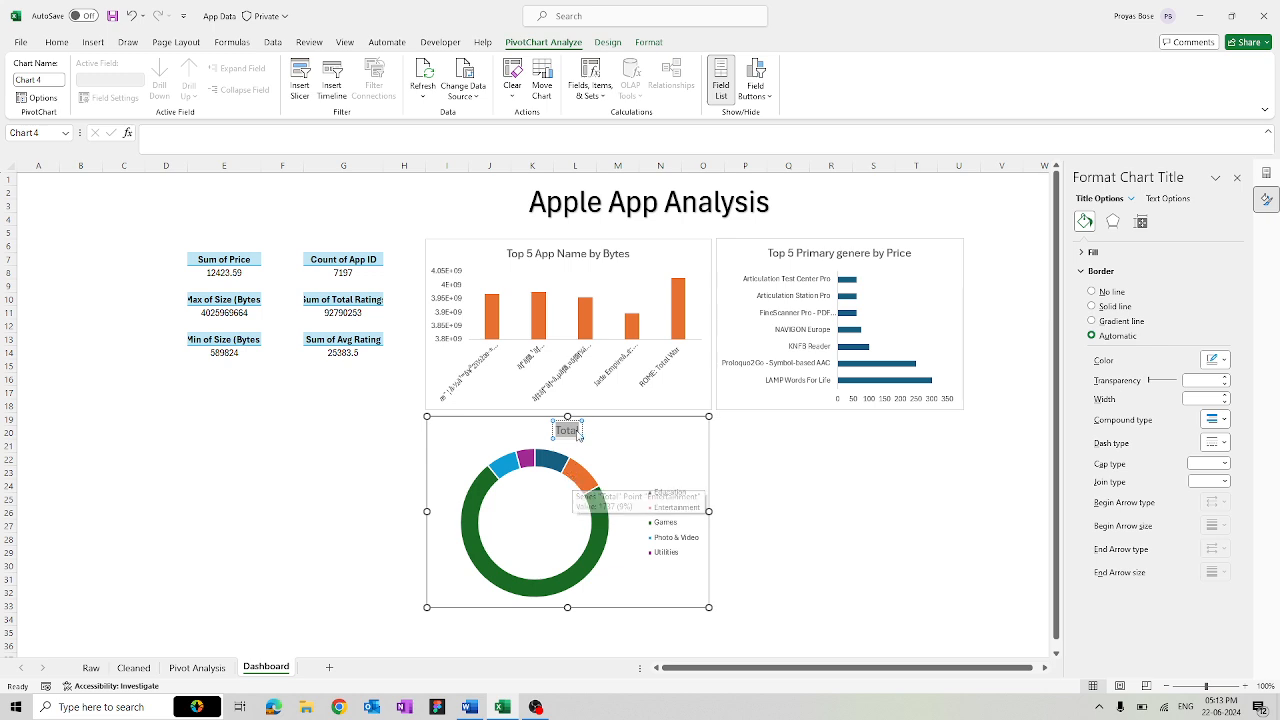
double_click(577, 433)
type("Top 5")
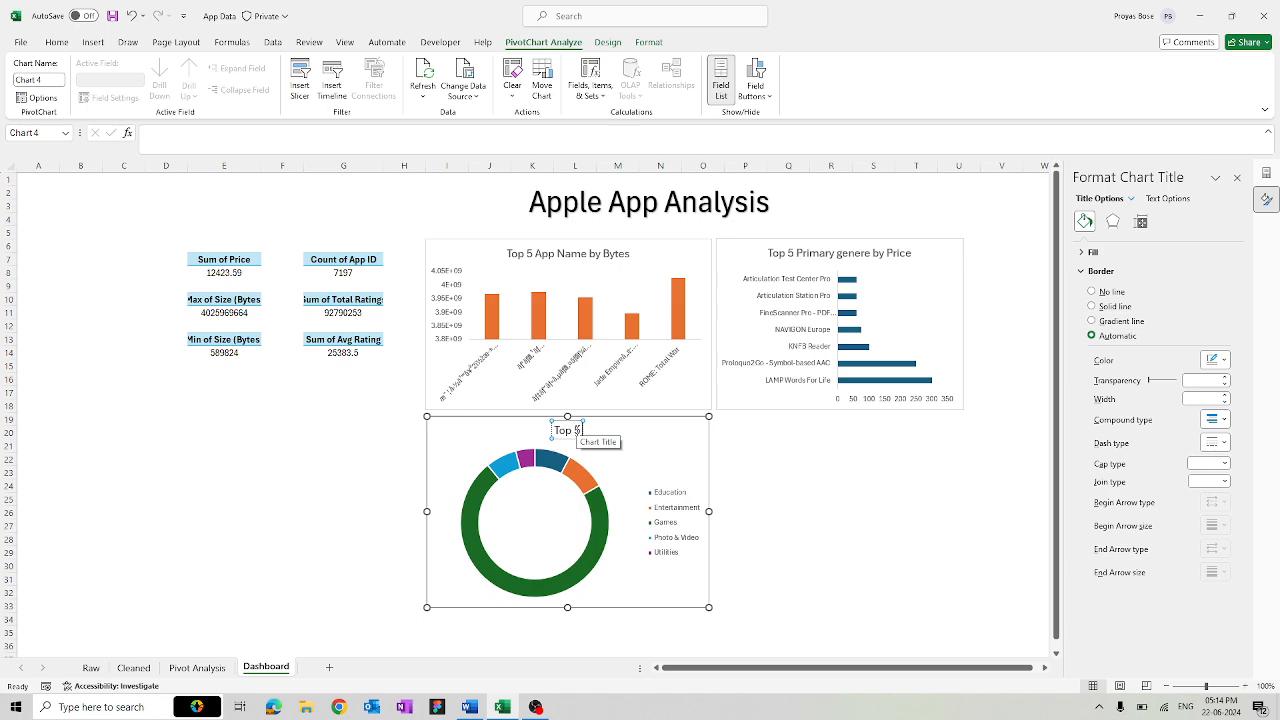
- Check the source pivot's fields and the assignment brief in Word, and complete the doughnut chart's title as "Top 5 Primary Genere by Avg Rating"
left_click(218, 667)
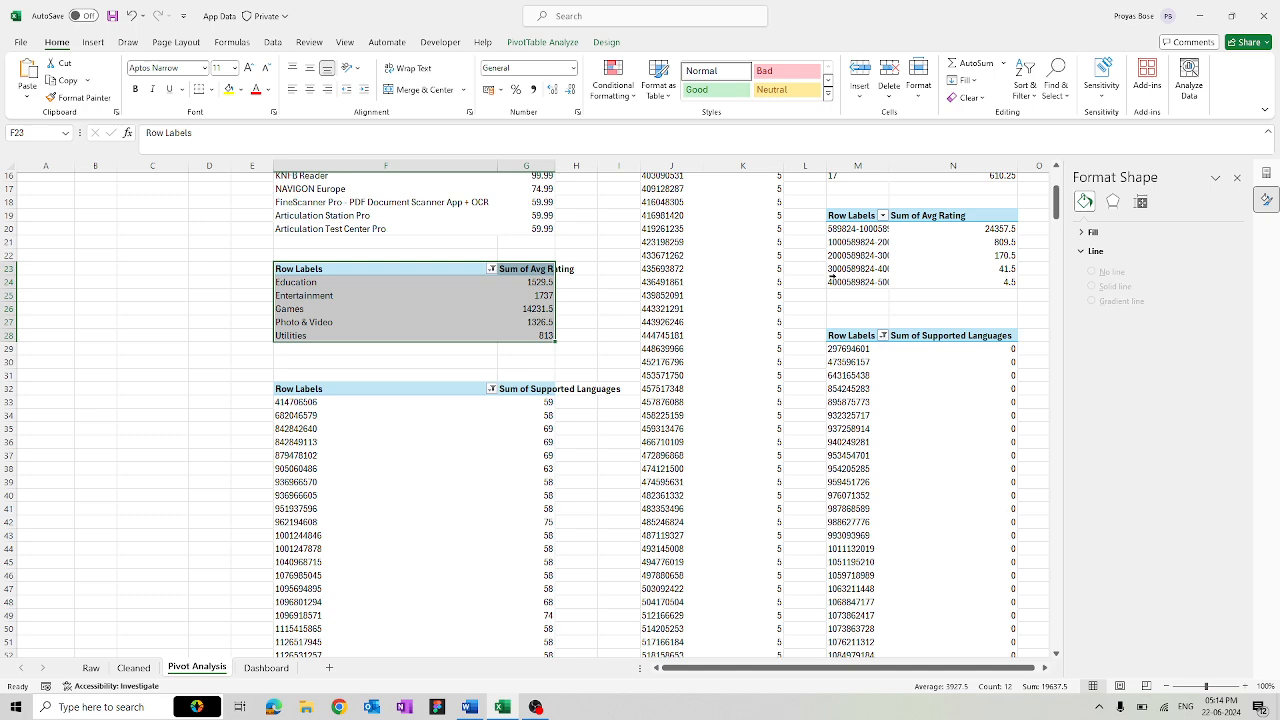
left_click(1266, 170)
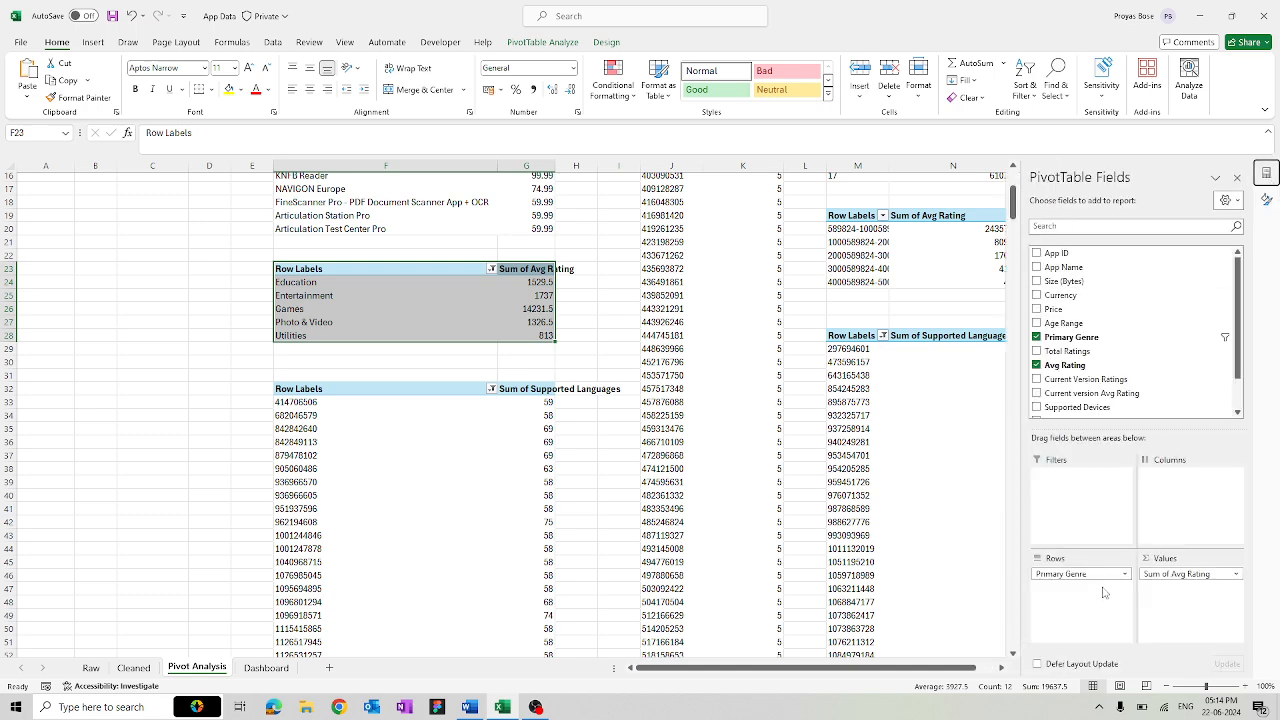
key("alt+Tab")
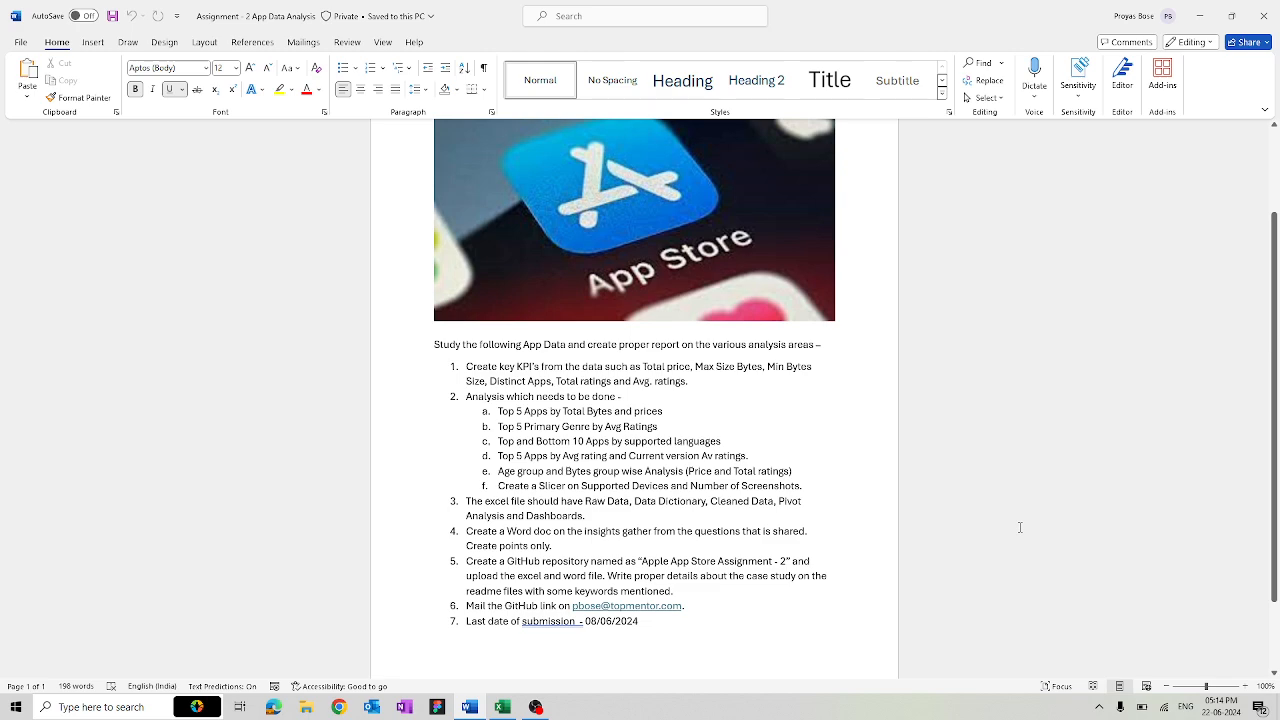
key("alt+Tab")
left_click(266, 667)
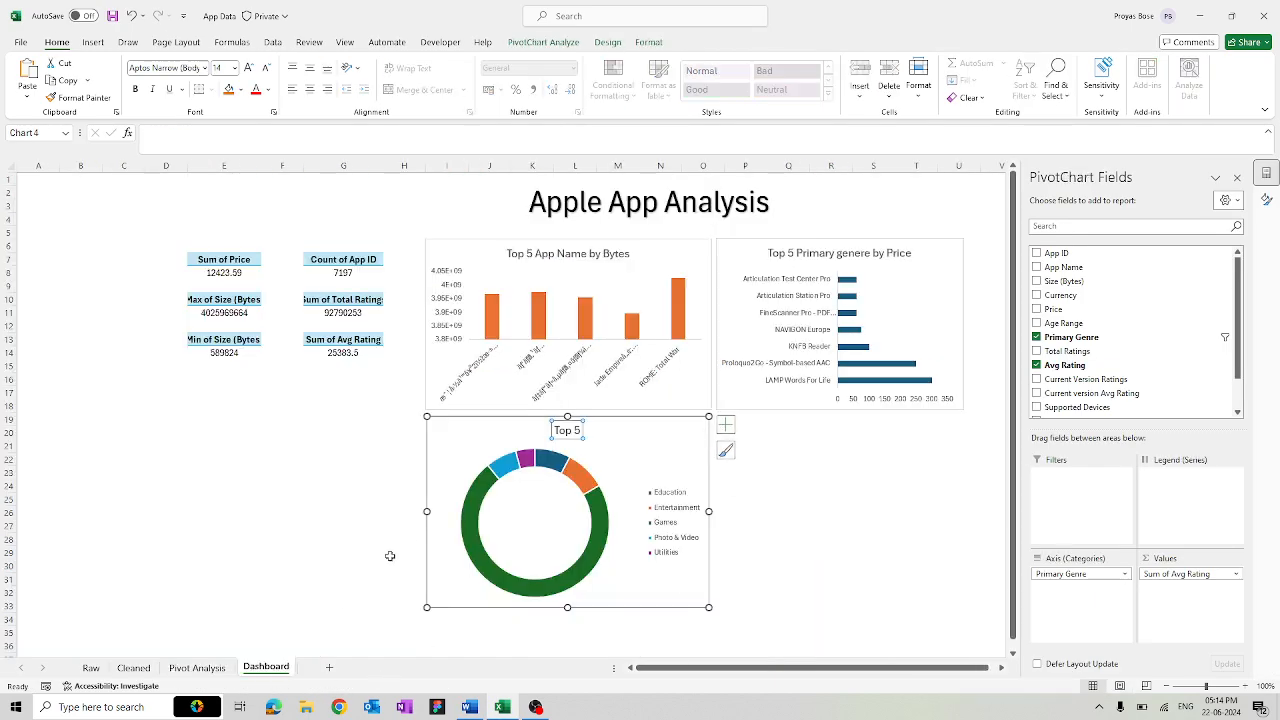
left_click(580, 431)
type("Primary")
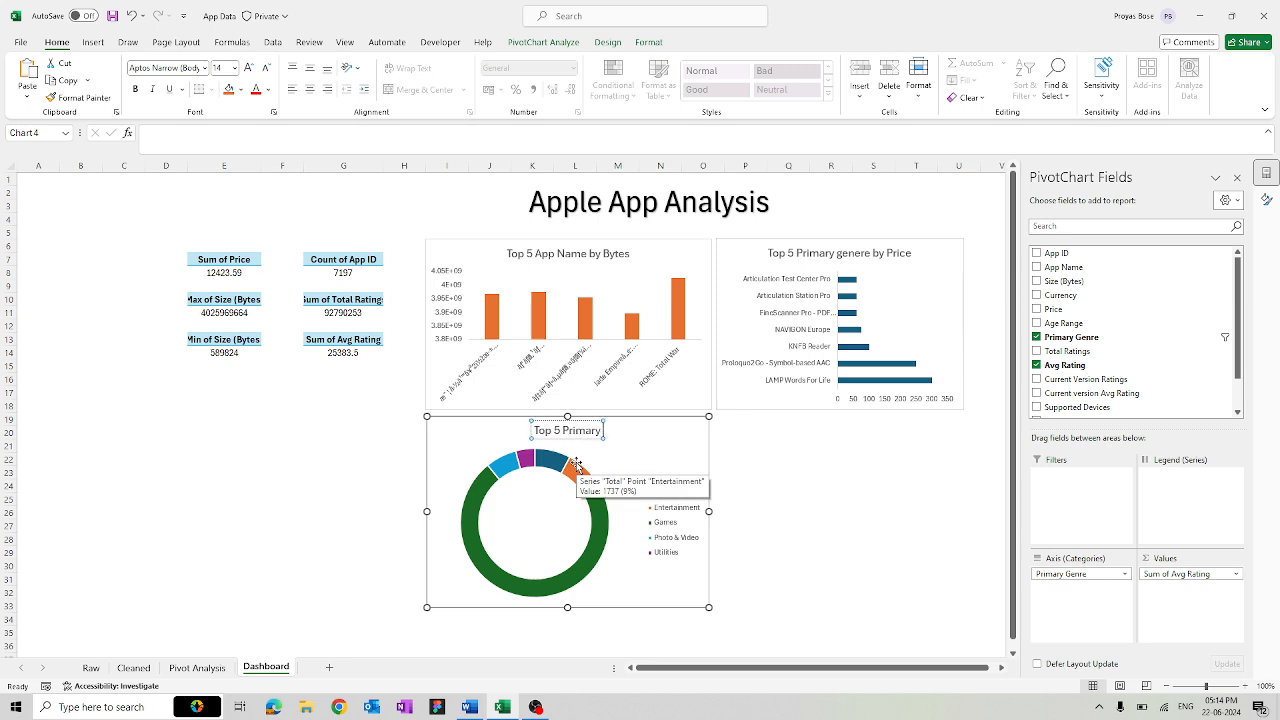
type(" Genere")
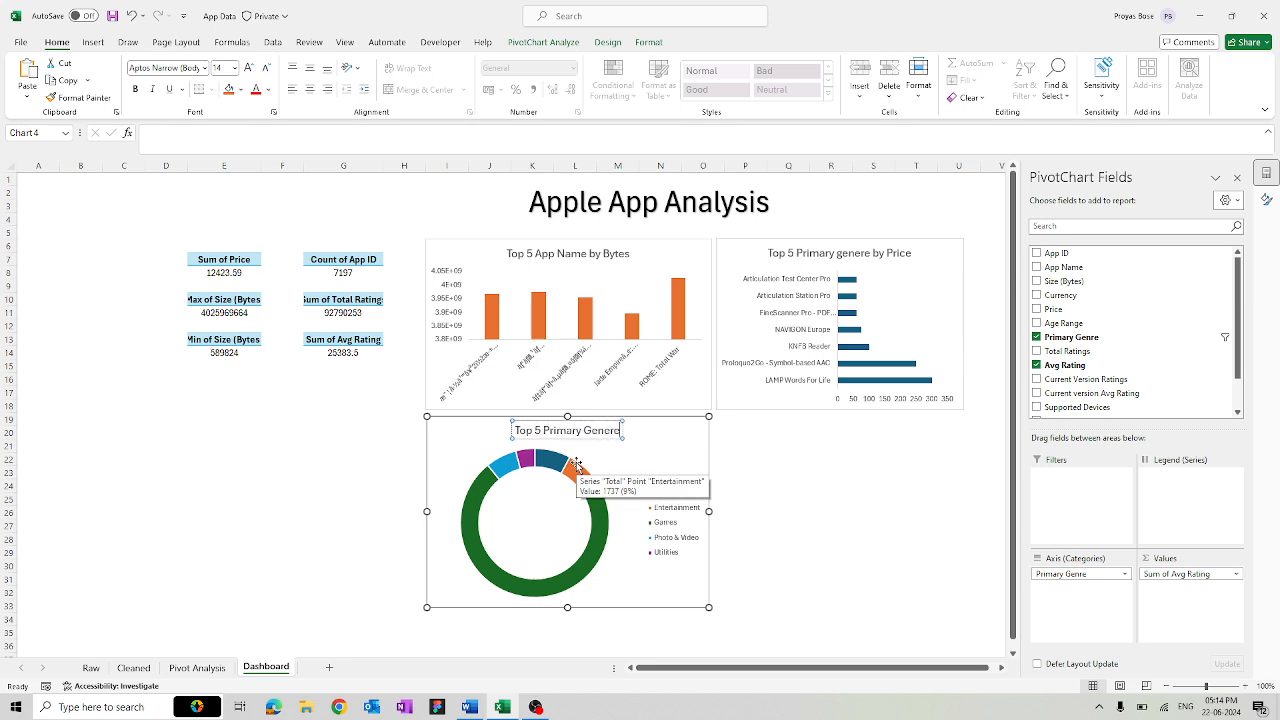
type(" by A")
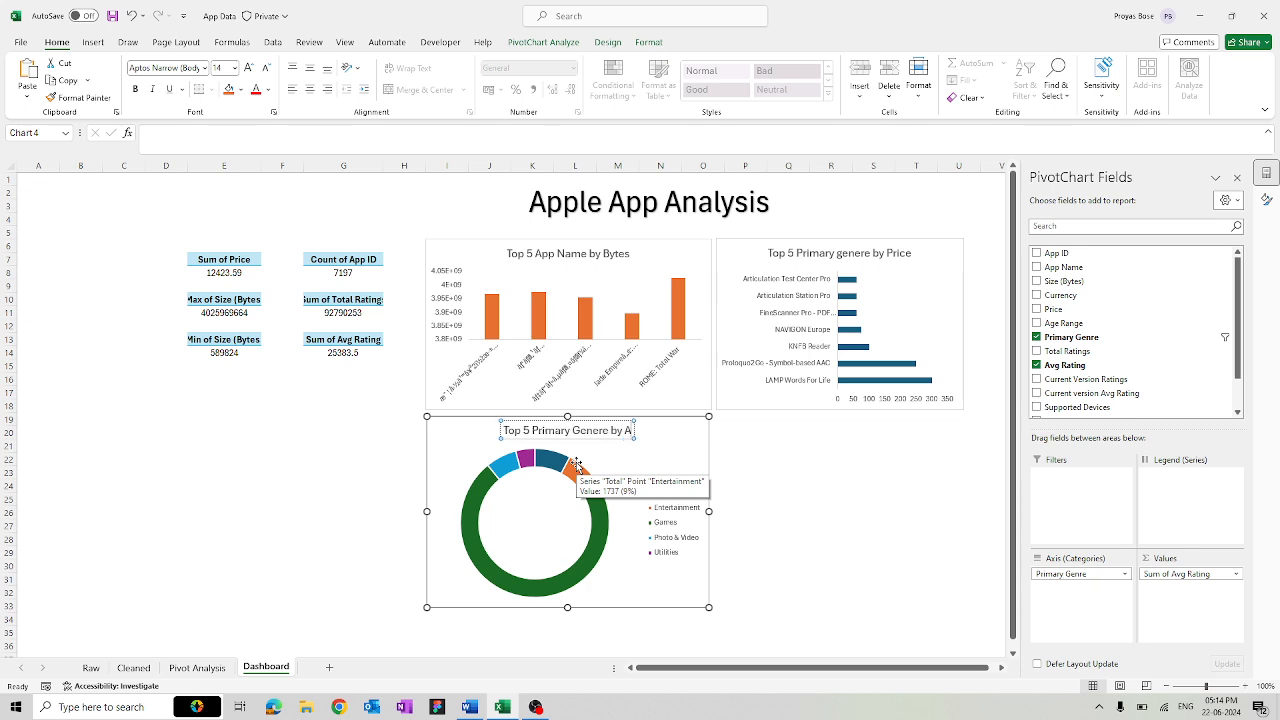
type("vg Rating")
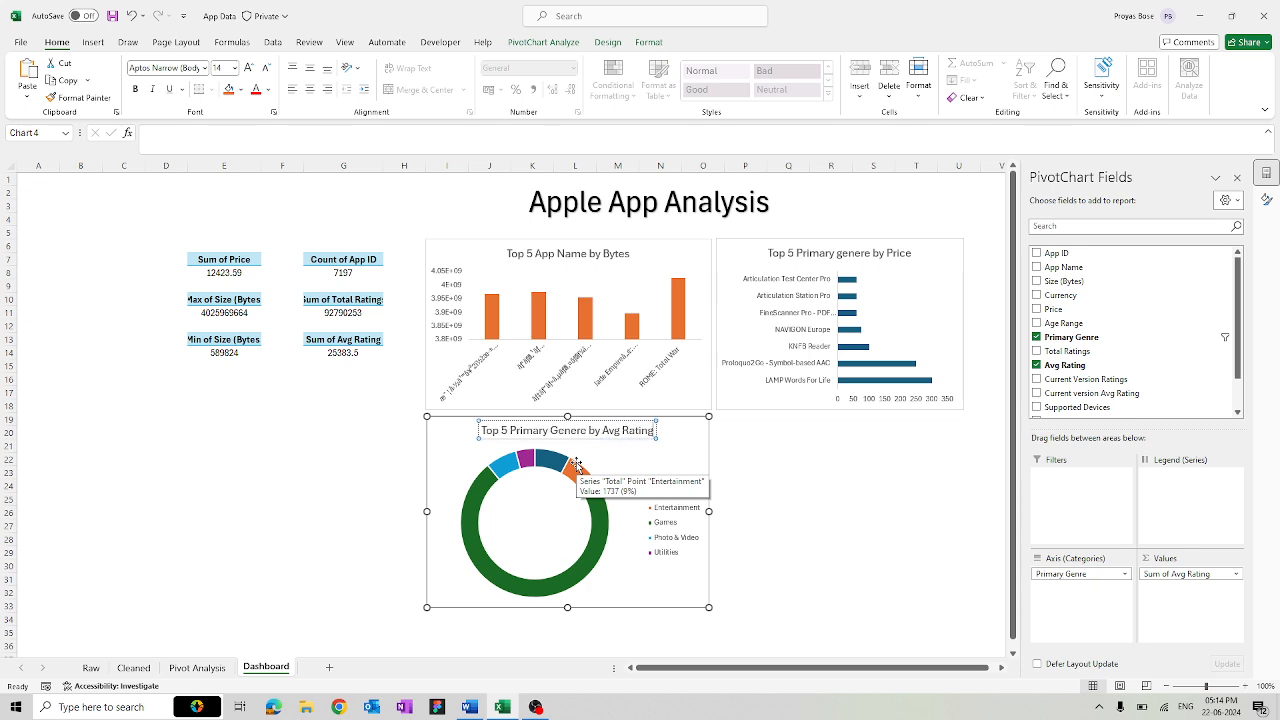
- Correct the price bar chart's title to "Top 5 App Name by Price"
left_click(823, 258)
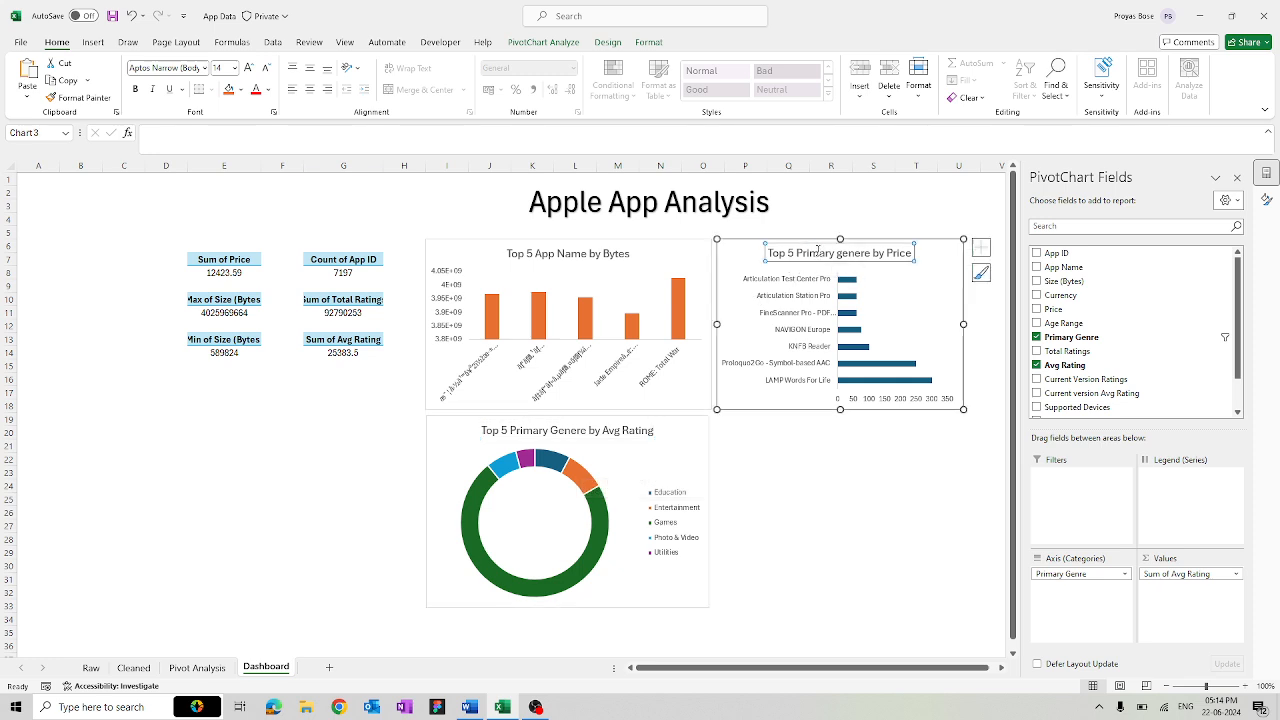
double_click(823, 254)
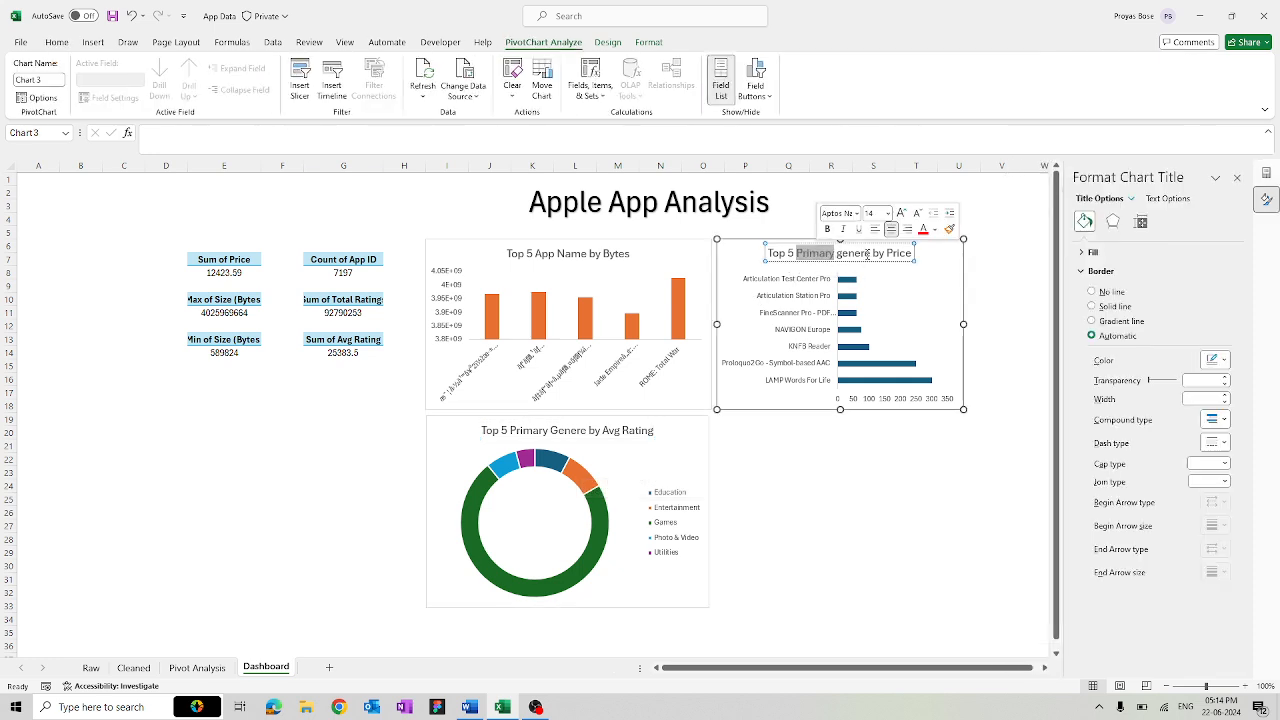
left_click_drag(872, 254, 812, 254)
type("A")
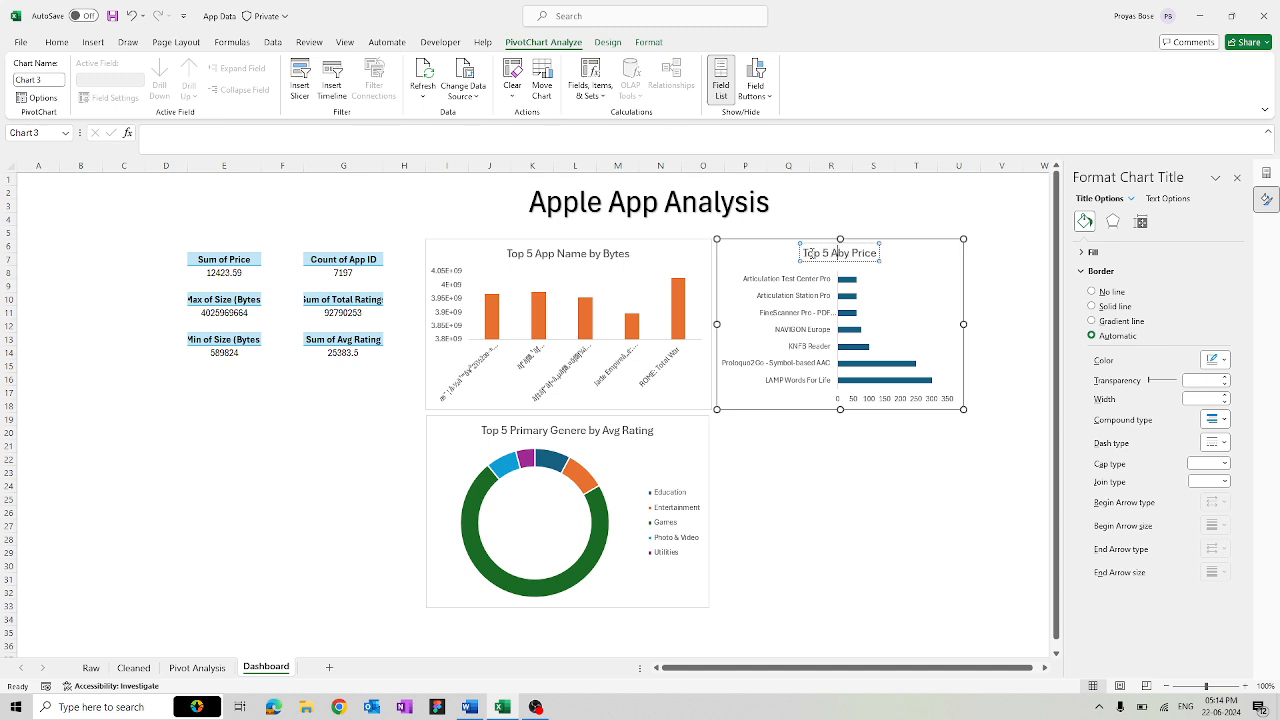
type("pp Name")
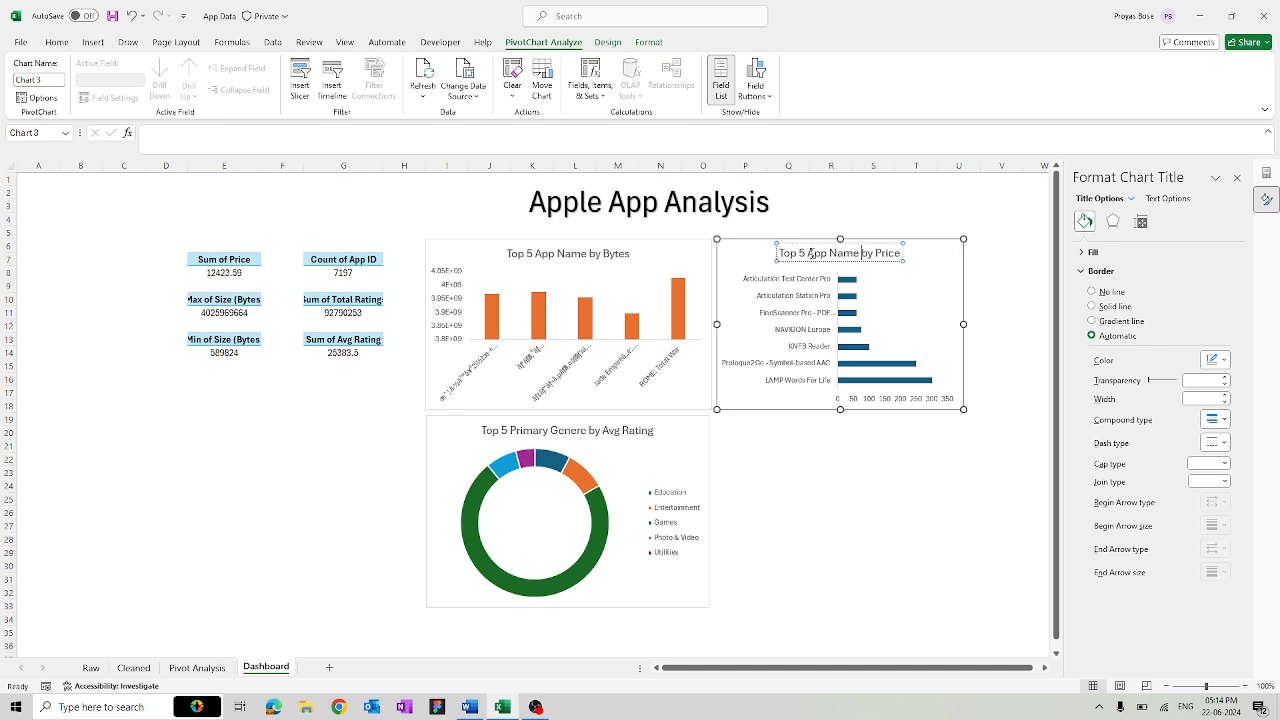
left_click(784, 445)
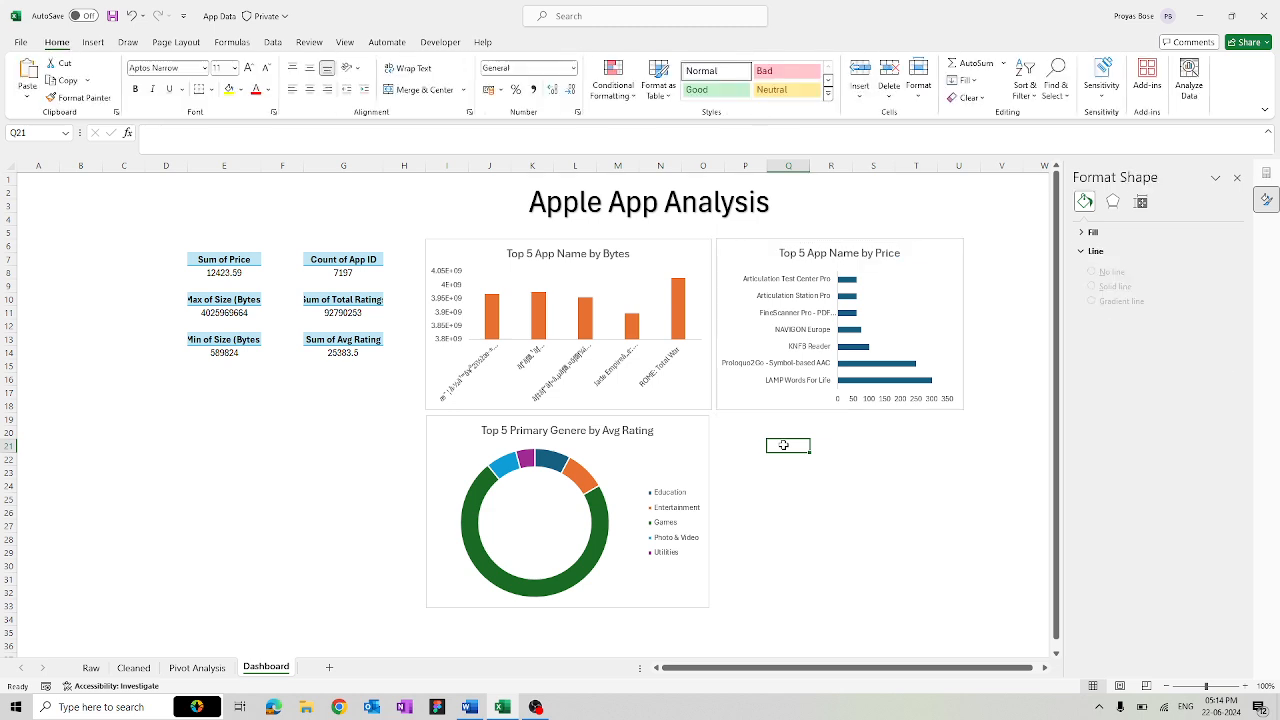
- On the Pivot Analysis sheet, insert a clustered bar PivotChart from the Sum of Current Version Ratings pivot table
left_click(199, 667)
scroll(665, 380, "up", 5)
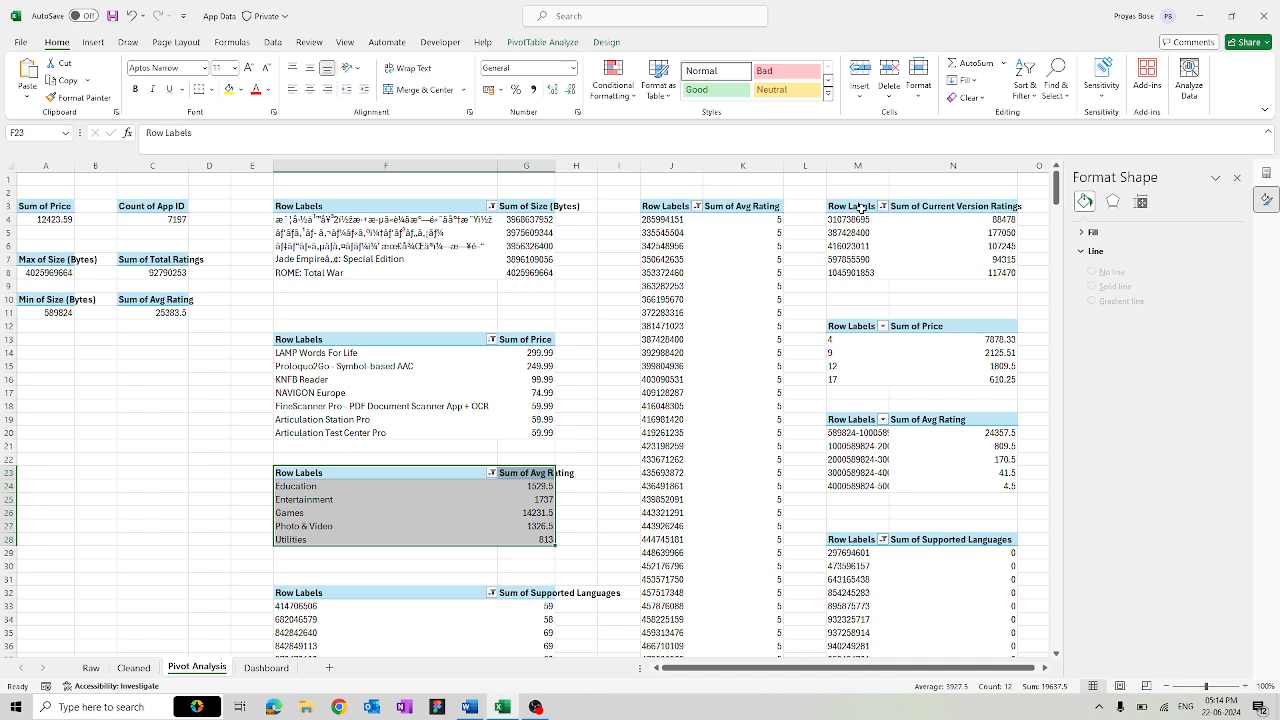
left_click_drag(863, 210, 951, 272)
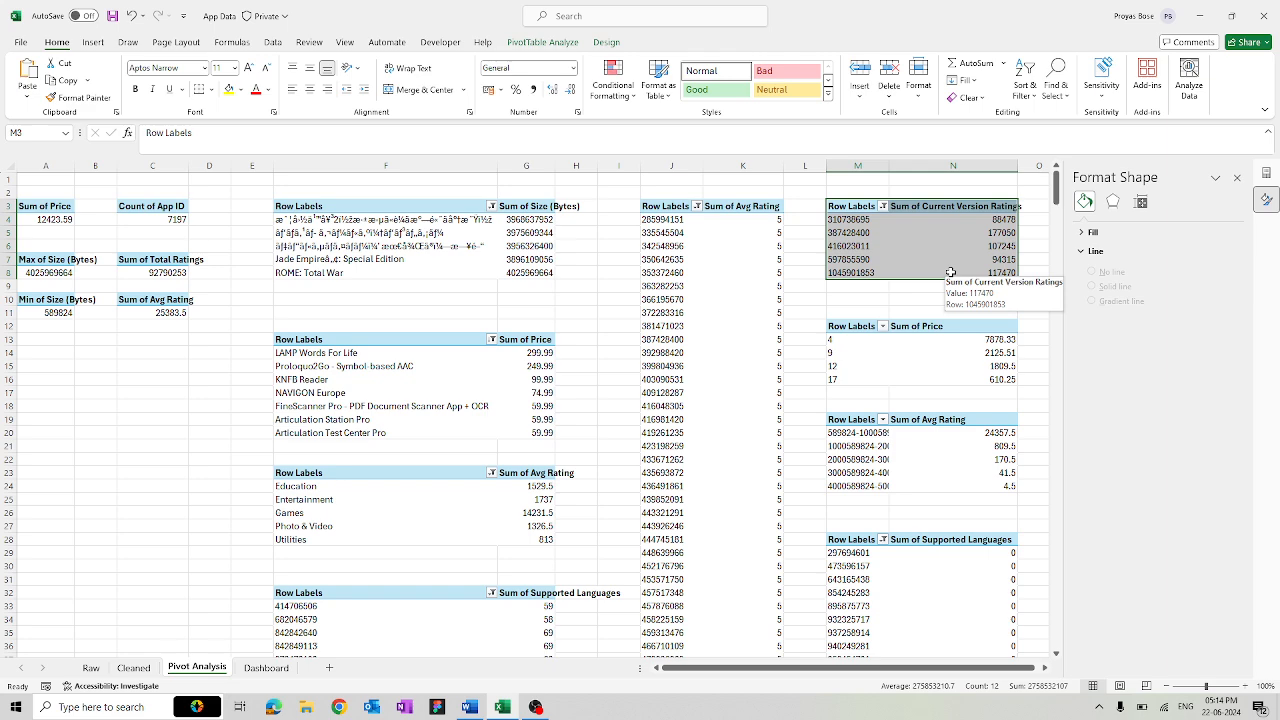
left_click(542, 42)
left_click(867, 78)
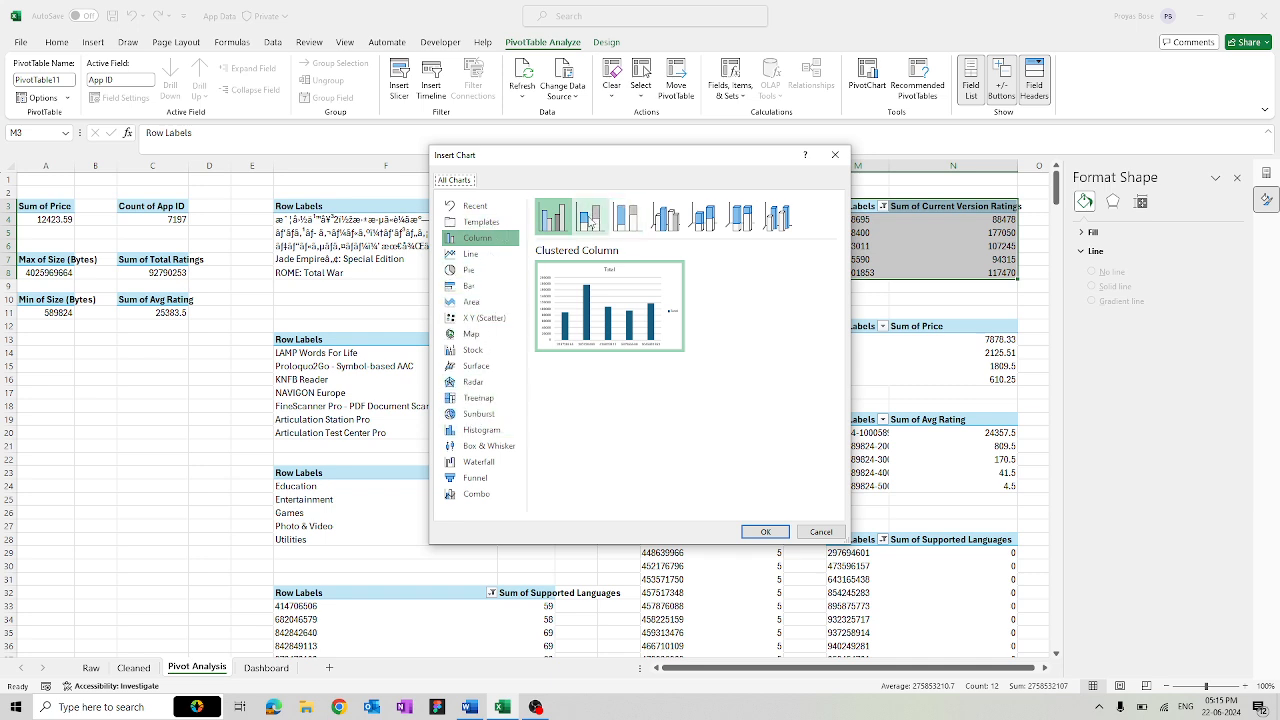
left_click(471, 290)
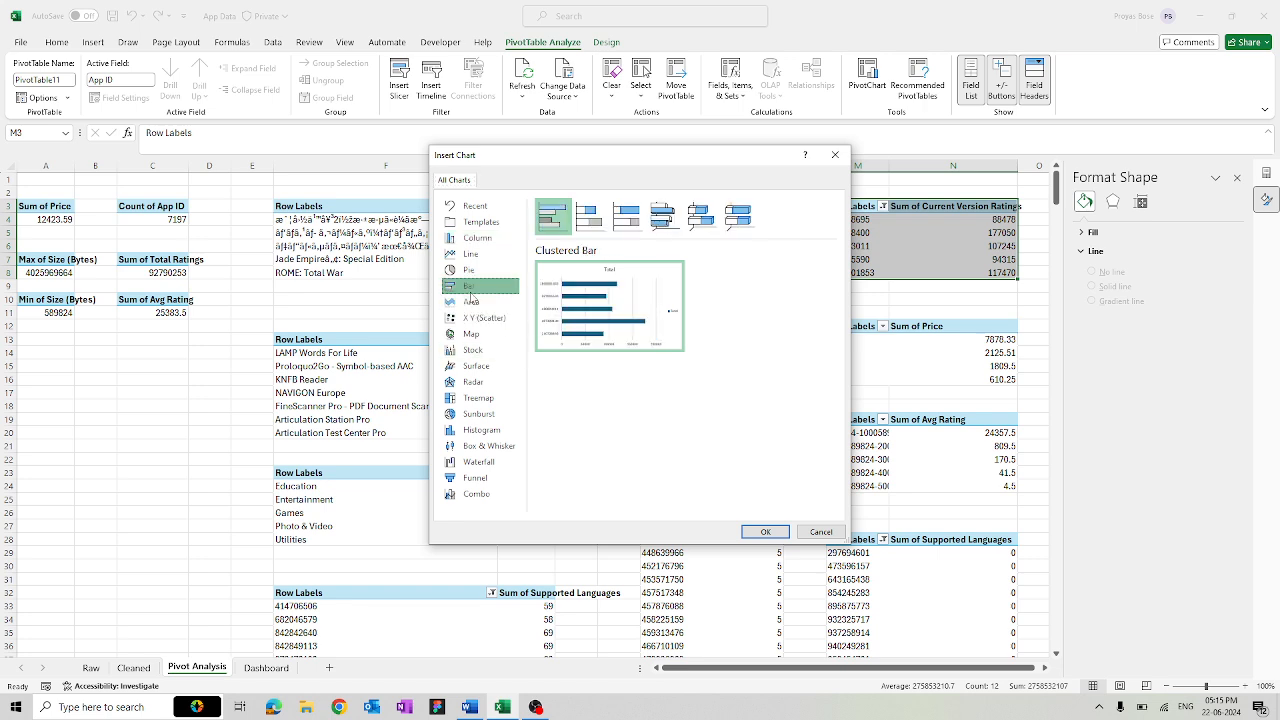
left_click(633, 225)
left_click(599, 228)
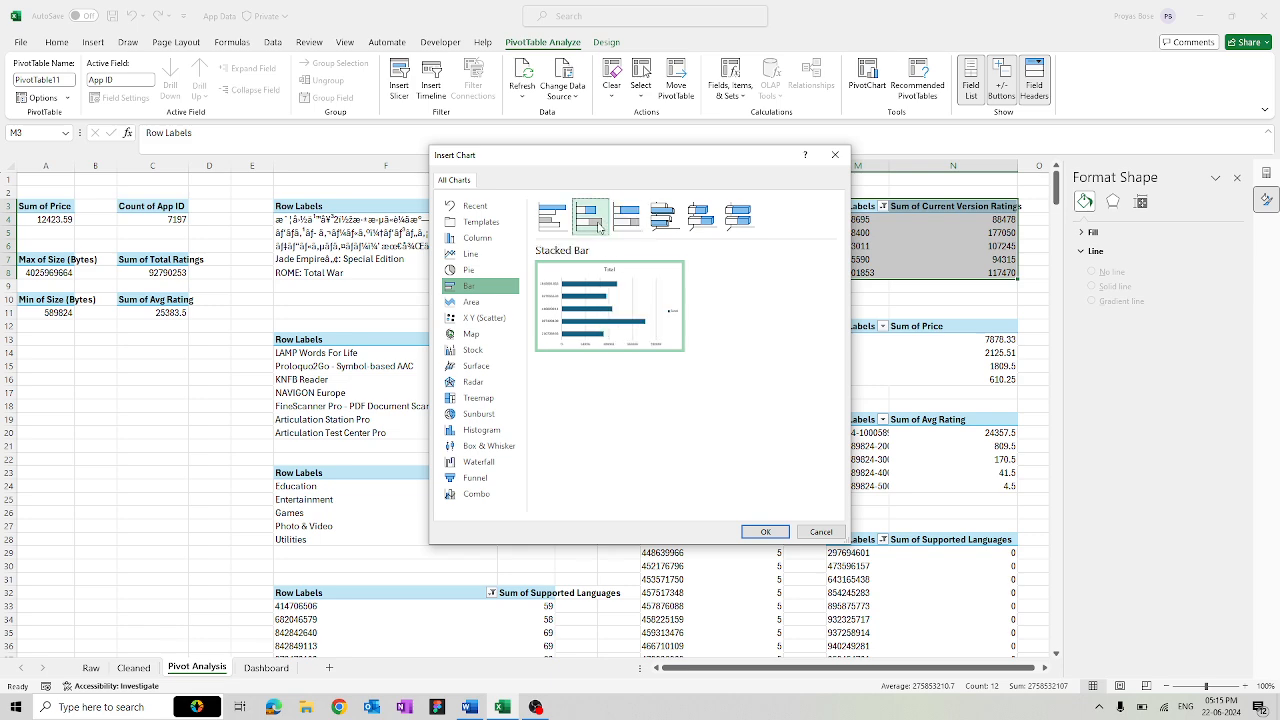
left_click(553, 215)
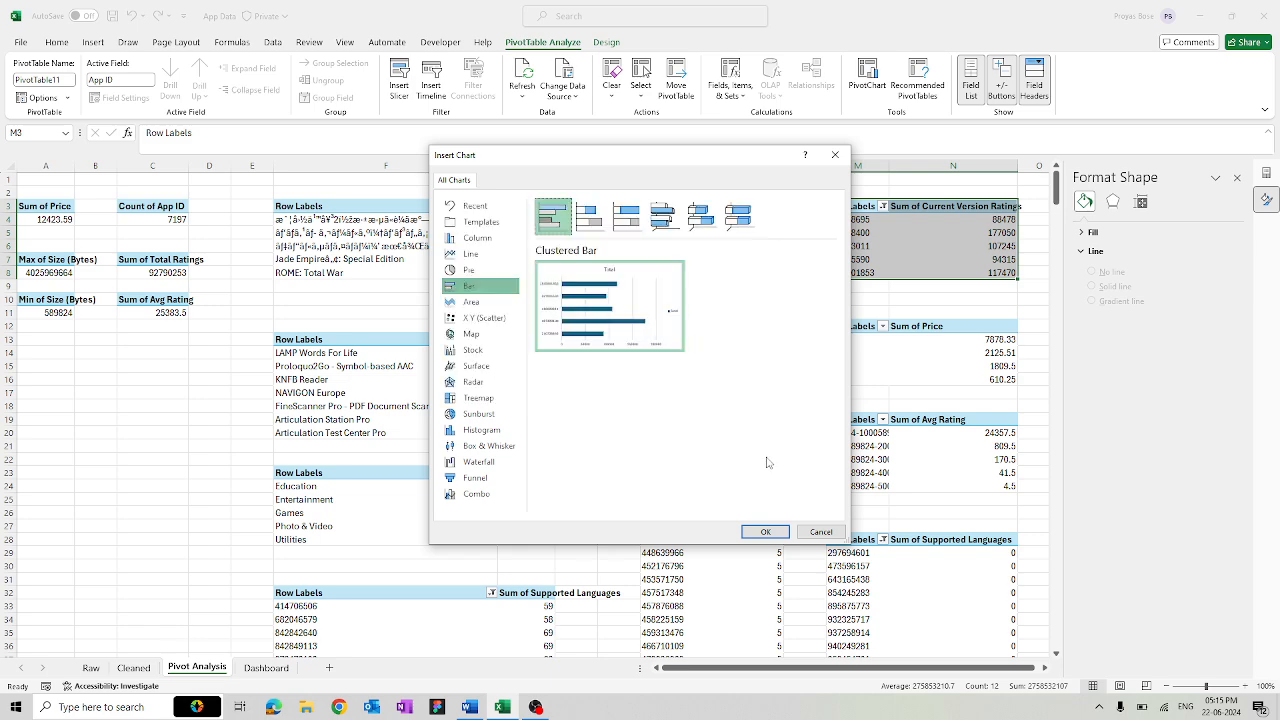
left_click(765, 530)
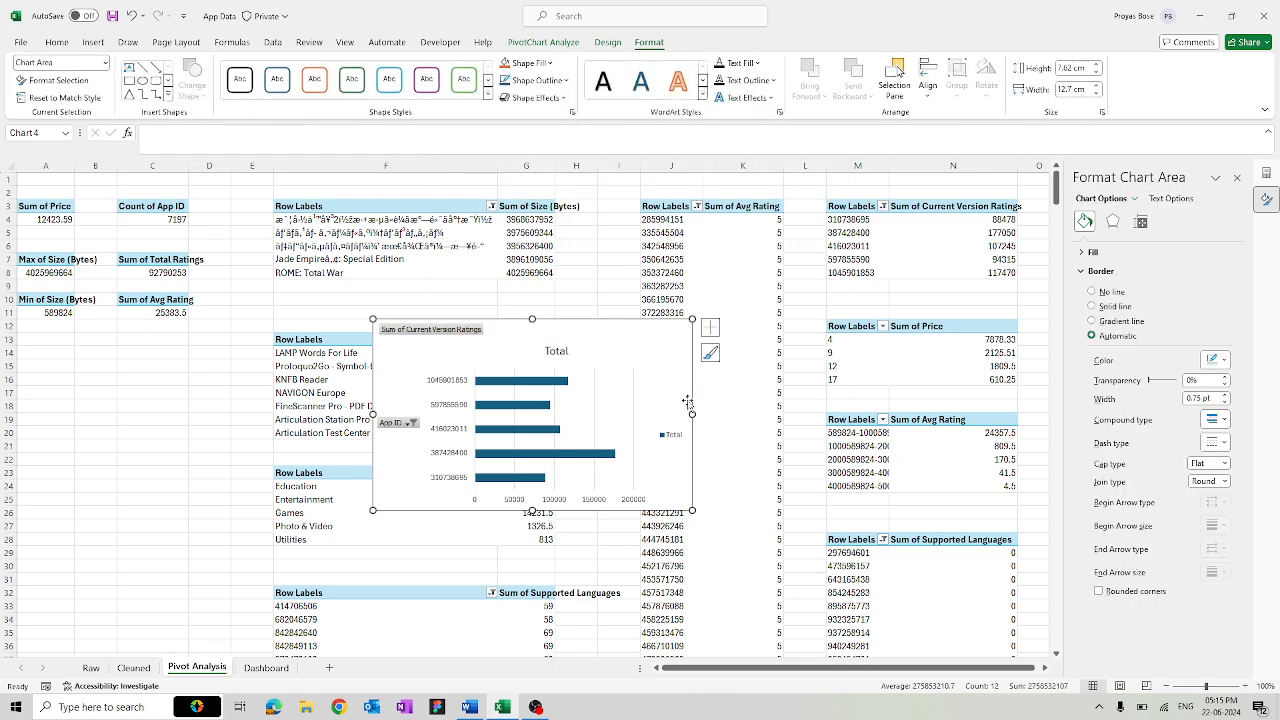
- Hide all field buttons on the new bar chart and remove its gridlines and legend
right_click(462, 331)
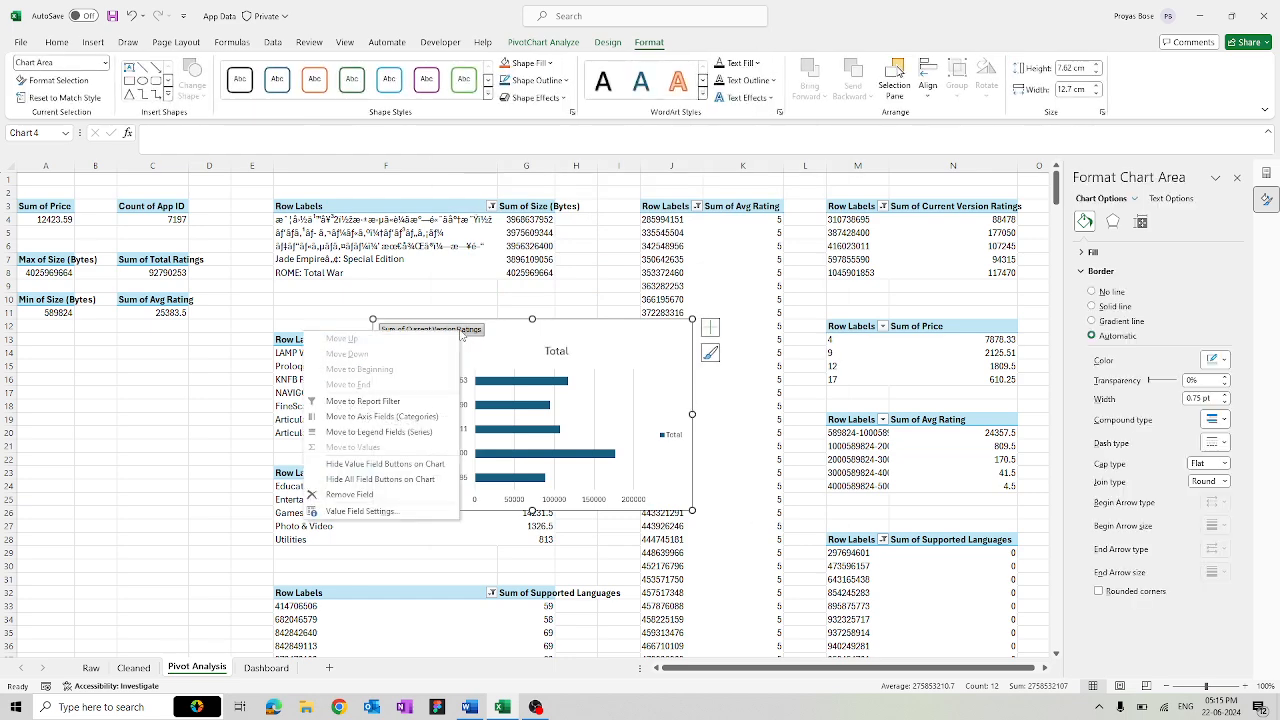
left_click(390, 479)
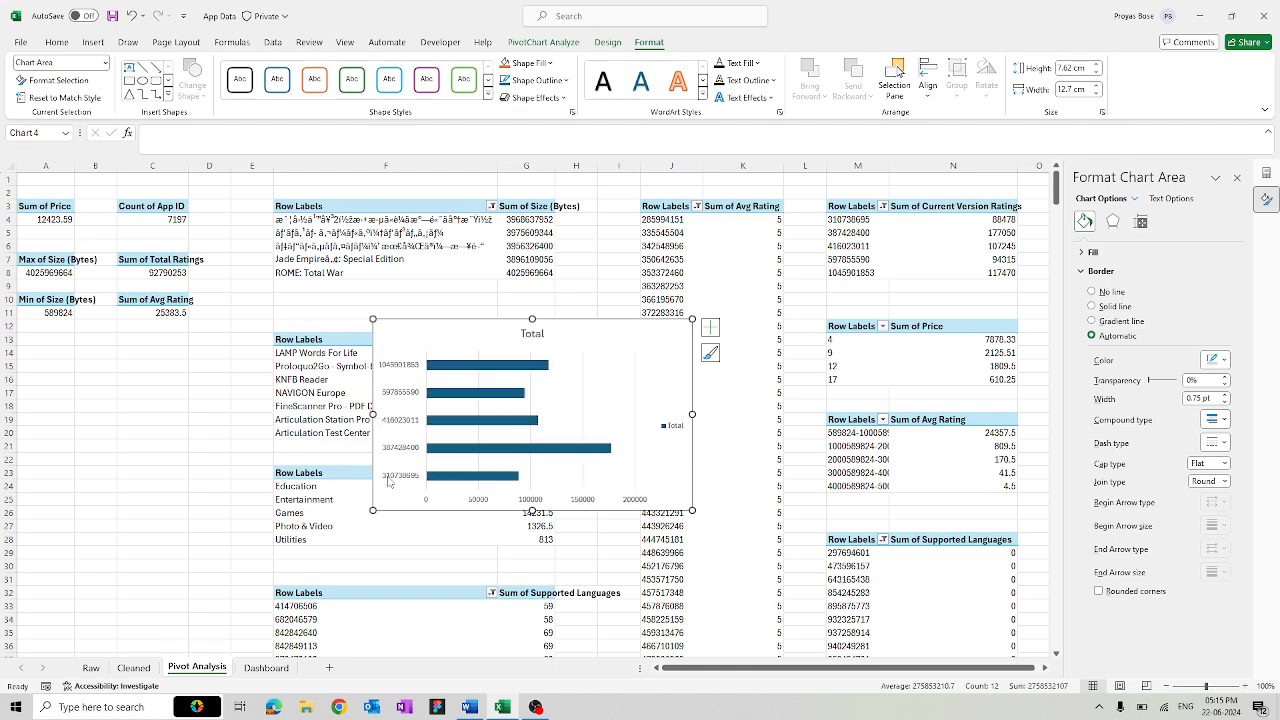
left_click(585, 377)
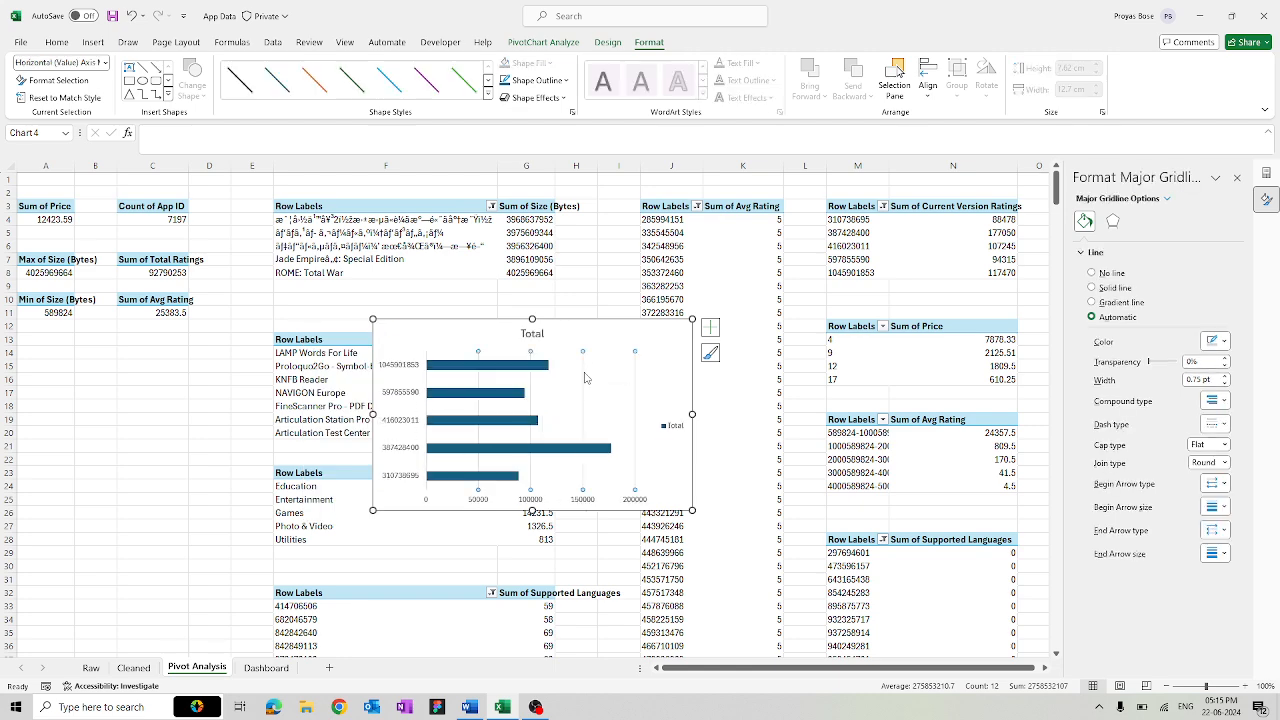
key("Escape")
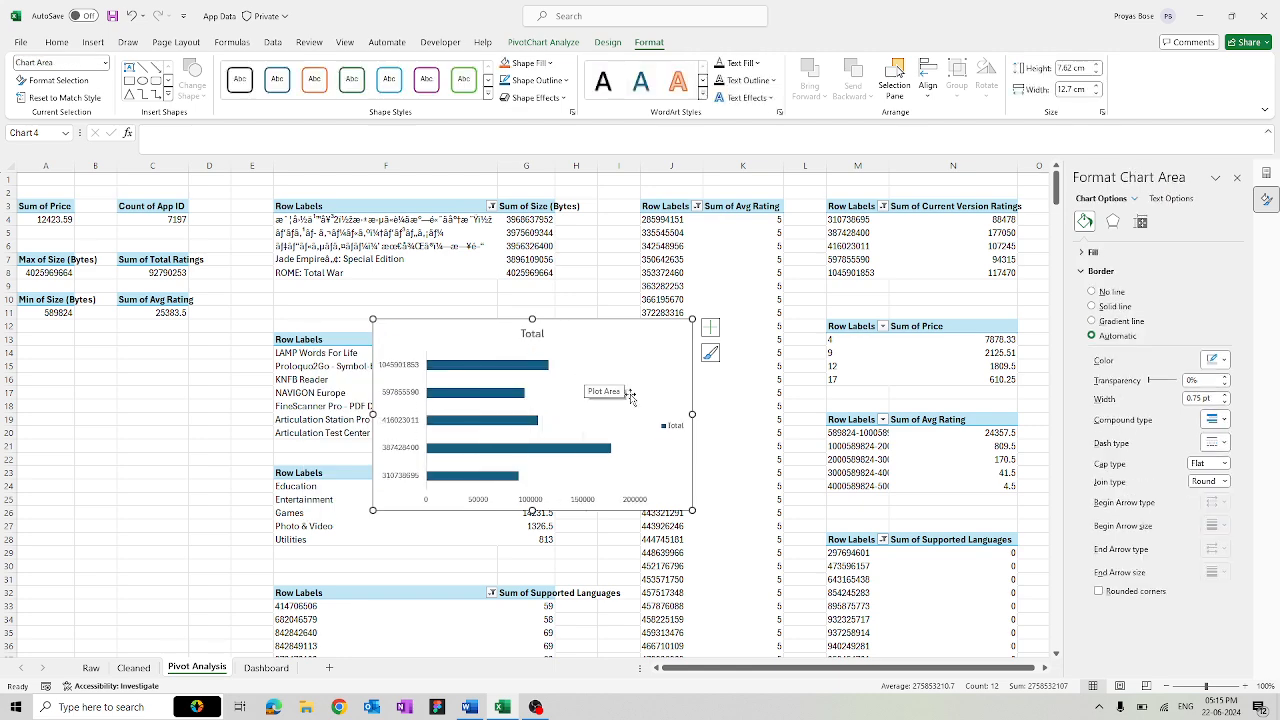
left_click(667, 424)
key("Delete")
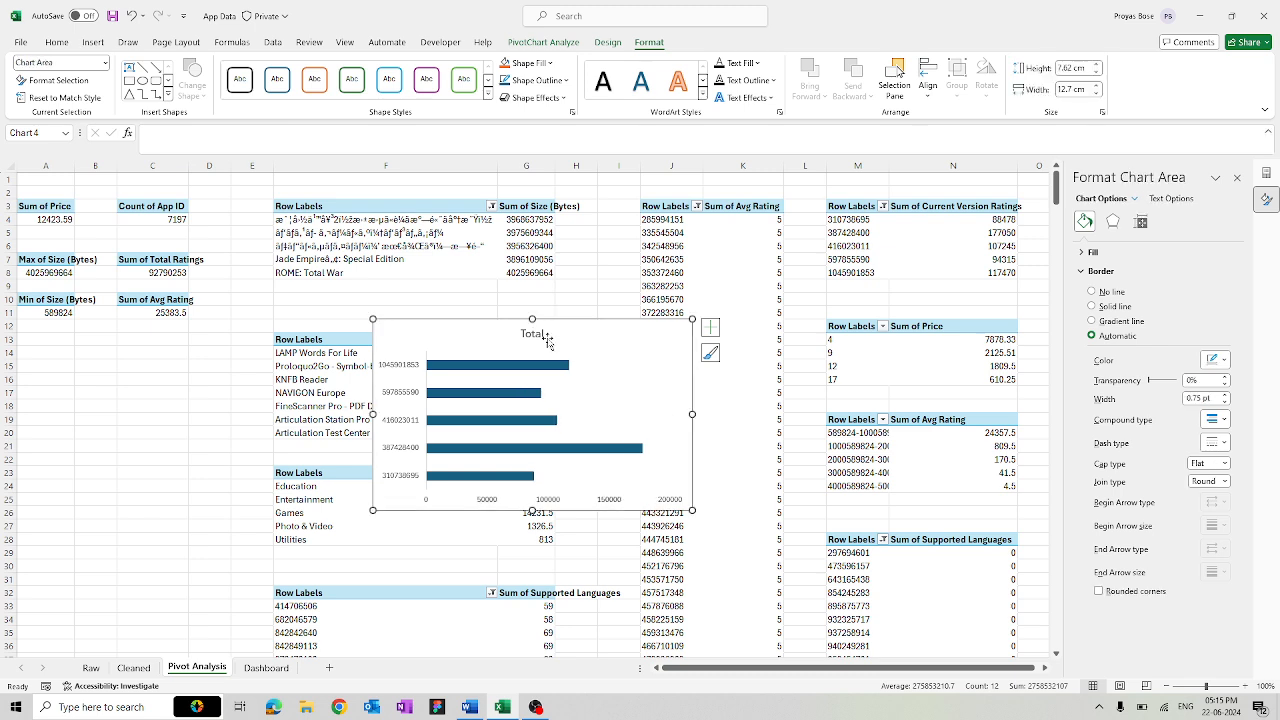
- Replace the bar chart's title with "Top 5 App Id by Current Version rating"
double_click(534, 334)
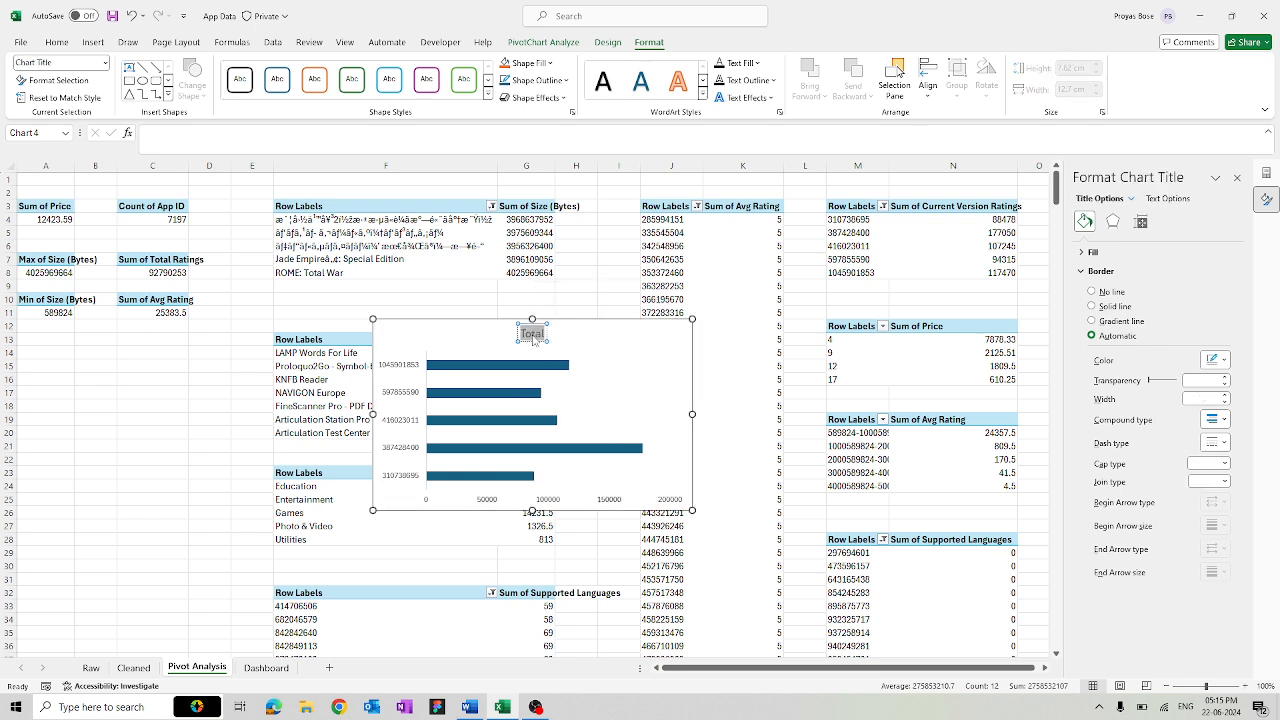
type("Top 5 App")
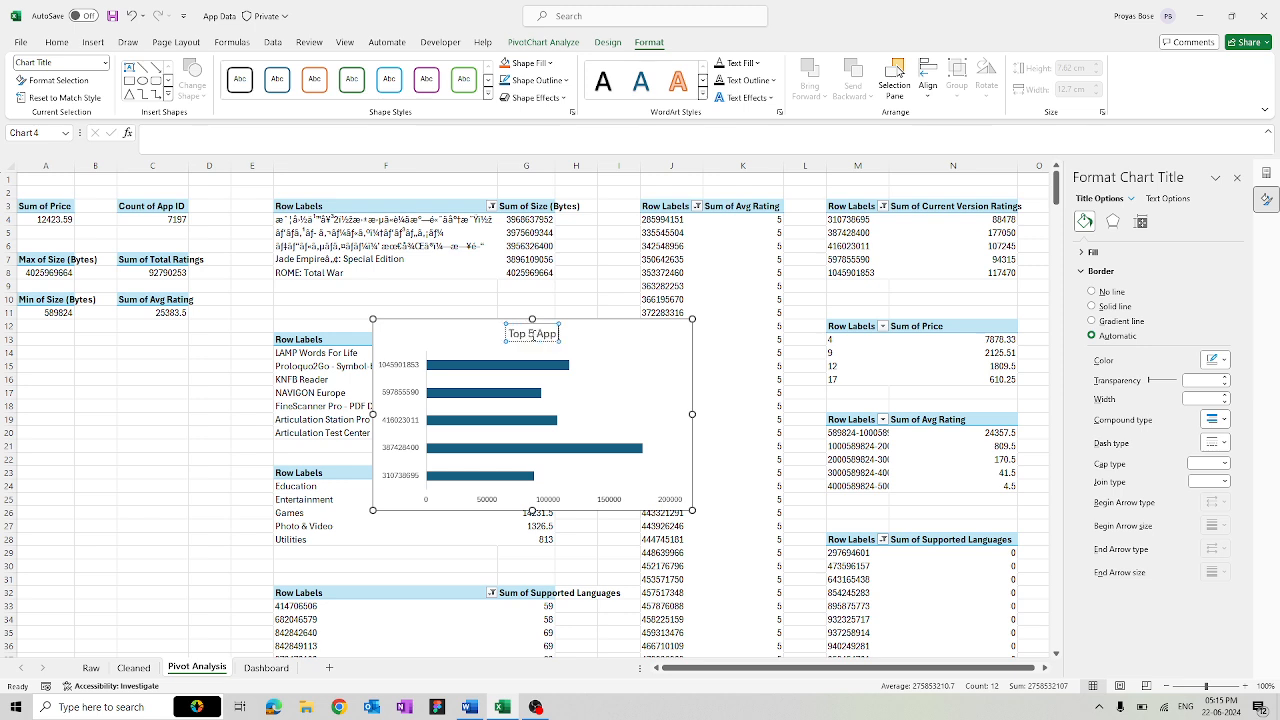
type(" N")
key("BackSpace")
type("Id by Curr")
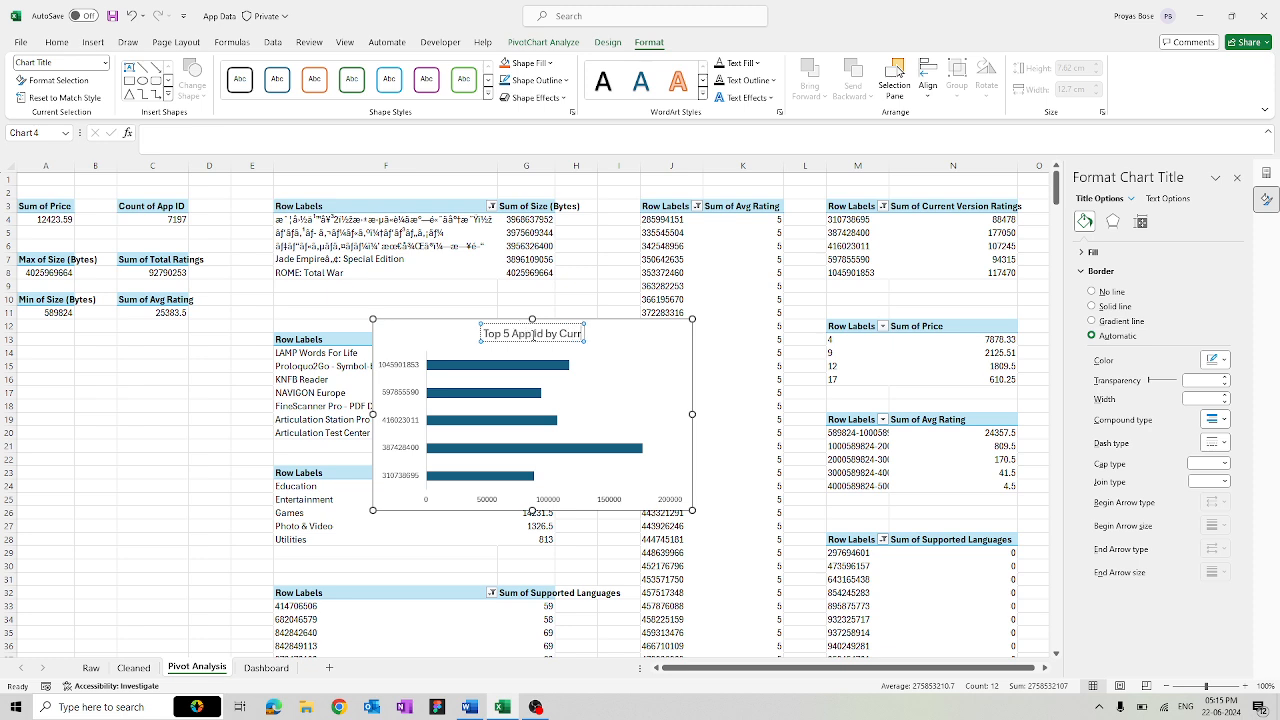
type("ent Versio")
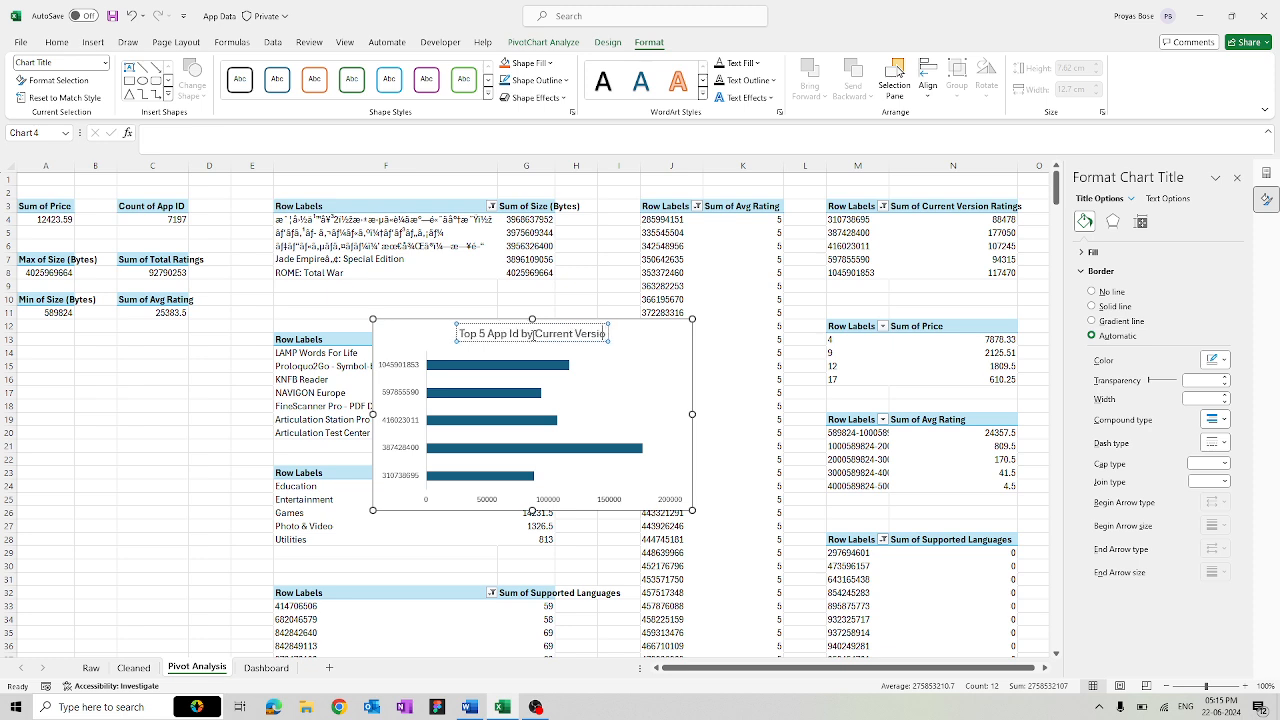
type("n rating")
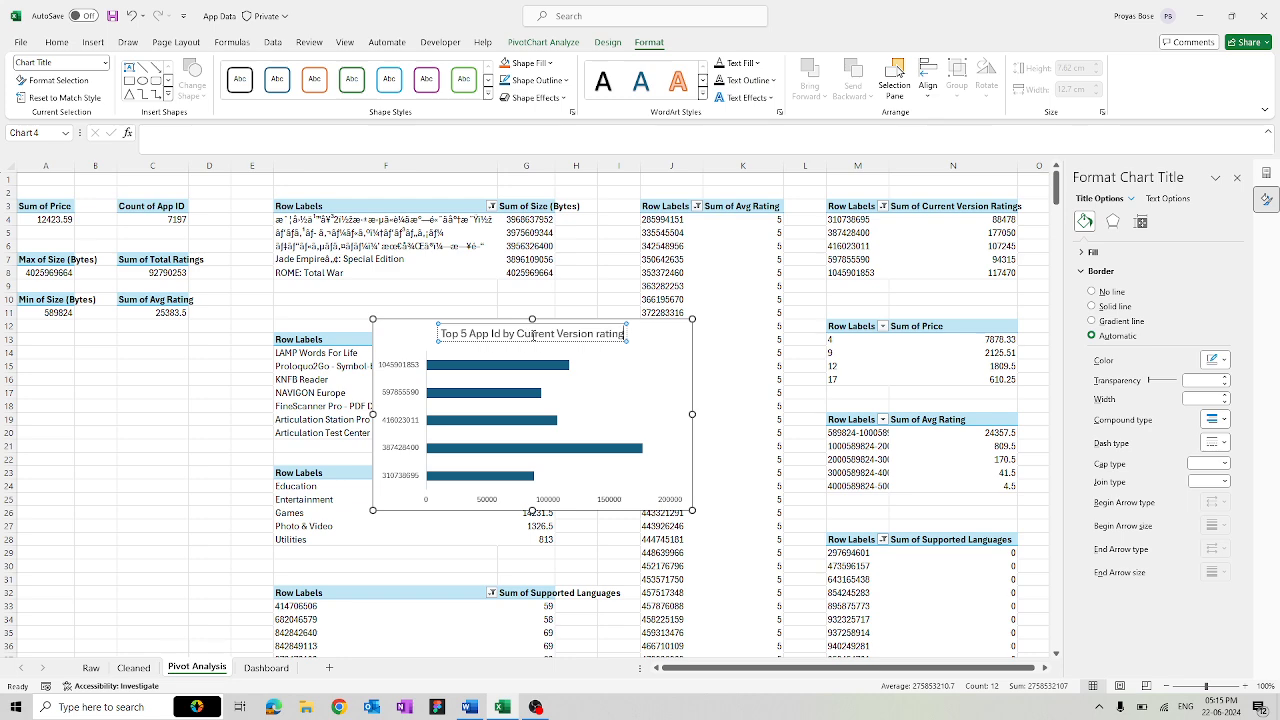
left_click(679, 327)
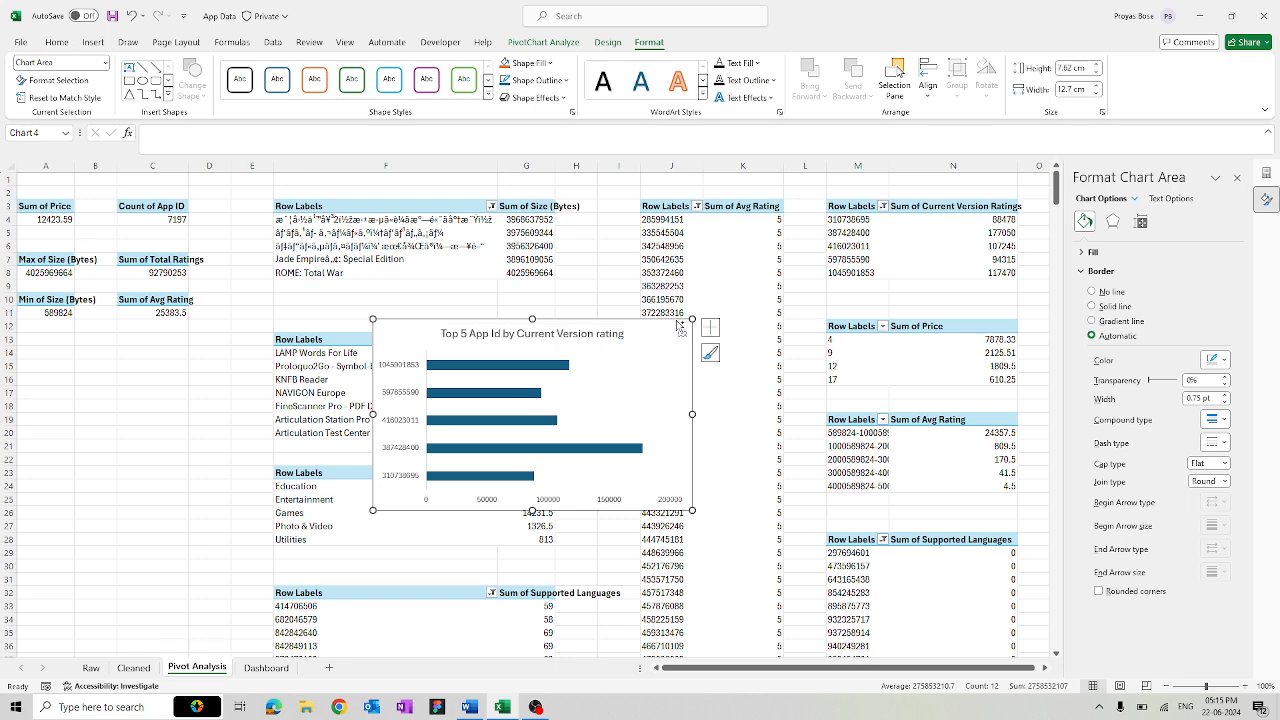
- Cut the current version rating chart from the Pivot Analysis sheet and paste it onto the Dashboard sheet
key("ctrl+x")
key("alt+Tab")
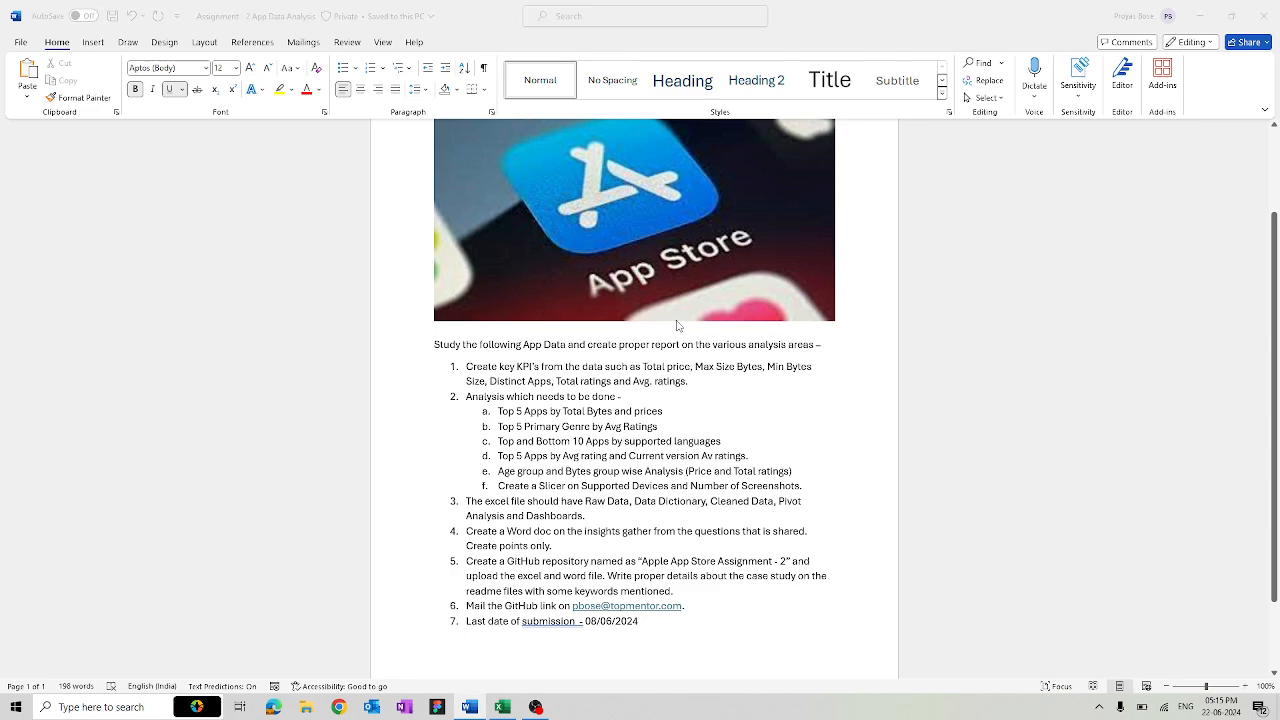
key("alt+Tab")
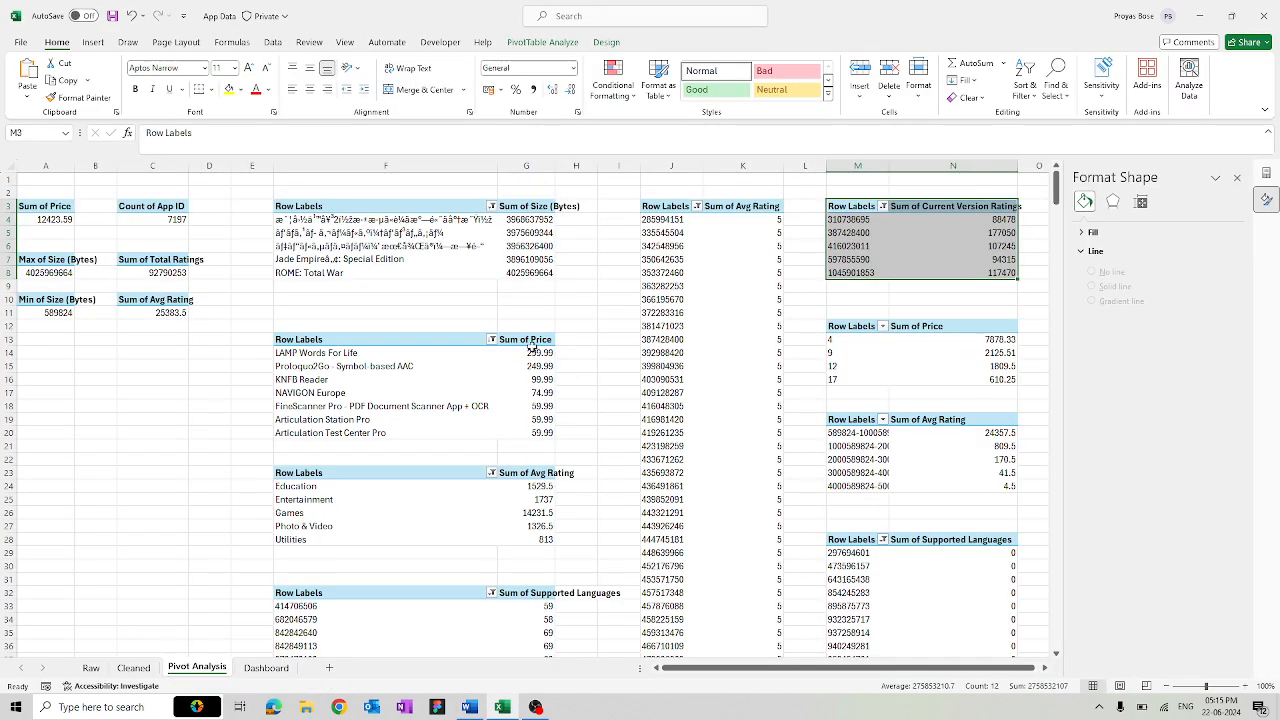
left_click(276, 666)
key("ctrl+v")
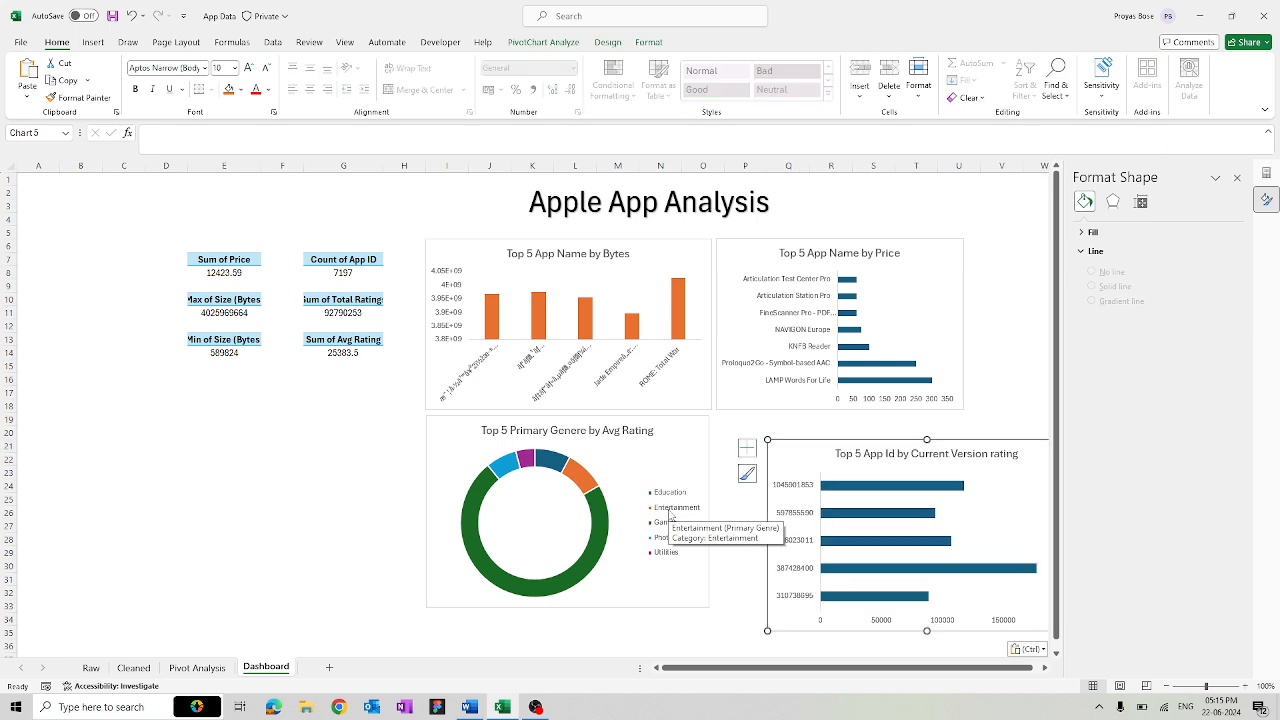
- Place the current version rating chart beside the doughnut chart and narrow it to match the price chart above
left_click_drag(826, 452, 778, 428)
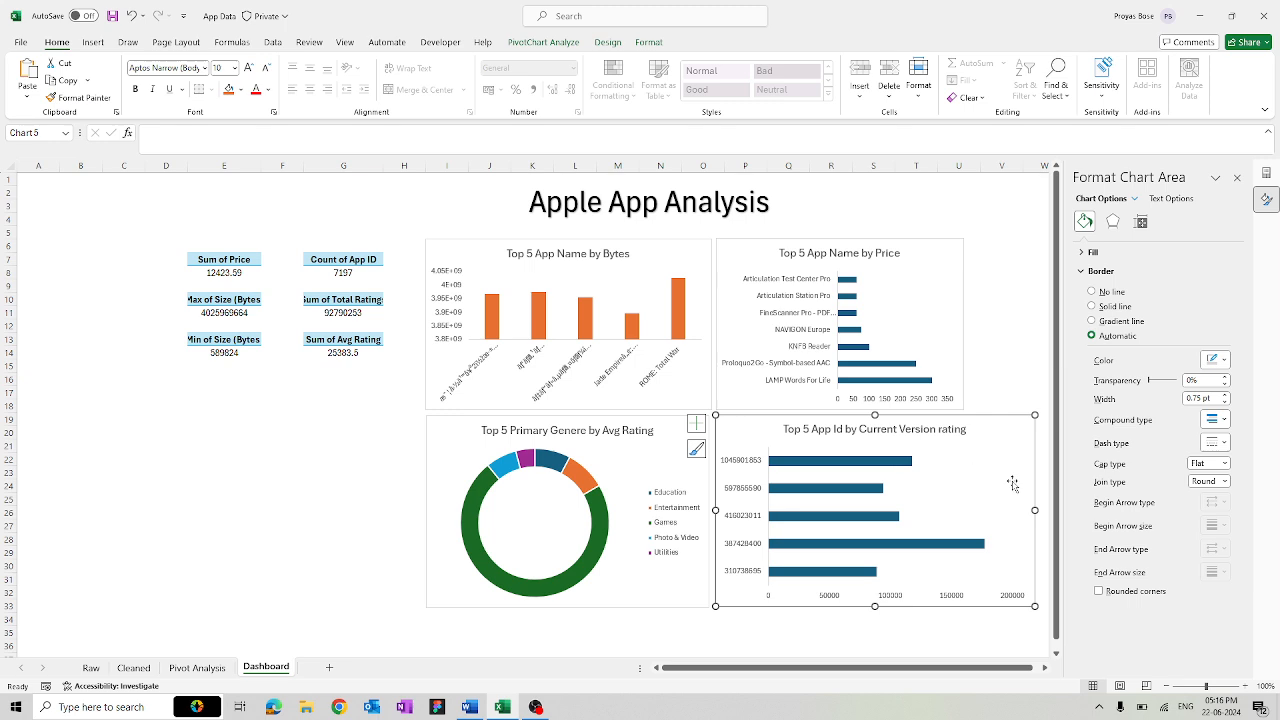
left_click_drag(1035, 510, 964, 495)
left_click(991, 557)
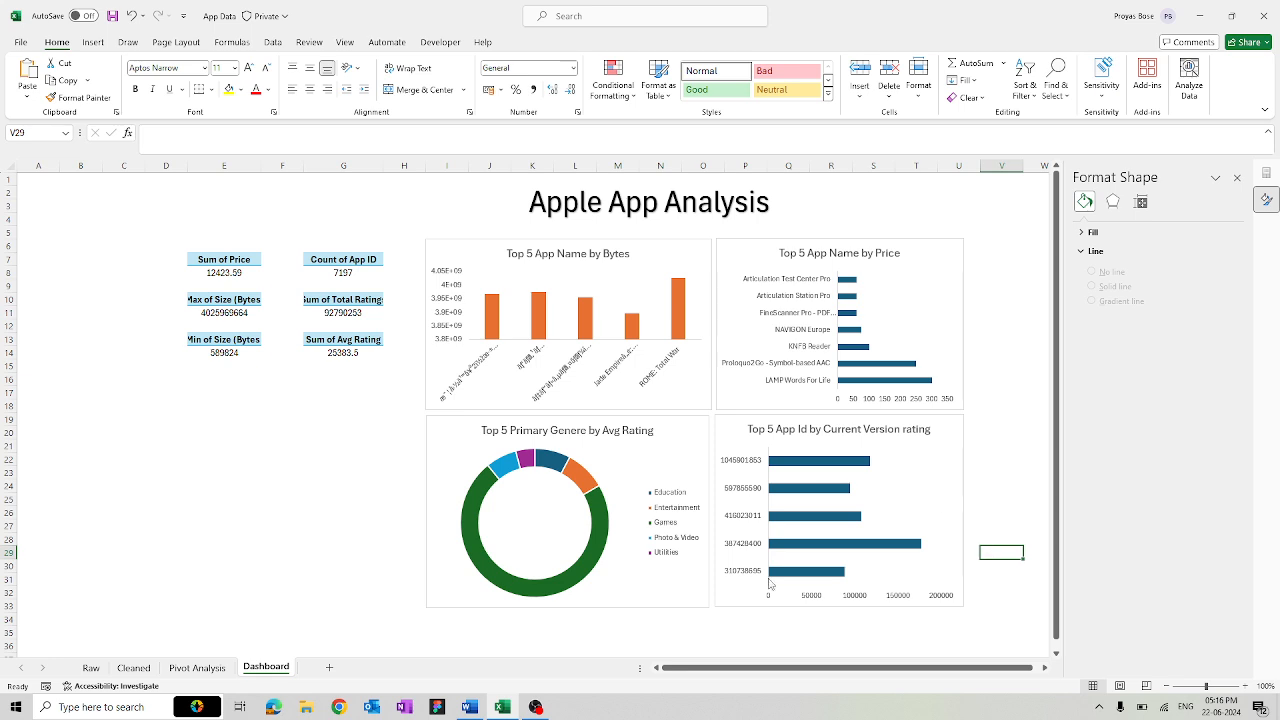
- Add data labels to the Top 5 Primary Genere doughnut chart and open their formatting options
left_click(648, 456)
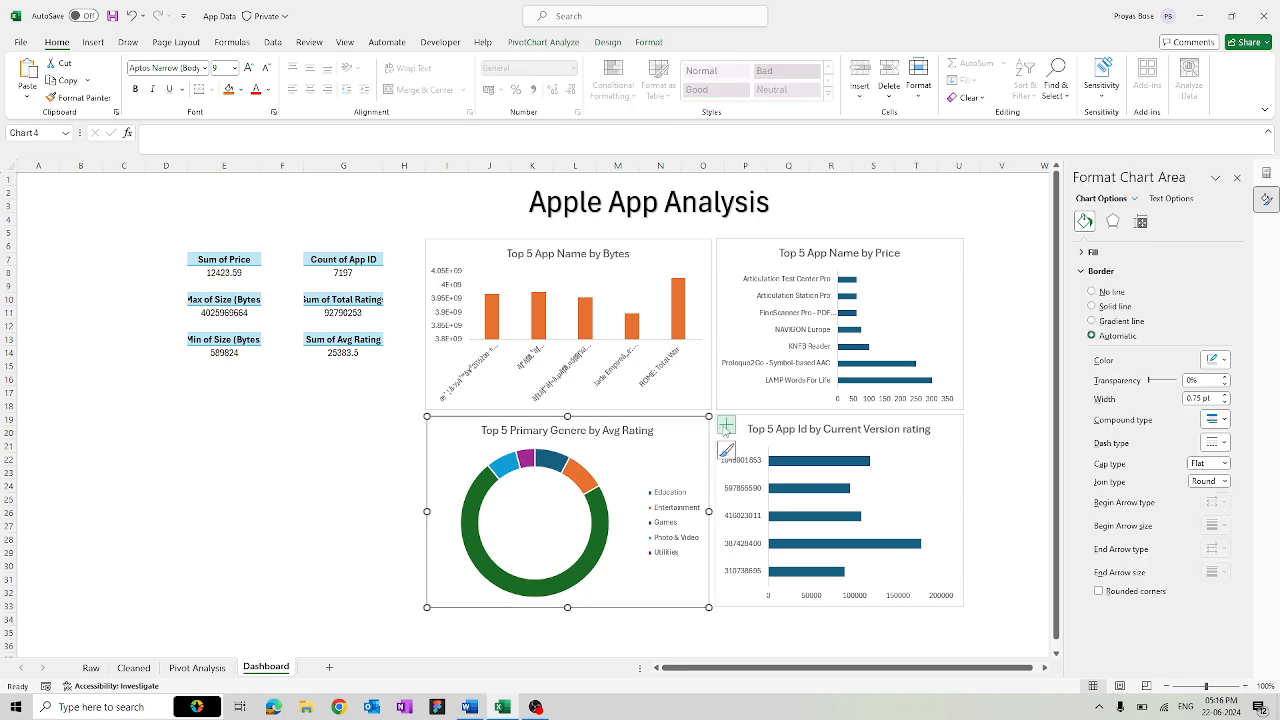
left_click(726, 426)
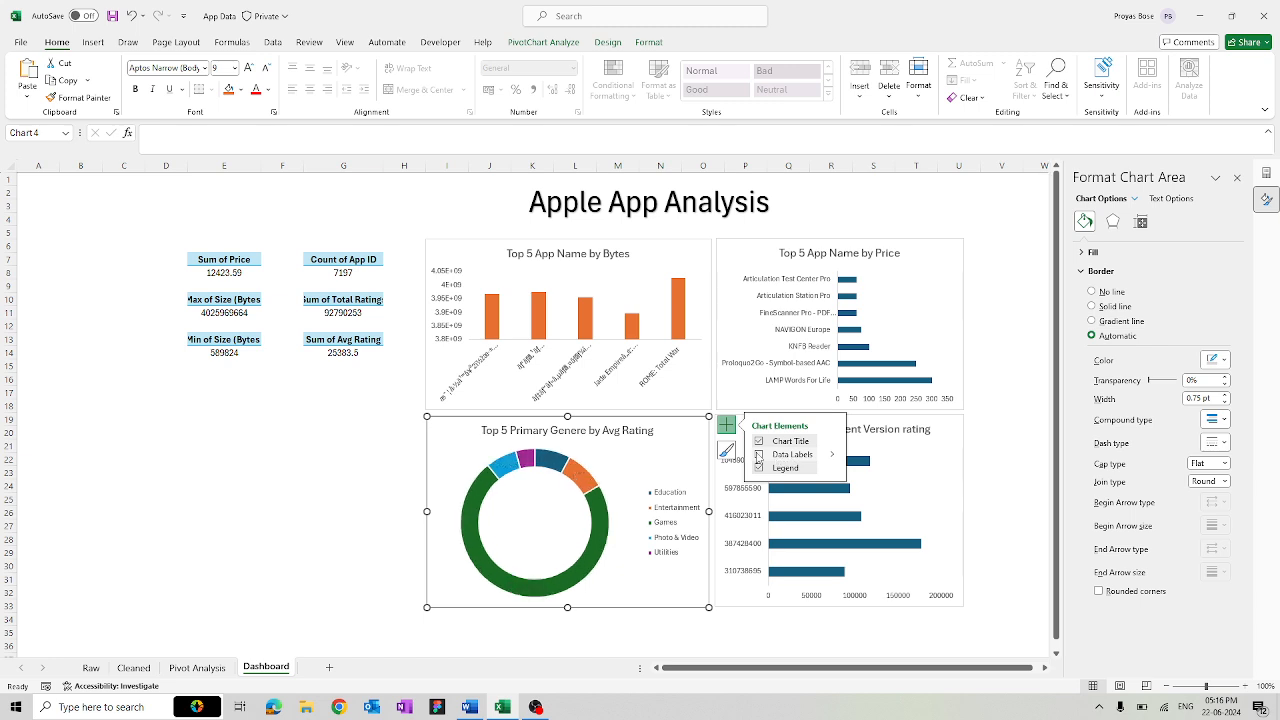
left_click(758, 456)
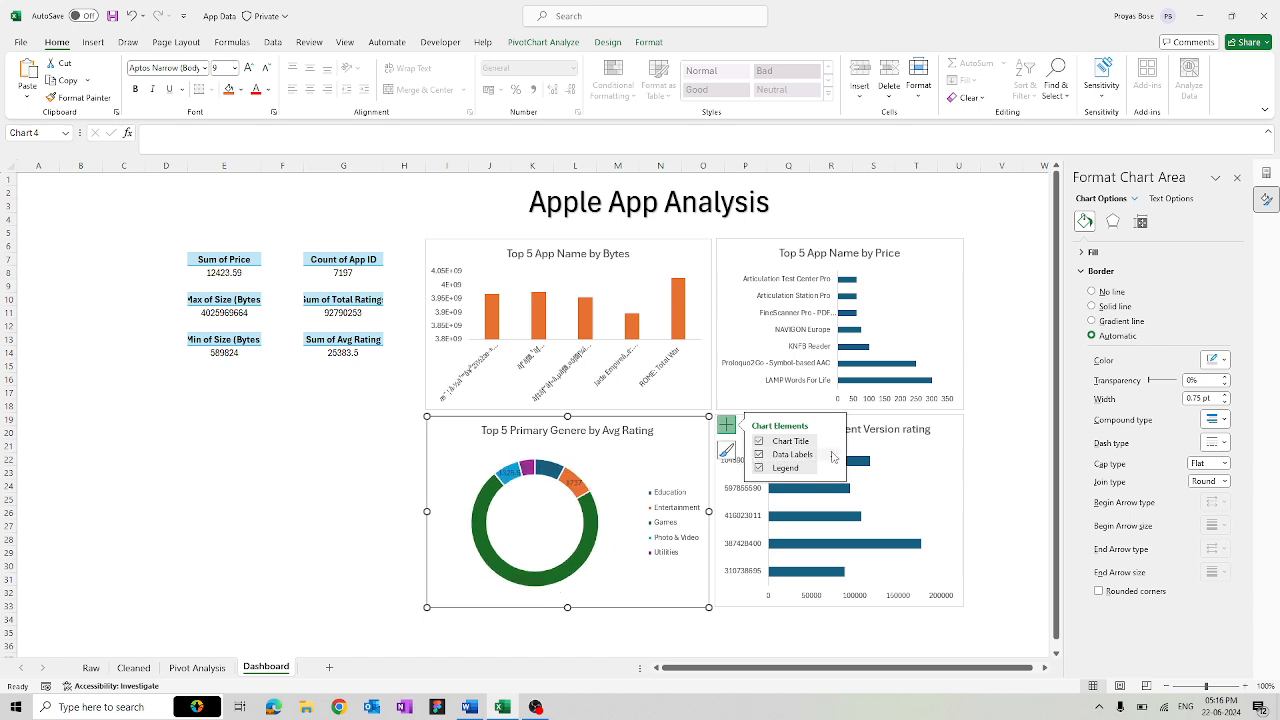
mouse_move(832, 456)
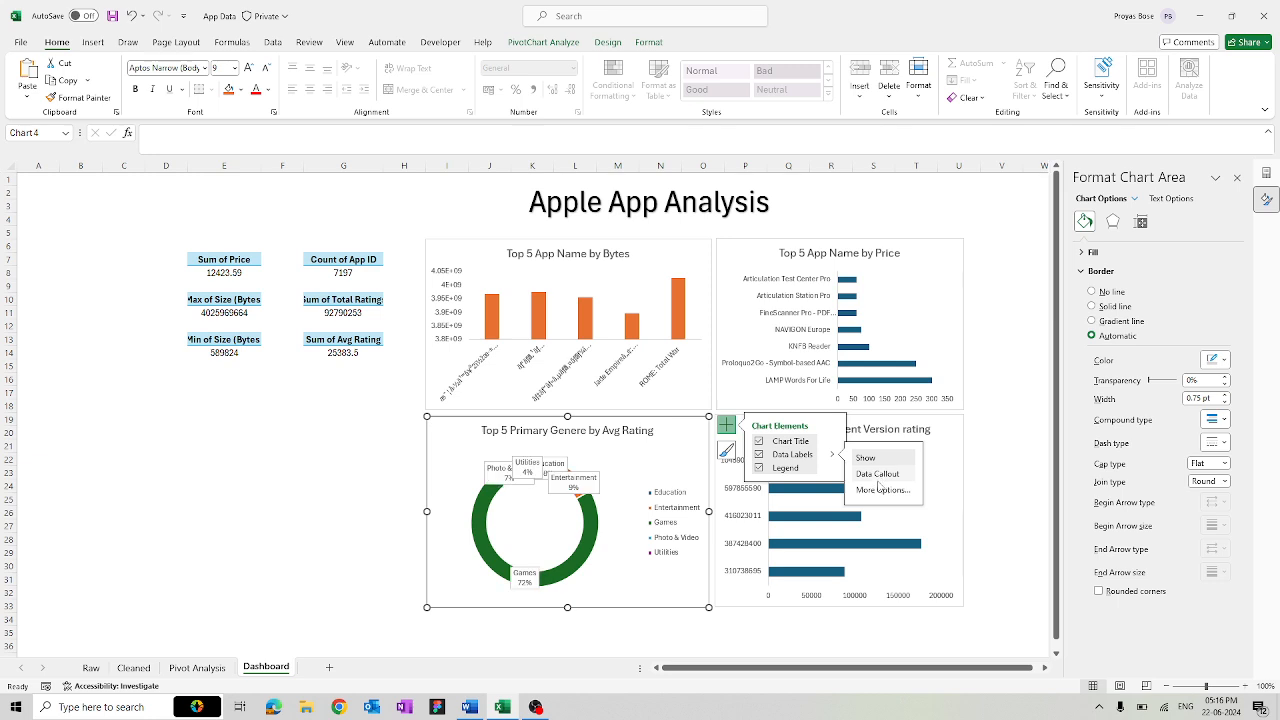
left_click(881, 489)
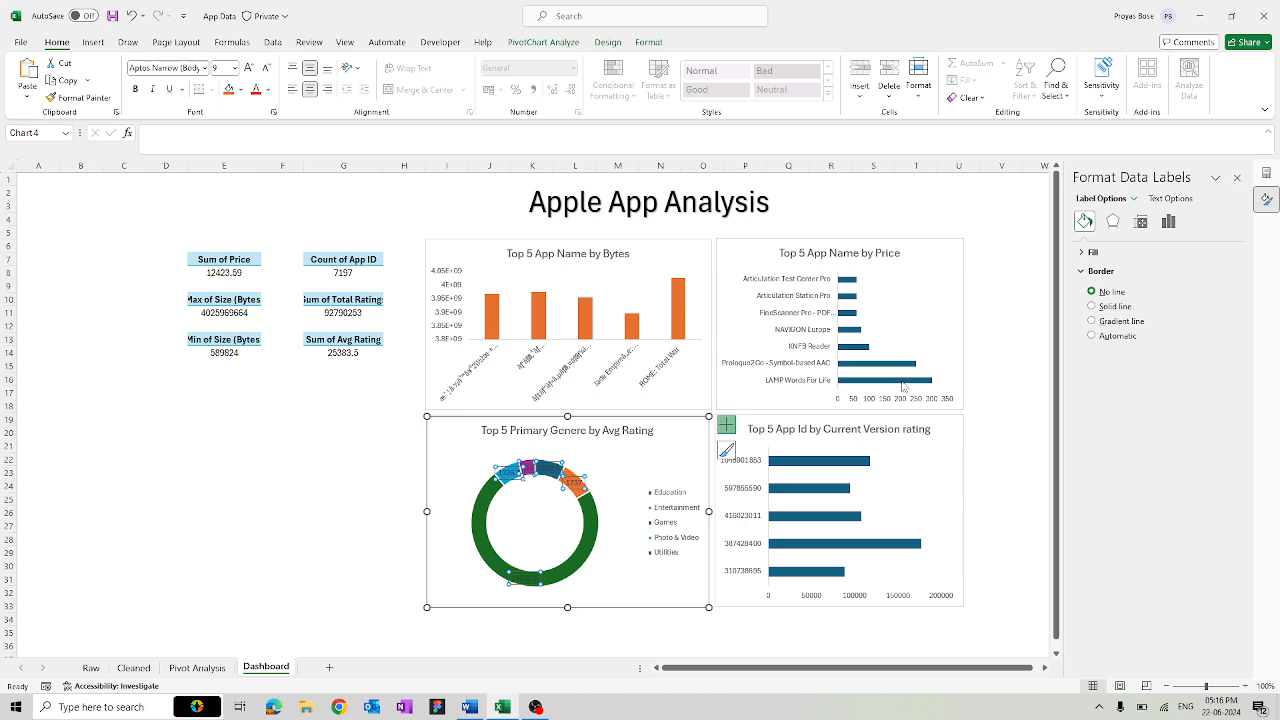
- Try the Data Callout style on the doughnut chart's data labels and undo that change
left_click(726, 425)
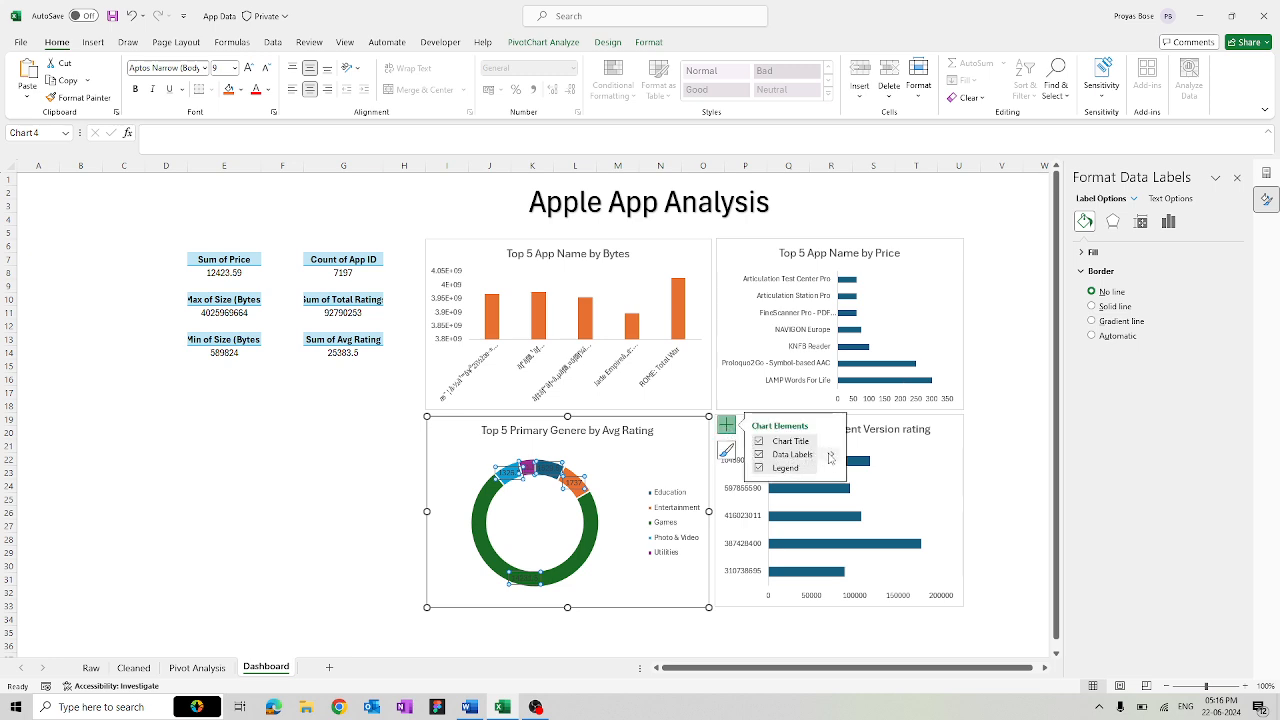
left_click(831, 454)
left_click(869, 476)
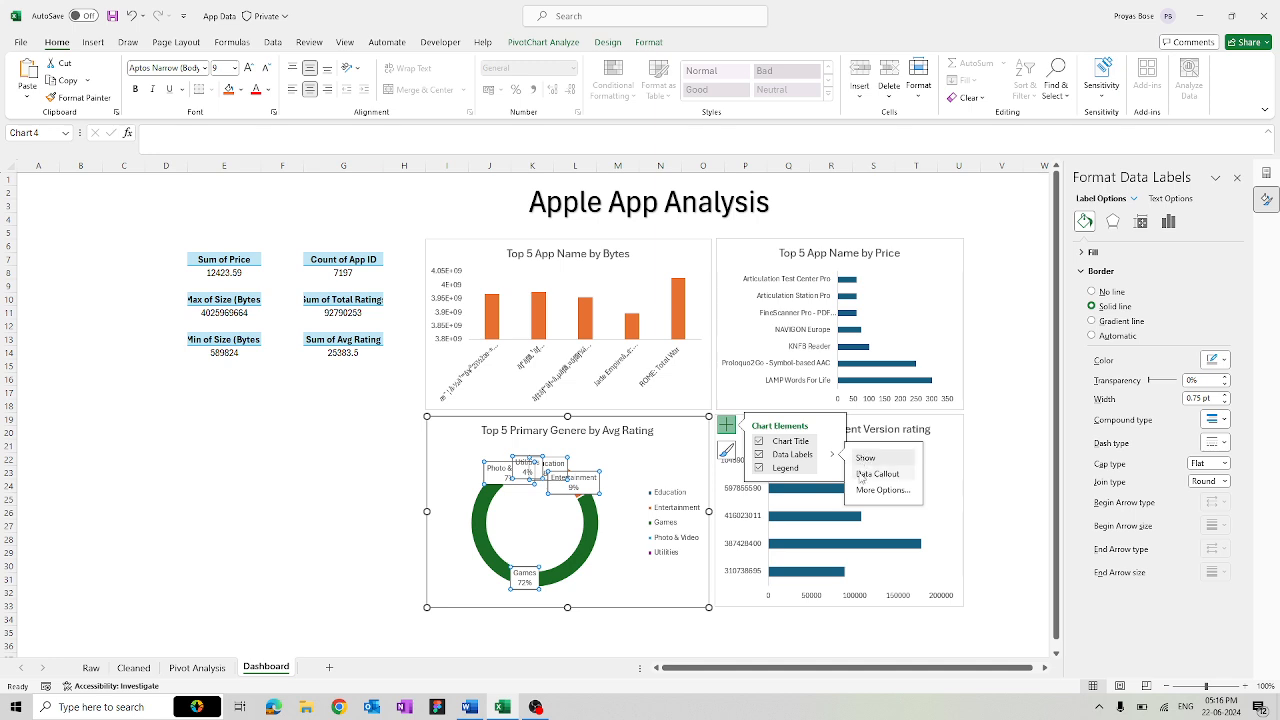
left_click(882, 489)
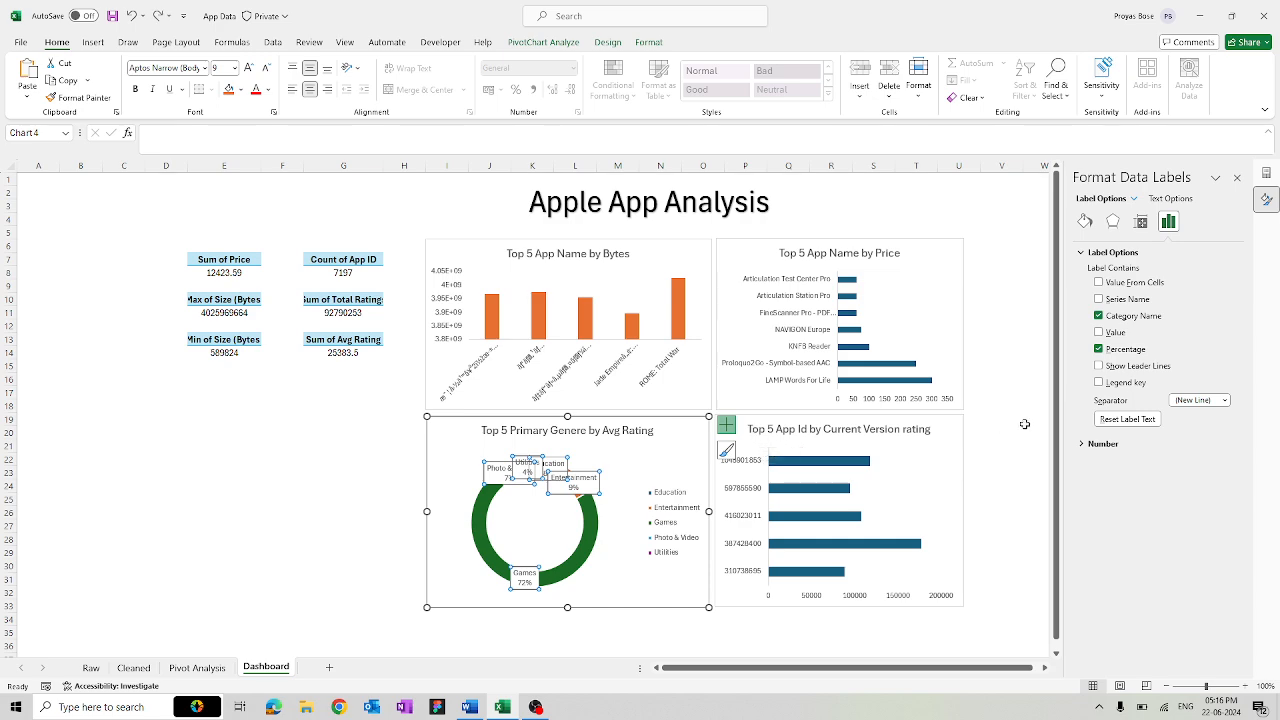
scroll(1025, 424, "right", 4)
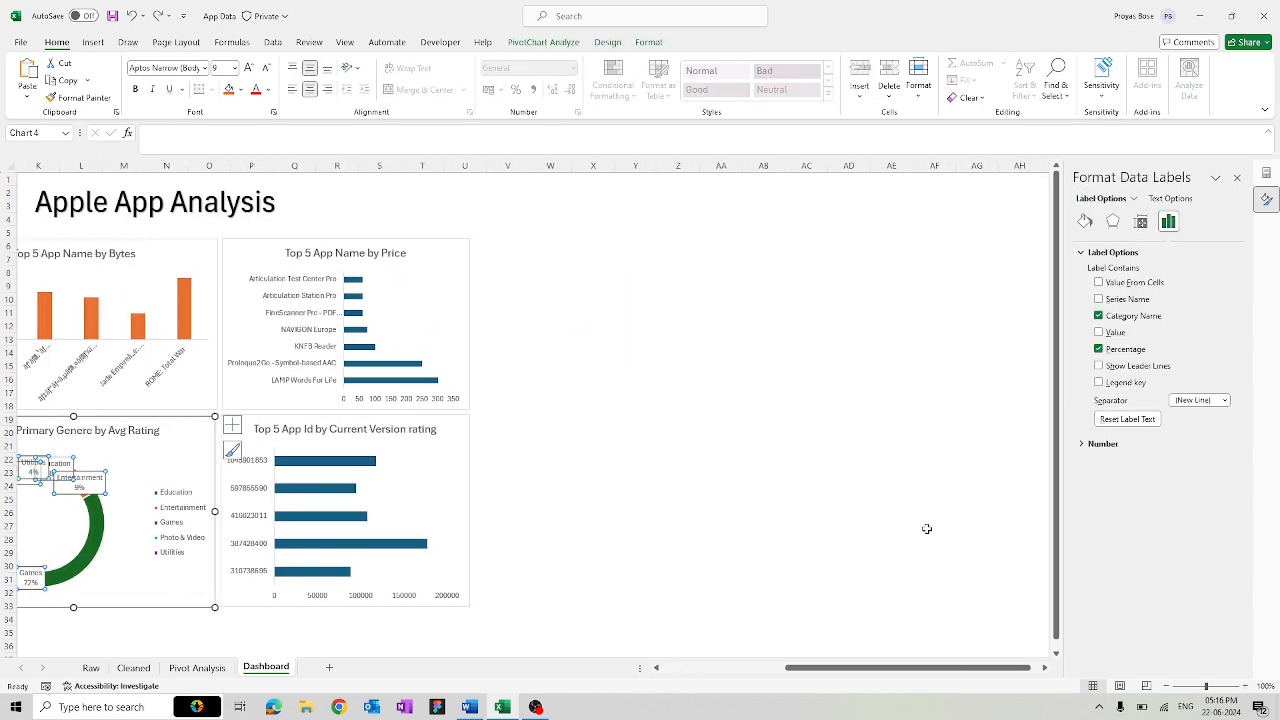
key("ctrl+z")
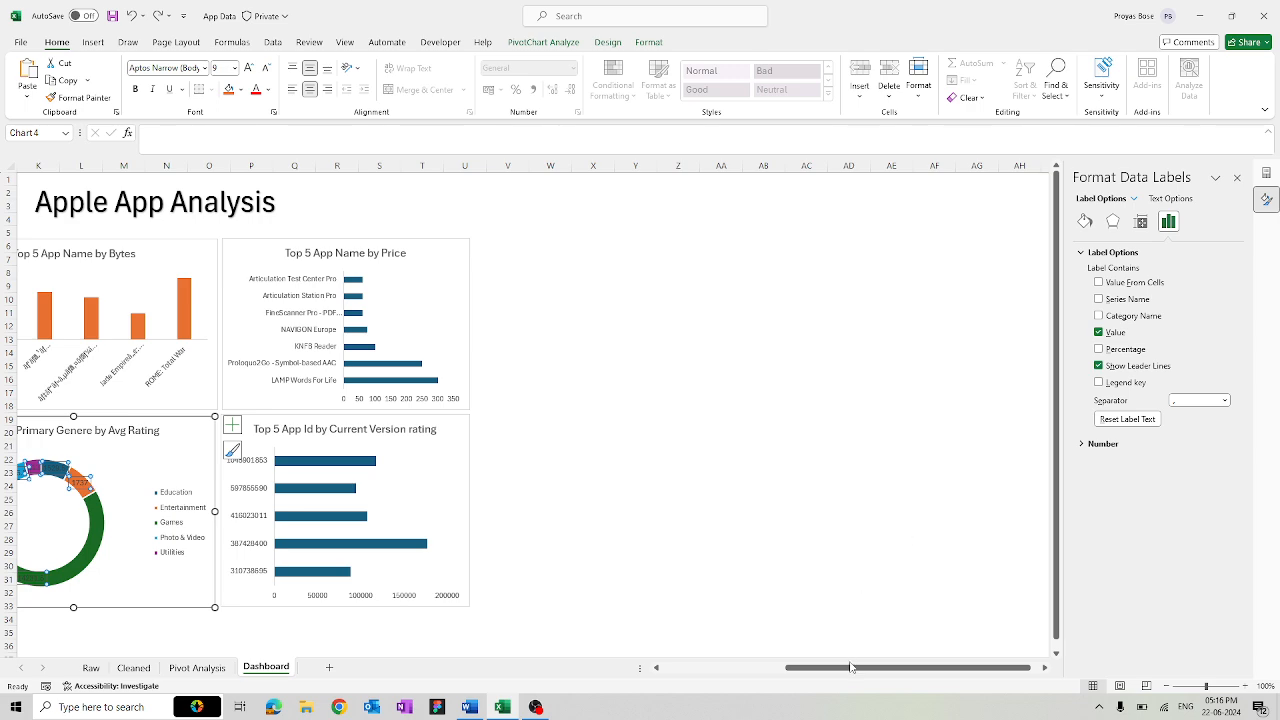
scroll(850, 667, "left", 4)
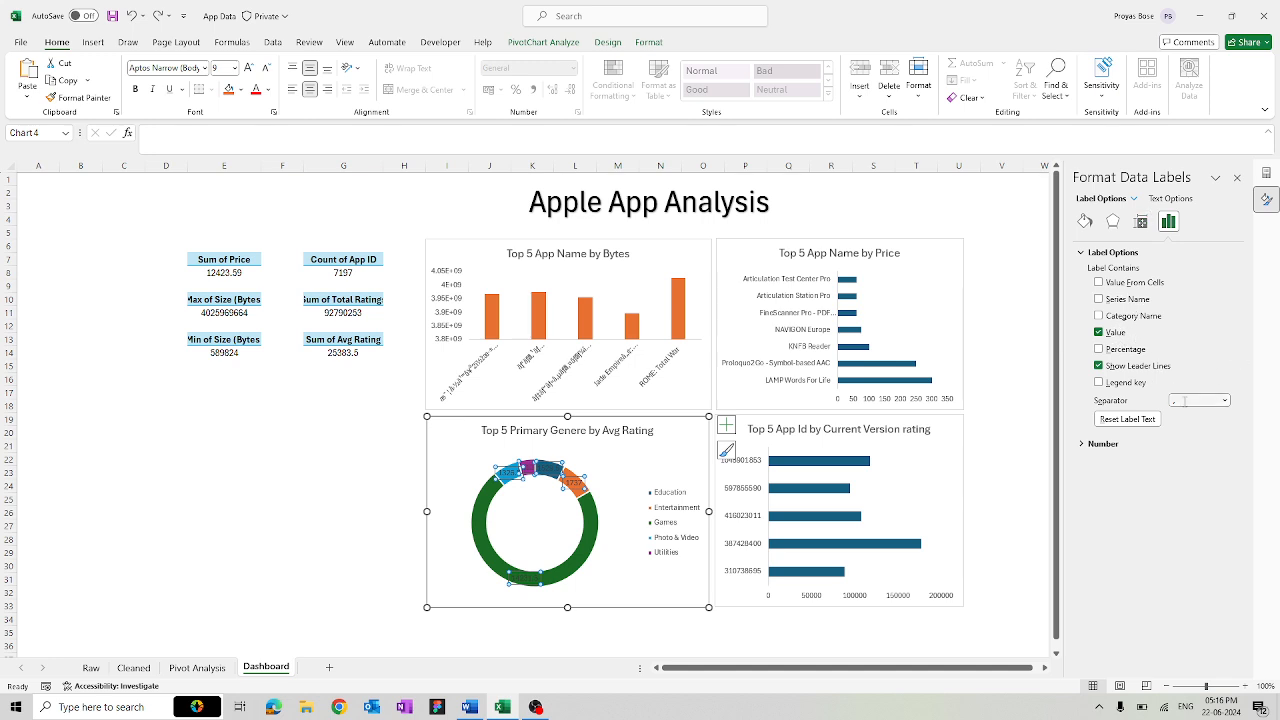
left_click(1085, 221)
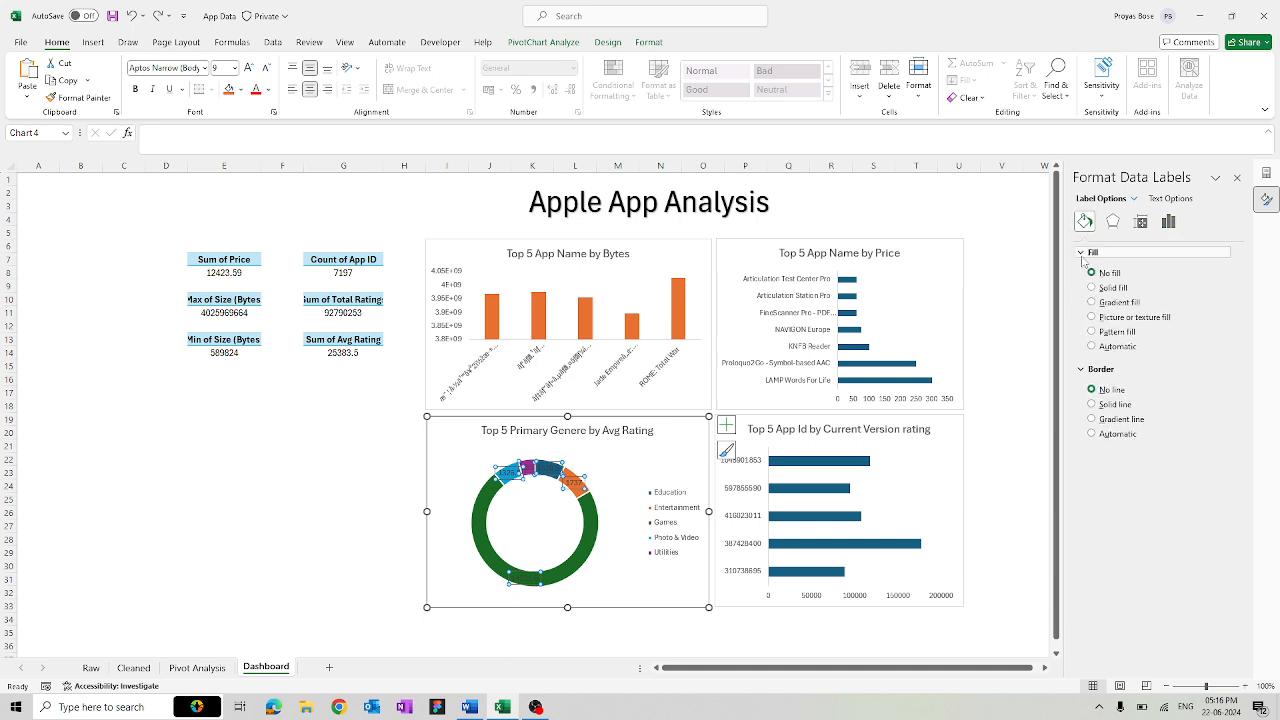
left_click(1085, 256)
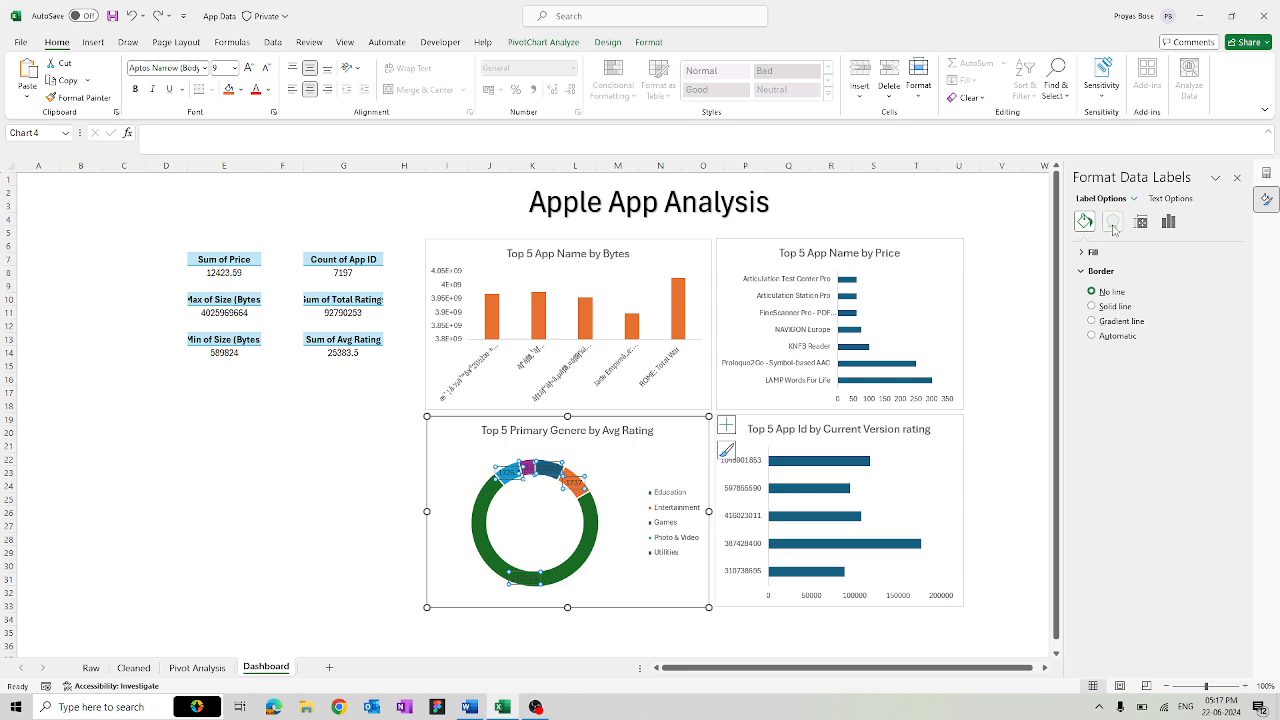
left_click(1114, 222)
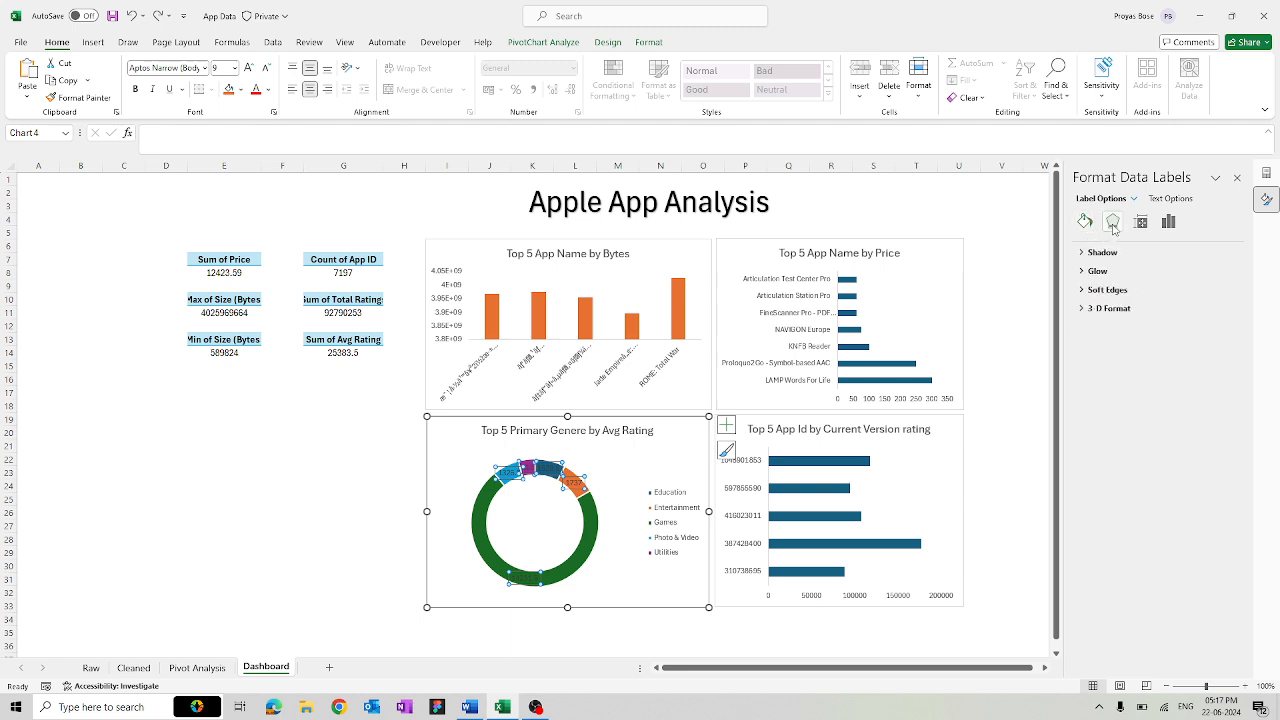
left_click(1266, 172)
- Add data labels to the Top 5 App Name by Price and Top 5 App Id by Current Version rating charts
left_click(931, 300)
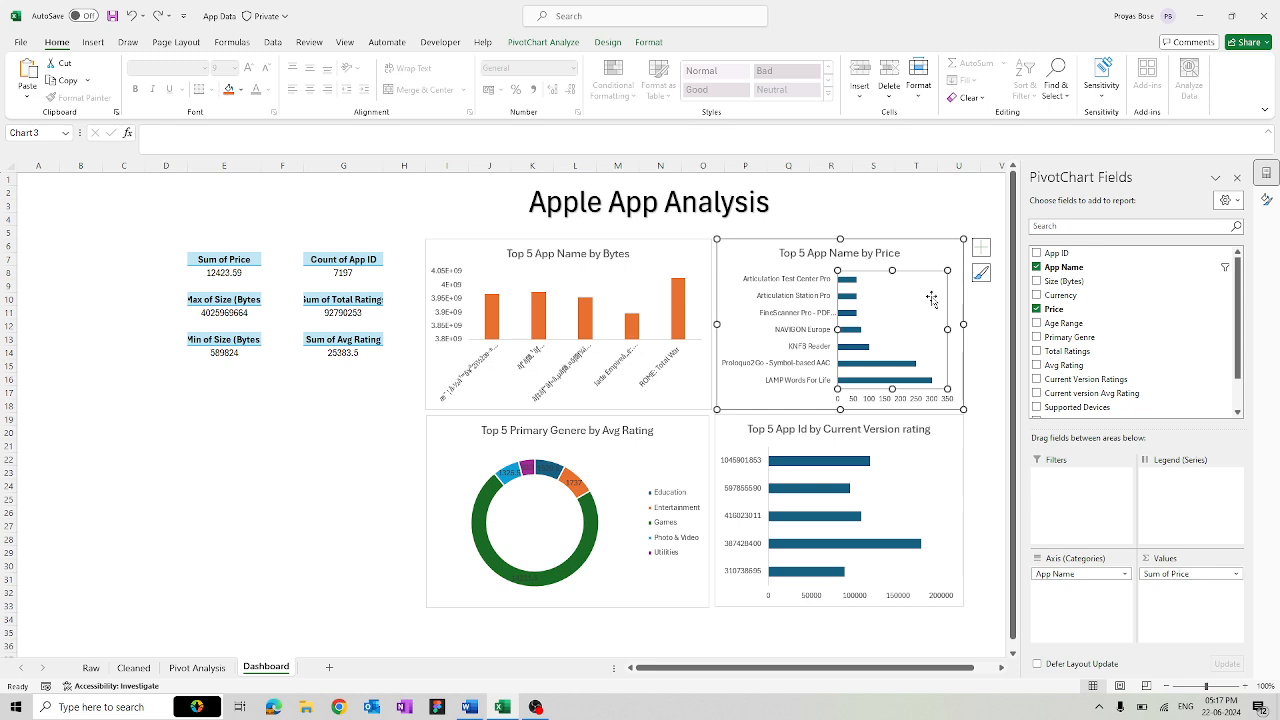
left_click(932, 262)
left_click(980, 247)
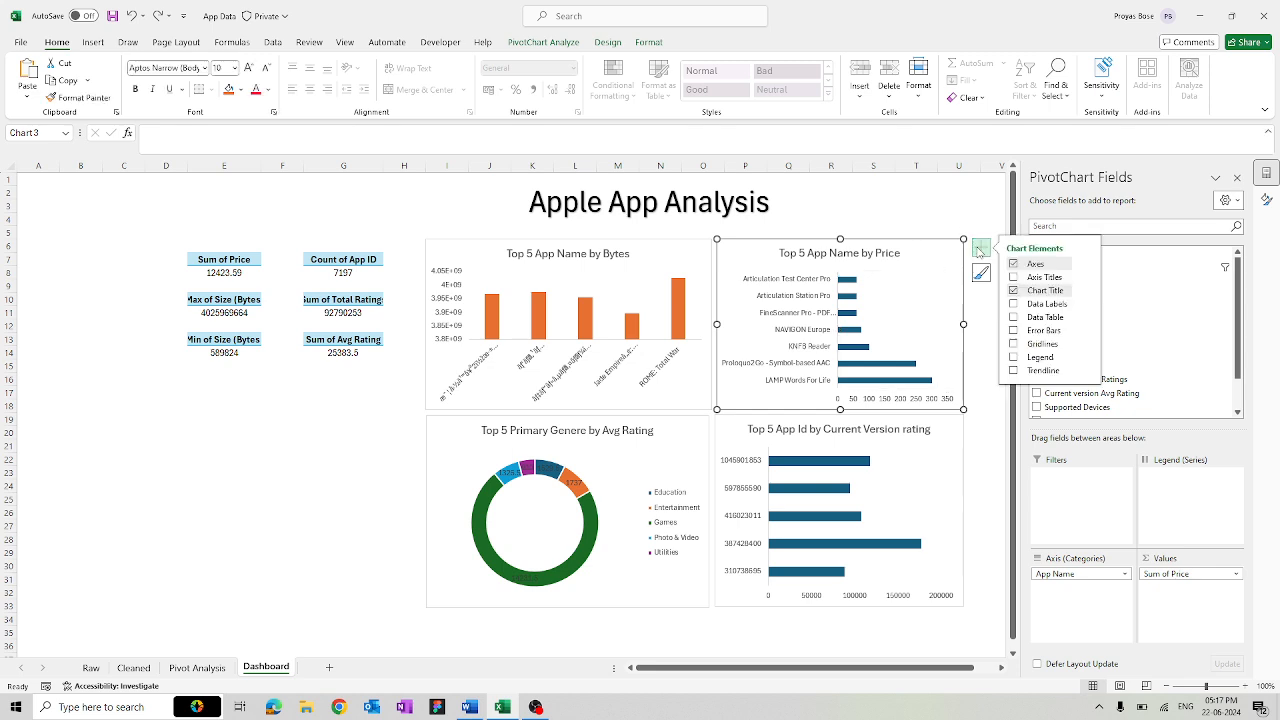
left_click(1014, 303)
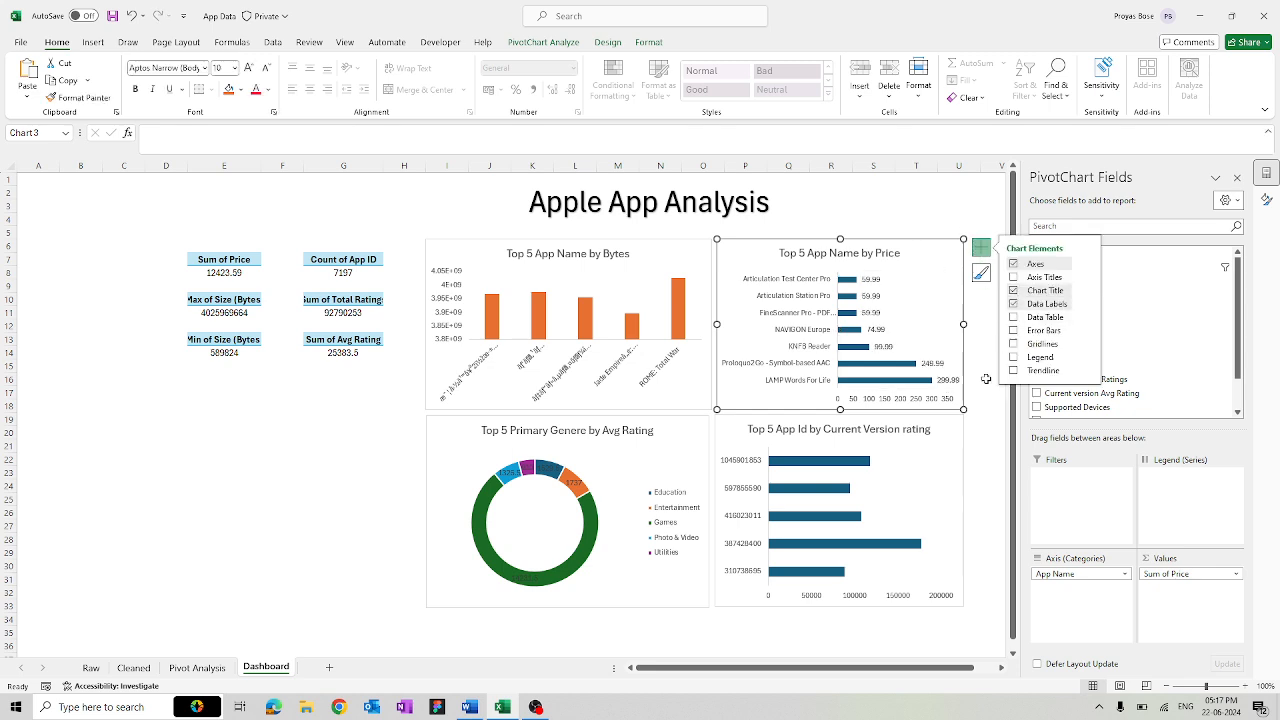
left_click(933, 461)
left_click(980, 424)
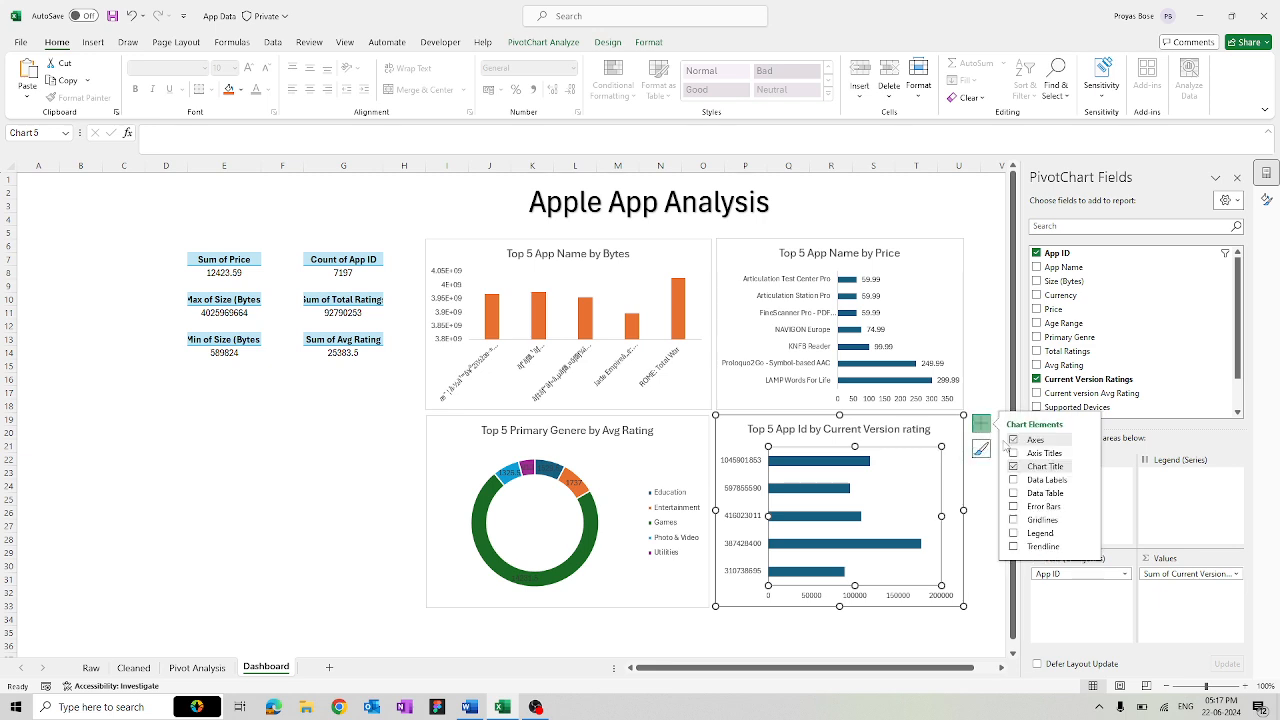
left_click(1014, 480)
- Add data labels to the Top 5 App Name by Bytes column chart
left_click(646, 264)
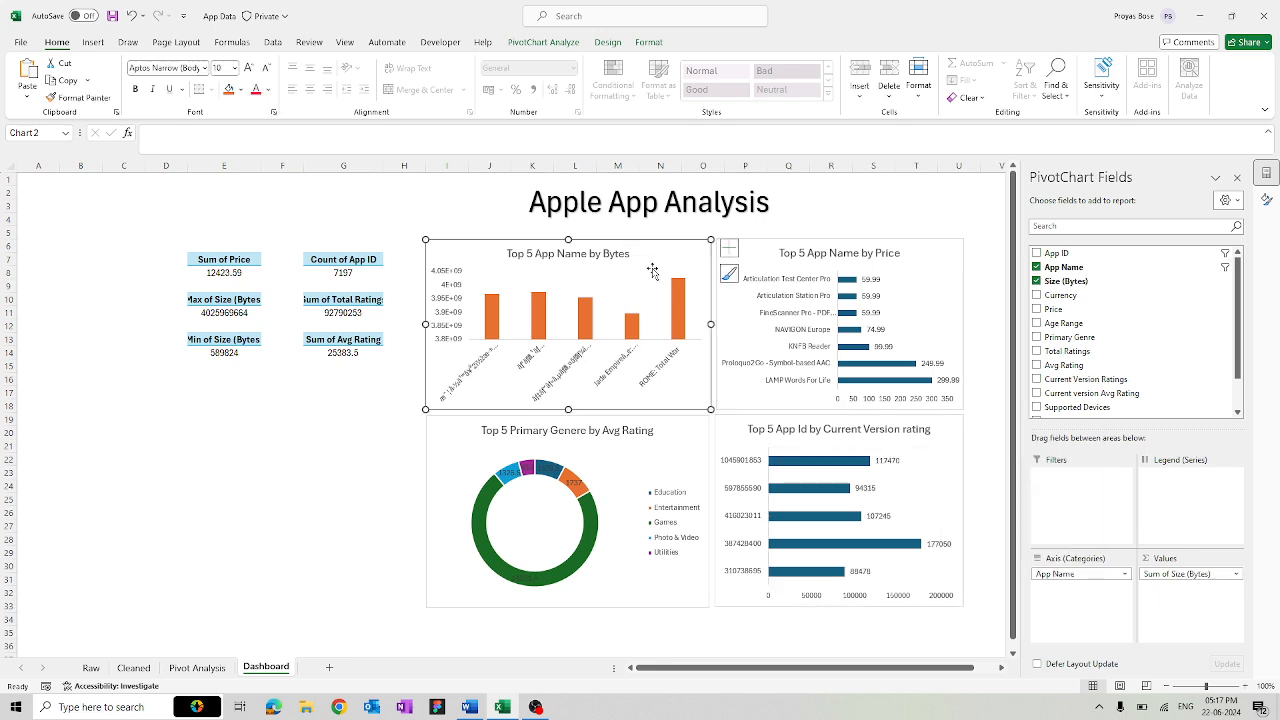
left_click(724, 248)
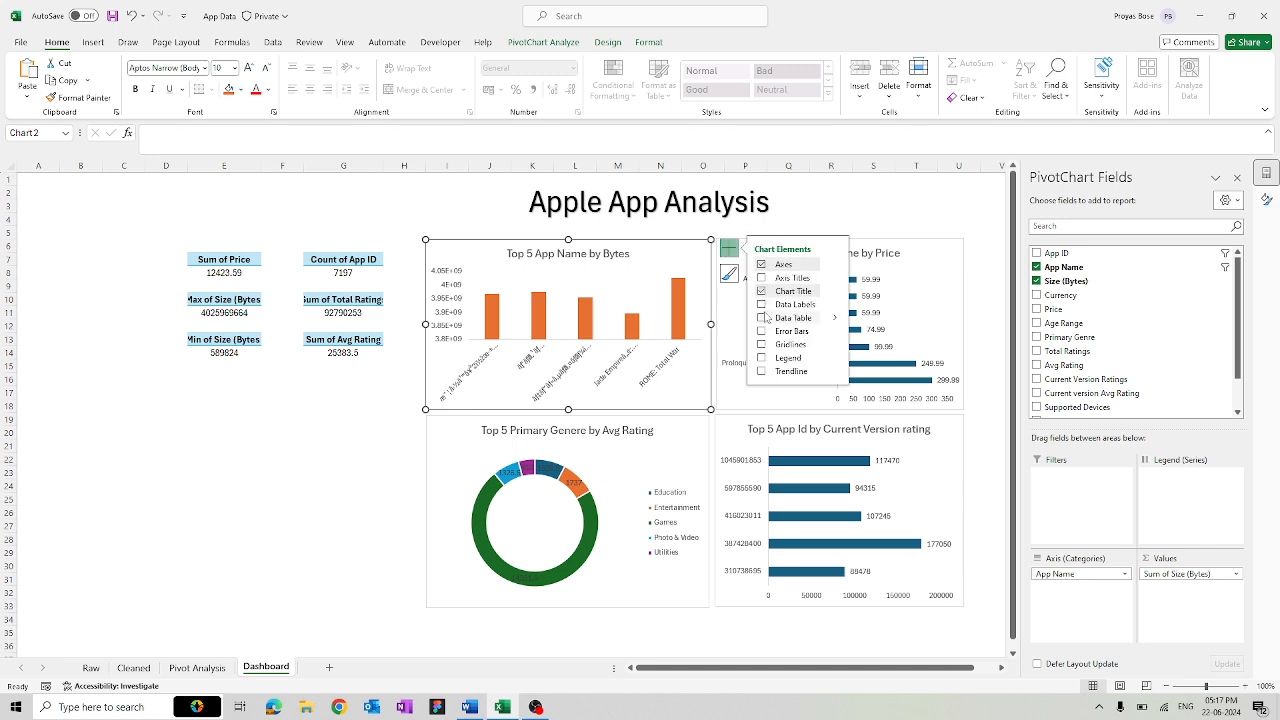
left_click(762, 305)
left_click(762, 305)
left_click(312, 488)
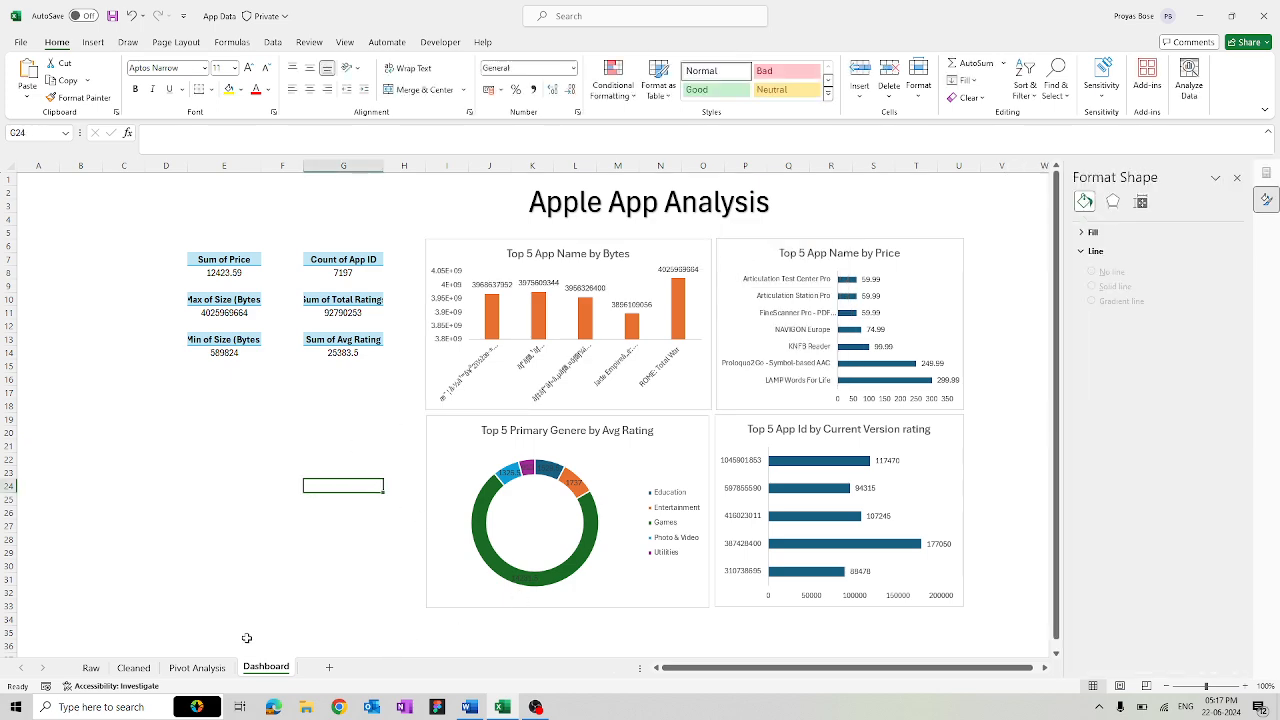
- Insert a pie PivotChart from the age range by Sum of Price pivot table on the Pivot Analysis sheet
left_click(198, 667)
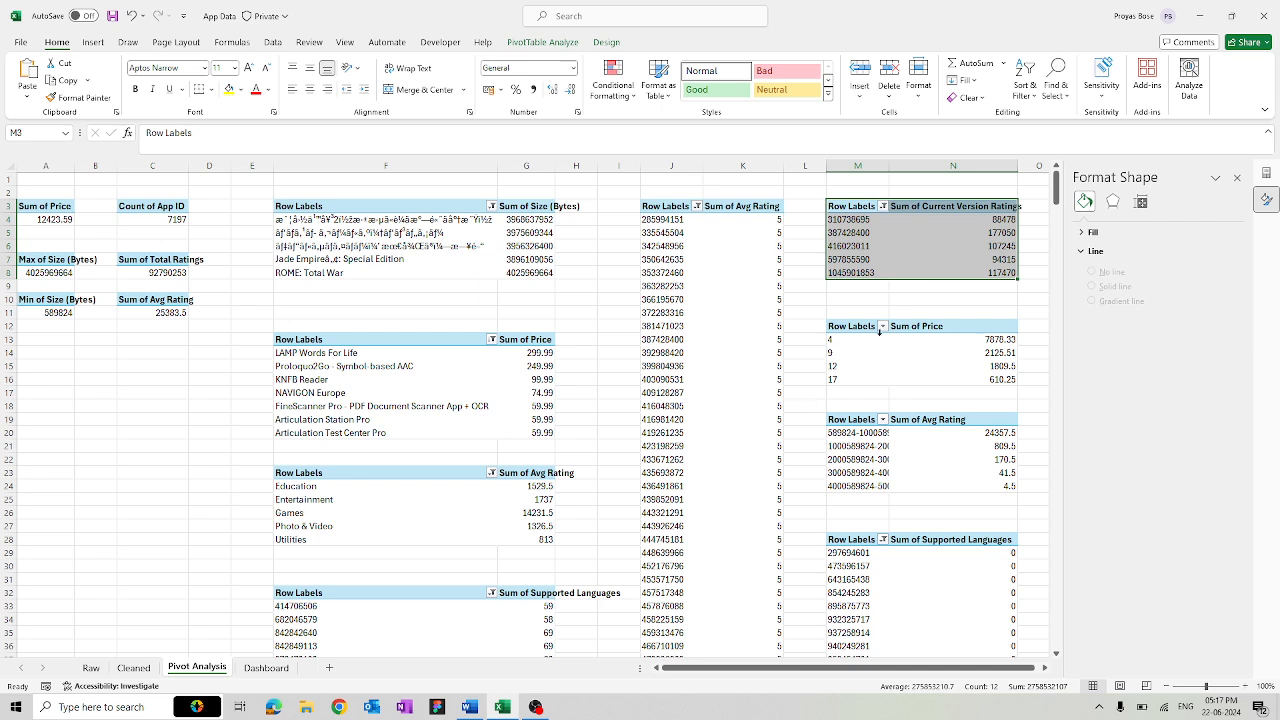
left_click_drag(869, 330, 969, 386)
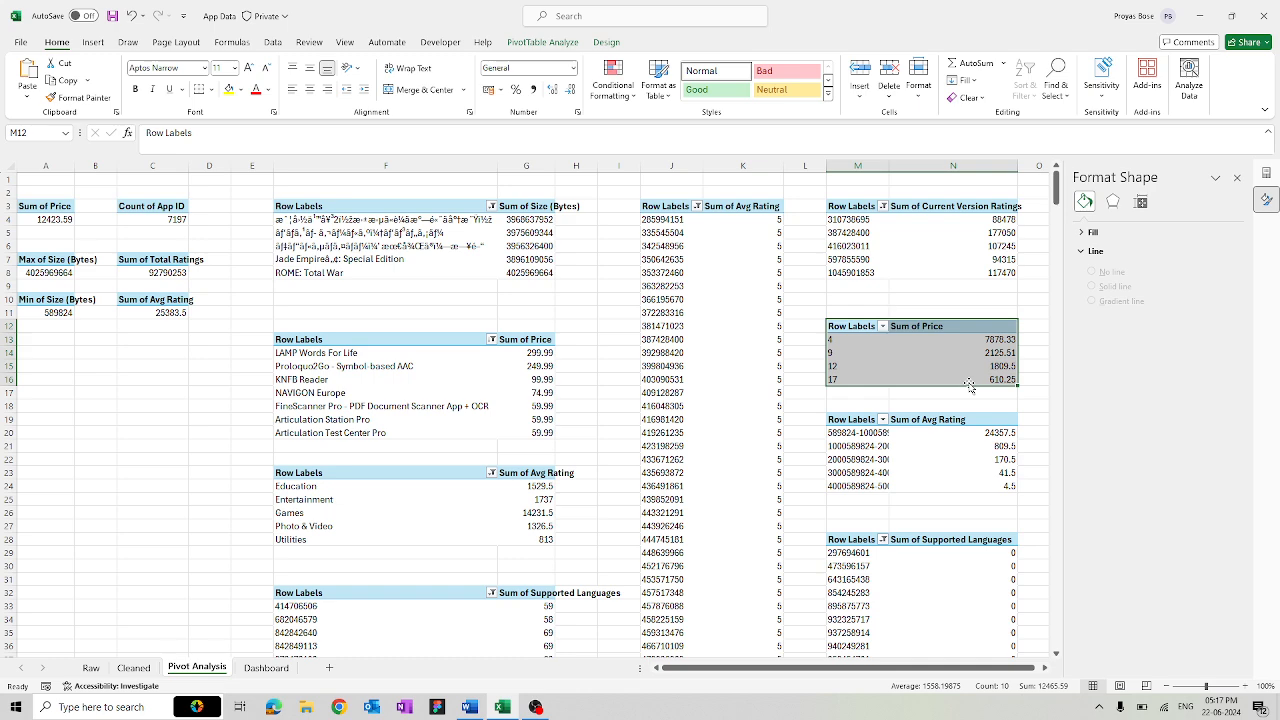
left_click(542, 42)
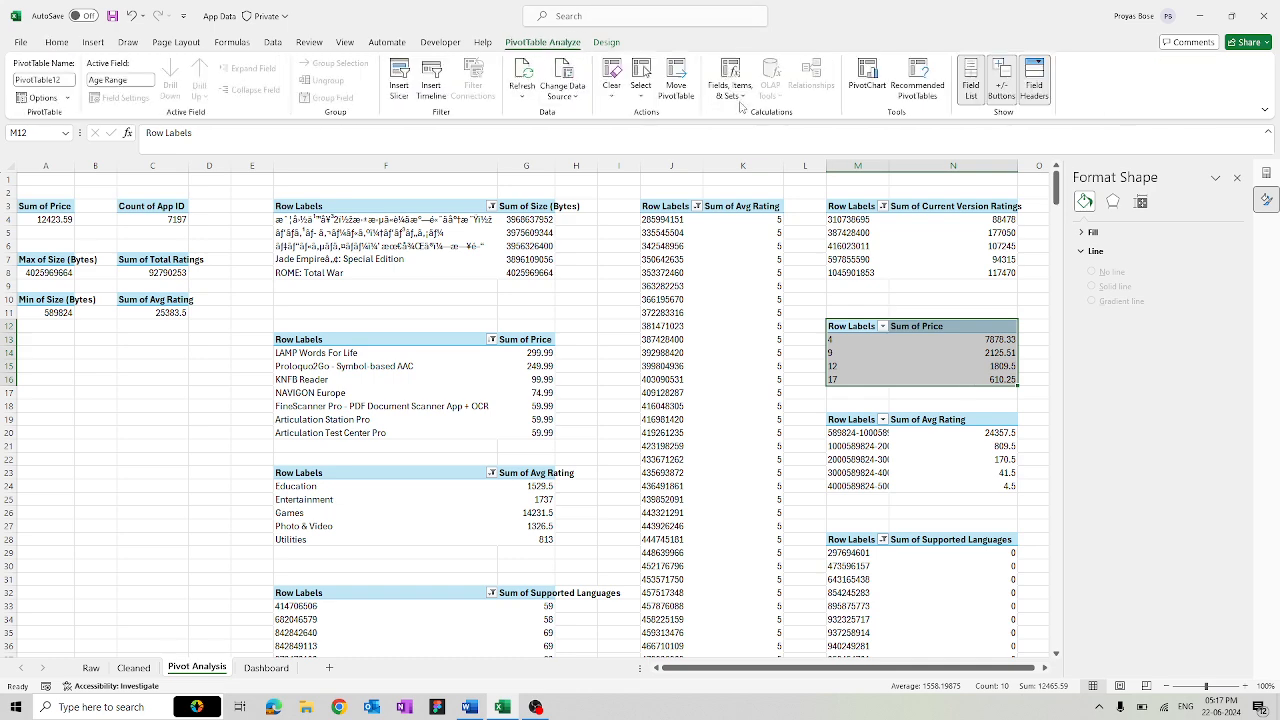
left_click(866, 80)
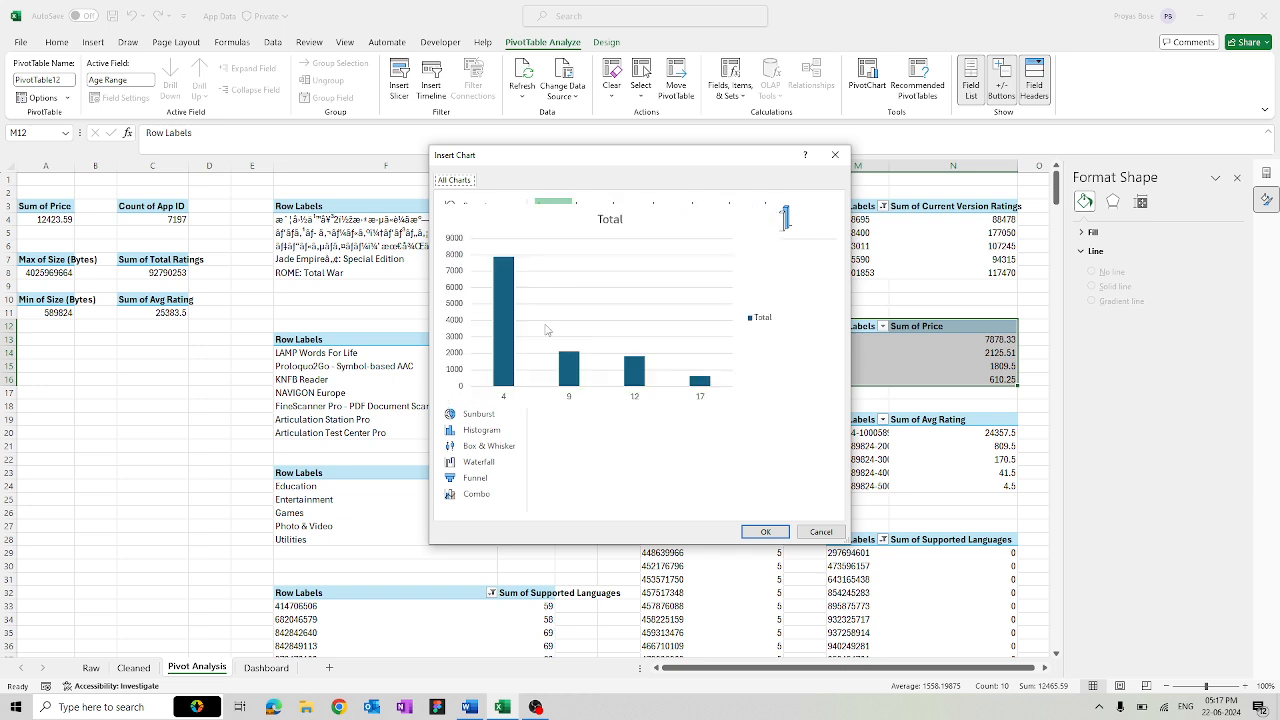
left_click(473, 289)
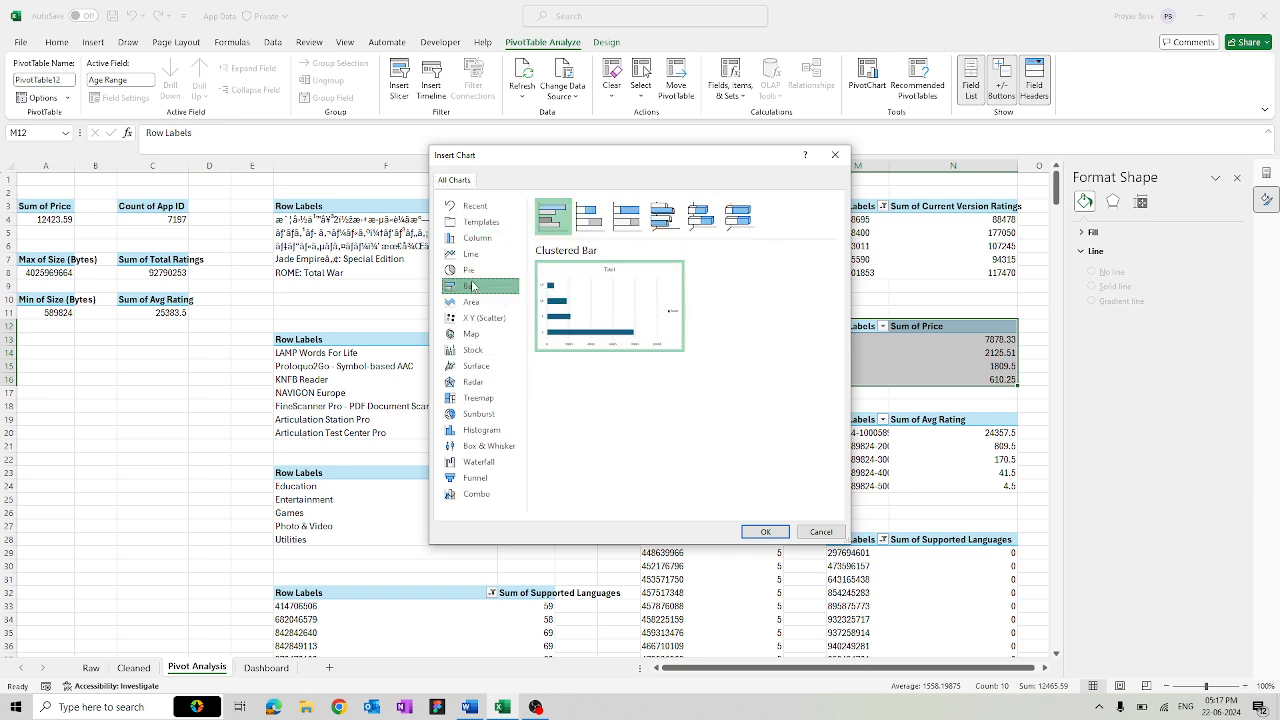
left_click(472, 384)
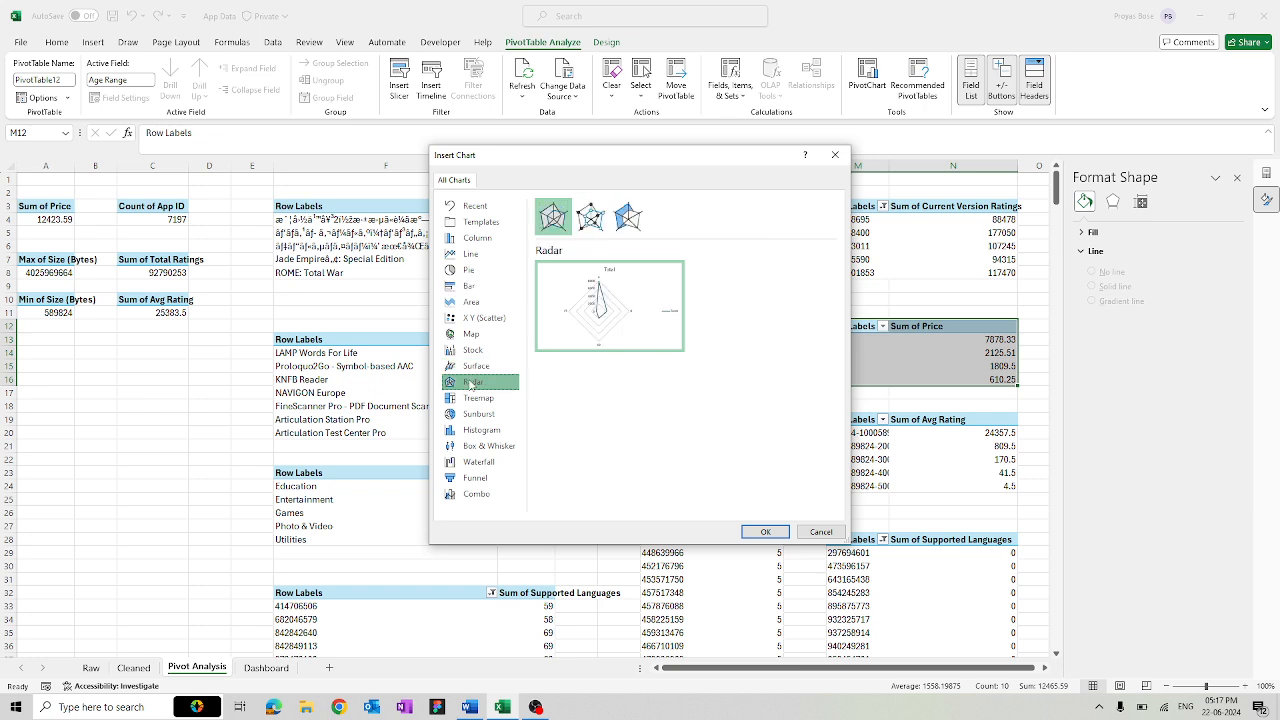
mouse_move(592, 298)
left_click(482, 398)
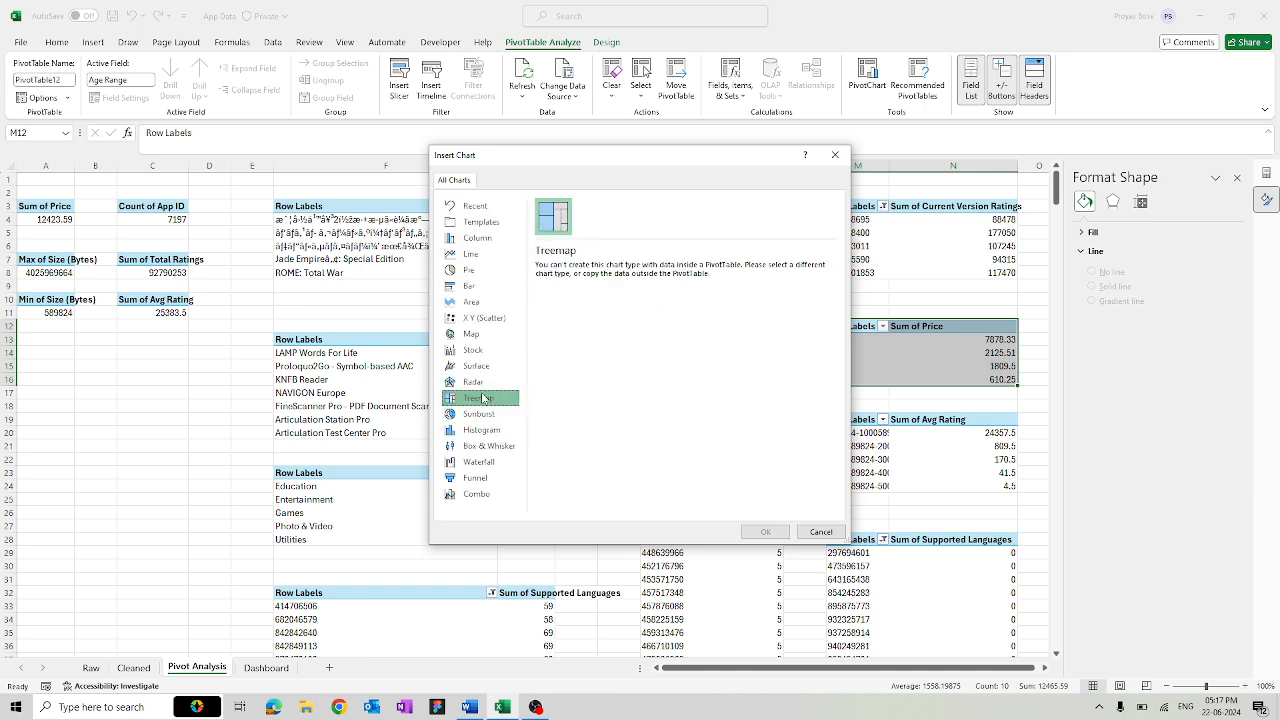
left_click(481, 416)
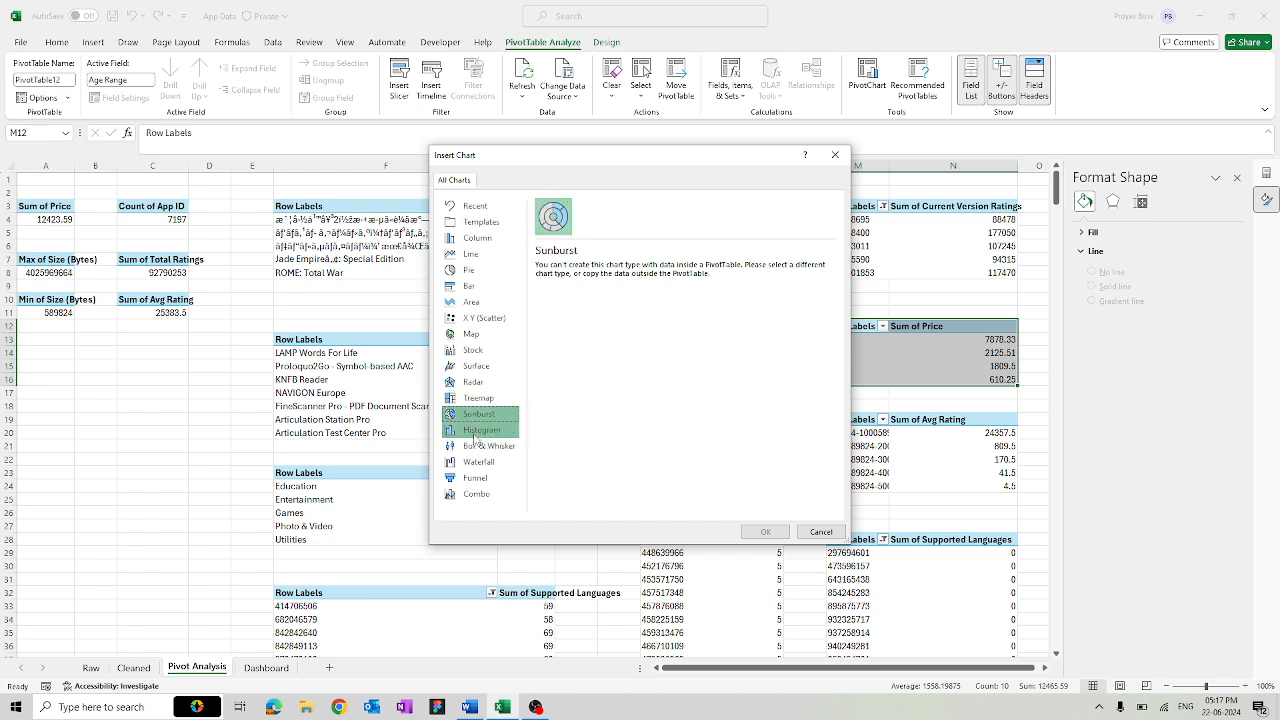
left_click(472, 270)
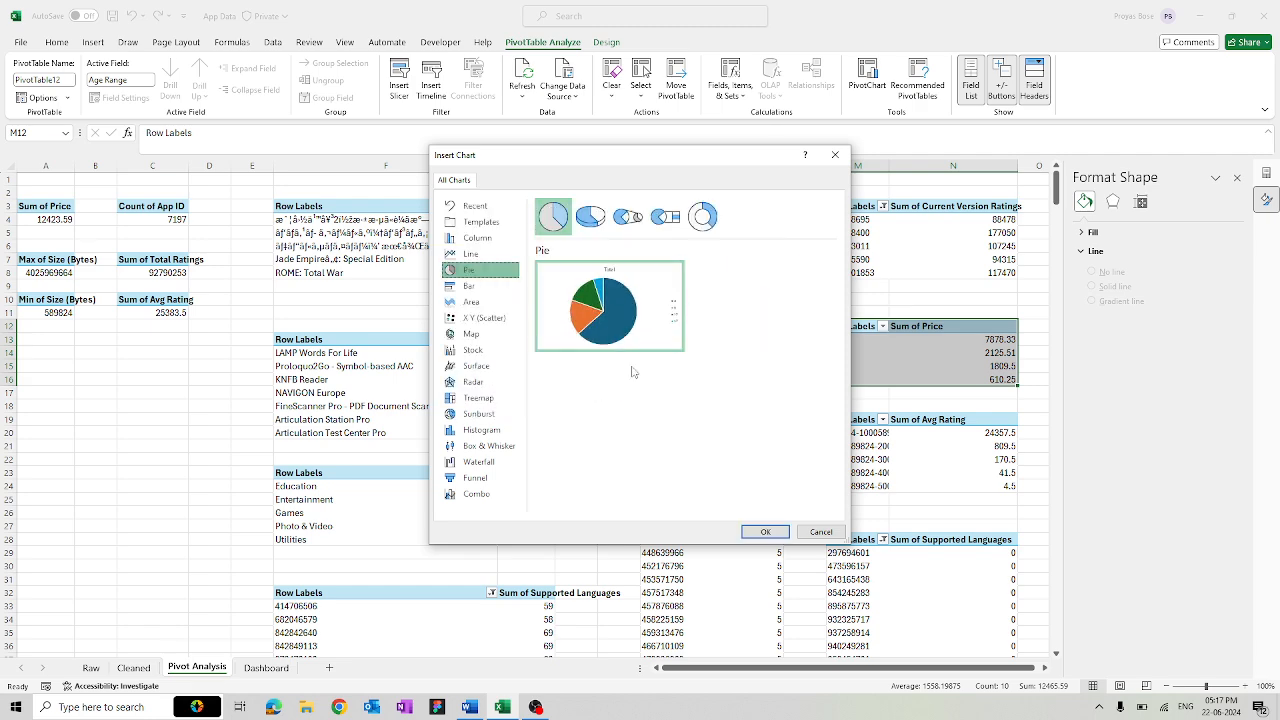
left_click(765, 531)
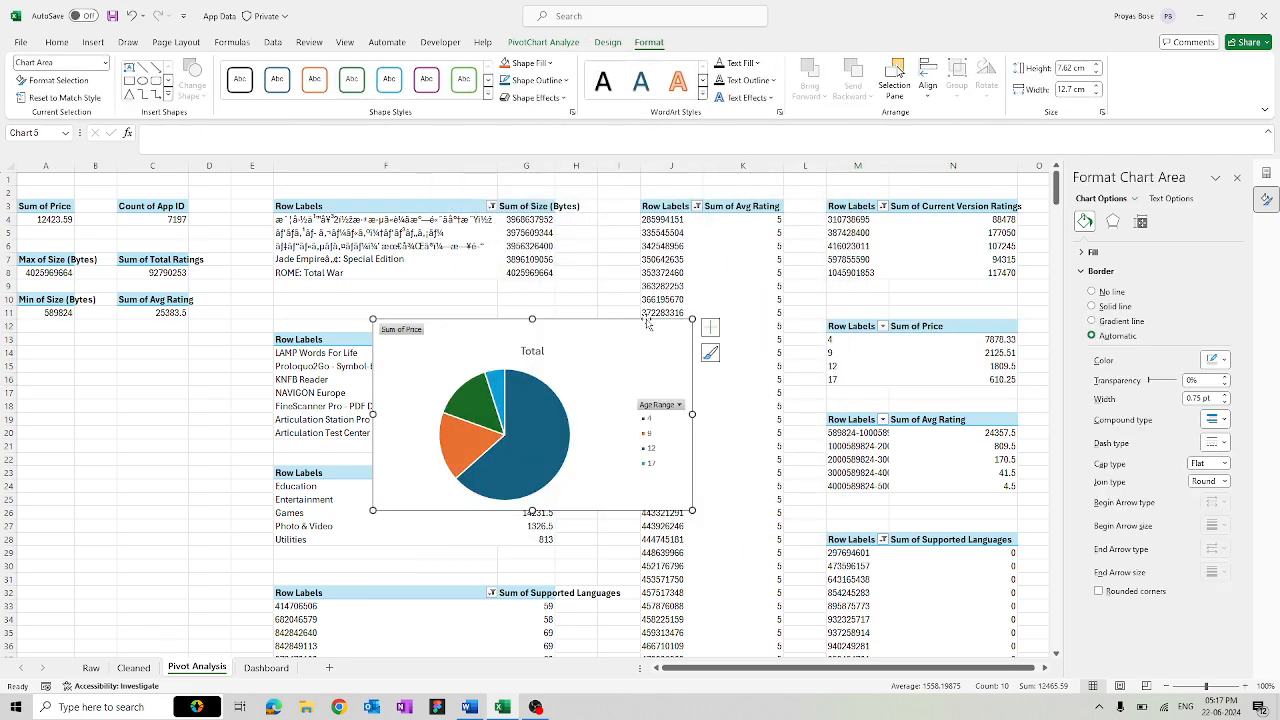
- Cut the age range pie chart, paste it onto the Dashboard sheet and place it below the summary figures
key("Delete")
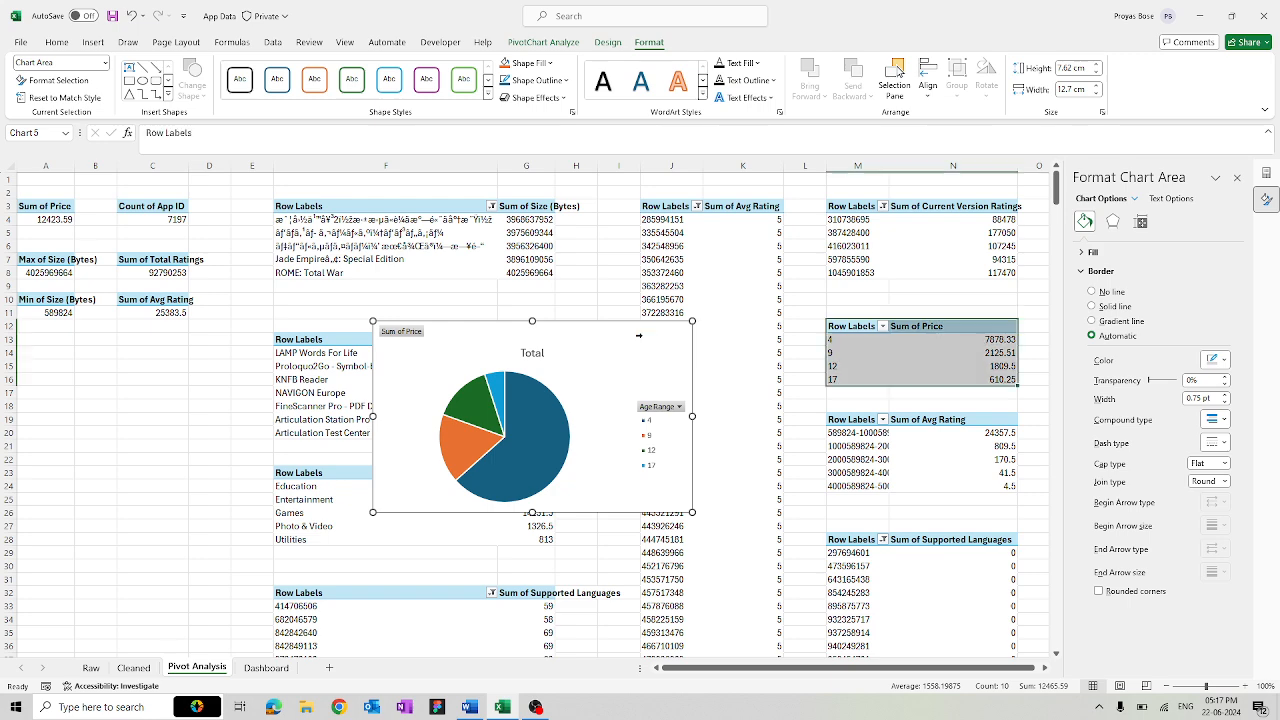
left_click(260, 668)
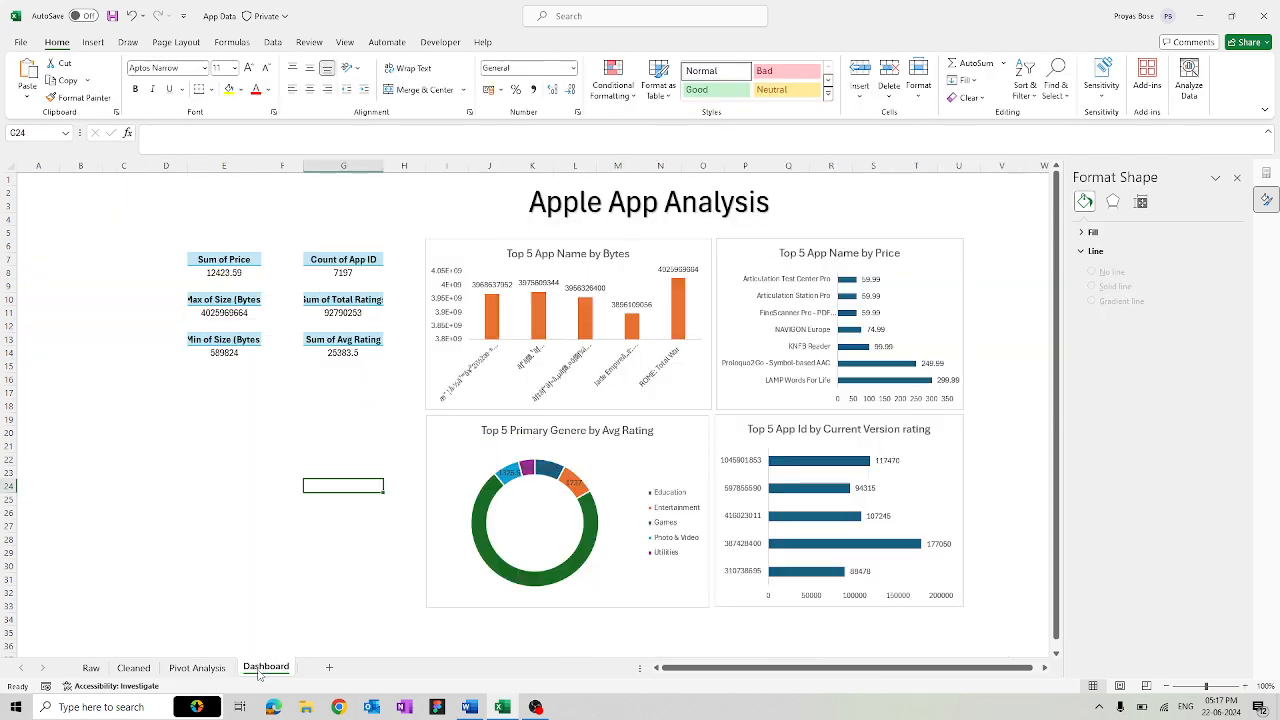
left_click(315, 526)
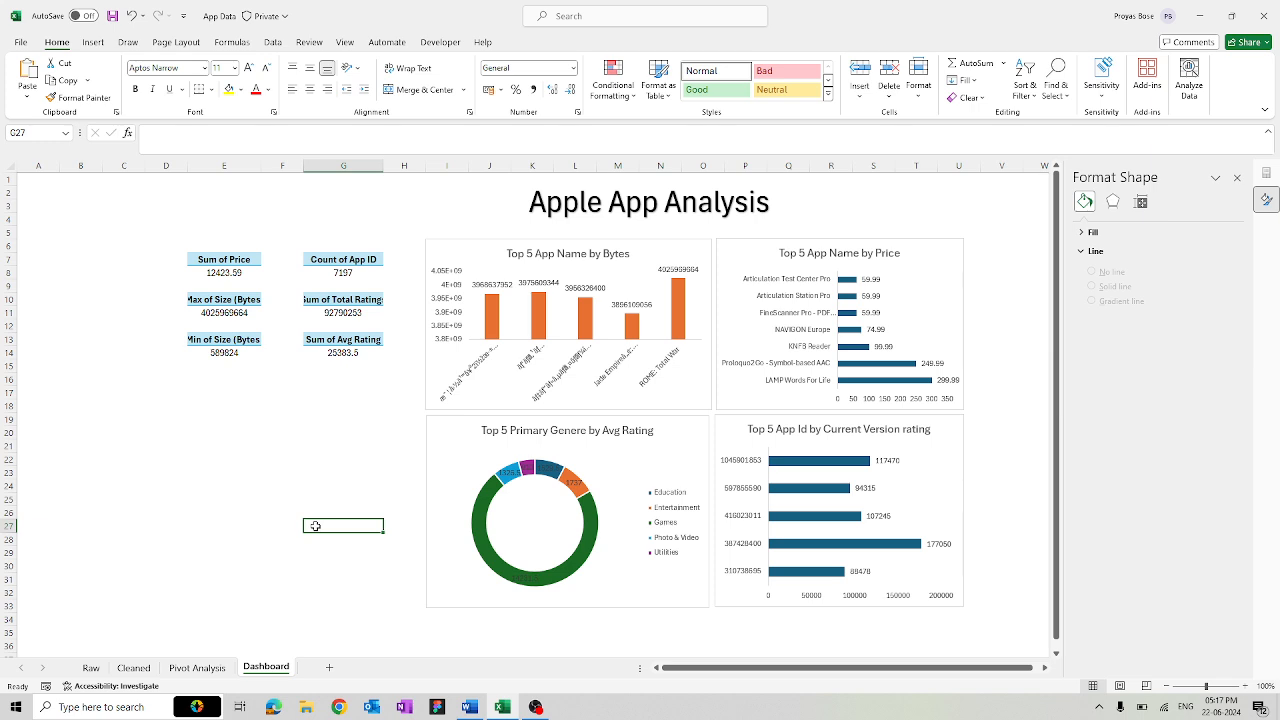
key("ctrl+v")
left_click_drag(315, 526, 203, 428)
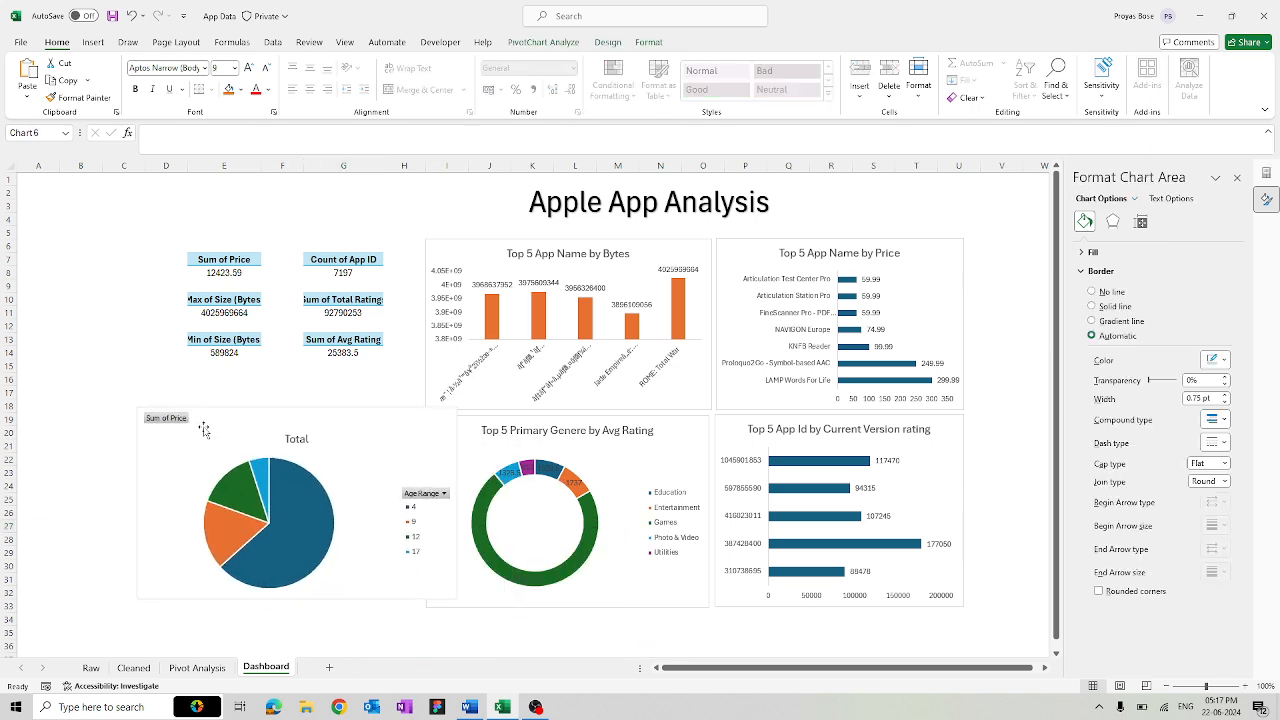
- Resize the pie chart to fit beside the doughnut chart, aligned with its upper and lower edges
left_click_drag(137, 503, 190, 505)
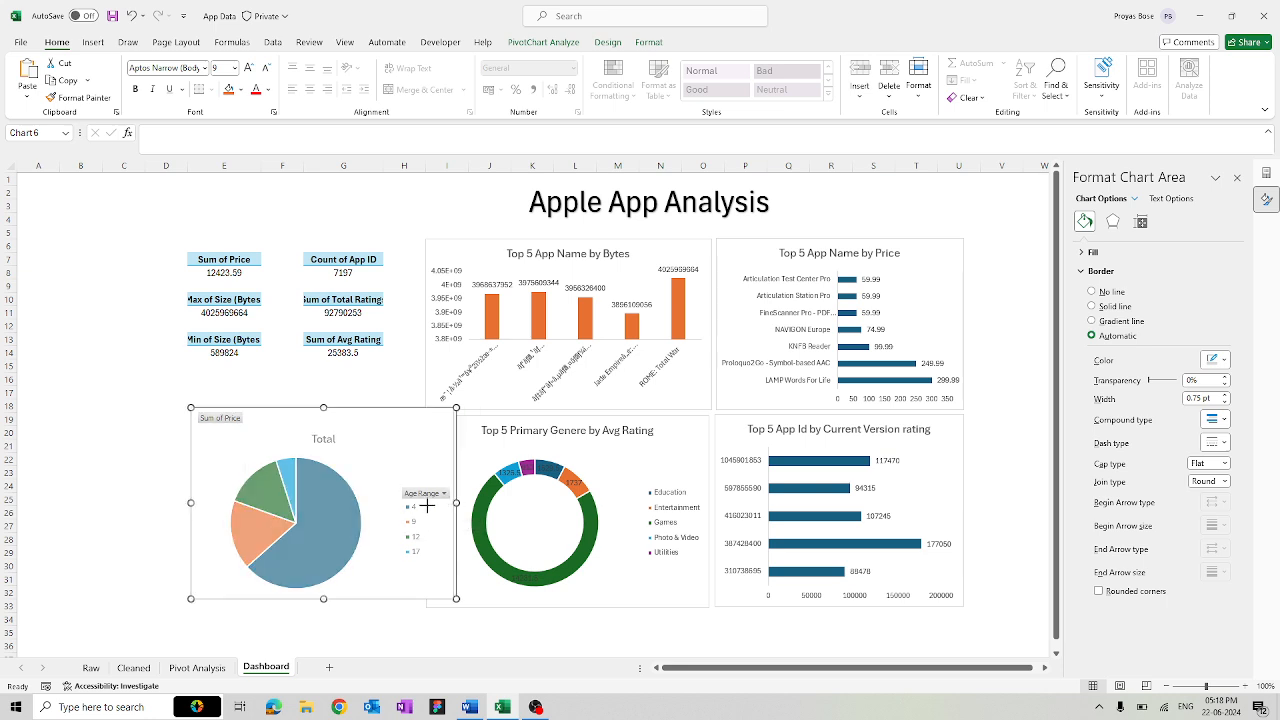
mouse_move(427, 506)
left_mouse_down()
mouse_move(400, 505)
mouse_move(413, 503)
left_mouse_up()
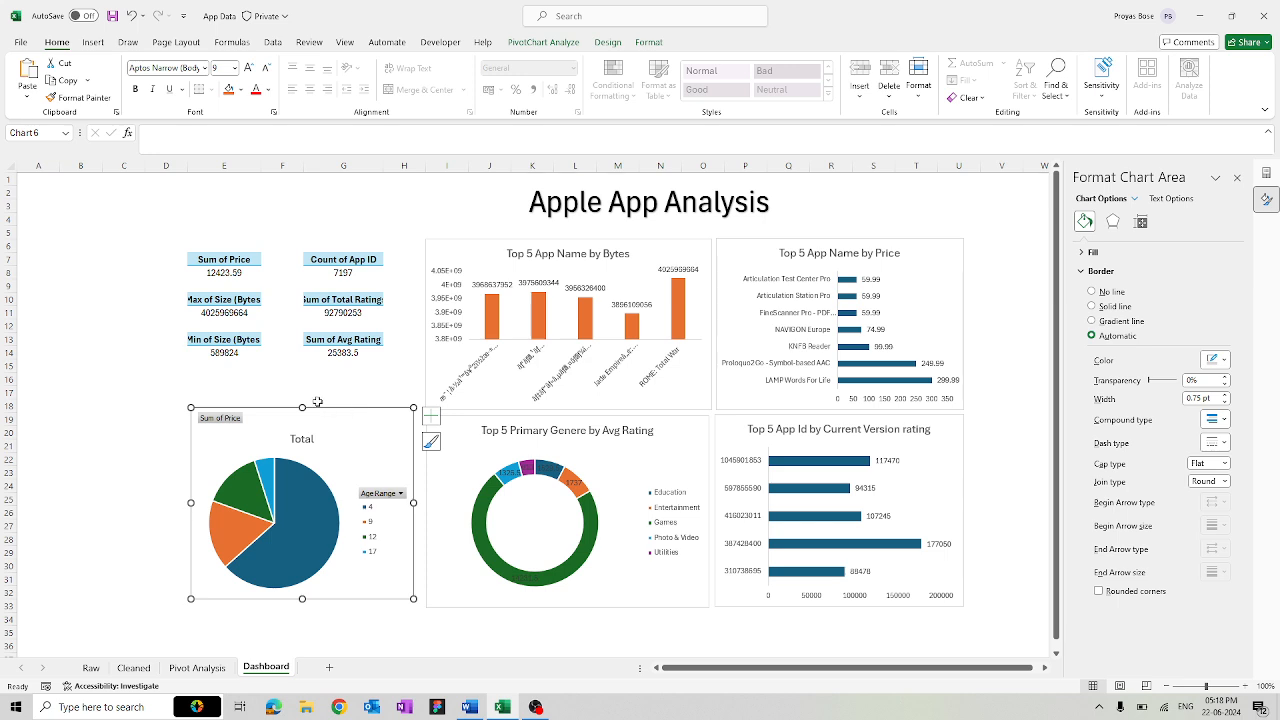
left_click_drag(302, 405, 302, 416)
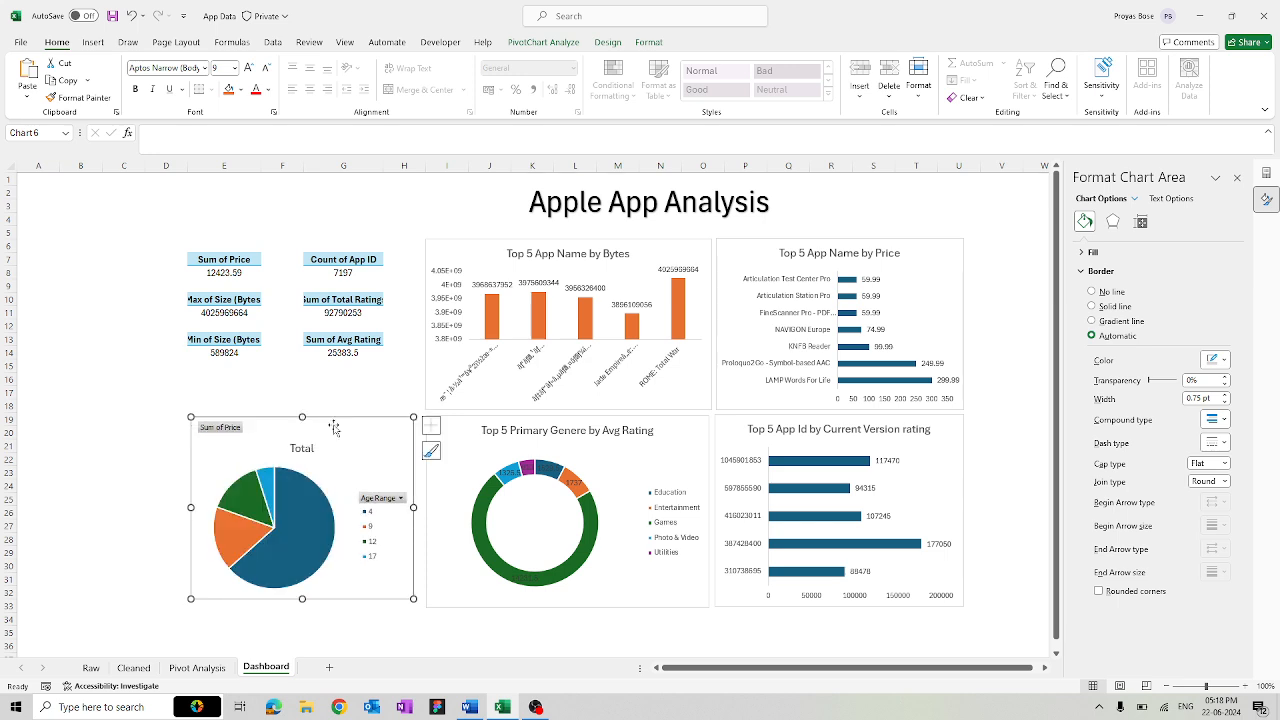
left_click_drag(413, 506, 420, 507)
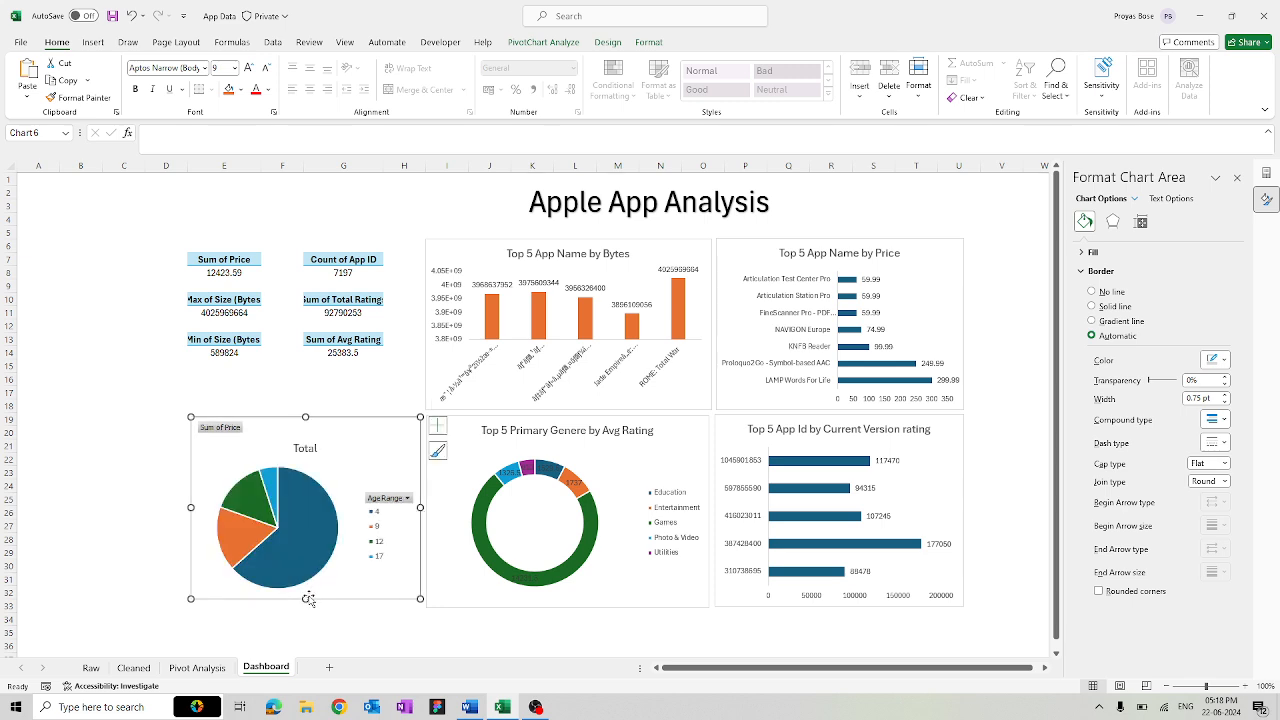
left_click_drag(306, 600, 306, 608)
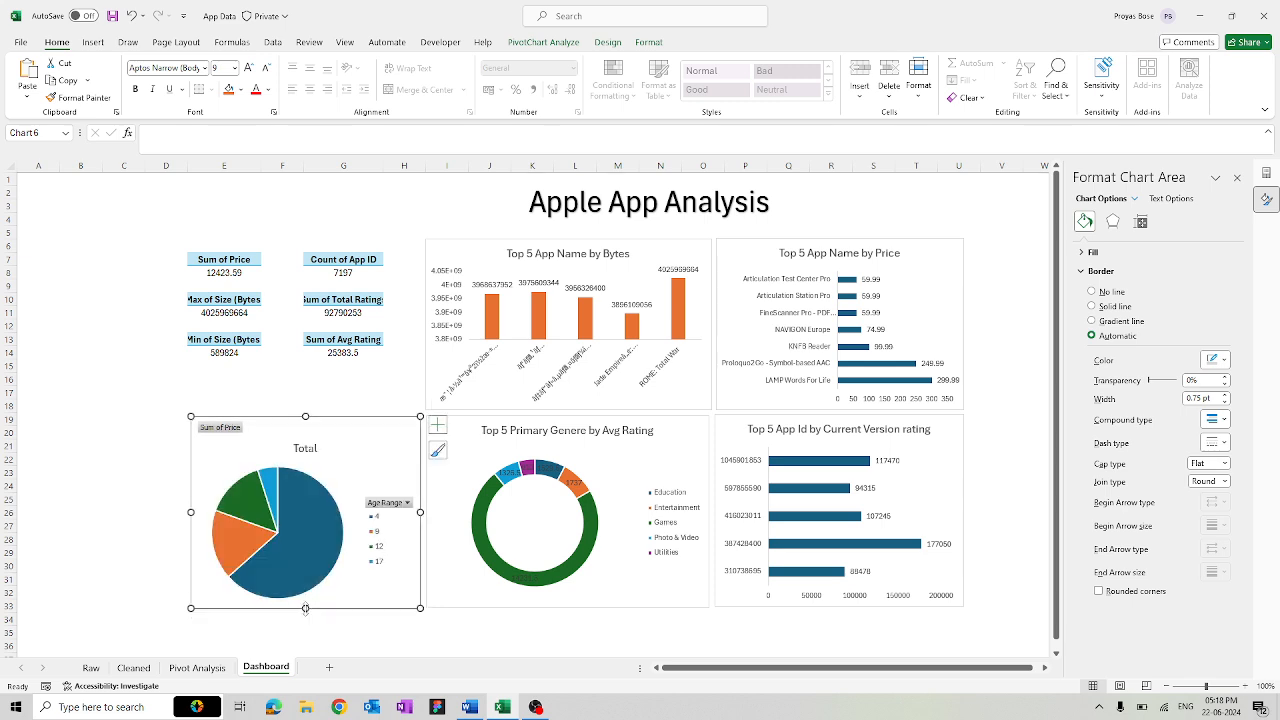
left_click(370, 628)
- Hide all field buttons on the pie chart and title it "Age group wise Price"
right_click(229, 436)
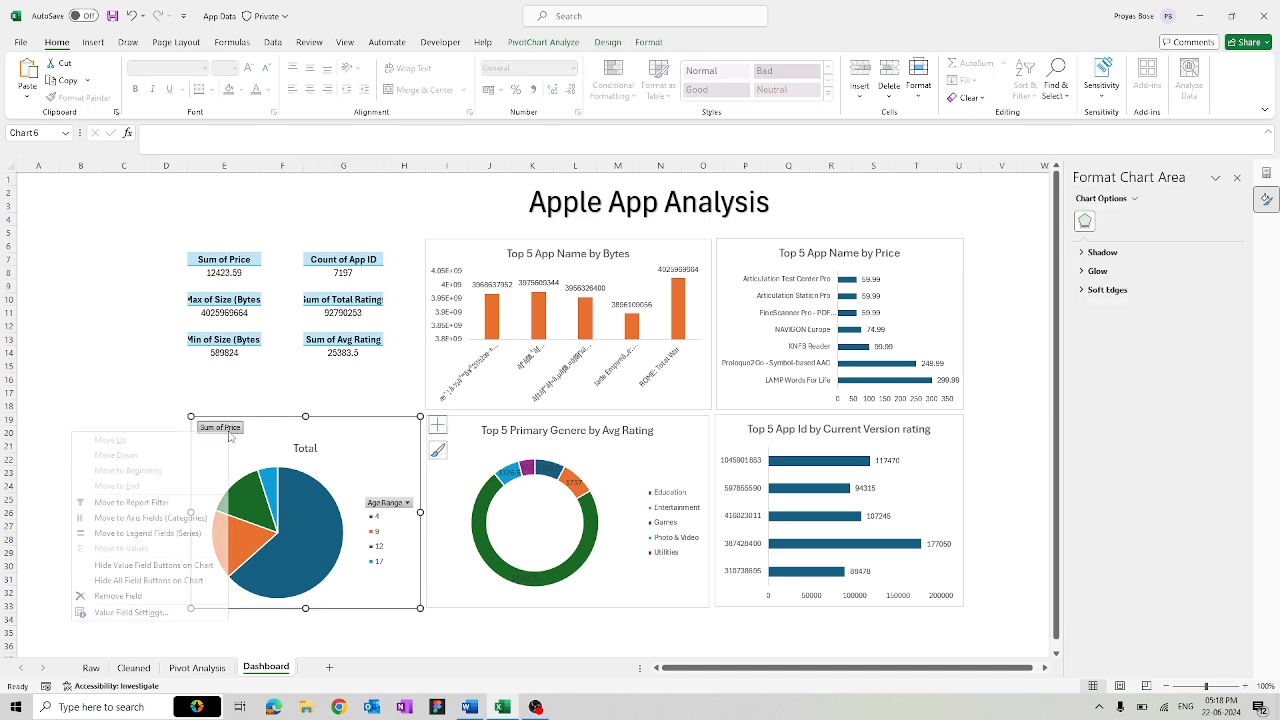
left_click(151, 582)
left_click(303, 433)
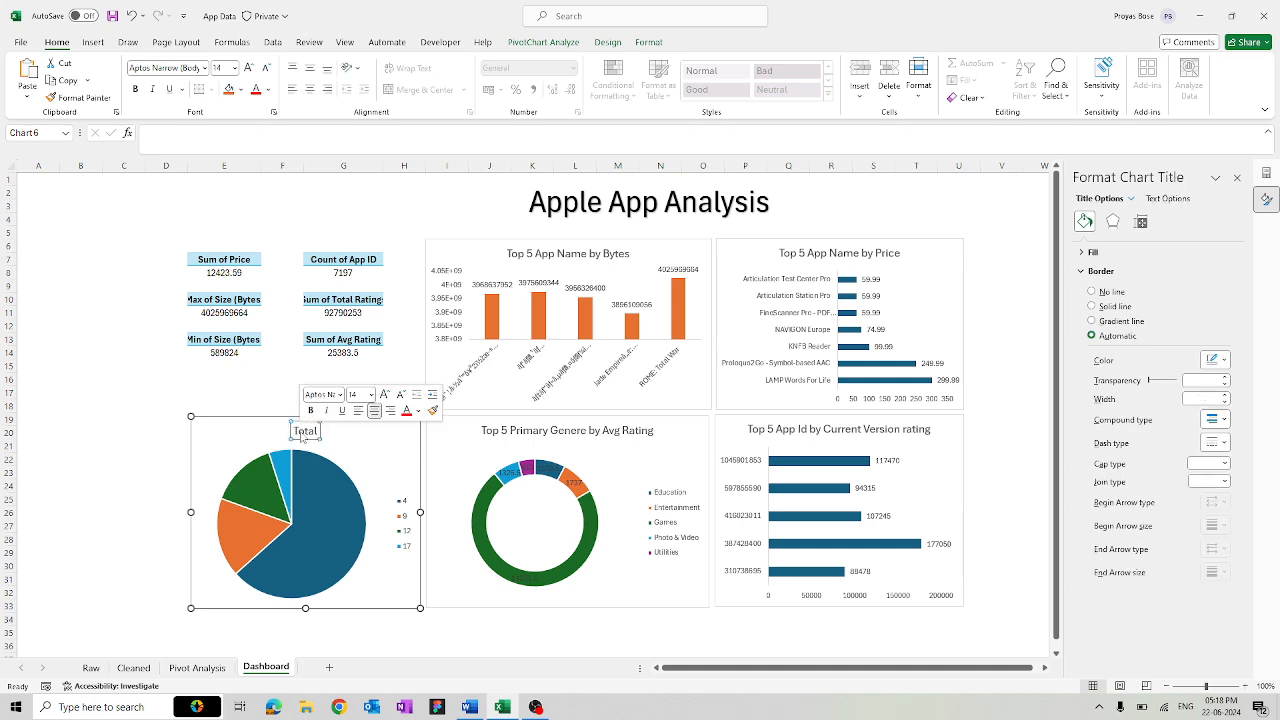
double_click(303, 433)
type("Age")
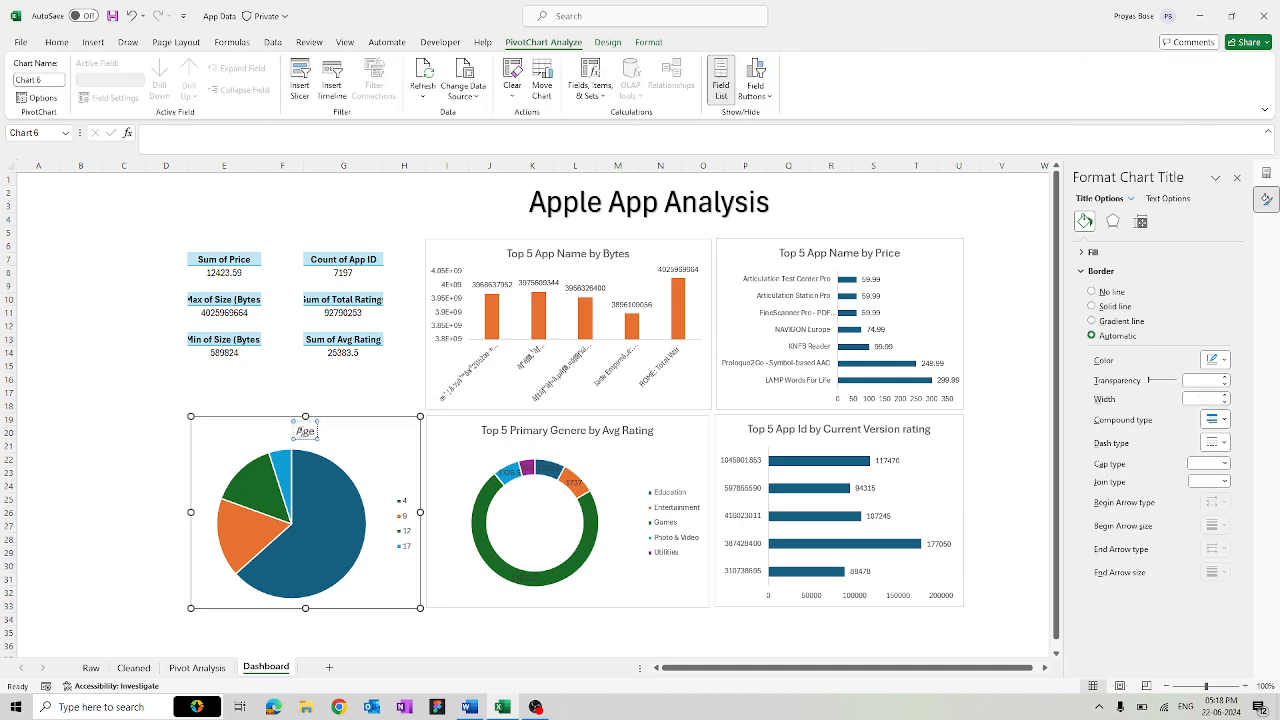
type(" group wise")
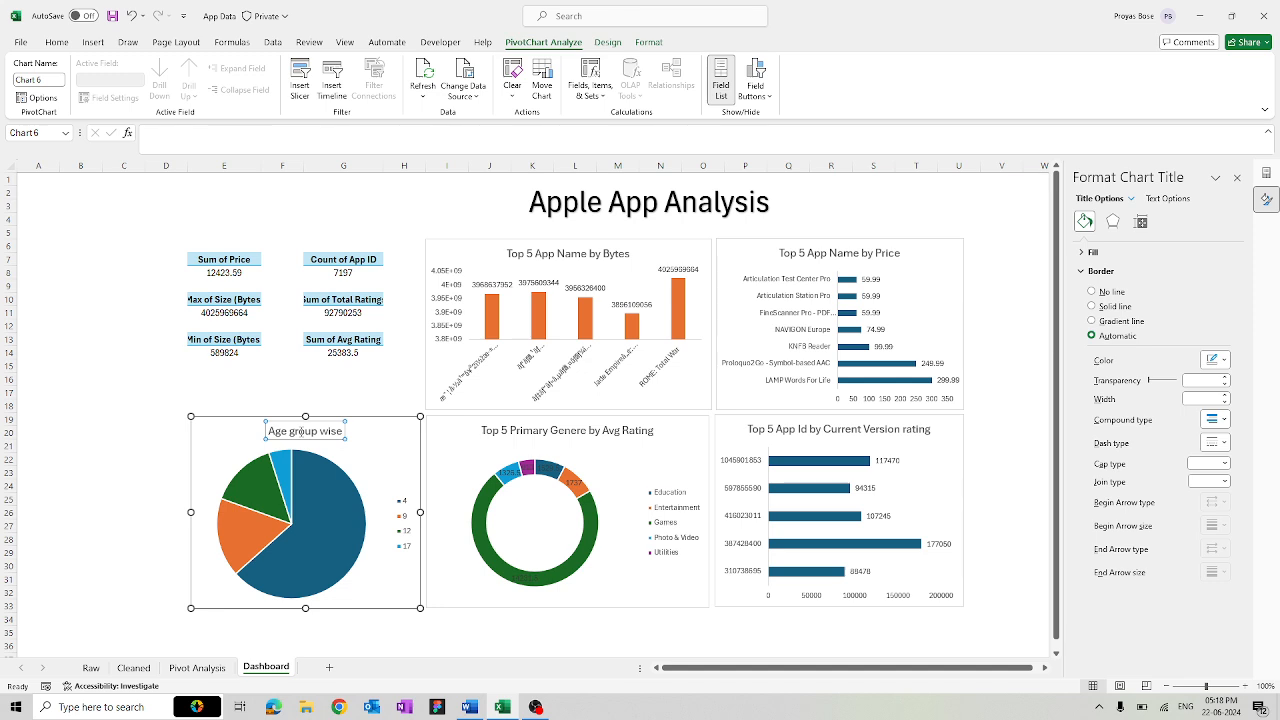
type("Price")
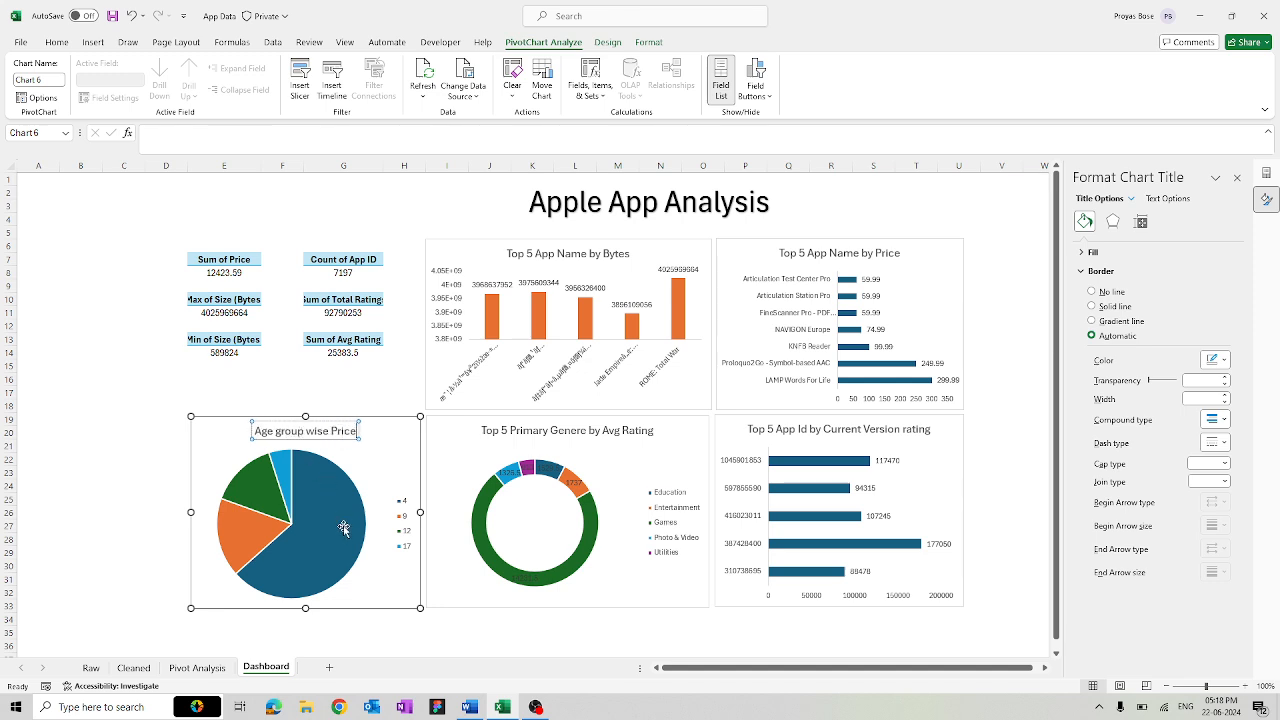
- Add data labels to the Age group wise Price pie chart
left_click(388, 442)
left_click(438, 425)
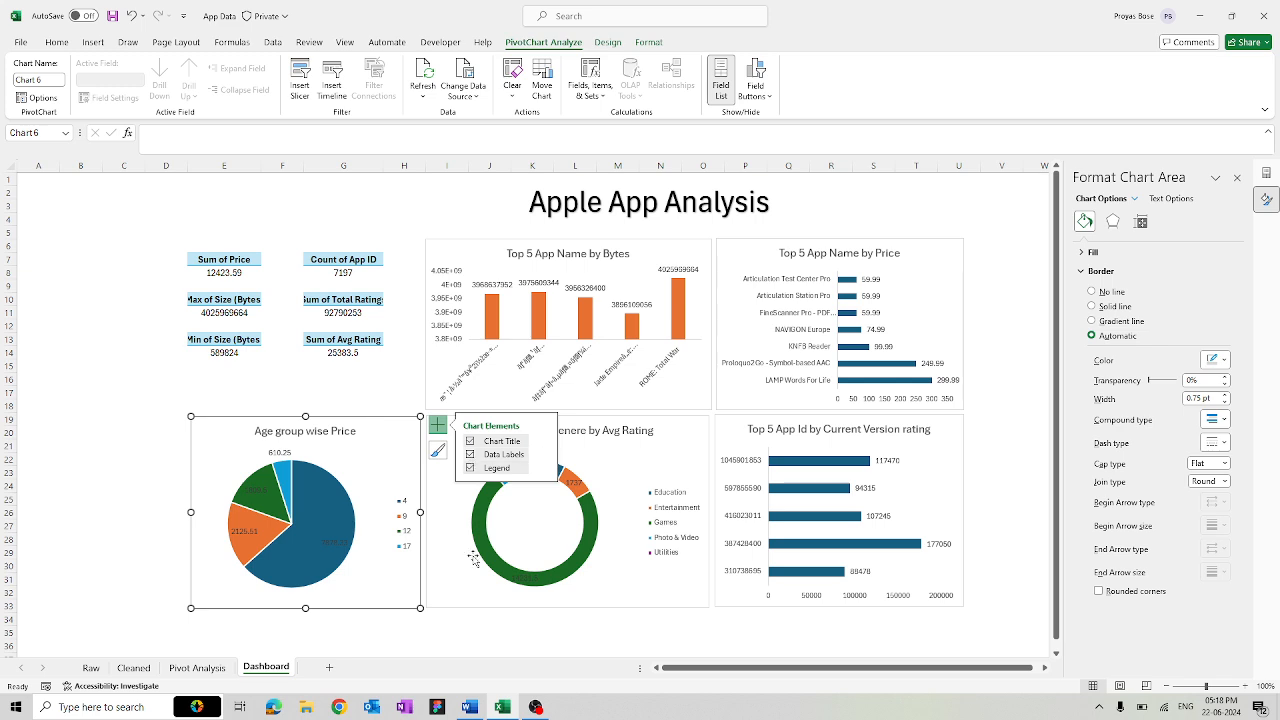
- On the Pivot Analysis sheet, insert a clustered bar PivotChart from the size range pivot table showing Sum of Avg Rating
left_click(405, 655)
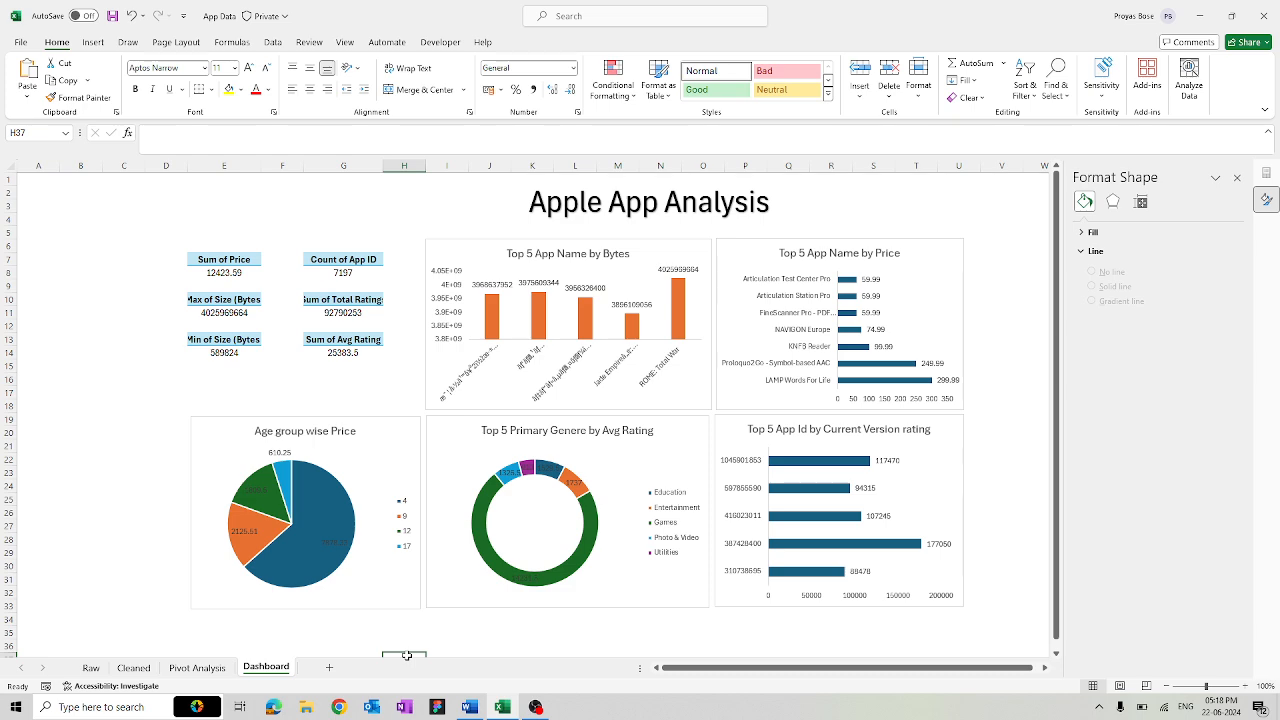
scroll(407, 655, "down", 5)
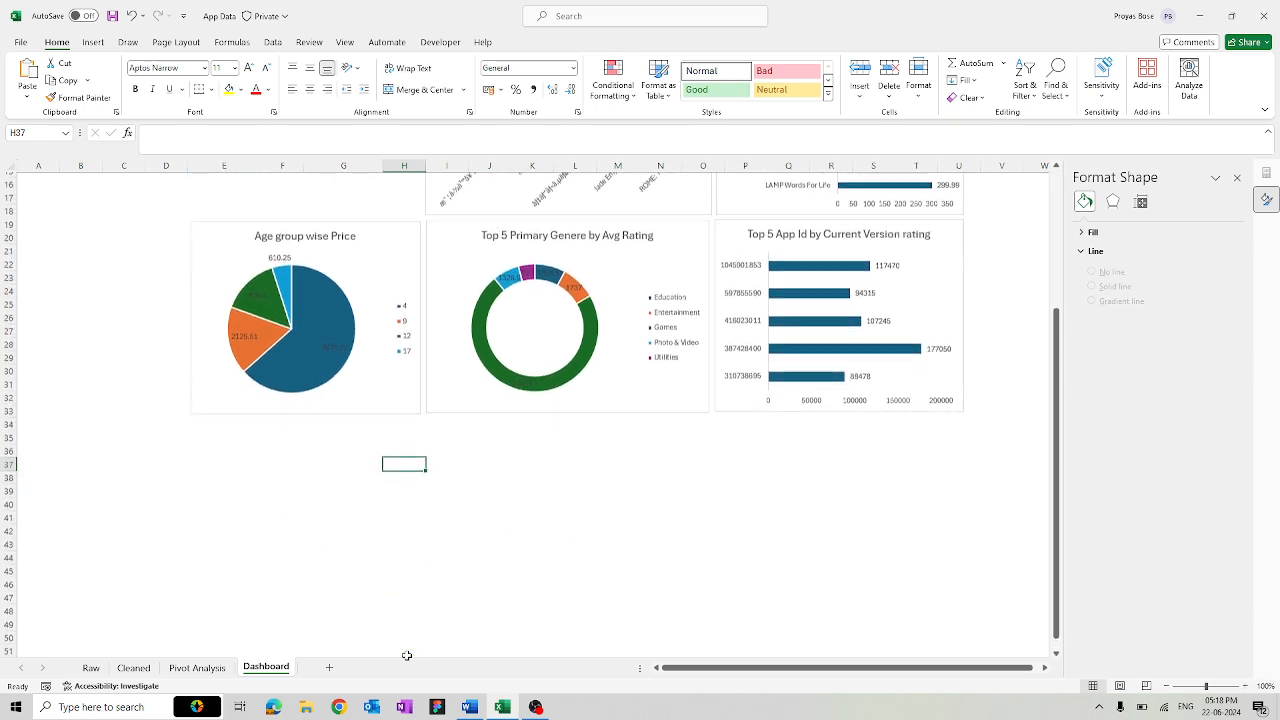
left_click(217, 667)
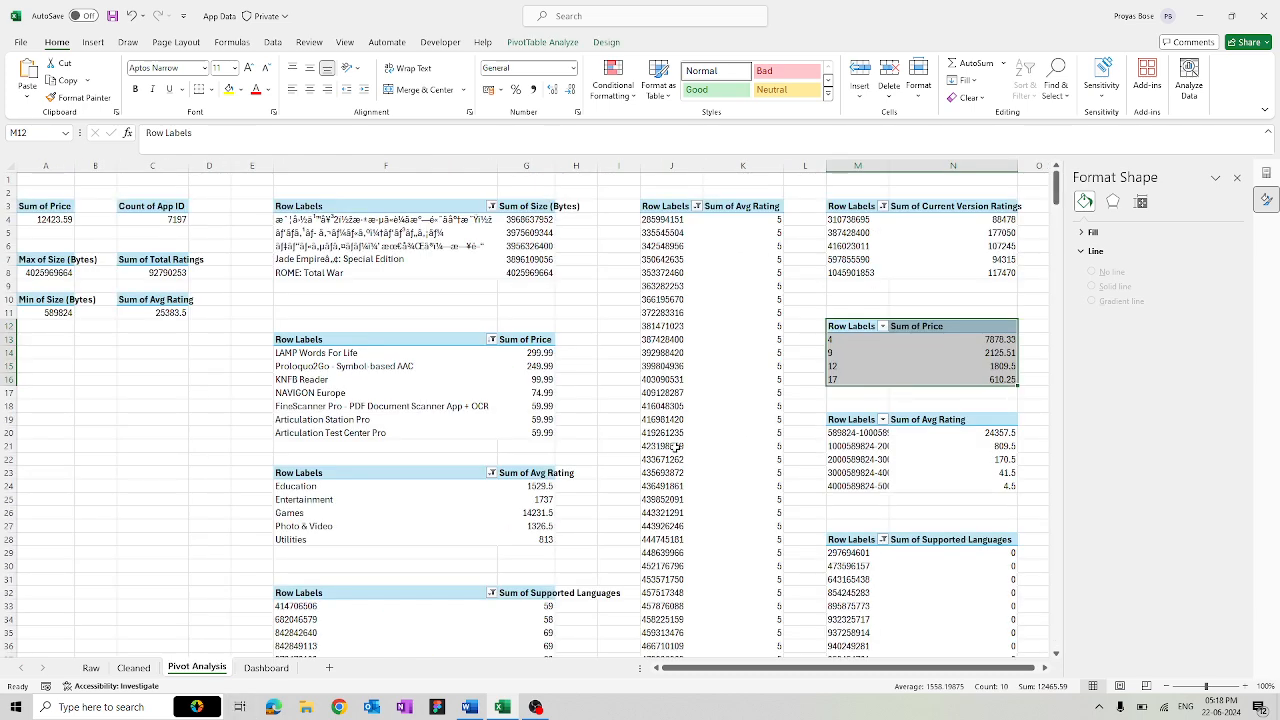
scroll(875, 421, "down", 1)
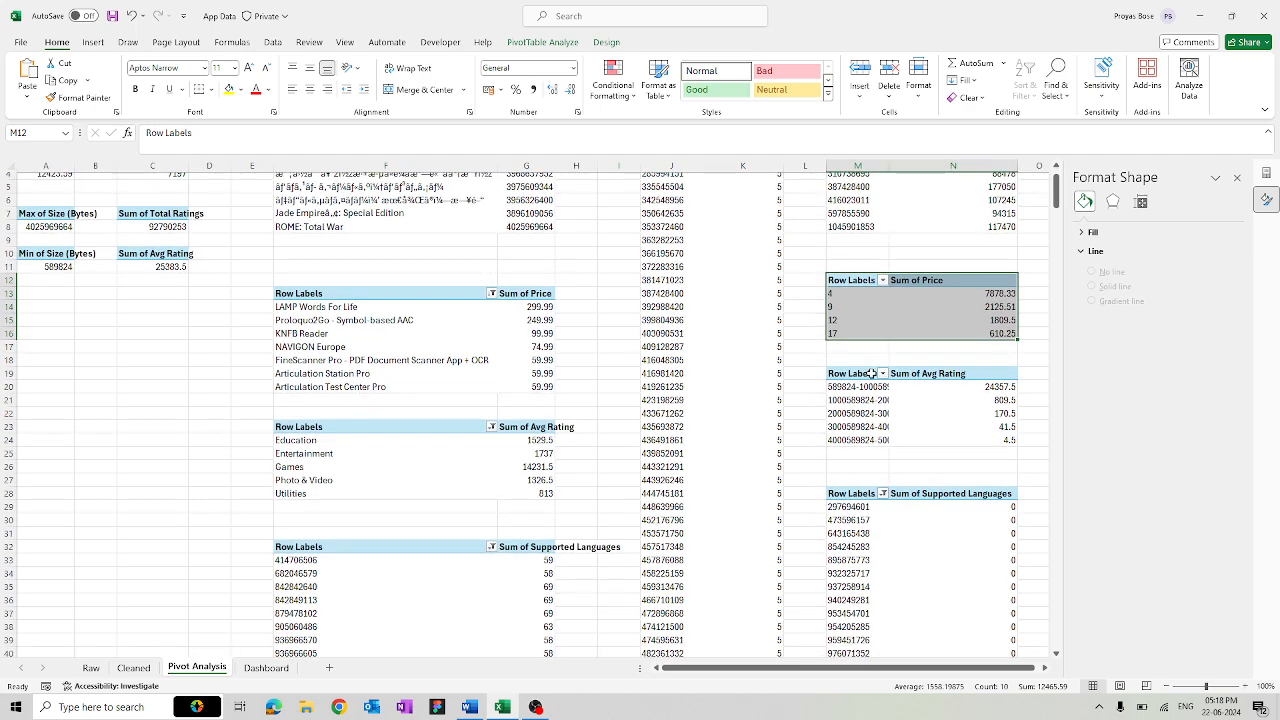
scroll(867, 393, "up", 1)
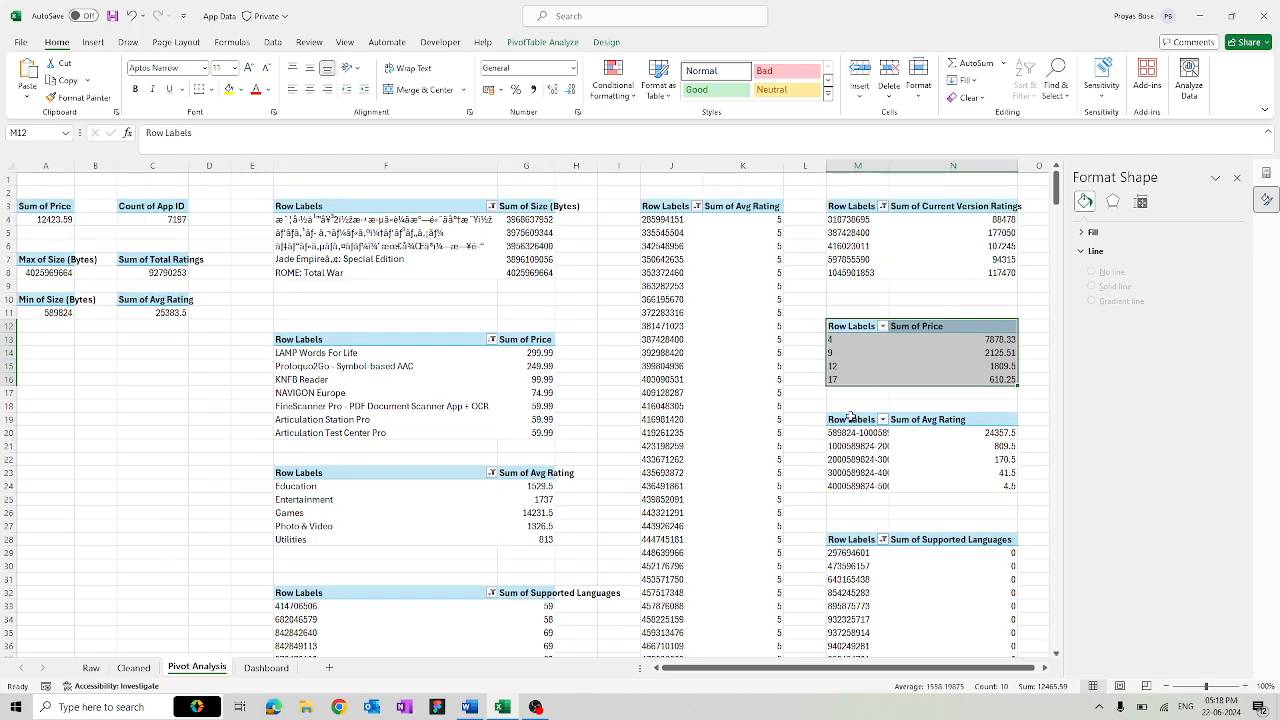
left_click_drag(848, 422, 972, 483)
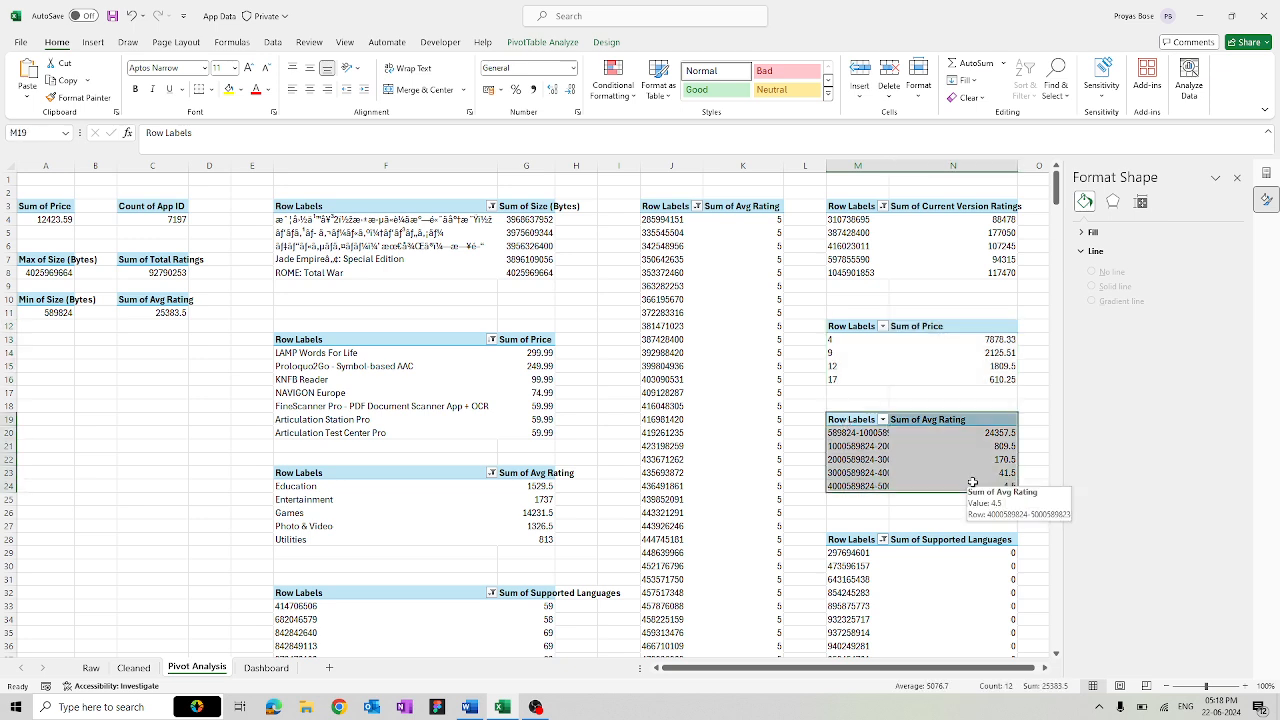
left_click(543, 42)
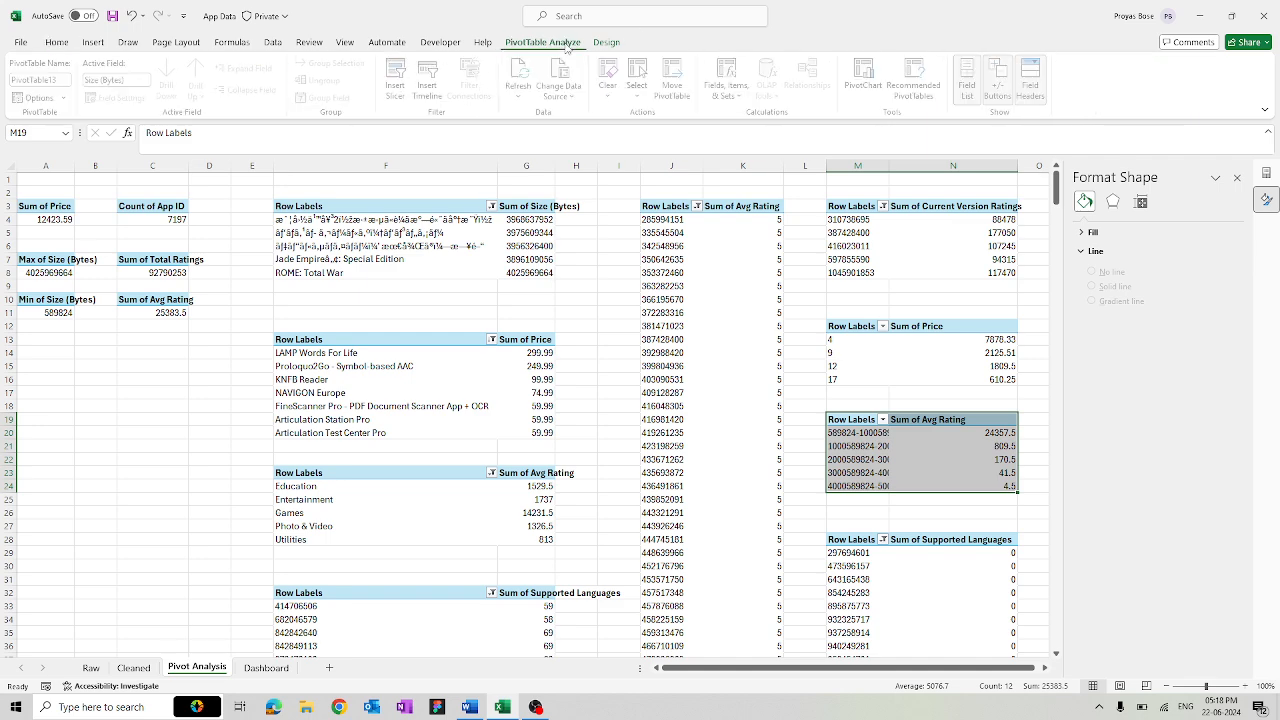
left_click(867, 75)
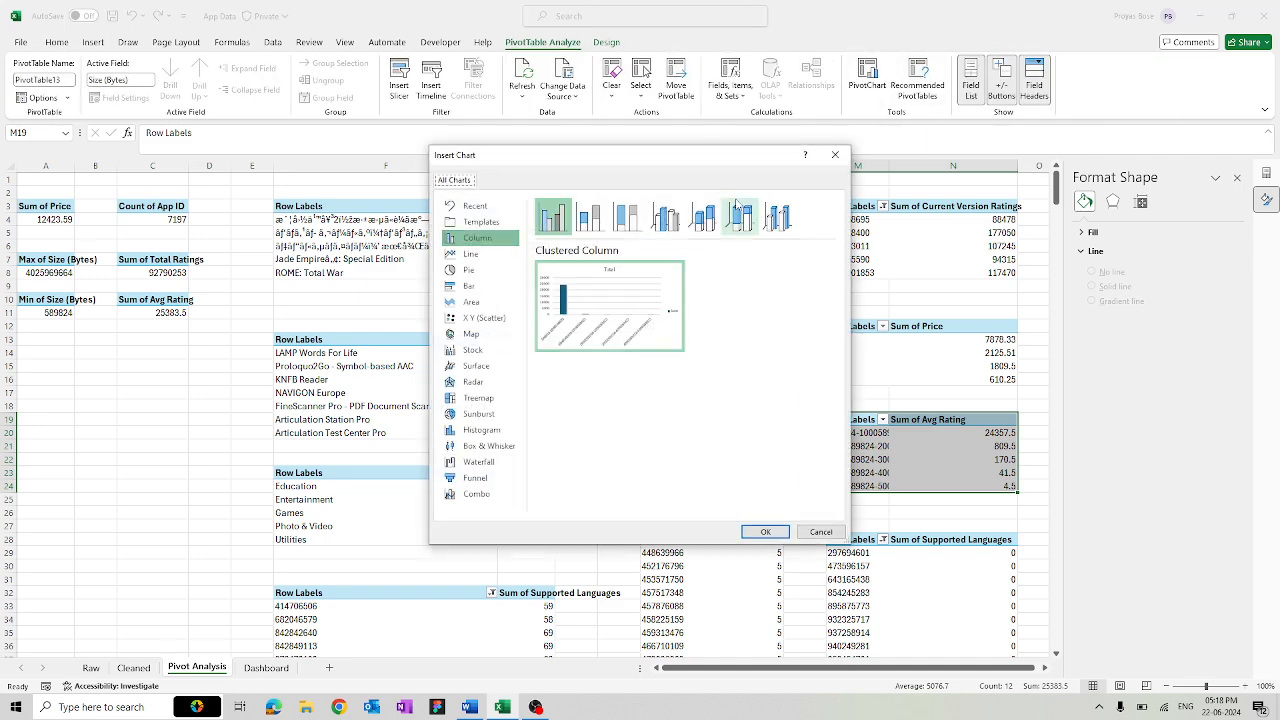
left_click(478, 286)
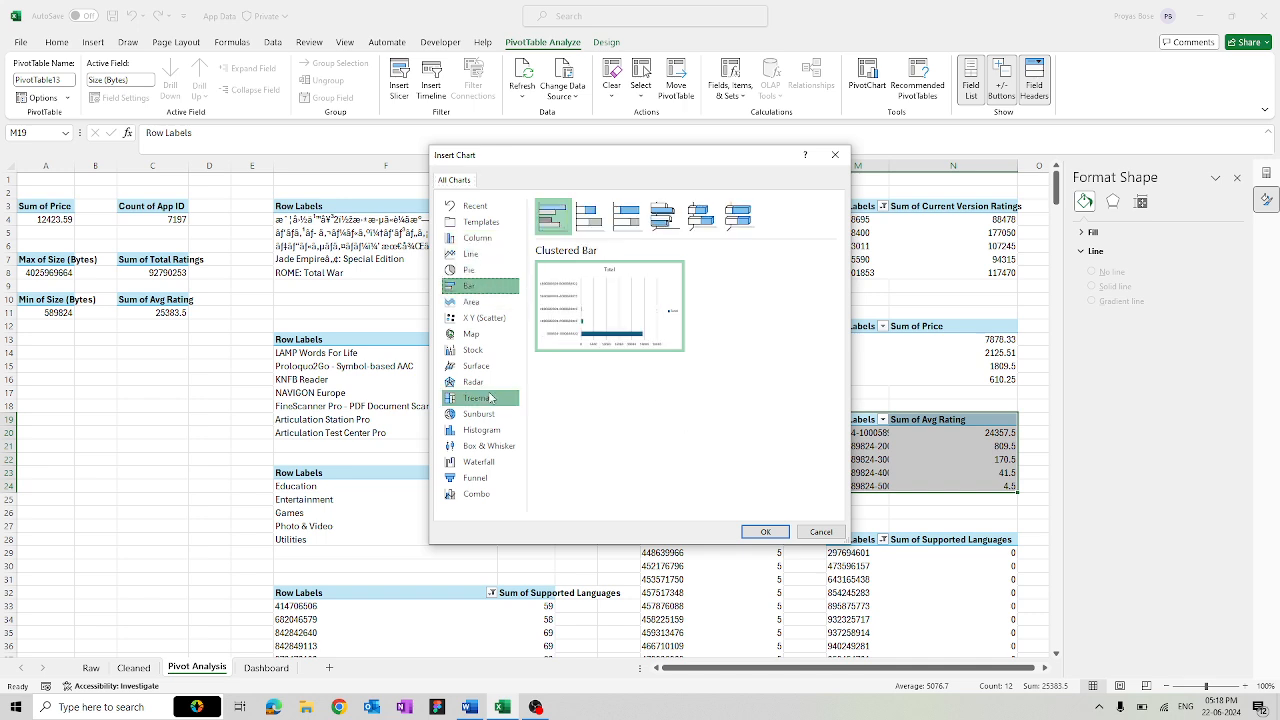
left_click(765, 531)
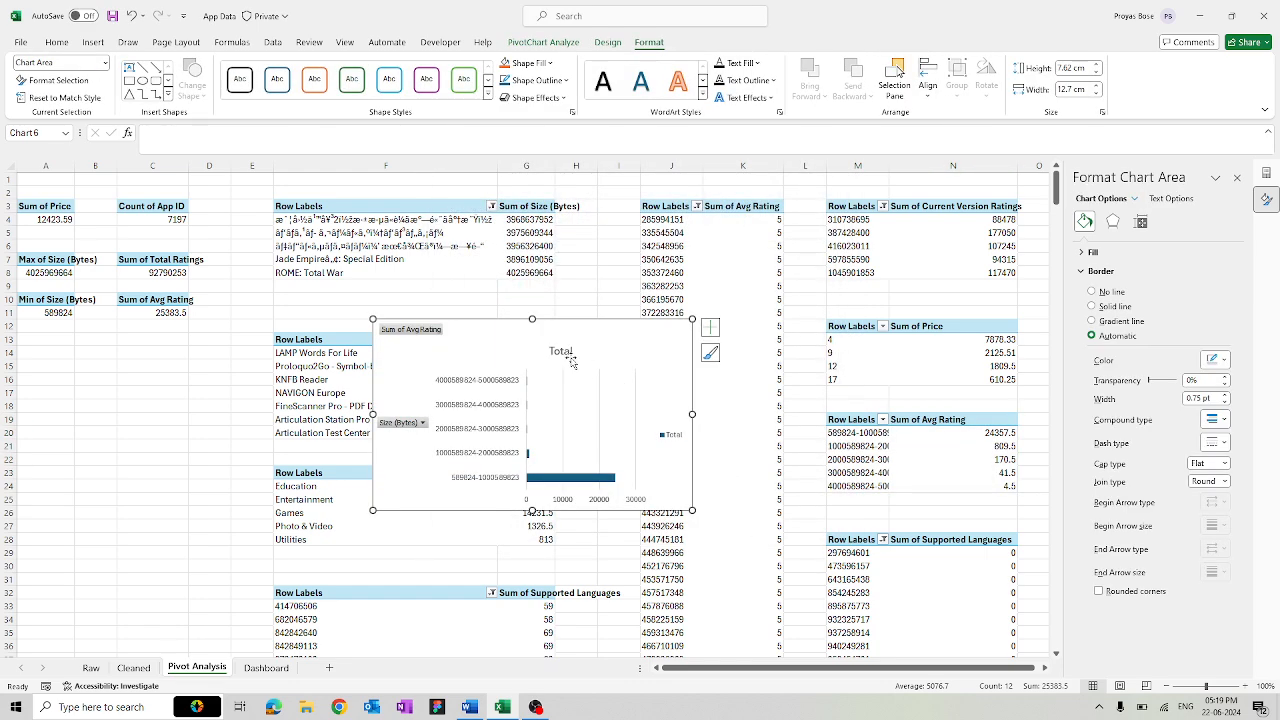
- Hide all field buttons on the new bar chart and title it "Bytes group wise Avg Ratings"
right_click(429, 335)
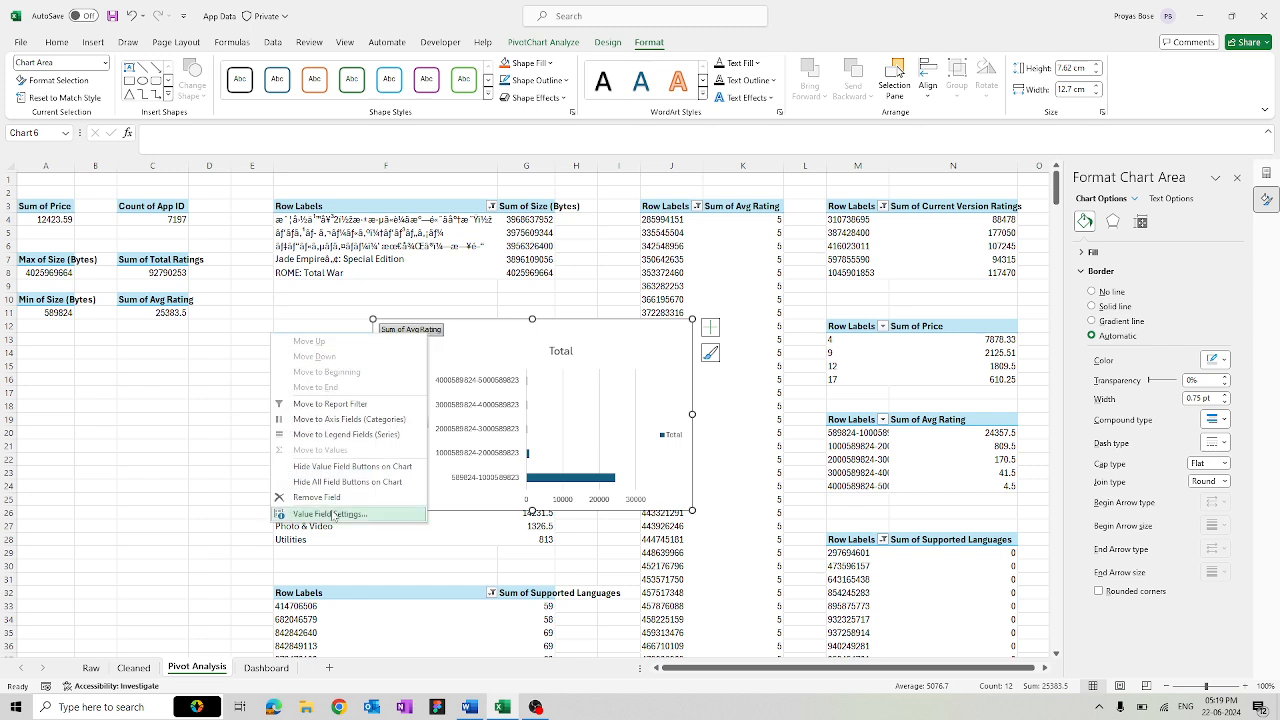
left_click(347, 481)
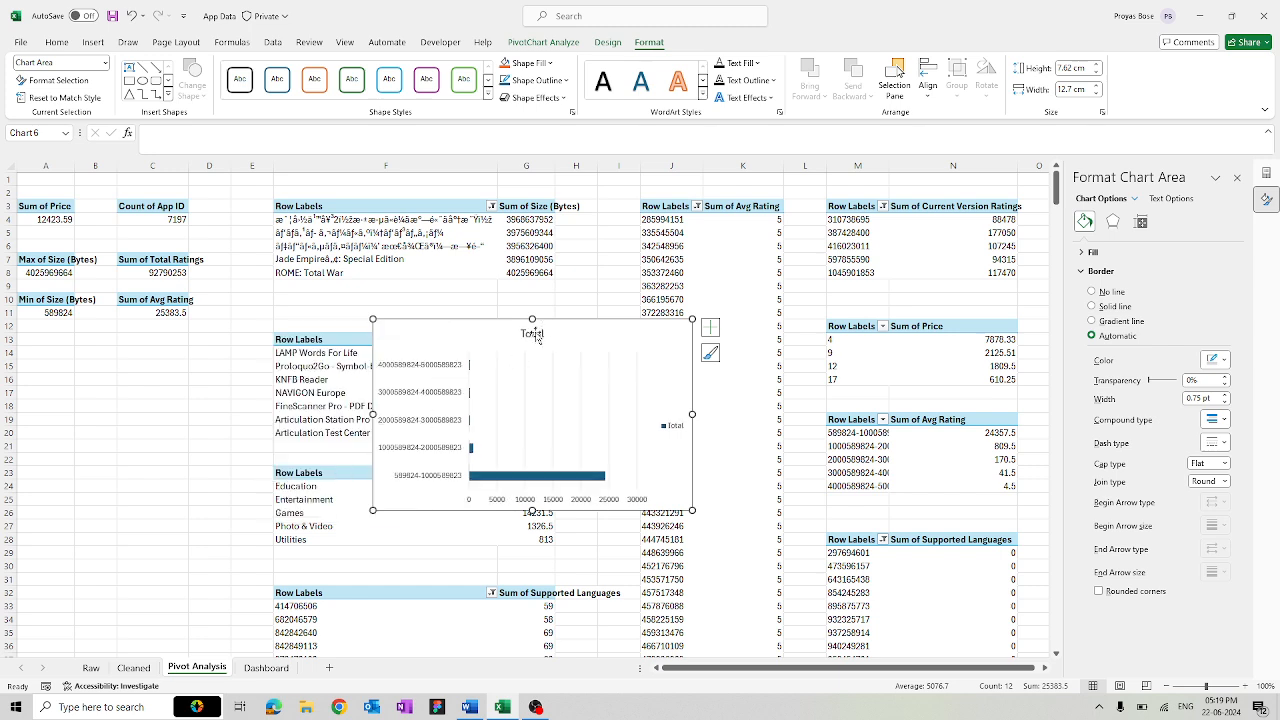
left_click(536, 337)
double_click(536, 337)
type("Bytes")
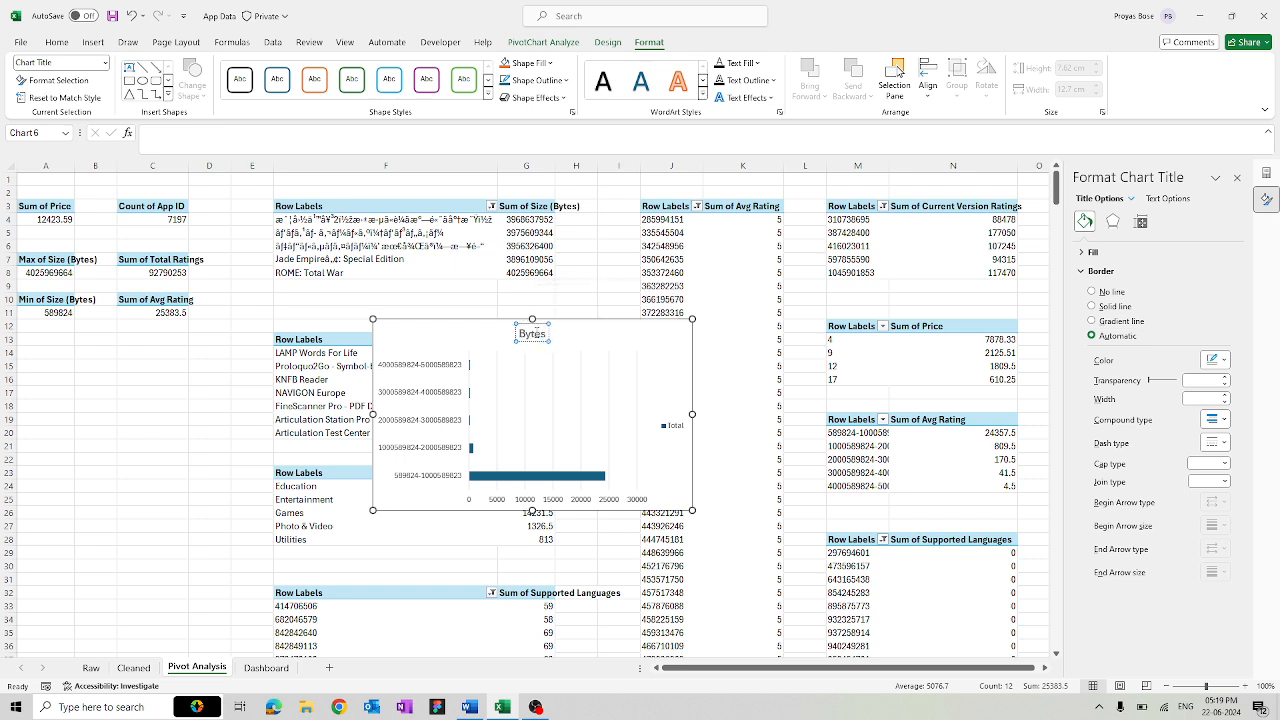
type(" group wise Avg Rating")
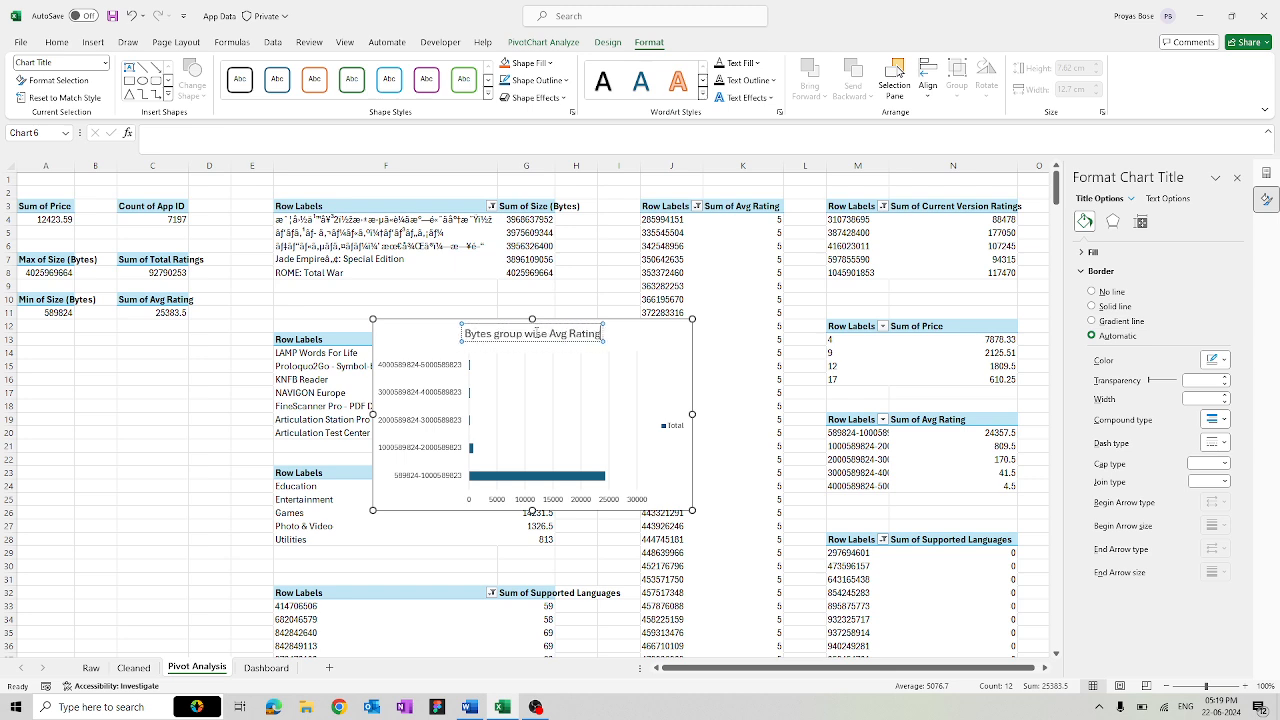
type("s")
- Remove the legend and gridlines from the Bytes group wise Avg Ratings chart and add data labels
left_click(671, 424)
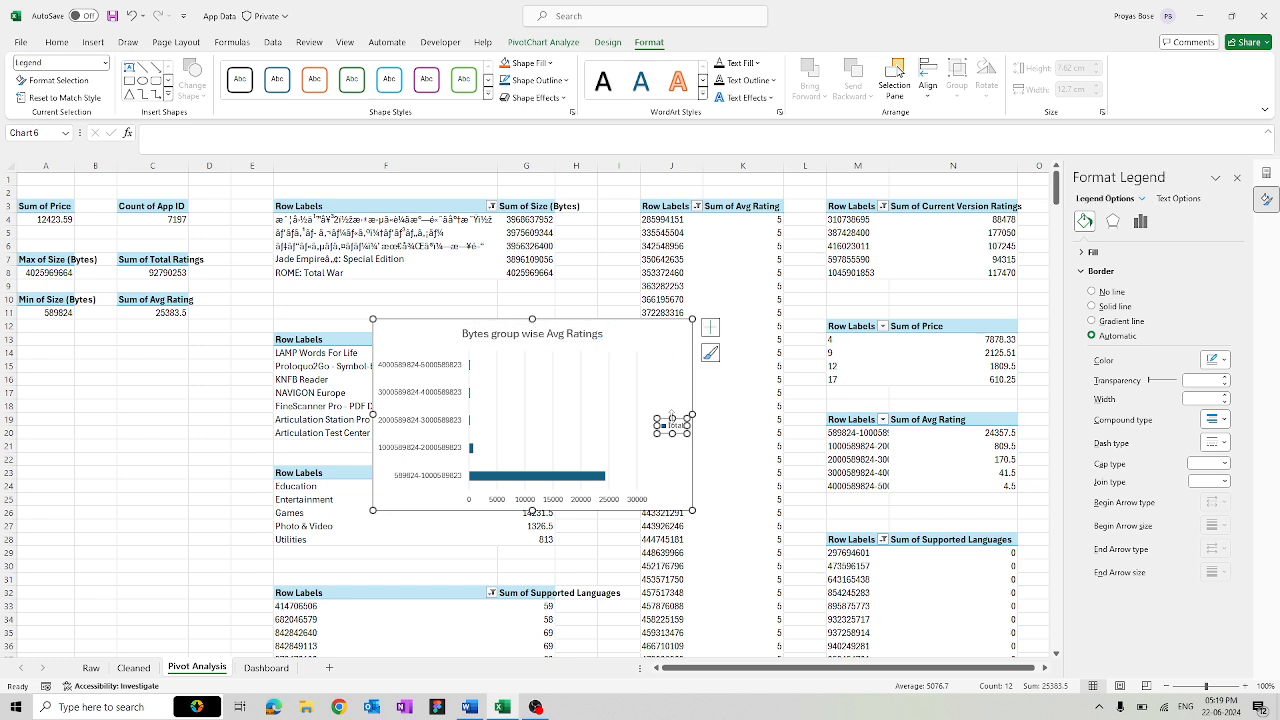
key("Delete")
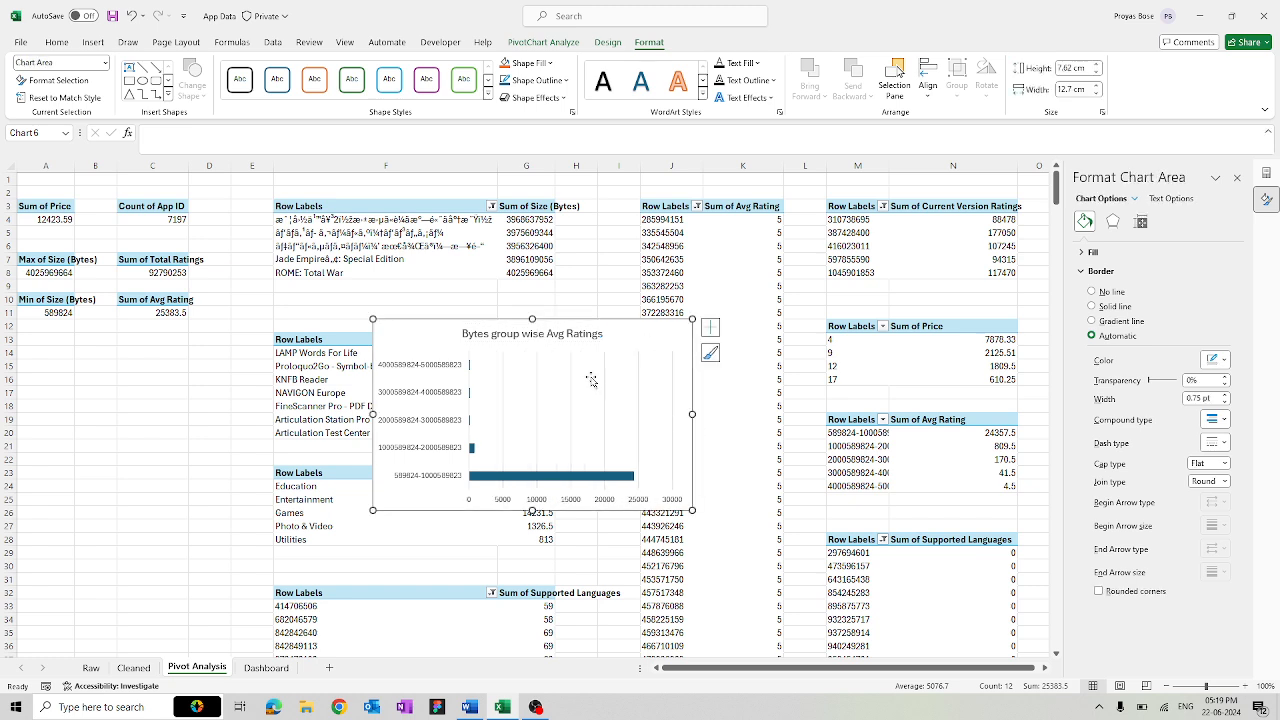
left_click(606, 386)
key("Escape")
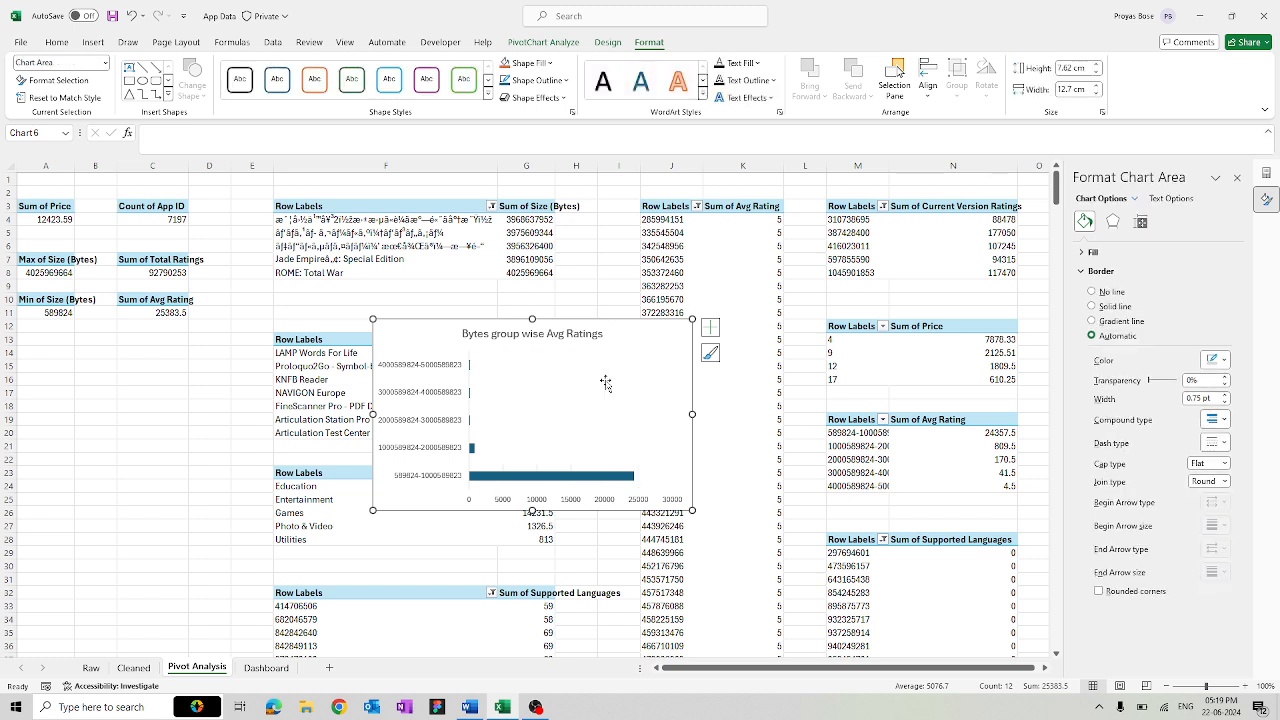
left_click(710, 327)
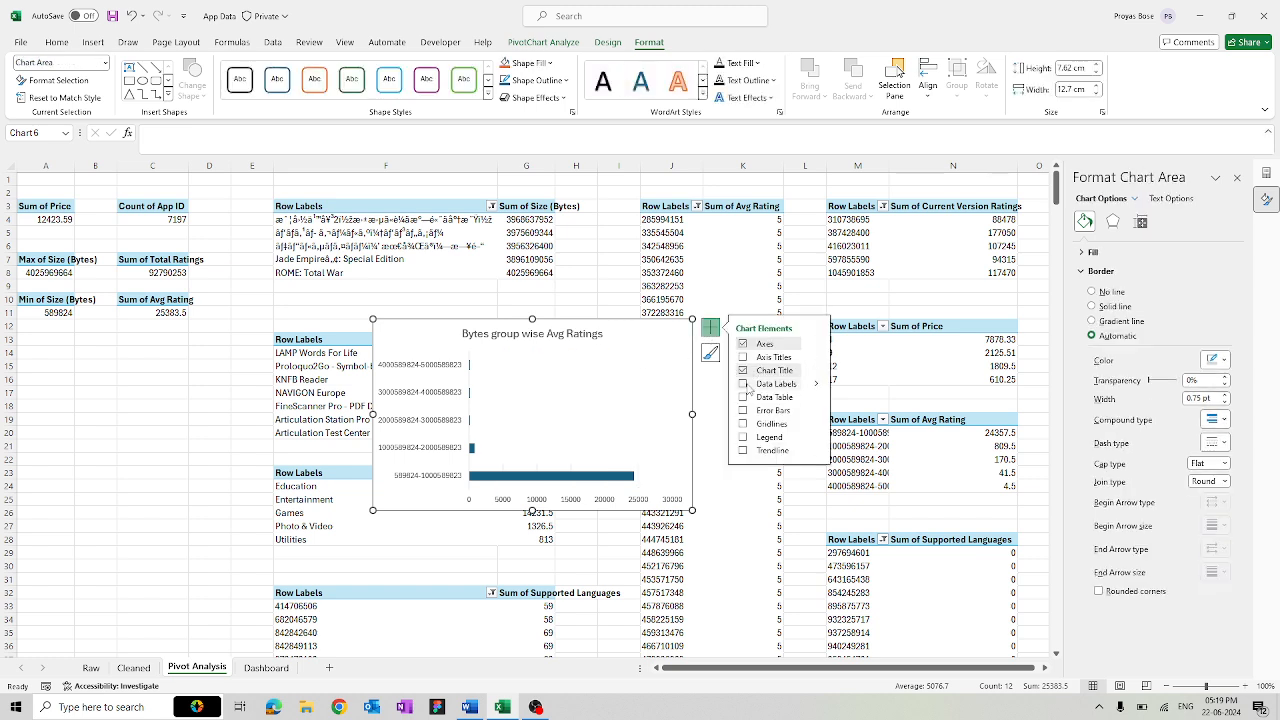
left_click(743, 386)
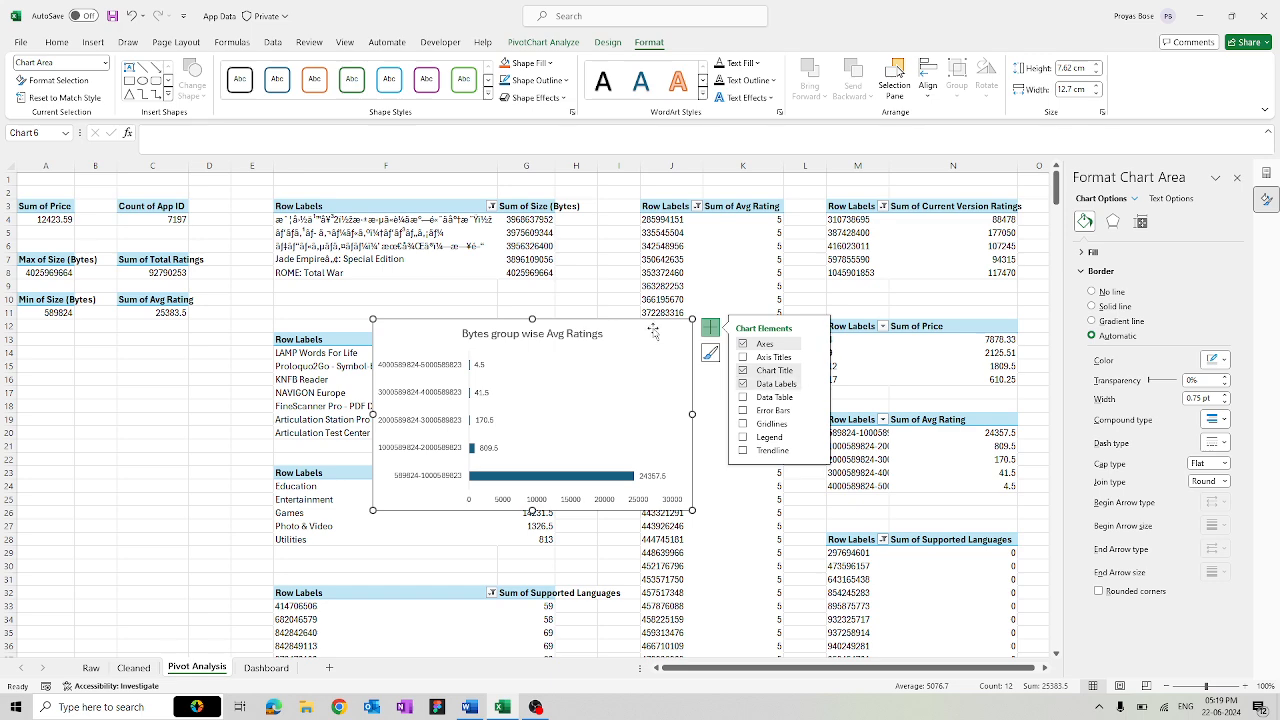
- Cut the Bytes group wise Avg Ratings chart and paste it onto the blank area beside the existing charts on the Dashboard sheet
key("Delete")
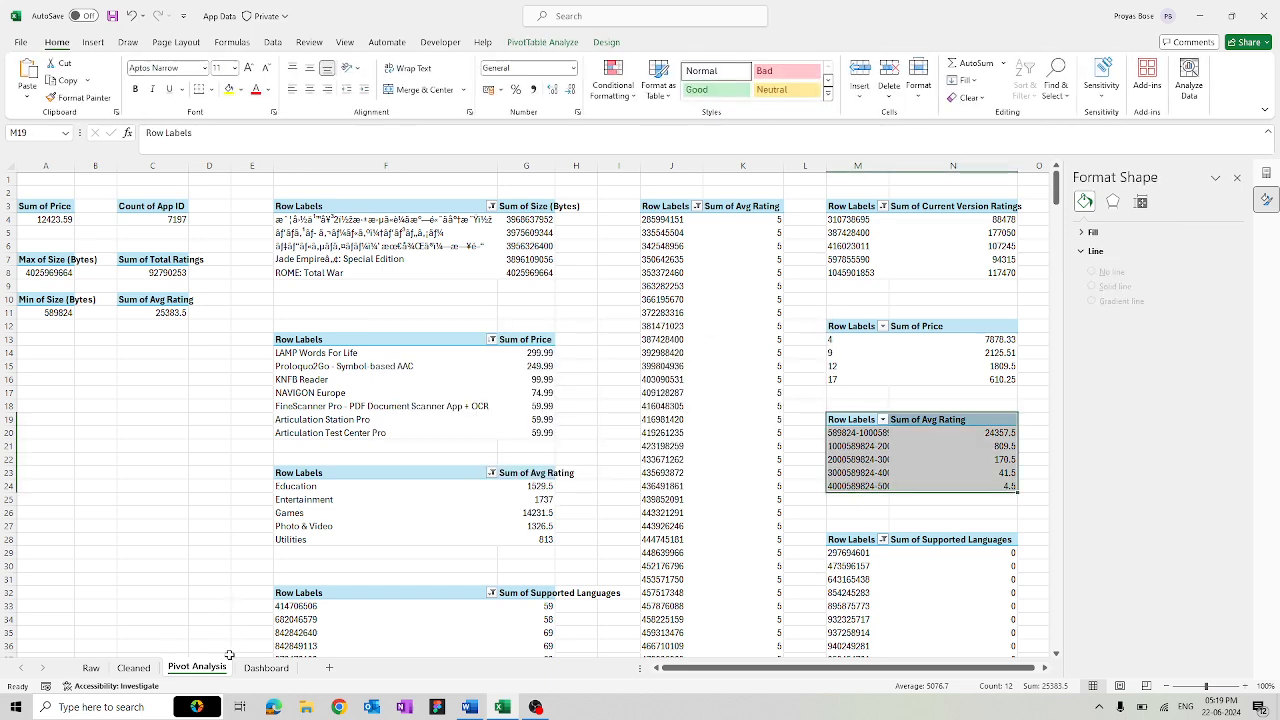
left_click(266, 668)
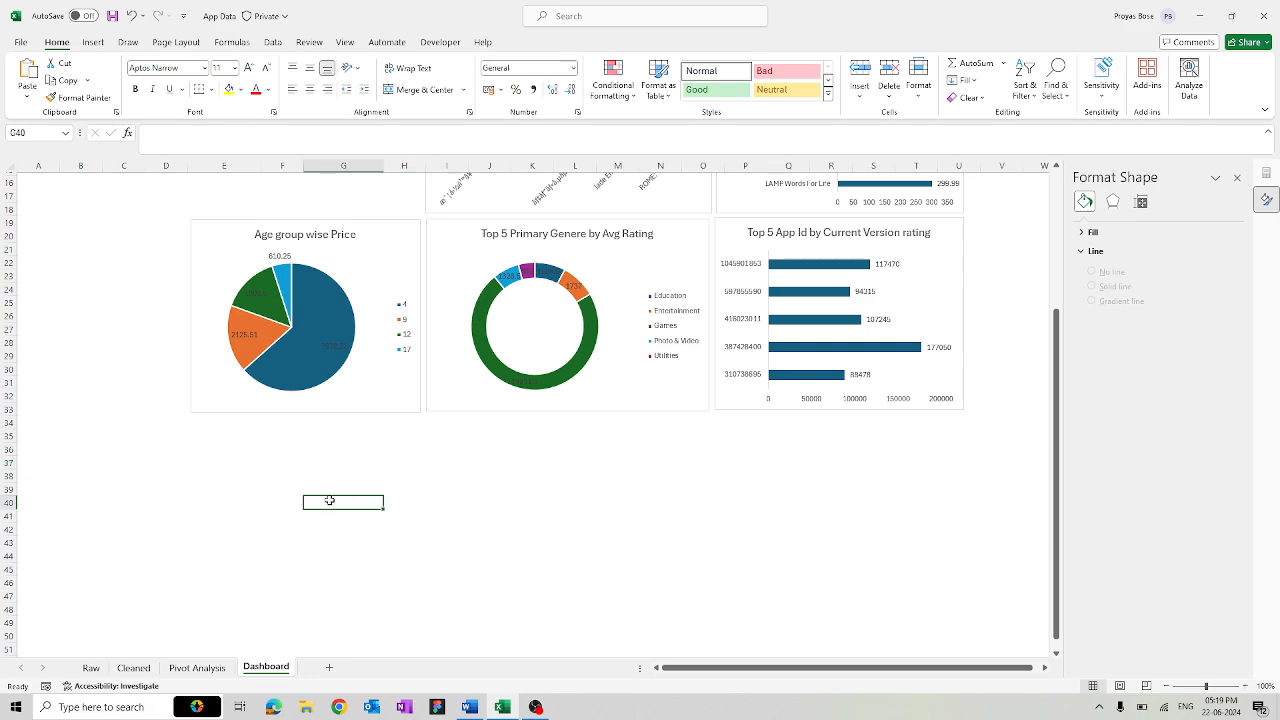
scroll(329, 500, "up", 5)
scroll(329, 500, "down", 5)
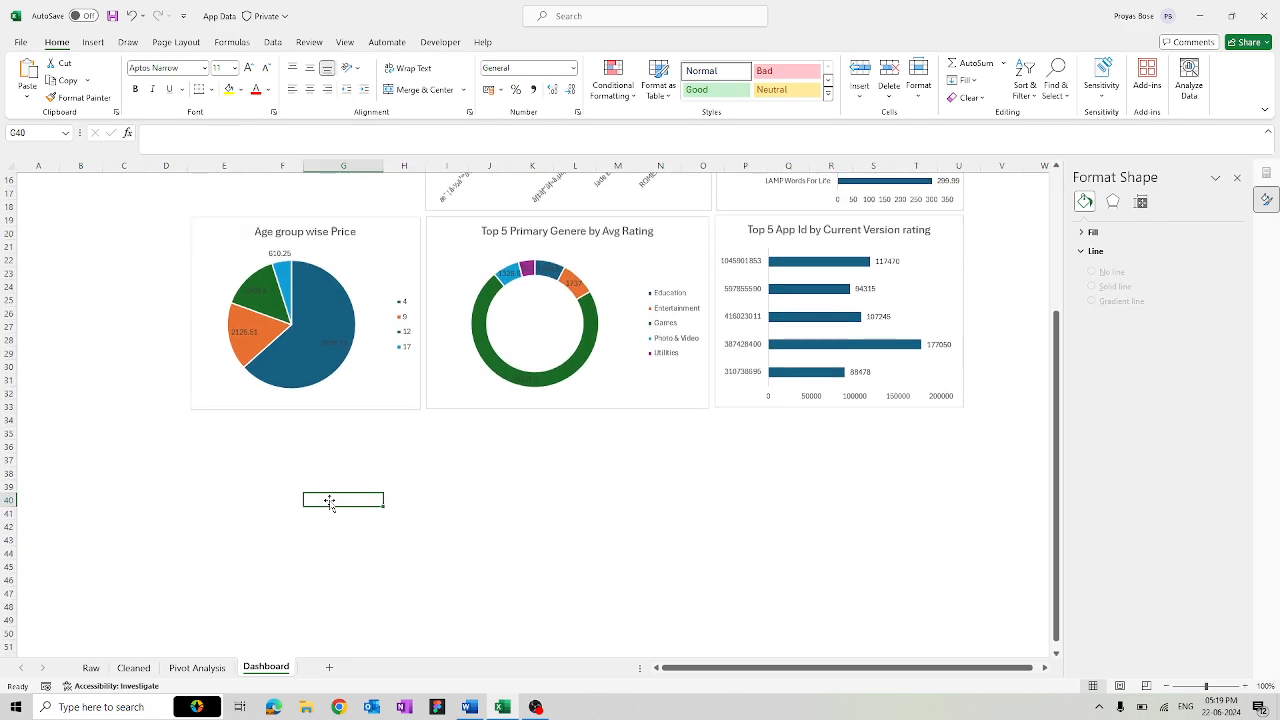
scroll(368, 451, "up", 5)
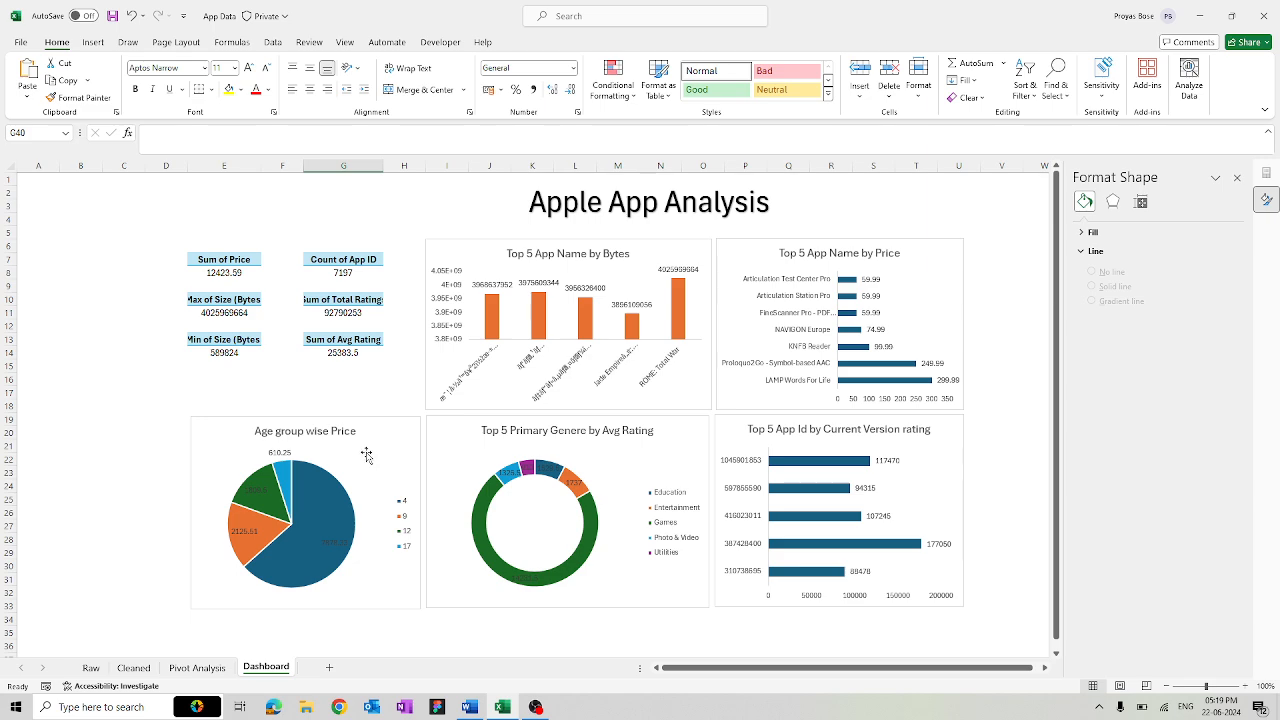
scroll(367, 455, "down", 3)
scroll(424, 473, "up", 3)
left_click_drag(804, 669, 850, 668)
left_click(1044, 668)
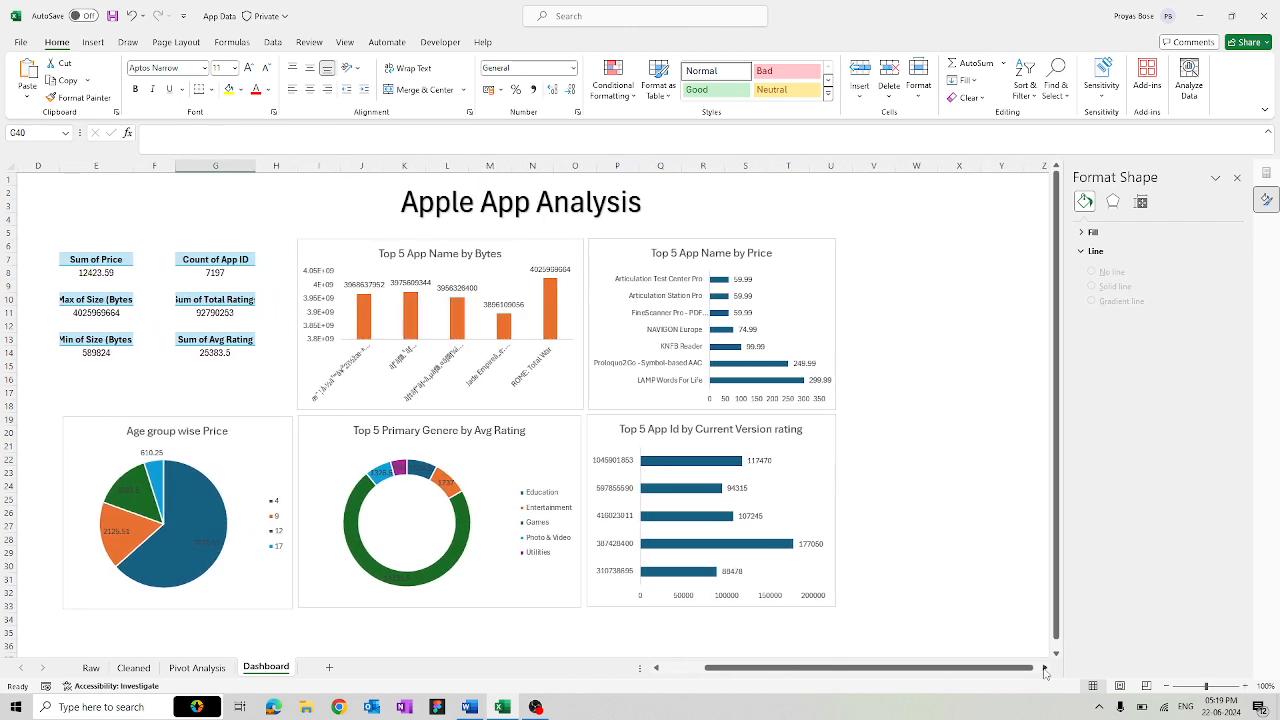
left_click(945, 408)
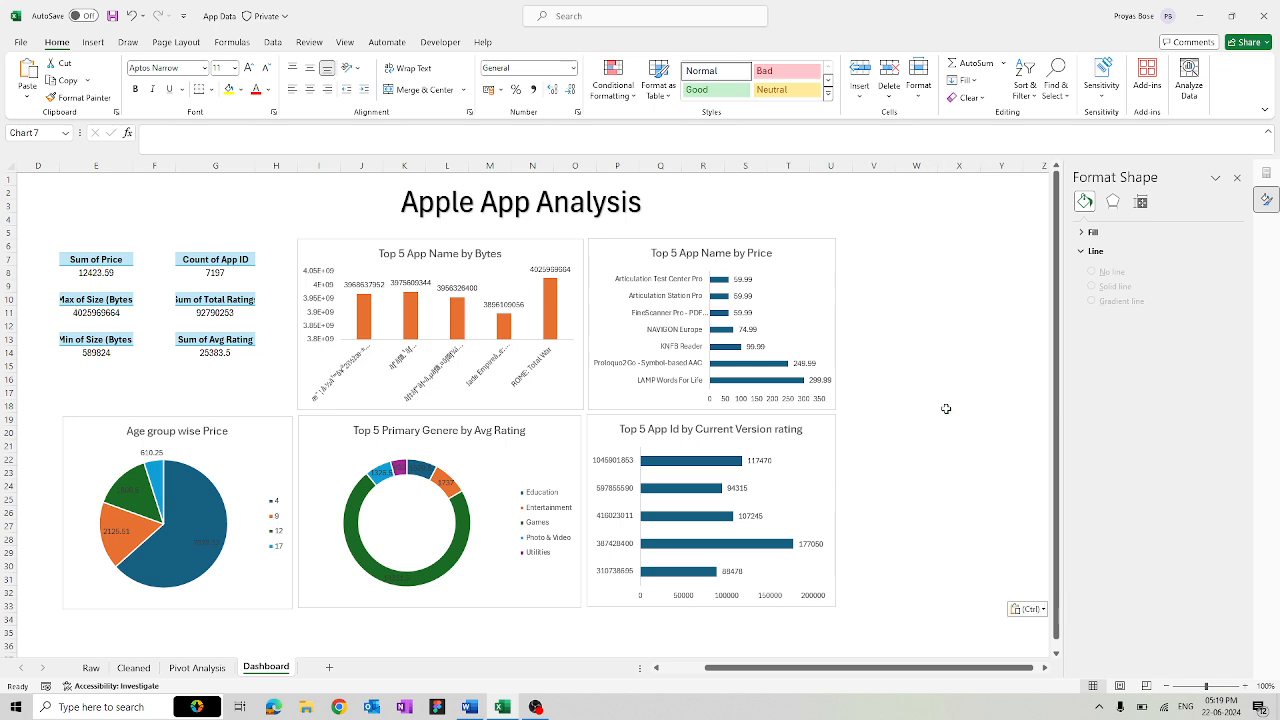
key("ctrl+v")
- Narrow the pasted chart, align it beside Top 5 App Name by Price, and stretch it to span both chart rows
left_click_drag(955, 408, 773, 277)
left_click_drag(752, 360, 838, 360)
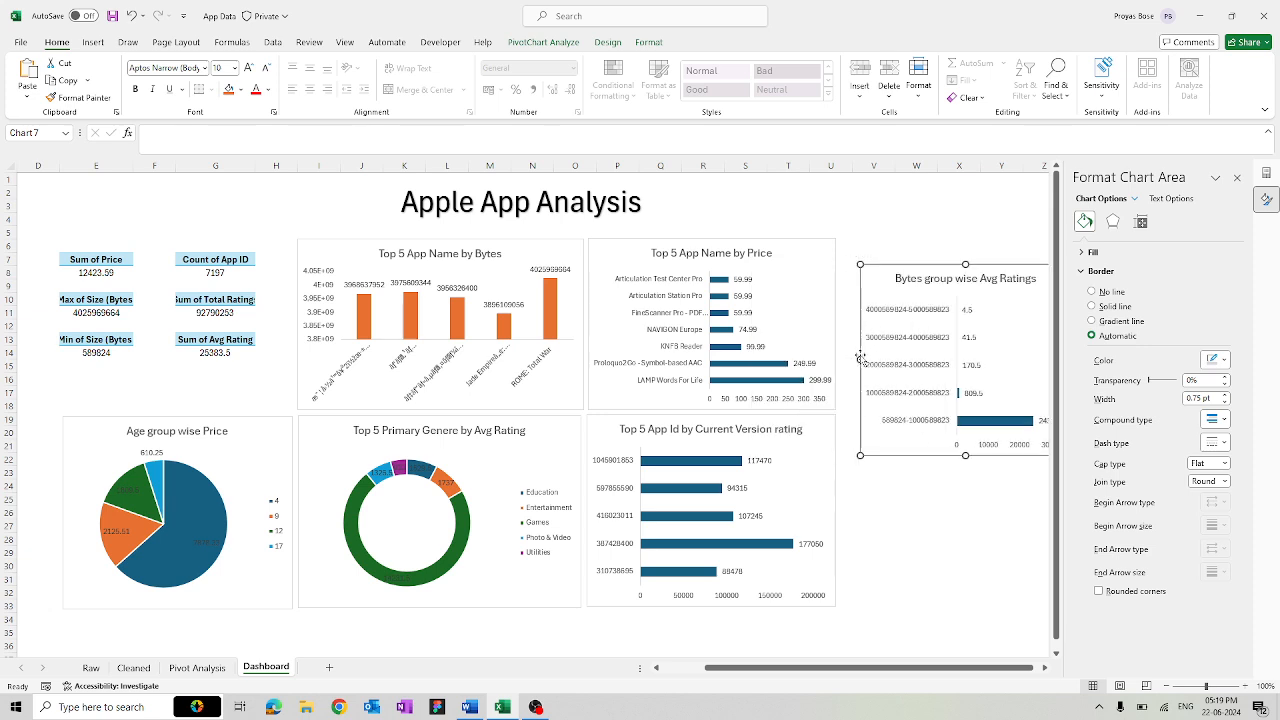
left_click_drag(860, 277, 850, 259)
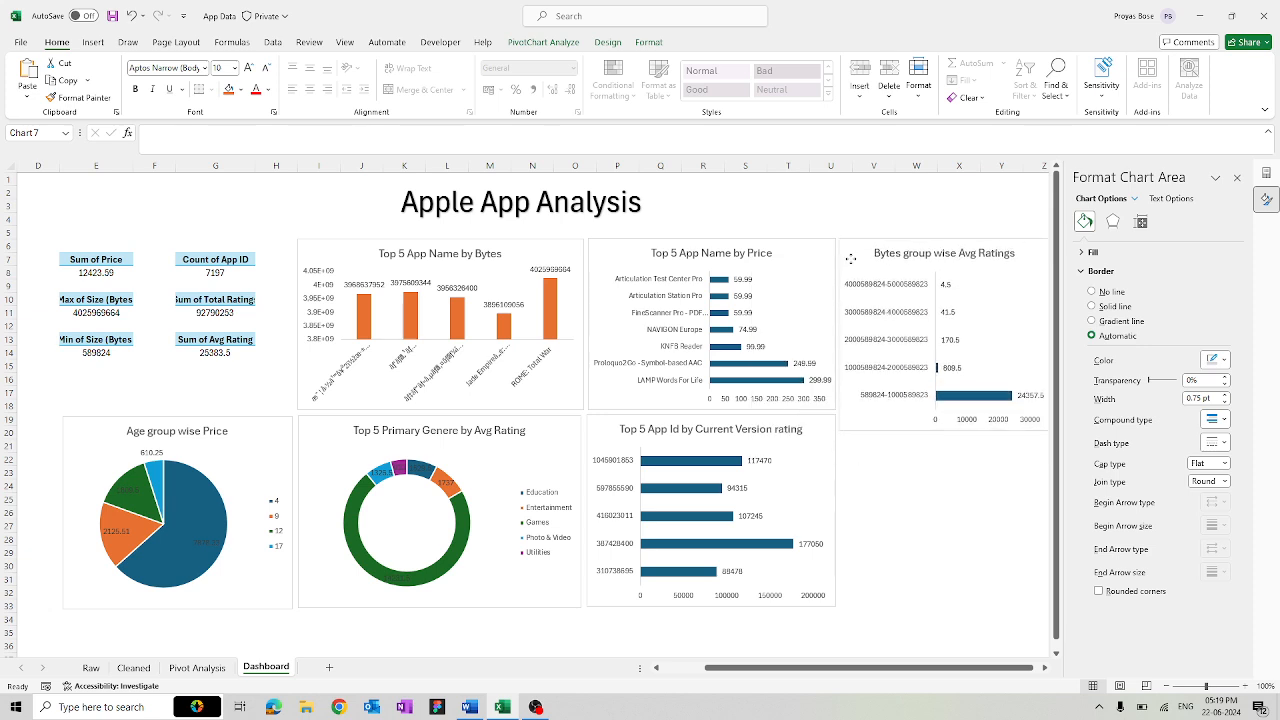
left_click(1045, 668)
left_click(1045, 668)
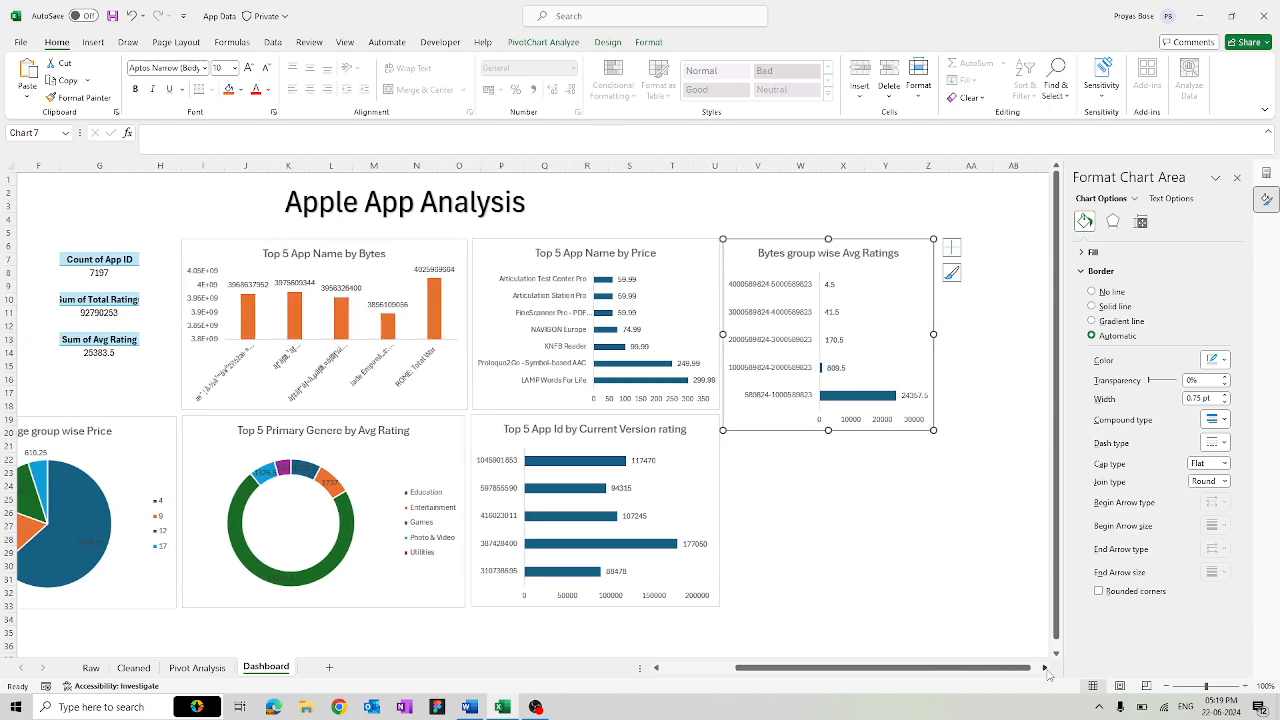
left_click_drag(828, 430, 828, 609)
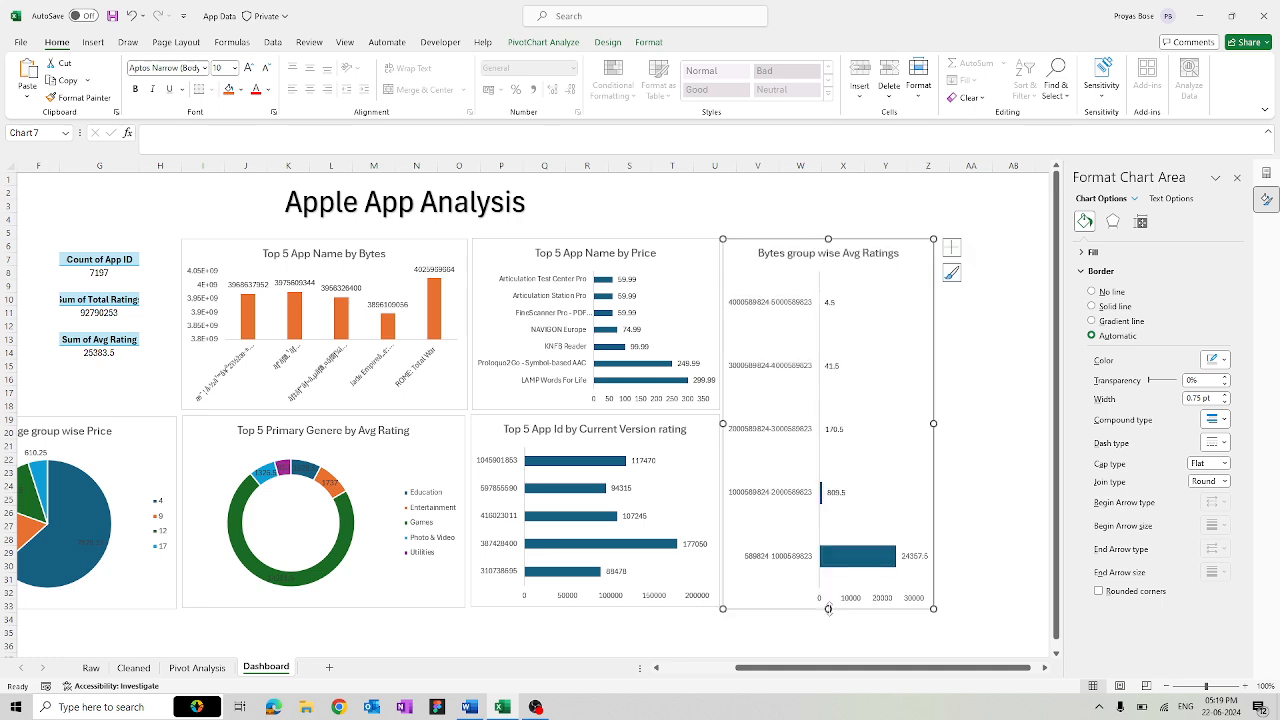
left_click(810, 634)
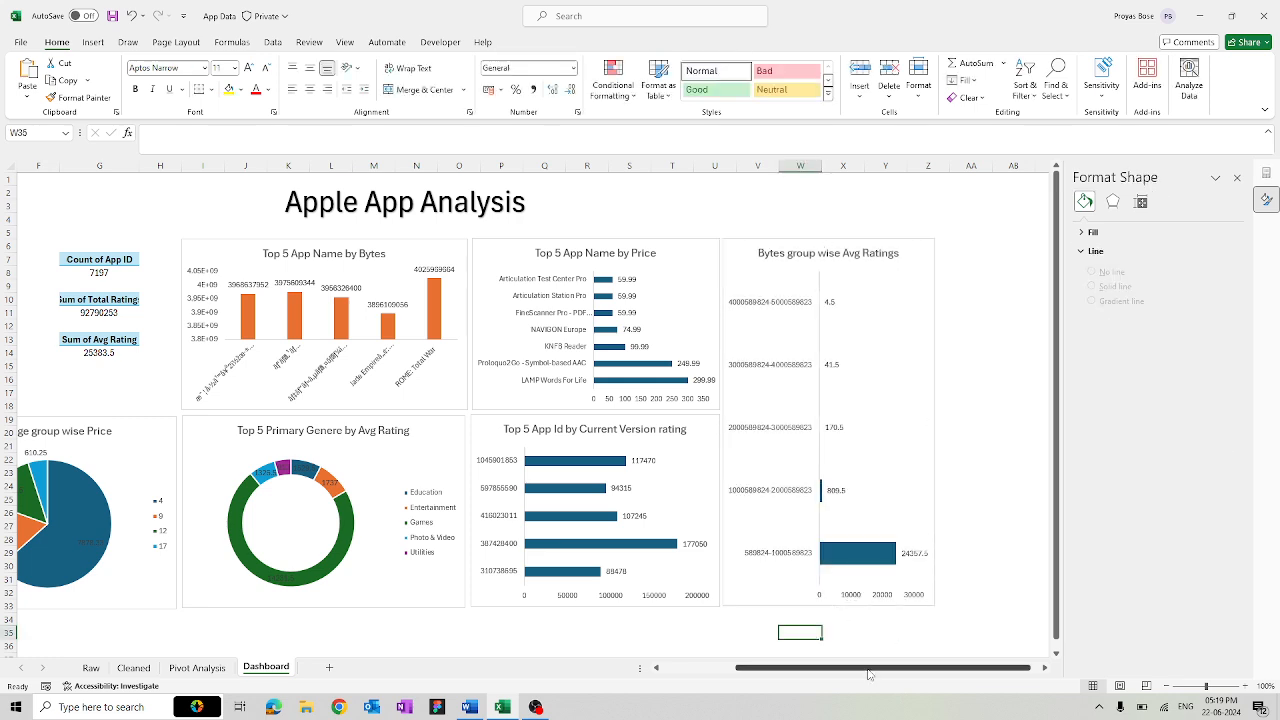
- Zoom the Dashboard sheet out to 90% and review the complete chart layout
mouse_move(868, 673)
left_mouse_down()
mouse_move(771, 679)
mouse_move(846, 673)
left_mouse_up()
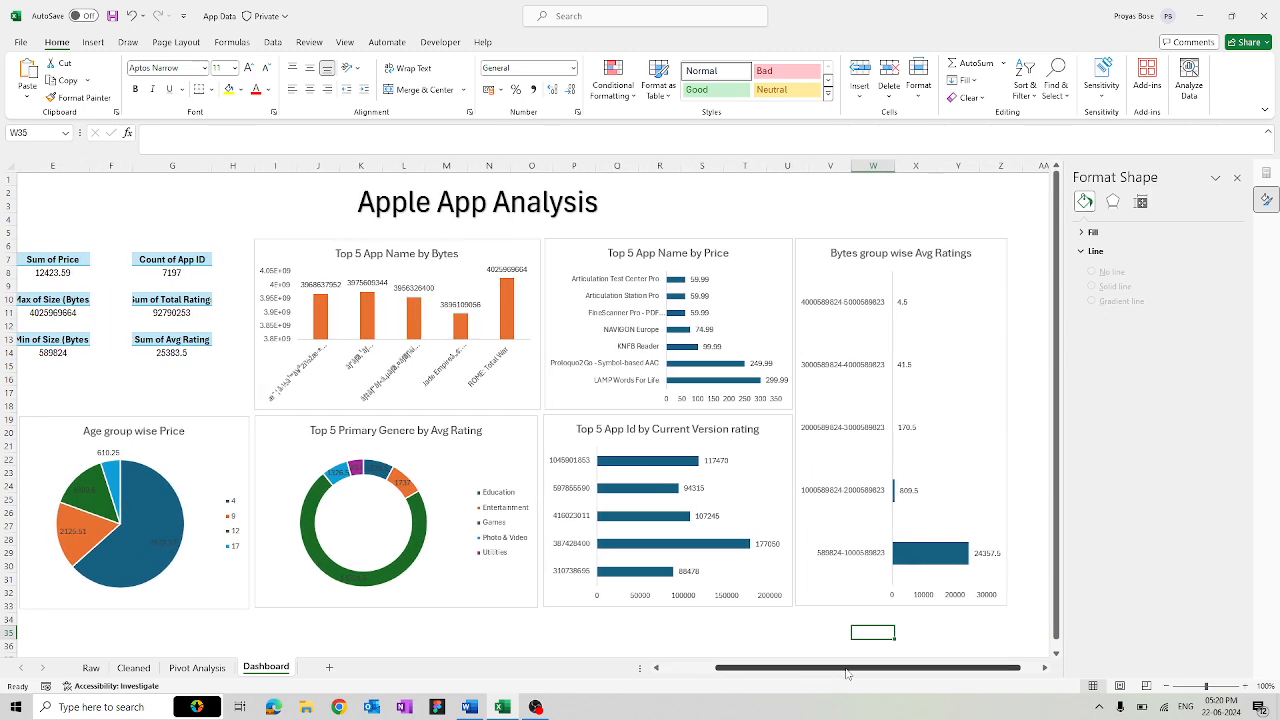
left_click(1176, 686)
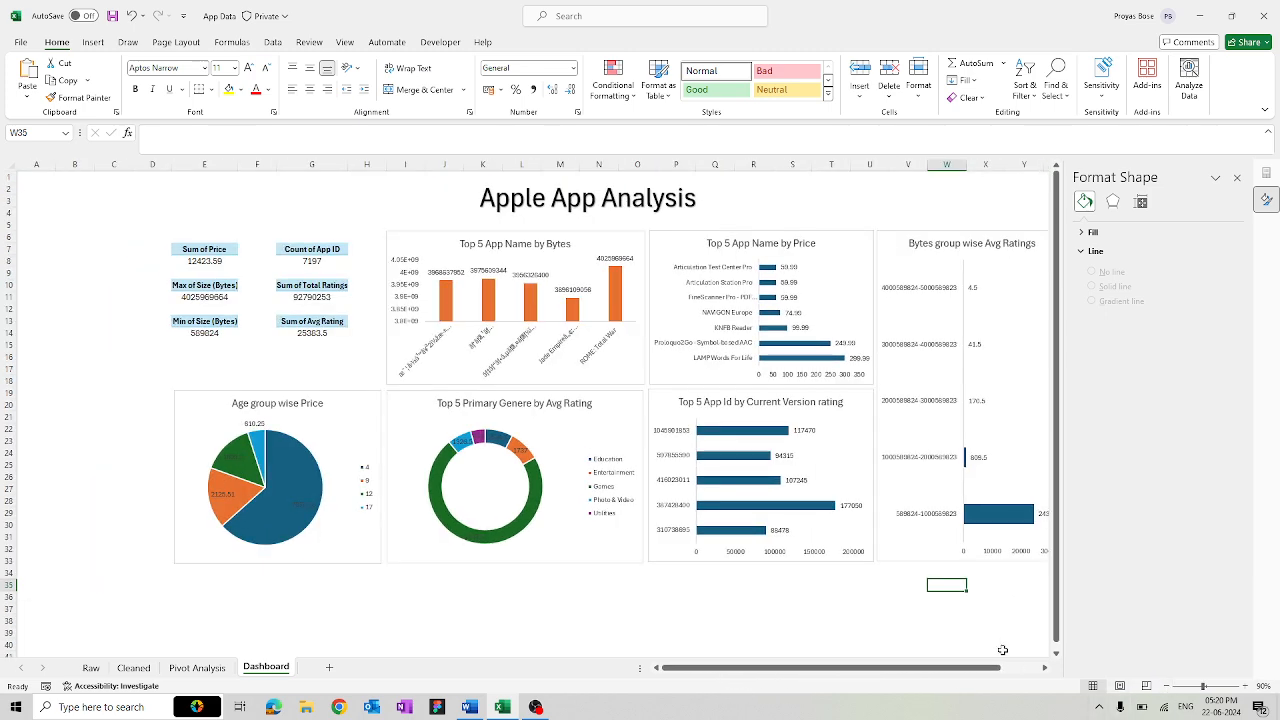
left_click_drag(994, 668, 1027, 670)
left_click(848, 599)
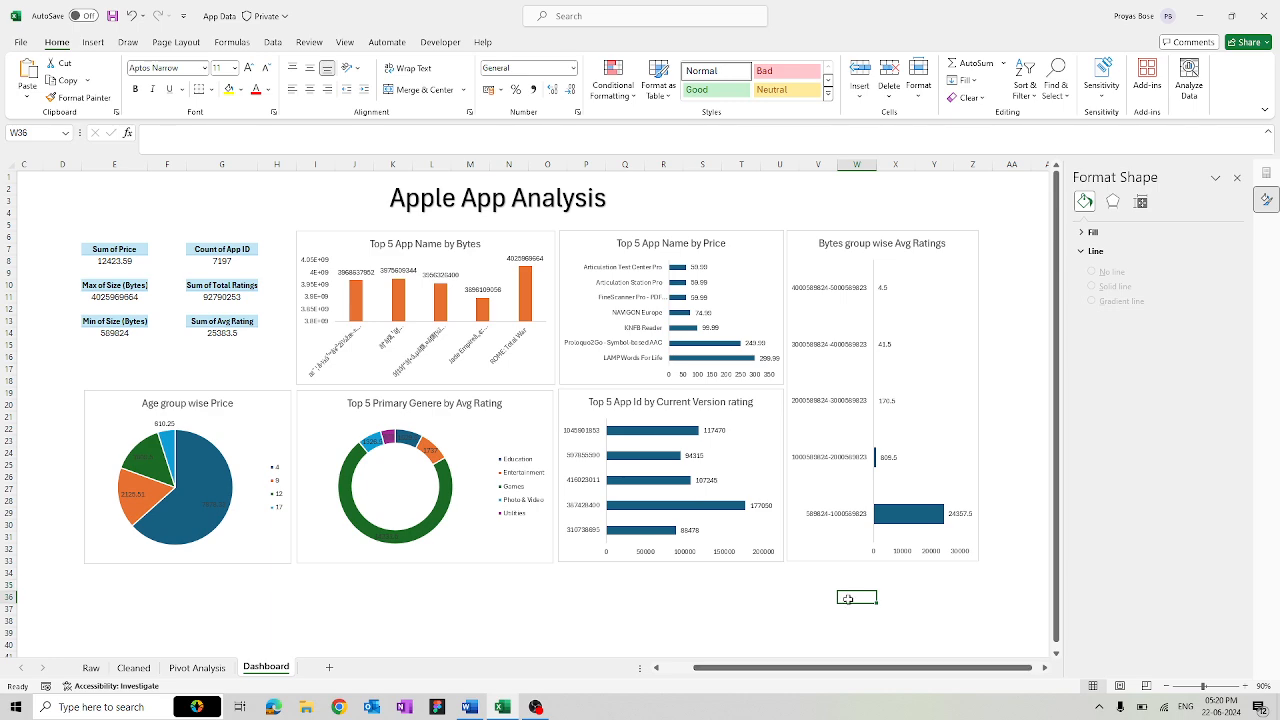
- Examine the pivot tables on the Pivot Analysis sheet for ones still missing from the dashboard
left_click(224, 672)
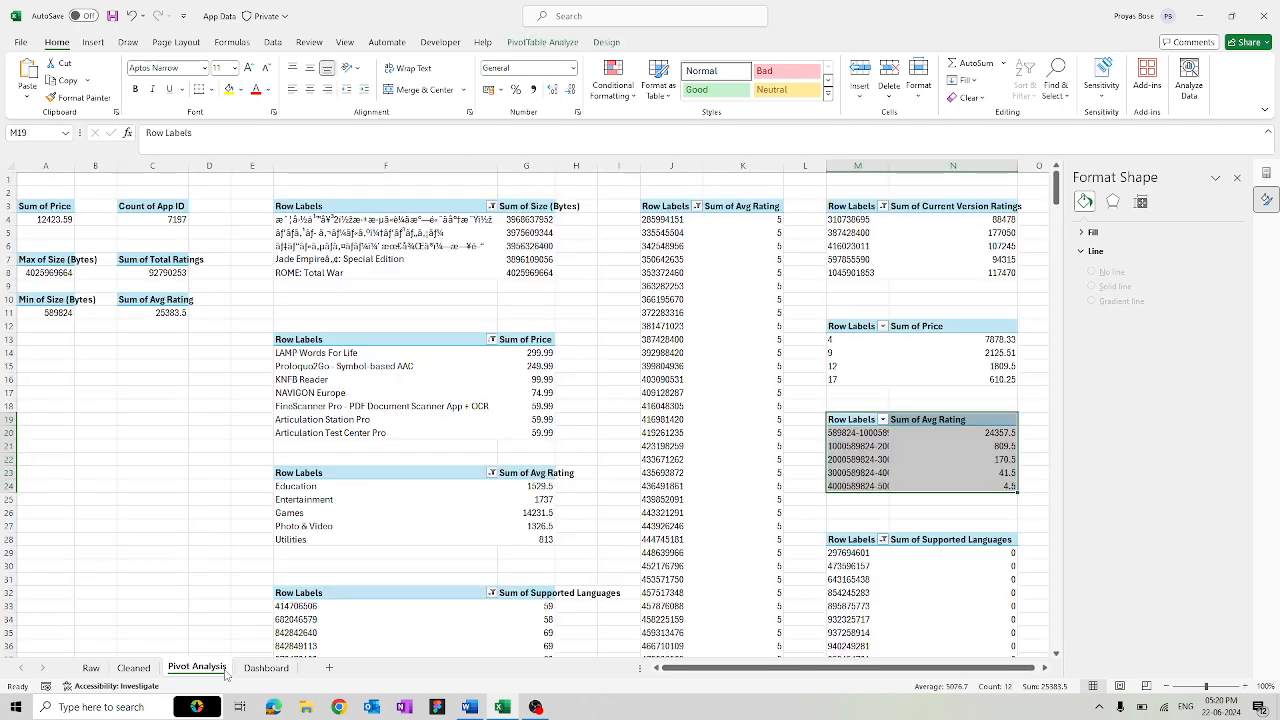
scroll(533, 433, "down", 10)
scroll(533, 433, "up", 5)
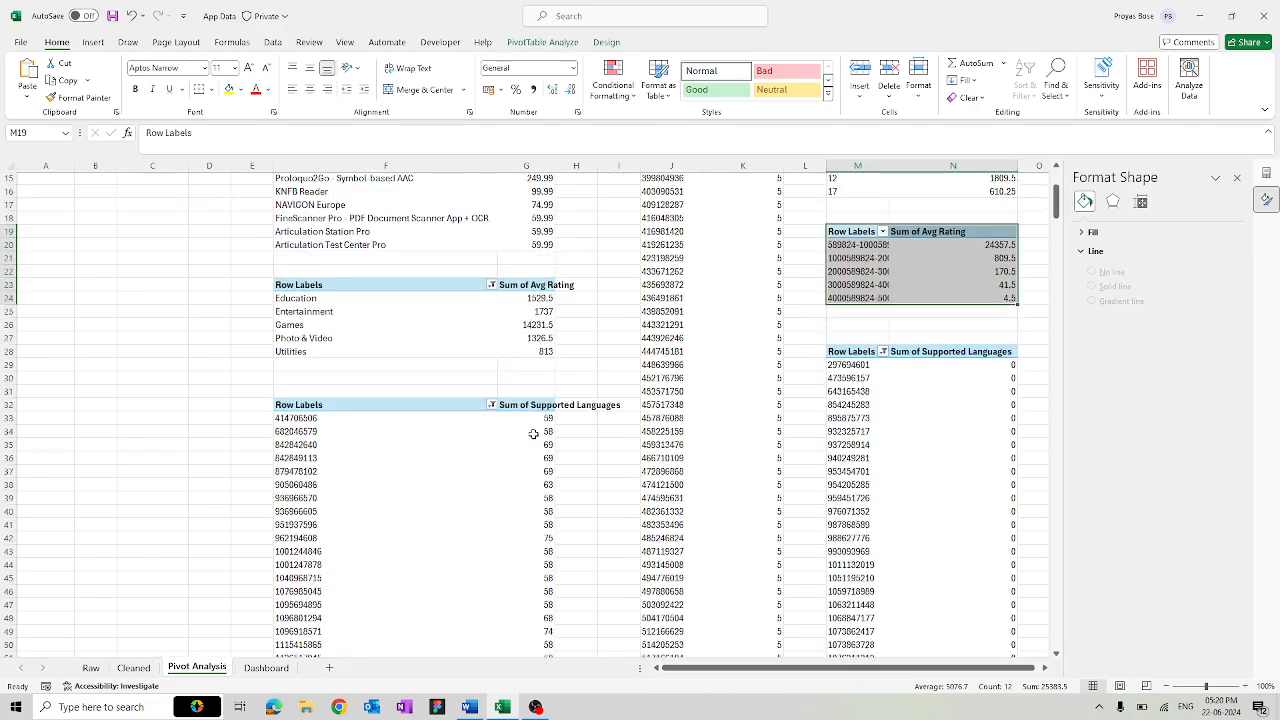
scroll(533, 433, "down", 2)
scroll(533, 433, "down", 3)
scroll(533, 433, "right", 5)
scroll(533, 433, "left", 5)
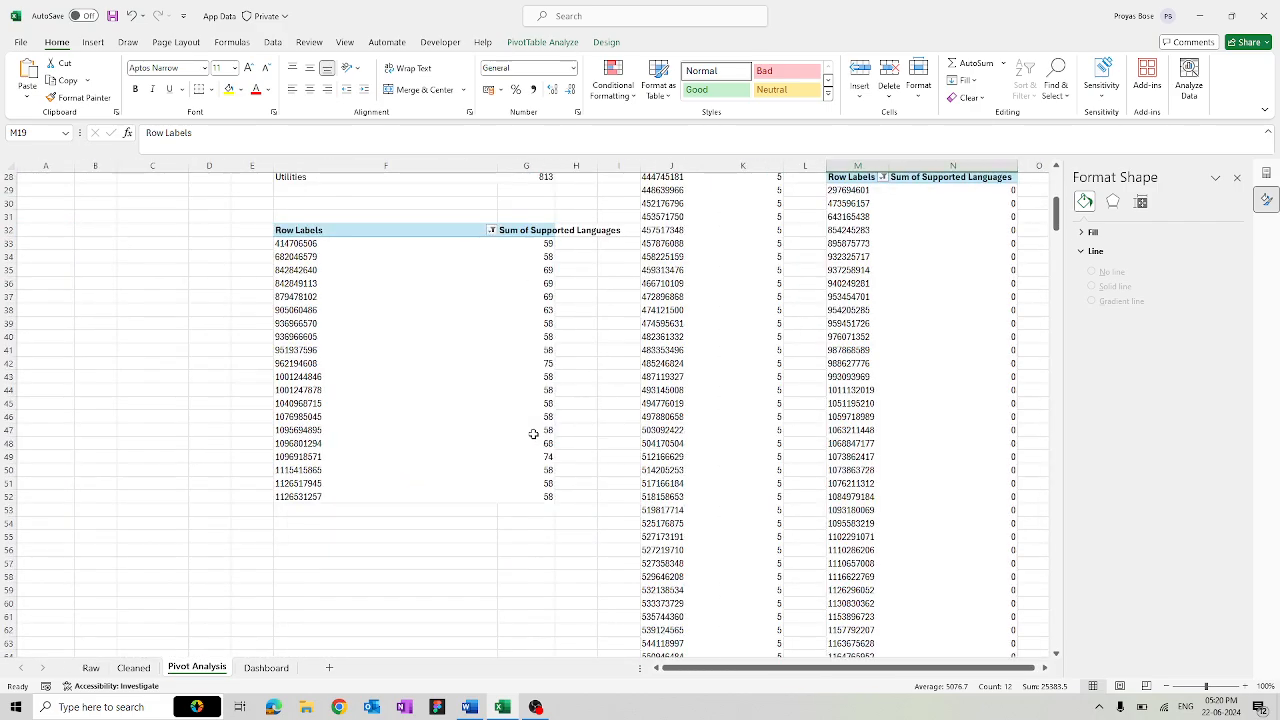
scroll(533, 433, "up", 7)
scroll(533, 433, "up", 3)
scroll(533, 433, "down", 8)
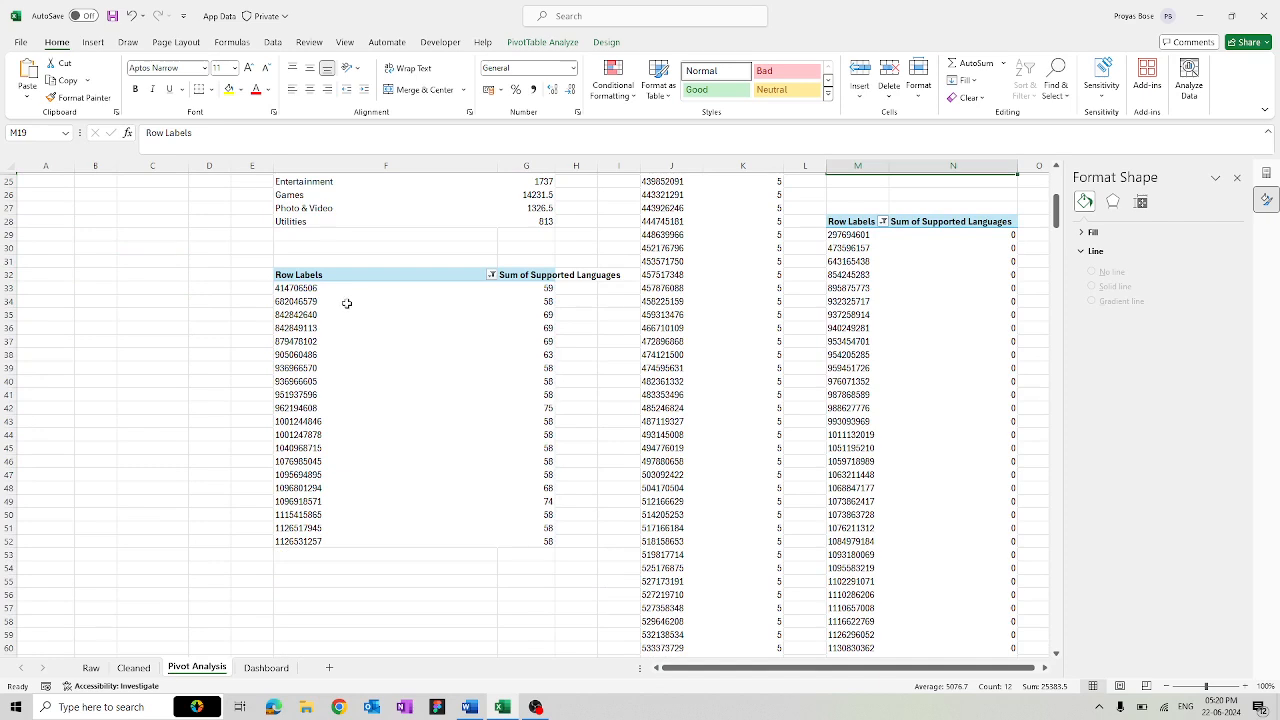
- Copy the Sum of Supported Languages pivot table at F32:G52 and paste it at cell I35 of the Dashboard sheet
left_click_drag(321, 271, 549, 540)
key("ctrl+c")
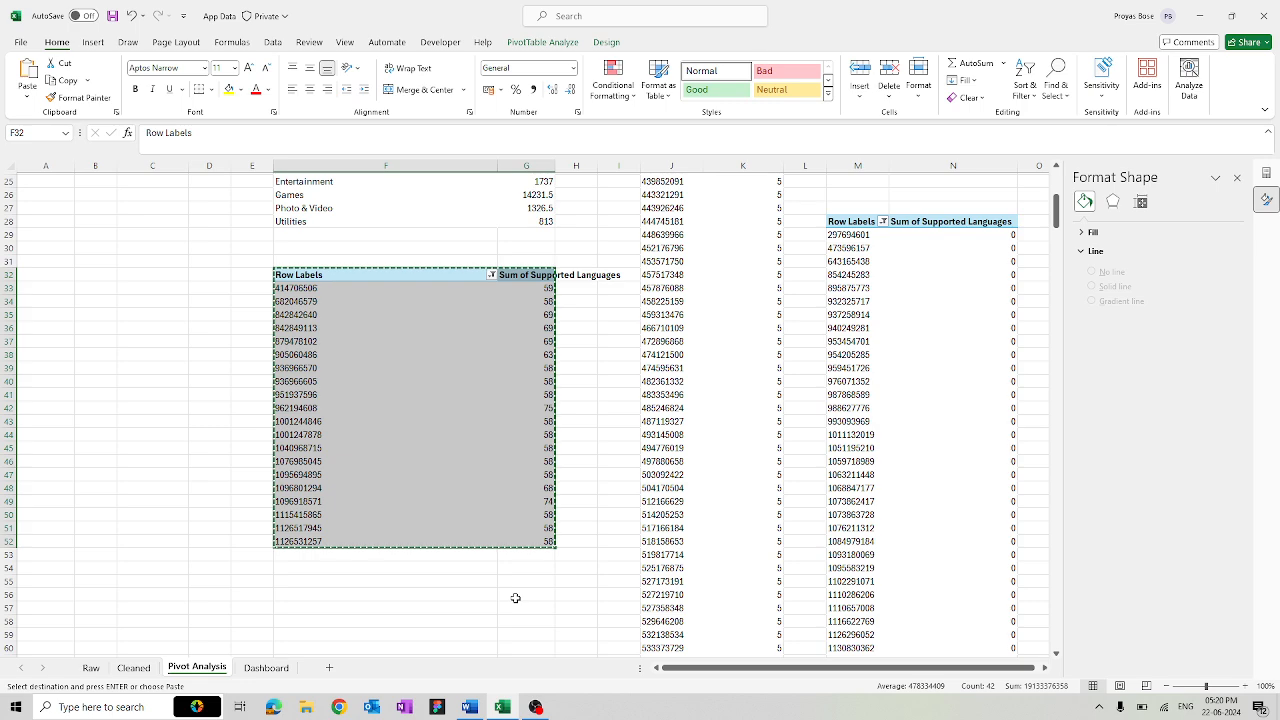
left_click(267, 668)
scroll(330, 620, "down", 6)
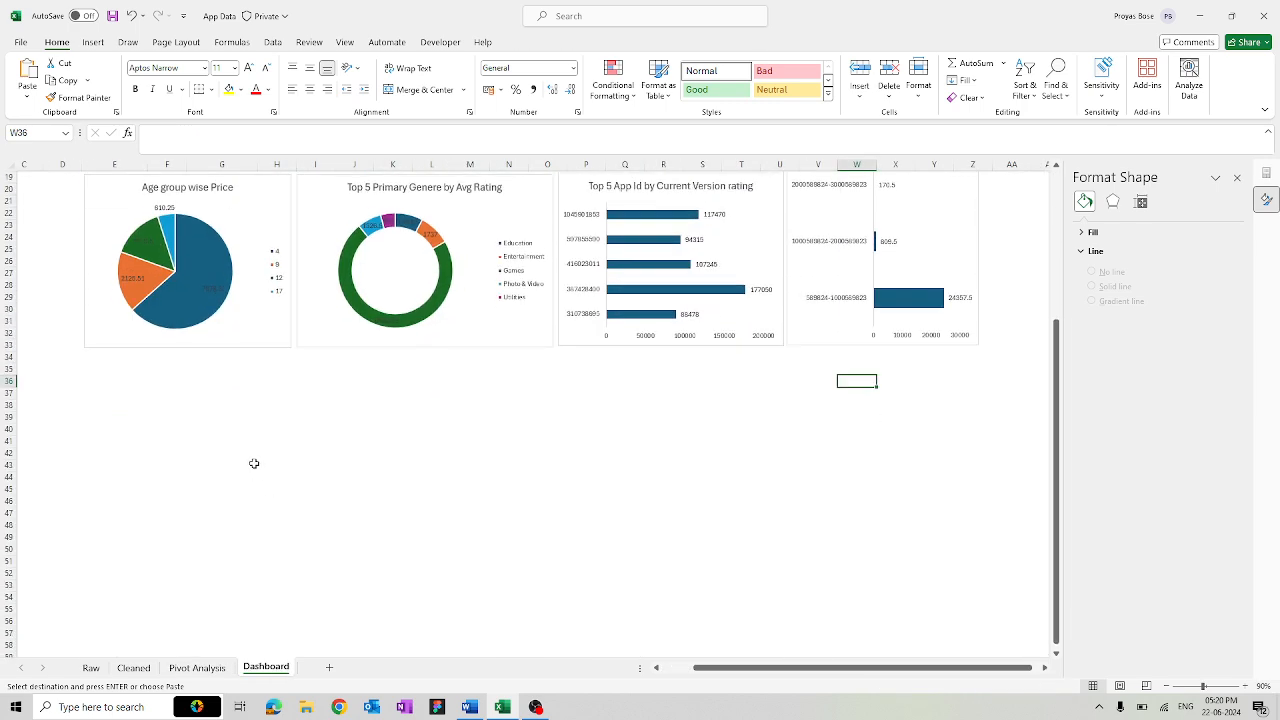
left_click(315, 369)
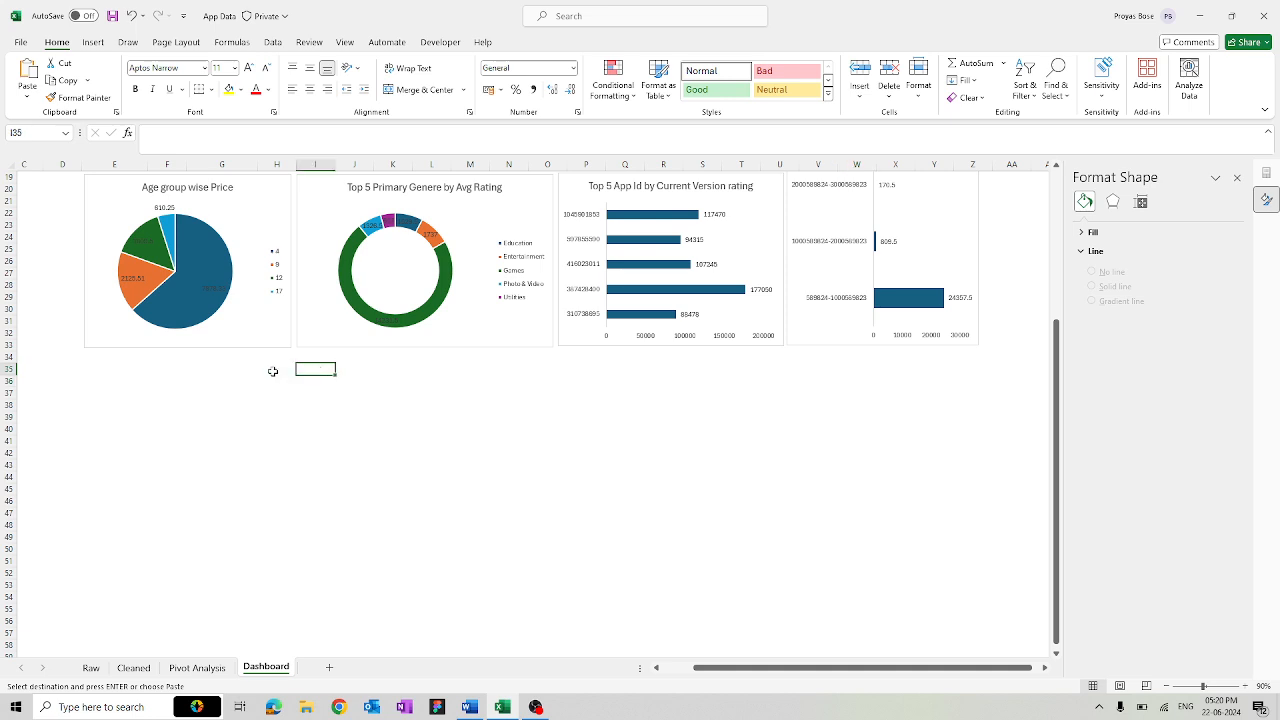
key("ctrl+v")
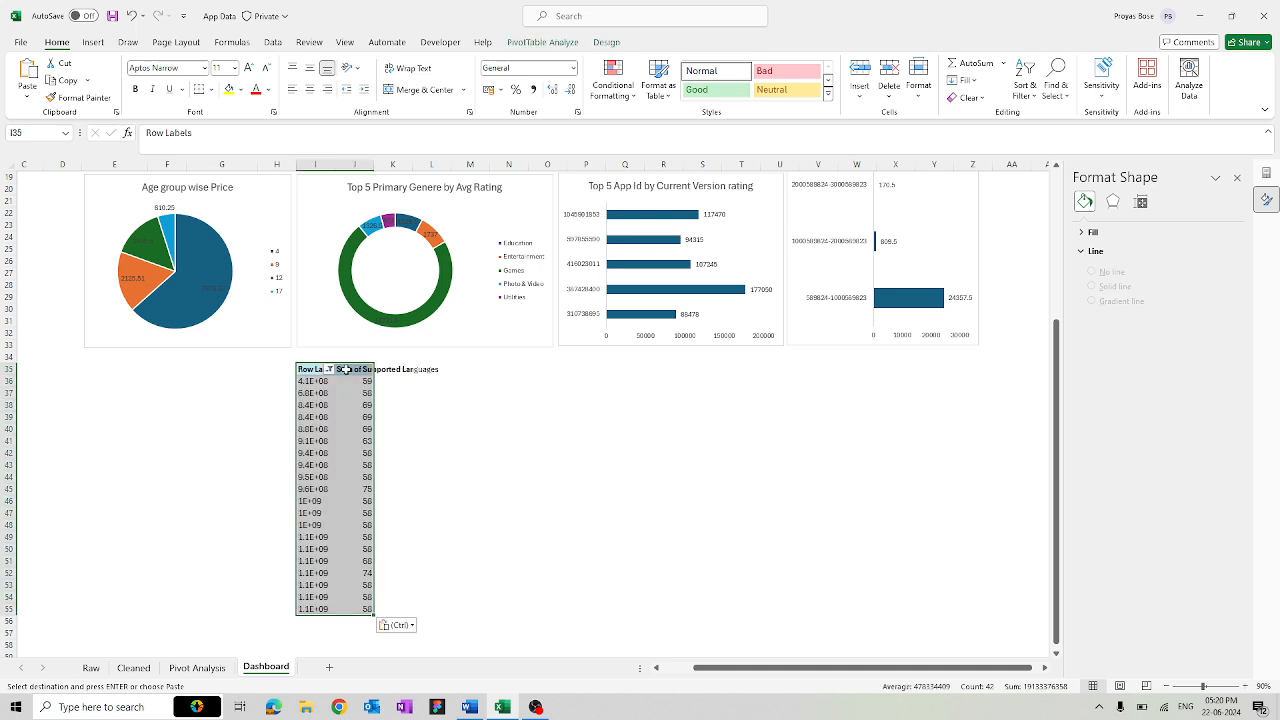
- Widen columns I and J on the Dashboard sheet to fit the pasted pivot table's app IDs and header
double_click(377, 163)
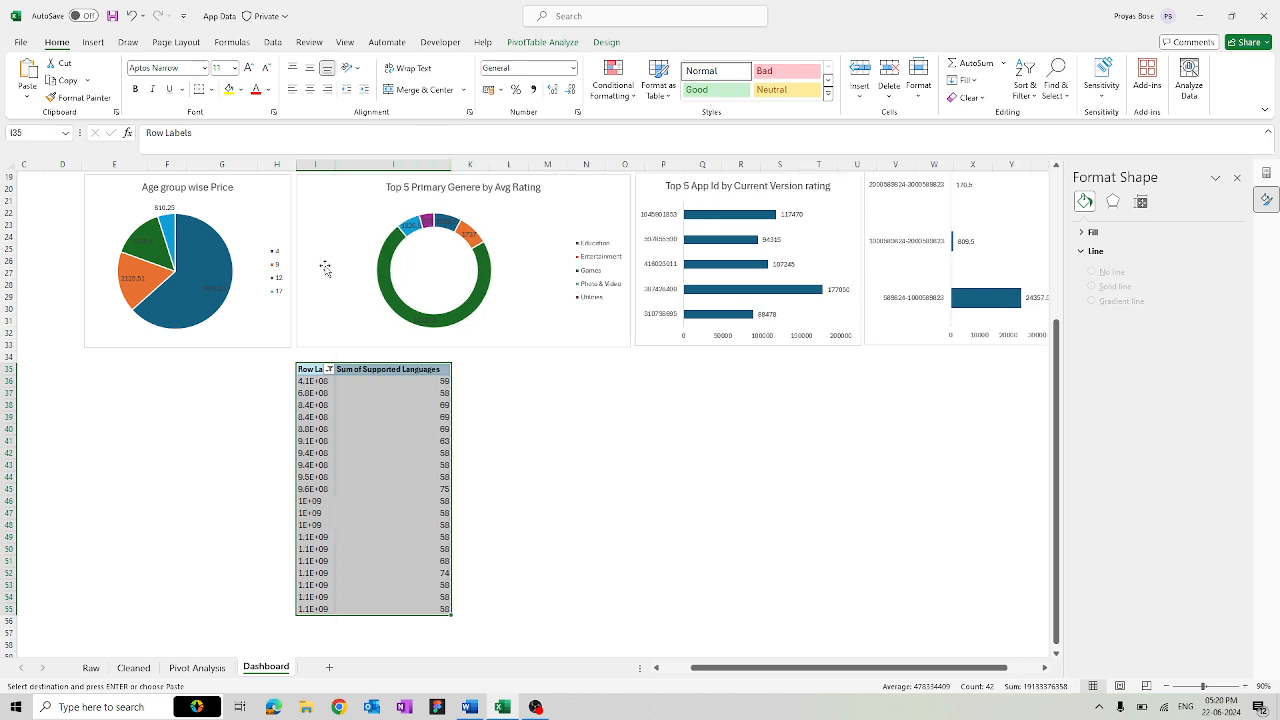
double_click(333, 165)
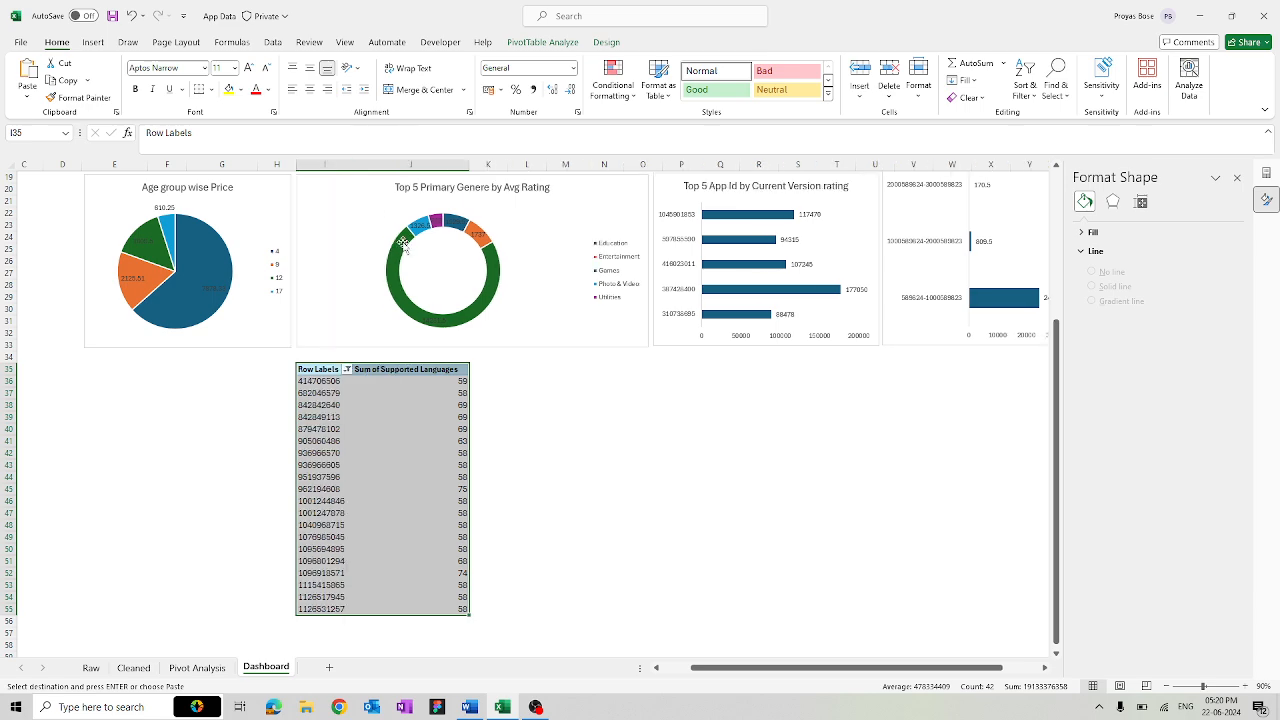
left_click_drag(354, 163, 390, 163)
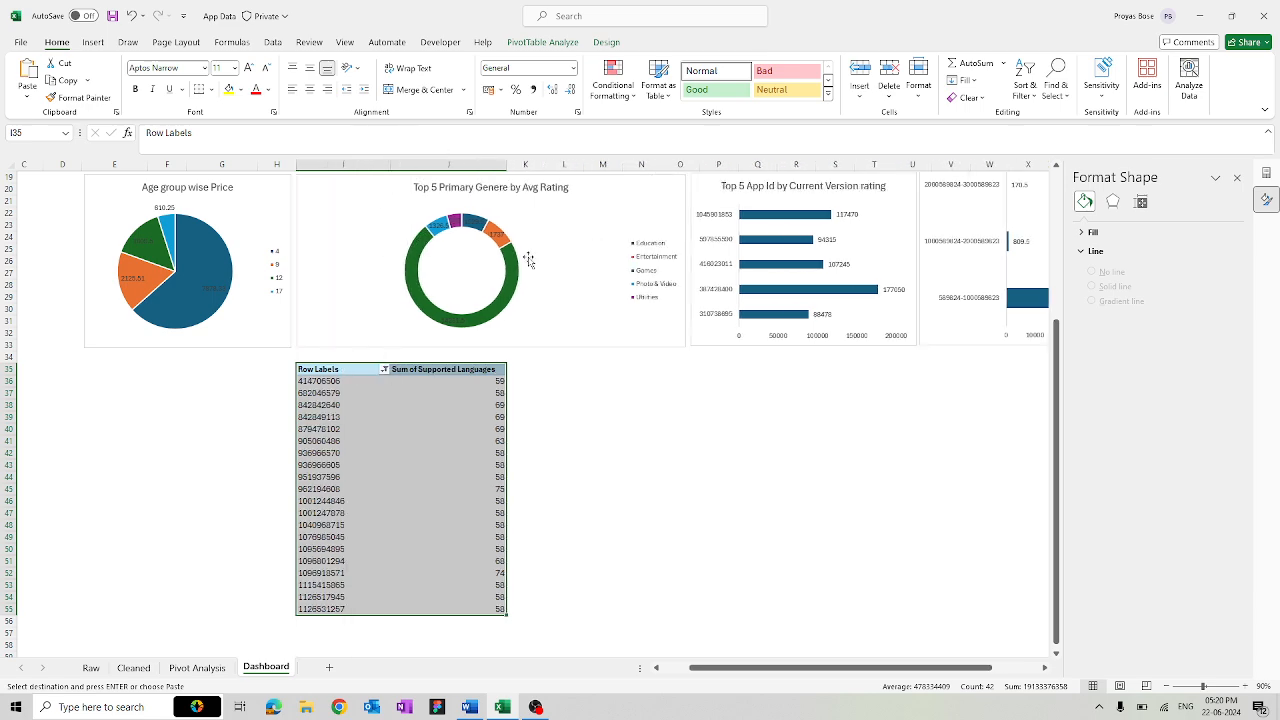
- Narrow columns I and J on the Dashboard sheet to pull the stretched charts back in
scroll(525, 257, "up", 6)
right_click(529, 240)
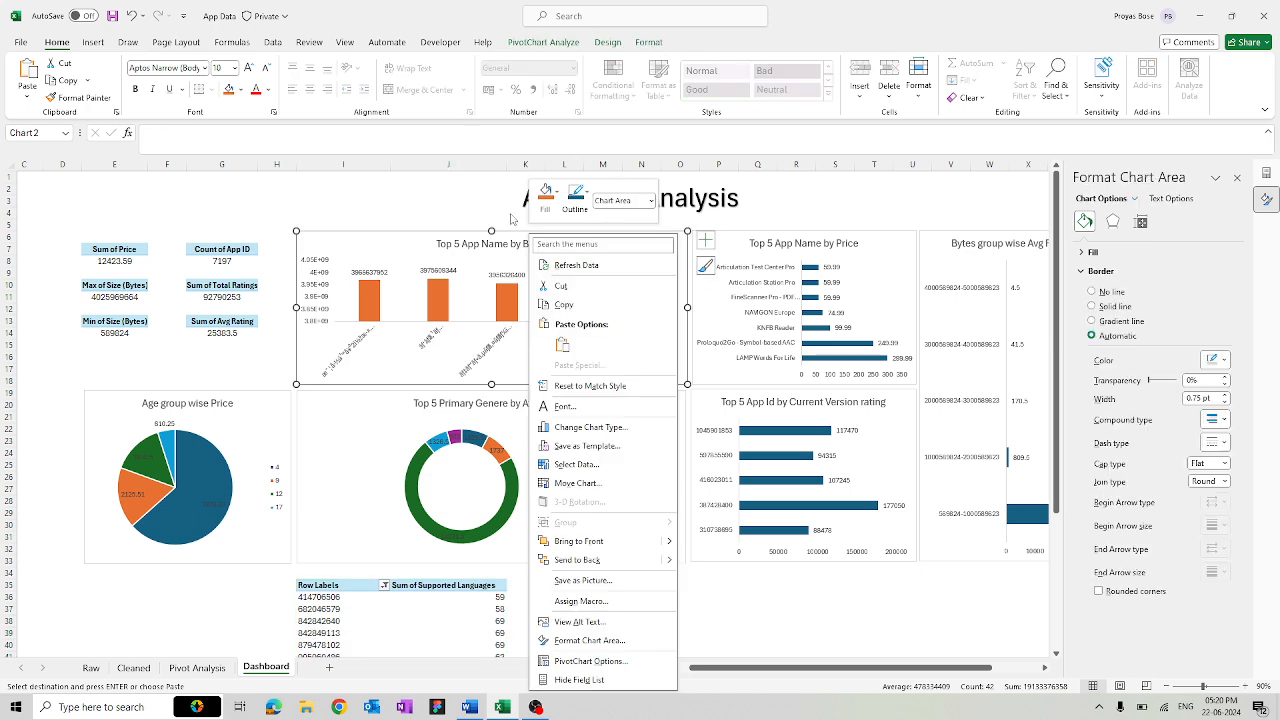
key("Escape")
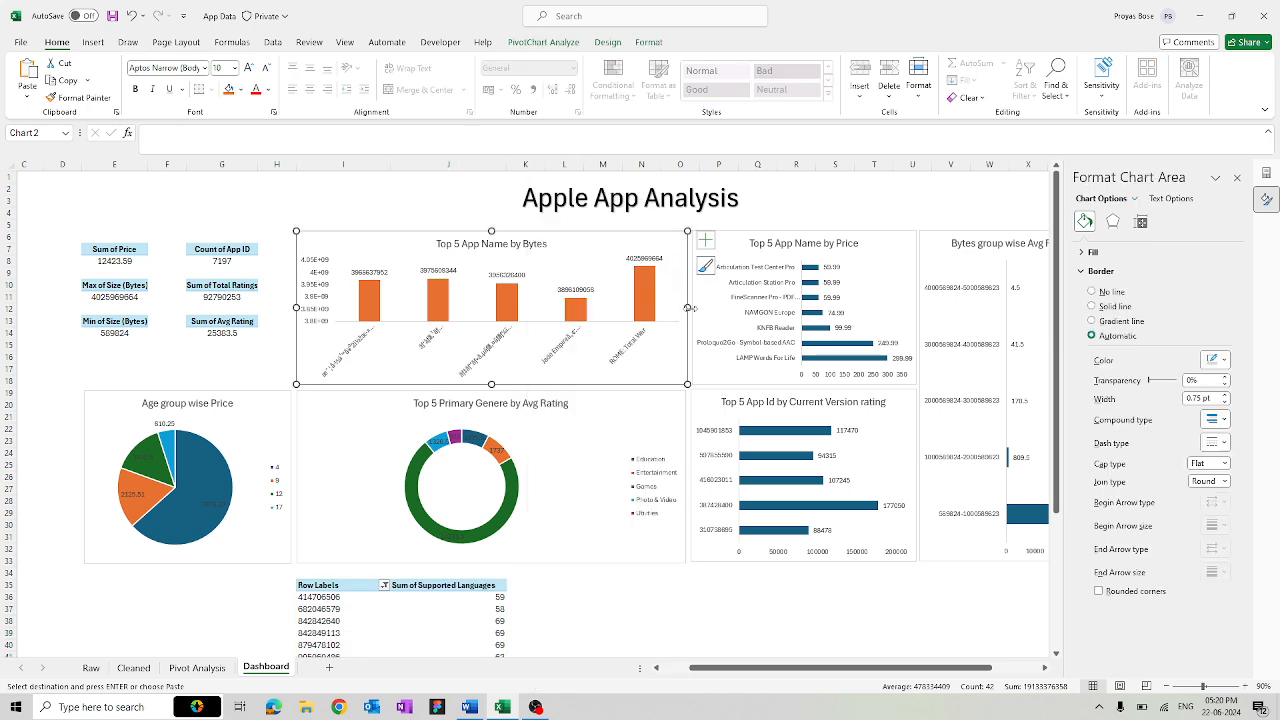
scroll(688, 307, "down", 15)
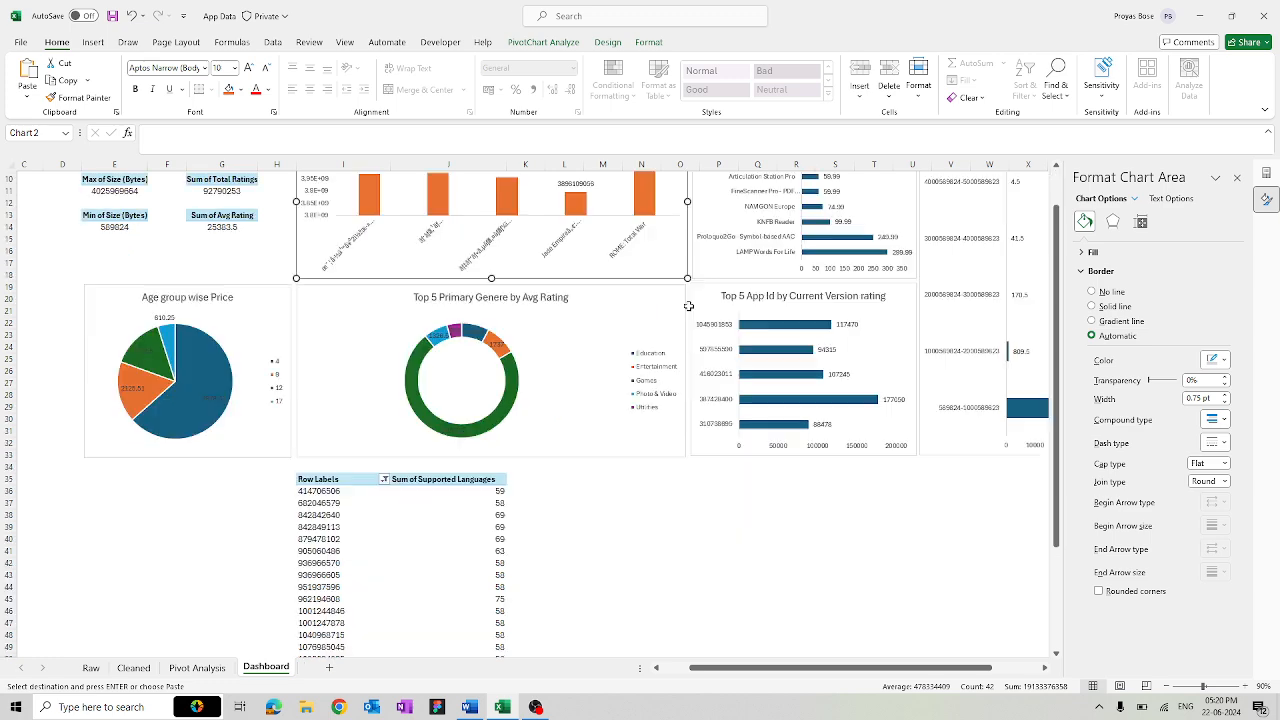
scroll(688, 306, "up", 6)
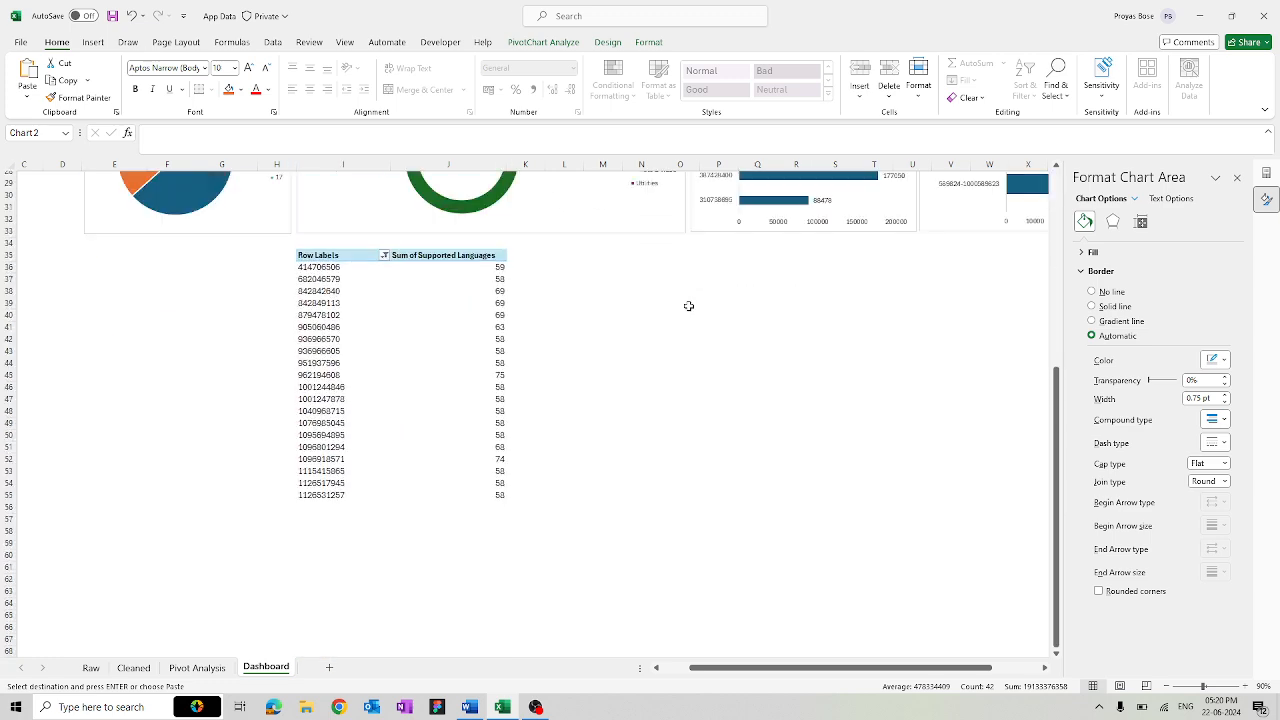
scroll(420, 250, "up", 8)
right_click(418, 263)
scroll(394, 208, "up", 2)
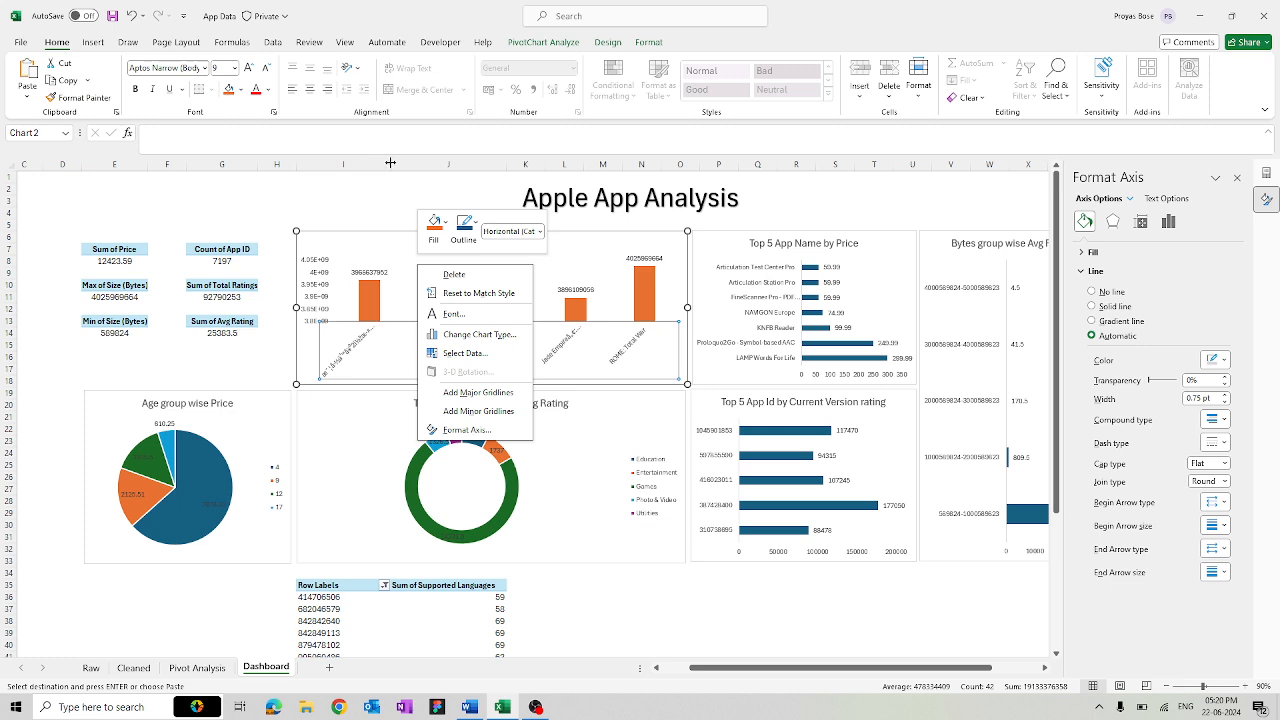
left_click_drag(381, 165, 355, 165)
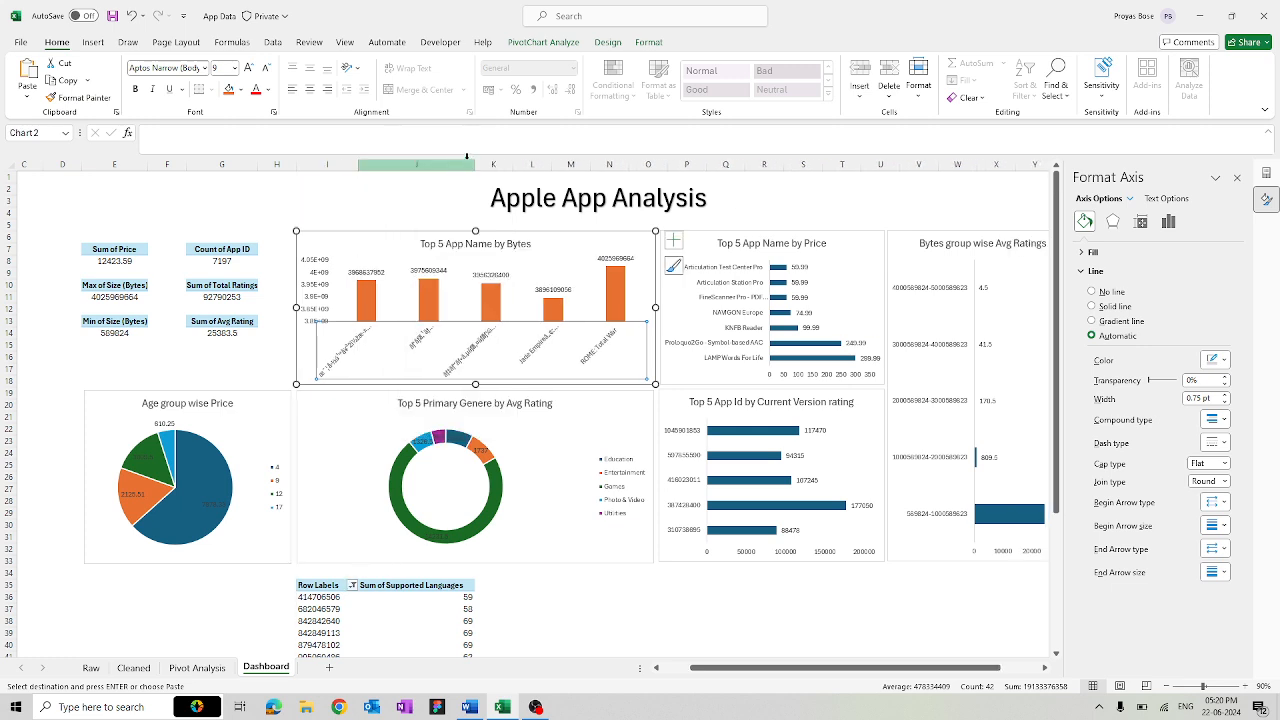
left_click_drag(468, 163, 440, 168)
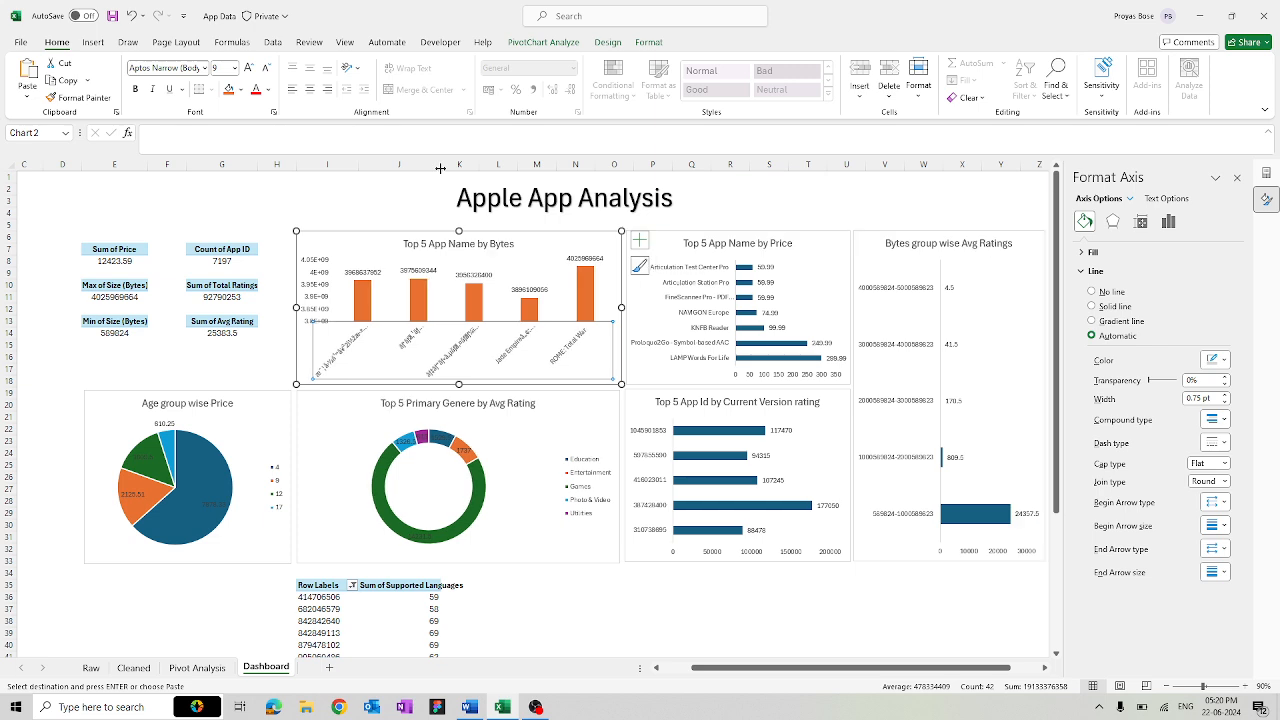
- Rename the pasted pivot table's Sum of Supported Languages value field to Languages
right_click(386, 587)
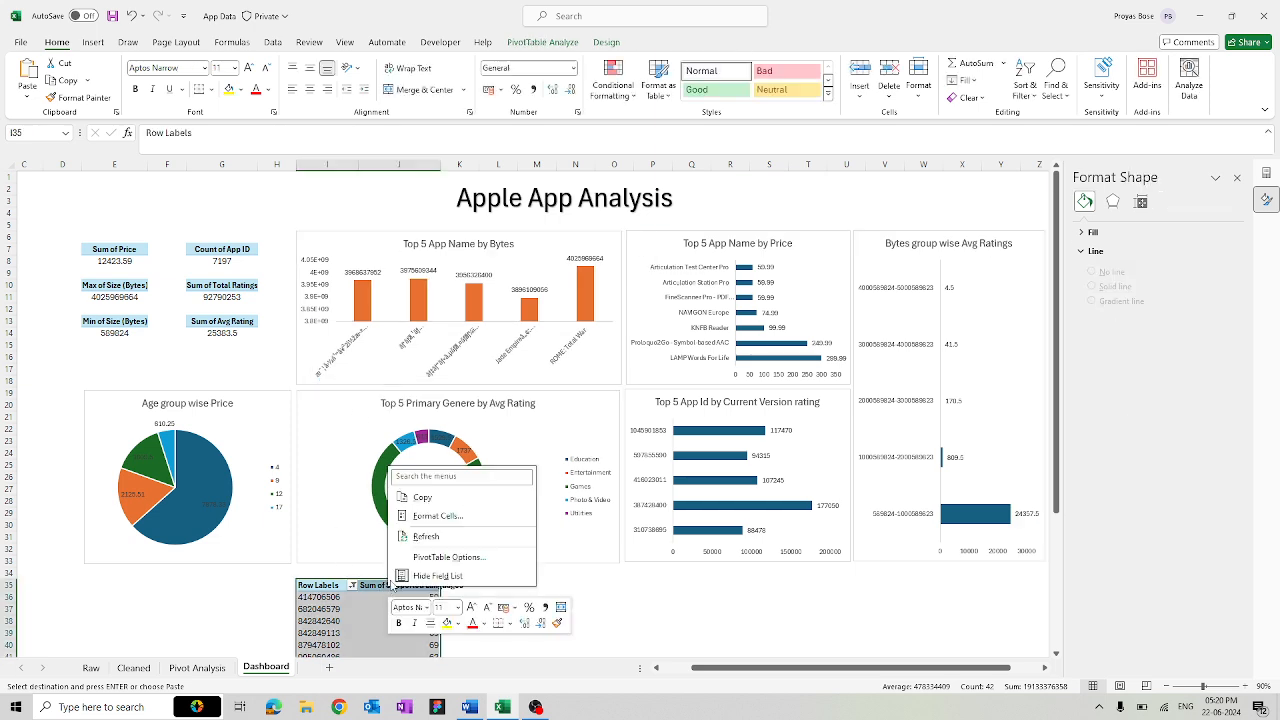
left_click(382, 584)
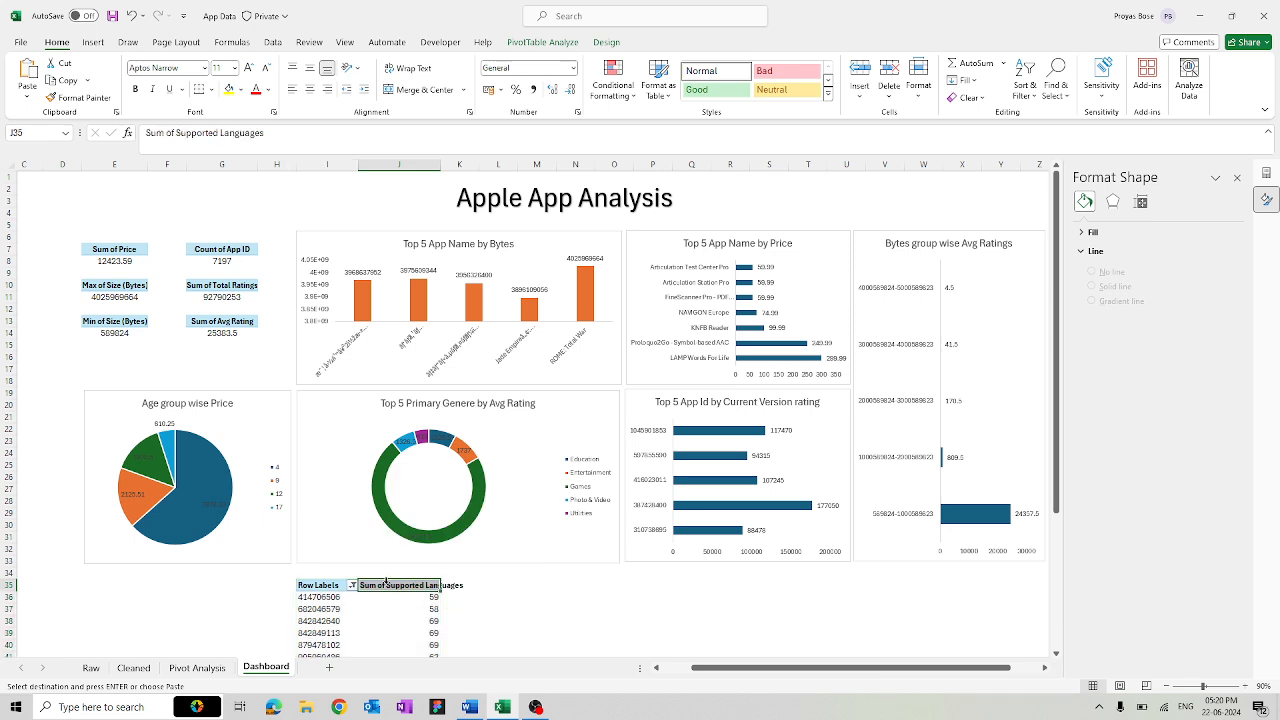
double_click(386, 584)
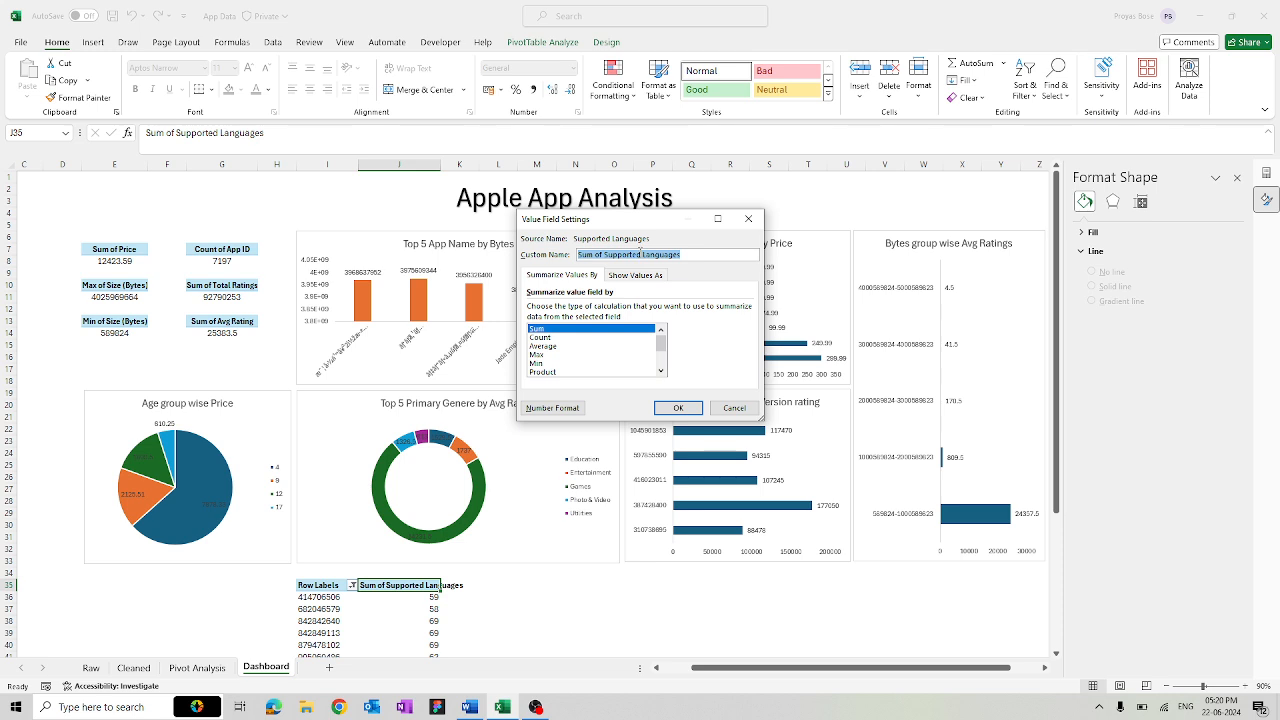
left_click_drag(641, 254, 581, 257)
key("BackSpace")
left_click(678, 407)
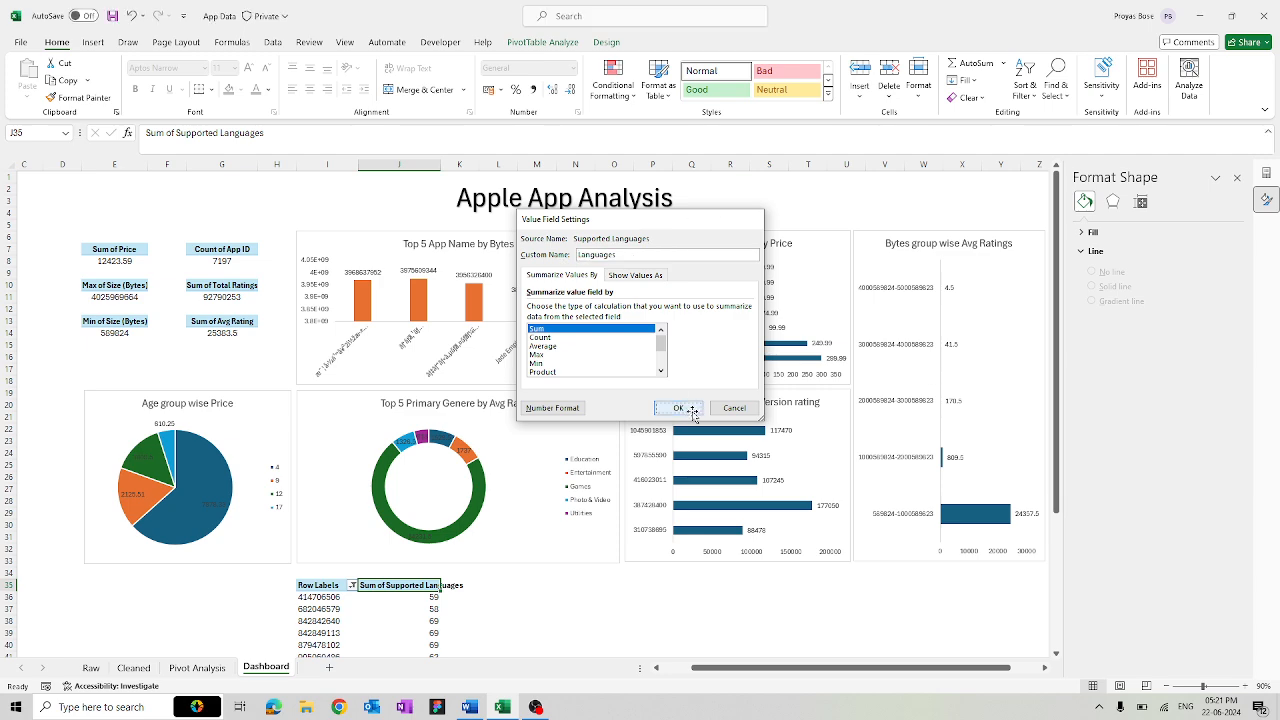
left_click(549, 646)
- Apply the light gray PivotTable style to the Languages pivot table on the Dashboard sheet
scroll(556, 615, "down", 7)
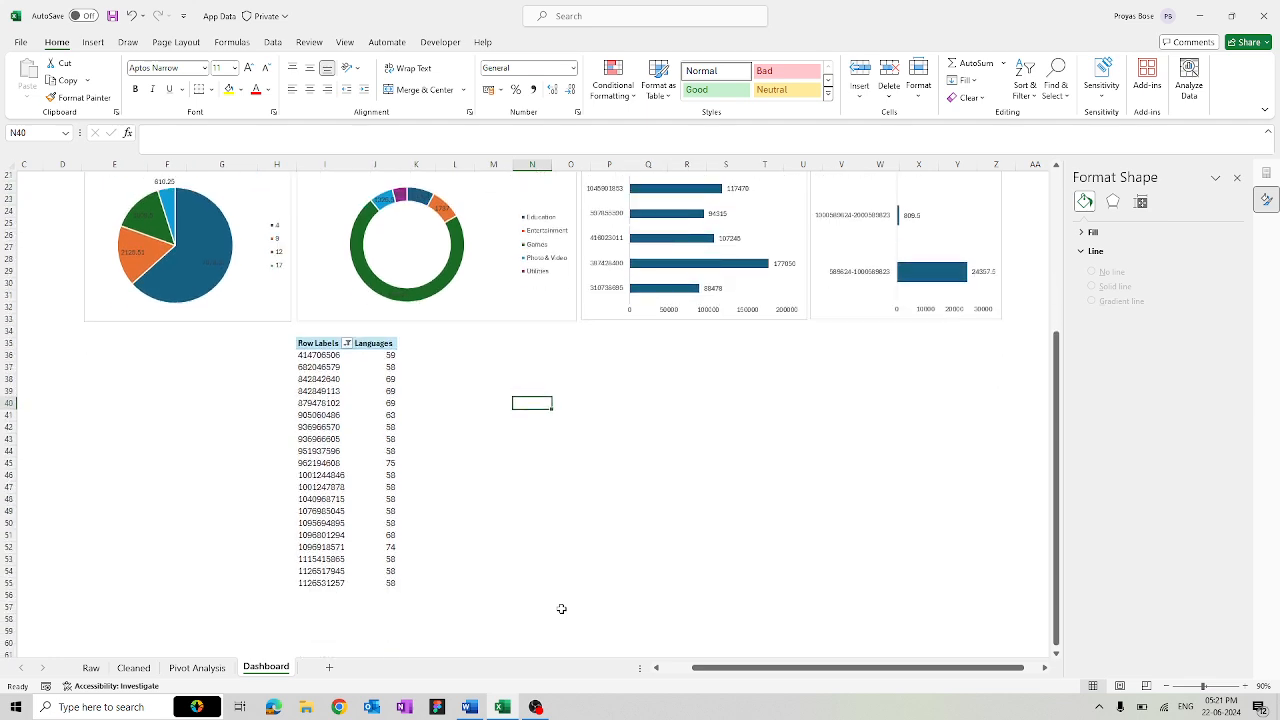
left_click(299, 415)
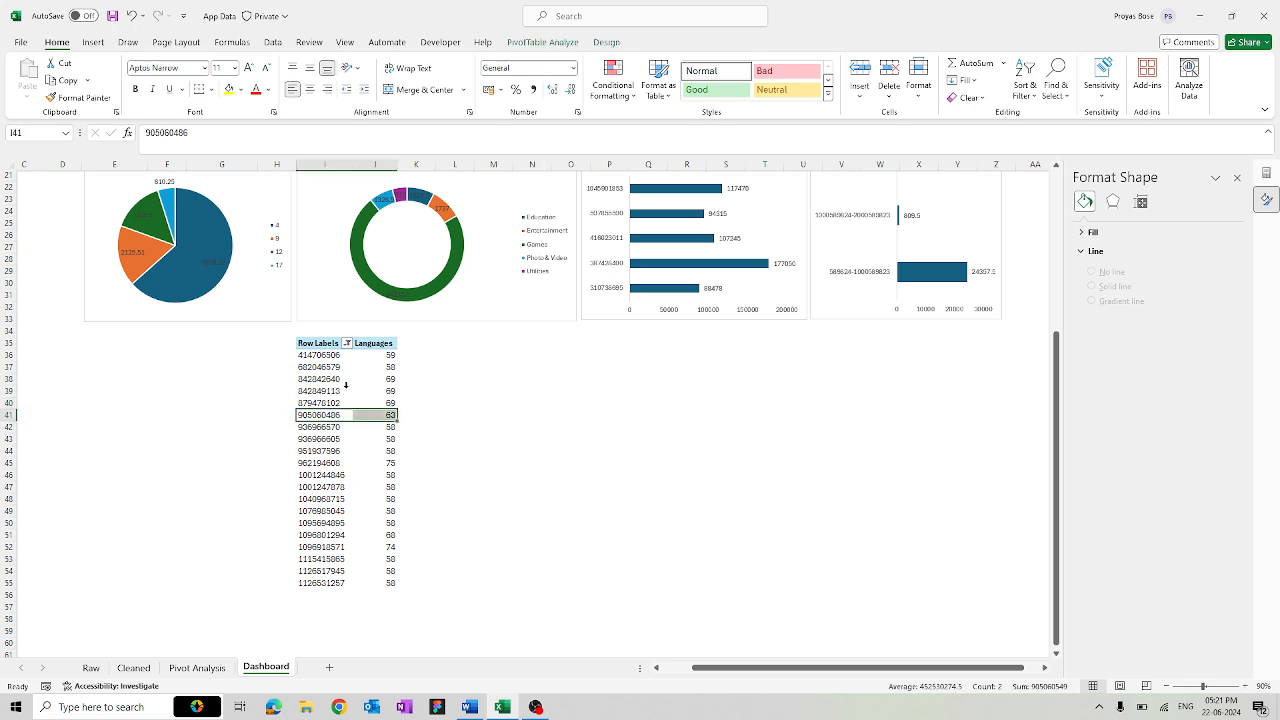
left_click(548, 41)
left_click(606, 42)
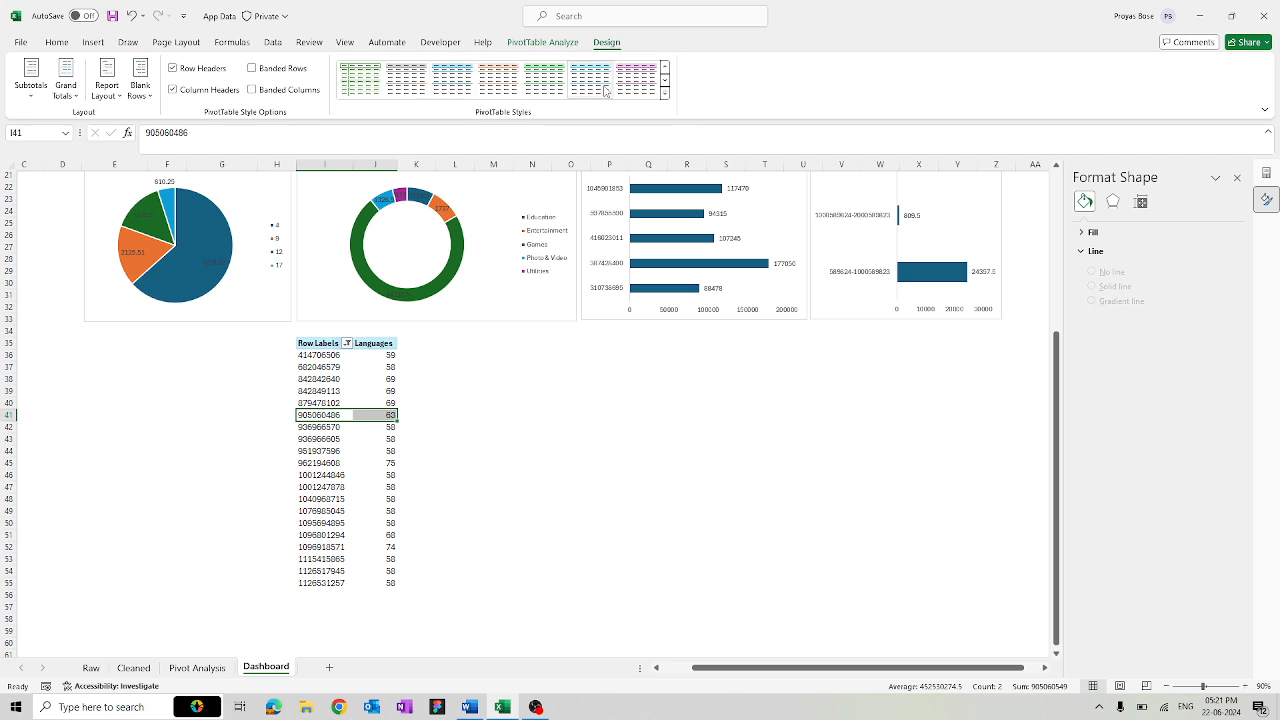
left_click(457, 84)
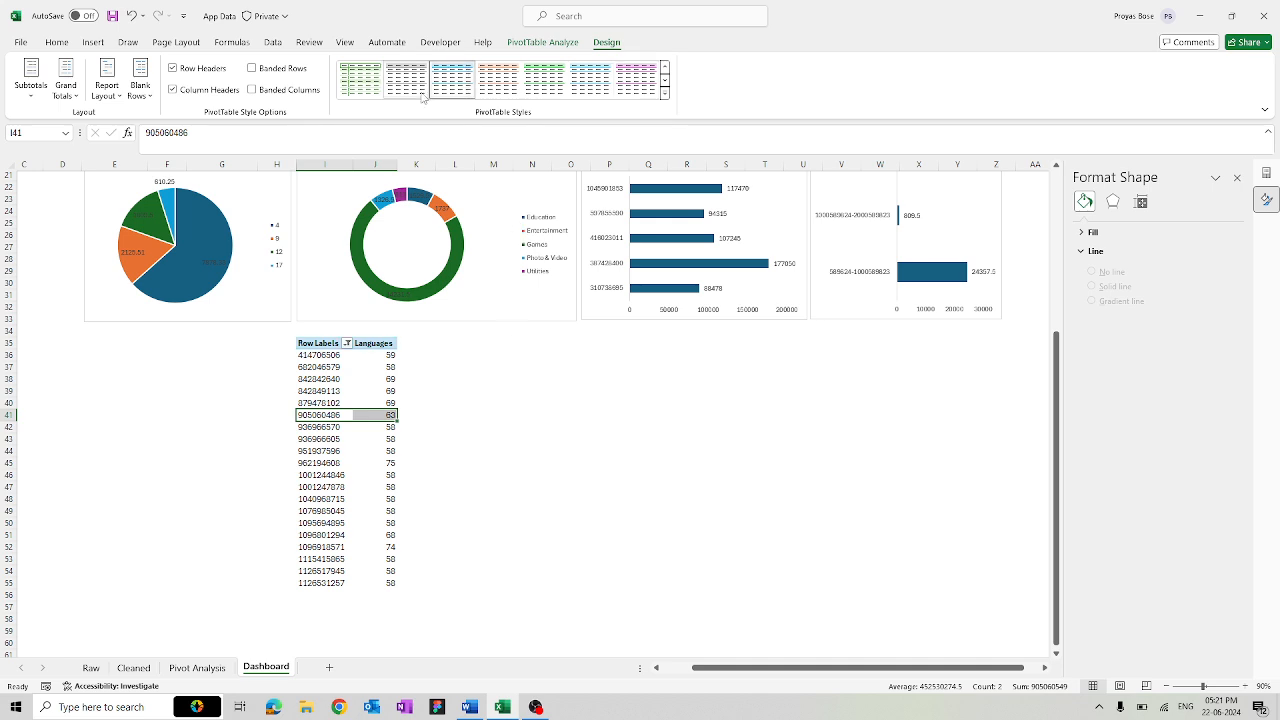
left_click(554, 382)
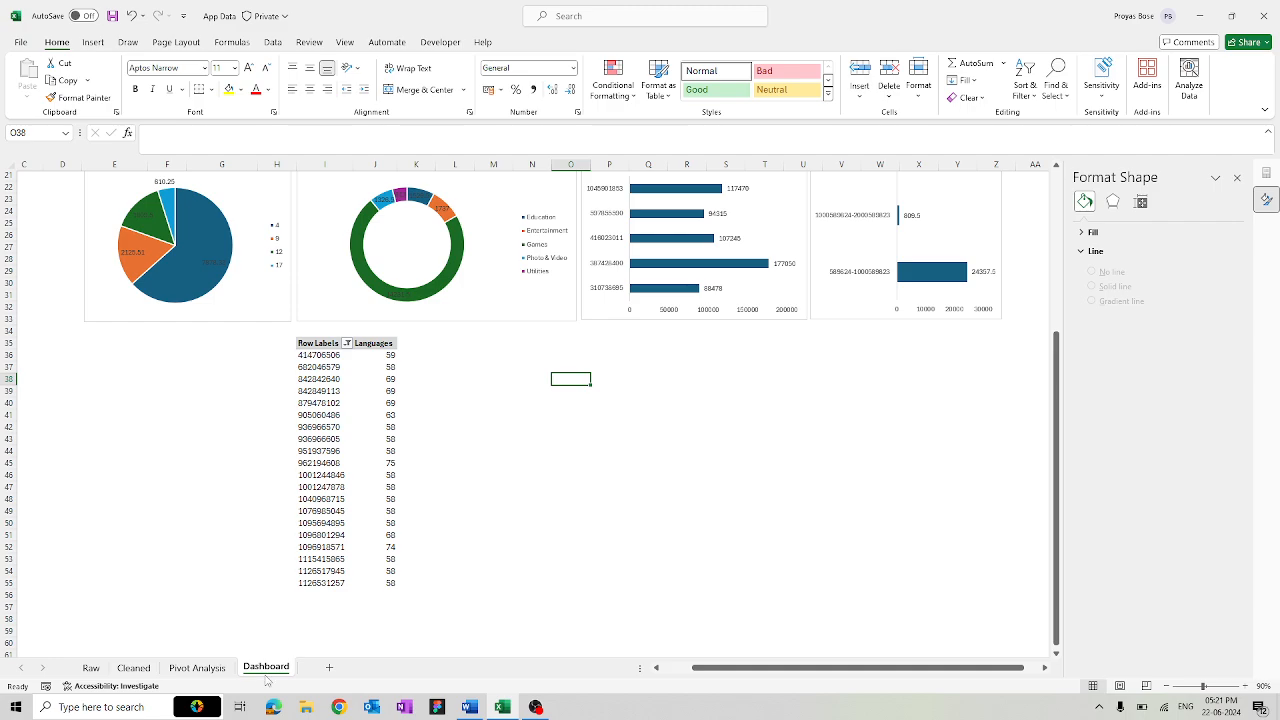
- Copy the second Sum of Supported Languages pivot table, M28:N69 on Pivot Analysis, and paste it at cell L35 of the Dashboard sheet
left_click(197, 667)
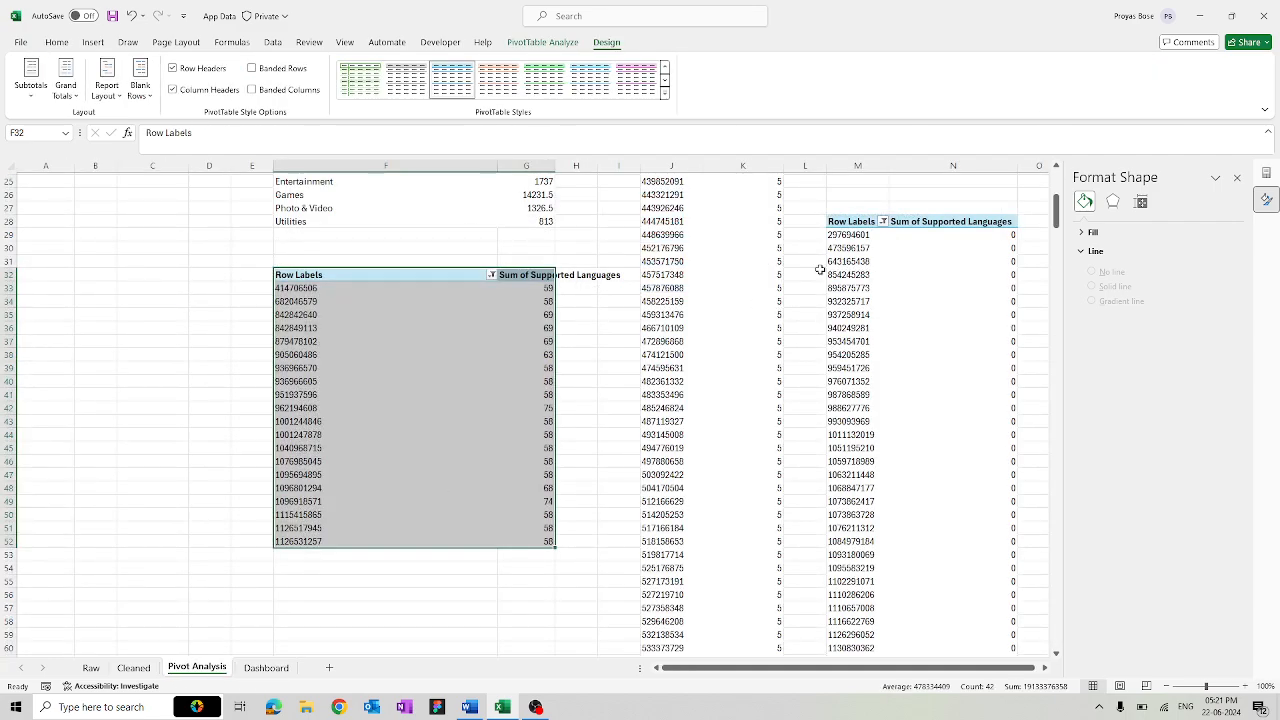
left_click_drag(846, 226, 970, 627)
key("ctrl+c")
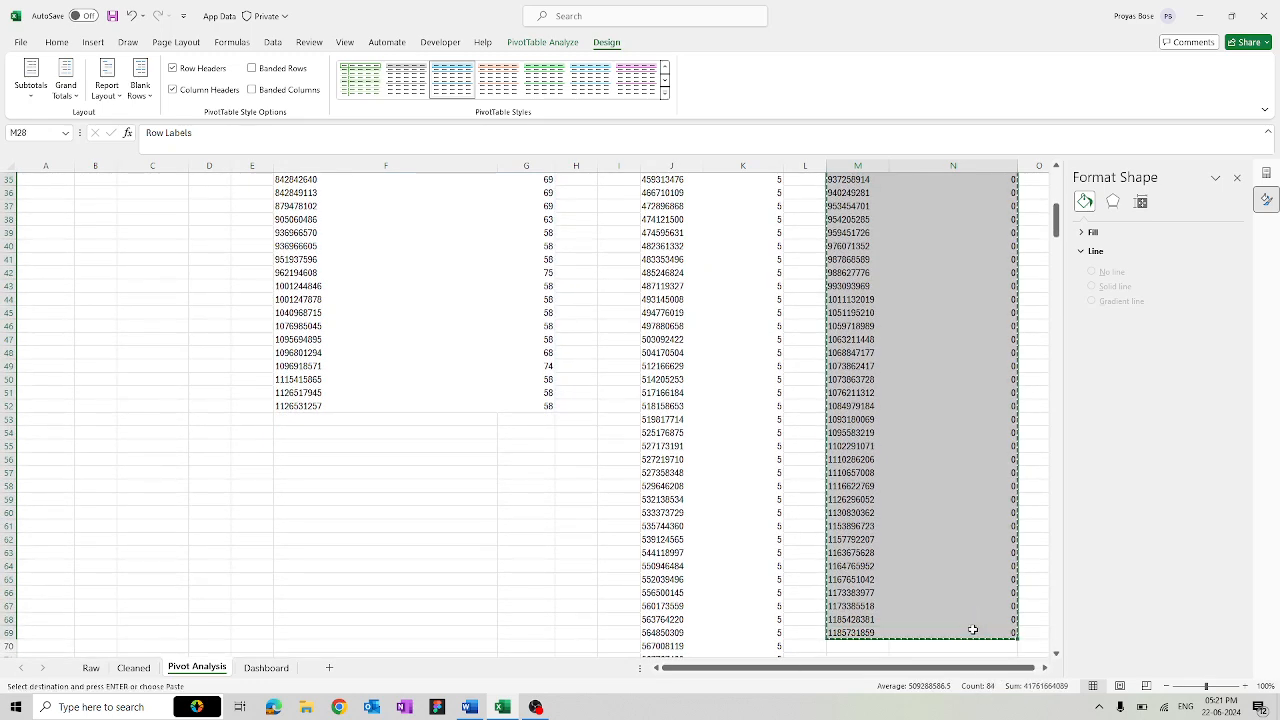
left_click(266, 667)
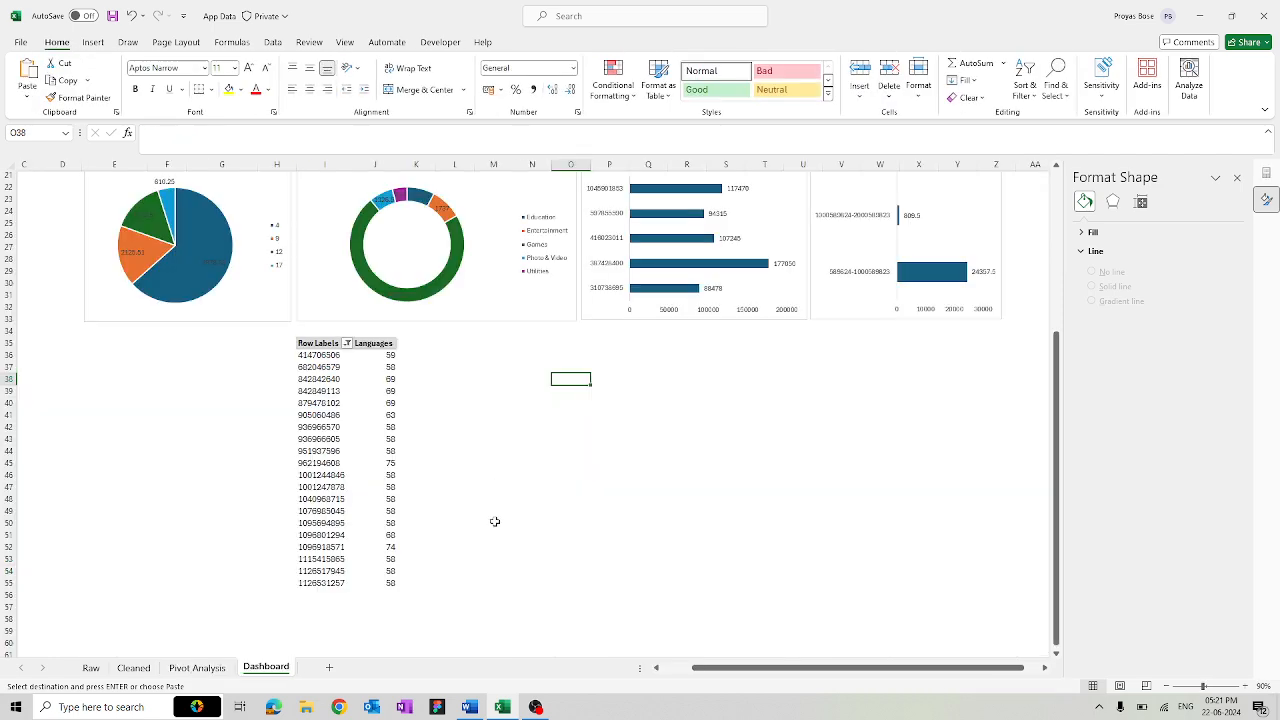
scroll(494, 521, "up", 5)
scroll(494, 523, "down", 3)
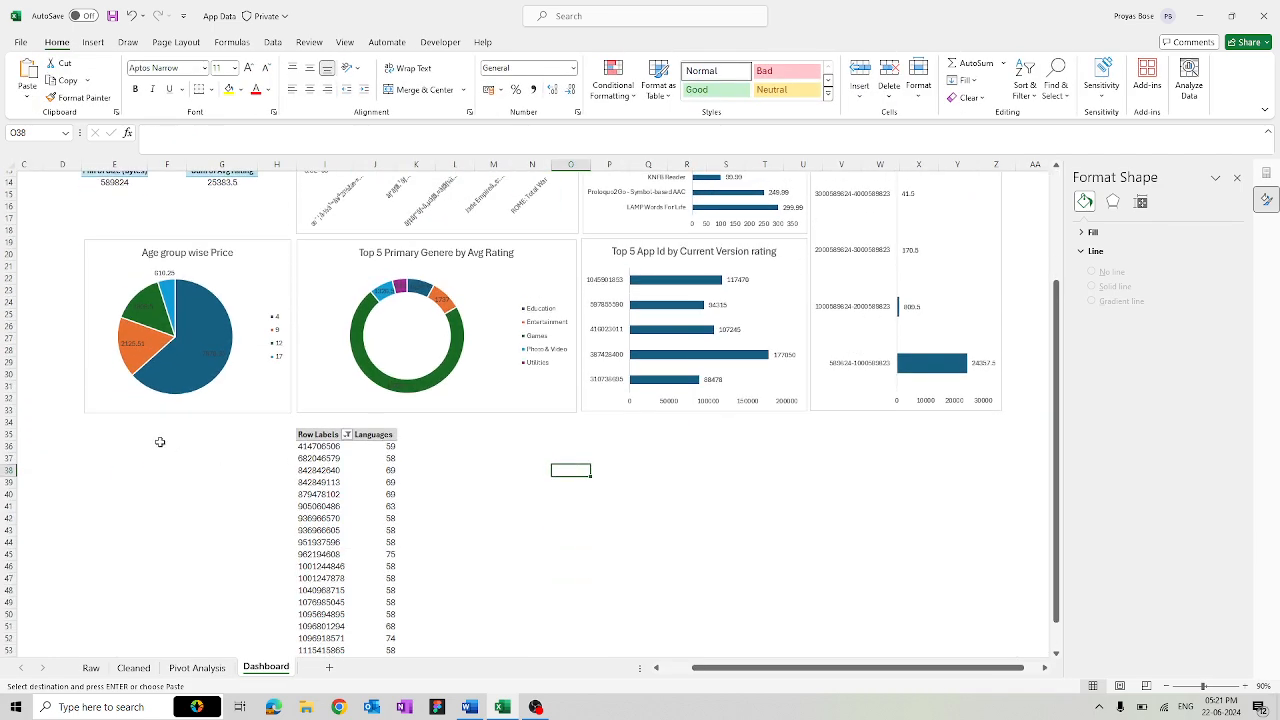
left_click(473, 434)
key("ctrl+v")
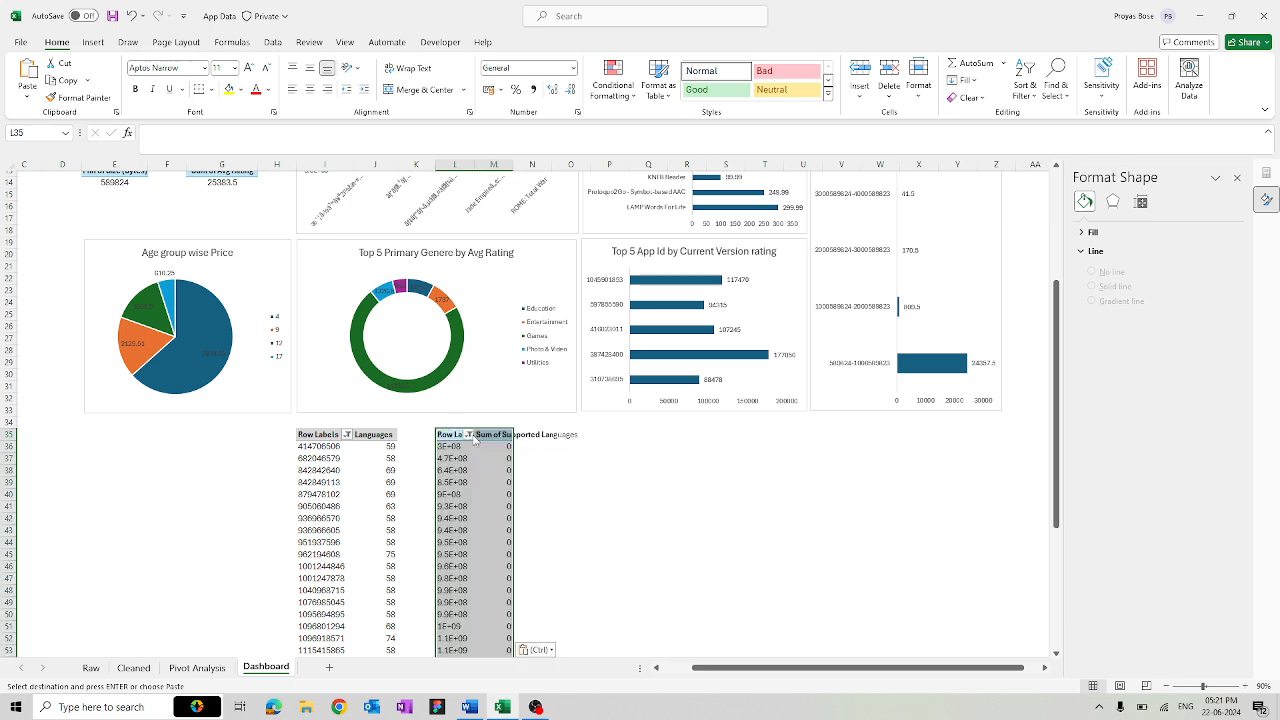
- Widen columns L and M on the Dashboard sheet to make room for the second pivot table's IDs and header
left_click_drag(474, 165, 496, 165)
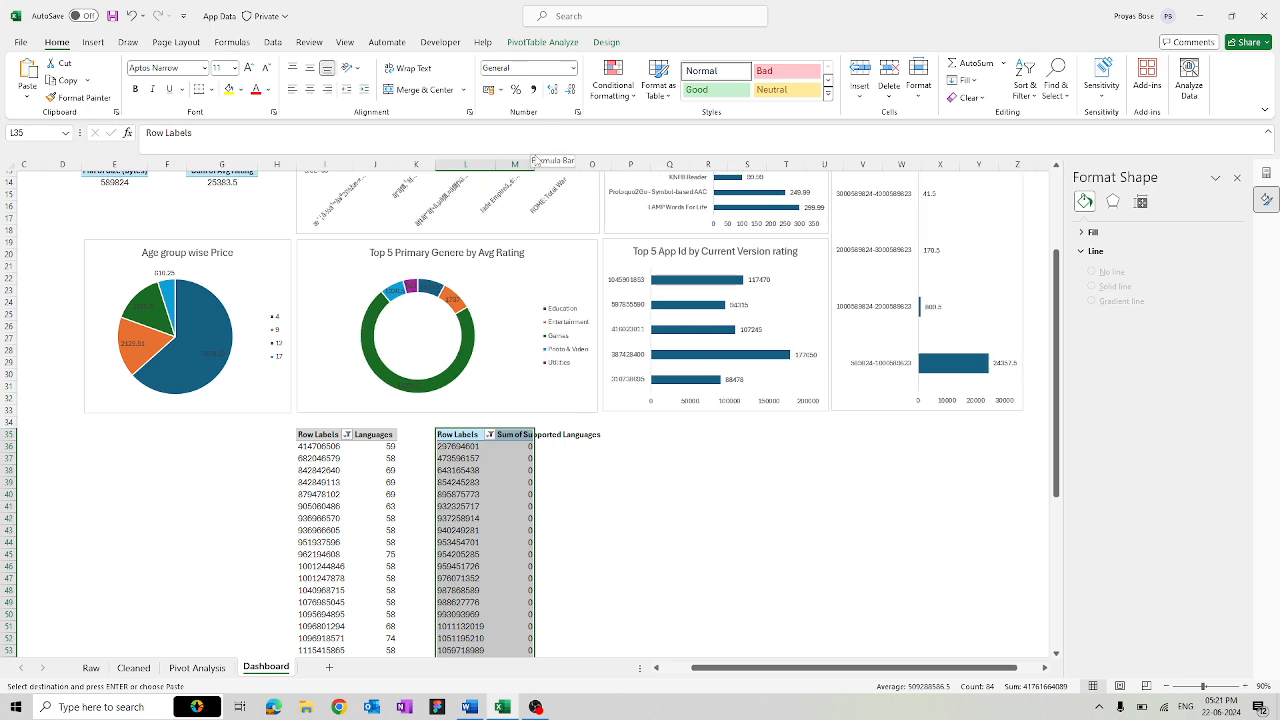
left_click(528, 163)
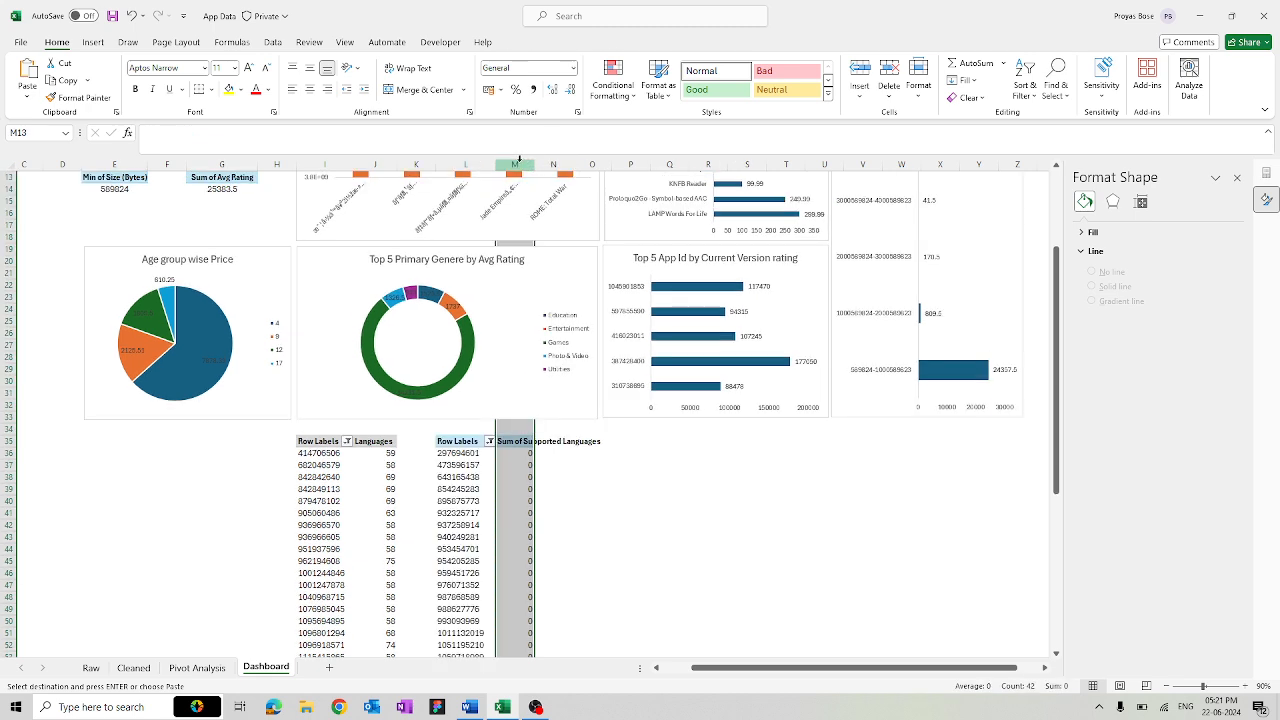
left_click_drag(536, 164, 567, 164)
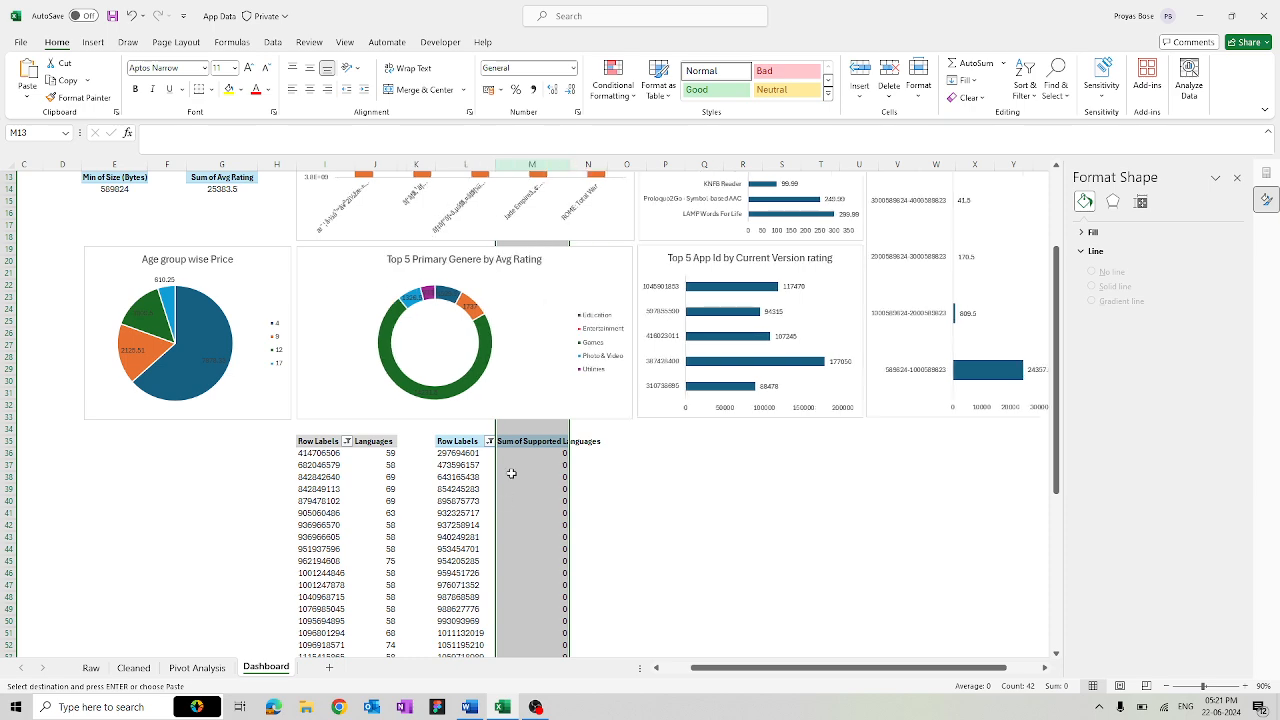
- Close the Format Shape pane beside the Dashboard sheet
scroll(523, 444, "up", 4)
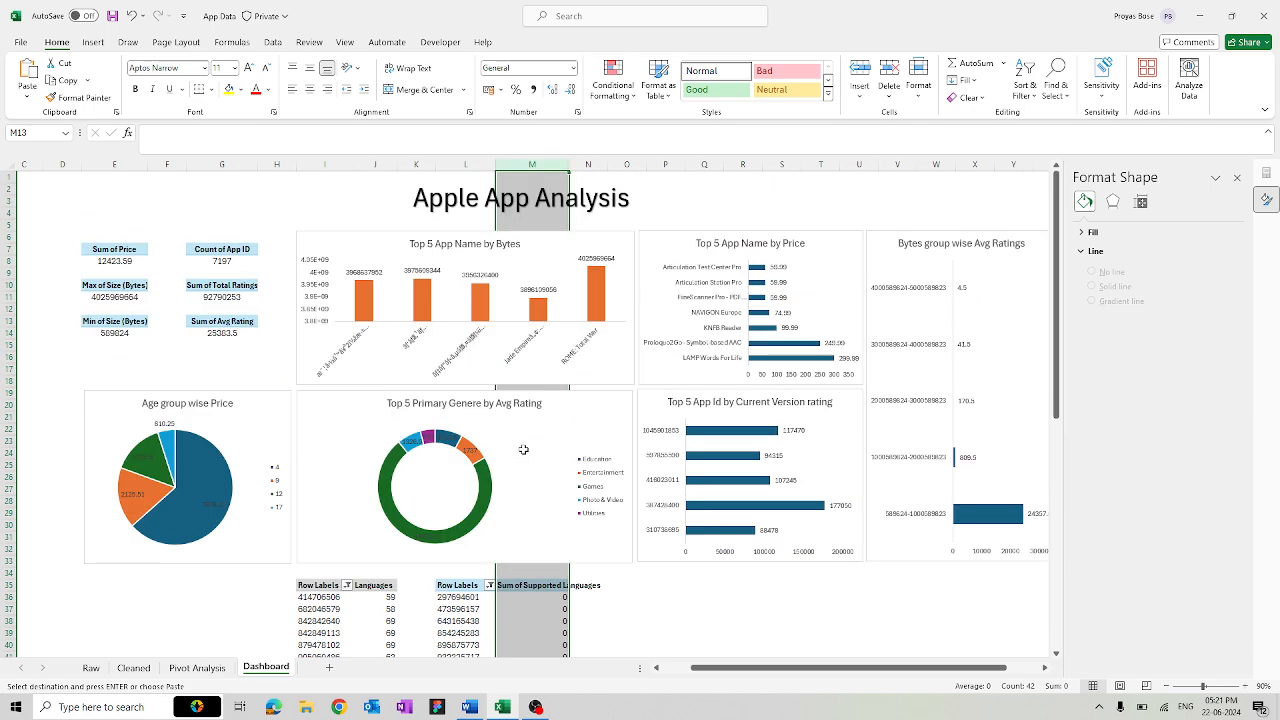
left_click(648, 176)
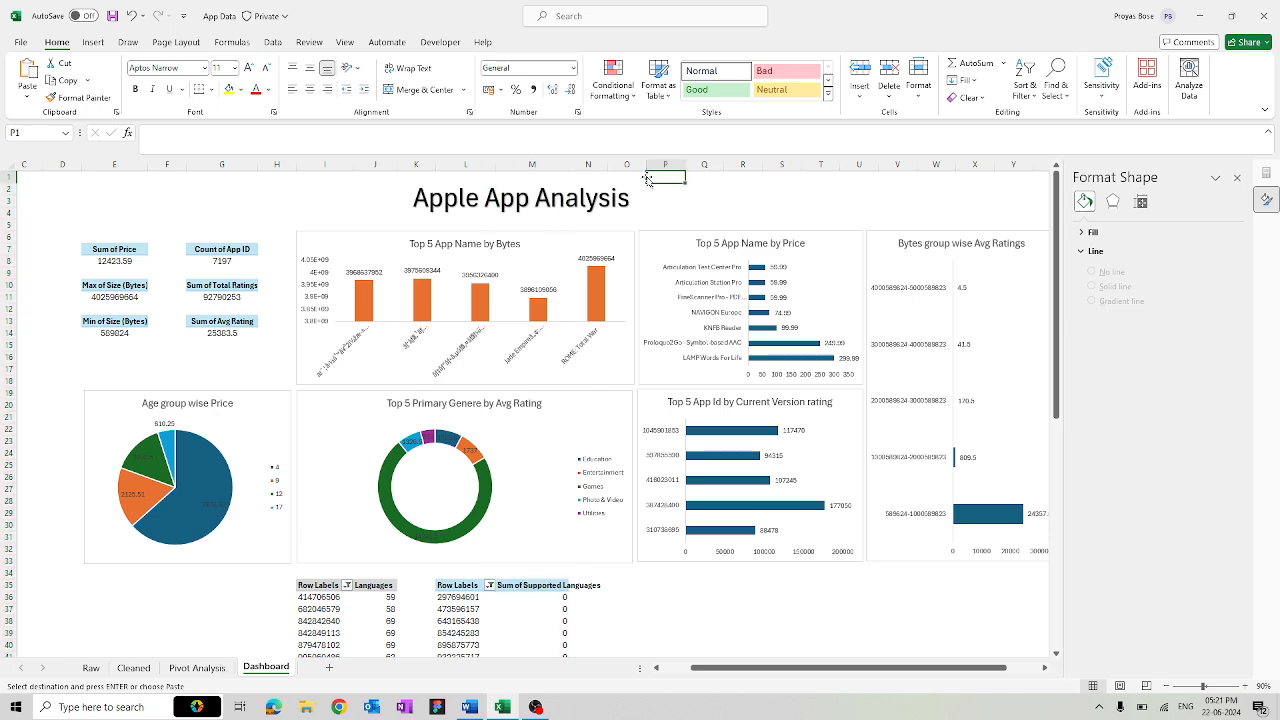
left_click(1236, 178)
scroll(919, 633, "down", 3)
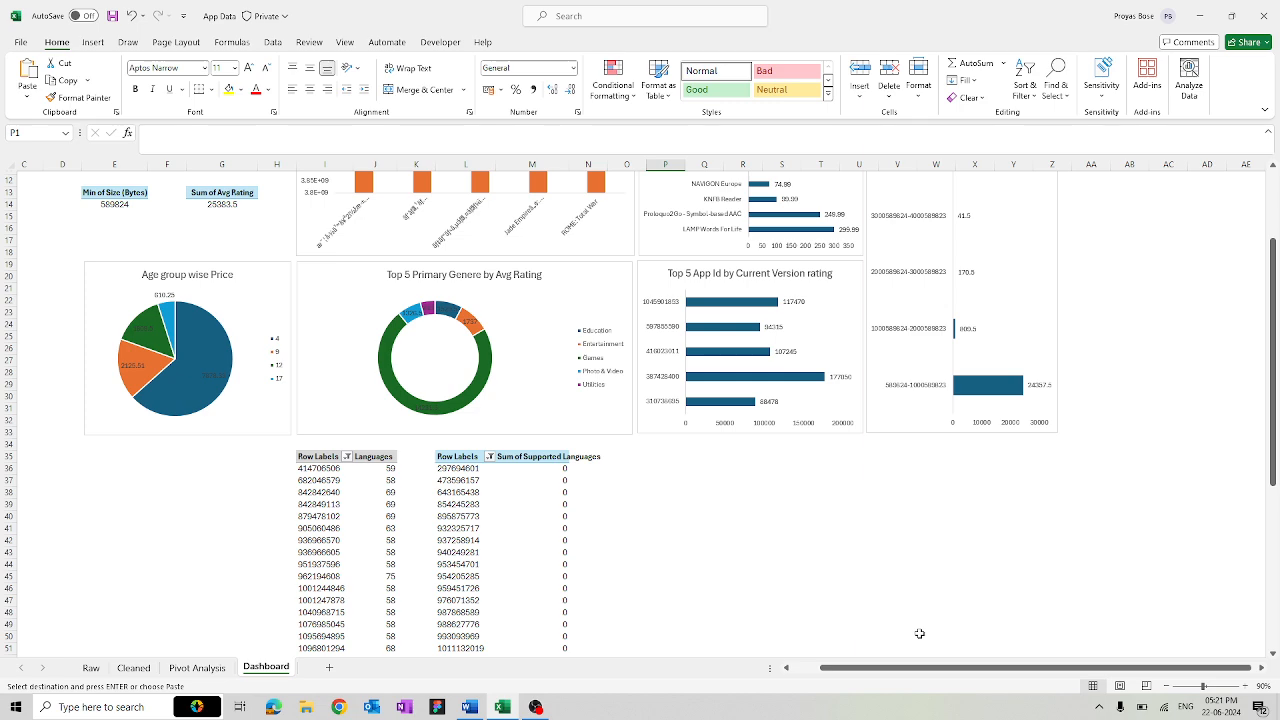
scroll(919, 633, "up", 3)
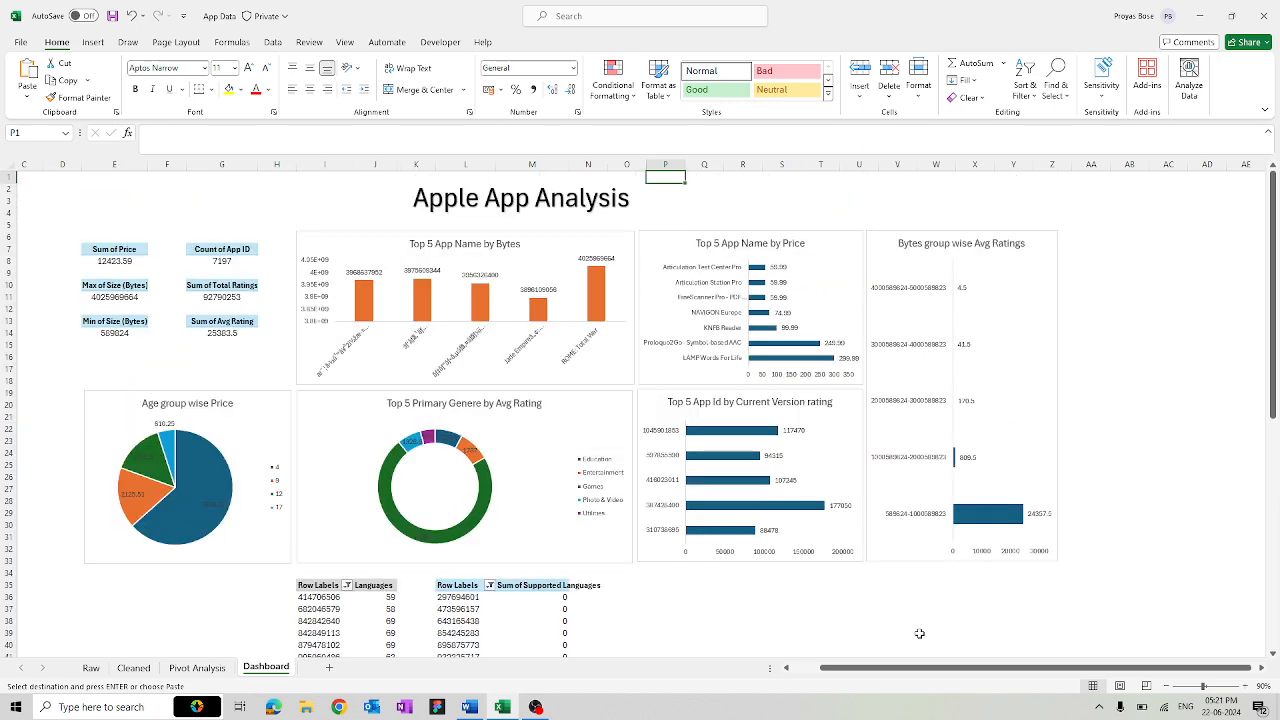
- Move the Bytes group wise Avg Ratings chart below the Top 5 App Id chart and widen it to match that chart
right_click(919, 633)
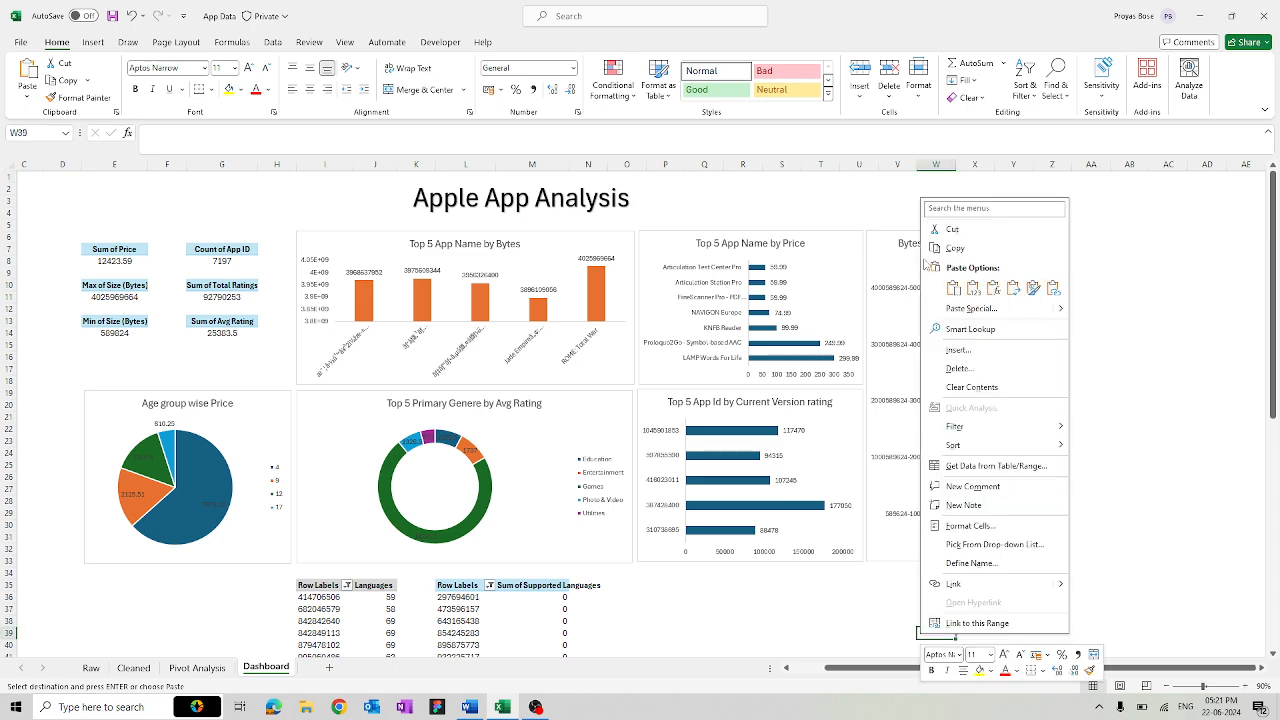
left_click(910, 265)
left_click(889, 248)
double_click(889, 248)
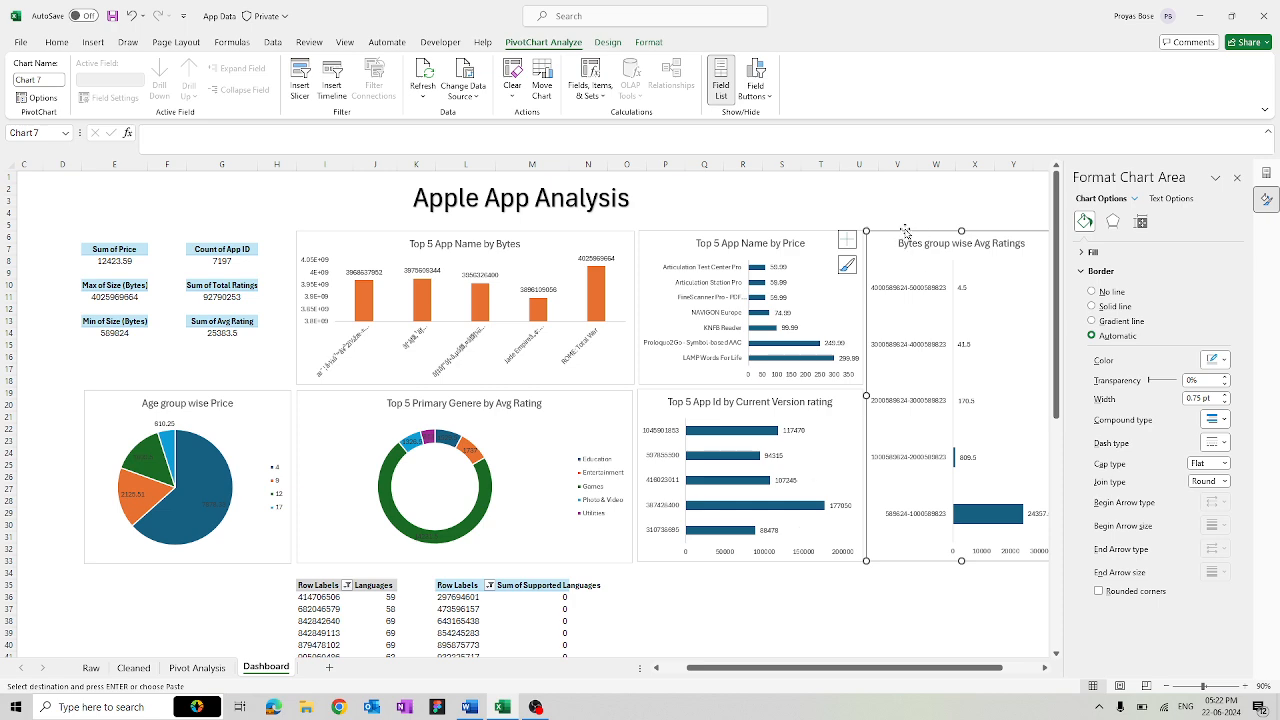
left_click_drag(905, 232, 758, 512)
scroll(759, 506, "down", 7)
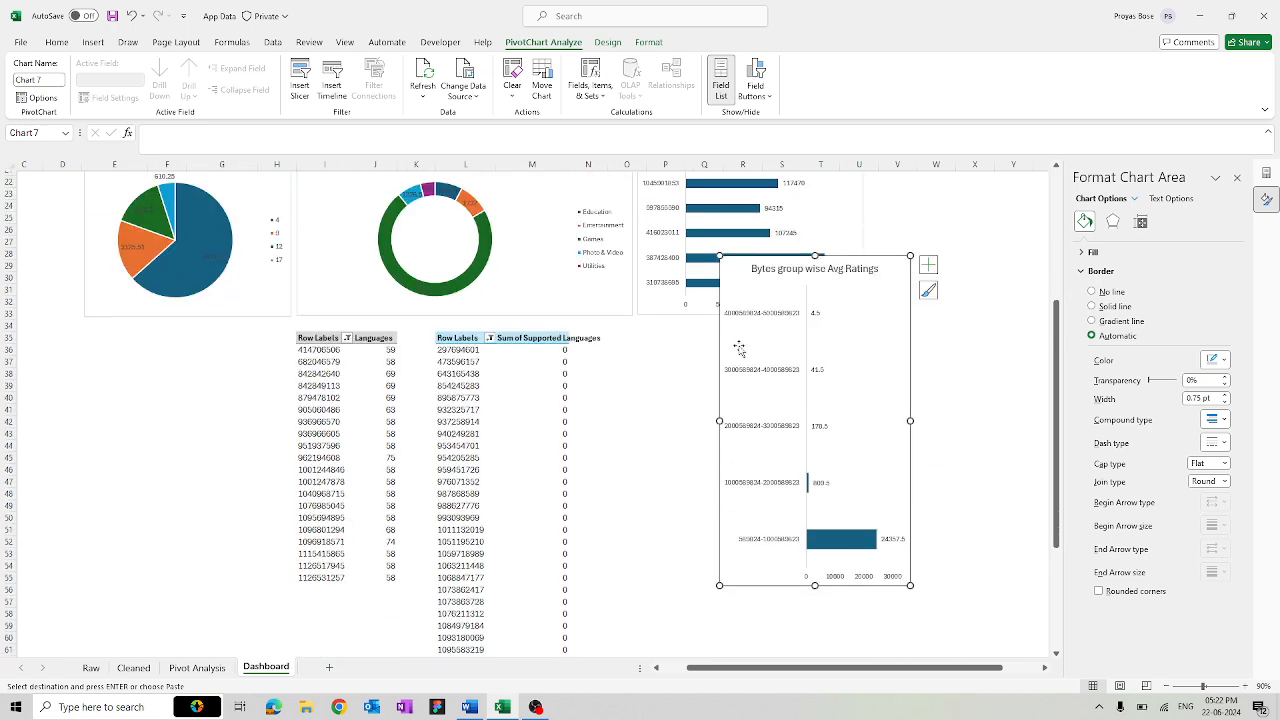
left_click_drag(741, 255, 662, 323)
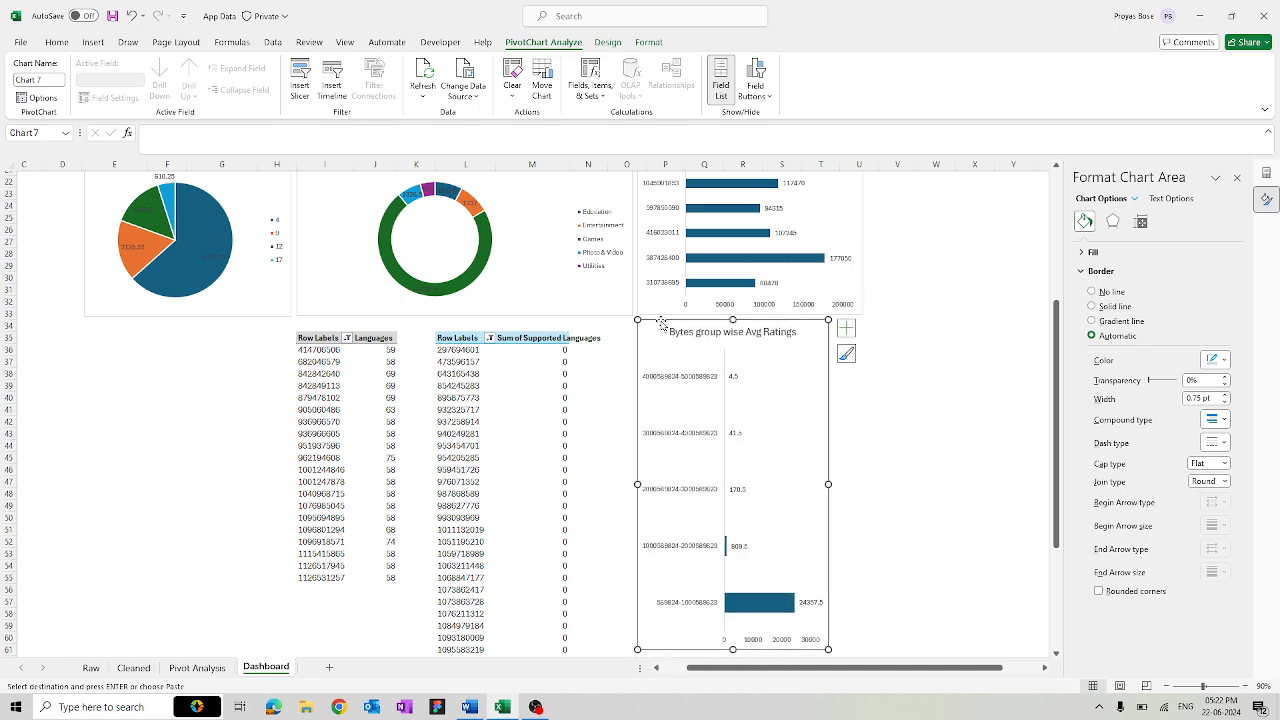
left_click_drag(828, 484, 861, 487)
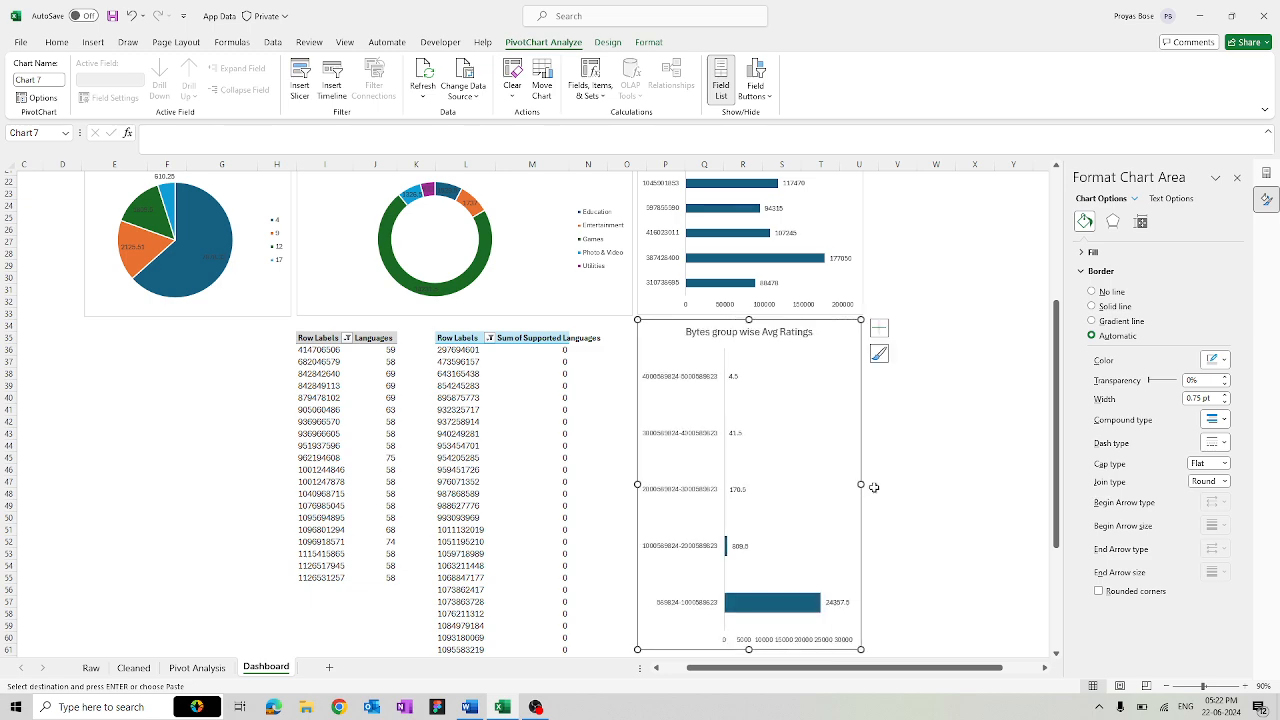
left_click(943, 509)
- Check the Dashboard layout from the title down to the supported-languages tables and the relocated Bytes group chart
scroll(943, 509, "up", 7)
scroll(941, 511, "down", 3)
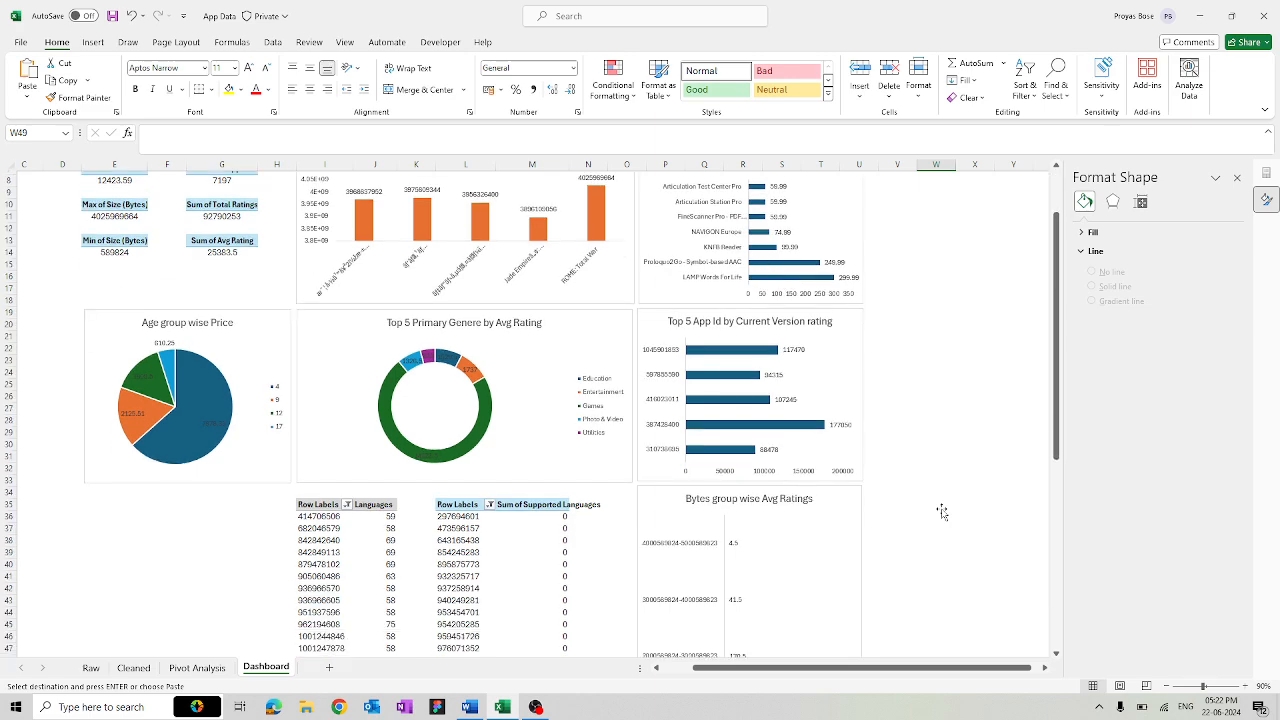
scroll(941, 511, "up", 3)
scroll(941, 511, "down", 5)
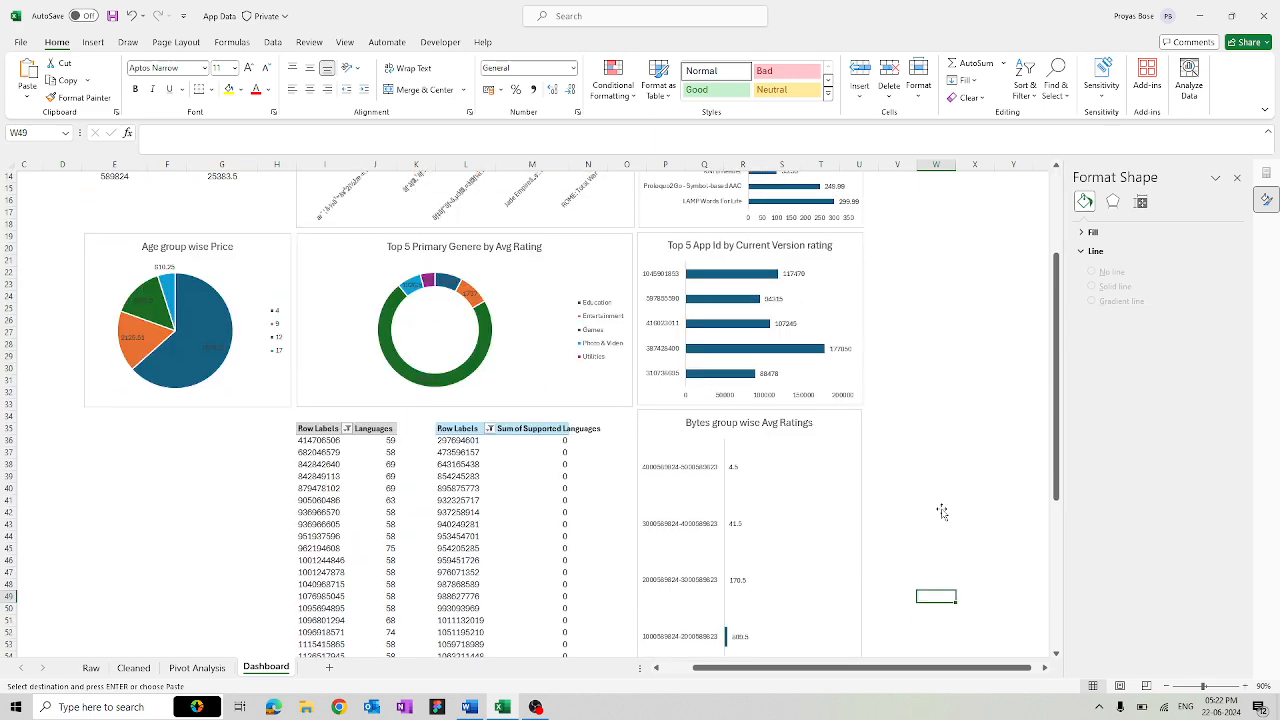
scroll(942, 511, "up", 5)
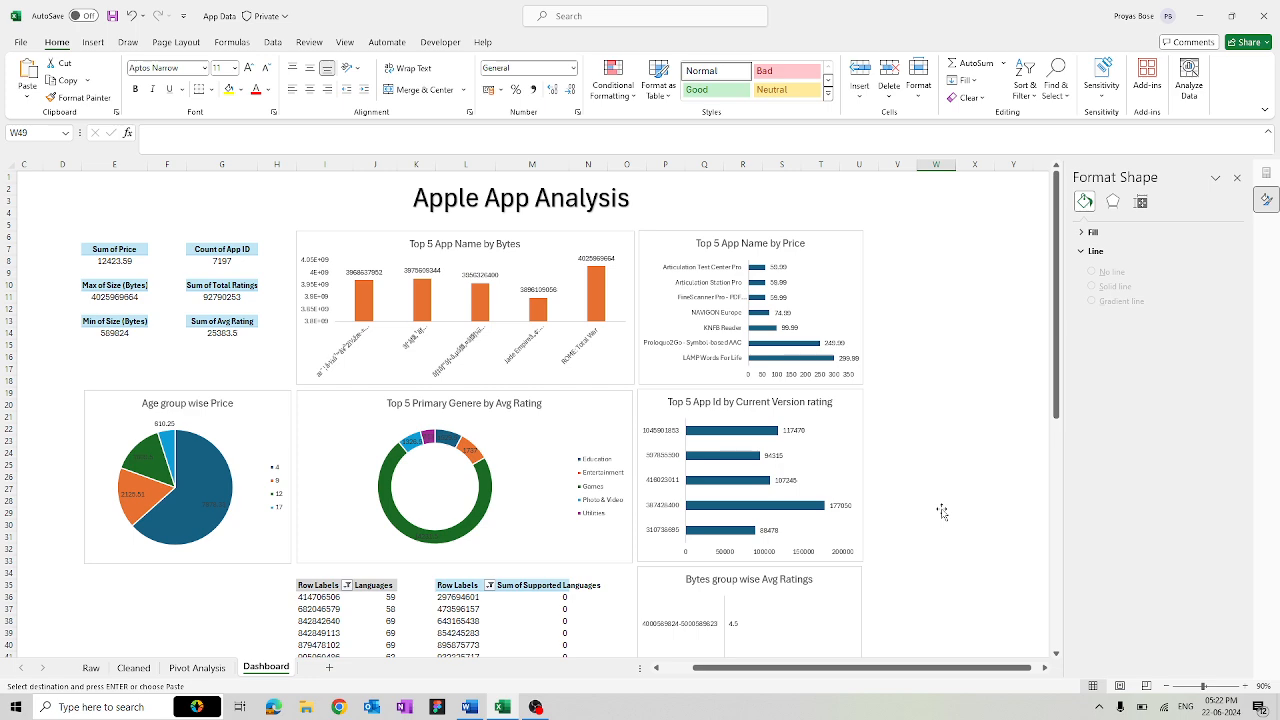
scroll(932, 482, "down", 5)
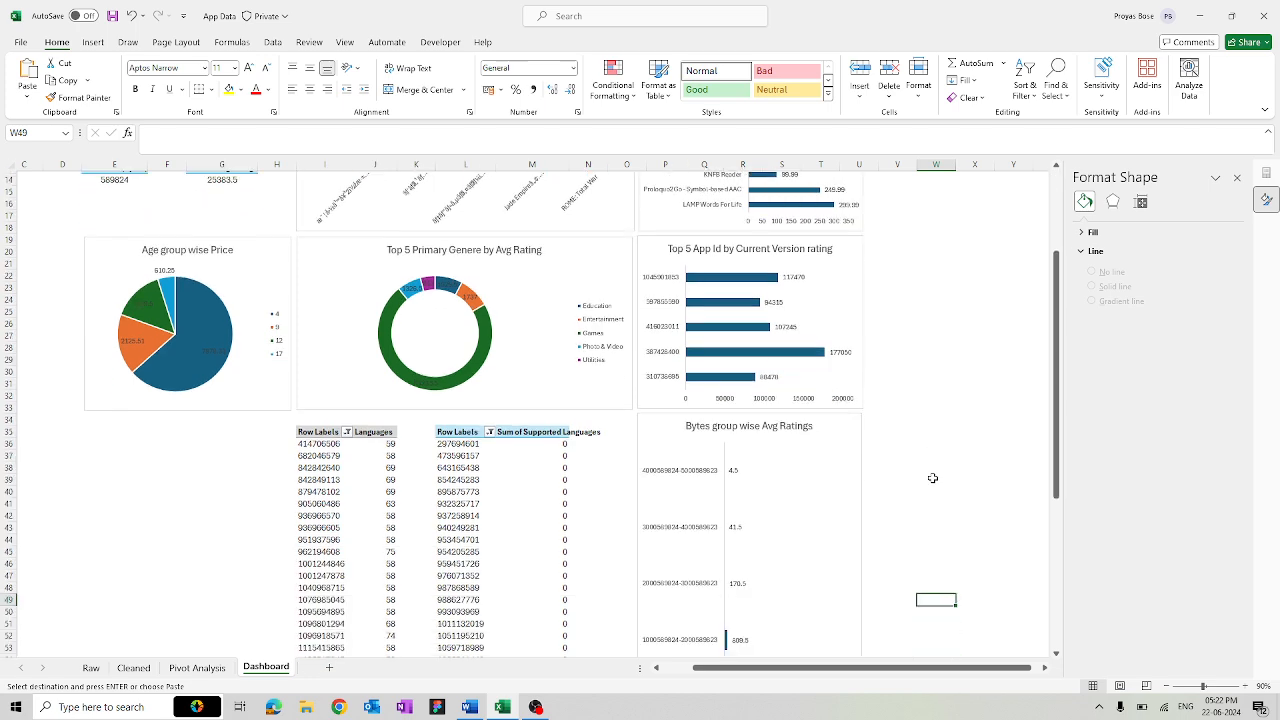
left_click(462, 431)
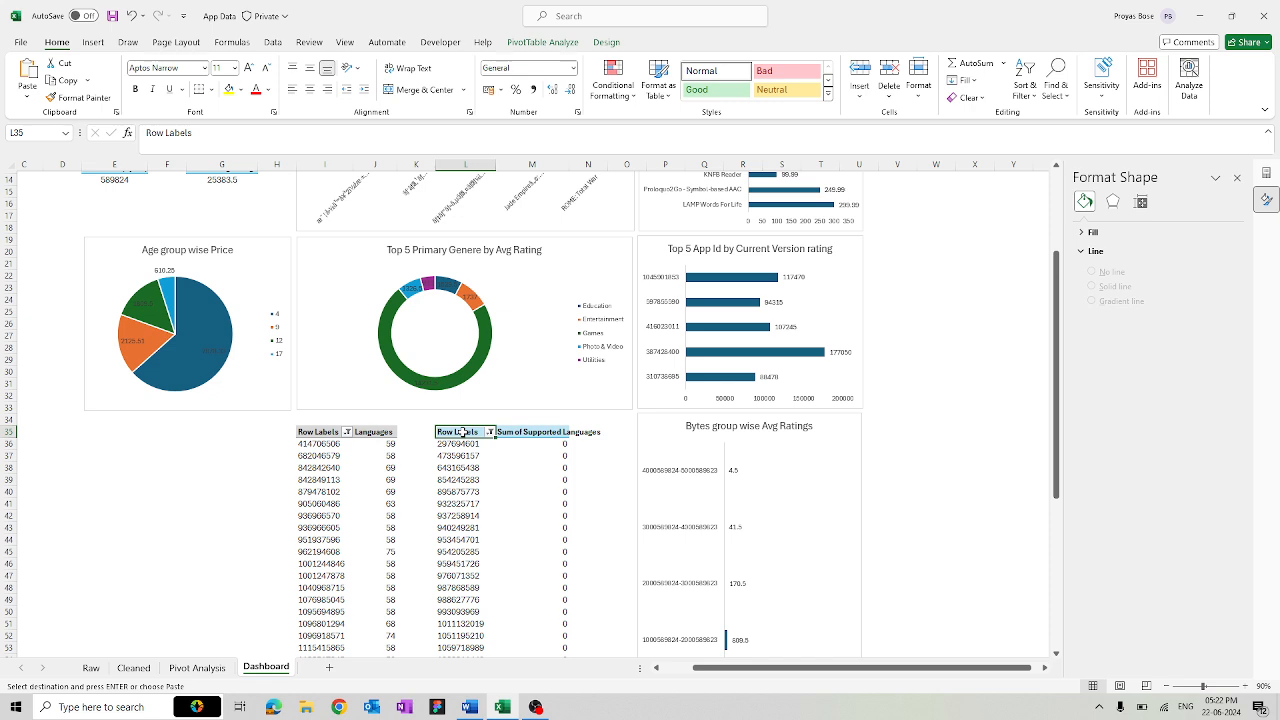
- Move the Age group wise Price pie chart down beside the first Languages table, starting at row 35, and make it taller
left_click_drag(248, 303, 246, 491)
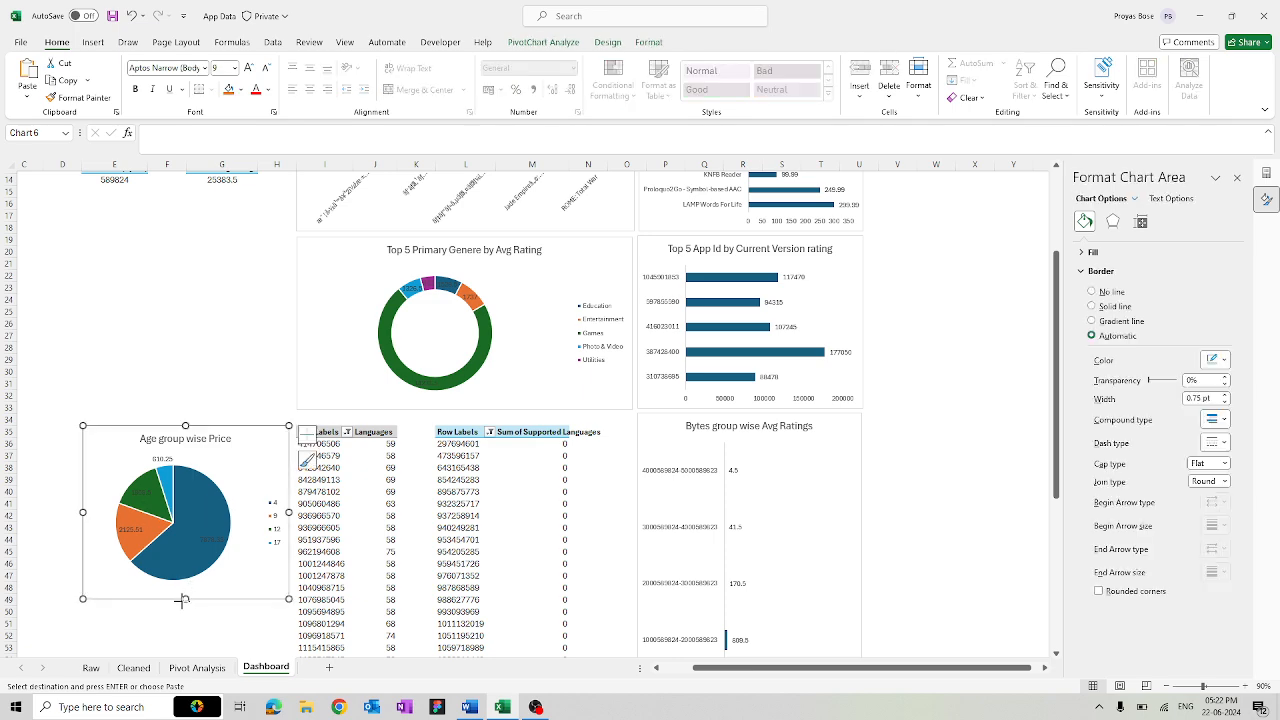
left_click_drag(182, 600, 182, 651)
left_click(200, 357)
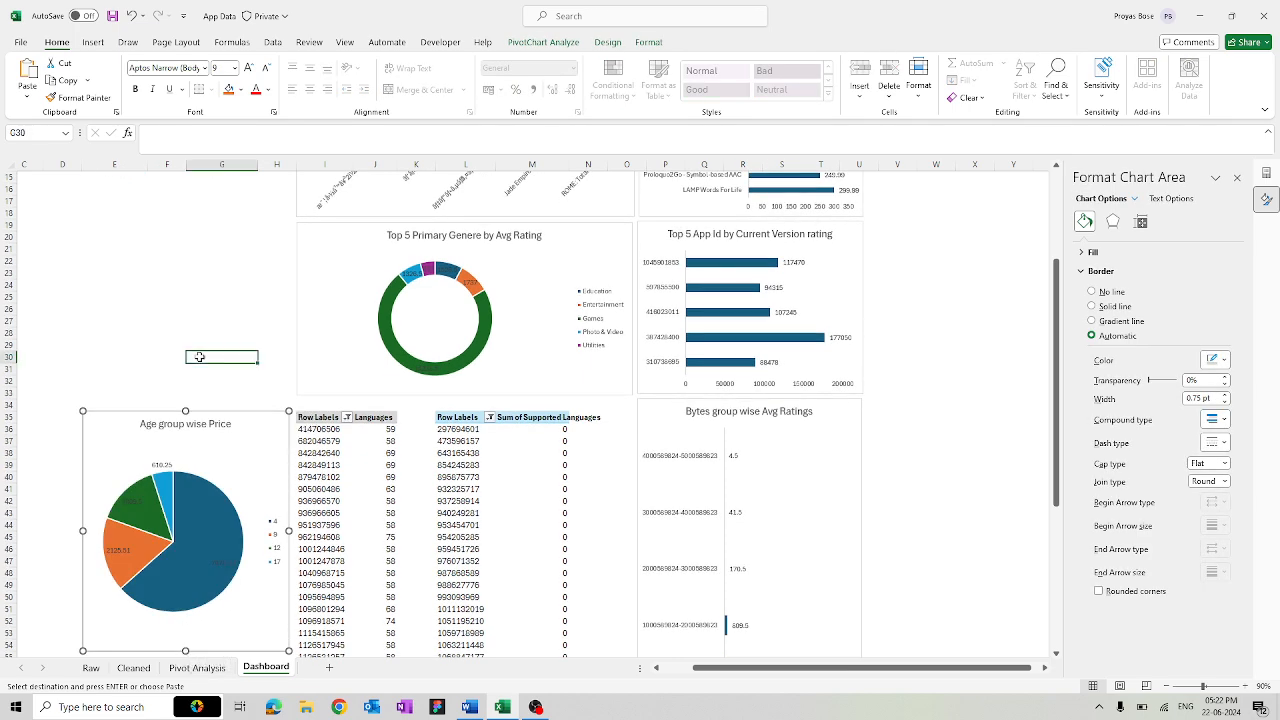
scroll(200, 357, "up", 5)
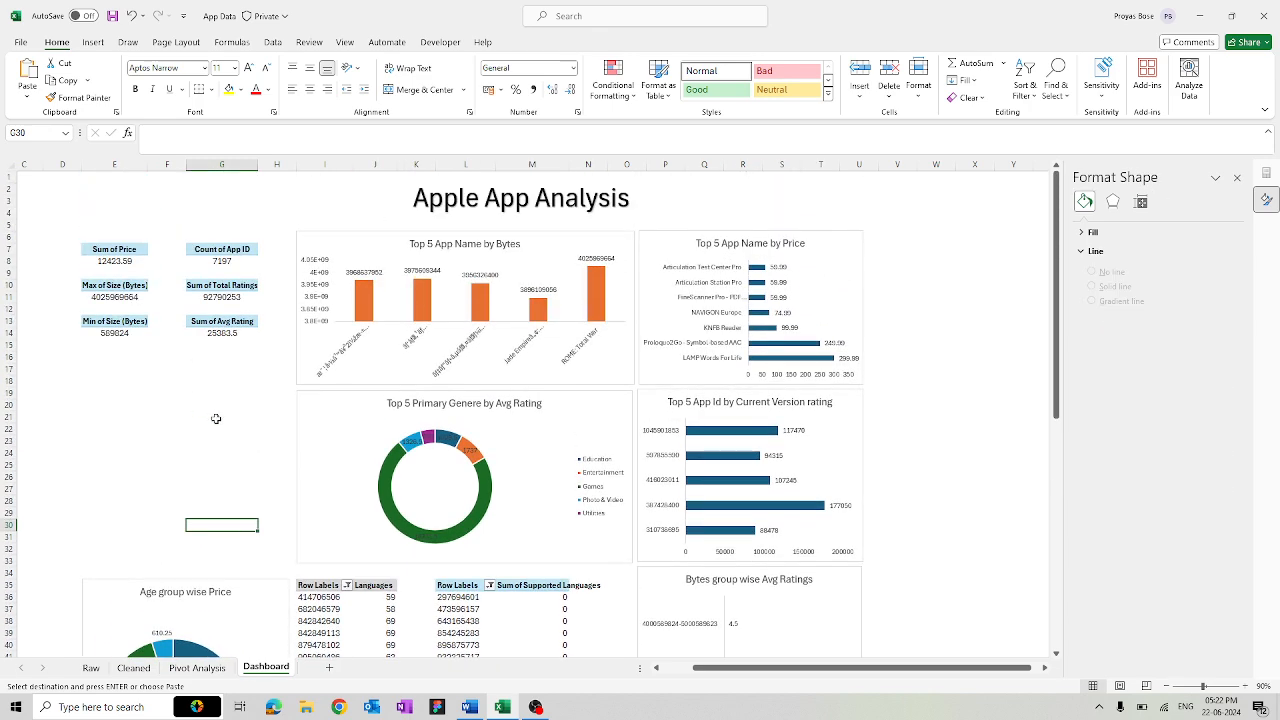
left_click(218, 403)
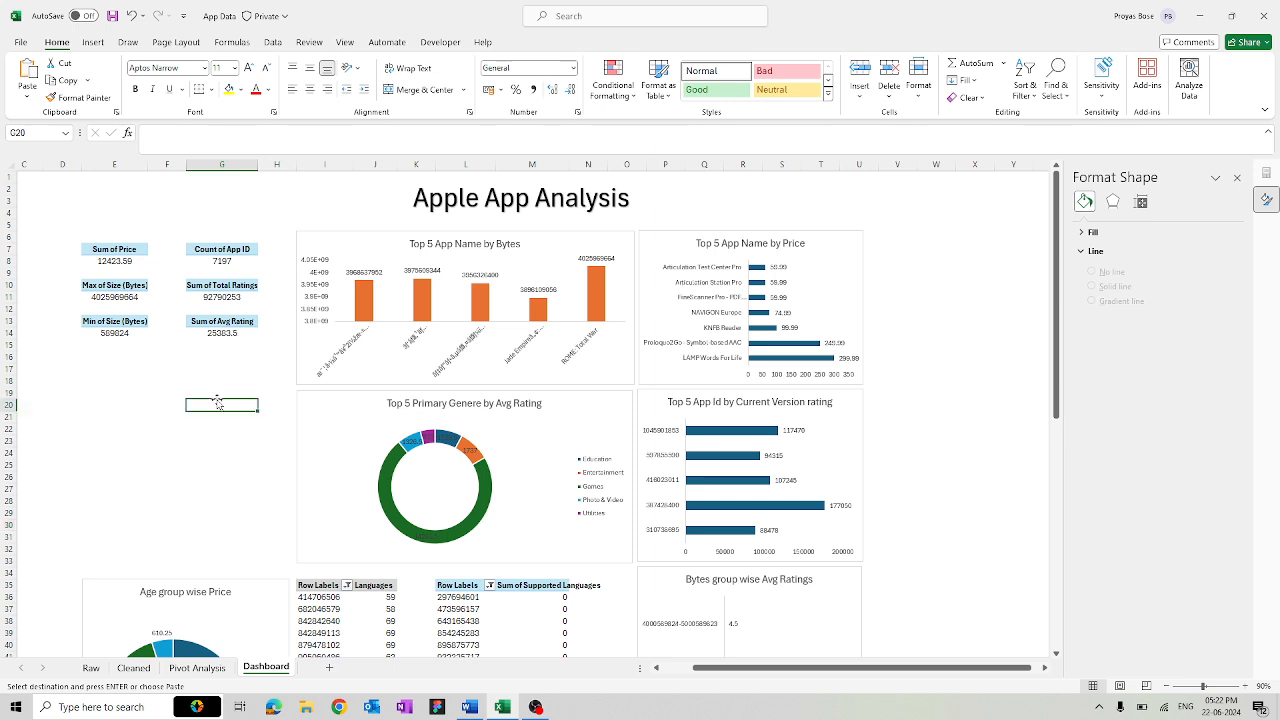
- Insert slicers for Supported Devices and Number of Screenshots from the Top 5 Primary Genere by Avg Rating chart
left_click(513, 422)
left_click(566, 46)
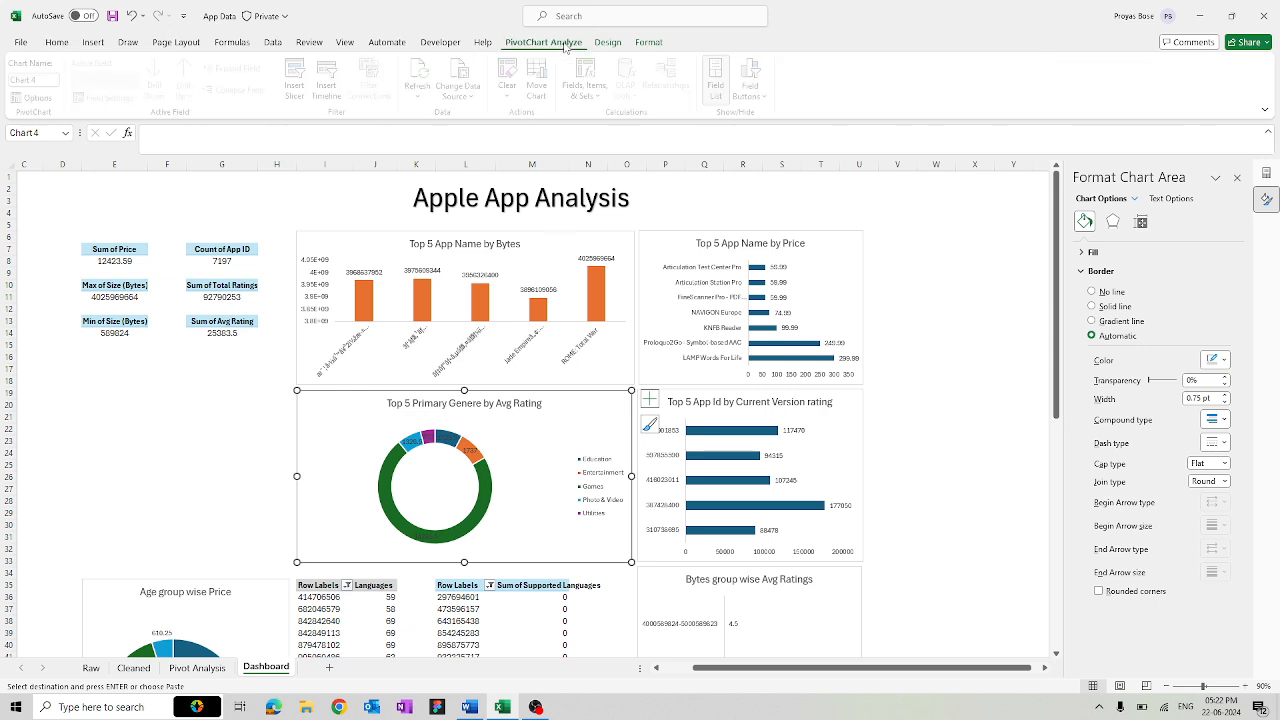
left_click(302, 75)
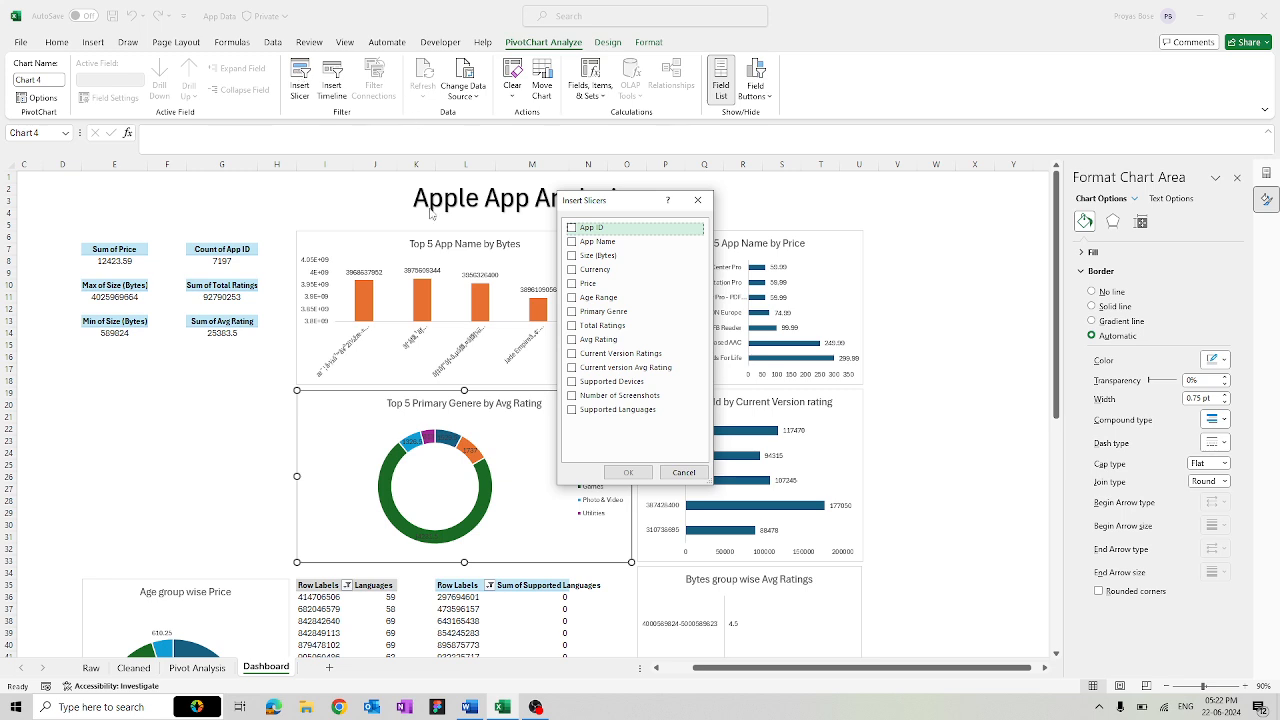
left_click(573, 383)
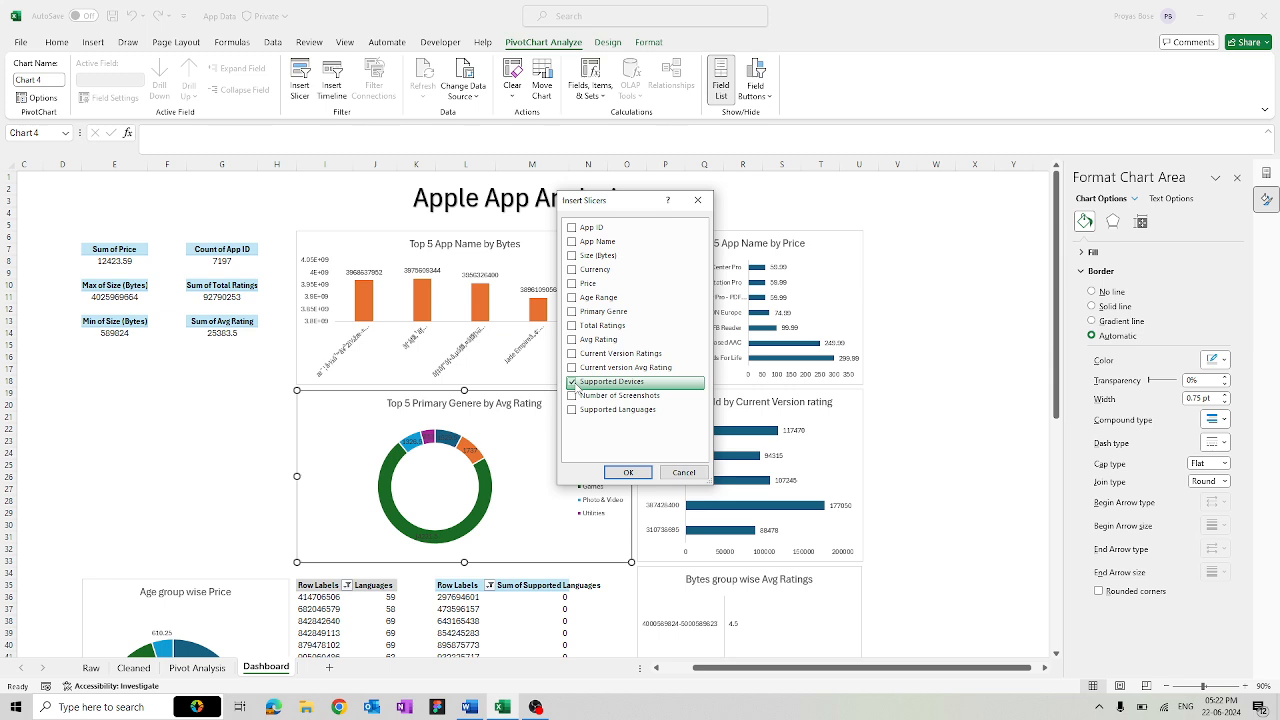
left_click(577, 397)
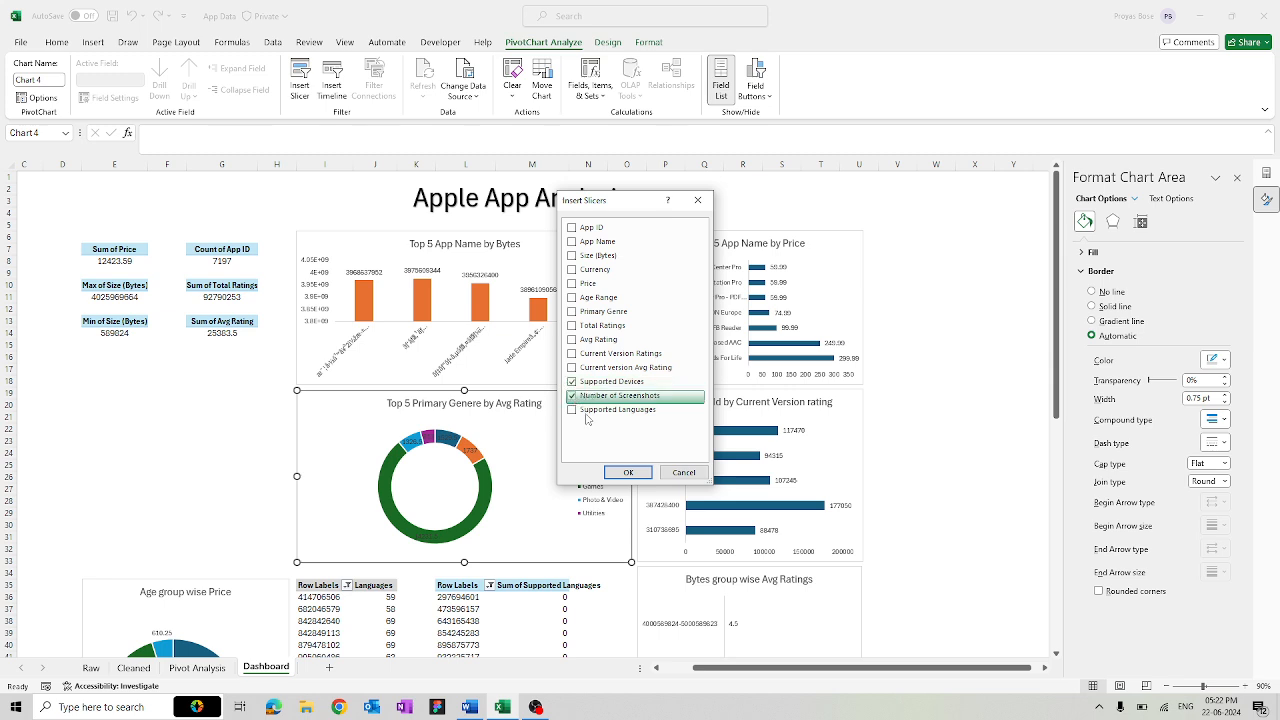
left_click(628, 472)
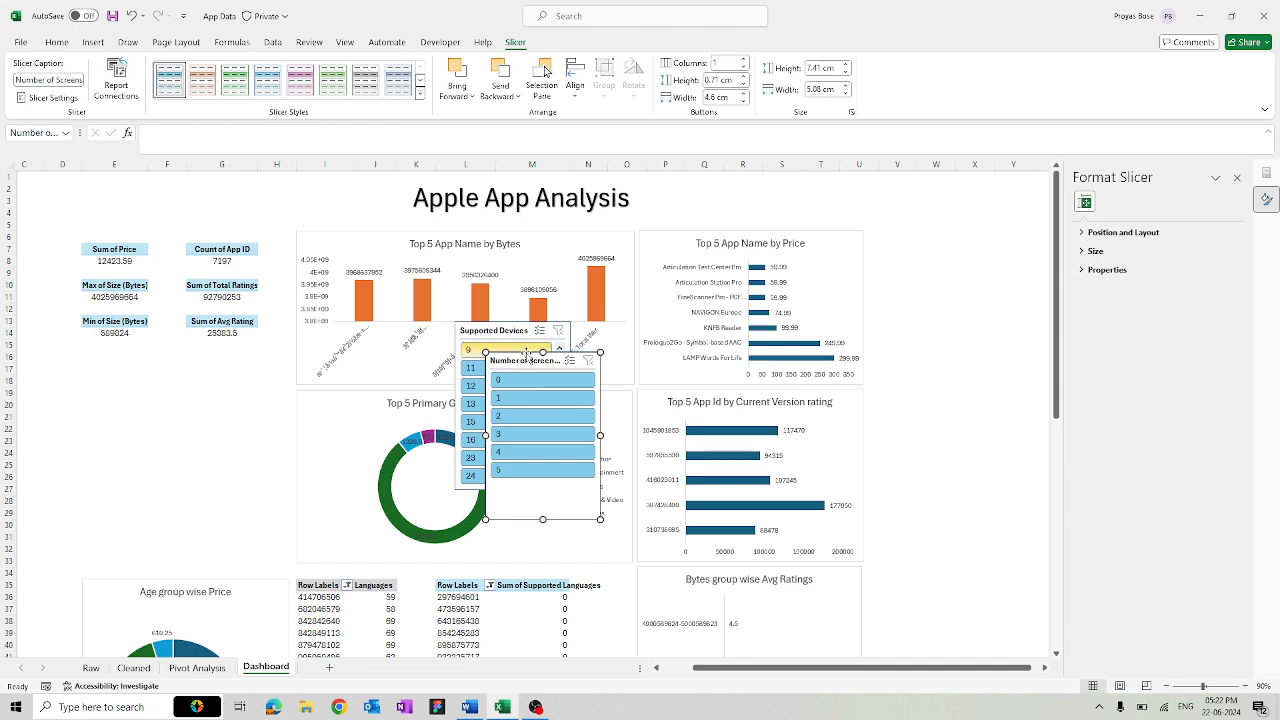
- Place both slicers side by side below the summary figures, narrowing the Number of Screenshots slicer to about 4 cm
left_click_drag(527, 360, 116, 360)
left_click_drag(193, 434, 167, 432)
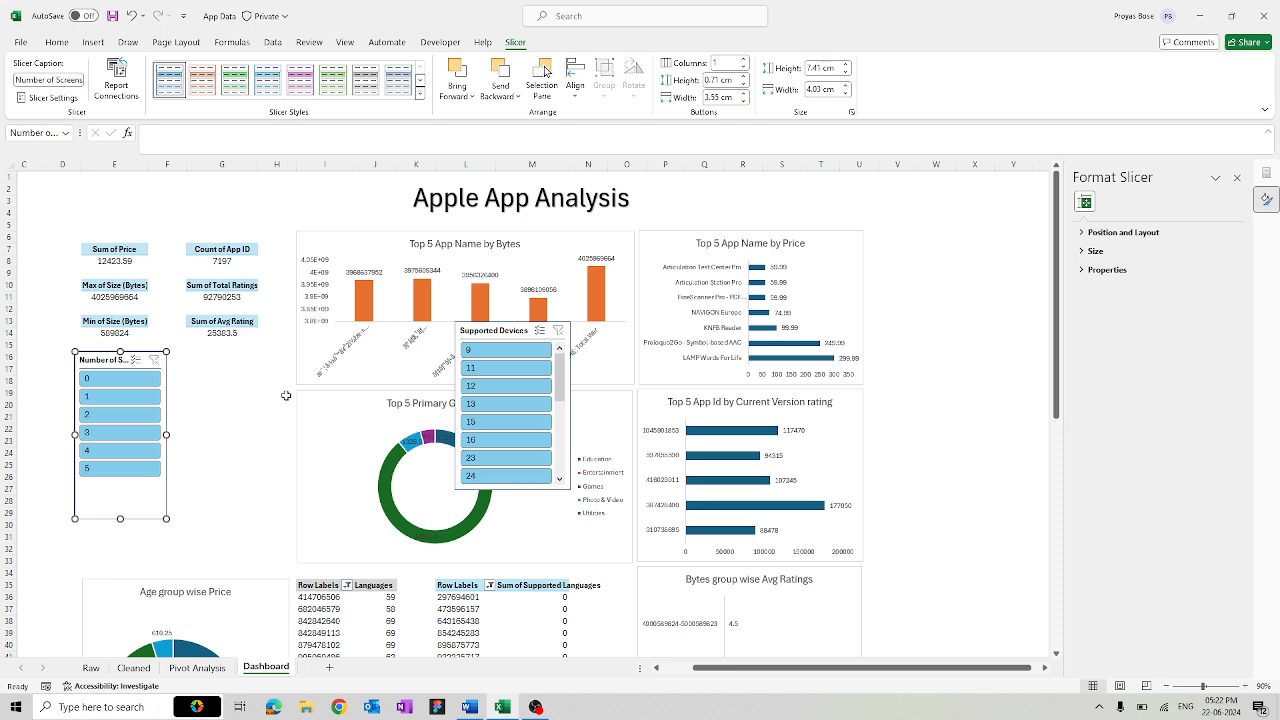
left_click_drag(469, 331, 190, 365)
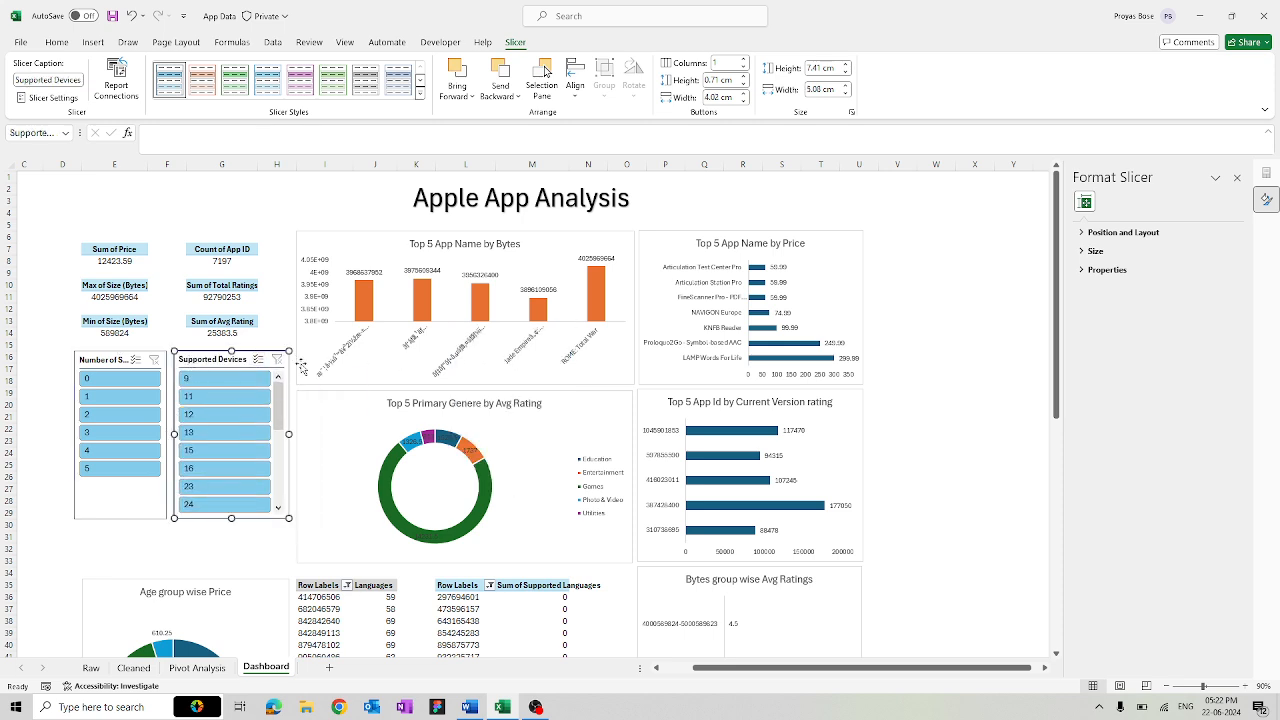
- Test the Supported Devices slicer by filtering to 11, and clear its filter
left_click(220, 396)
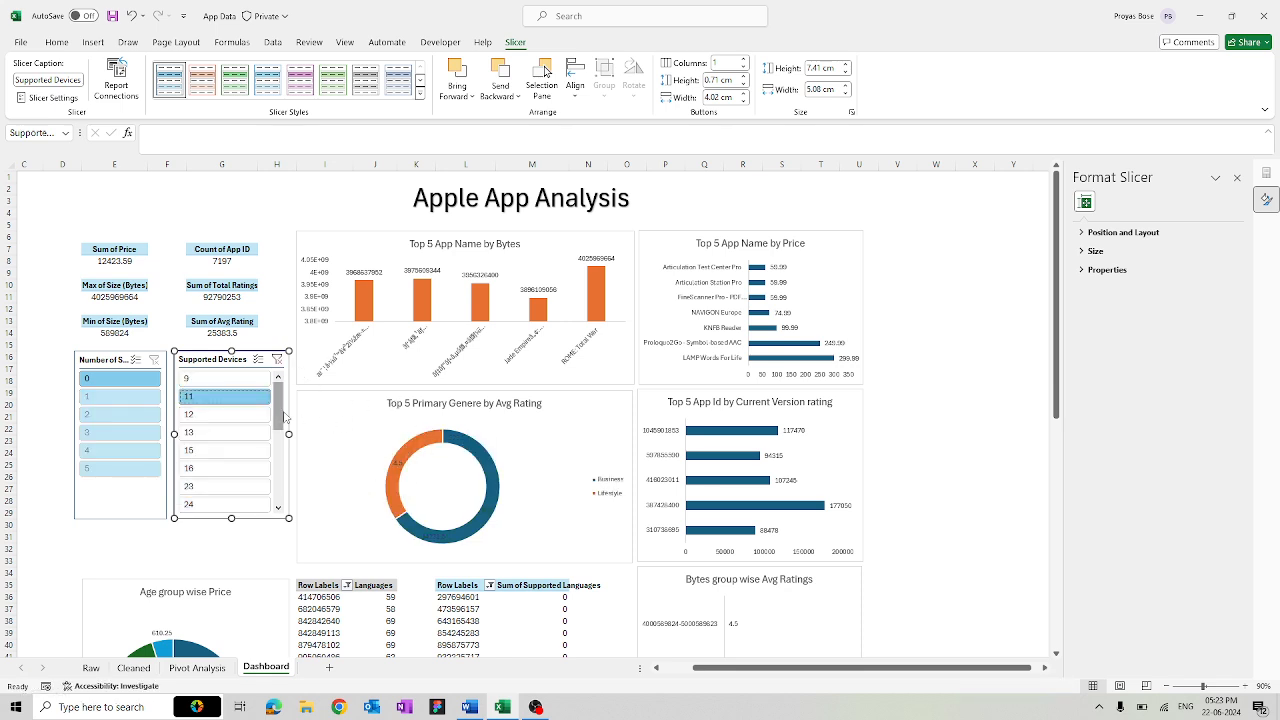
left_click(252, 403)
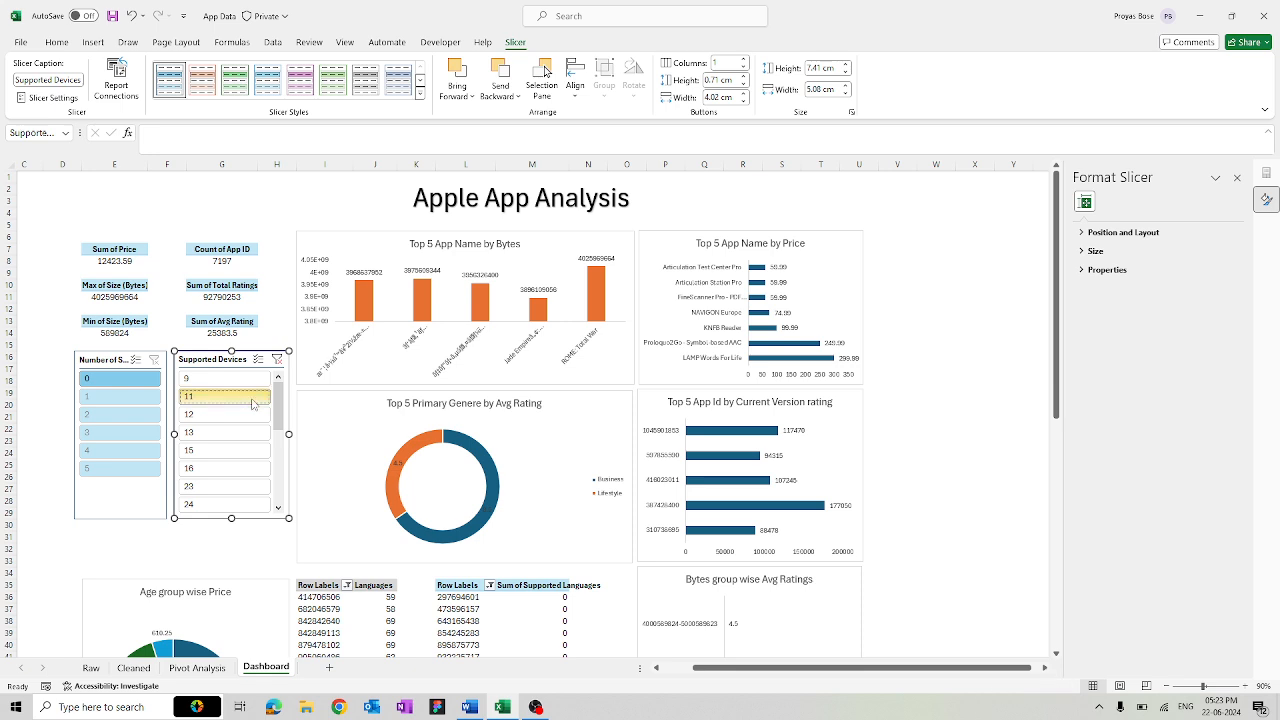
left_click(277, 359)
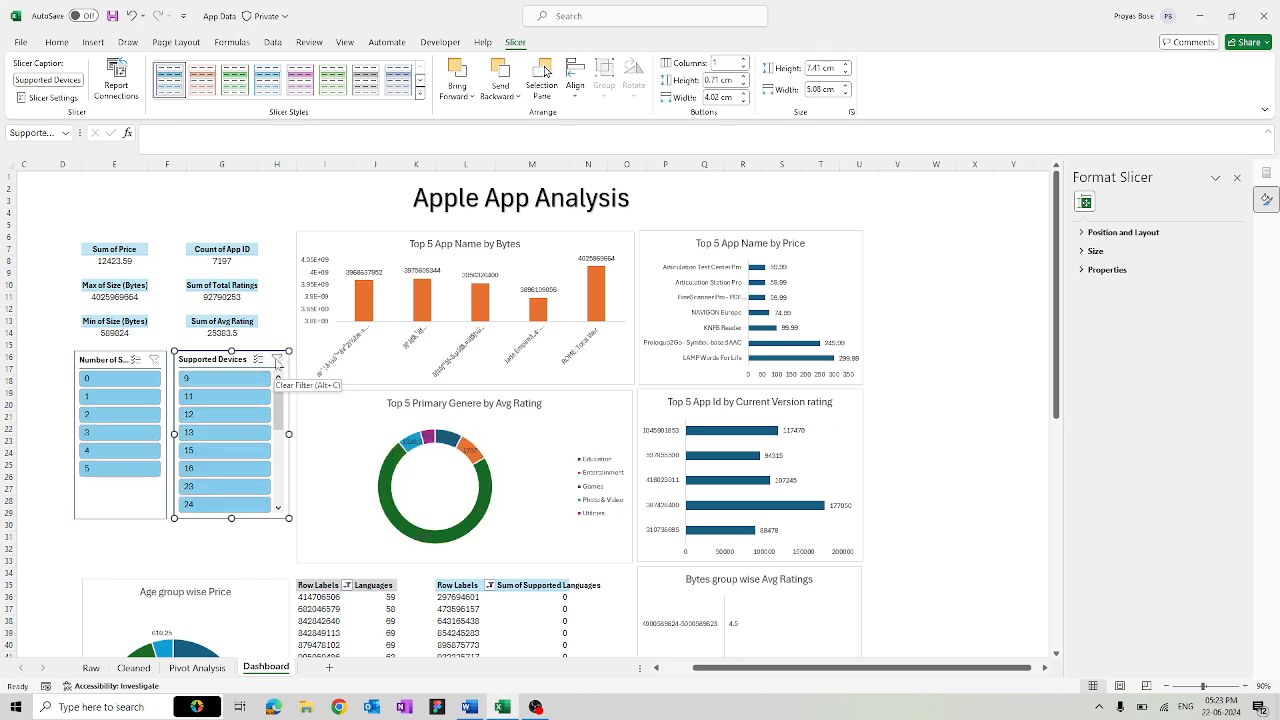
- Connect the Supported Devices slicer to PivotTable16 through PivotTable23 on the Dashboard sheet
left_click(120, 366, "ctrl")
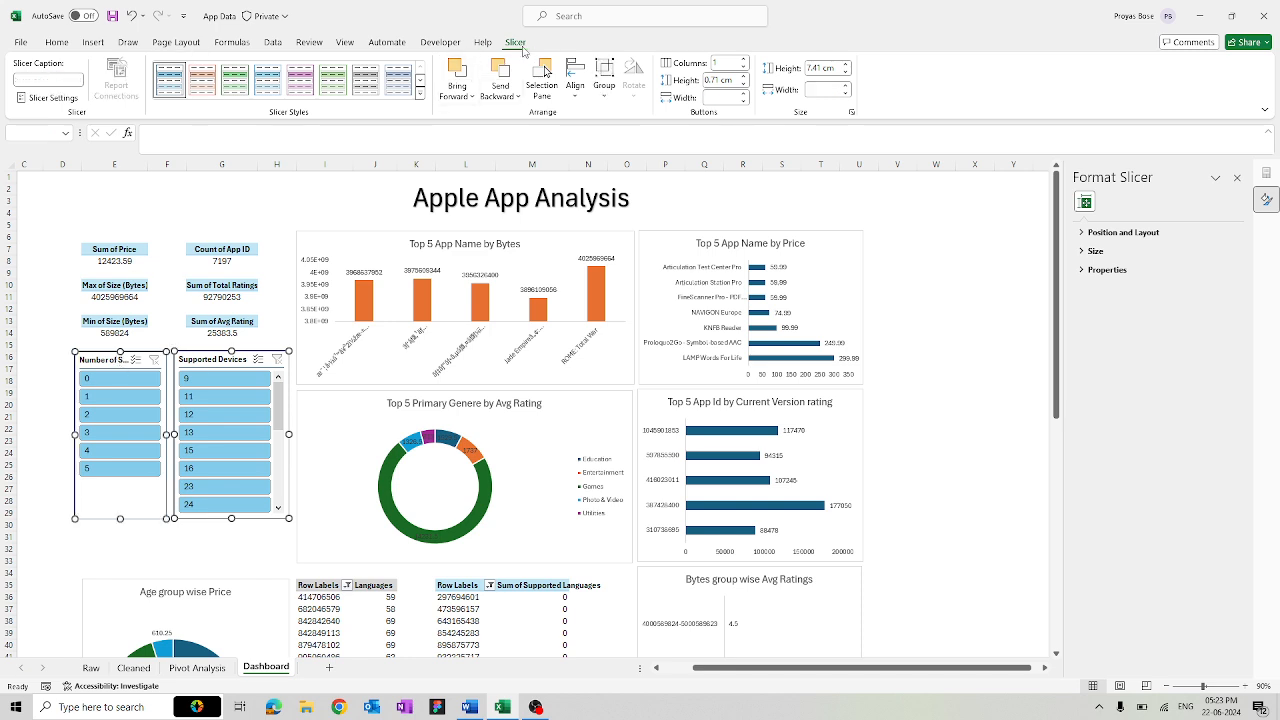
left_click(316, 418)
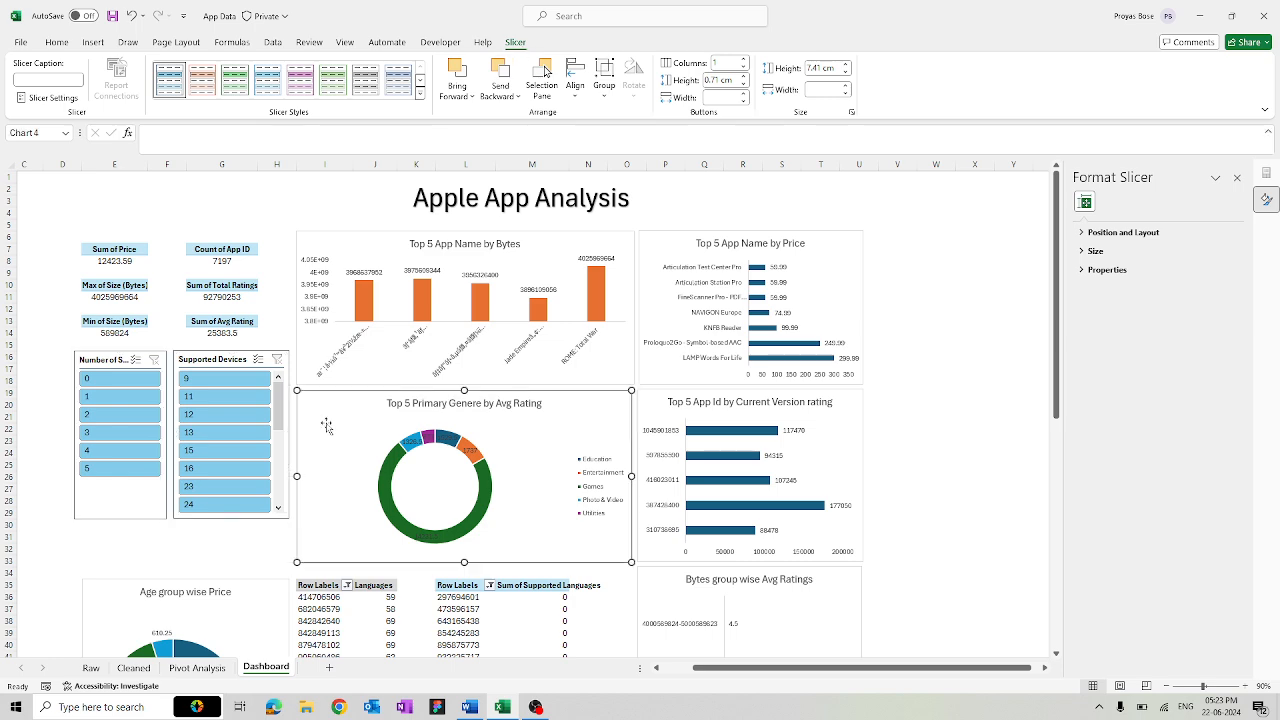
left_click(244, 356)
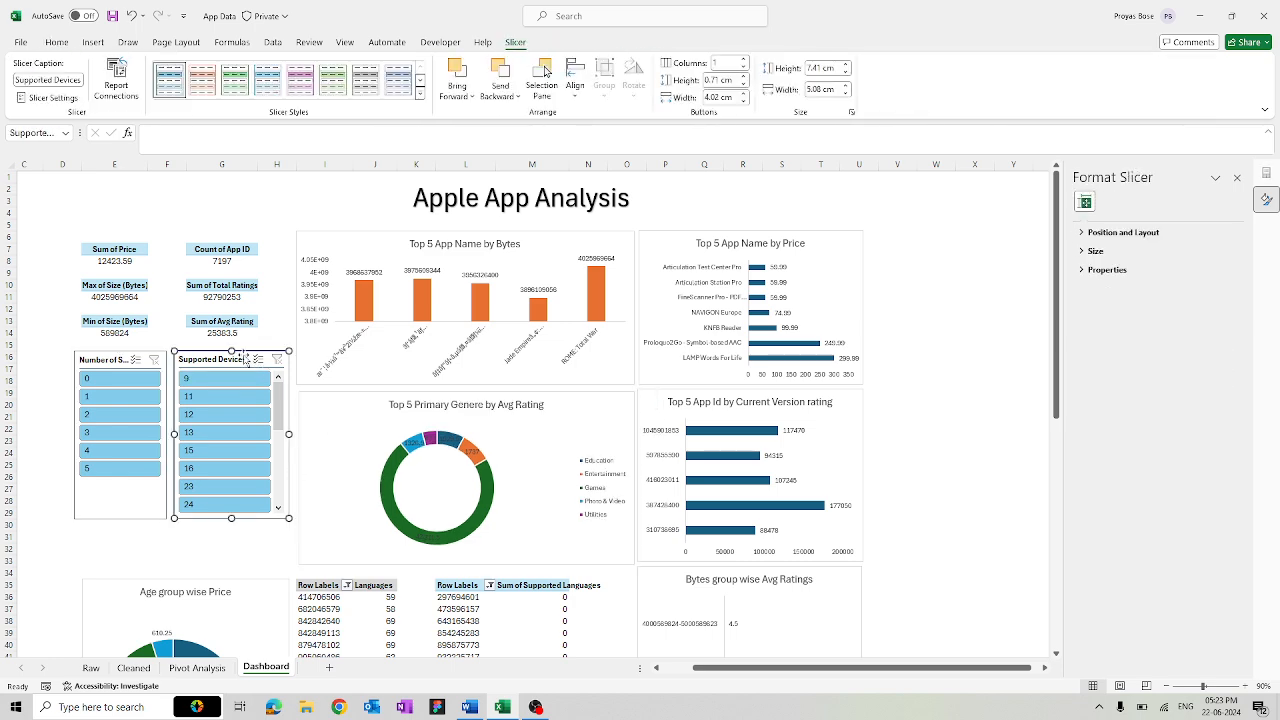
left_click(116, 80)
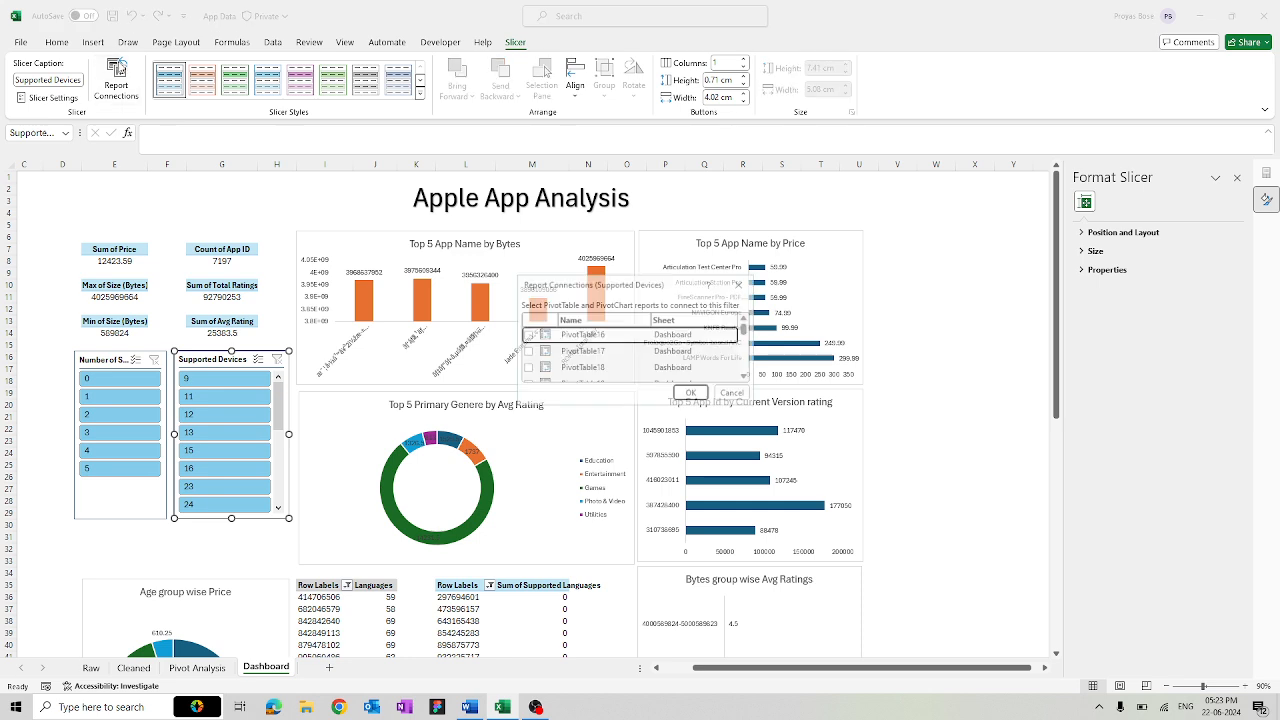
left_click(527, 336)
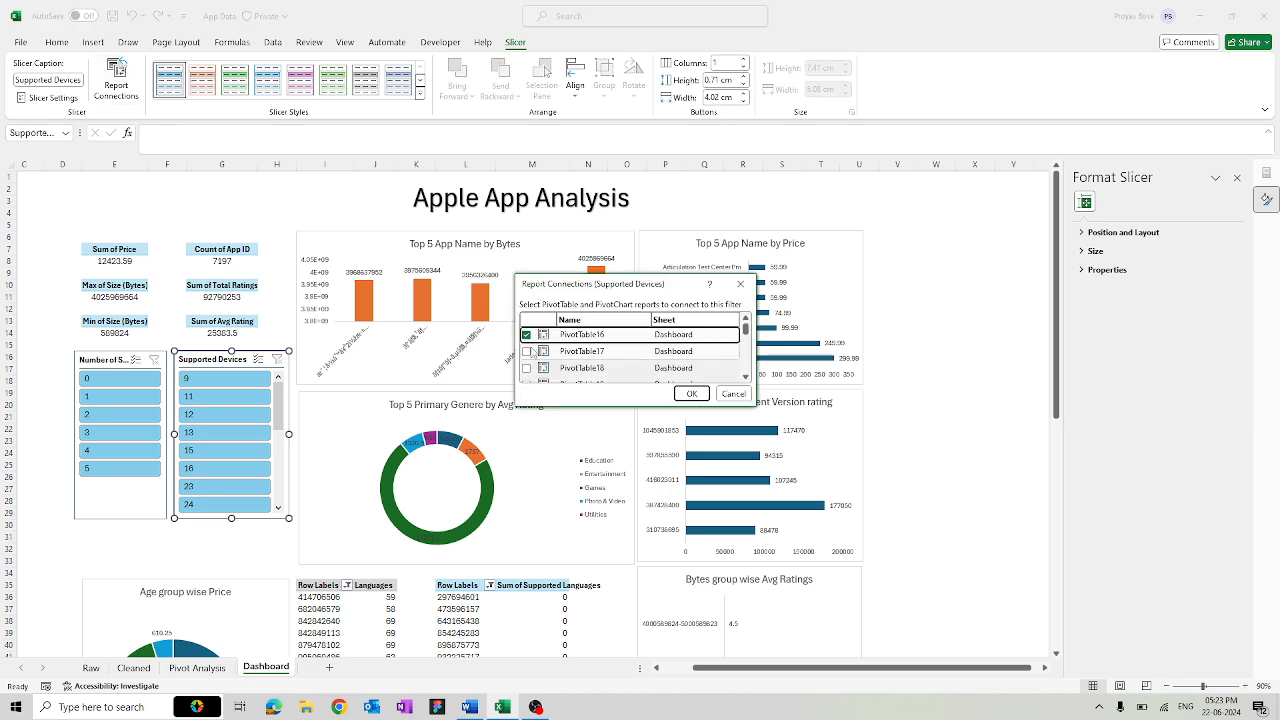
left_click_drag(647, 406, 642, 607)
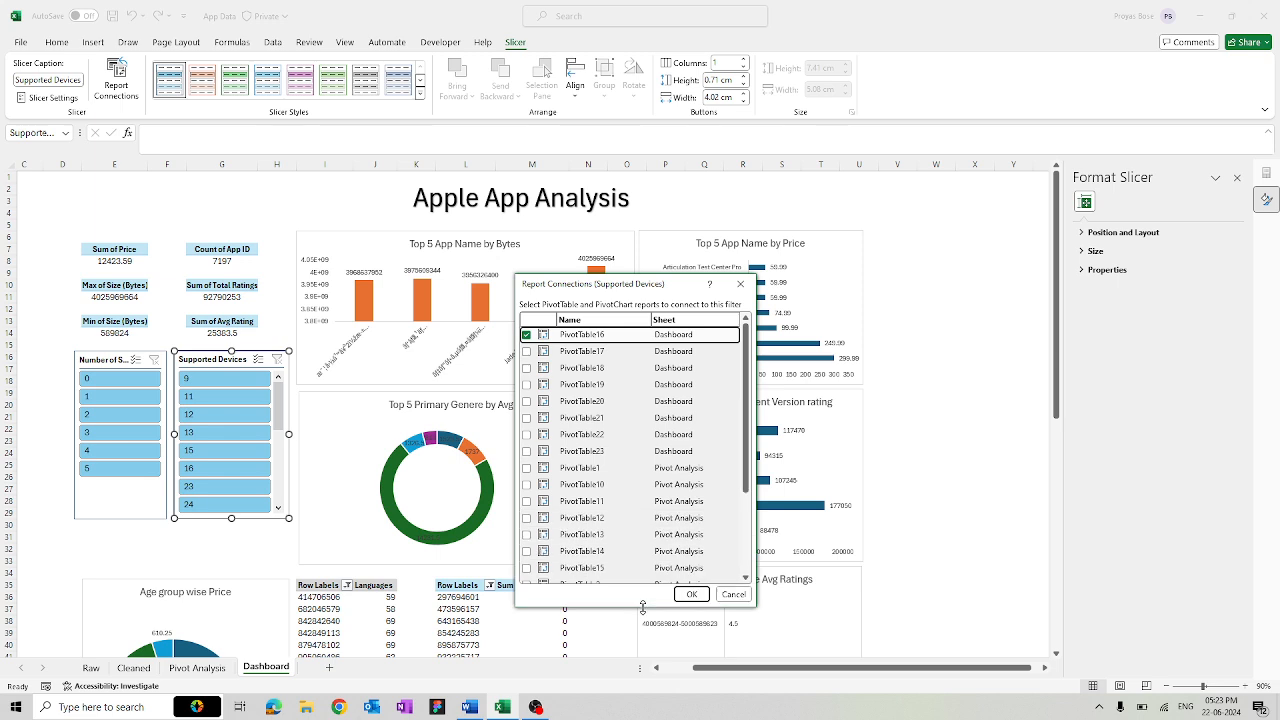
left_click(527, 351)
left_click(527, 368)
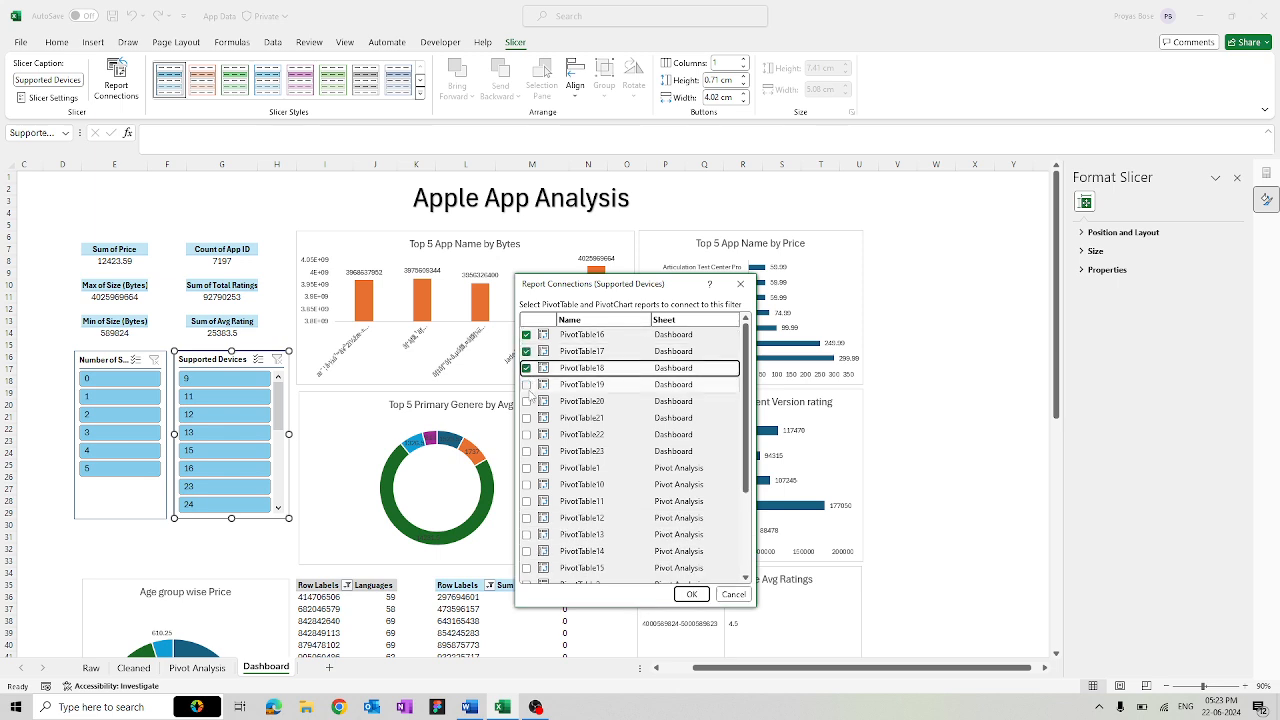
left_click(527, 384)
left_click(527, 401)
left_click(527, 418)
left_click(527, 434)
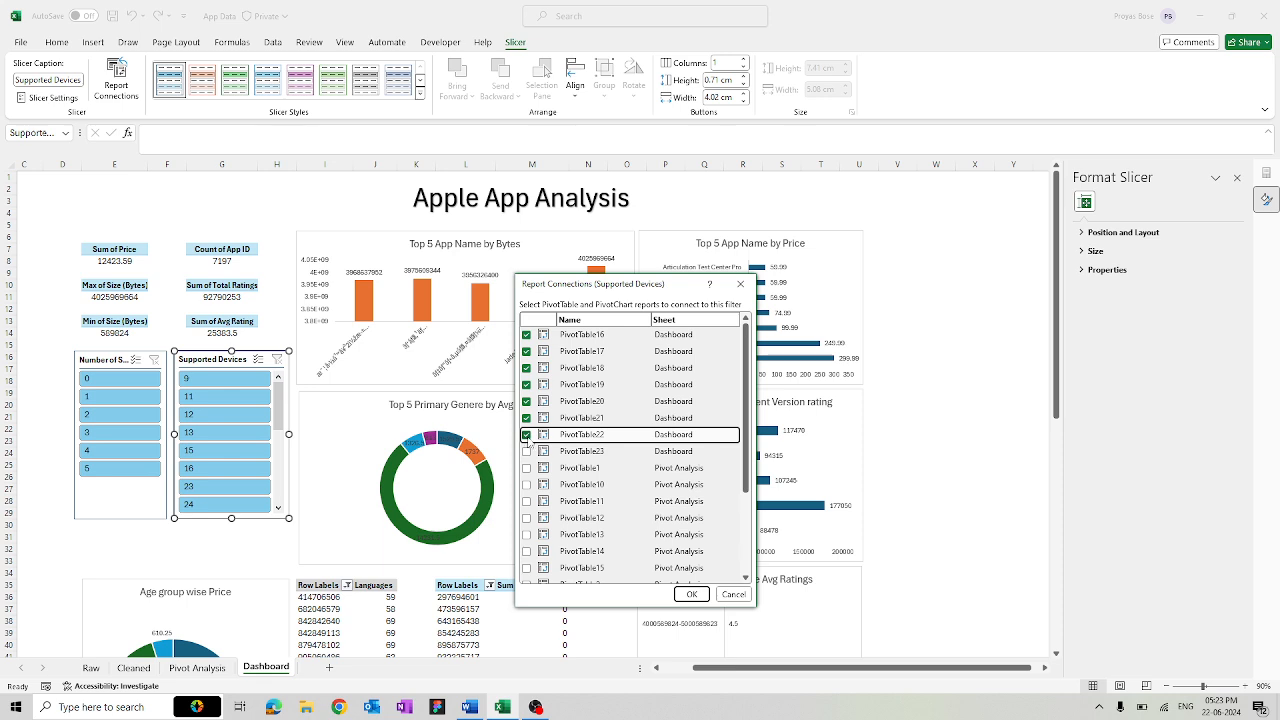
left_click(527, 451)
- Connect the Supported Devices slicer to the remaining Pivot Analysis reports, PivotTable1 to PivotTable8 and PivotTable10 to PivotTable15, and apply the connections
left_click(527, 468)
left_click(527, 484)
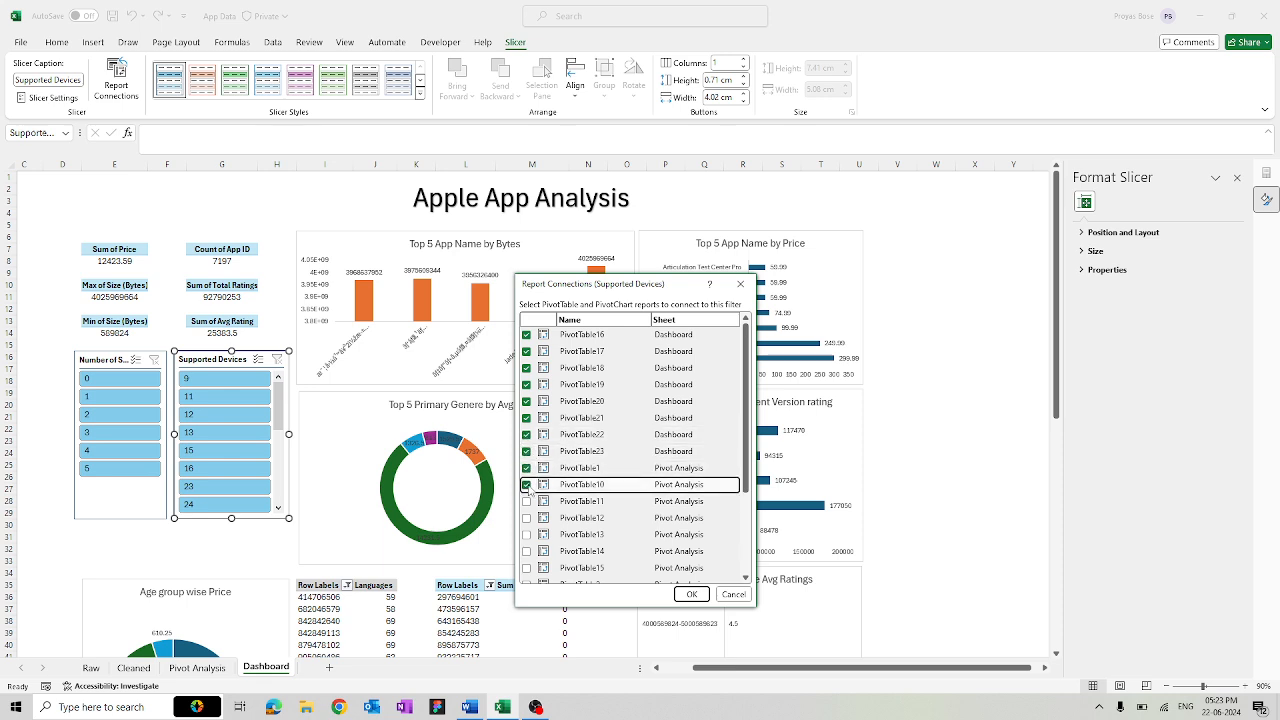
left_click(527, 501)
left_click(527, 518)
left_click(527, 534)
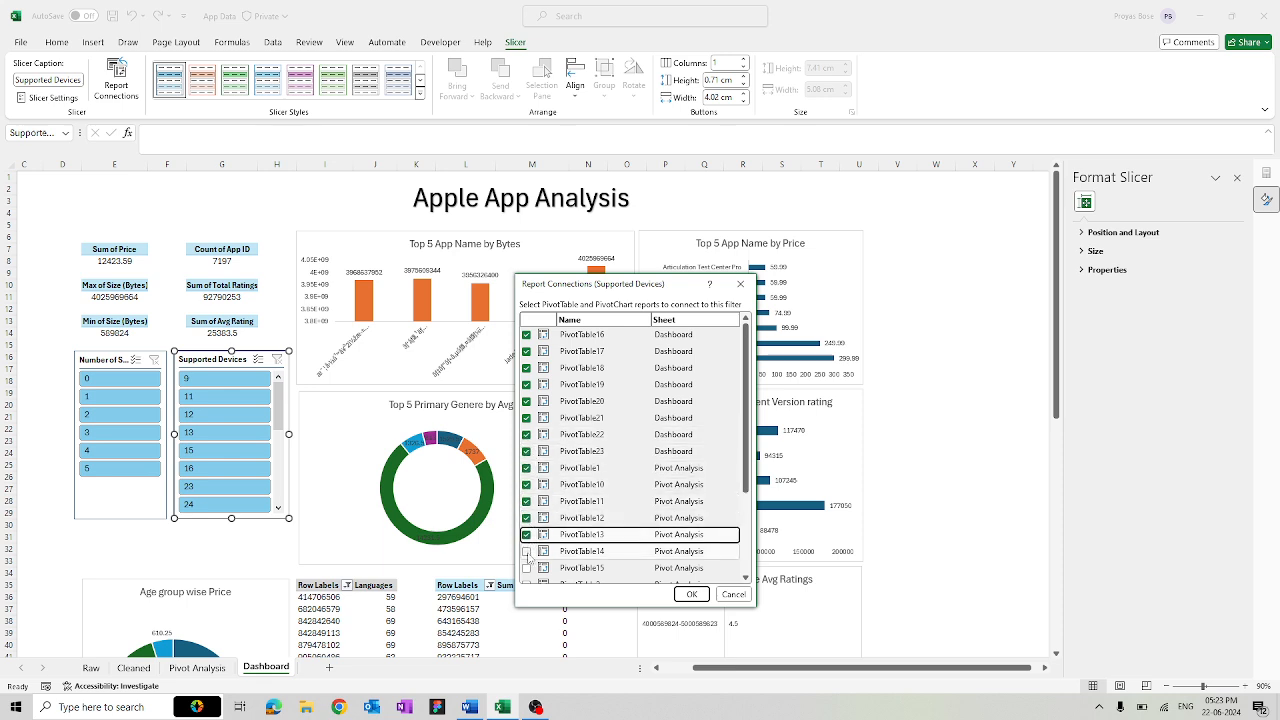
left_click(527, 551)
left_click(527, 568)
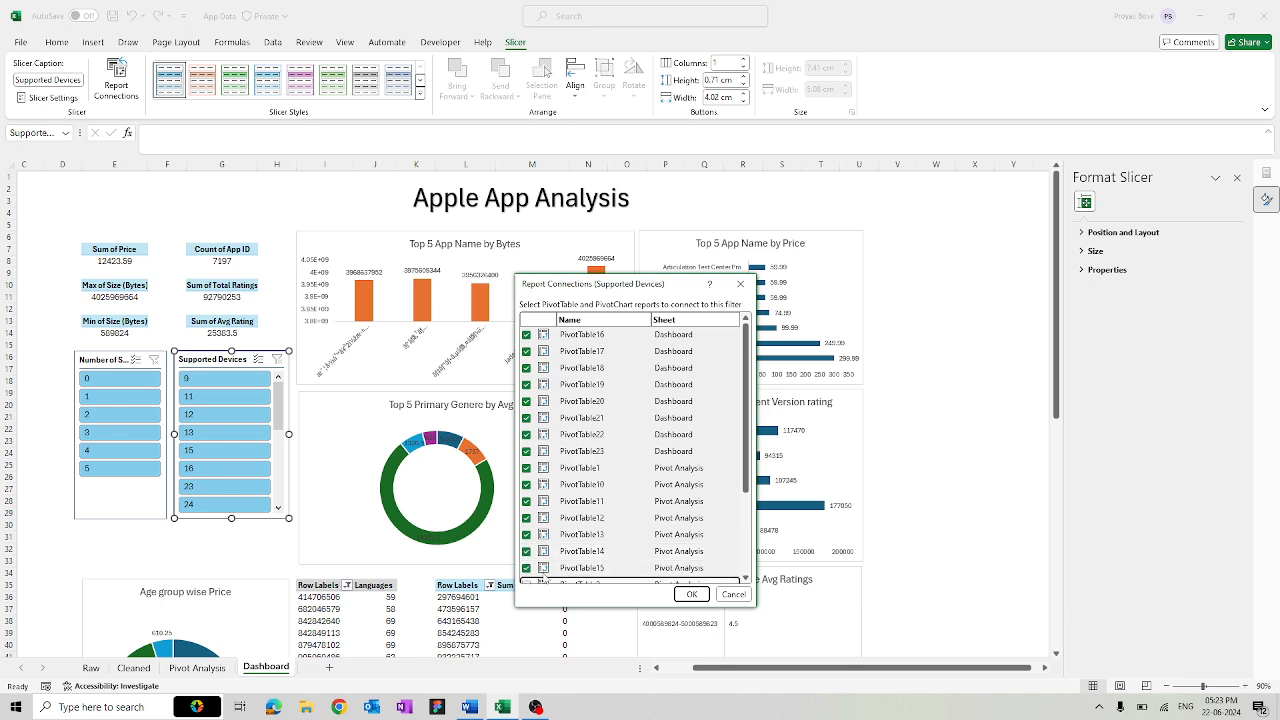
scroll(557, 568, "down", 3)
left_click(527, 458)
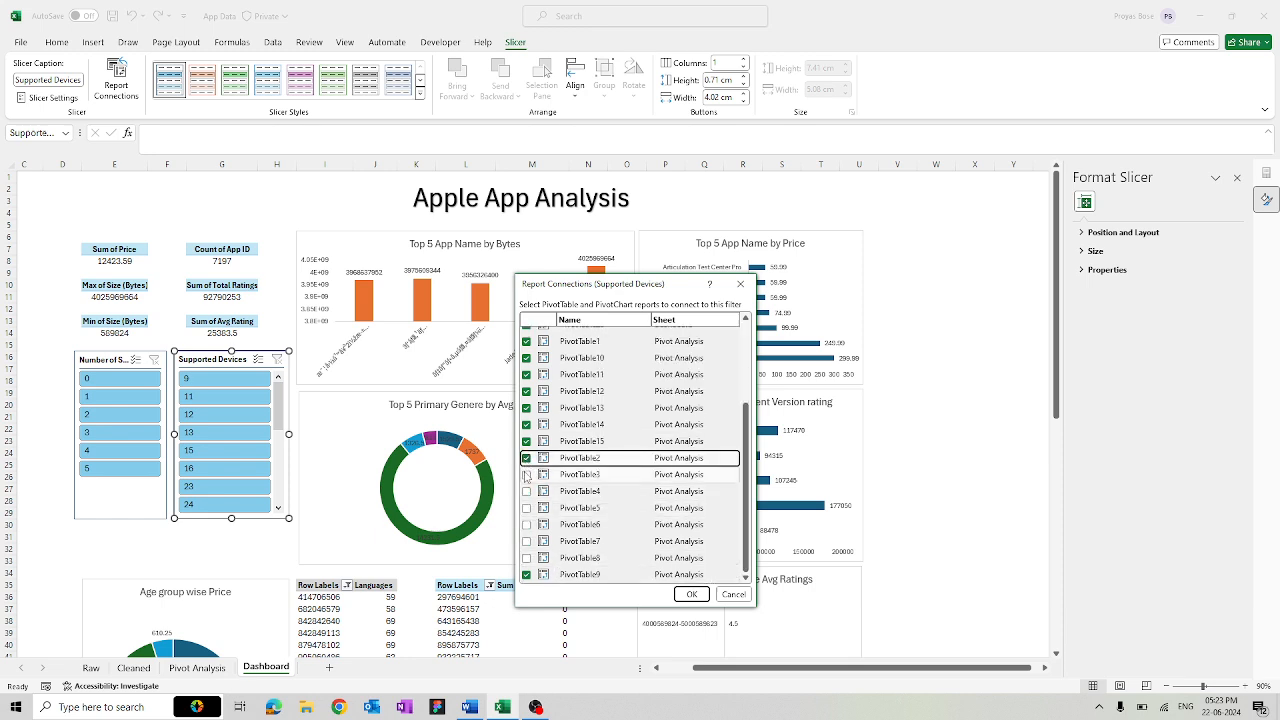
left_click(527, 474)
left_click(527, 491)
left_click(527, 508)
left_click(527, 524)
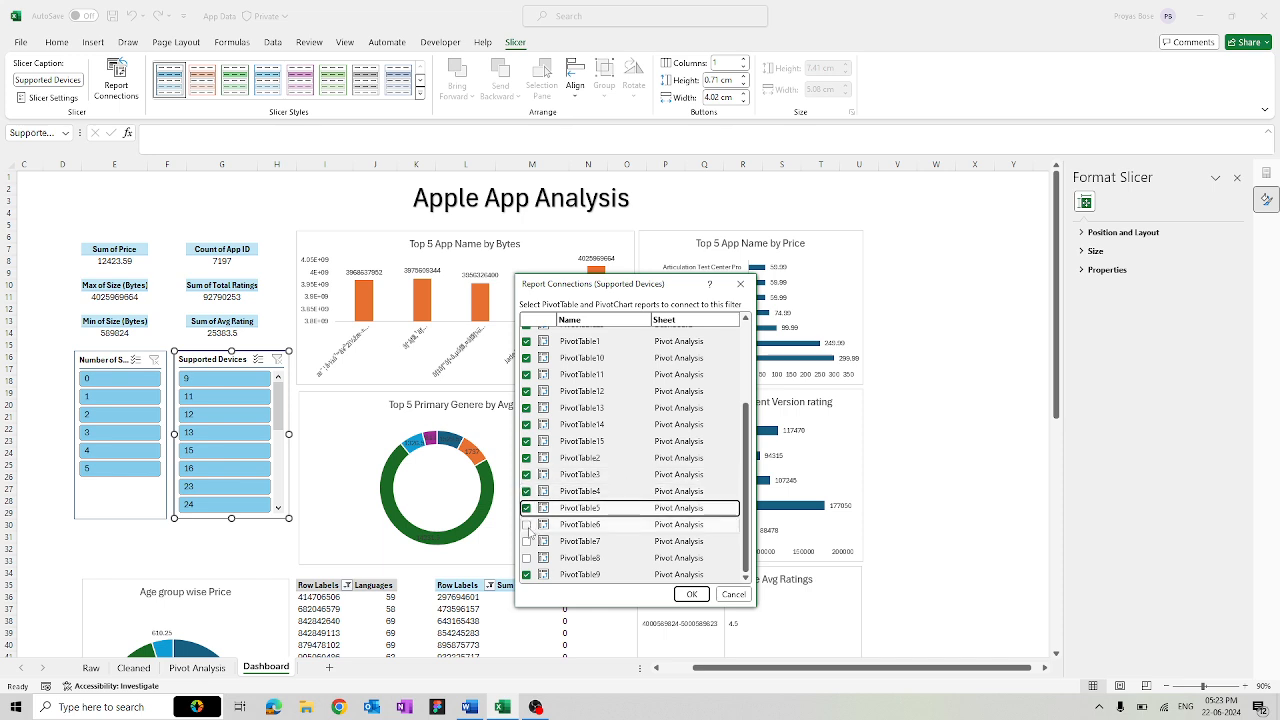
left_click(527, 541)
left_click(527, 558)
left_click(691, 594)
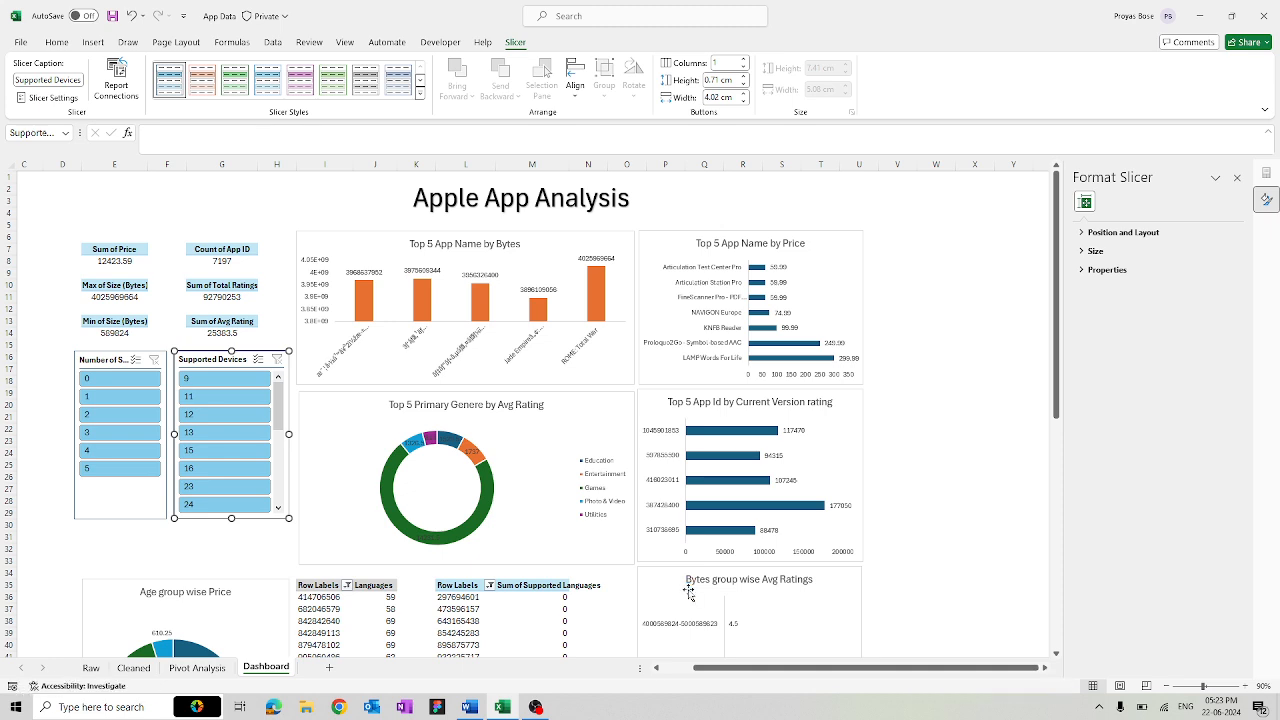
- Filter Supported Devices to 11, and shift the Number of Screenshots slicer, widened to about 4.3 cm, clear of its neighbour
left_click(196, 399)
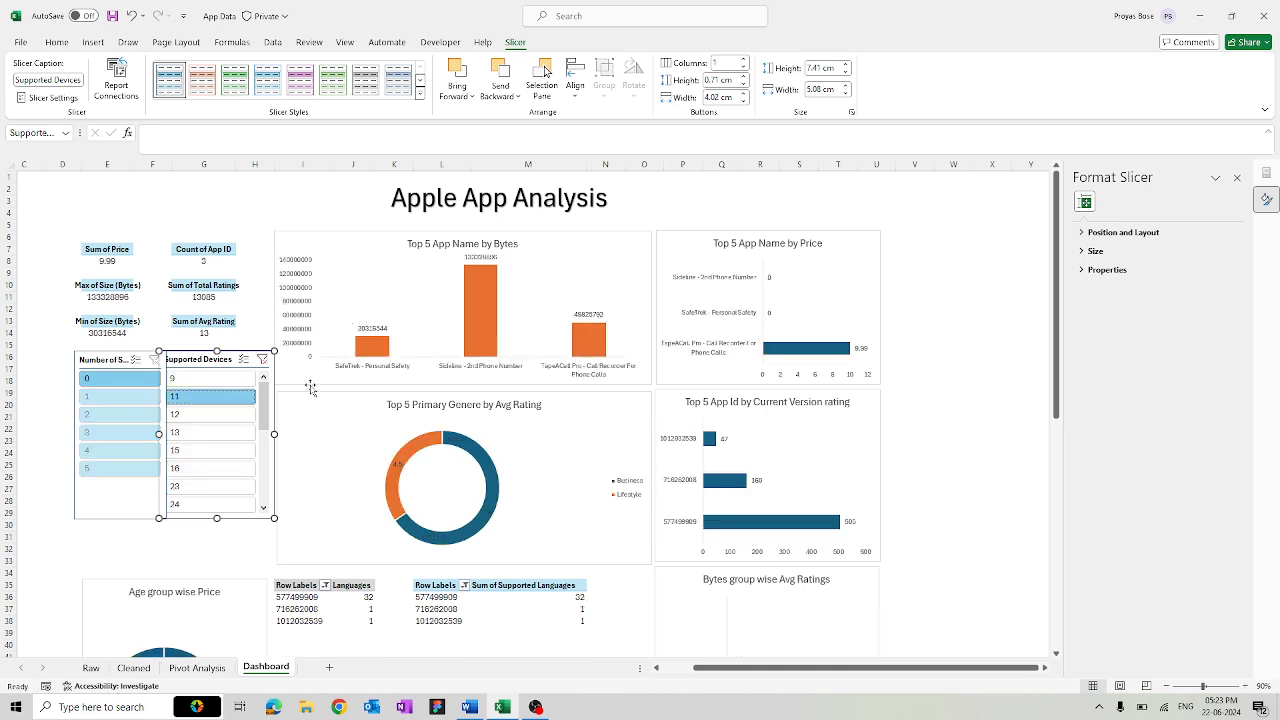
left_click(117, 360)
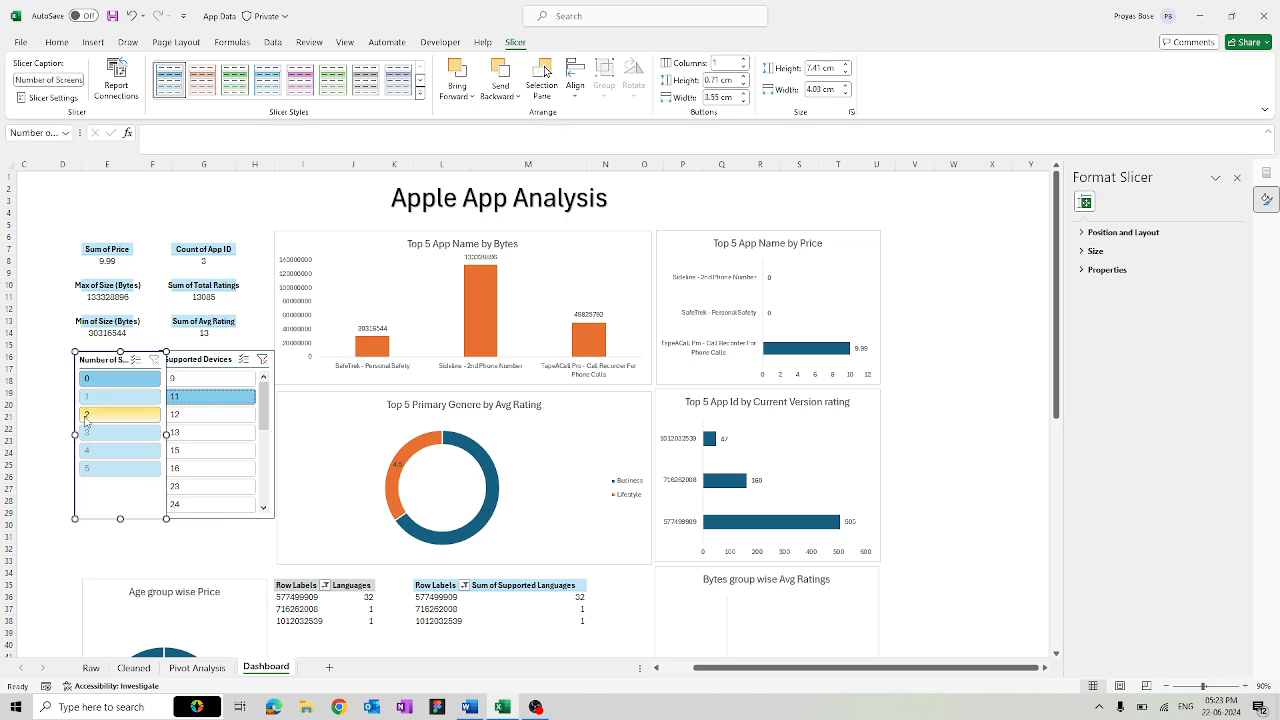
left_click_drag(74, 434, 68, 434)
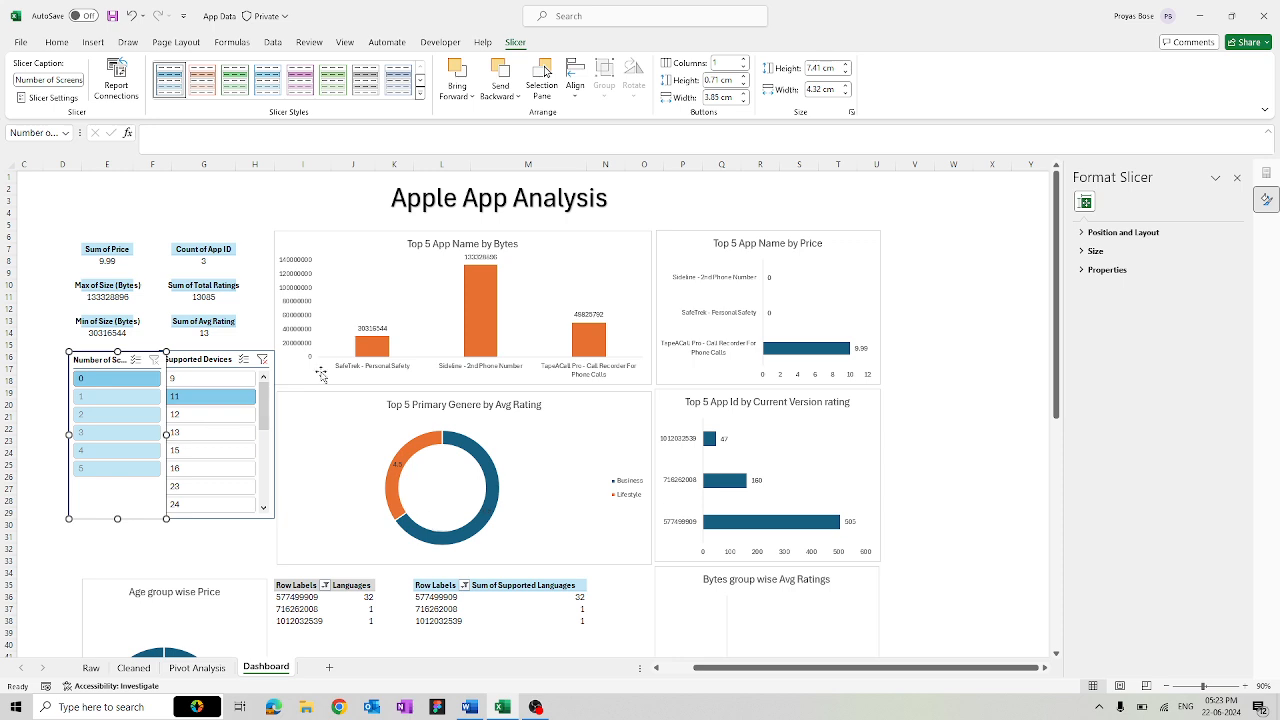
left_click_drag(120, 363, 102, 370)
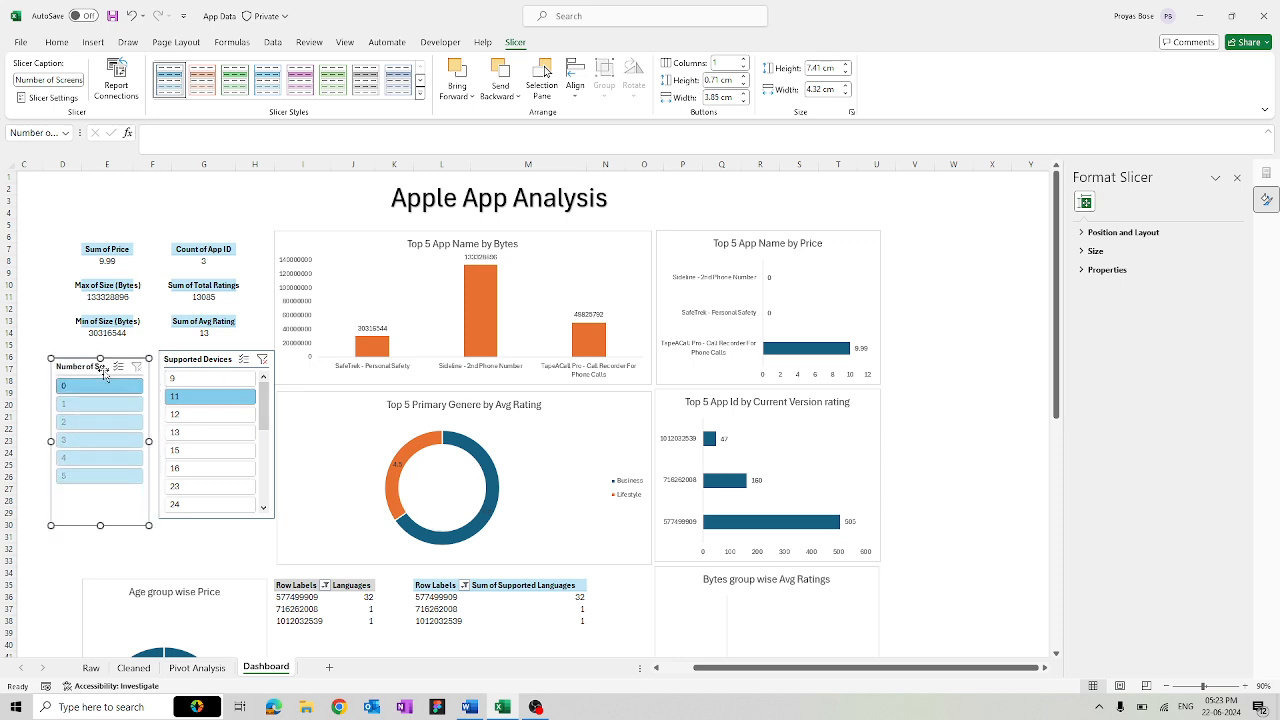
left_click(970, 424)
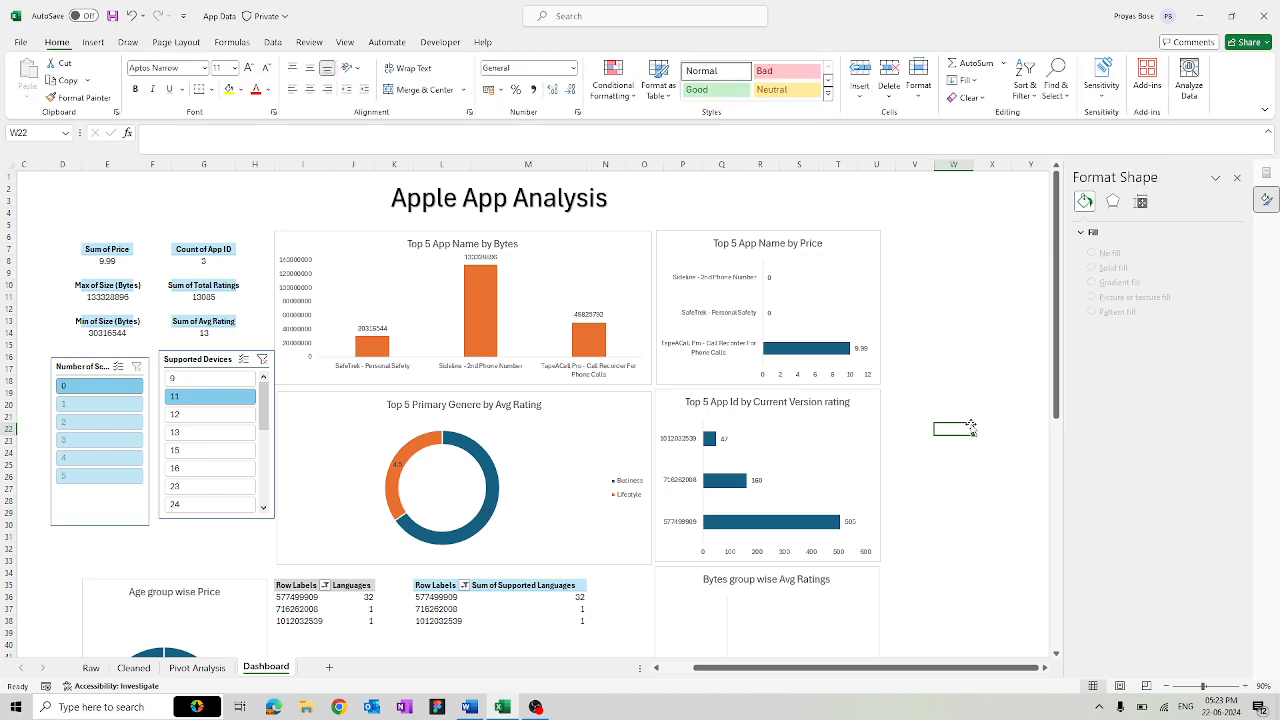
left_click(1238, 178)
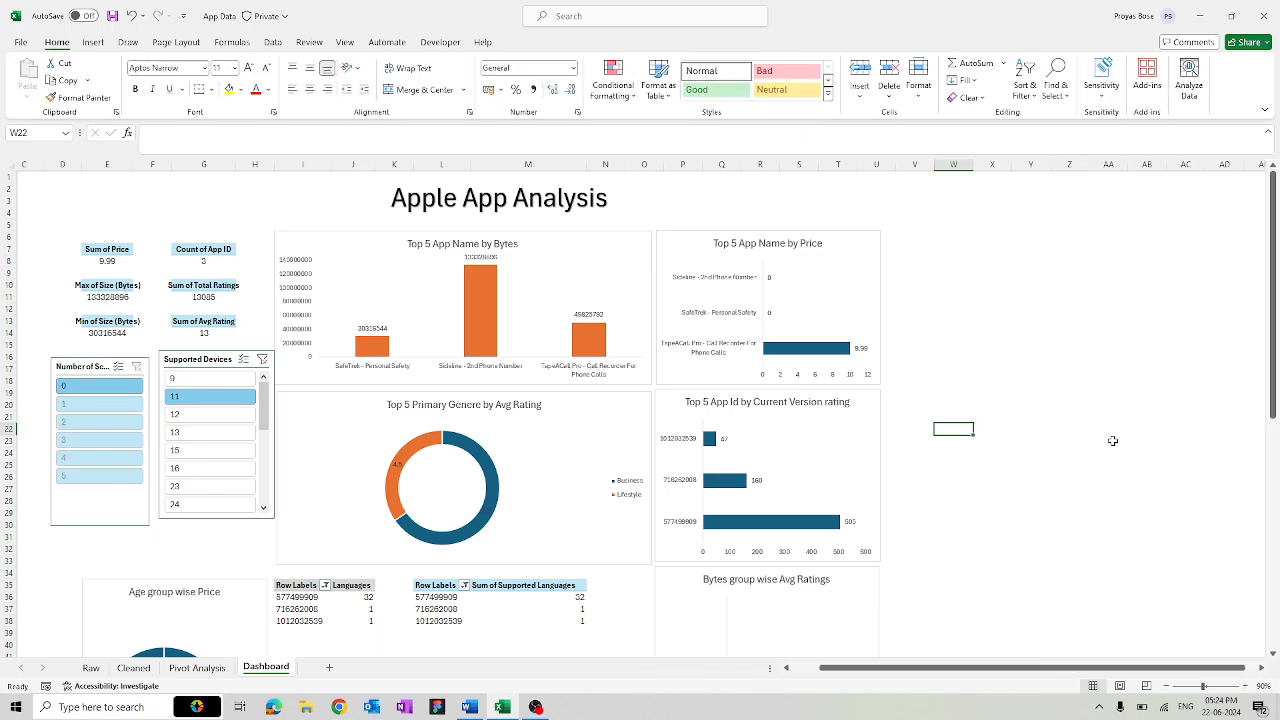
- Draw a rectangle about 37.7 cm wide and 32.1 cm high over the whole dashboard, from row 2 down to row 62
scroll(1112, 440, "down", 5)
scroll(1112, 440, "up", 5)
left_click(276, 205)
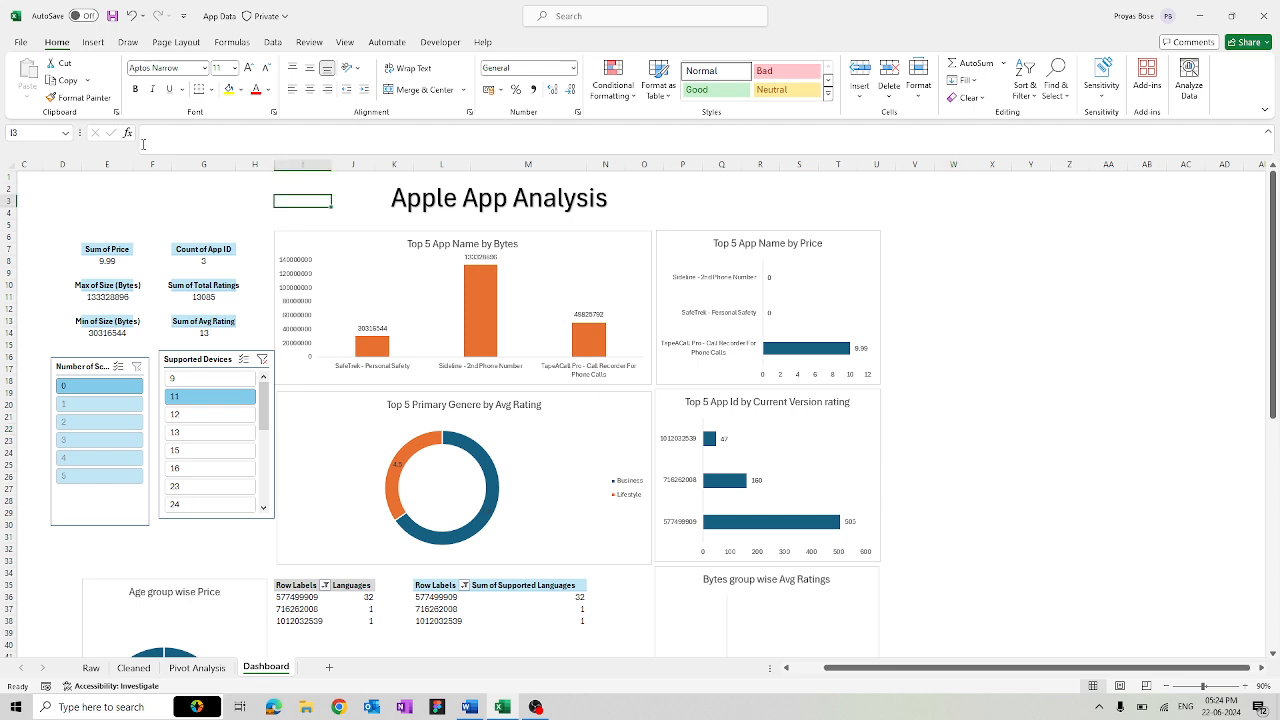
left_click(93, 42)
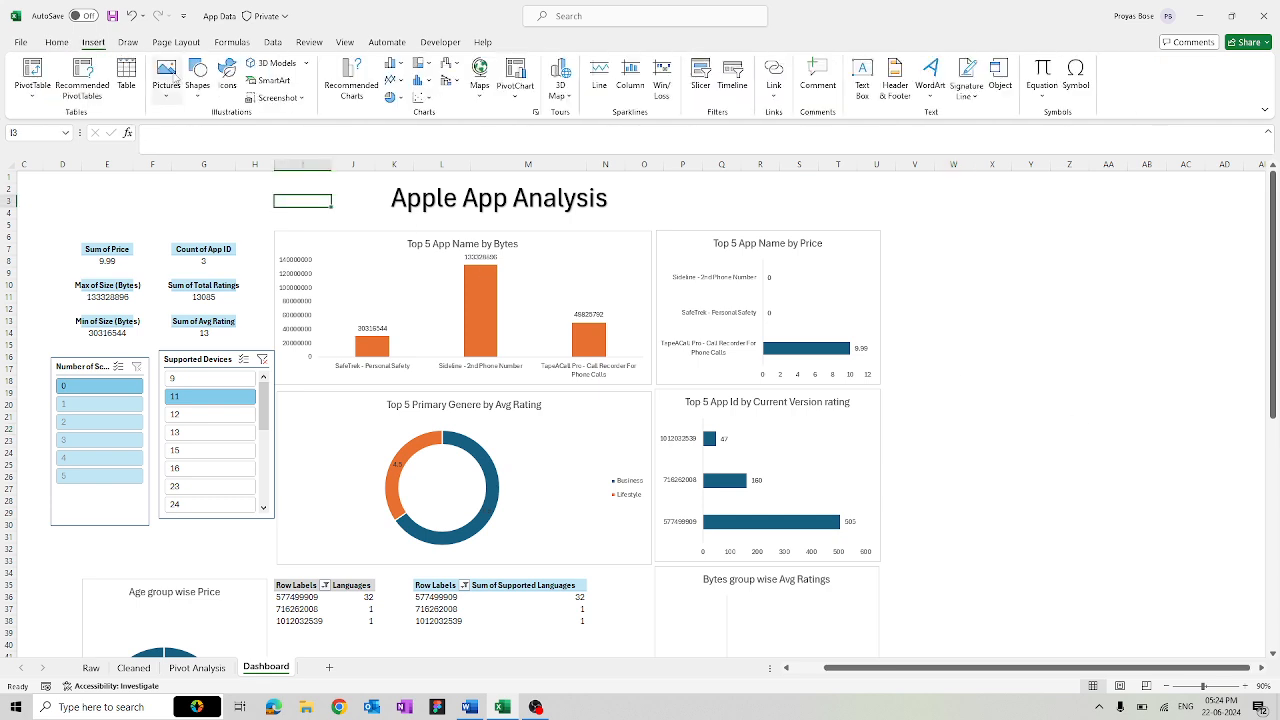
left_click(196, 88)
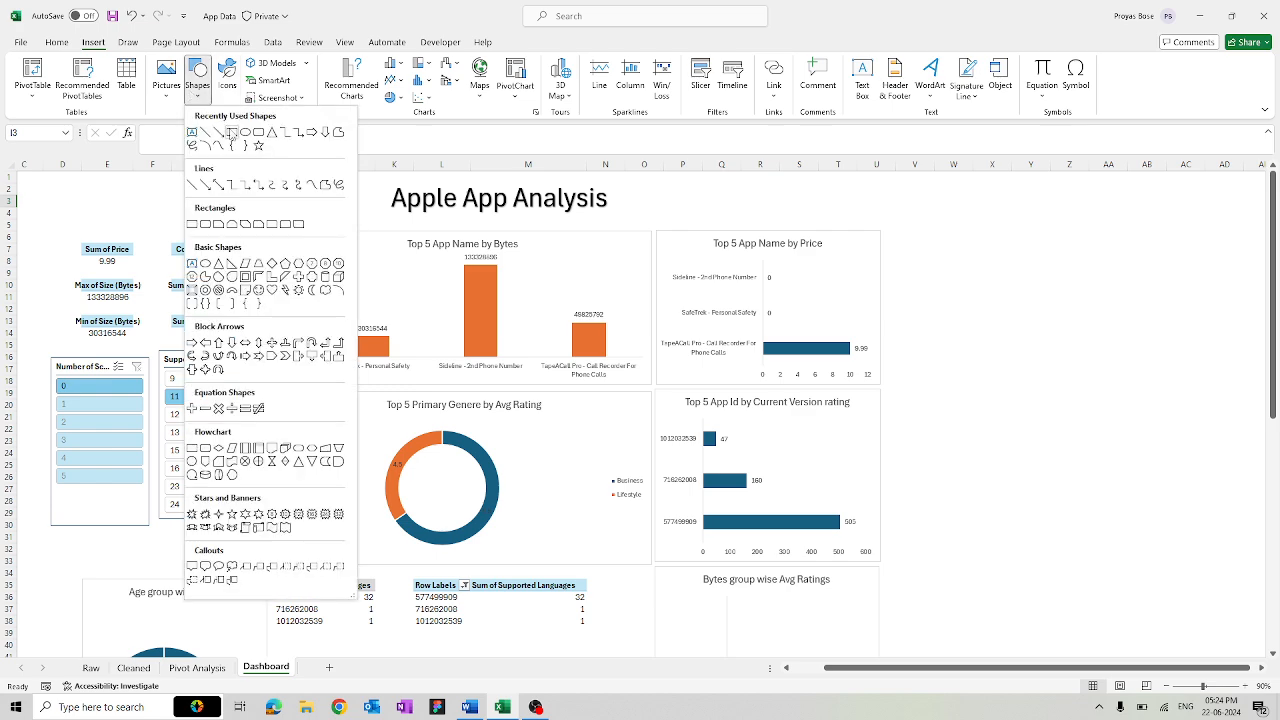
left_click(231, 134)
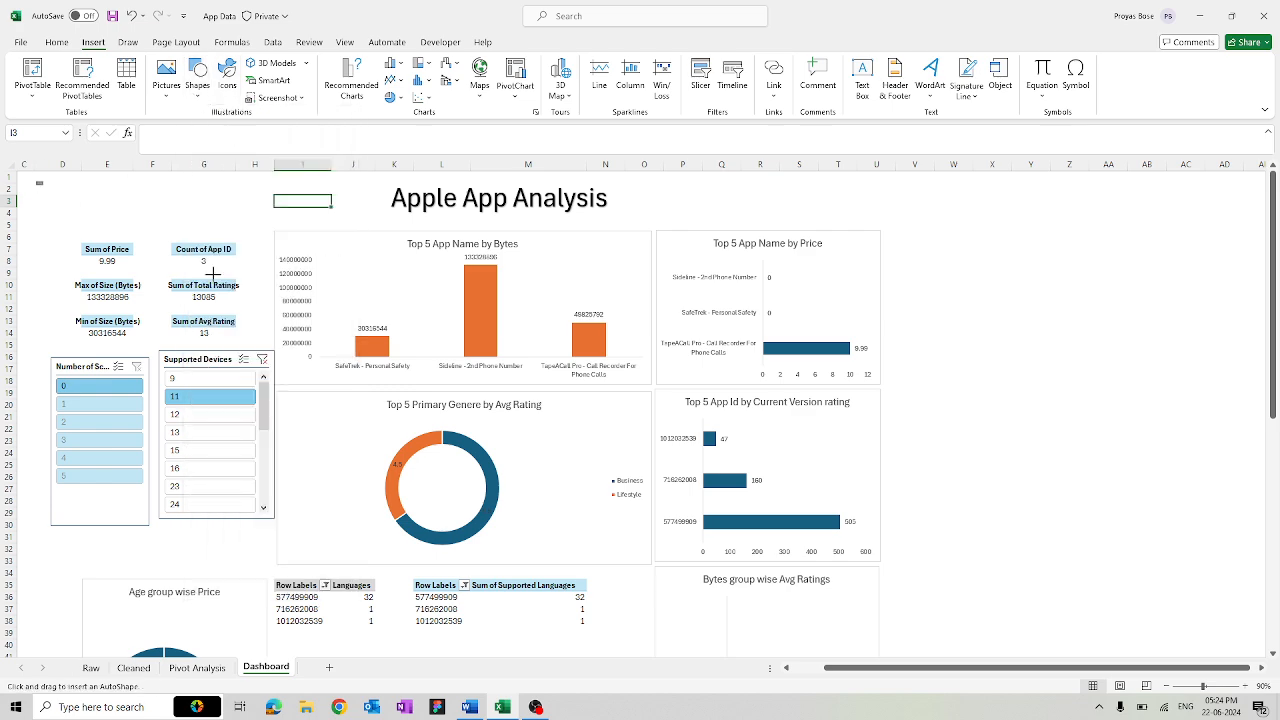
left_click_drag(36, 180, 890, 716)
scroll(994, 508, "down", 11)
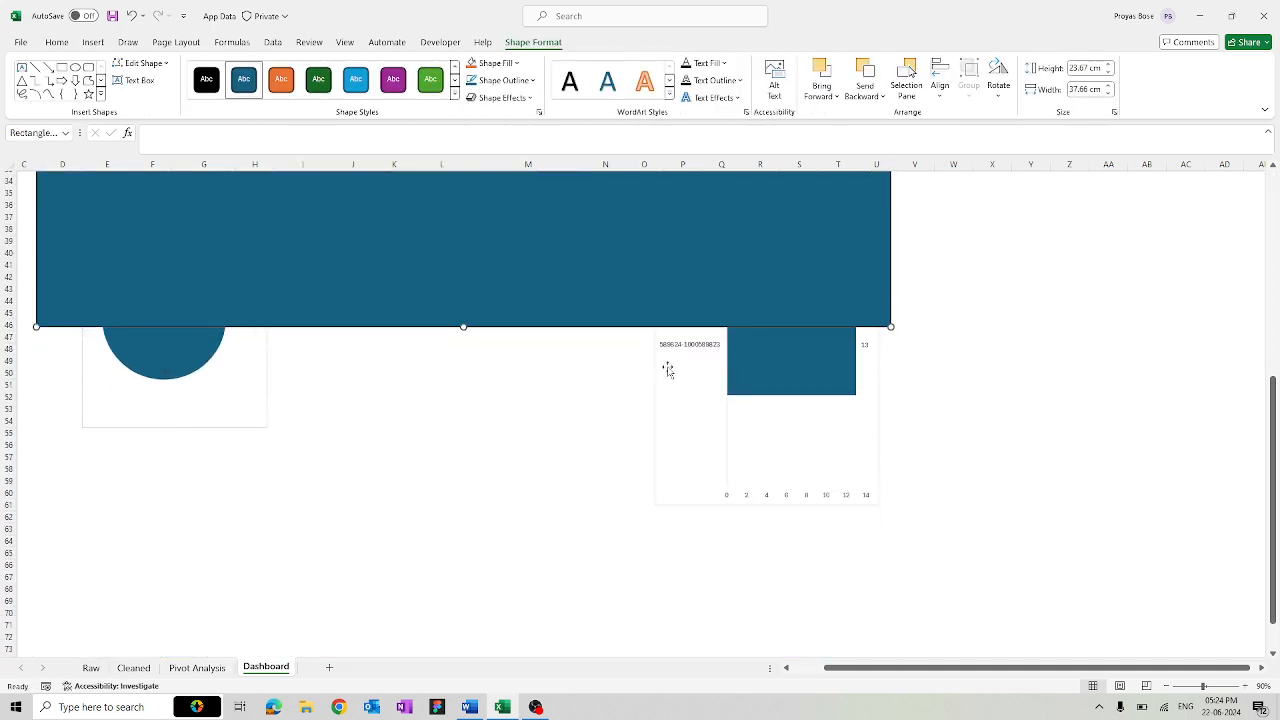
left_click_drag(463, 326, 503, 518)
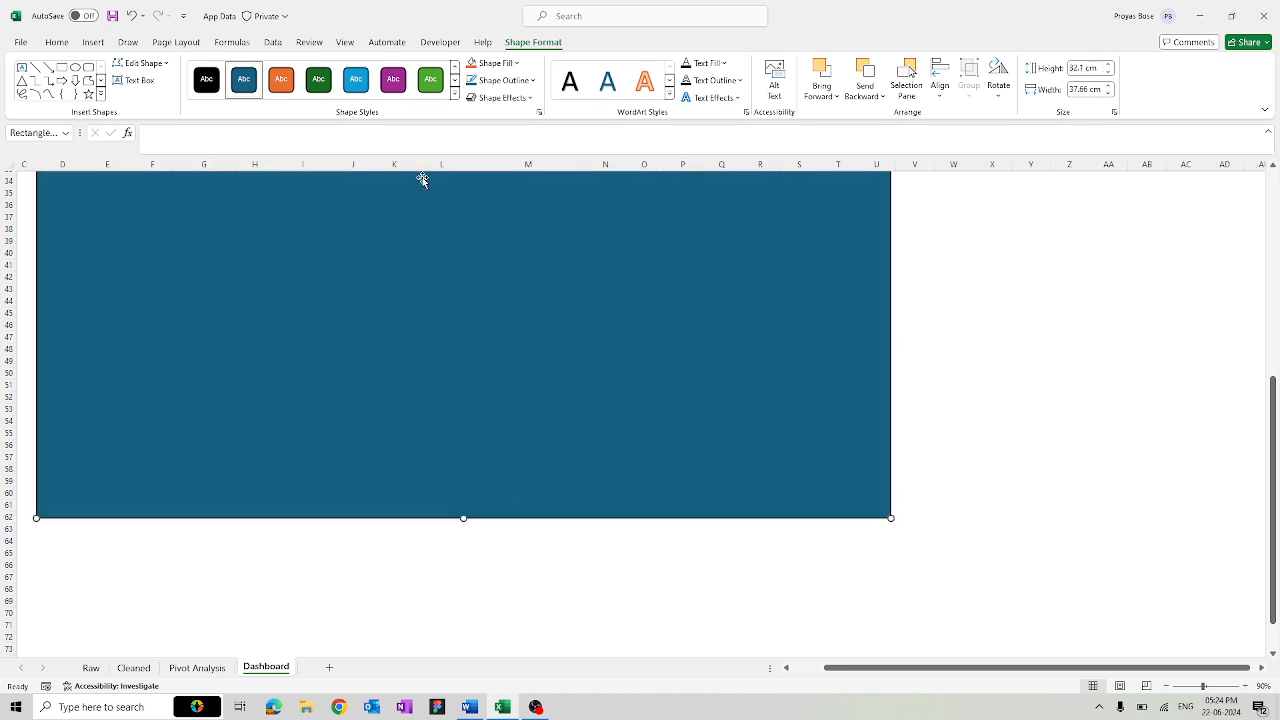
- Fill the rectangle with light blue and send it to the back, behind the dashboard's charts and slicers
left_click(505, 63)
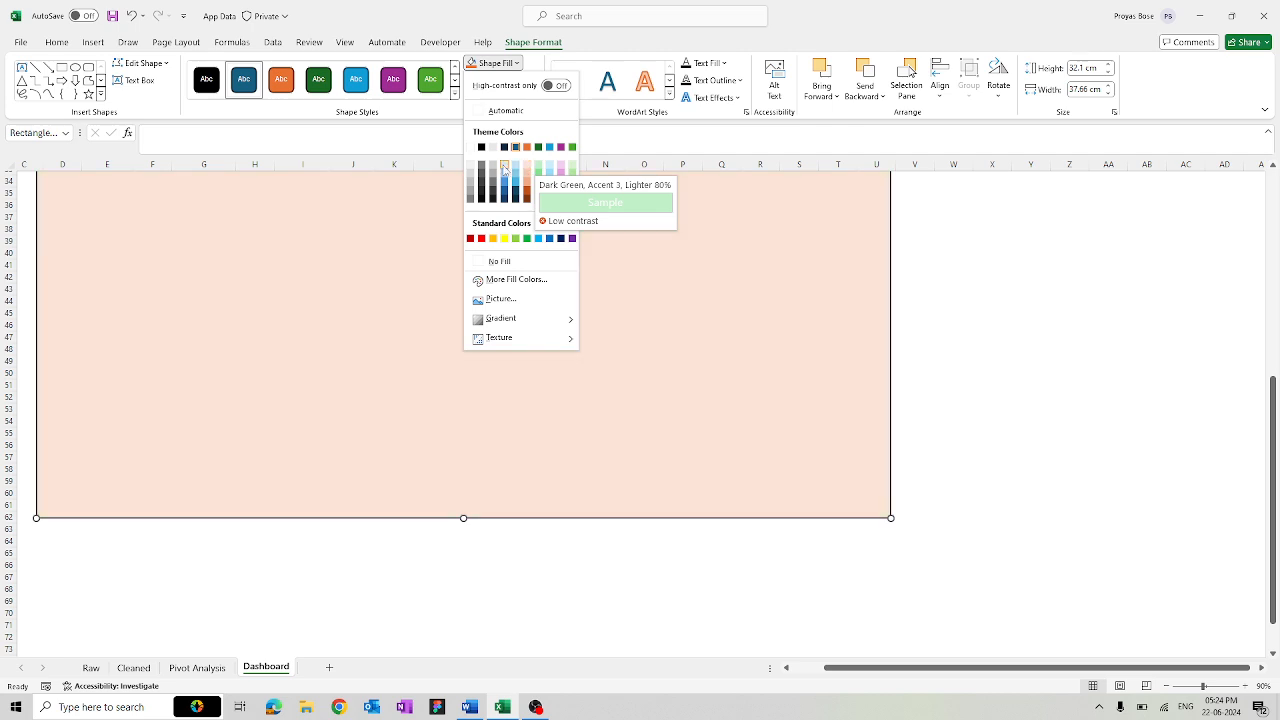
left_click(517, 168)
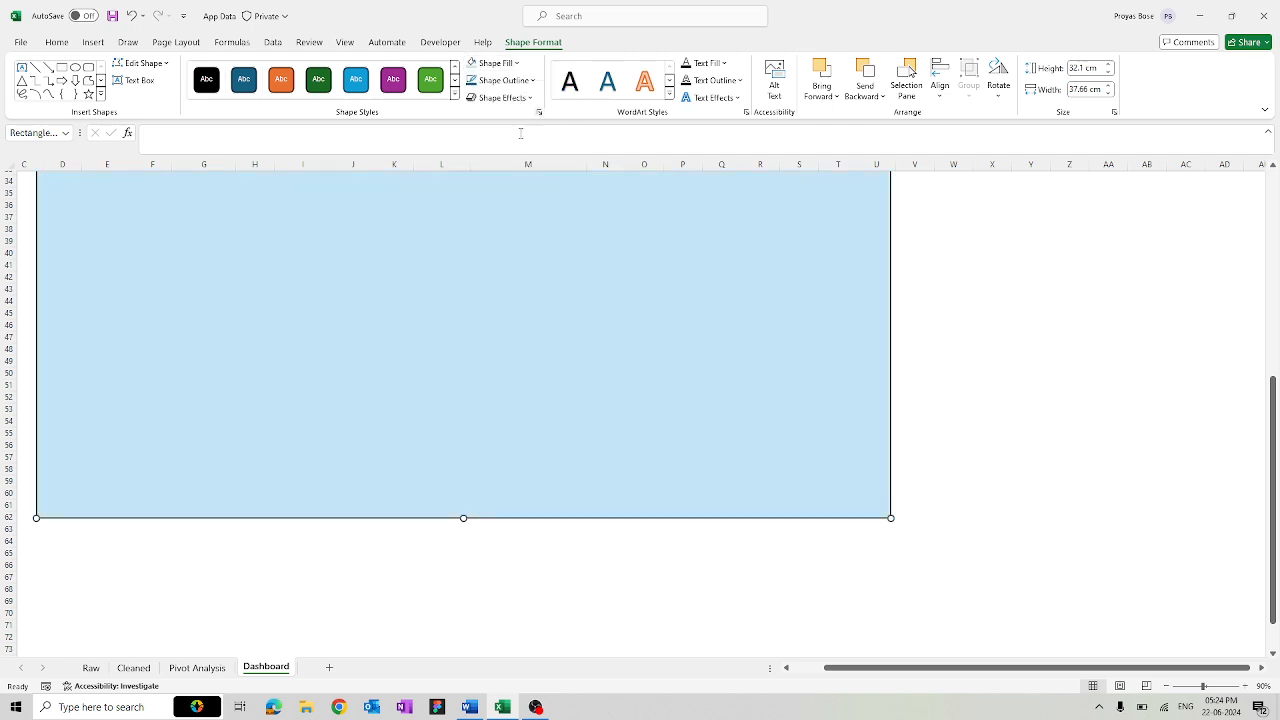
right_click(521, 232)
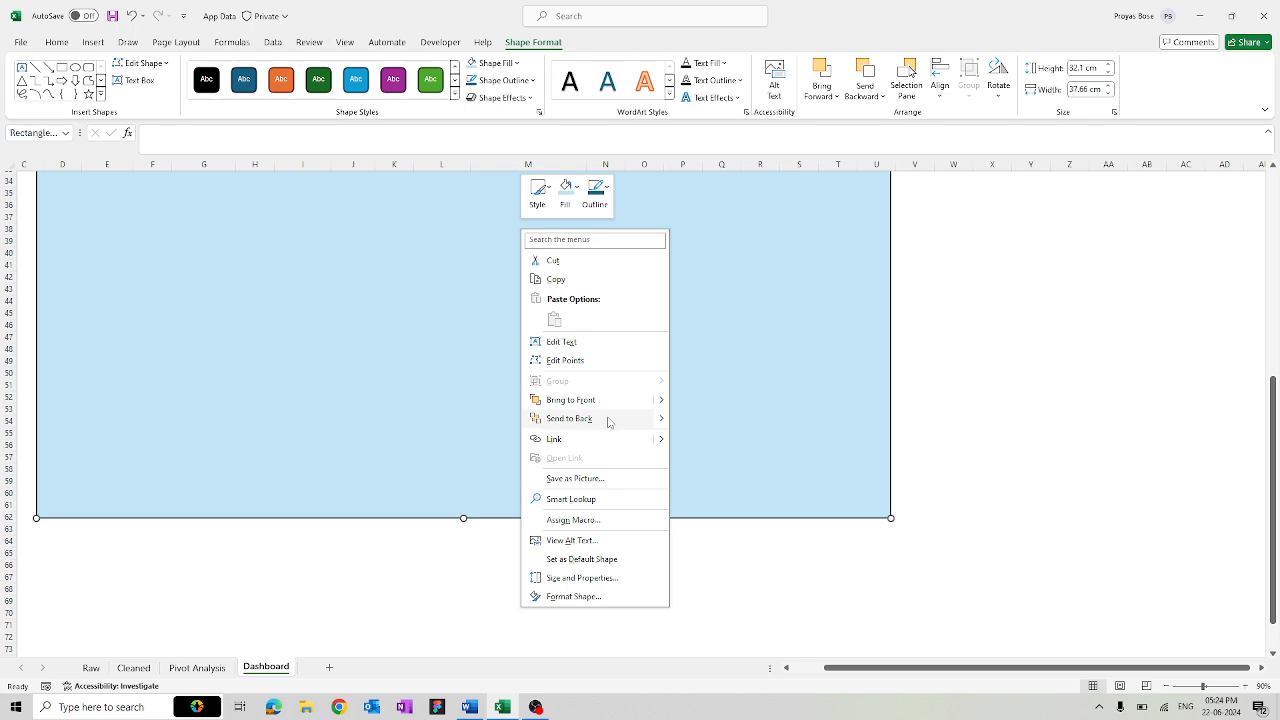
left_click(606, 421)
scroll(967, 382, "up", 11)
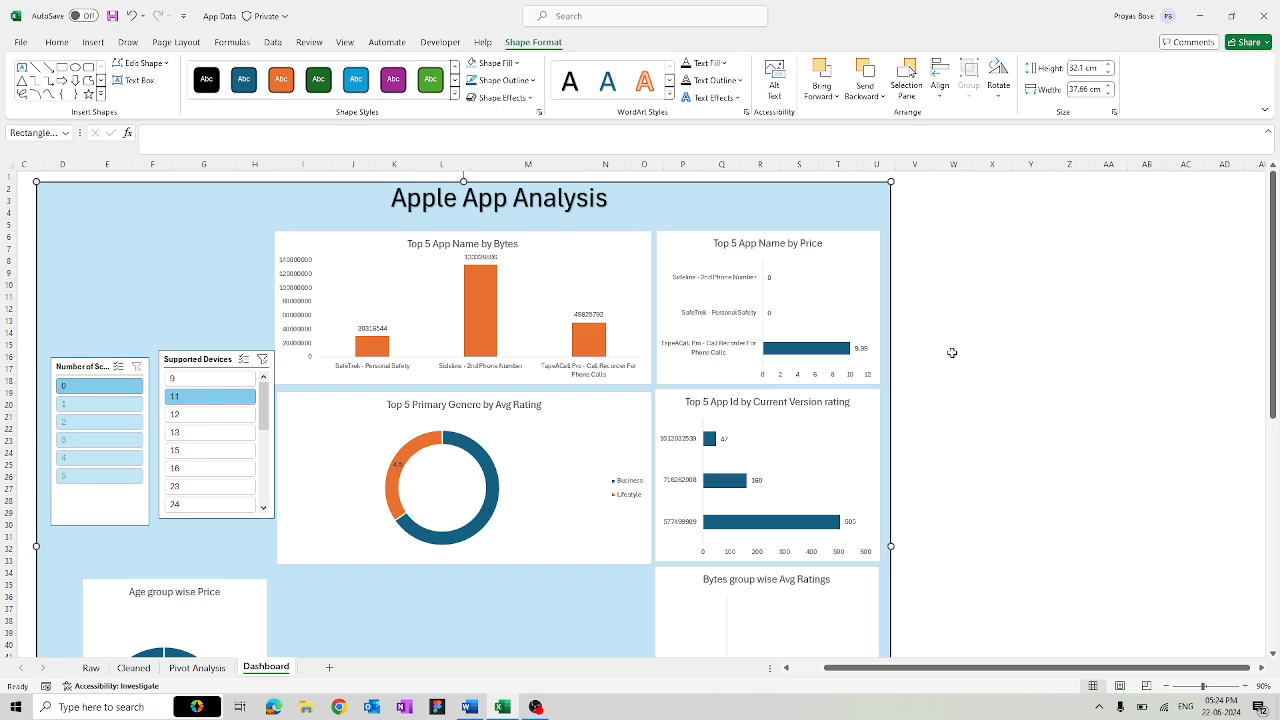
left_click(952, 352)
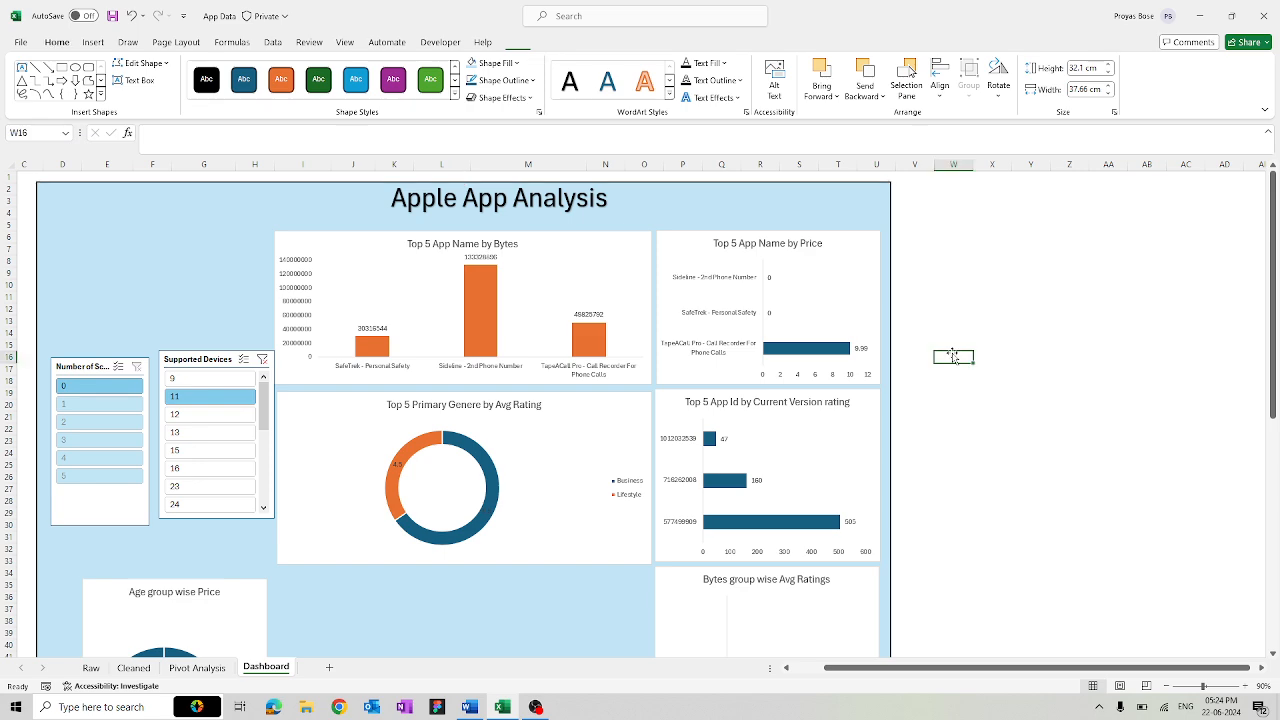
- Change the background rectangle's outline from black to a light grey theme colour
left_click(848, 189)
left_click(500, 63)
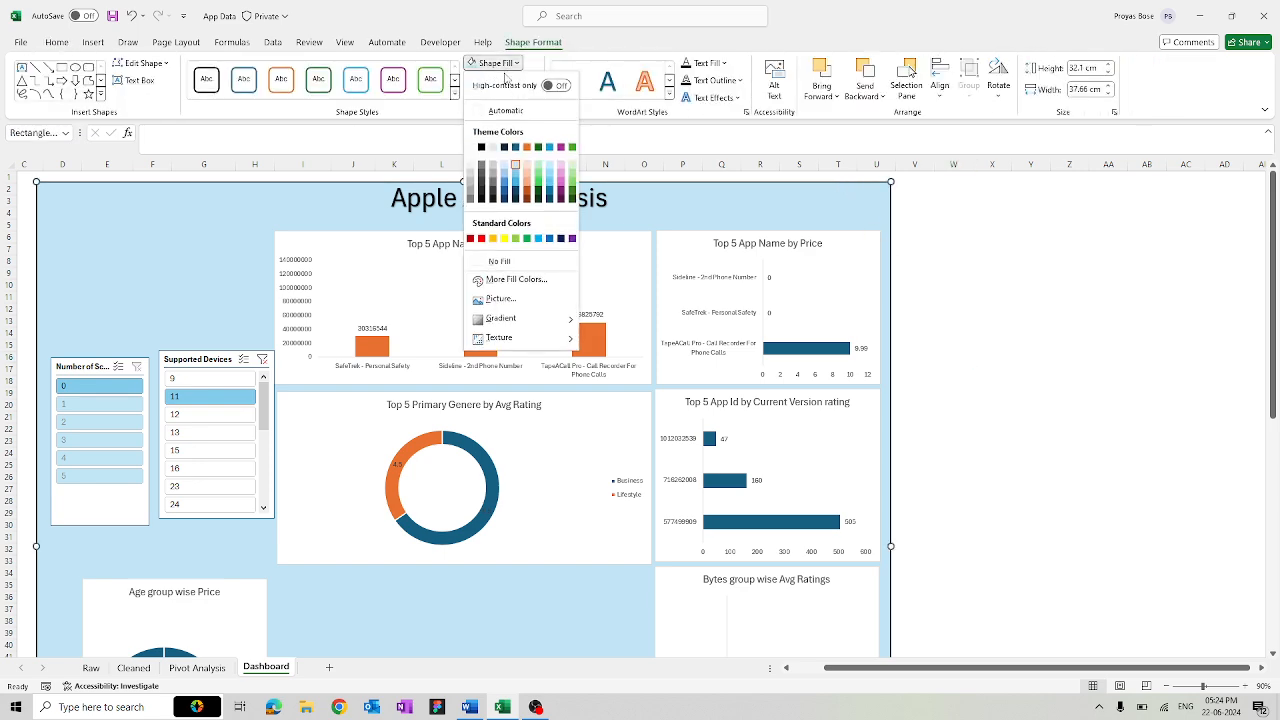
left_click(537, 66)
left_click(503, 80)
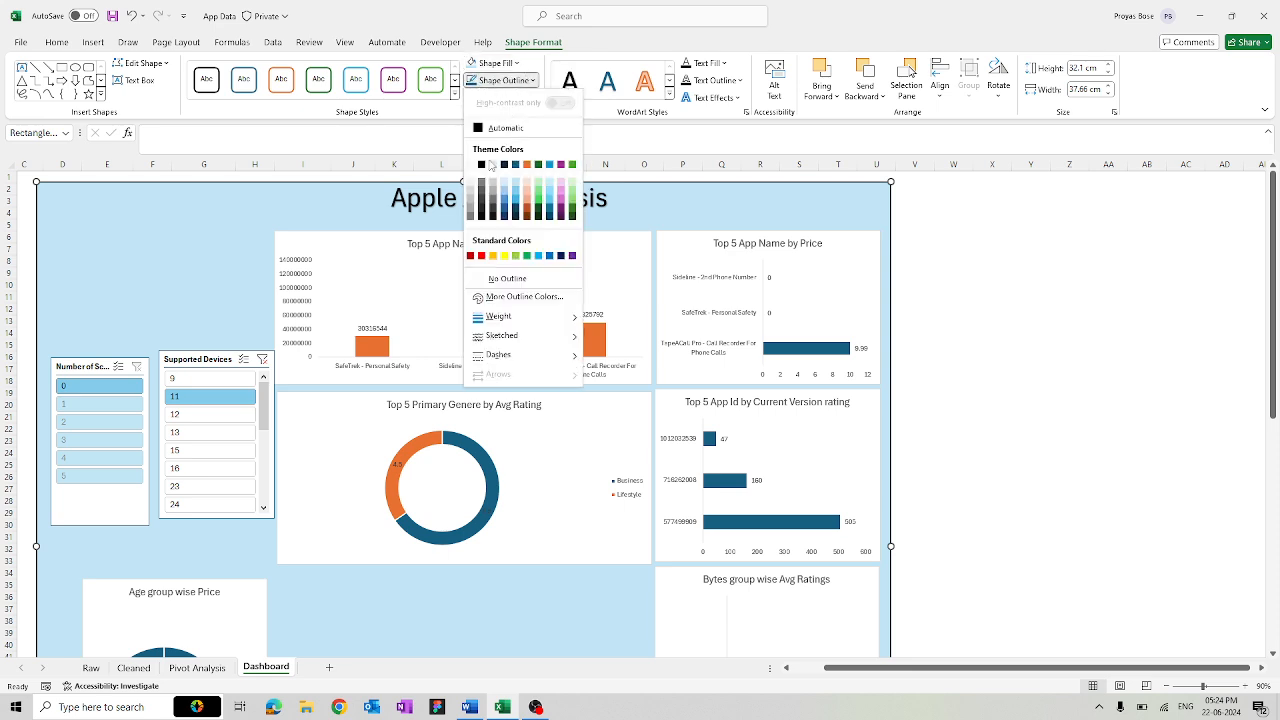
left_click(471, 185)
left_click(923, 334)
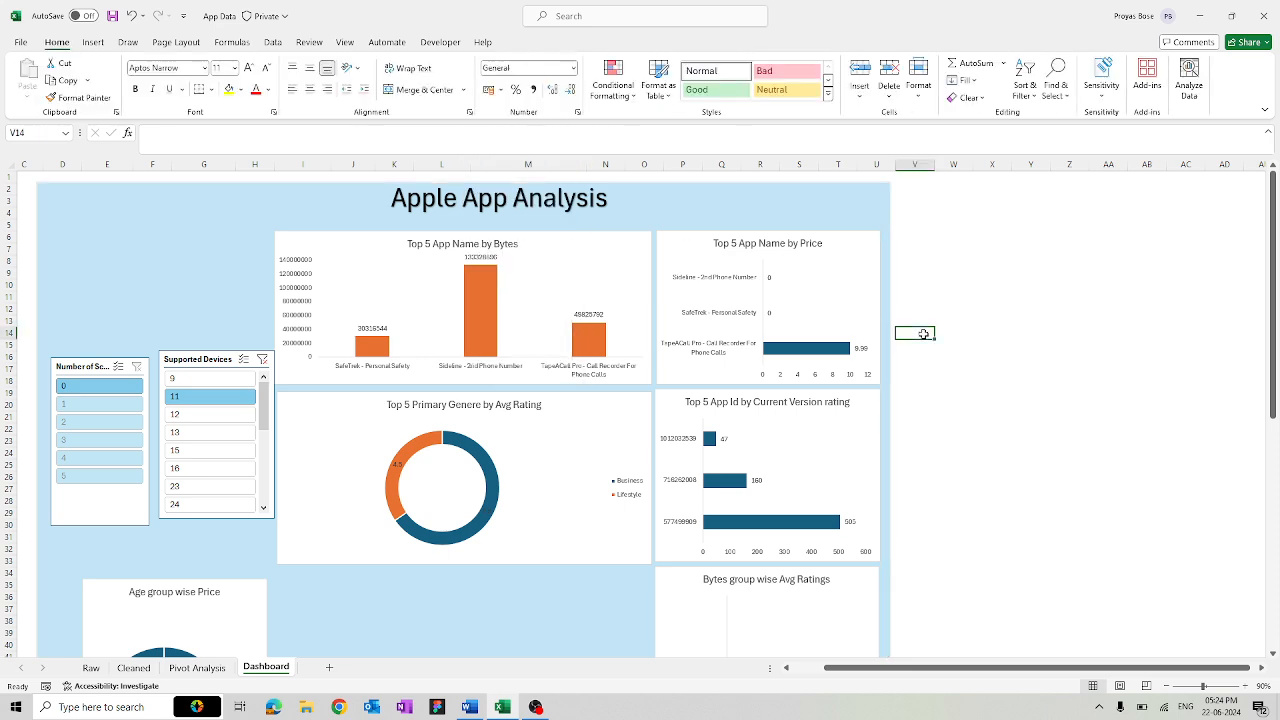